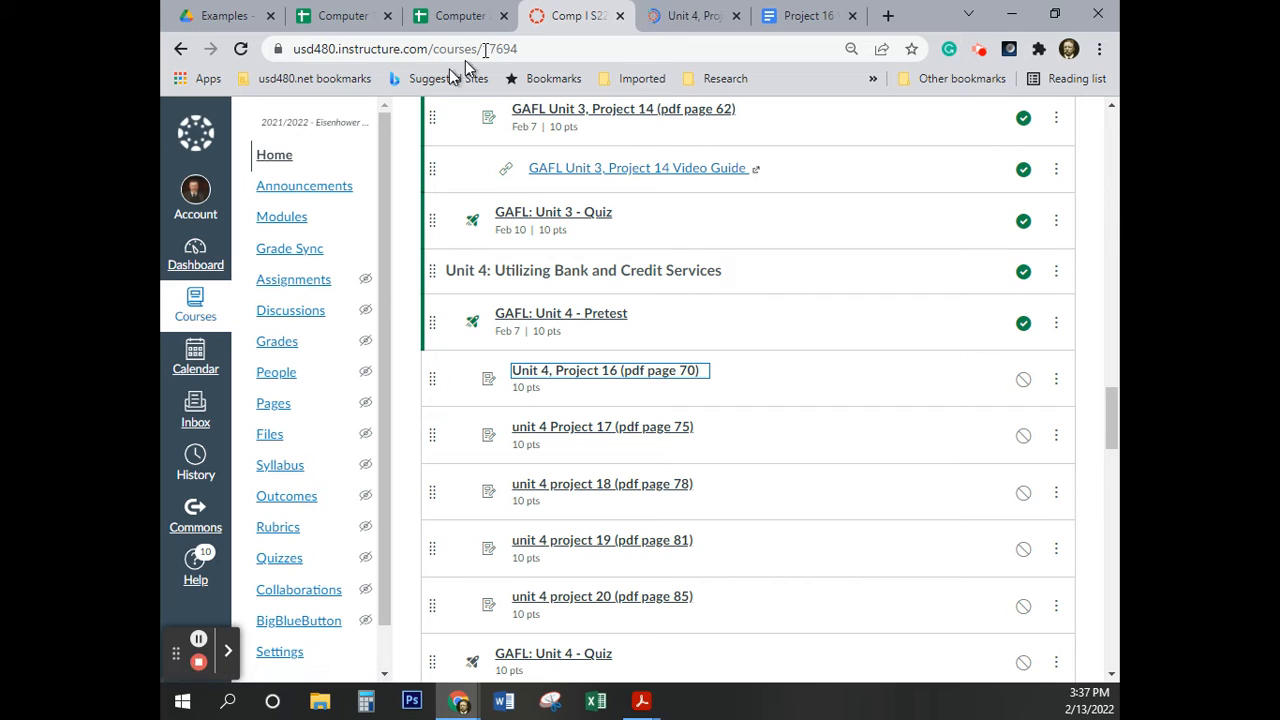
Review the Unit 4, Project 16 assignment page in the course and switch to the Project 16 Video Example document
{"action": "left_click", "coordinate": [697, 15]}
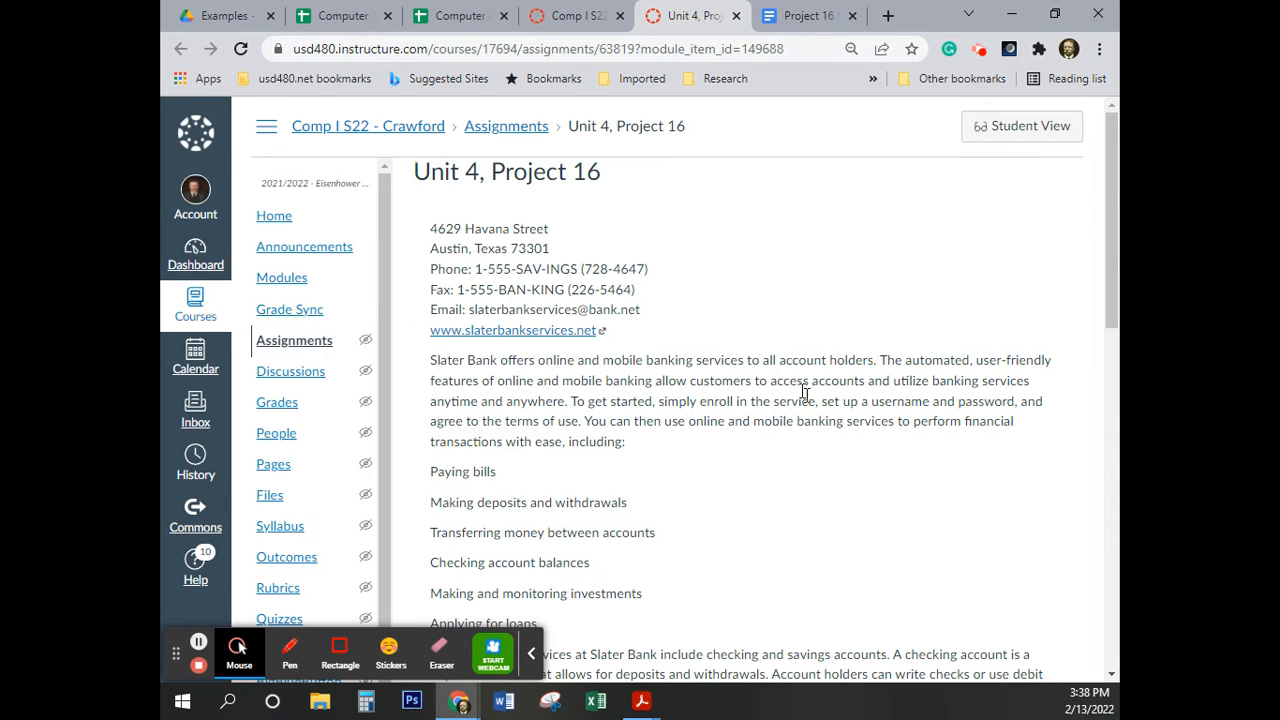
{"action": "left_click", "coordinate": [565, 18]}
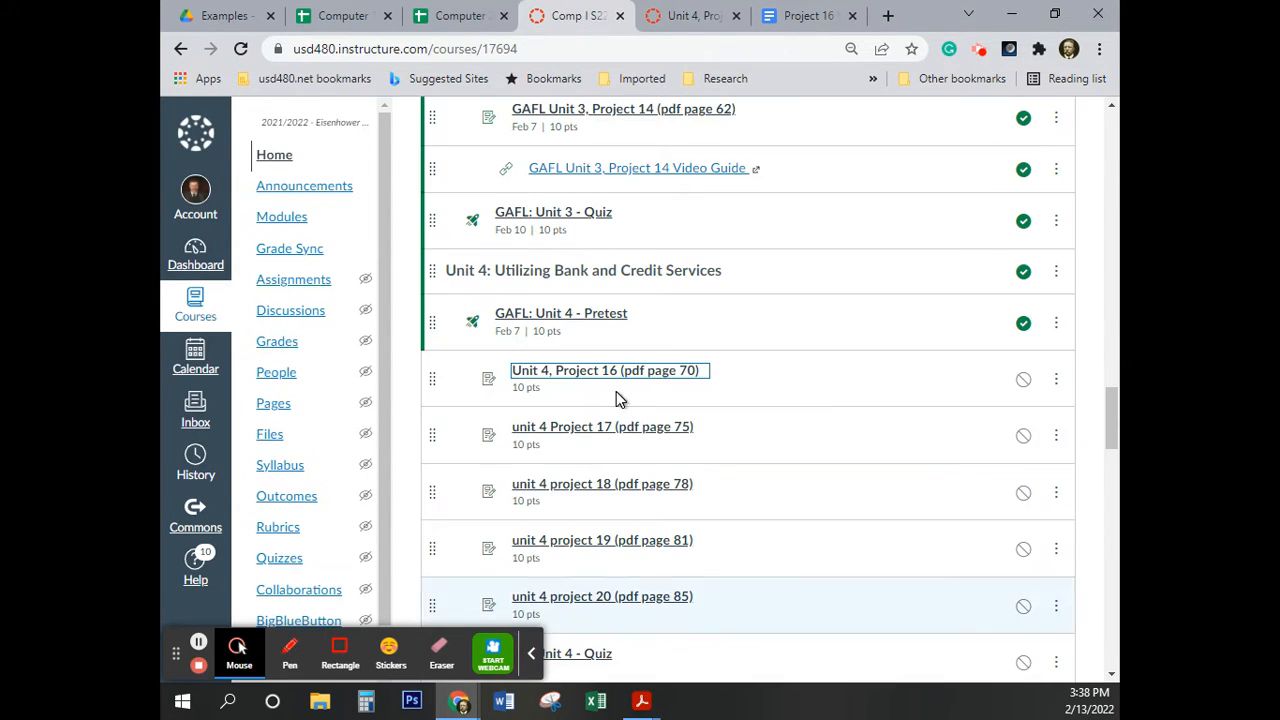
{"action": "left_click", "coordinate": [688, 16]}
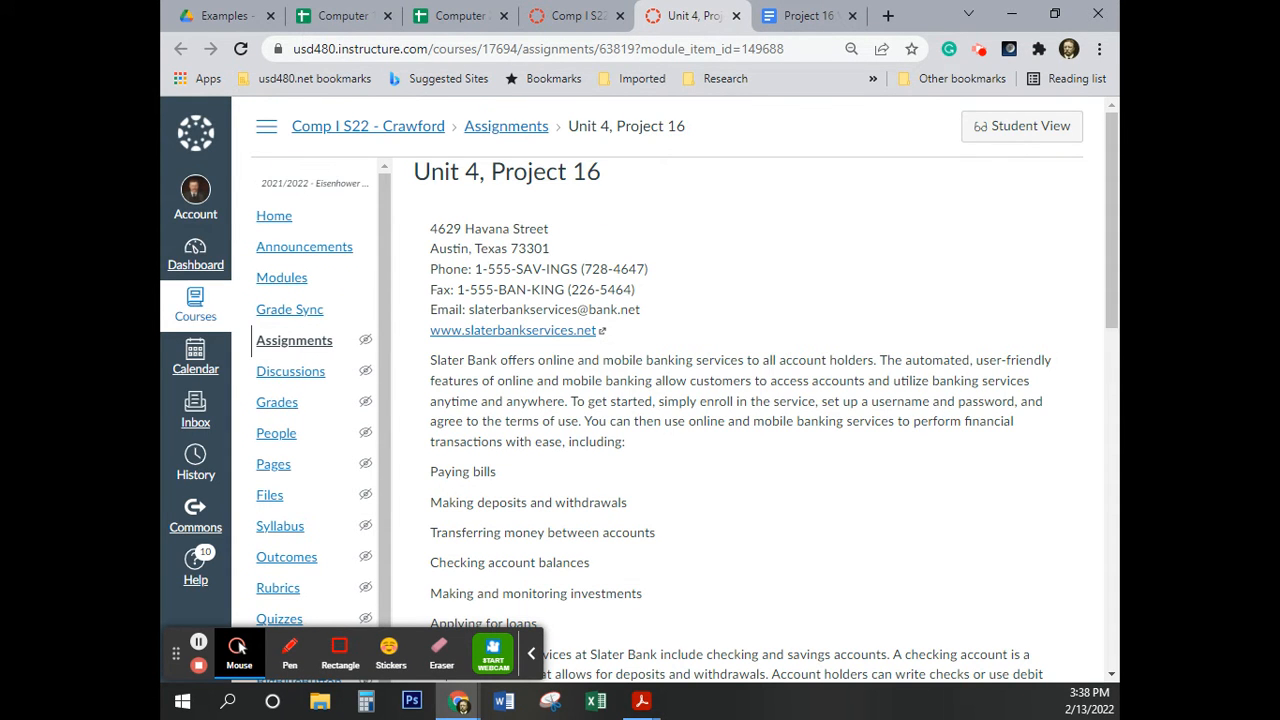
{"action": "scroll", "coordinate": [865, 480], "scroll_direction": "down", "scroll_amount": 10}
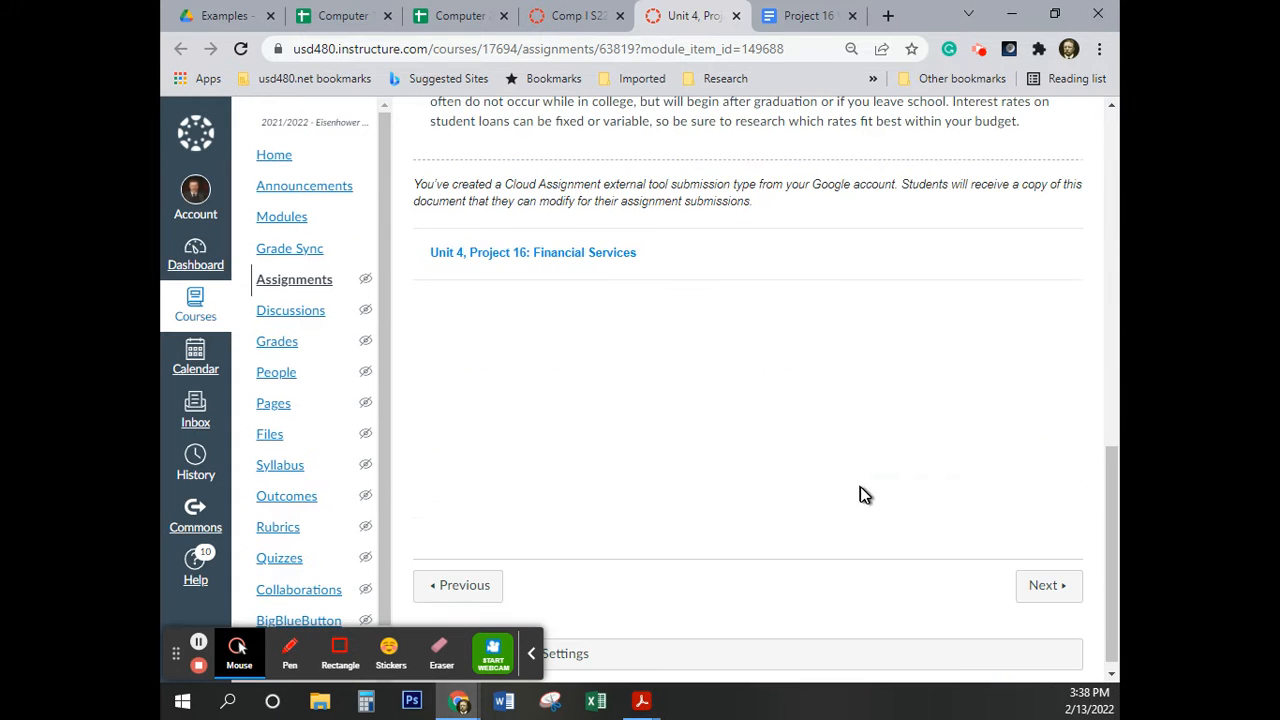
{"action": "left_click", "coordinate": [531, 653]}
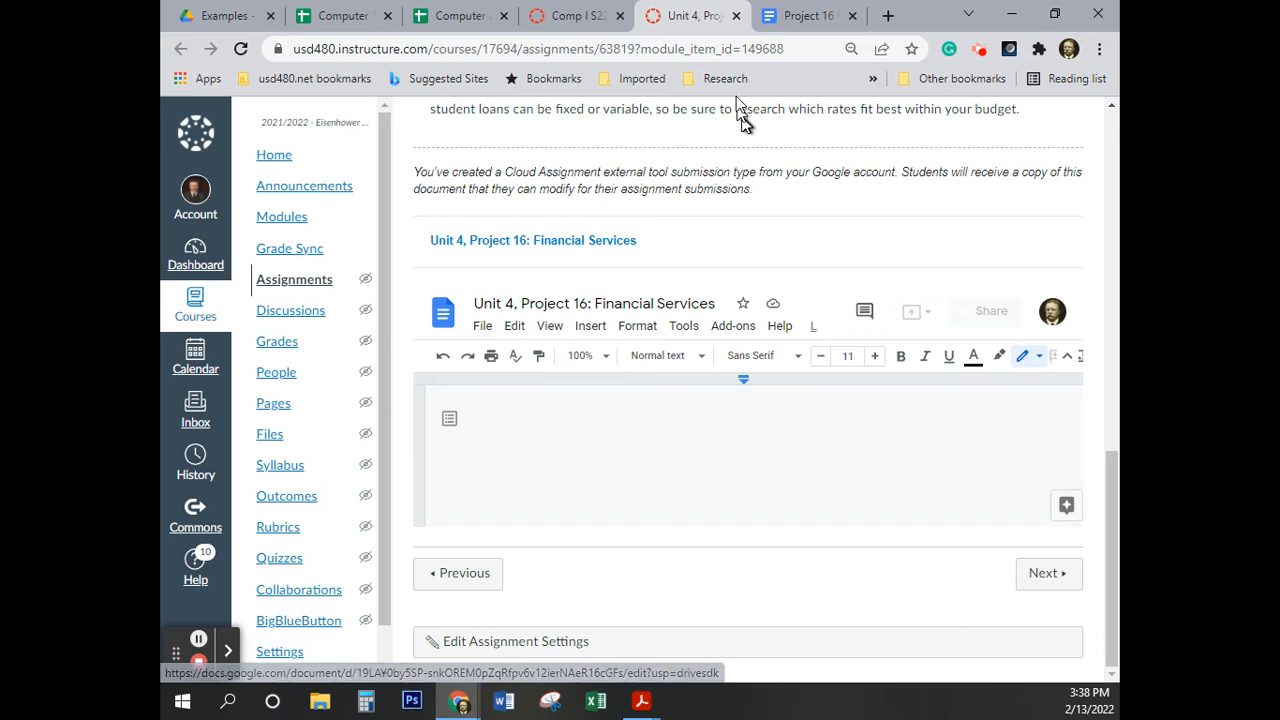
{"action": "left_click", "coordinate": [808, 16]}
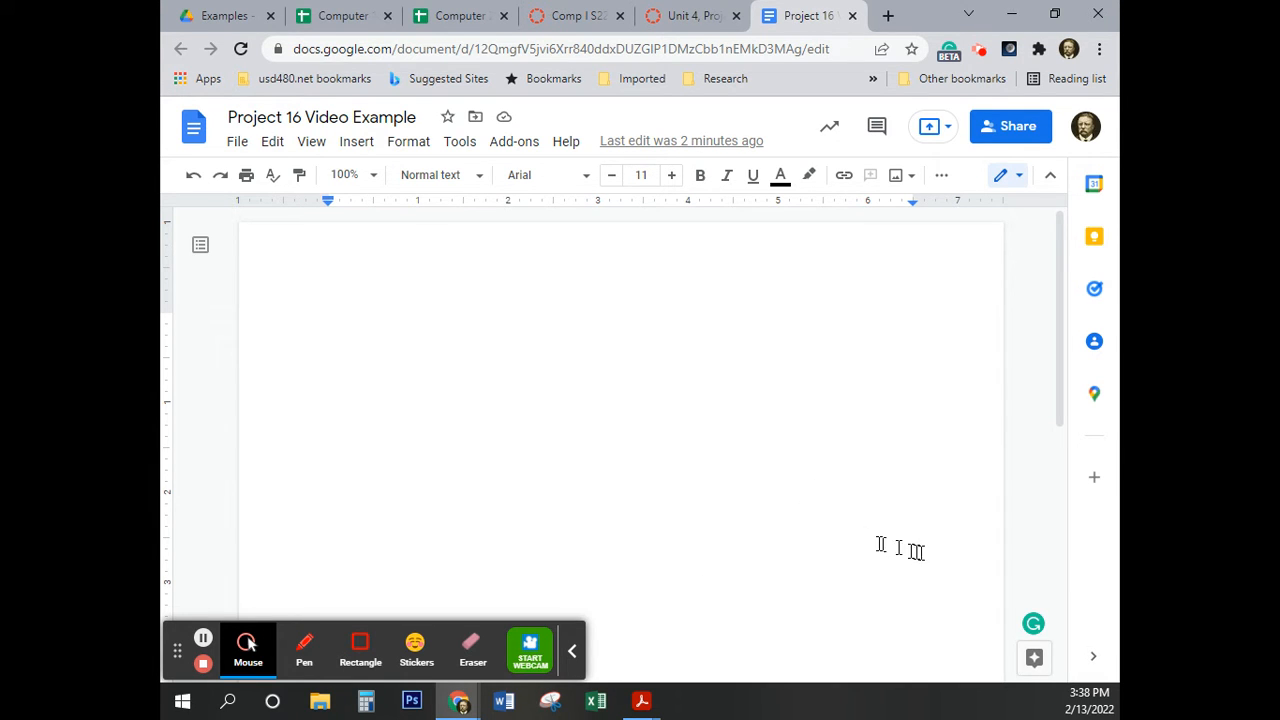
{"action": "left_click", "coordinate": [572, 651]}
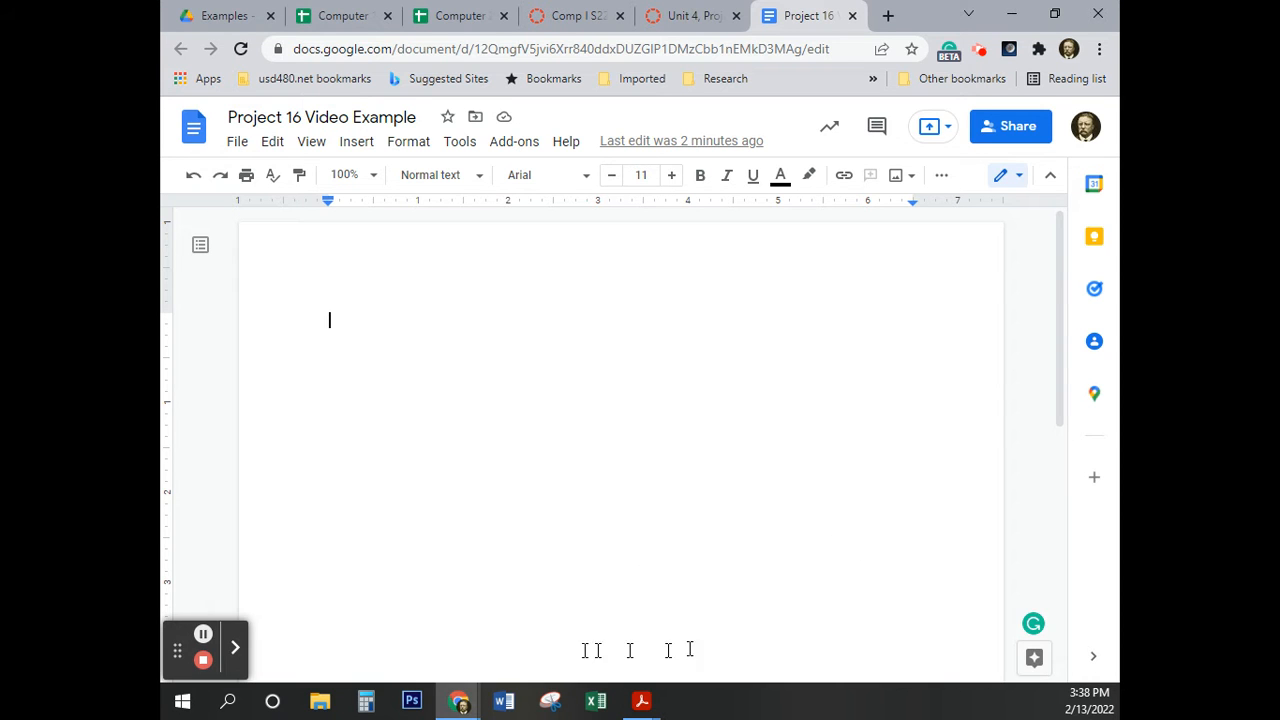
{"action": "left_click", "coordinate": [239, 142]}
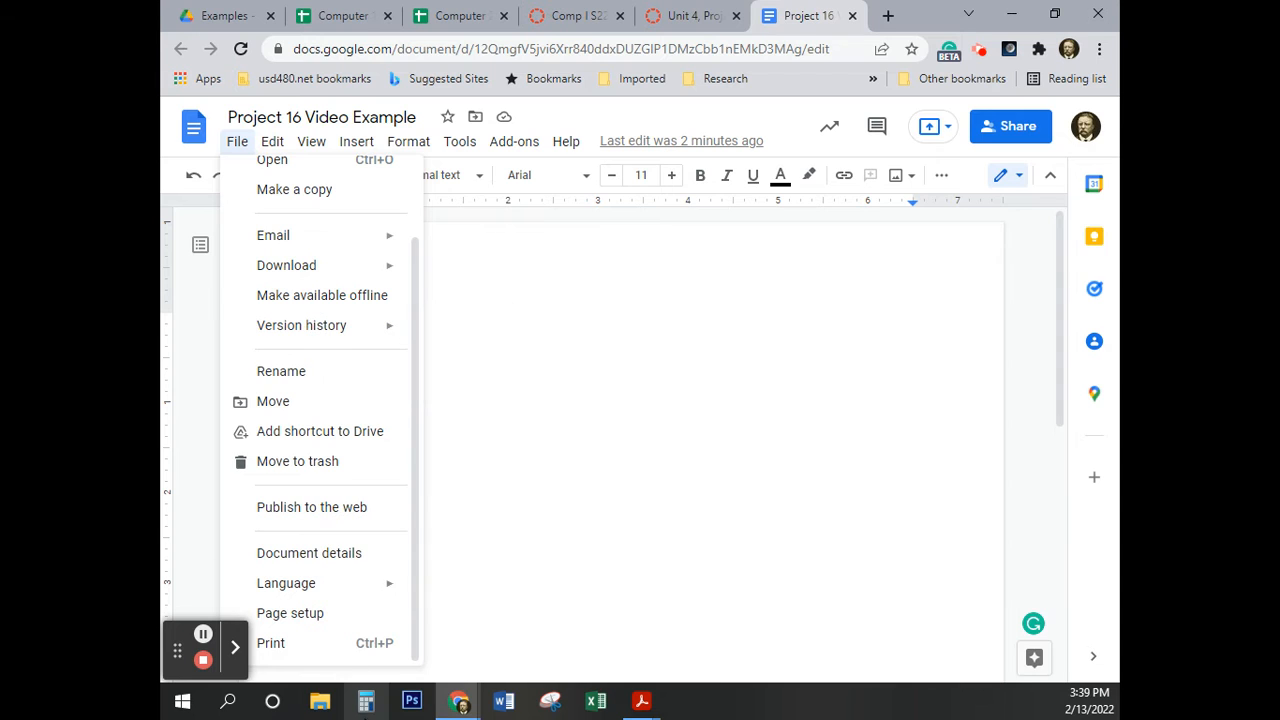
{"action": "left_click", "coordinate": [320, 617]}
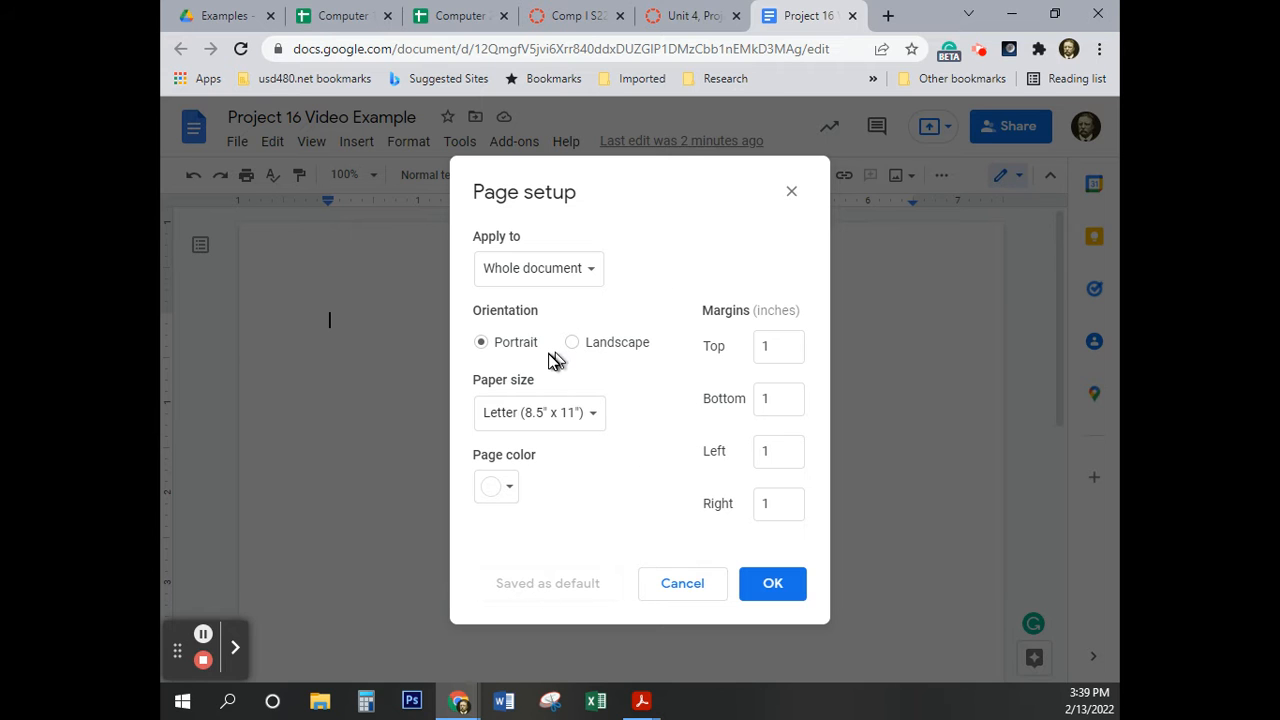
{"action": "left_click", "coordinate": [678, 588]}
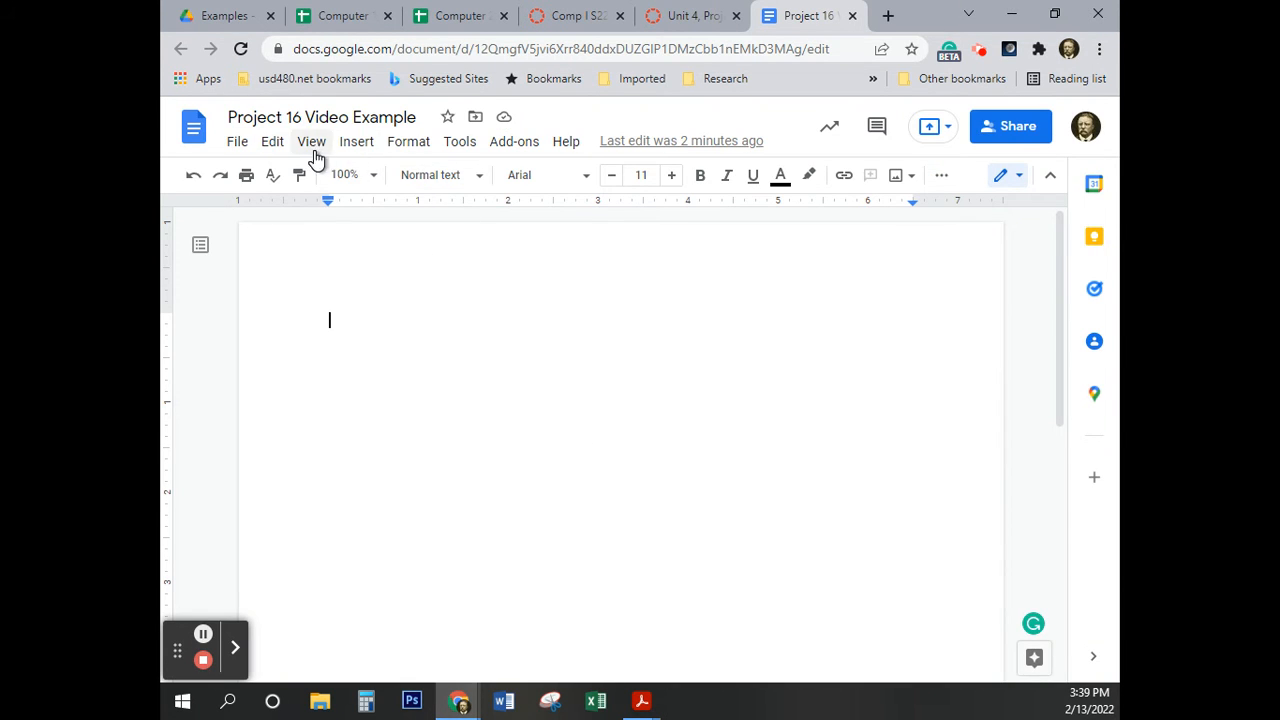
Set the whole document's page orientation to landscape
{"action": "left_click", "coordinate": [355, 175]}
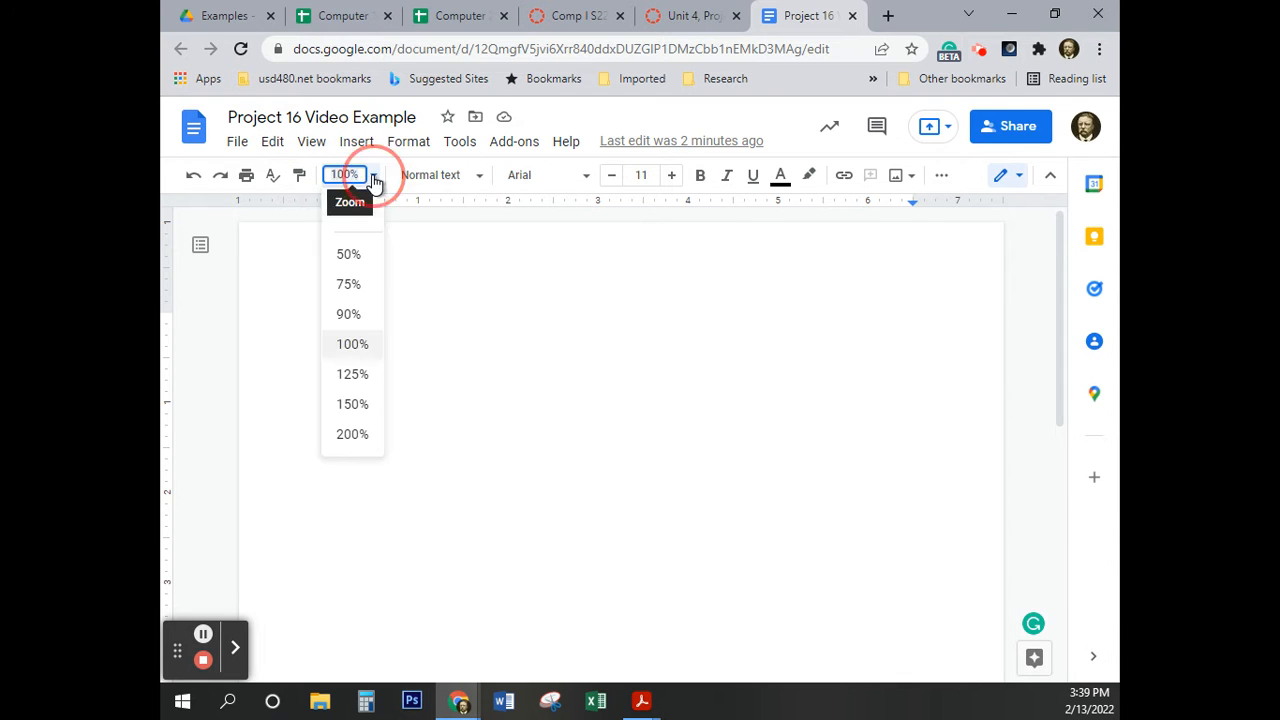
{"action": "left_click", "coordinate": [349, 254]}
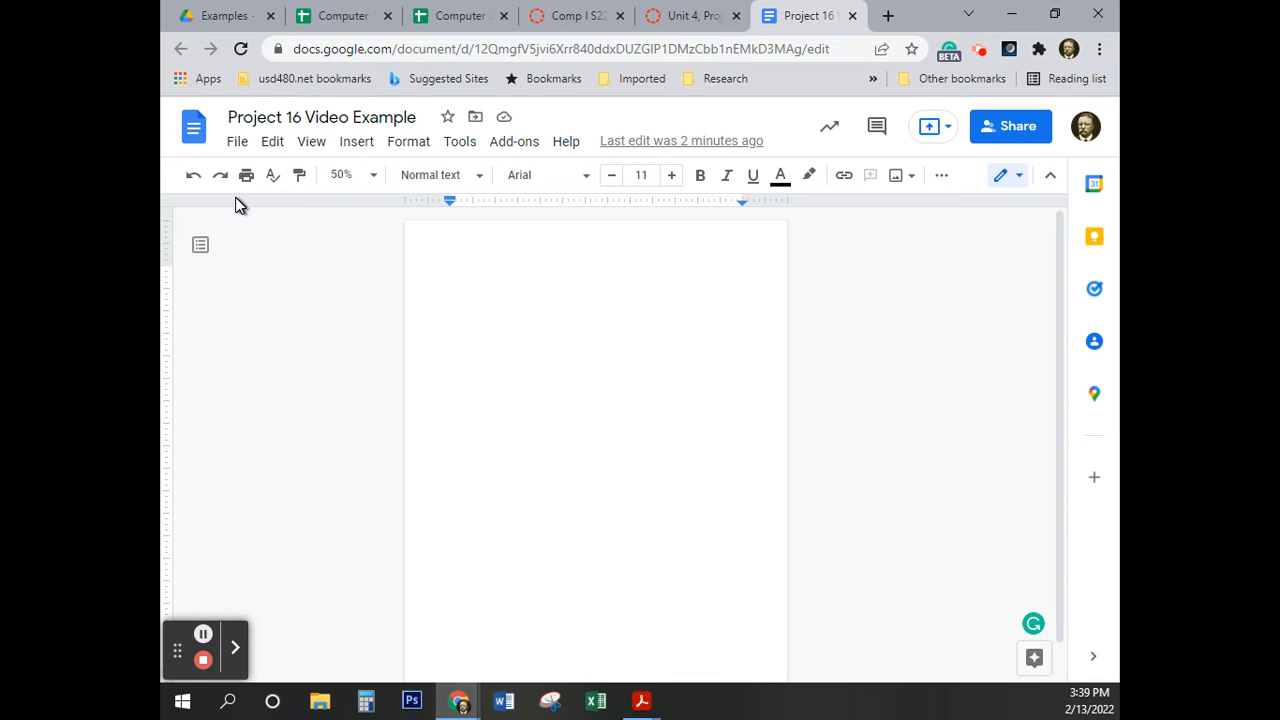
{"action": "left_click", "coordinate": [236, 142]}
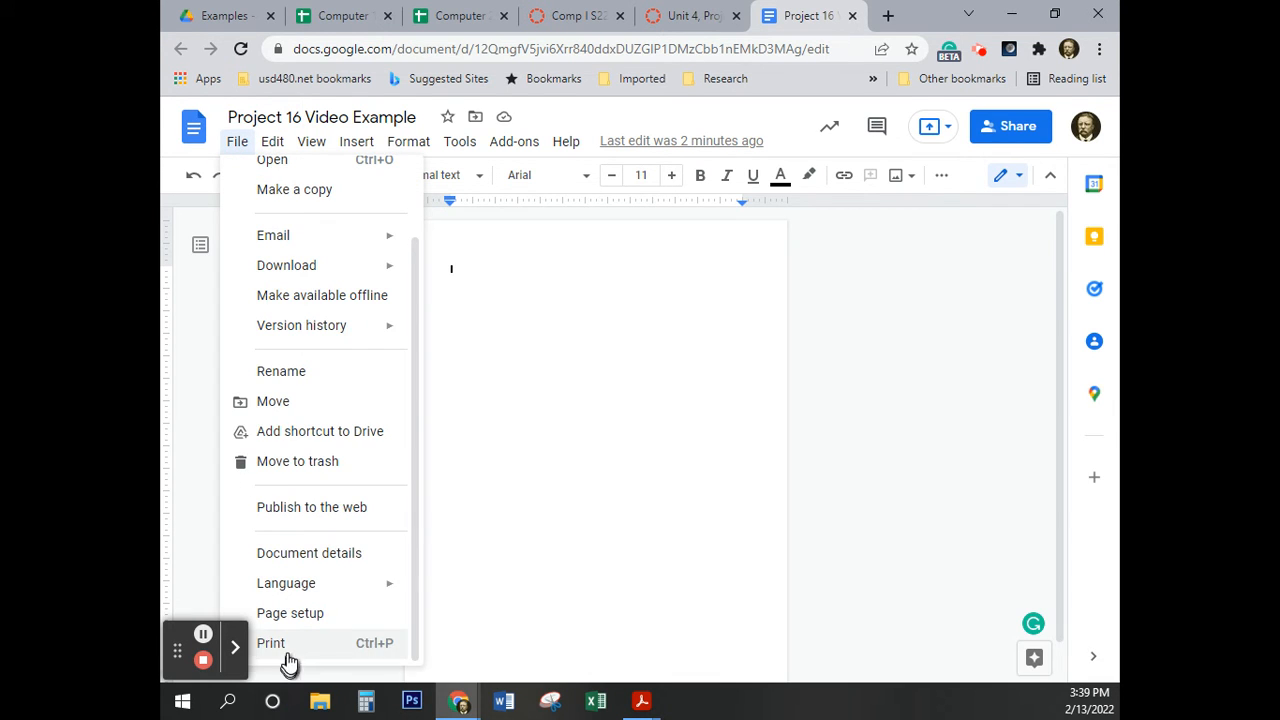
{"action": "left_click", "coordinate": [290, 614]}
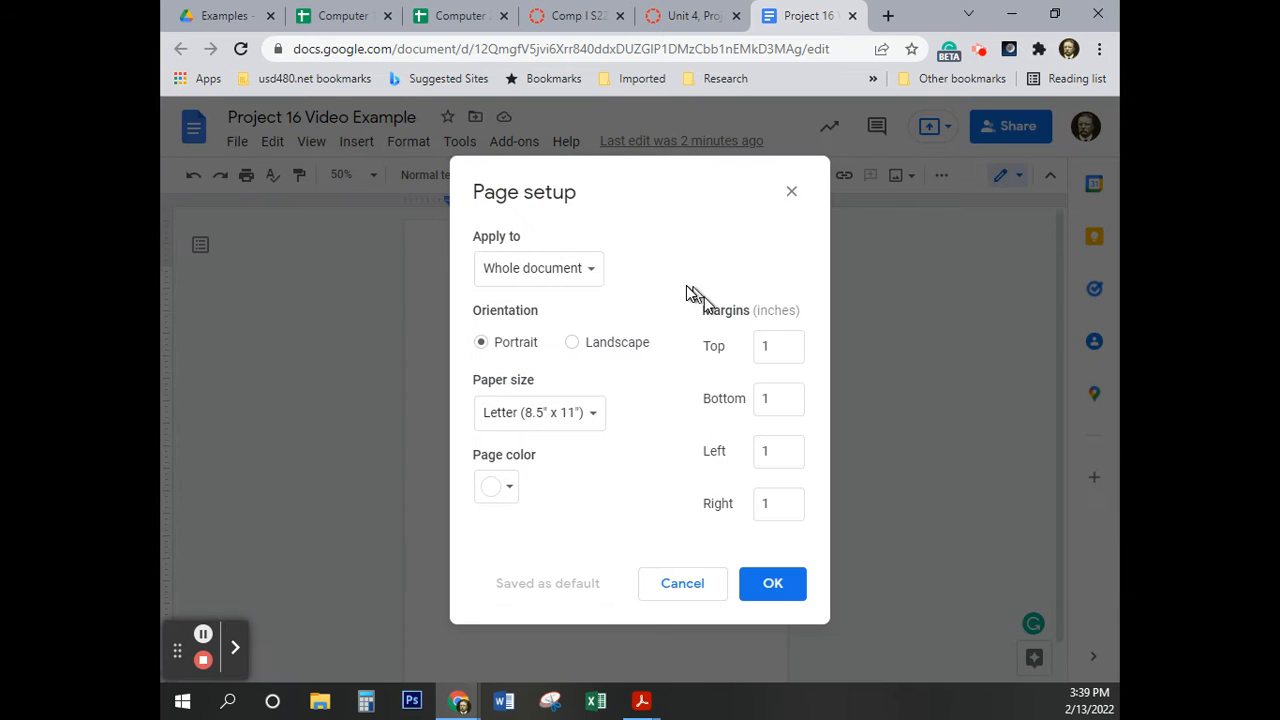
{"action": "left_click", "coordinate": [572, 342]}
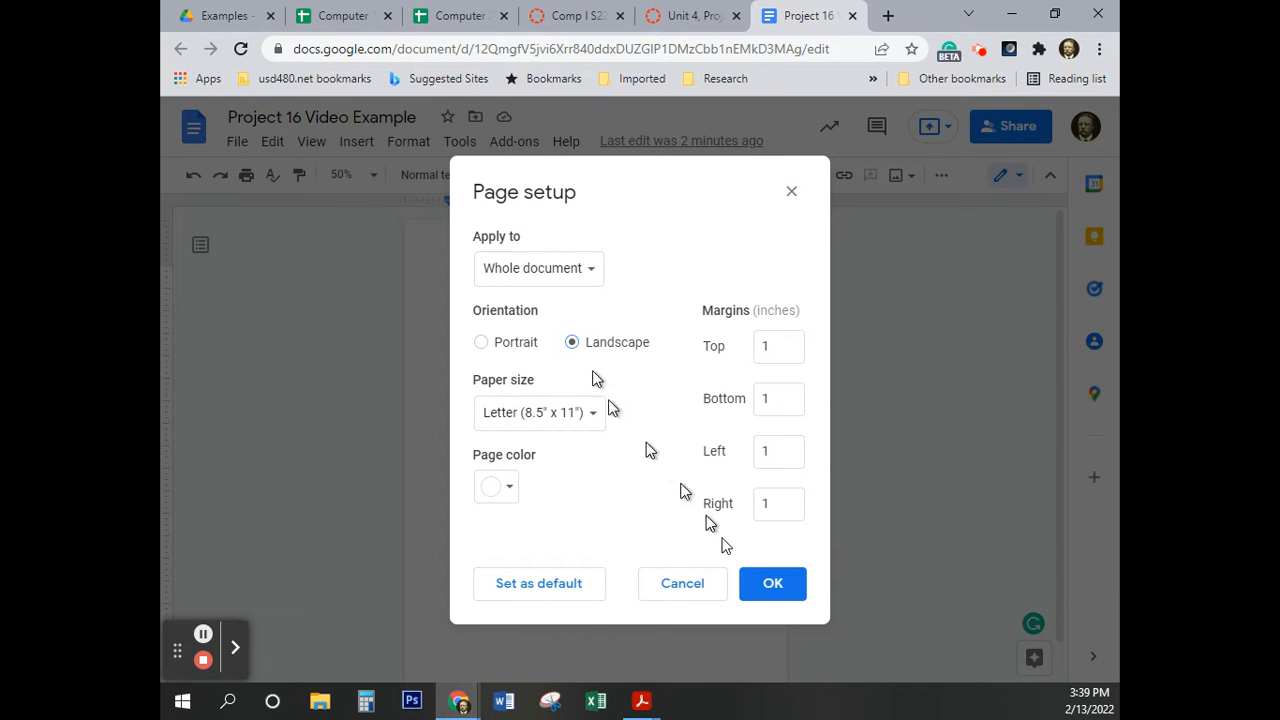
{"action": "left_click", "coordinate": [770, 584]}
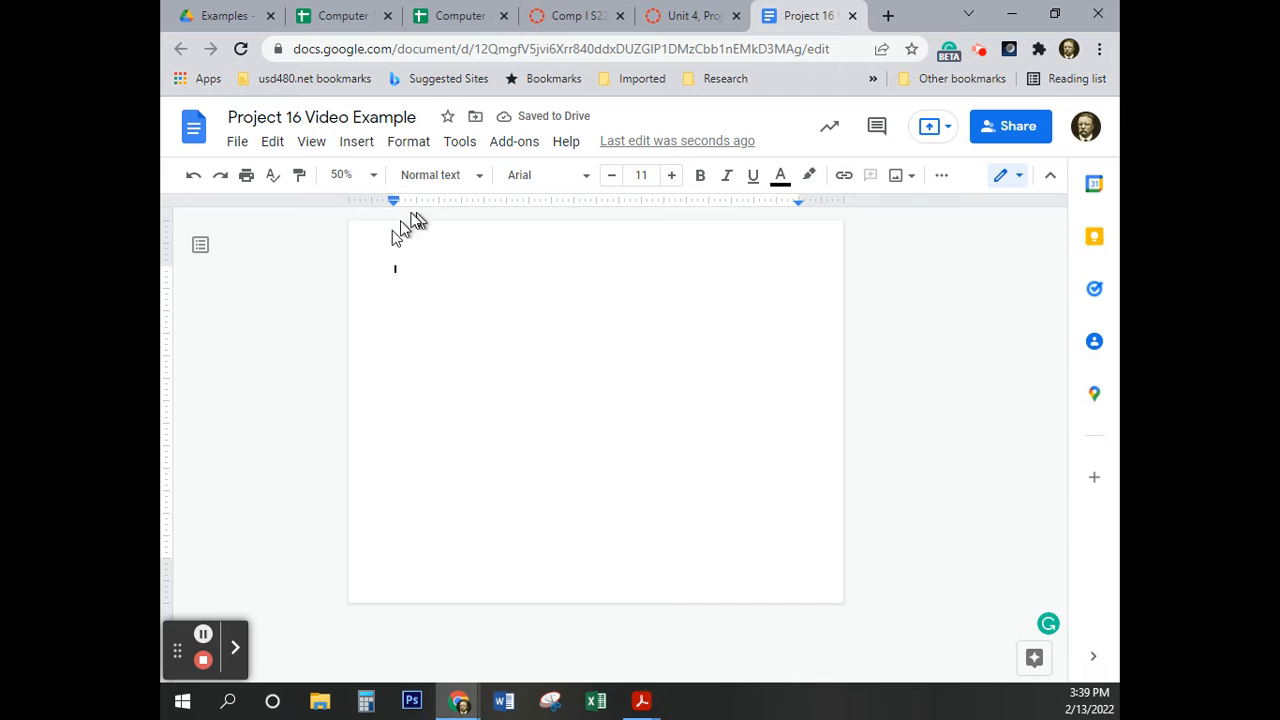
Set the top, bottom, left and right page margins of the document to .25 inches
{"action": "left_click", "coordinate": [237, 143]}
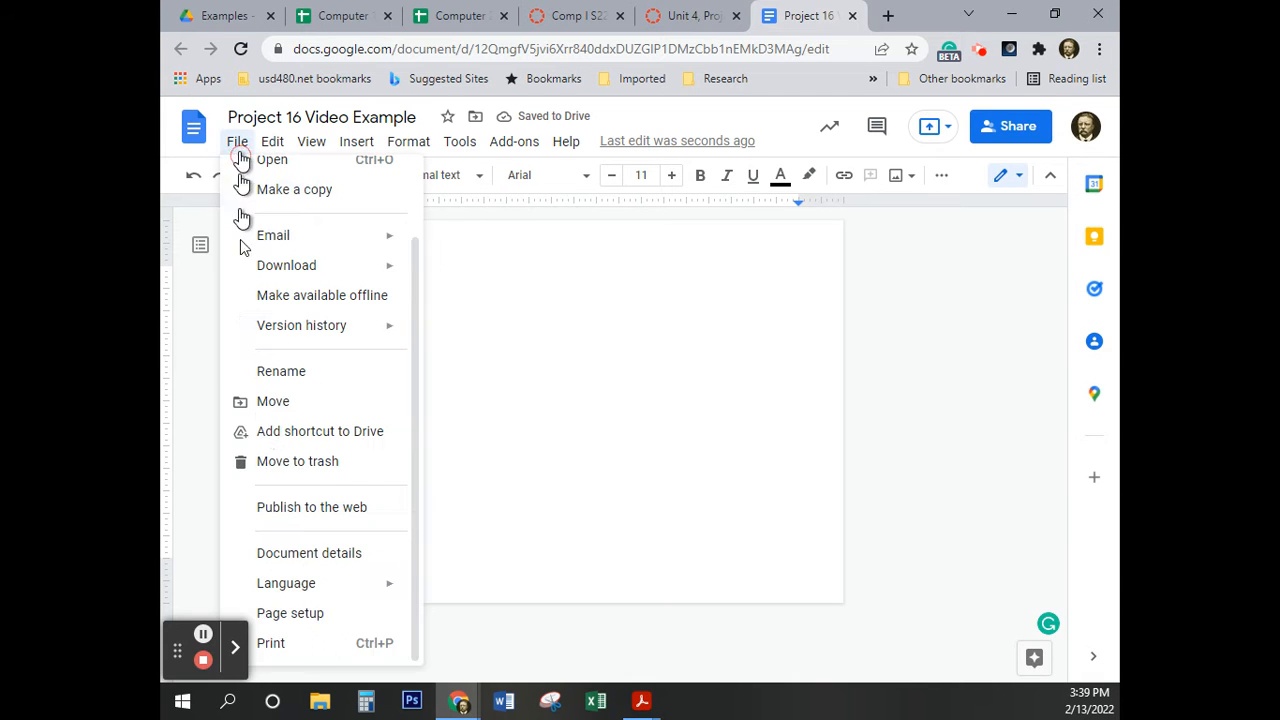
{"action": "left_click", "coordinate": [300, 614]}
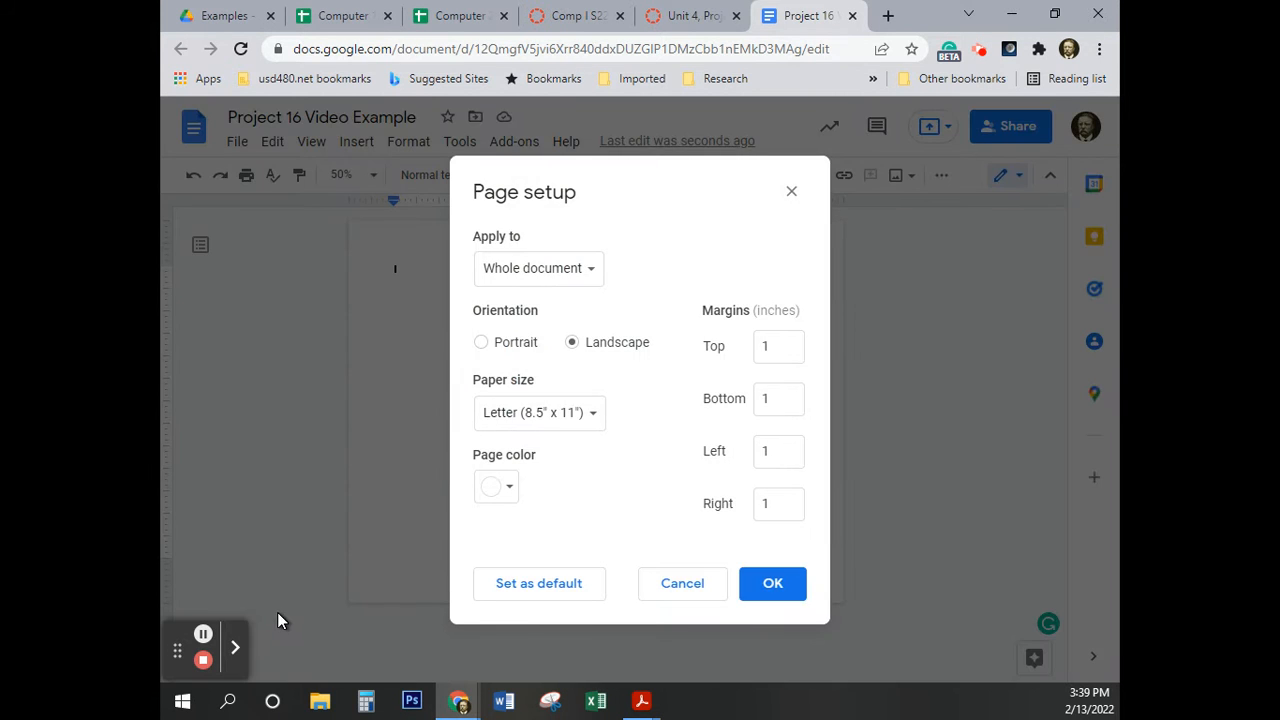
{"action": "double_click", "coordinate": [758, 346]}
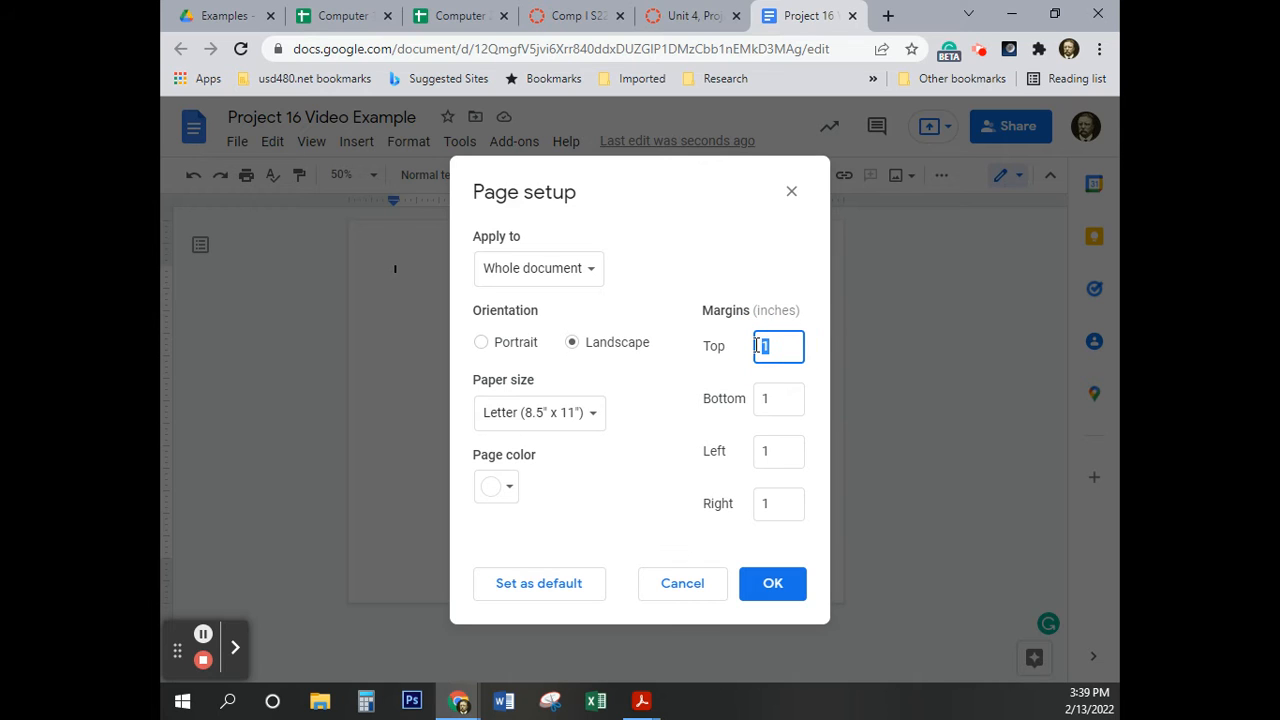
{"action": "type", "text": ".24"}
{"action": "key", "text": "BackSpace"}
{"action": "type", "text": "5"}
{"action": "key", "text": "Tab"}
{"action": "type", "text": ".258"}
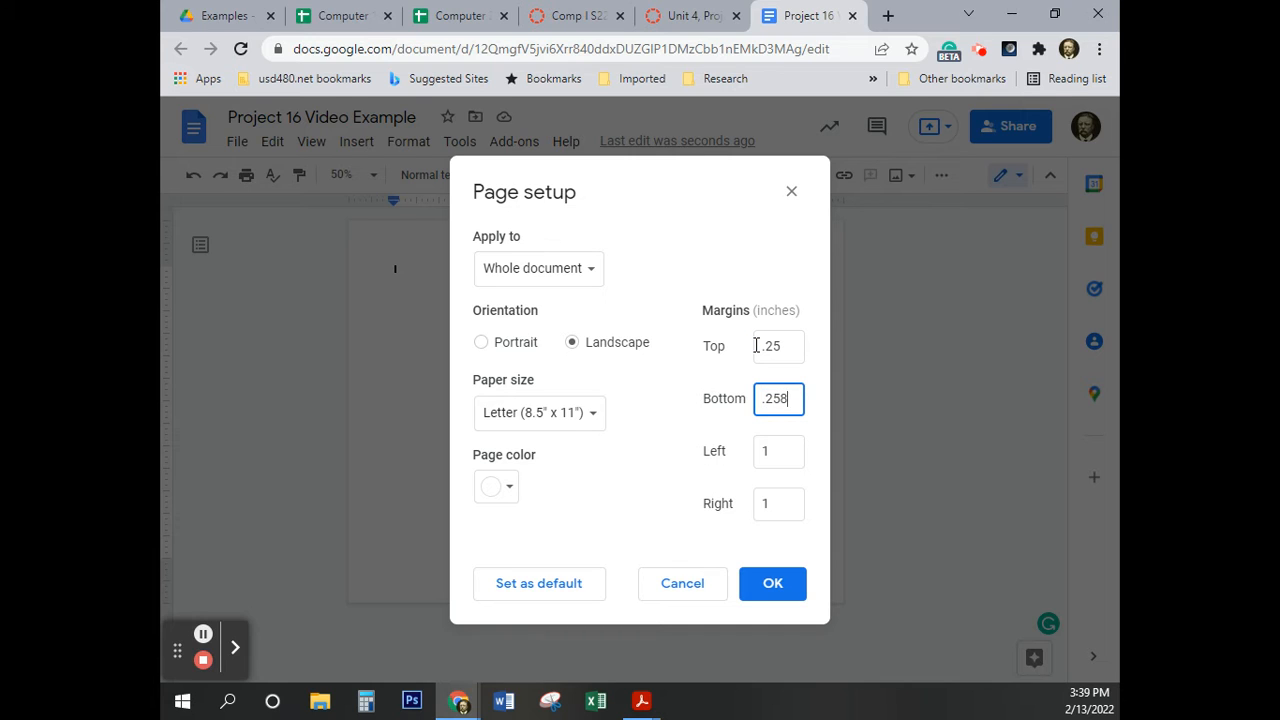
{"action": "key", "text": "BackSpace"}
{"action": "key", "text": "Tab"}
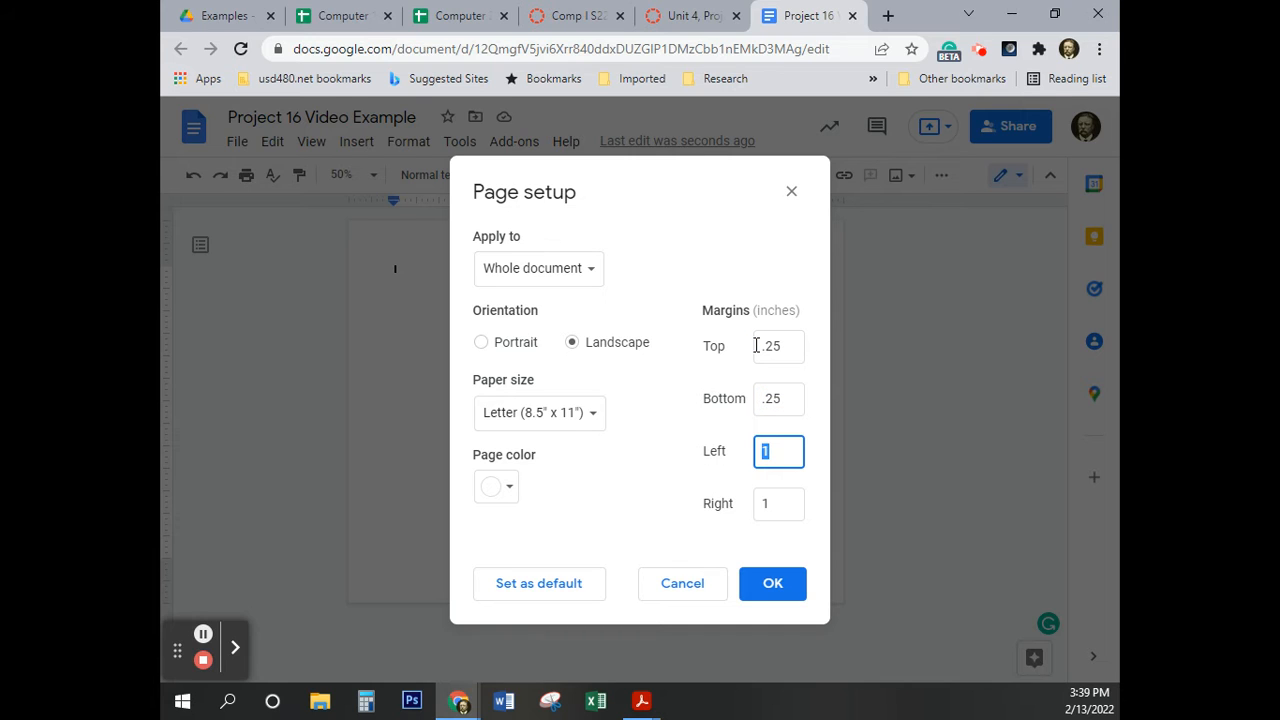
{"action": "type", "text": ".25"}
{"action": "key", "text": "Tab"}
{"action": "type", "text": ".25"}
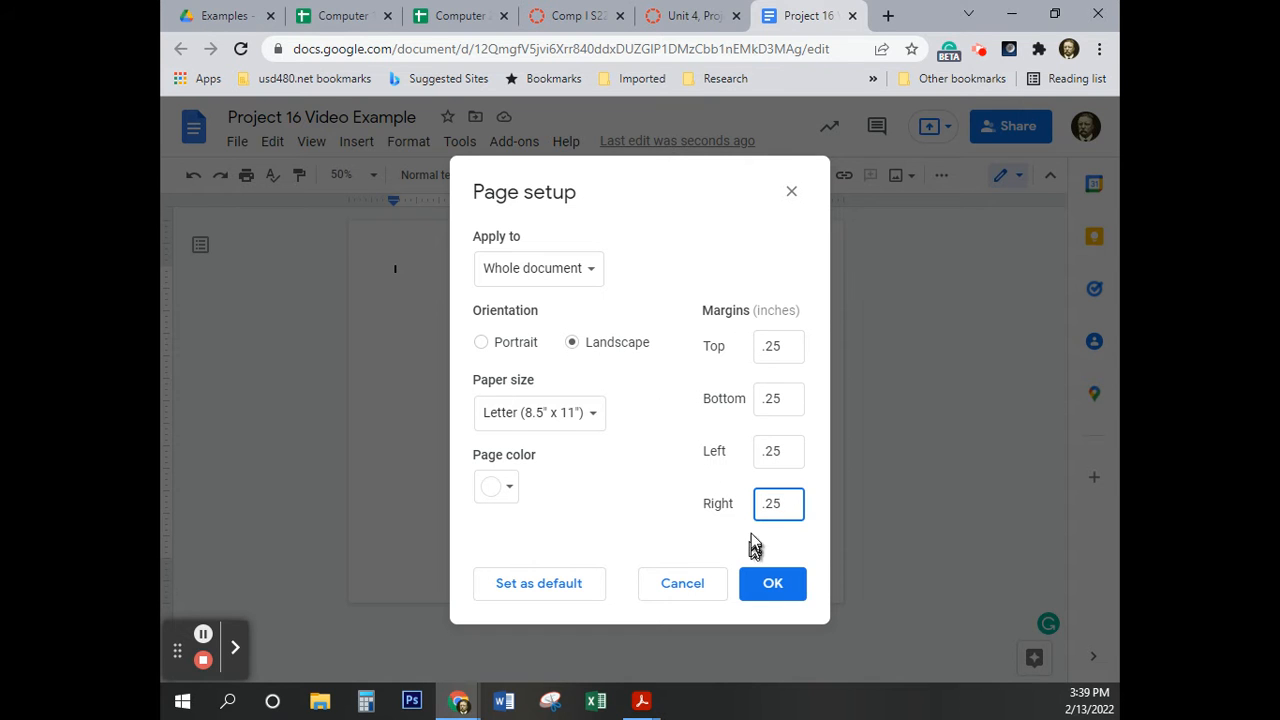
{"action": "left_click", "coordinate": [766, 586]}
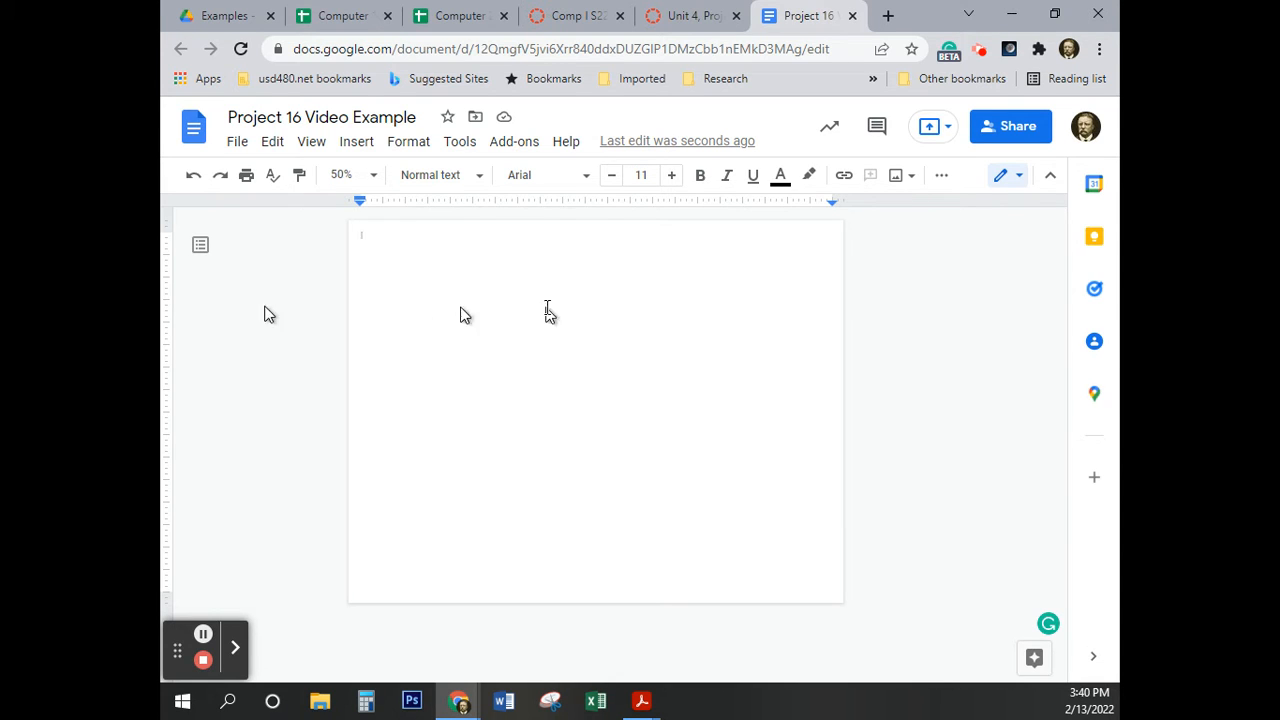
Format the blank document with three columns
{"action": "left_click", "coordinate": [418, 147]}
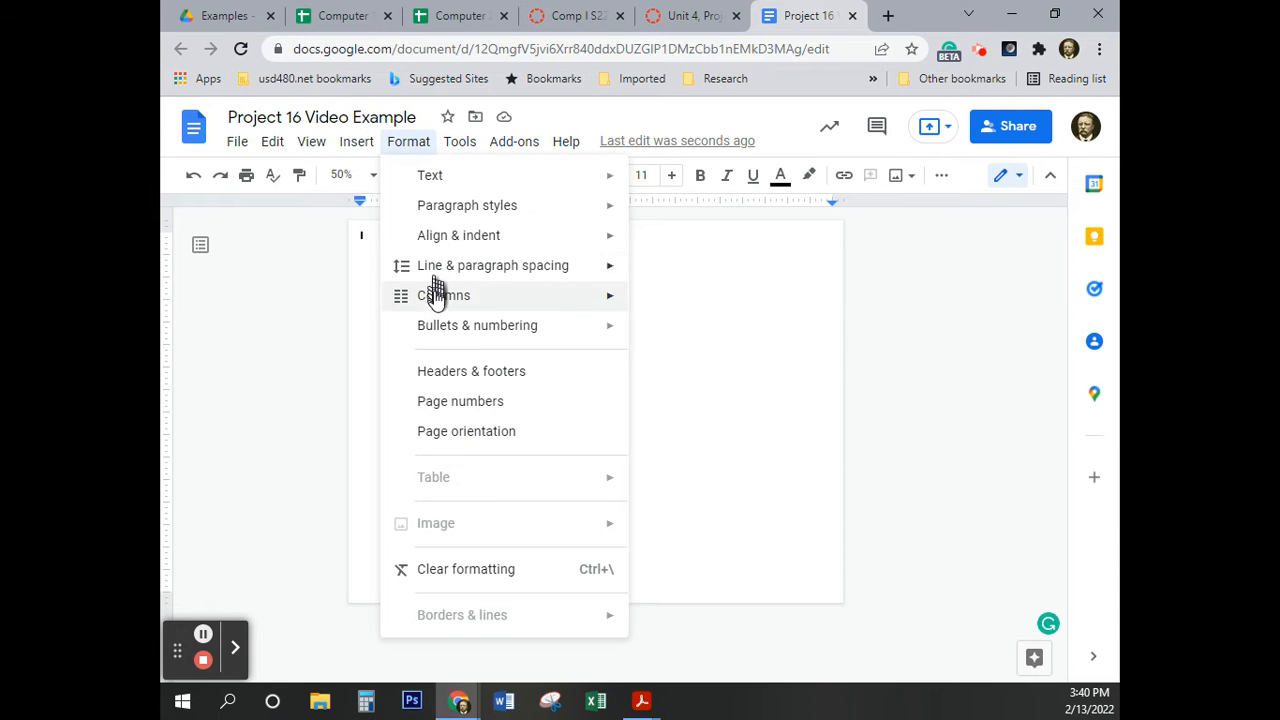
{"action": "mouse_move", "coordinate": [434, 295]}
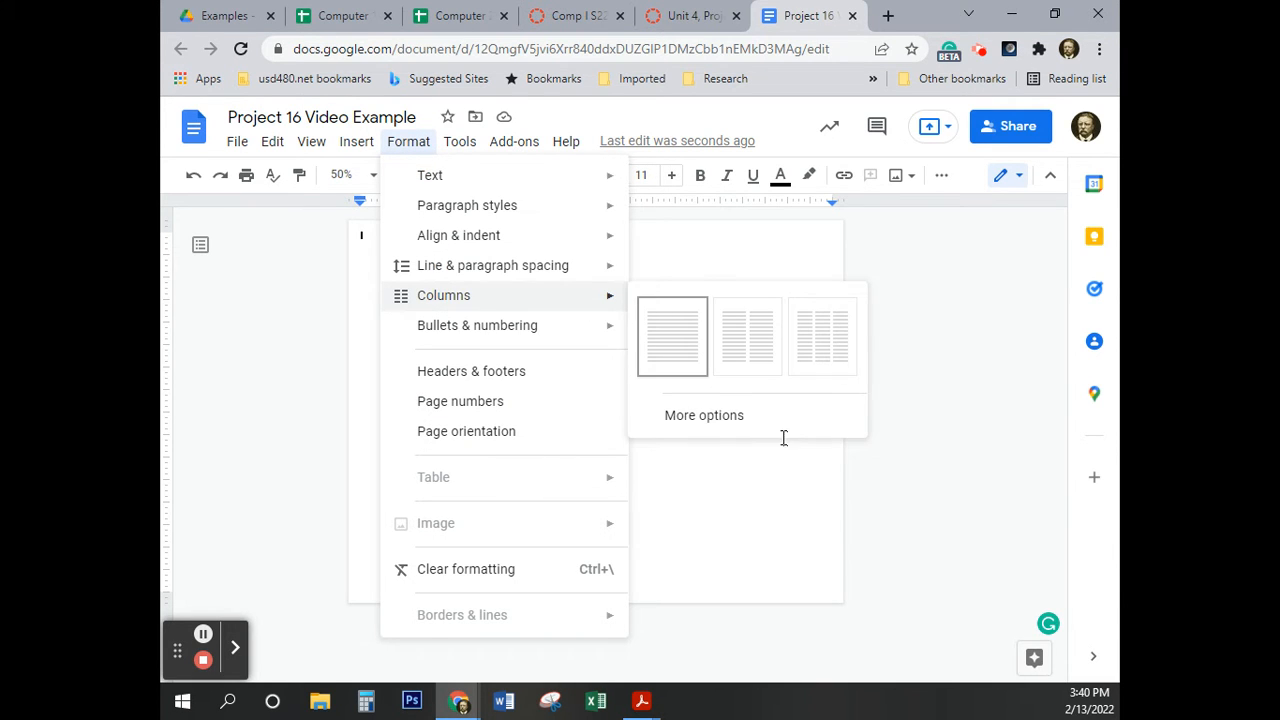
{"action": "left_click", "coordinate": [720, 416]}
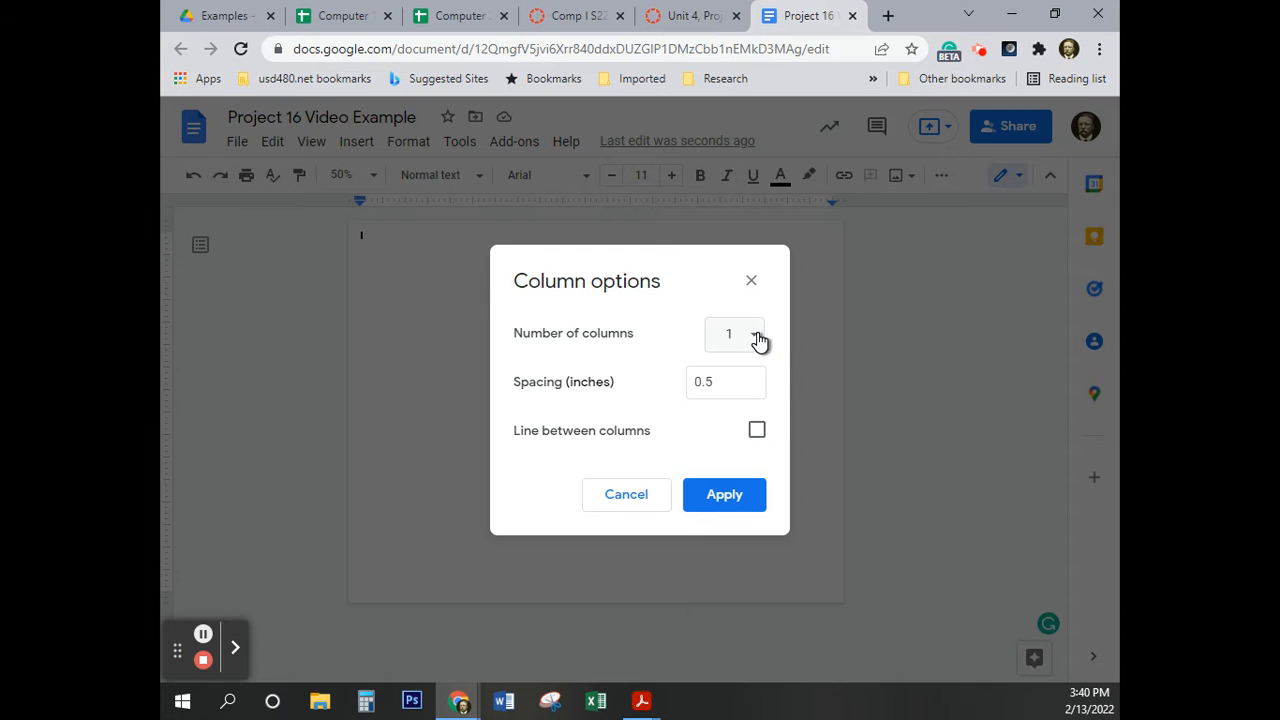
{"action": "left_click", "coordinate": [757, 337]}
{"action": "left_click", "coordinate": [720, 393]}
{"action": "key", "text": "alt+Tab"}
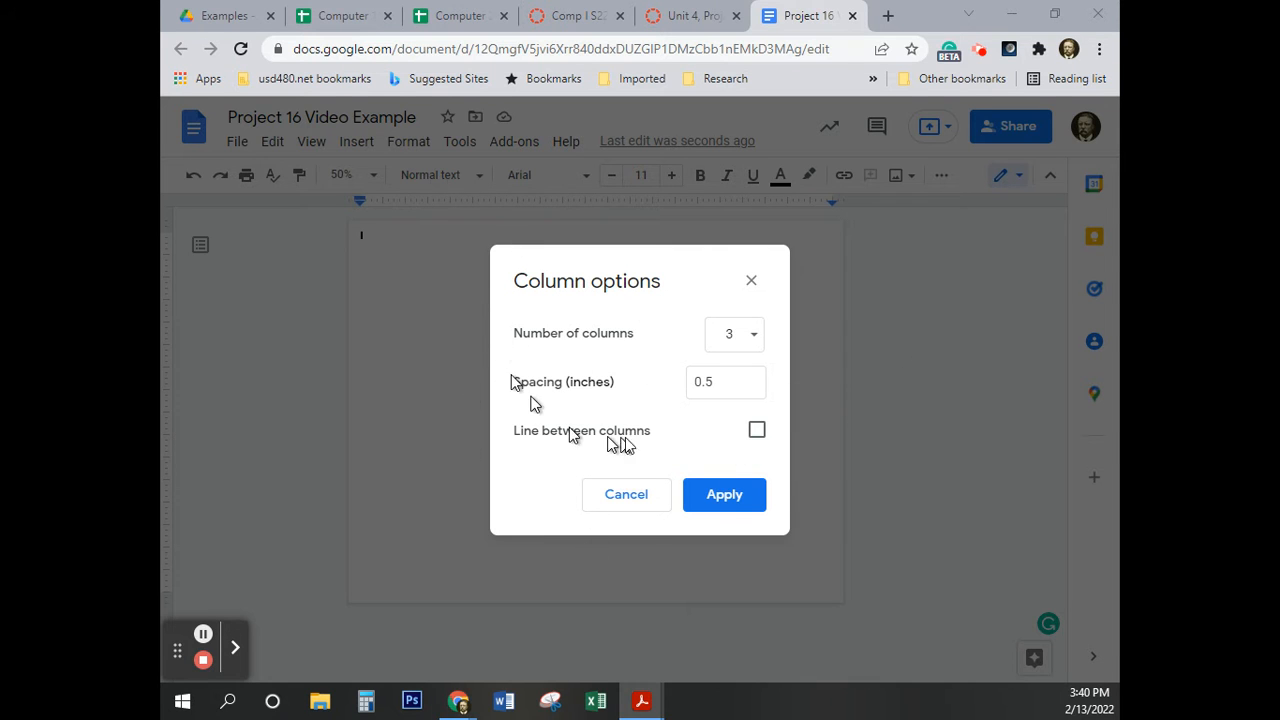
{"action": "left_click", "coordinate": [725, 500]}
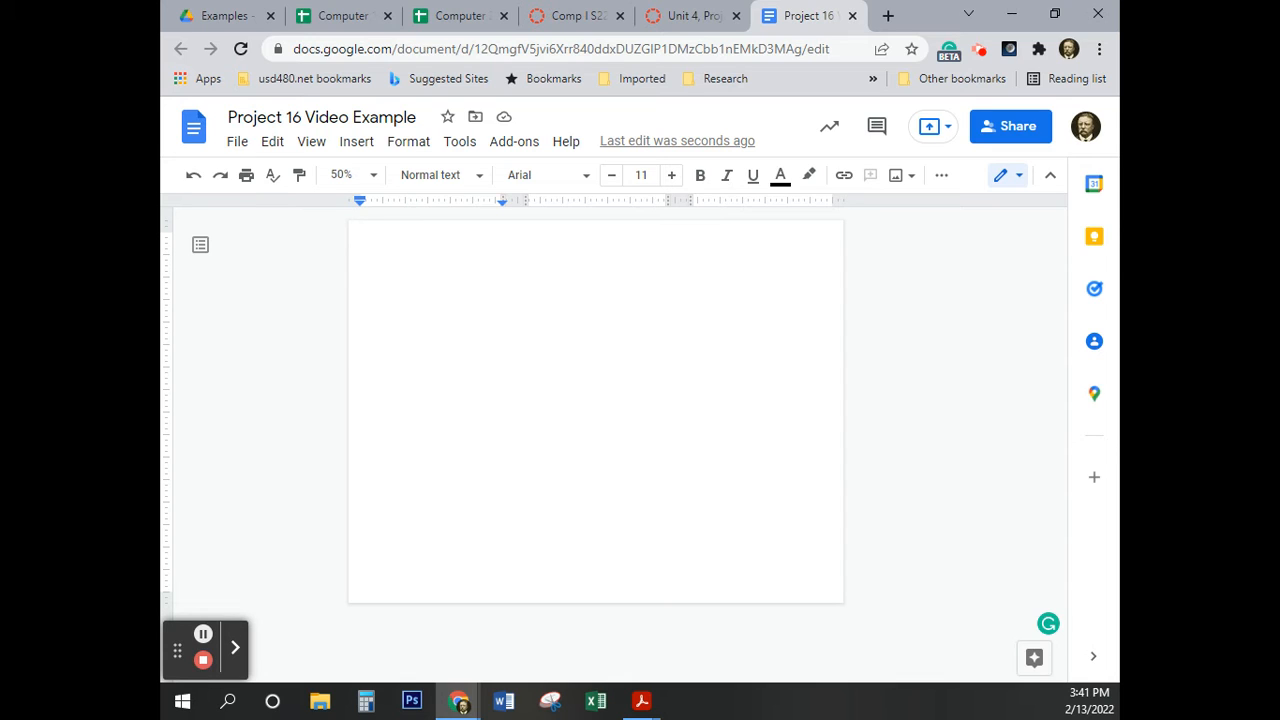
Switch to the GAFL_Financial_Literacy_eText PDF in Adobe Acrobat Reader and examine the brochure panel layouts in Figure 16, Pages 1 and 2
{"action": "key", "text": "alt+Tab"}
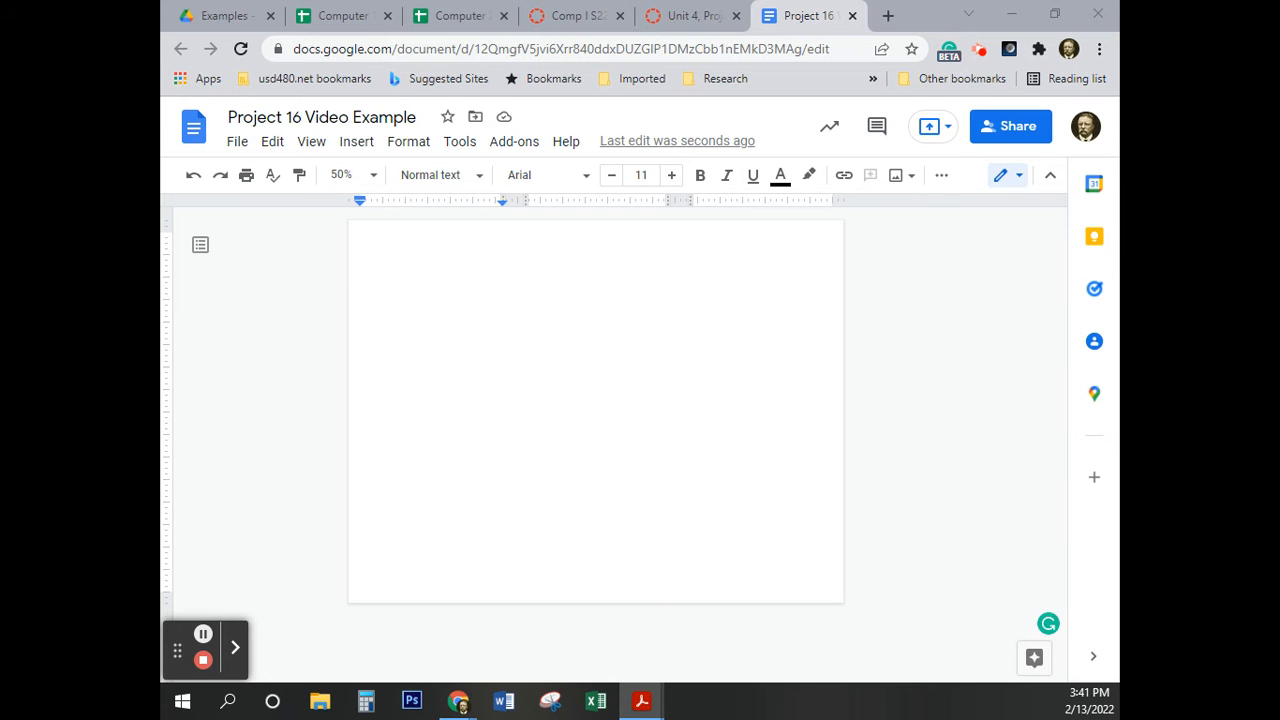
{"action": "left_click_drag", "start_coordinate": [2, 212], "coordinate": [708, 58]}
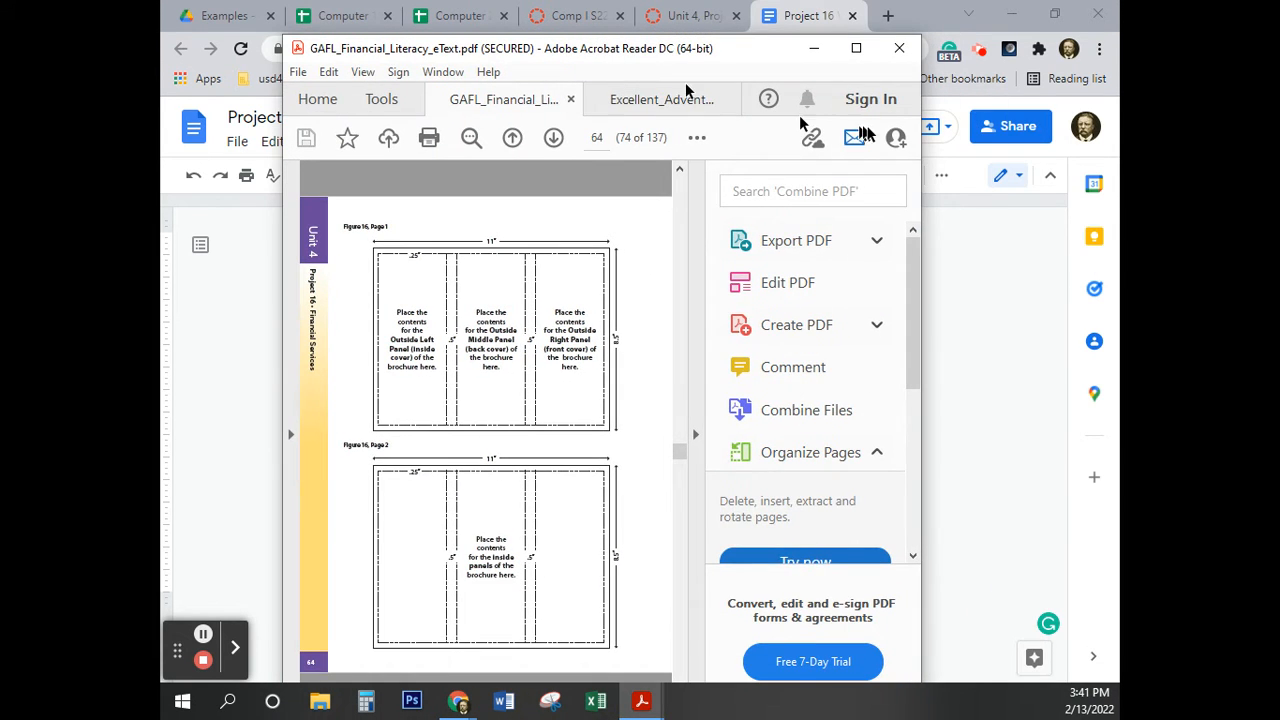
{"action": "left_click", "coordinate": [856, 46]}
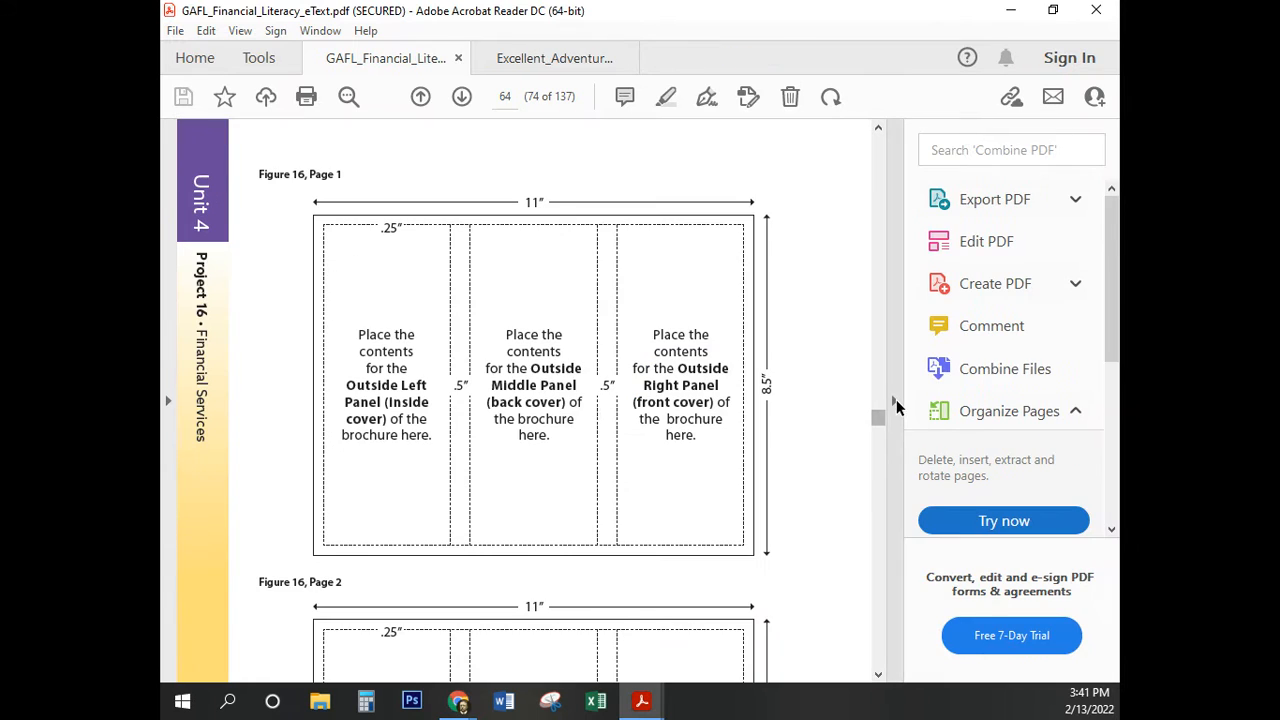
{"action": "left_click", "coordinate": [896, 399]}
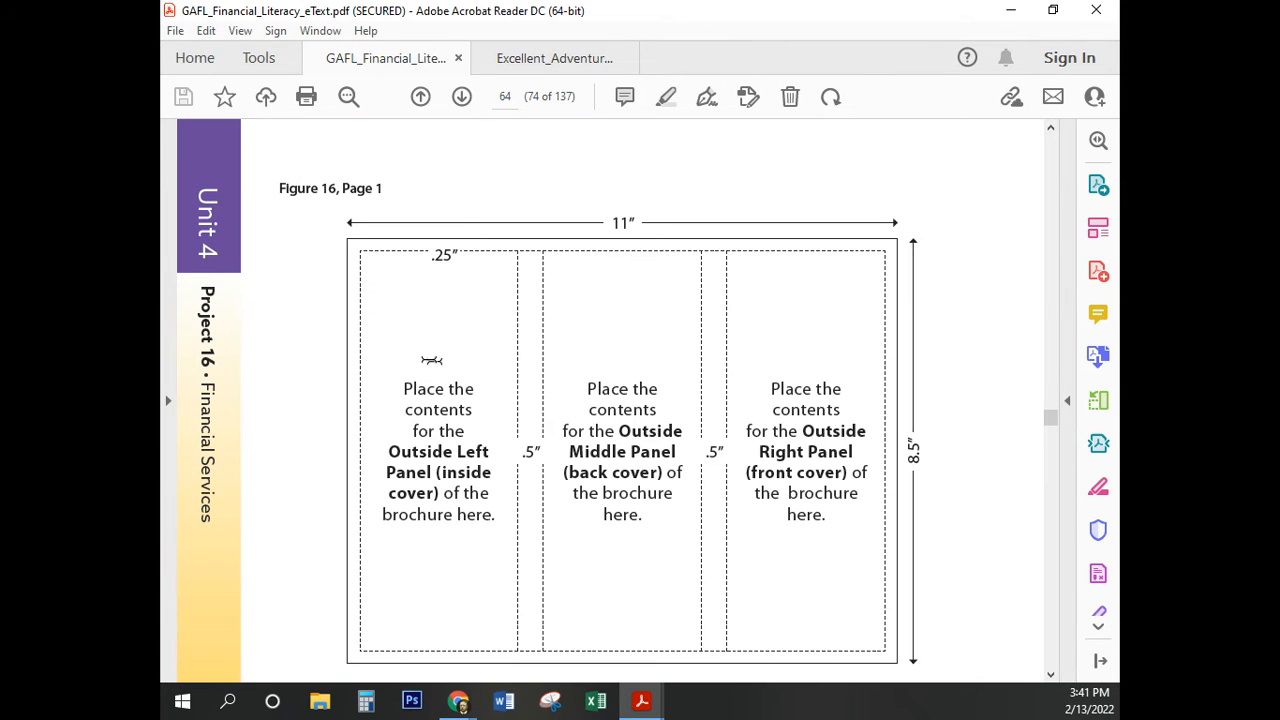
{"action": "scroll", "coordinate": [524, 364], "scroll_direction": "down", "scroll_amount": 3}
{"action": "scroll", "coordinate": [532, 367], "scroll_direction": "down", "scroll_amount": 10}
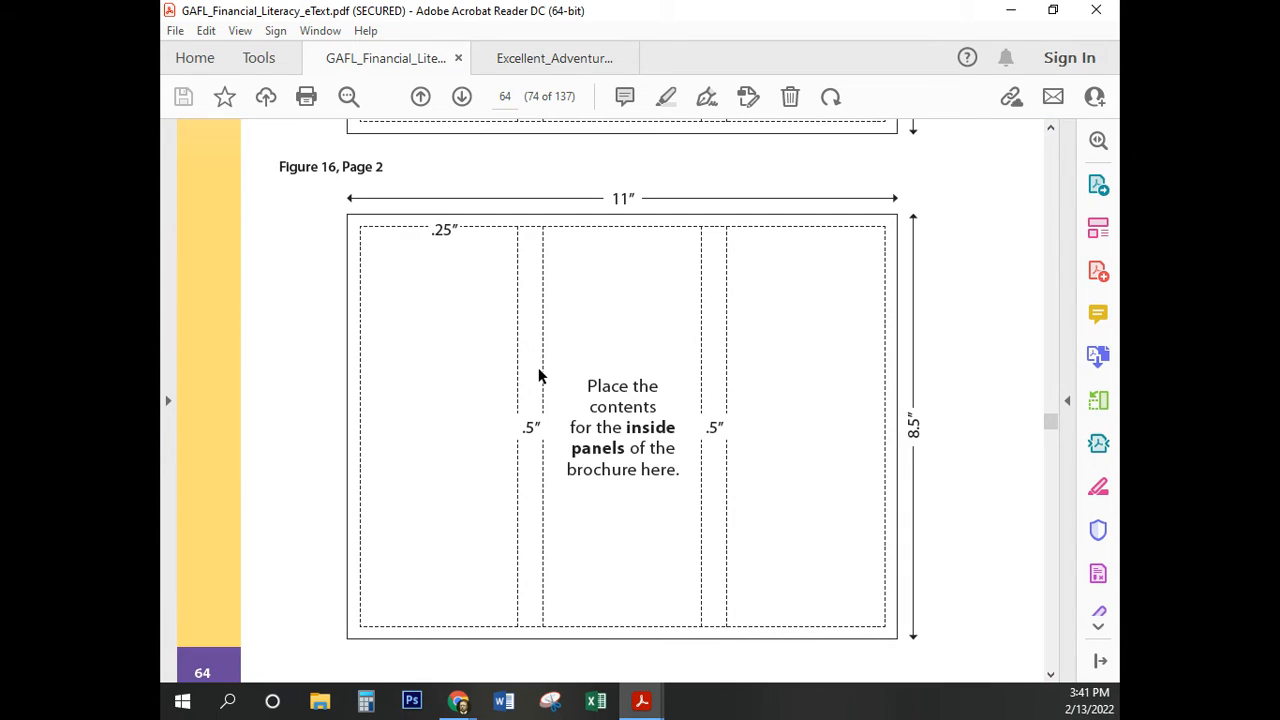
{"action": "scroll", "coordinate": [600, 320], "scroll_direction": "up", "scroll_amount": 10}
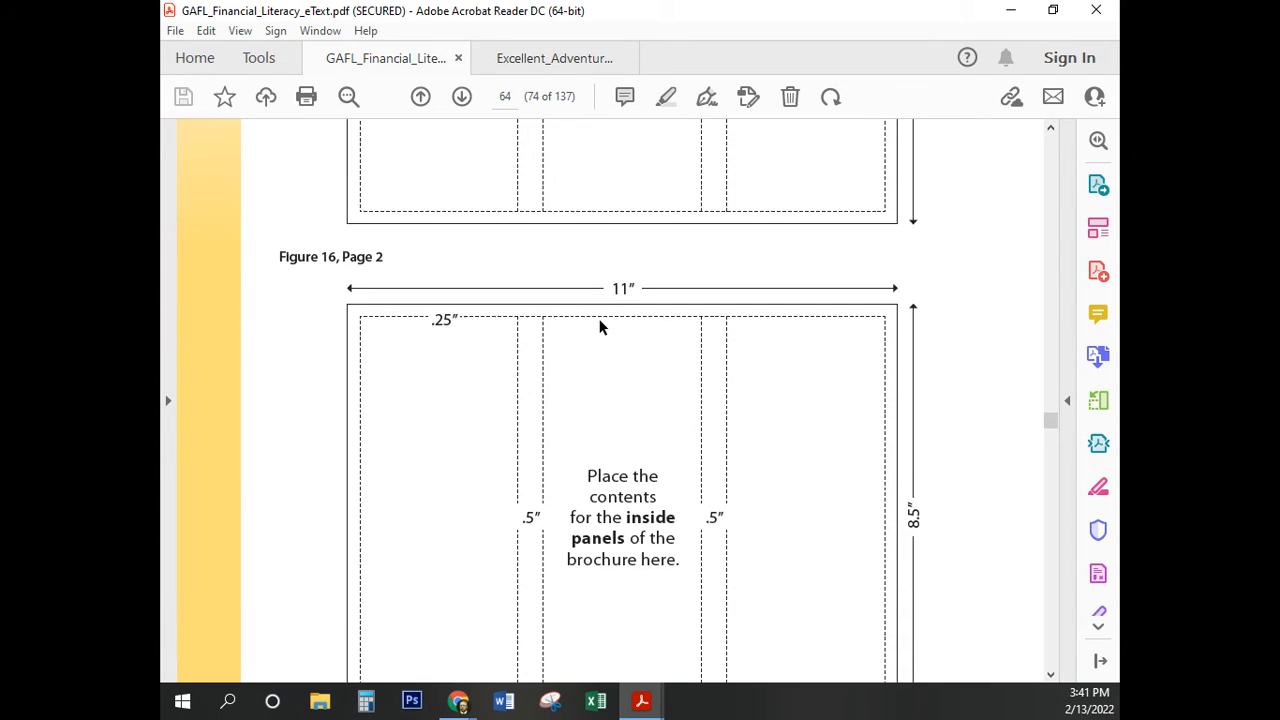
{"action": "scroll", "coordinate": [598, 317], "scroll_direction": "up", "scroll_amount": 3}
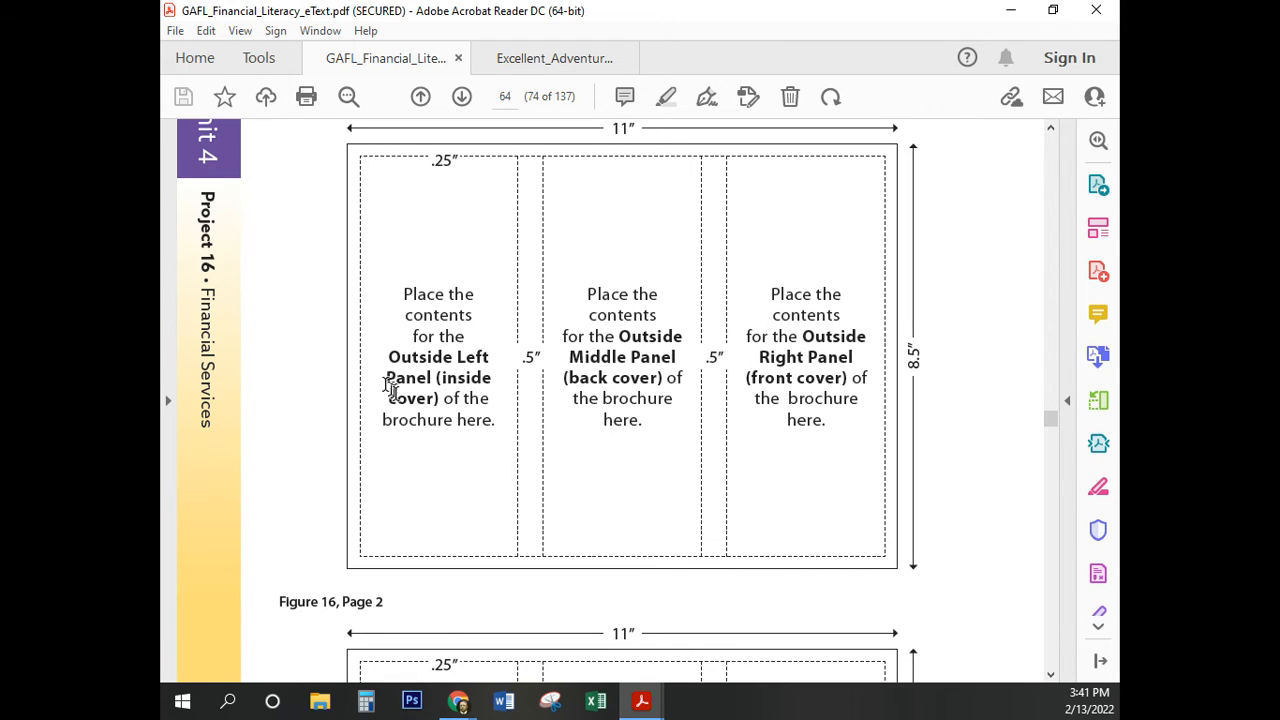
Review Figure 16, Page 2 and instructions 4 to 8 for the brochure setup and the outside panel contents in the PDF
{"action": "scroll", "coordinate": [488, 380], "scroll_direction": "down", "scroll_amount": 6}
{"action": "scroll", "coordinate": [488, 378], "scroll_direction": "down", "scroll_amount": 4}
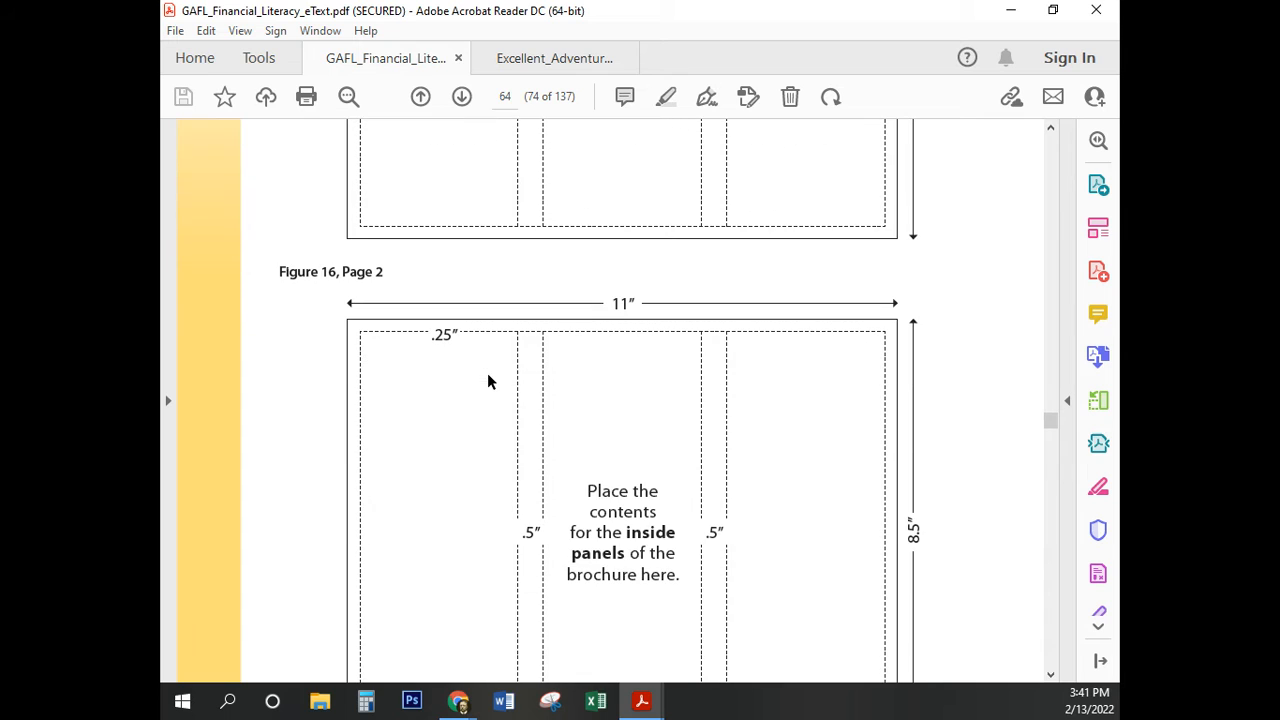
{"action": "scroll", "coordinate": [588, 449], "scroll_direction": "up", "scroll_amount": 7}
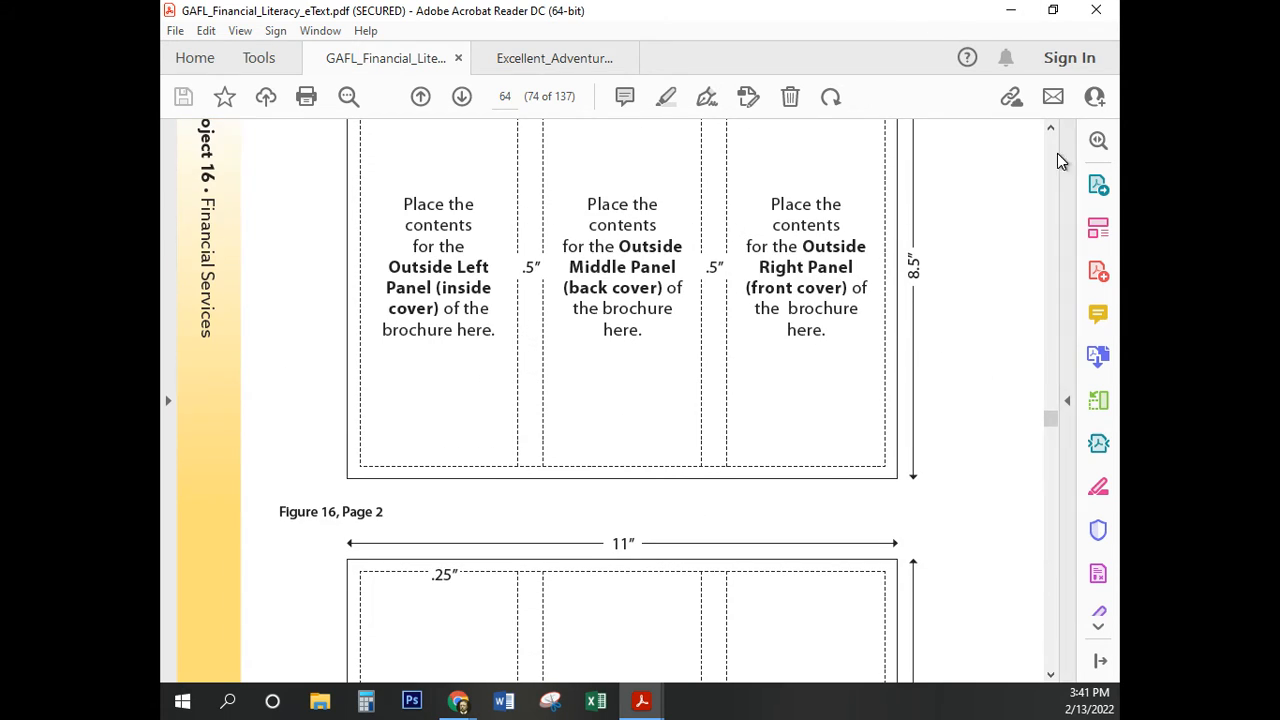
{"action": "scroll", "coordinate": [1050, 162], "scroll_direction": "up", "scroll_amount": 5}
{"action": "scroll", "coordinate": [1050, 162], "scroll_direction": "up", "scroll_amount": 20}
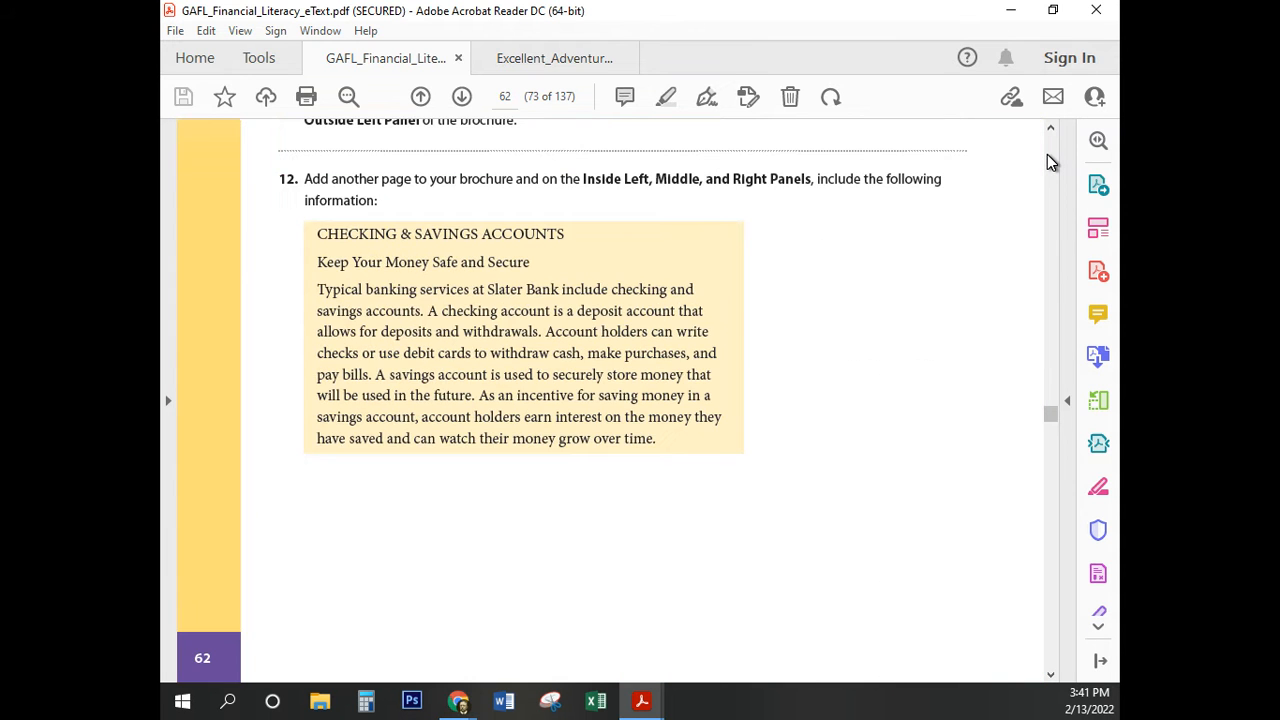
{"action": "scroll", "coordinate": [1050, 162], "scroll_direction": "up", "scroll_amount": 10}
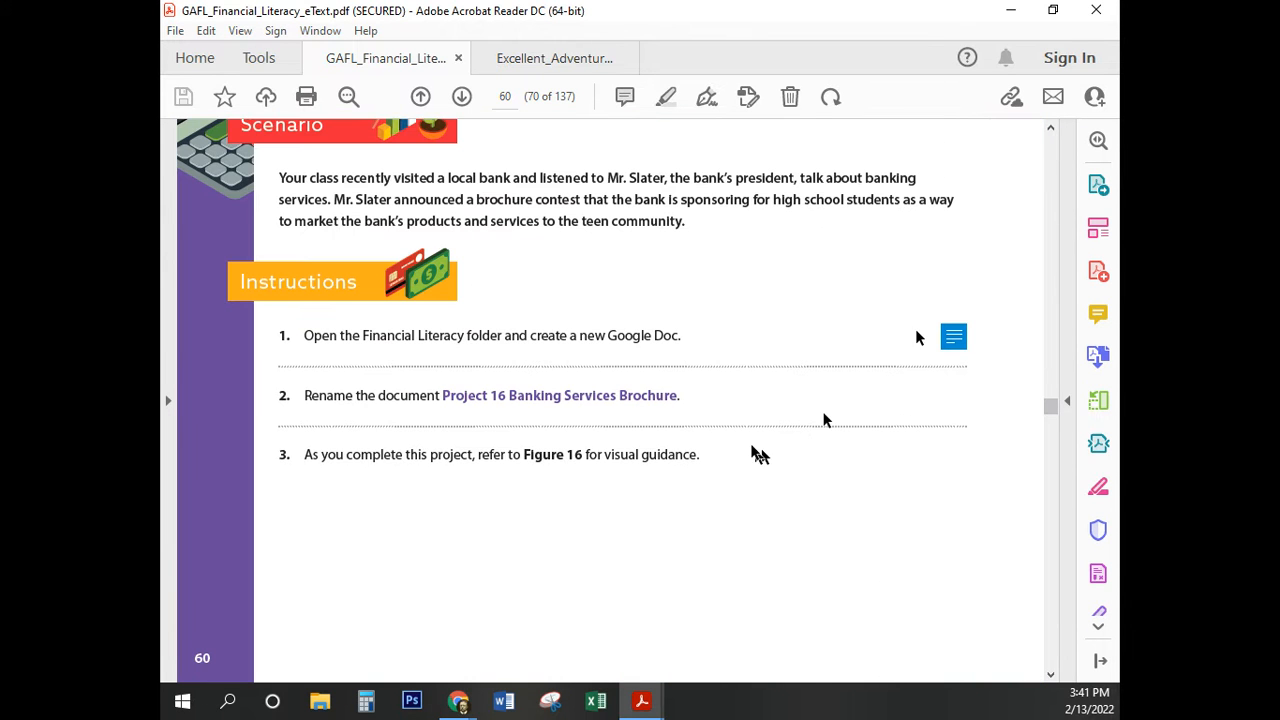
{"action": "scroll", "coordinate": [752, 446], "scroll_direction": "down", "scroll_amount": 14}
{"action": "scroll", "coordinate": [738, 427], "scroll_direction": "down", "scroll_amount": 2}
{"action": "scroll", "coordinate": [738, 427], "scroll_direction": "up", "scroll_amount": 20}
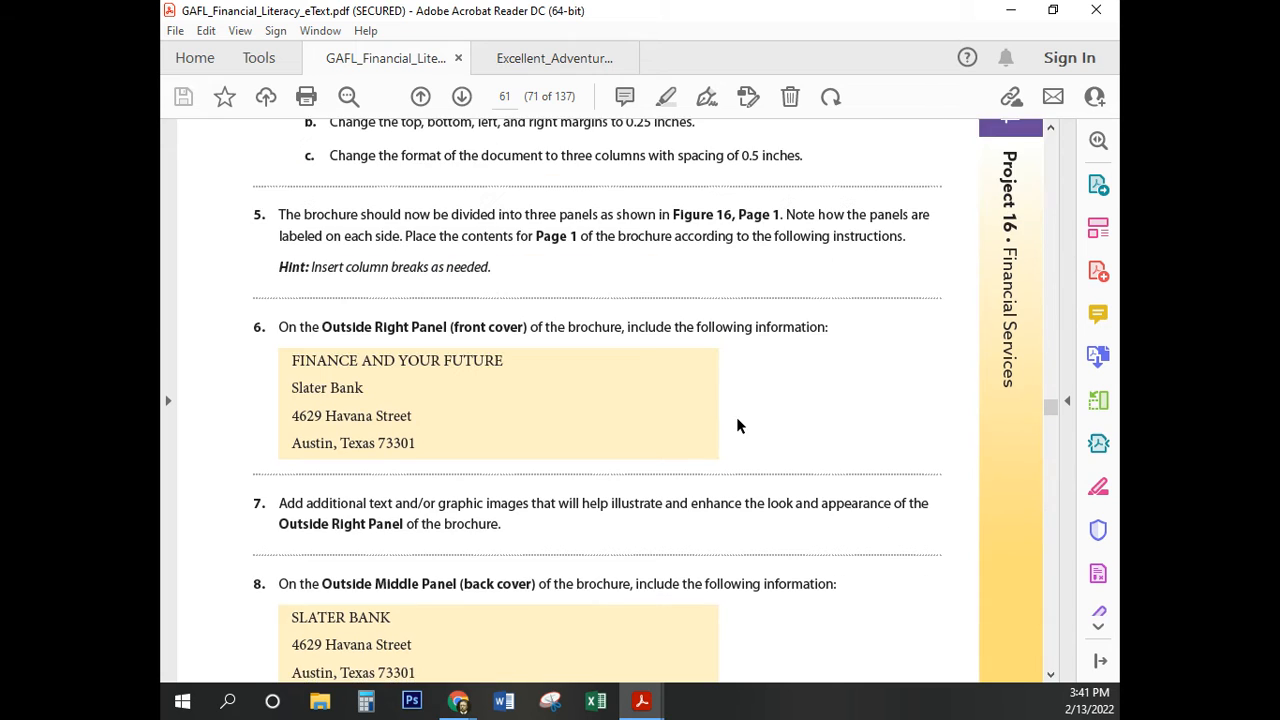
{"action": "scroll", "coordinate": [742, 413], "scroll_direction": "down", "scroll_amount": 18}
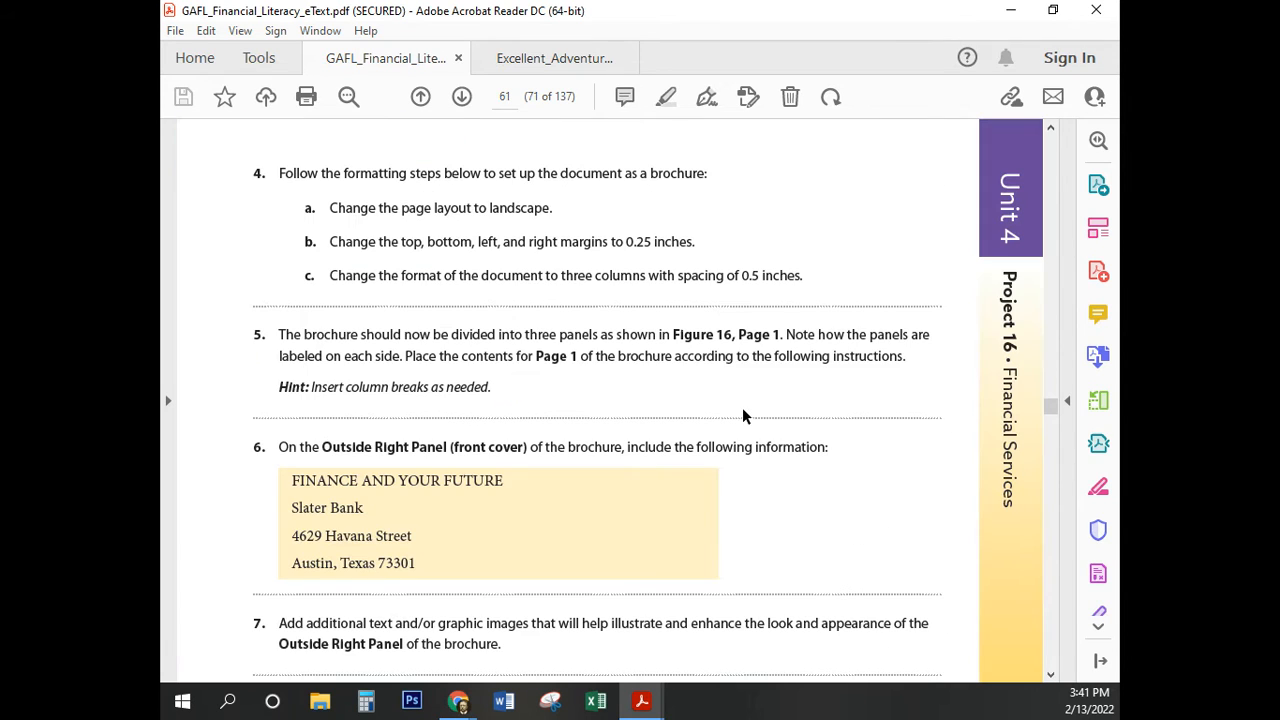
Switch to the Project 16 Video Example Google Doc and try to place the cursor directly in the blank middle and right columns
{"action": "left_click_drag", "start_coordinate": [708, 16], "coordinate": [160, 298]}
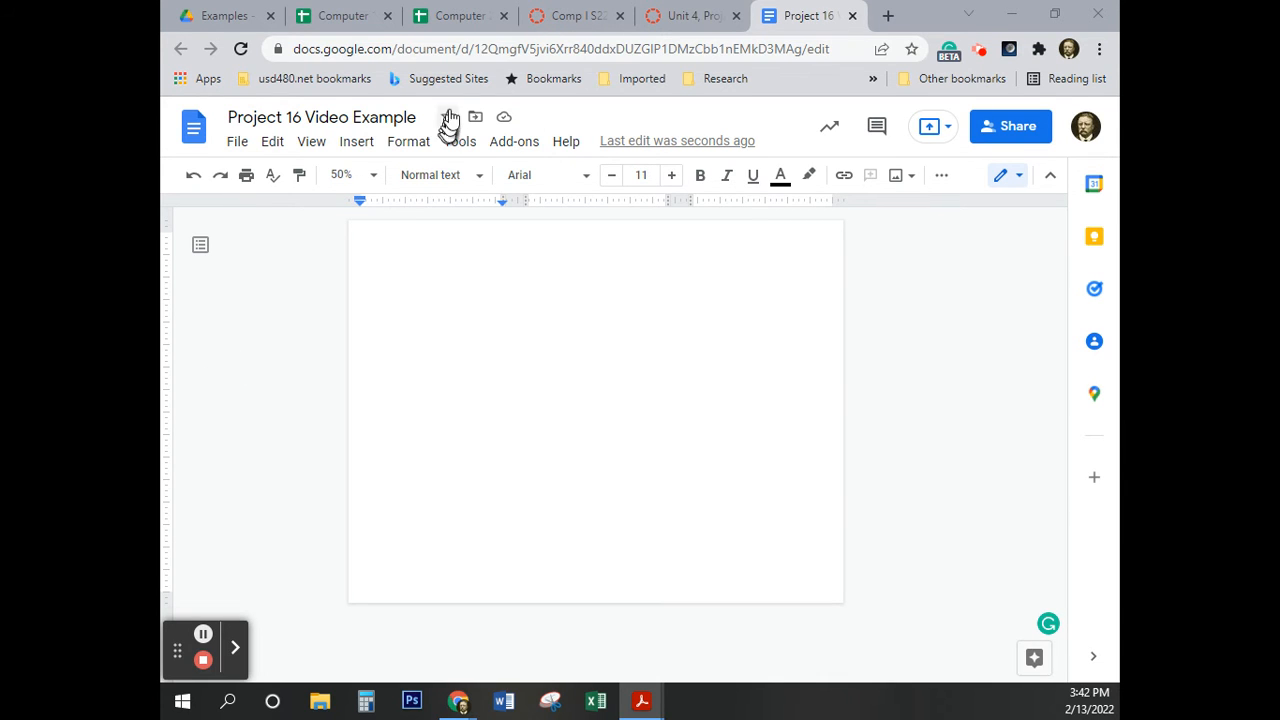
{"action": "left_click", "coordinate": [767, 343]}
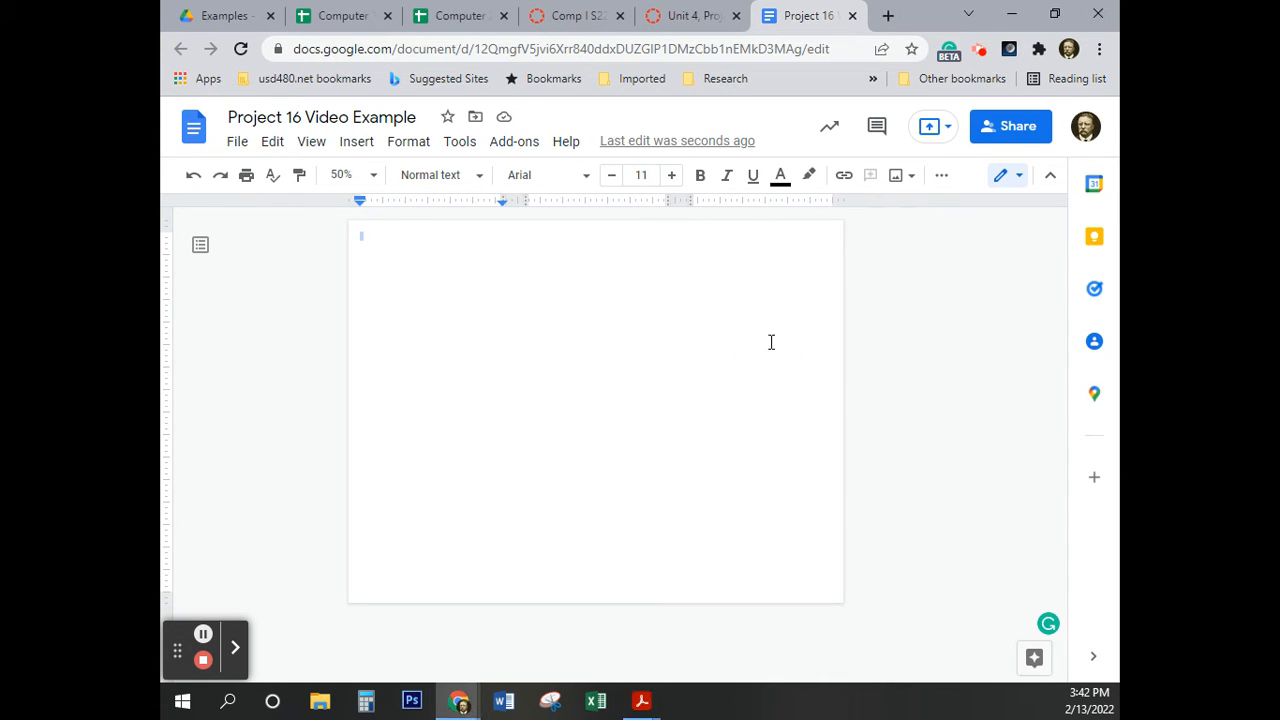
{"action": "left_click", "coordinate": [755, 298]}
{"action": "left_click", "coordinate": [560, 281]}
{"action": "key", "text": "Tab"}
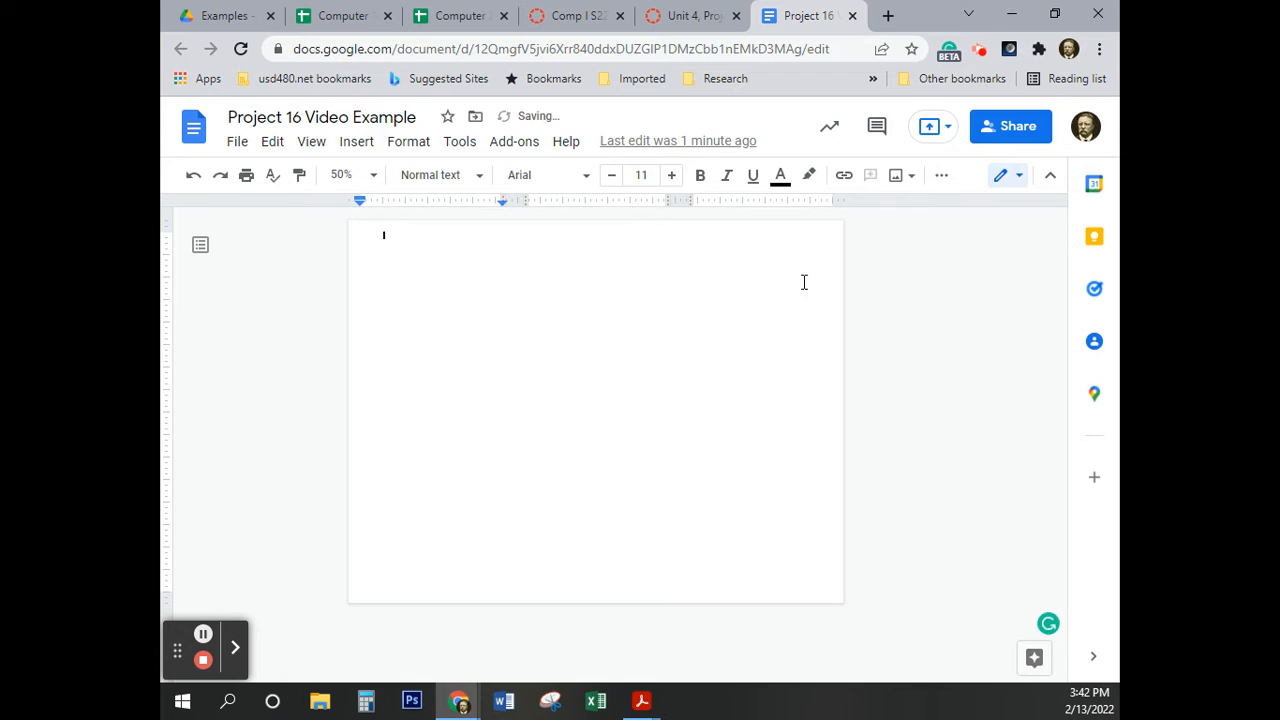
{"action": "left_click", "coordinate": [590, 352]}
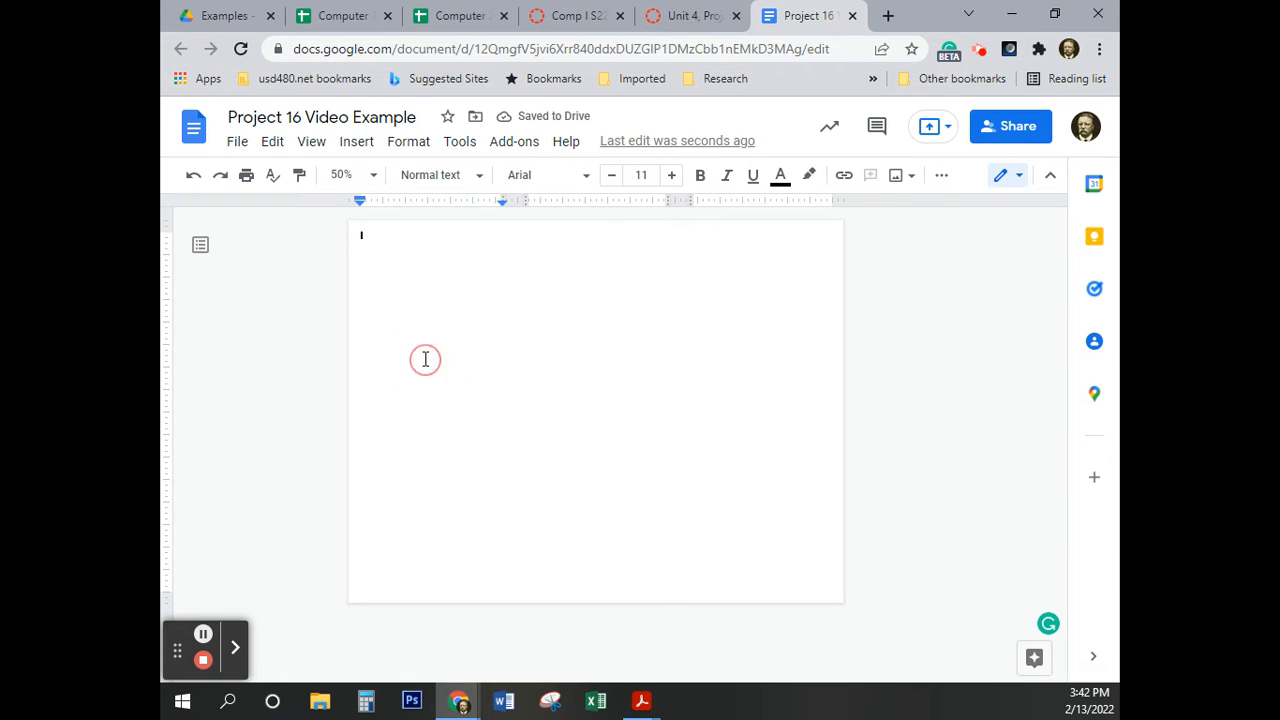
{"action": "left_click", "coordinate": [745, 342]}
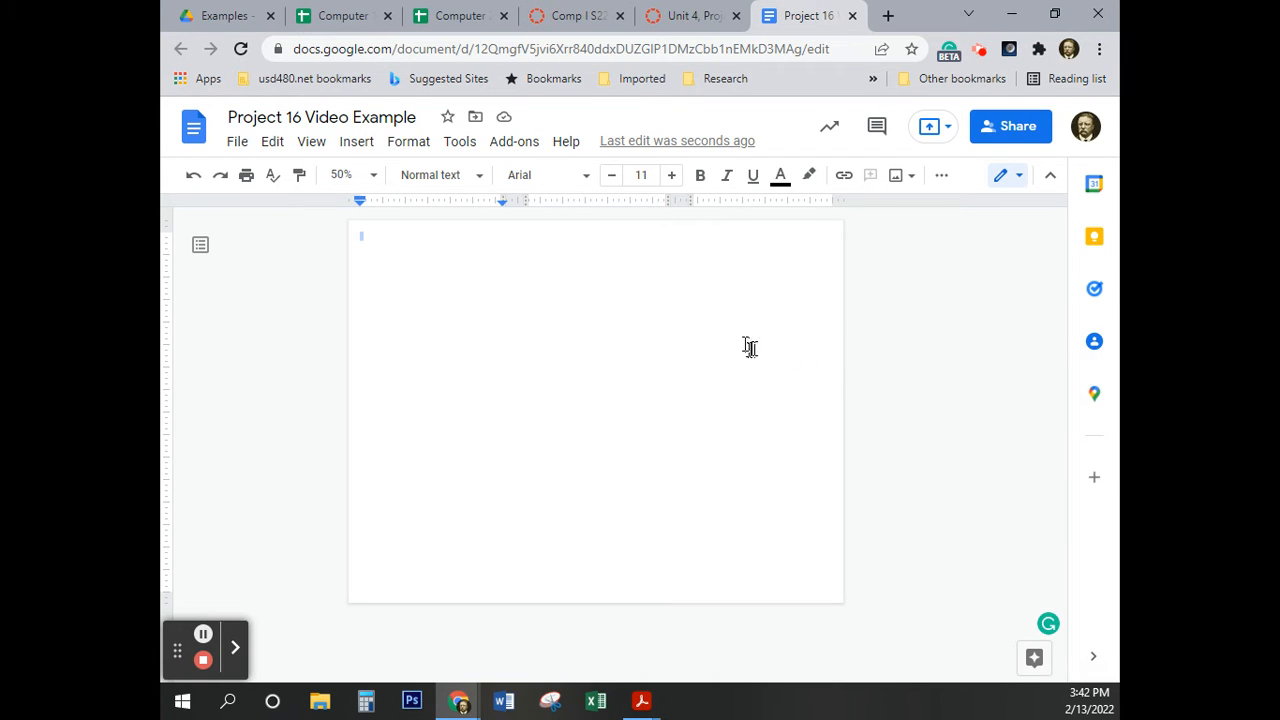
Fill the first two columns with blank lines so the cursor moves to the start of the third column
{"action": "left_click", "coordinate": [506, 305]}
{"action": "key", "text": "Return"}
{"action": "key", "text": "Return"}
{"action": "key", "text": "Return"}
{"action": "key", "text": "Return"}
{"action": "key", "text": "Return"}
{"action": "key", "text": "Return"}
{"action": "key", "text": "Return"}
{"action": "key", "text": "Return"}
{"action": "key", "text": "Return"}
{"action": "key", "text": "Return"}
{"action": "key", "text": "Return"}
{"action": "key", "text": "Return"}
{"action": "key", "text": "Return"}
{"action": "key", "text": "Return"}
{"action": "key", "text": "Return"}
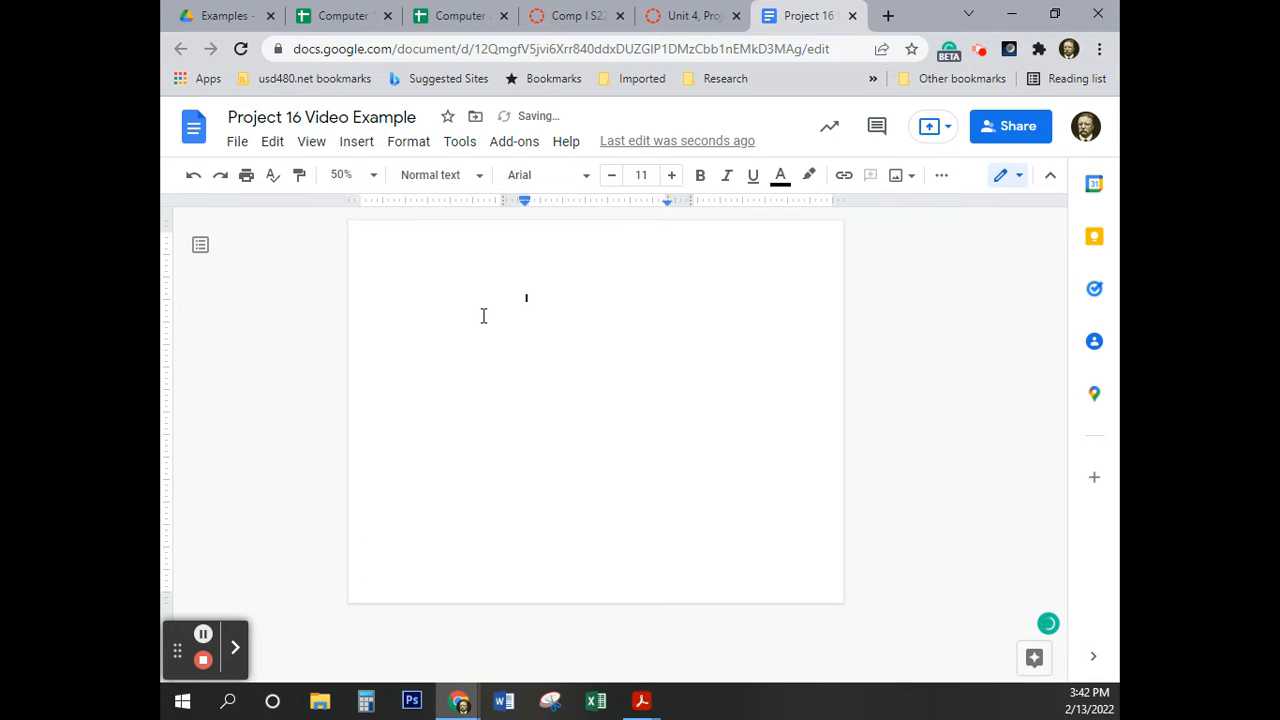
{"action": "key", "text": "Return"}
{"action": "key", "text": "Return"}
{"action": "key", "text": "Return"}
{"action": "key", "text": "Return"}
{"action": "key", "text": "Return"}
{"action": "key", "text": "Return"}
{"action": "key", "text": "Return"}
{"action": "key", "text": "Return"}
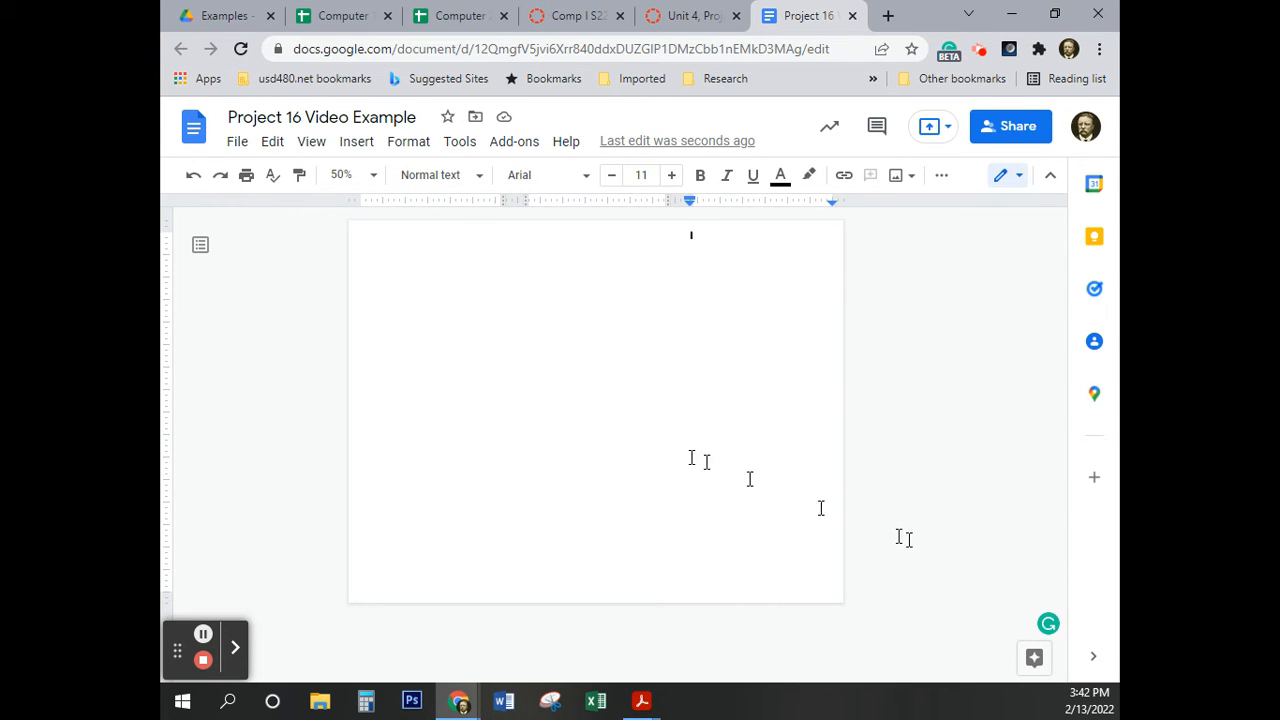
Check the Examples folder in Google Drive and return to its parent Google Apps for Learning Financial Literacy folder
{"action": "left_click", "coordinate": [214, 28]}
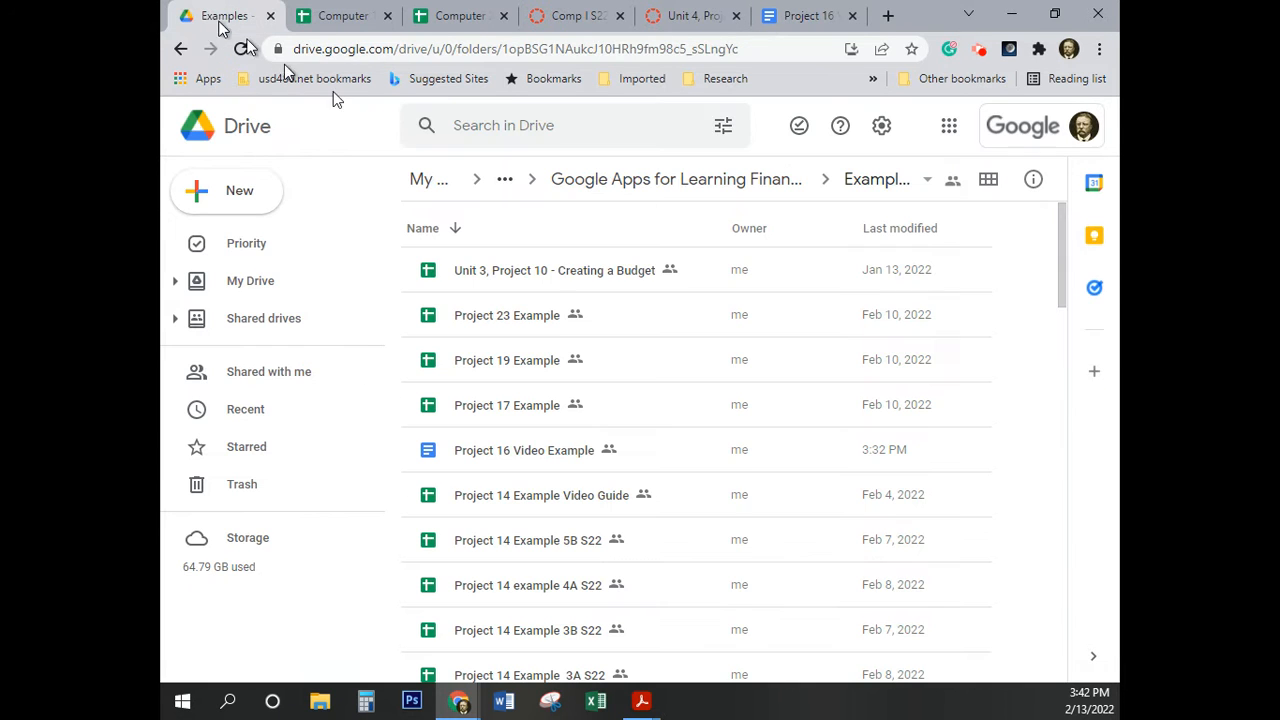
{"action": "left_click", "coordinate": [668, 190]}
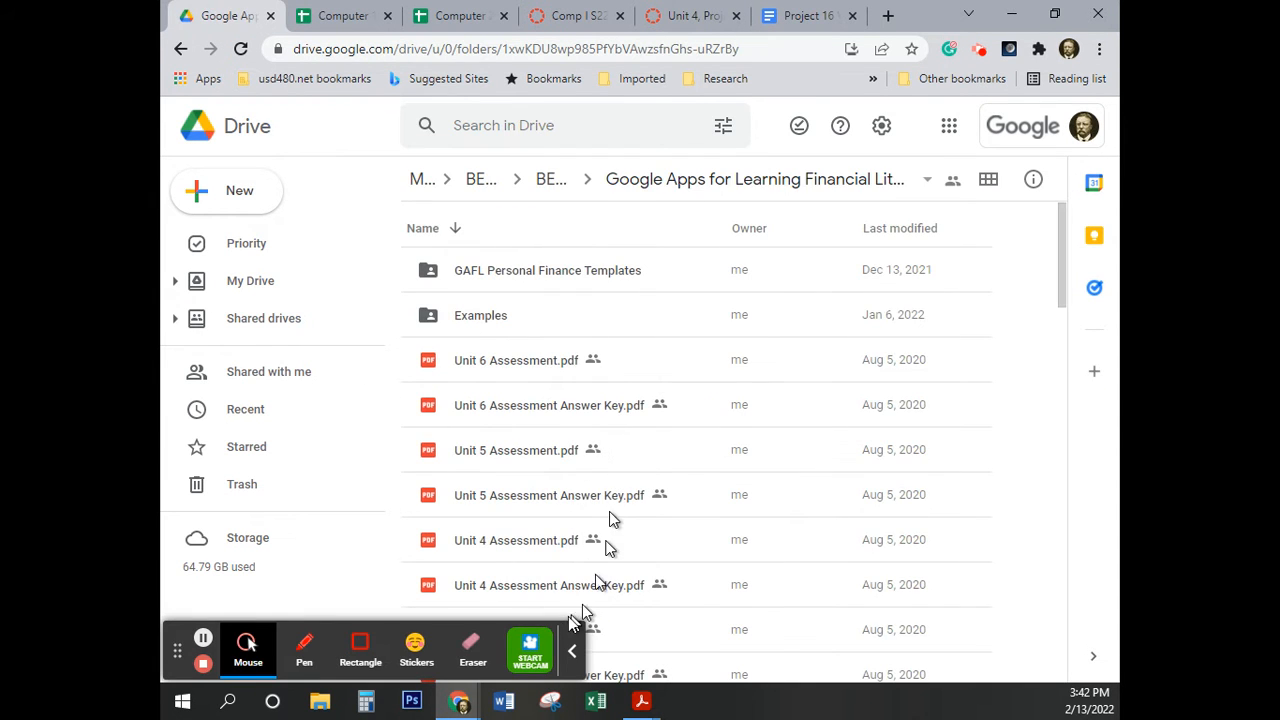
{"action": "left_click", "coordinate": [571, 651]}
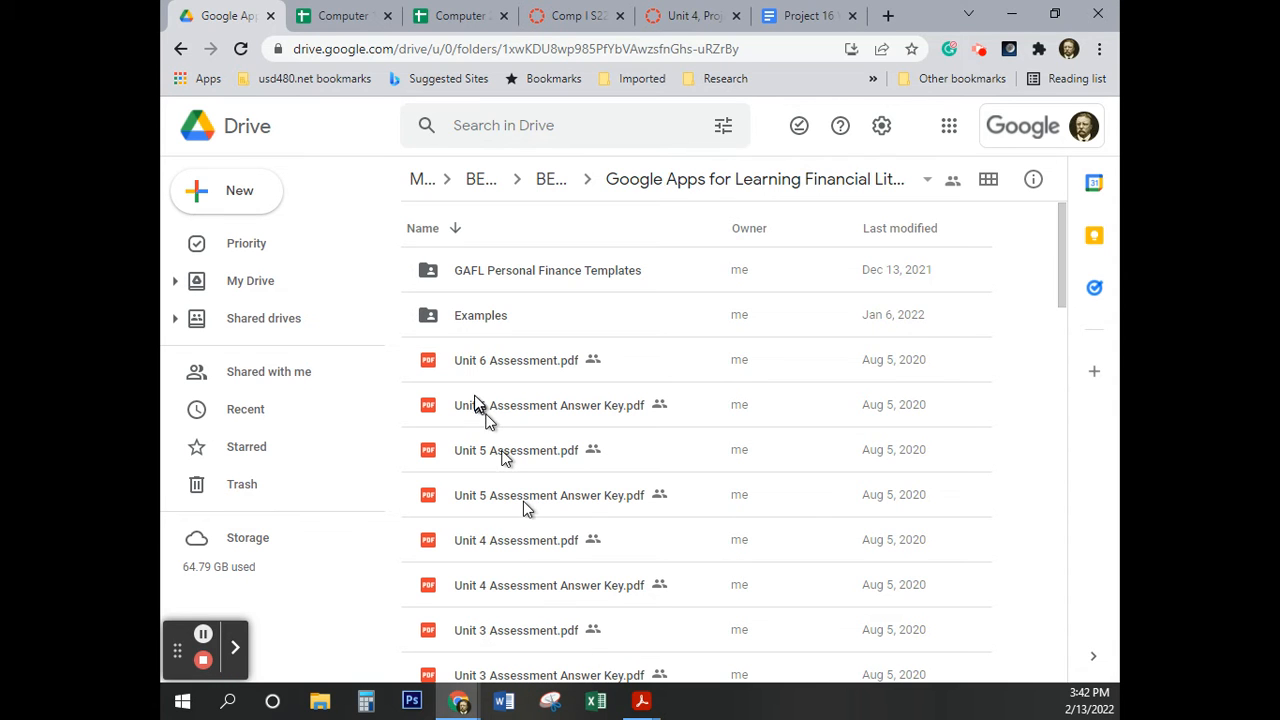
{"action": "double_click", "coordinate": [480, 315]}
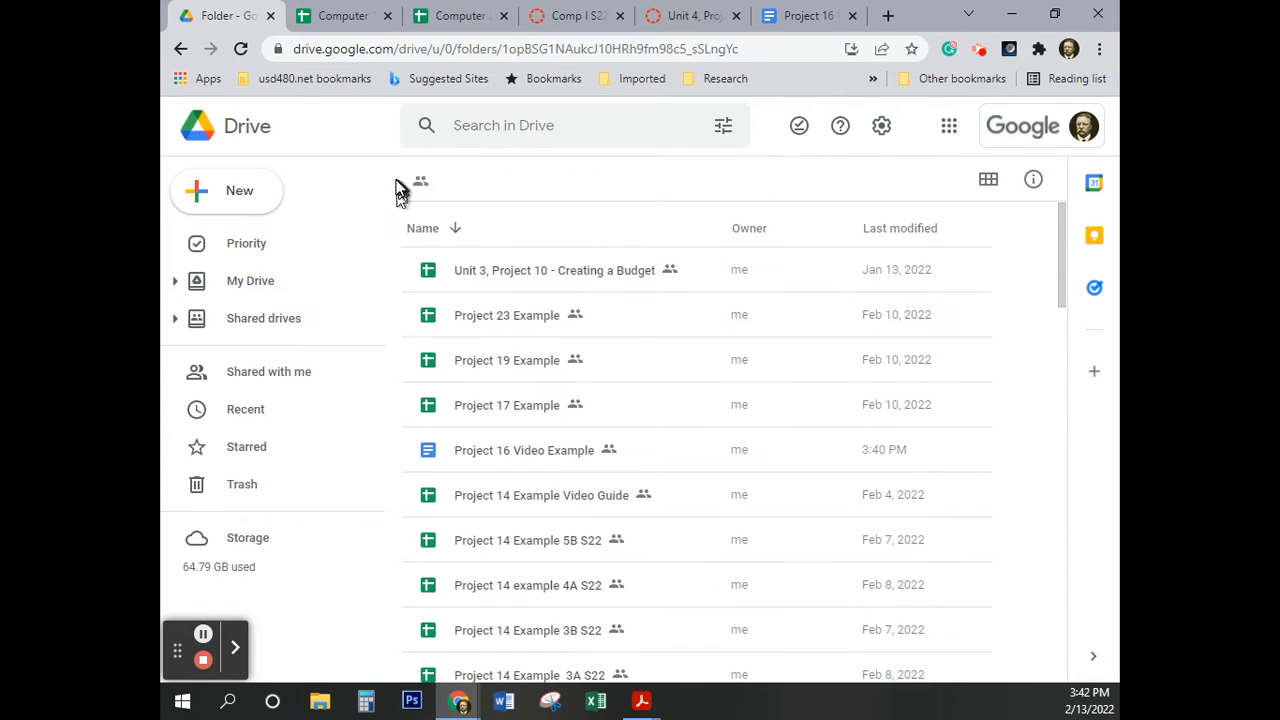
{"action": "left_click", "coordinate": [705, 176]}
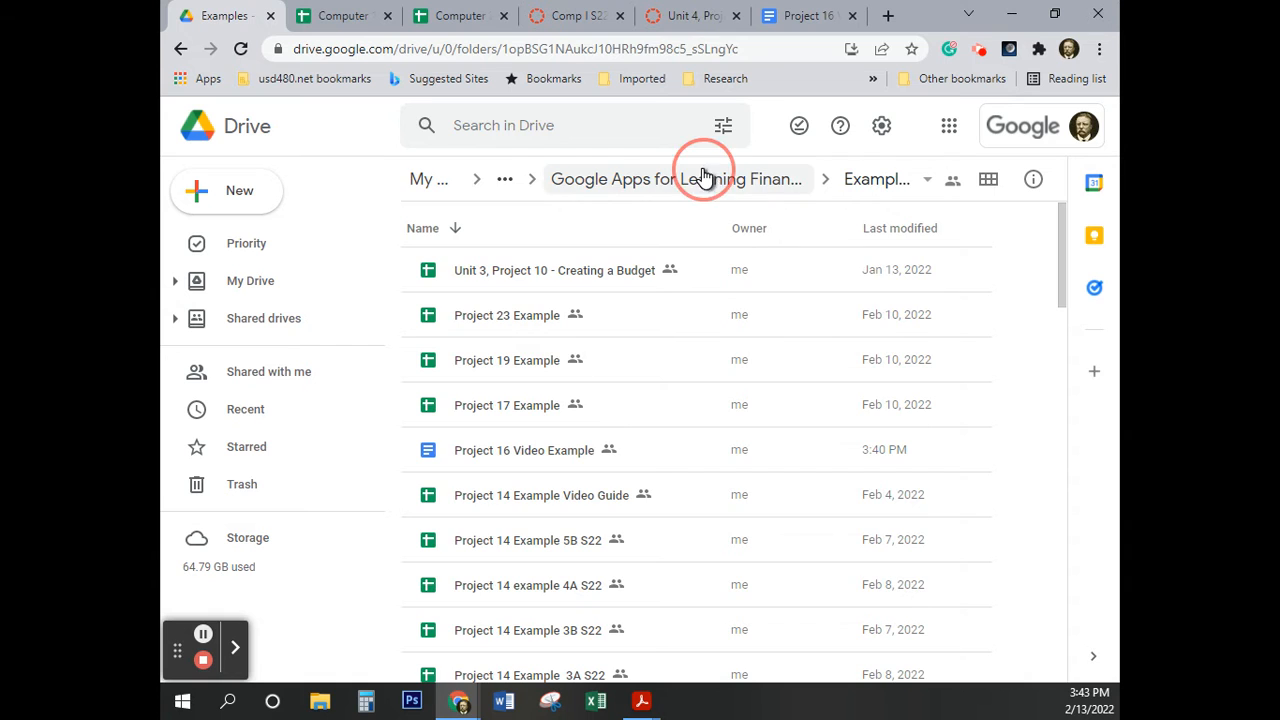
Find Project 16 Answer Key.pdf in the folder, open it in DocHub, and close it again
{"action": "scroll", "coordinate": [487, 432], "scroll_direction": "down", "scroll_amount": 2}
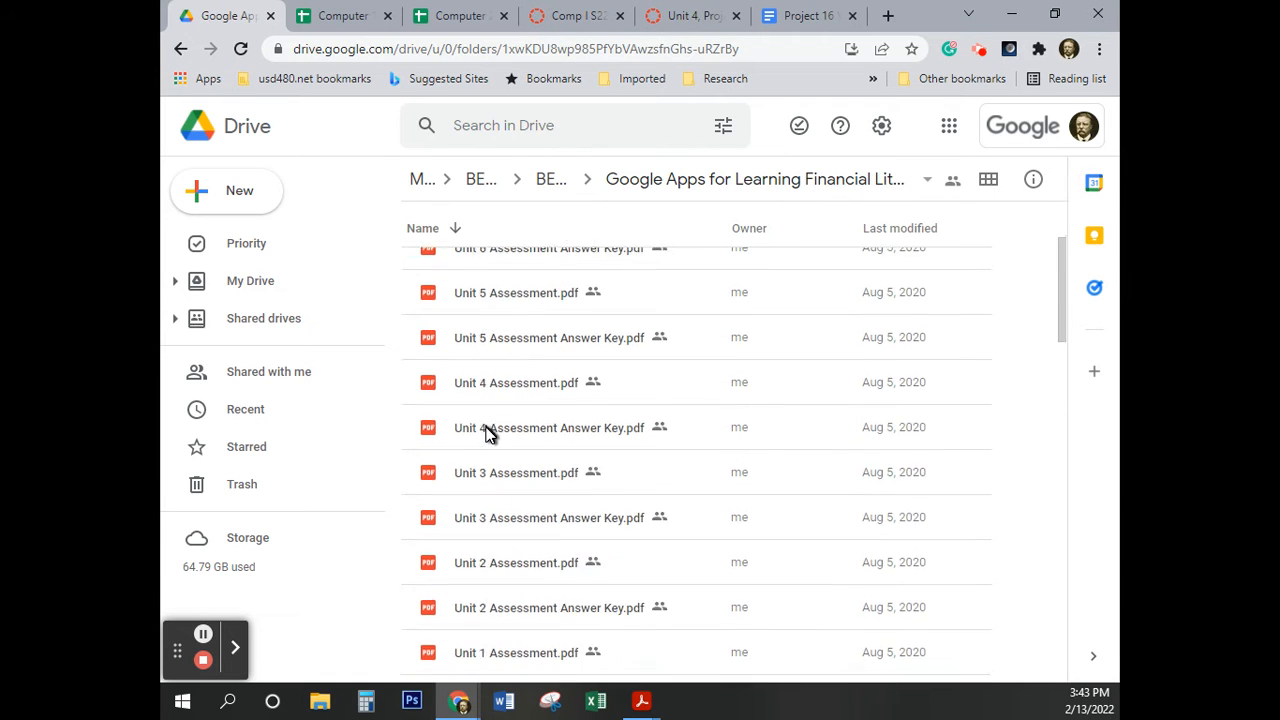
{"action": "scroll", "coordinate": [487, 432], "scroll_direction": "down", "scroll_amount": 7}
{"action": "scroll", "coordinate": [487, 432], "scroll_direction": "up", "scroll_amount": 3}
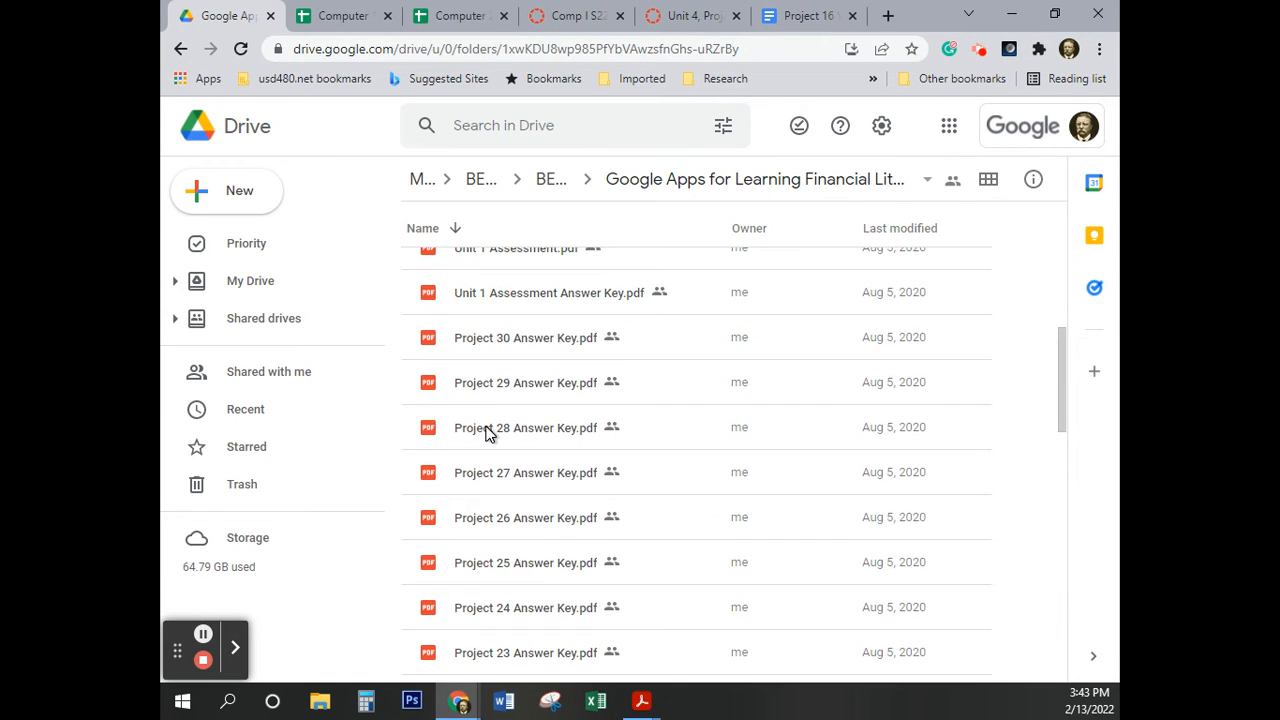
{"action": "scroll", "coordinate": [605, 440], "scroll_direction": "down", "scroll_amount": 2}
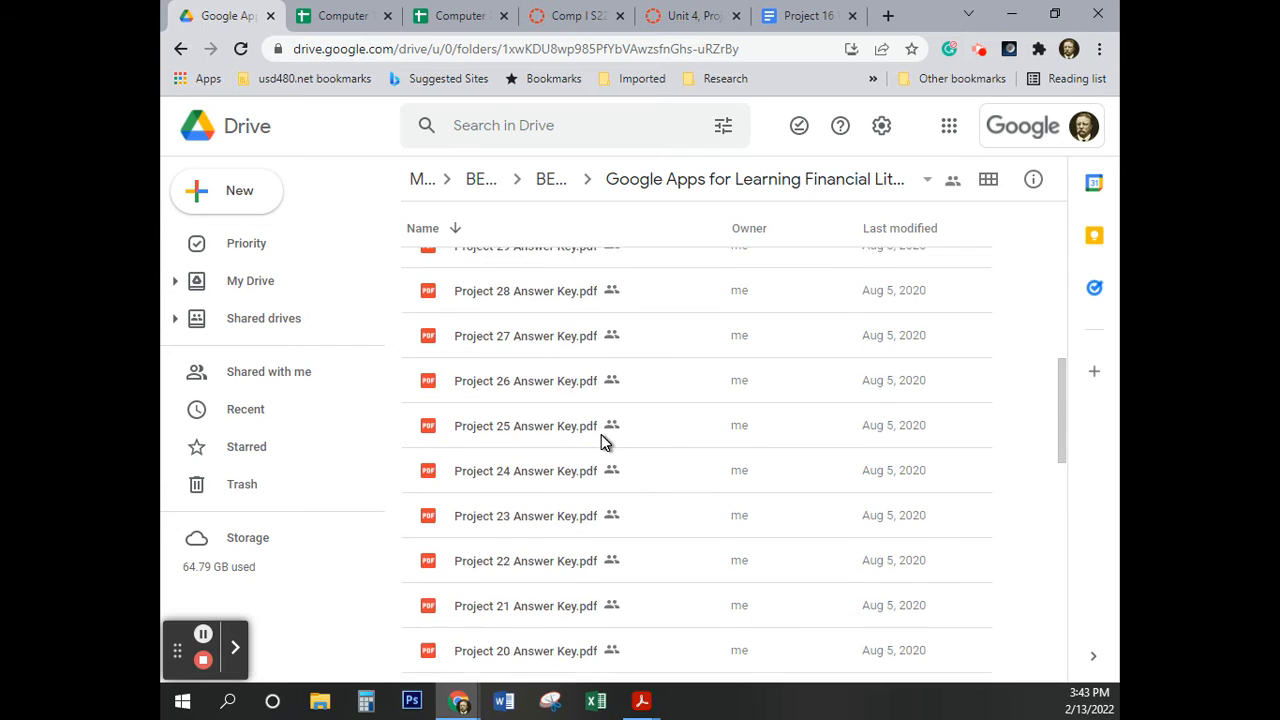
{"action": "scroll", "coordinate": [603, 441], "scroll_direction": "down", "scroll_amount": 3}
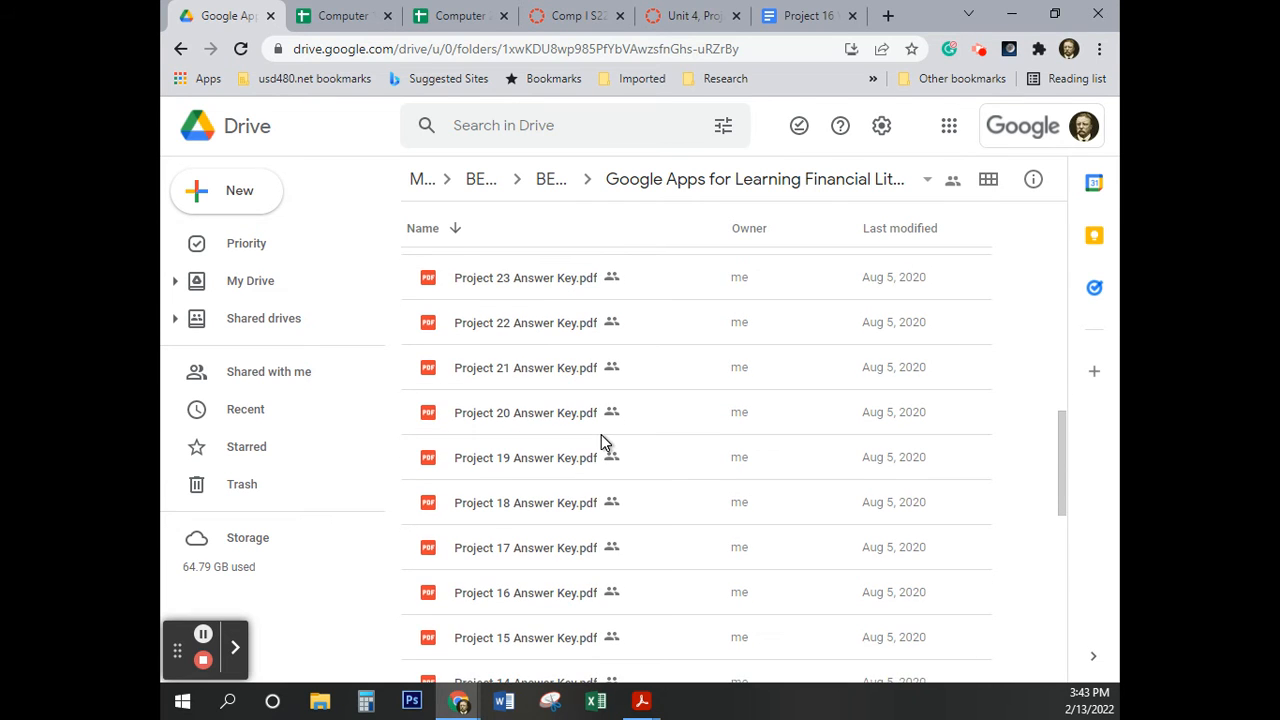
{"action": "double_click", "coordinate": [535, 596]}
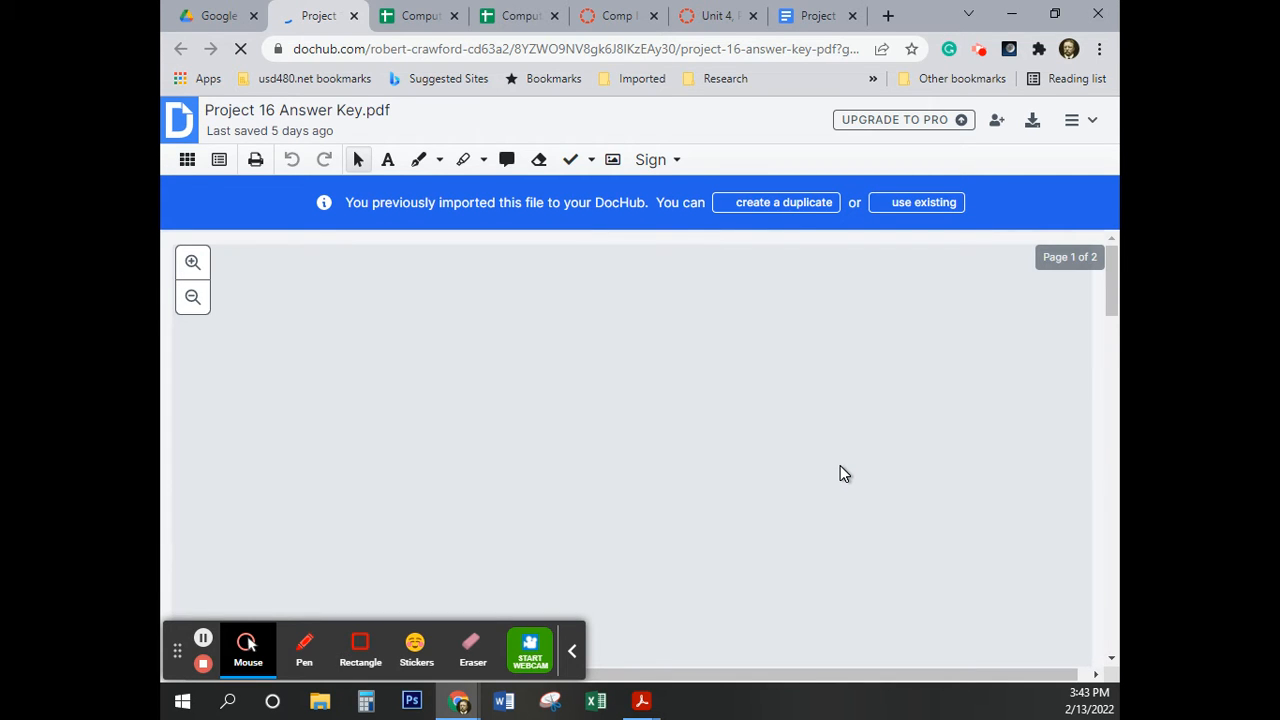
{"action": "left_click", "coordinate": [354, 17]}
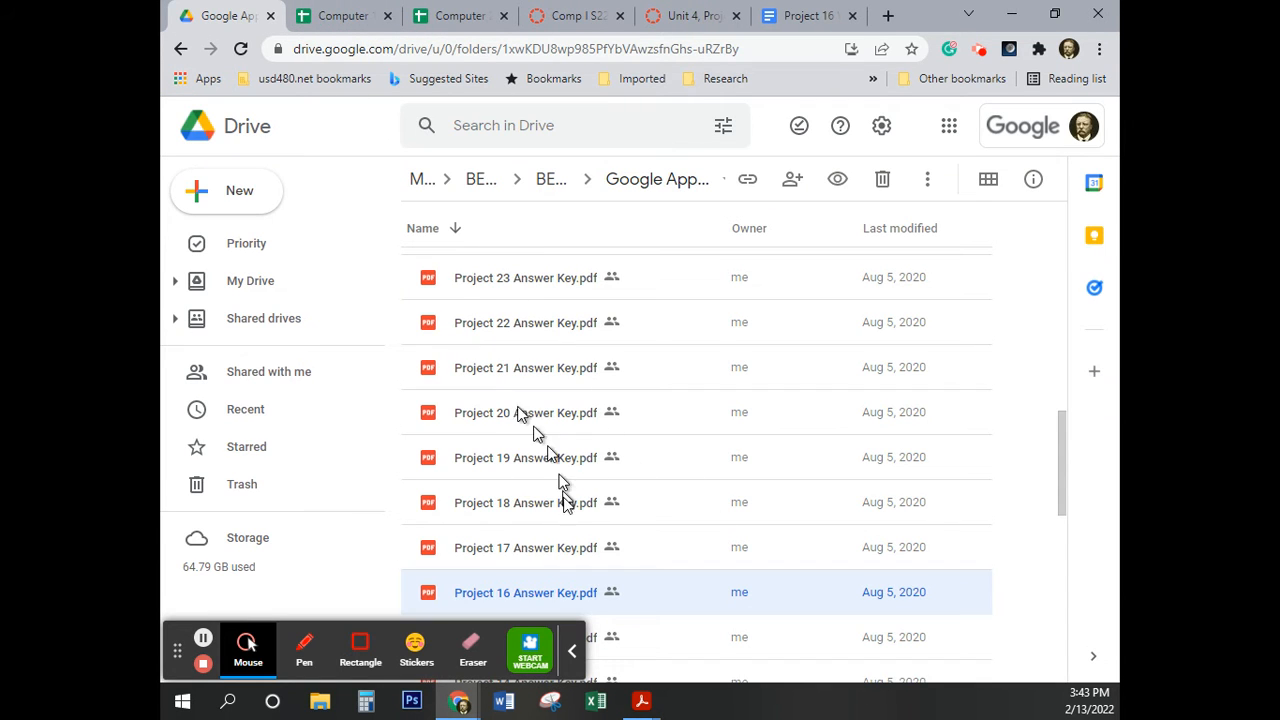
Download Project 16 Answer Key.pdf from Google Drive
{"action": "right_click", "coordinate": [585, 598]}
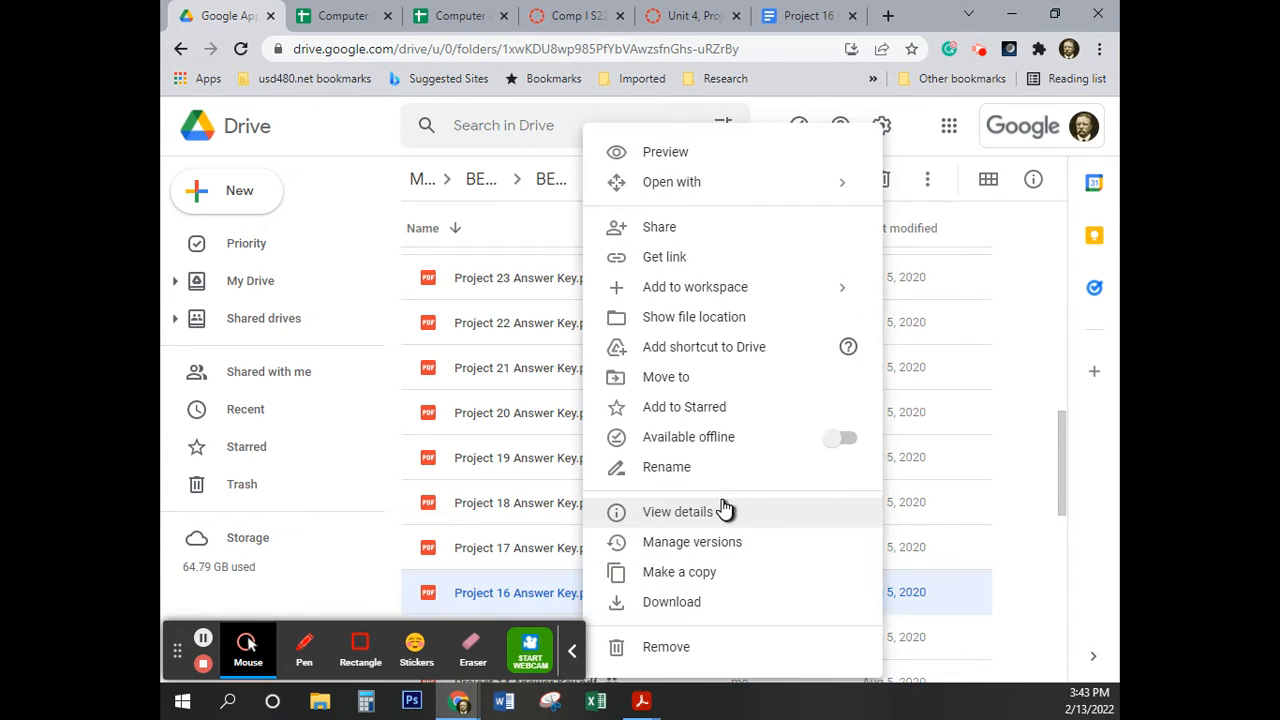
{"action": "left_click", "coordinate": [705, 601]}
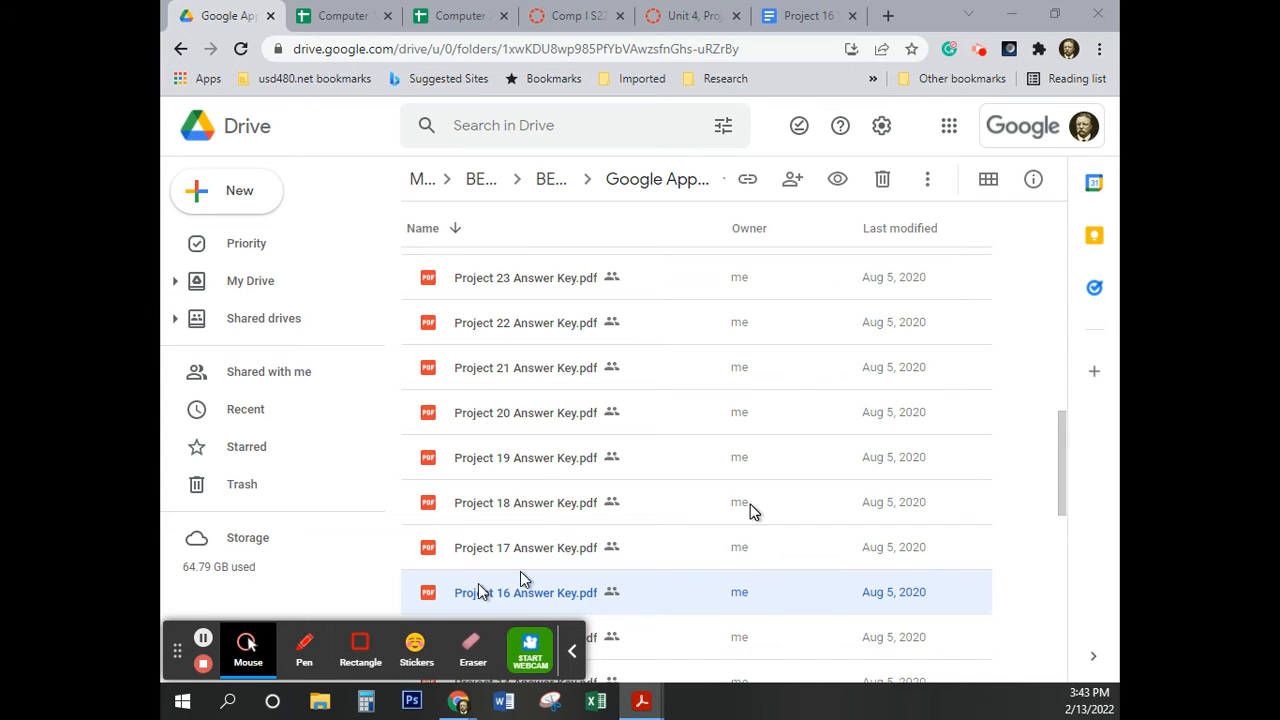
{"action": "left_click", "coordinate": [573, 660]}
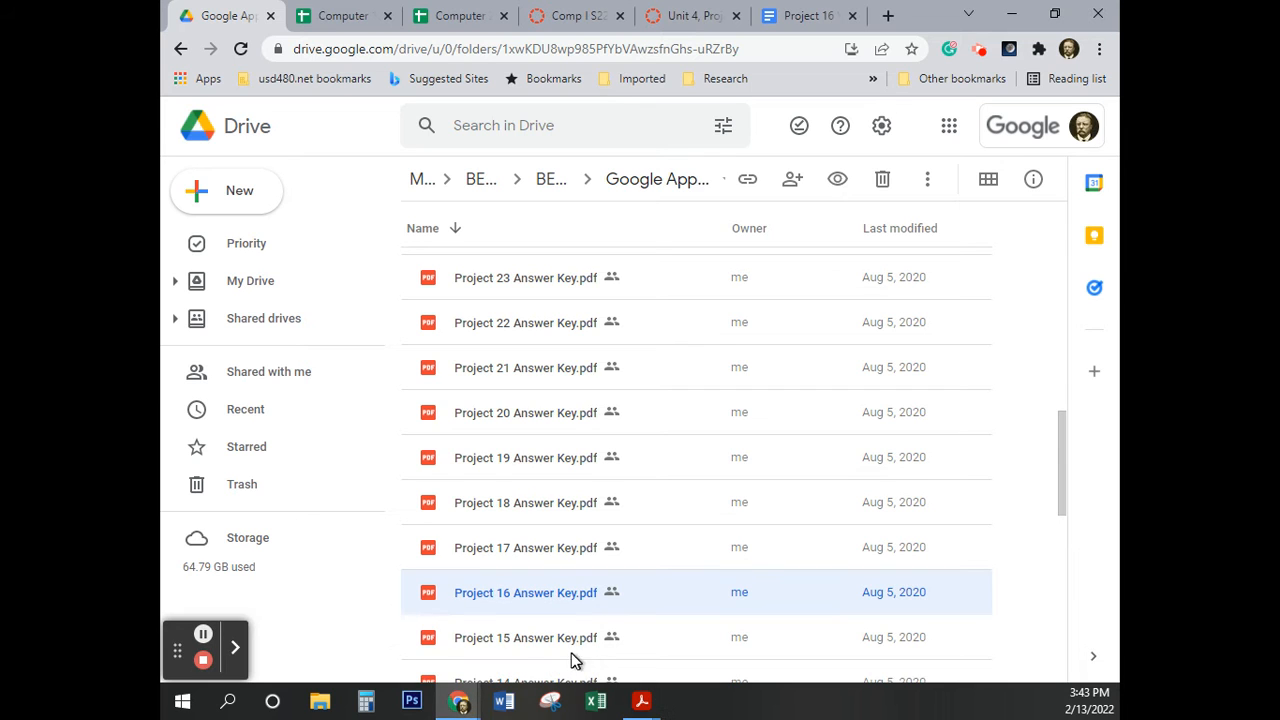
Examine the supplied brochure text on the Unit 4, Project 16 assignment page in Canvas
{"action": "left_click", "coordinate": [800, 17]}
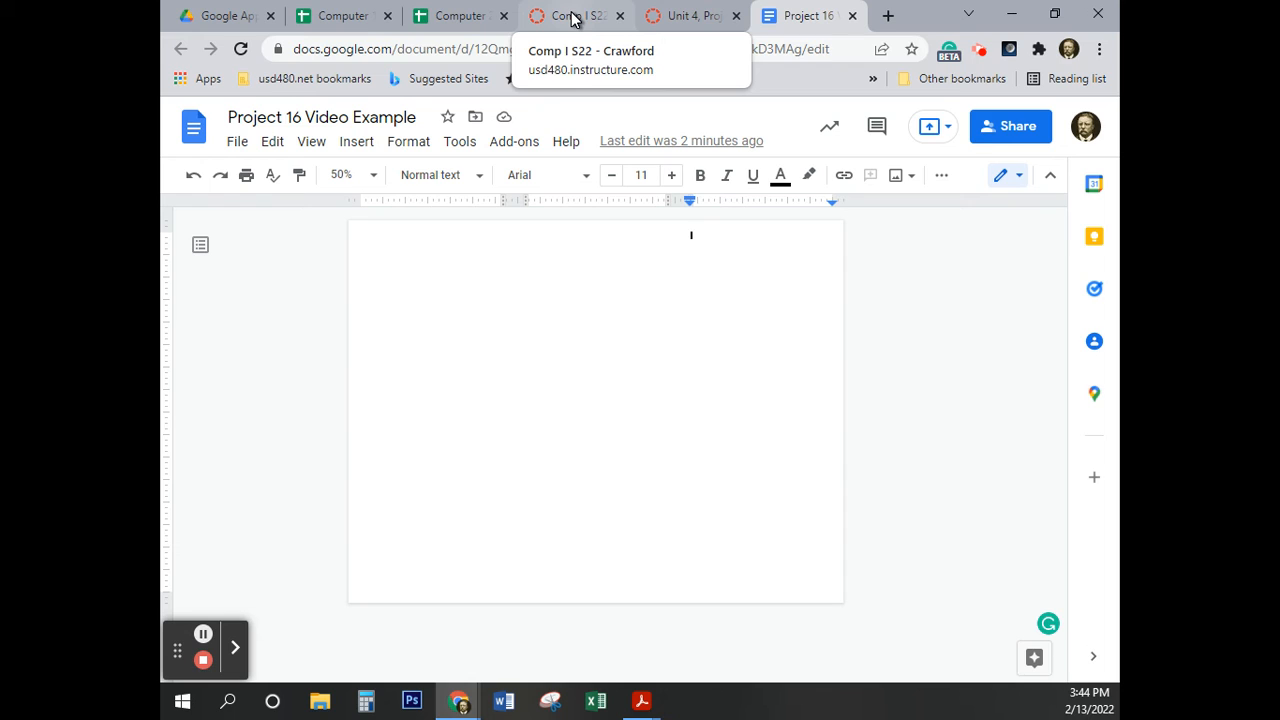
{"action": "left_click", "coordinate": [690, 16]}
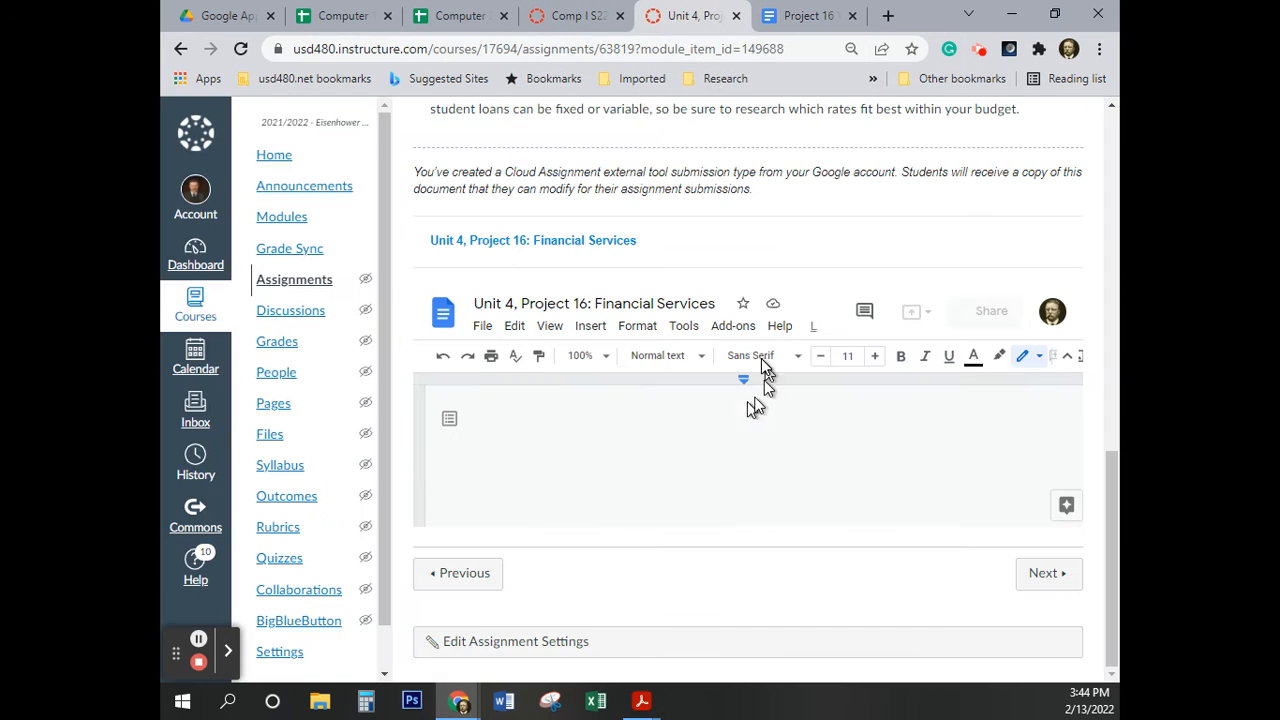
{"action": "scroll", "coordinate": [698, 297], "scroll_direction": "up", "scroll_amount": 10}
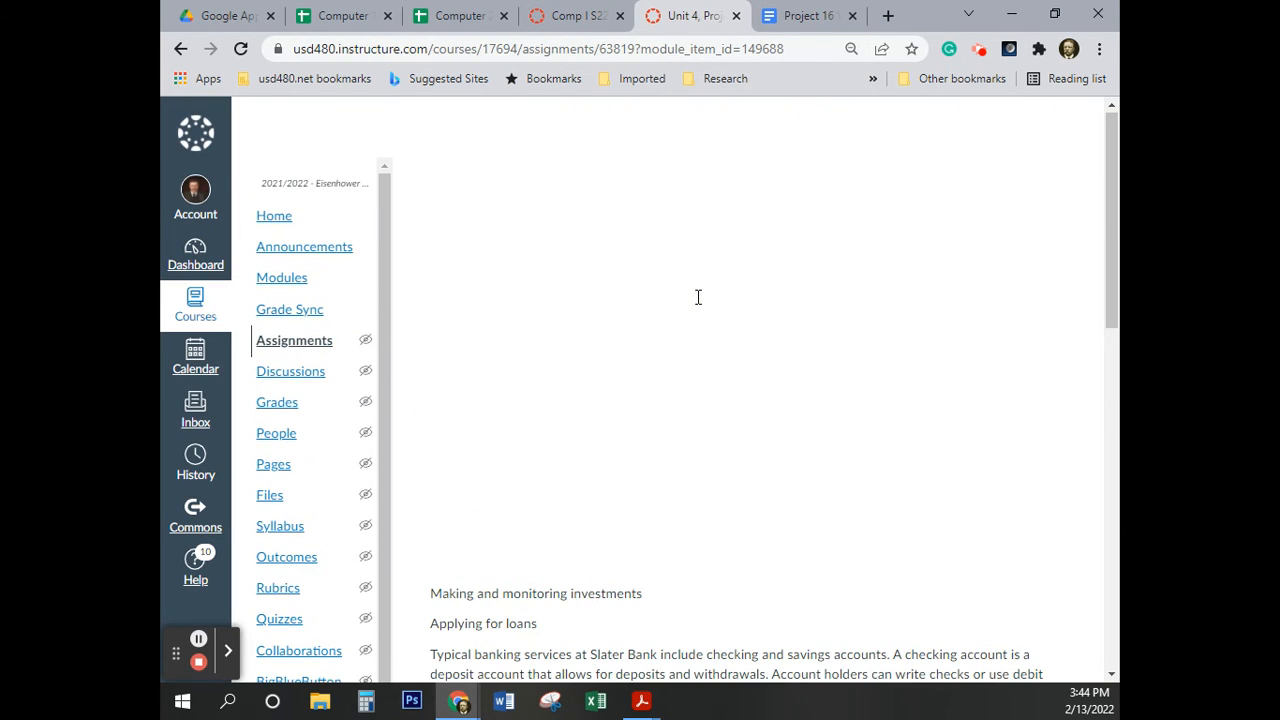
{"action": "scroll", "coordinate": [698, 297], "scroll_direction": "down", "scroll_amount": 5}
{"action": "scroll", "coordinate": [698, 297], "scroll_direction": "up", "scroll_amount": 6}
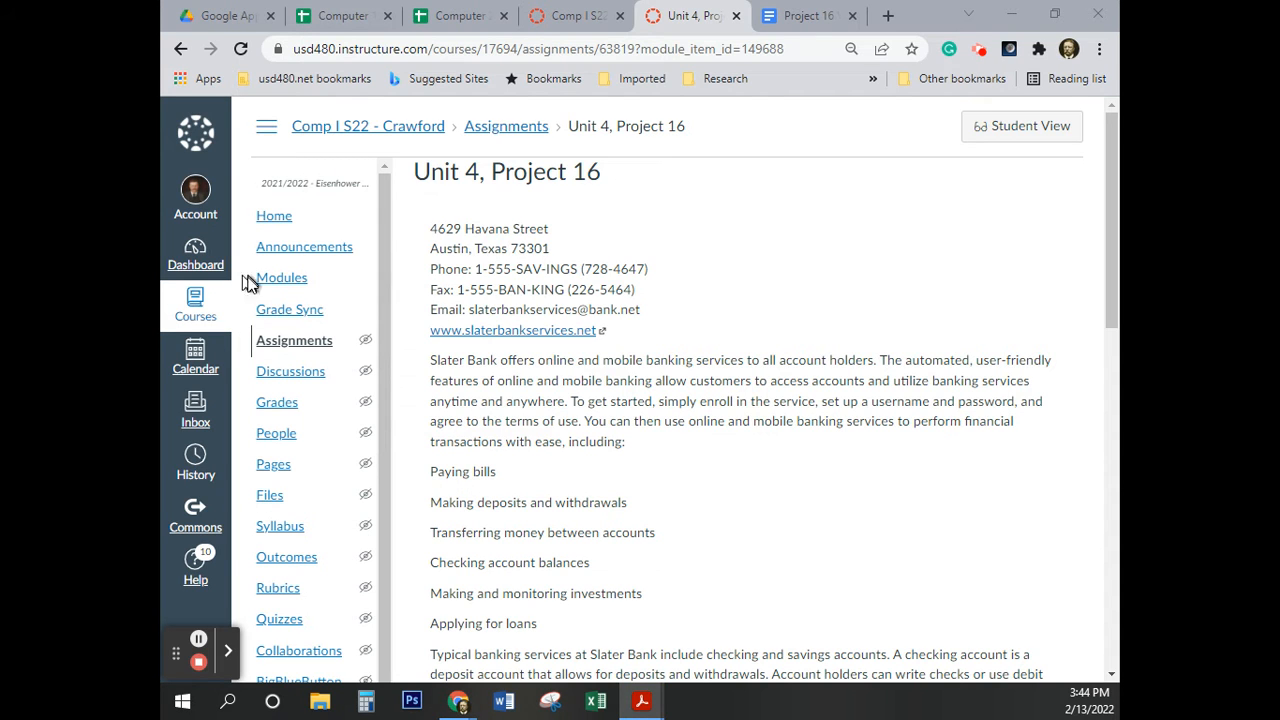
Return to the Google Doc, enter the title "Finance and Your Future" in the third column, and set its font size to 48
{"action": "left_click", "coordinate": [803, 16]}
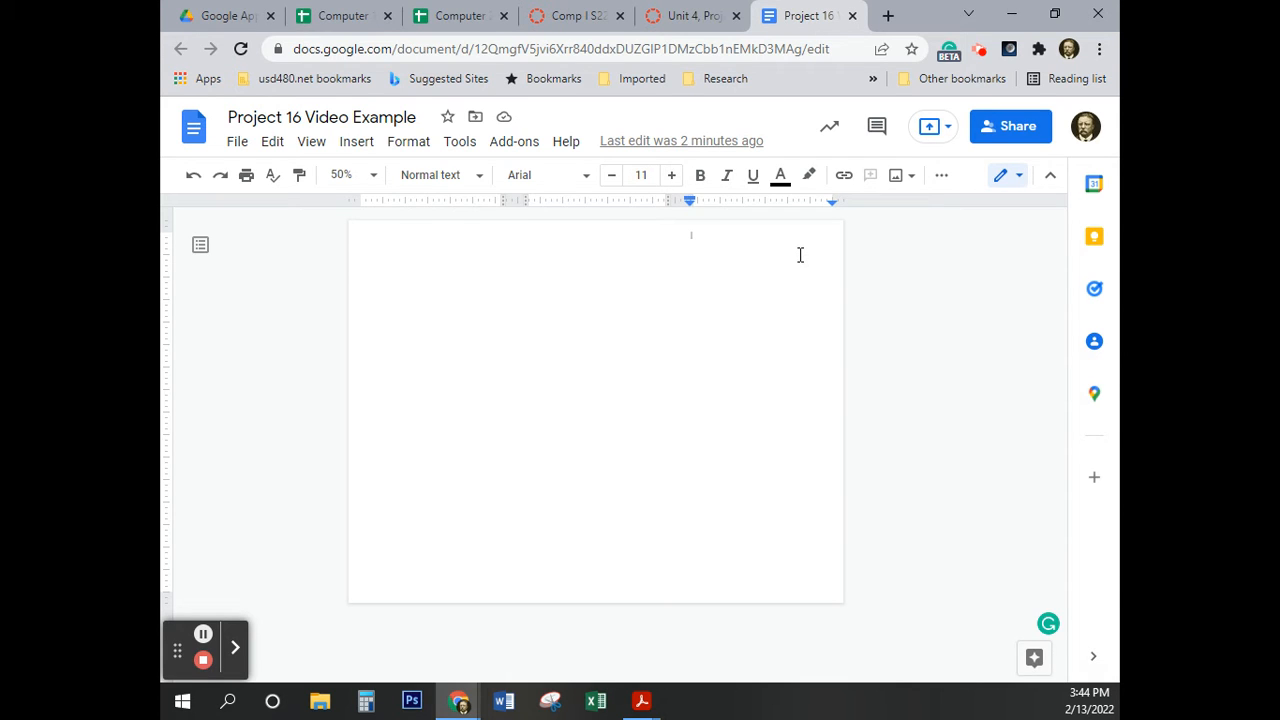
{"action": "type", "text": "Pinance and Your Future"}
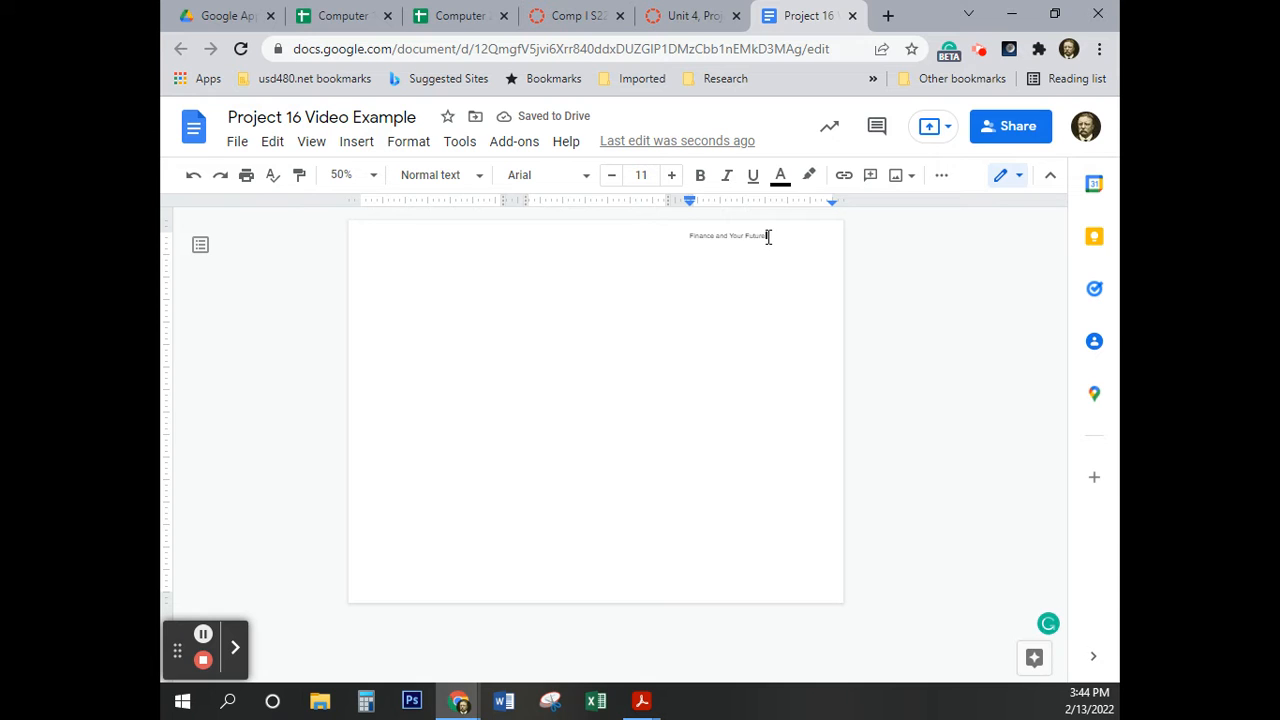
{"action": "left_click_drag", "start_coordinate": [768, 237], "coordinate": [689, 238]}
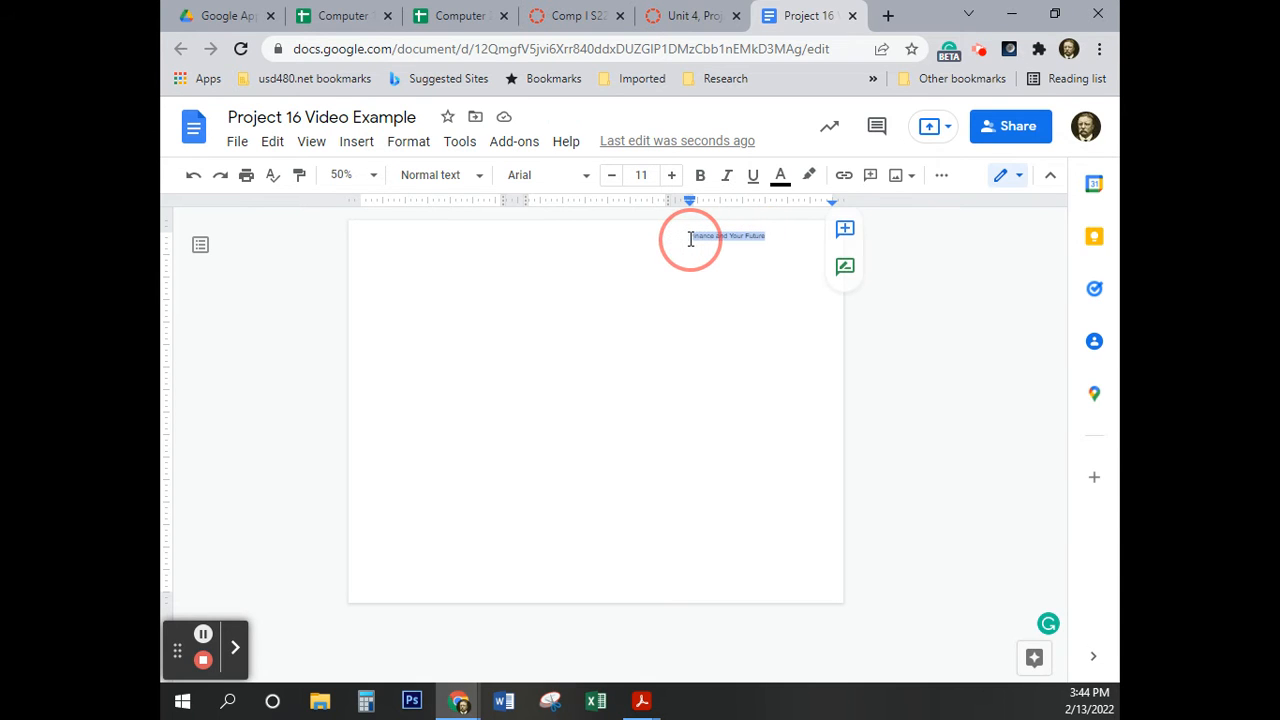
{"action": "left_click", "coordinate": [645, 175]}
{"action": "left_click", "coordinate": [643, 507]}
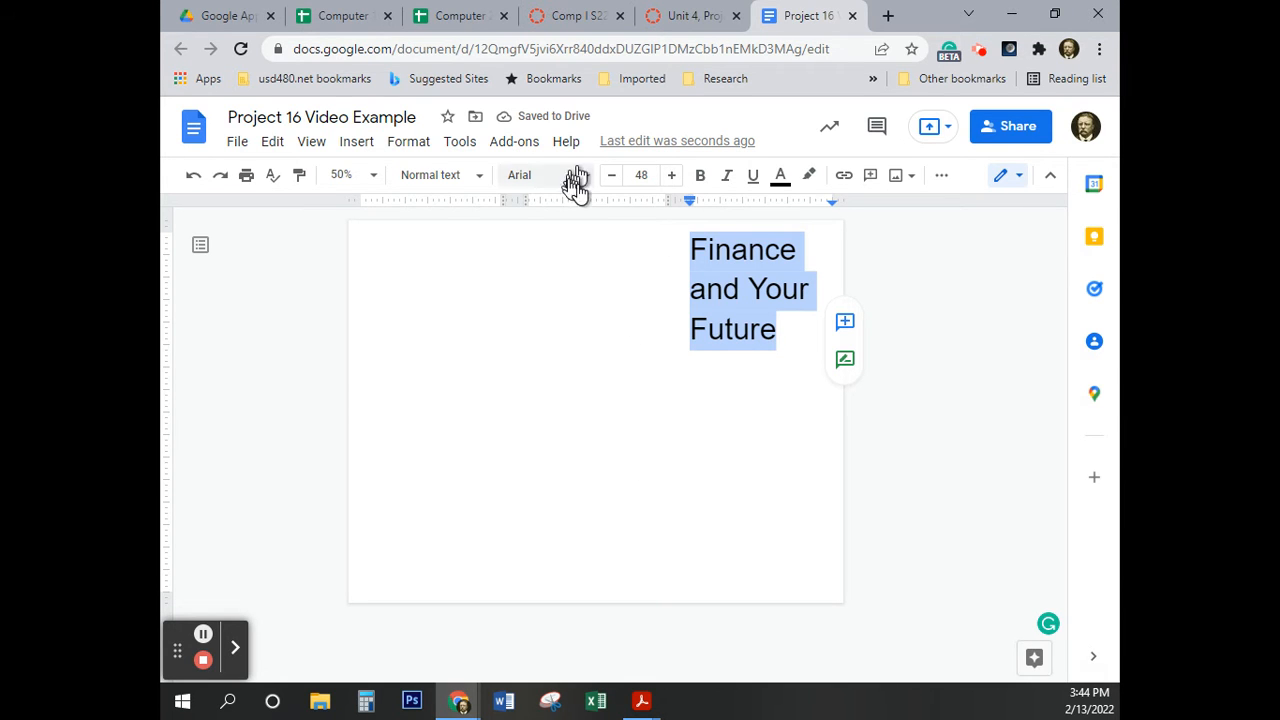
Set the font size of the title "Finance and Your Future" to 60 and centre it
{"action": "left_click", "coordinate": [642, 176]}
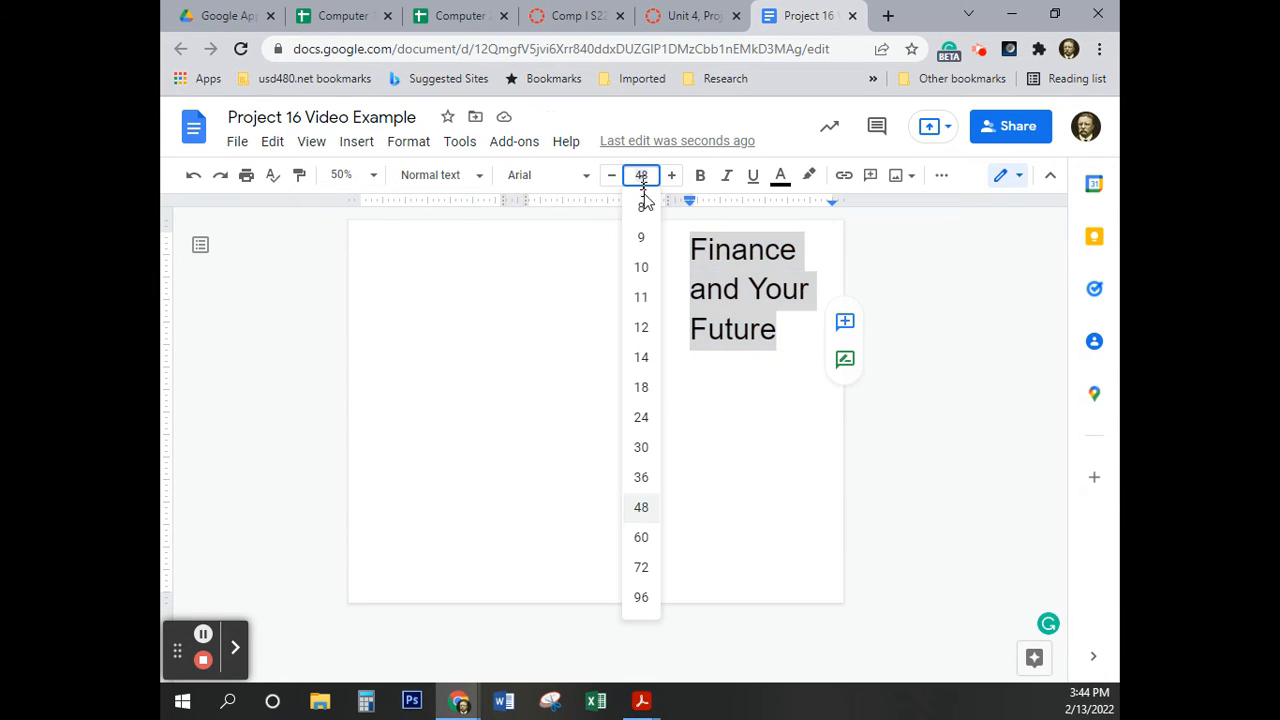
{"action": "left_click", "coordinate": [641, 537]}
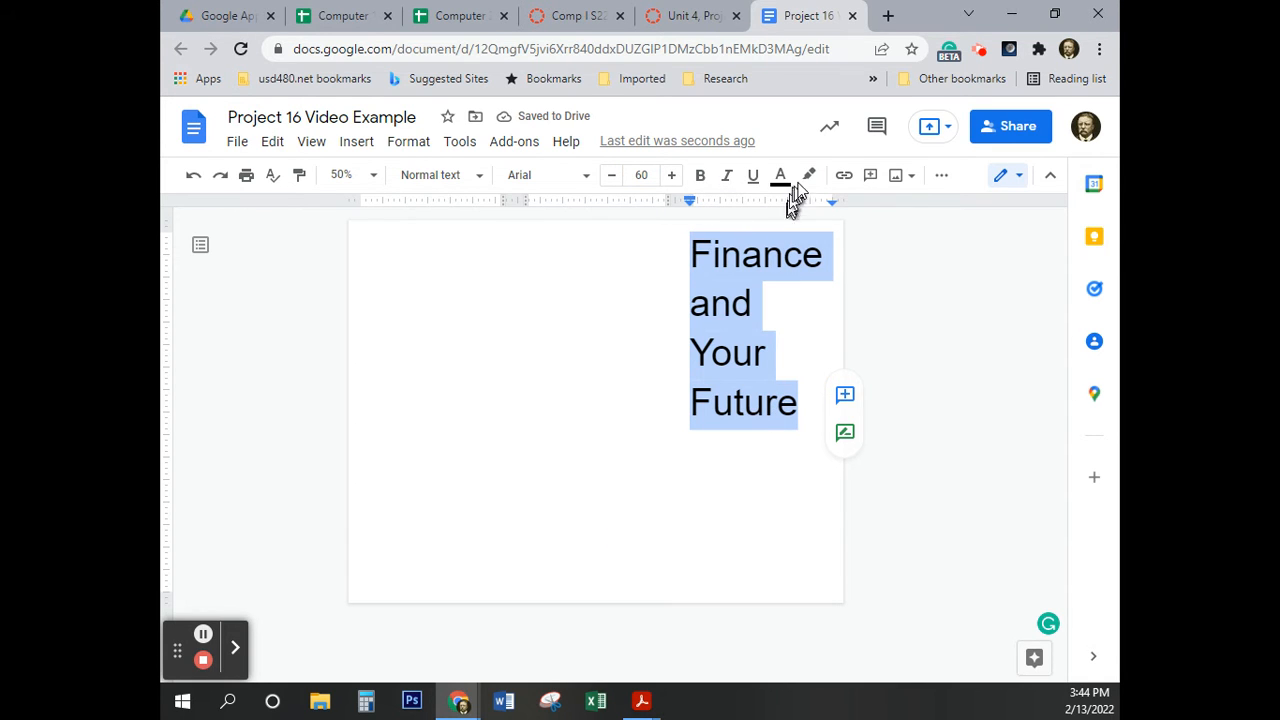
{"action": "left_click", "coordinate": [941, 175]}
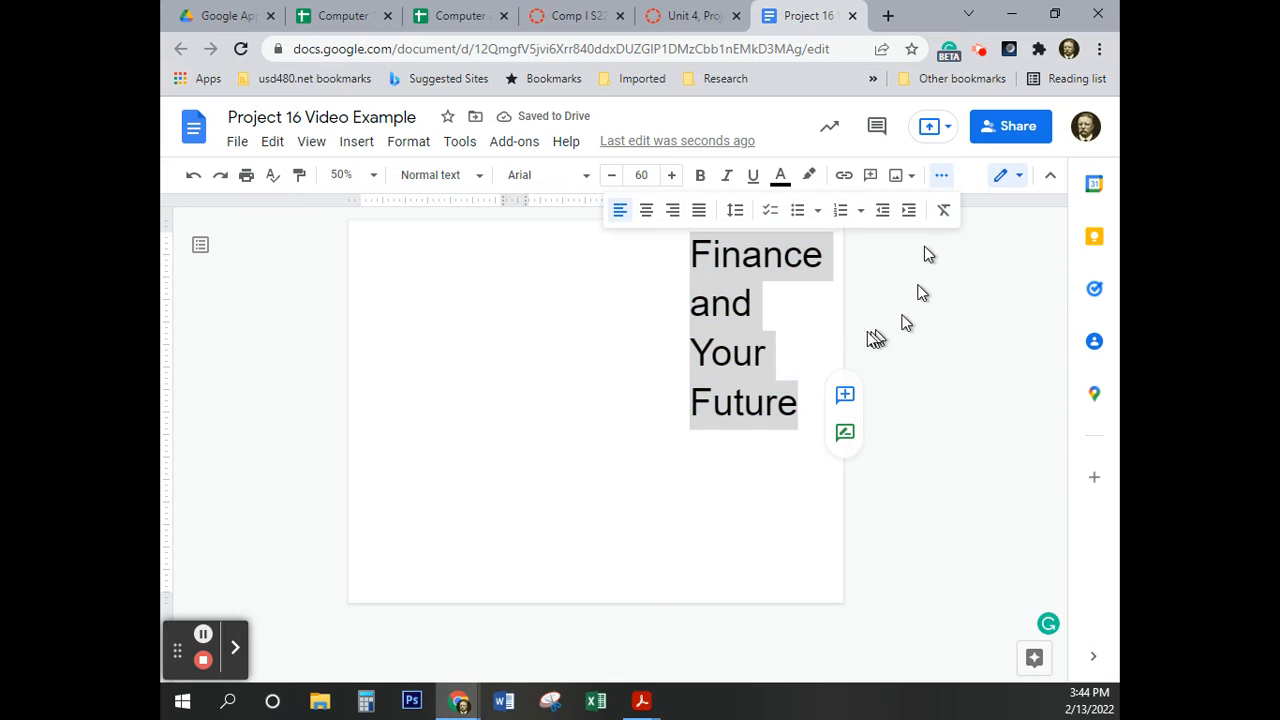
{"action": "left_click", "coordinate": [646, 210]}
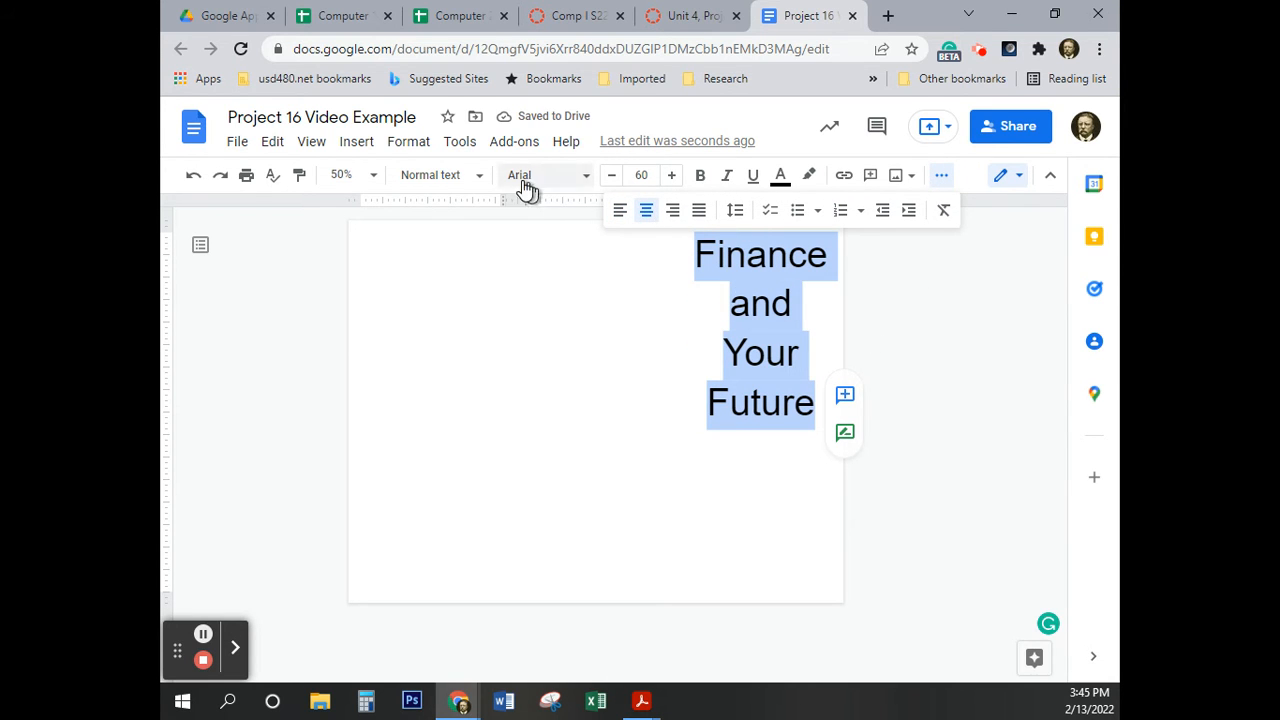
Change the title's font to Merriweather and, after trying 48, set its font size to 55
{"action": "left_click", "coordinate": [587, 182]}
{"action": "left_click", "coordinate": [567, 290]}
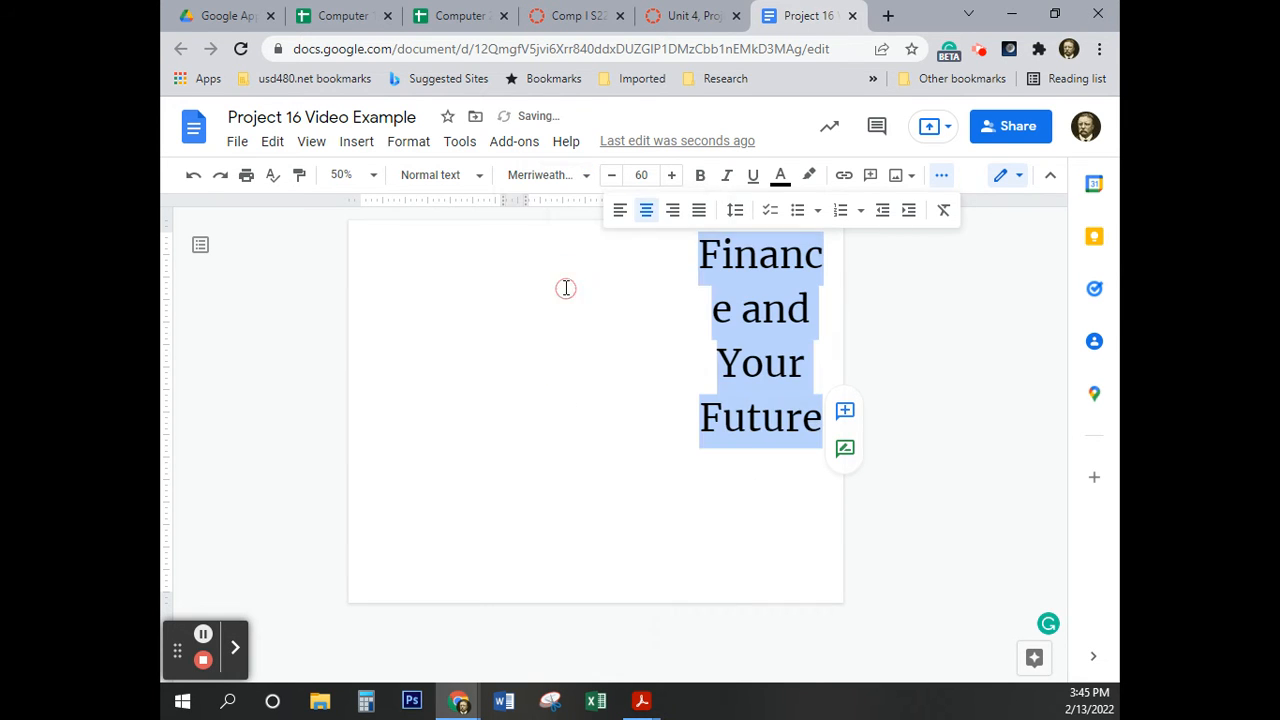
{"action": "left_click", "coordinate": [641, 175]}
{"action": "left_click", "coordinate": [638, 507]}
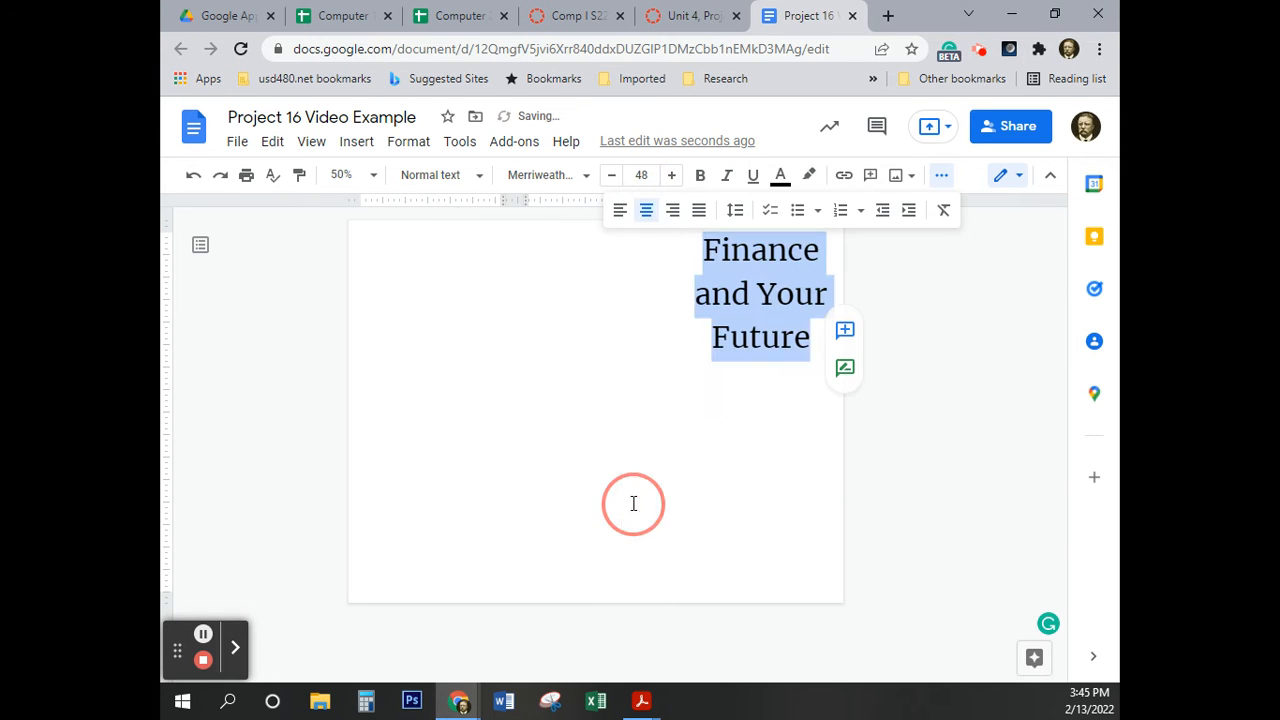
{"action": "left_click", "coordinate": [638, 175]}
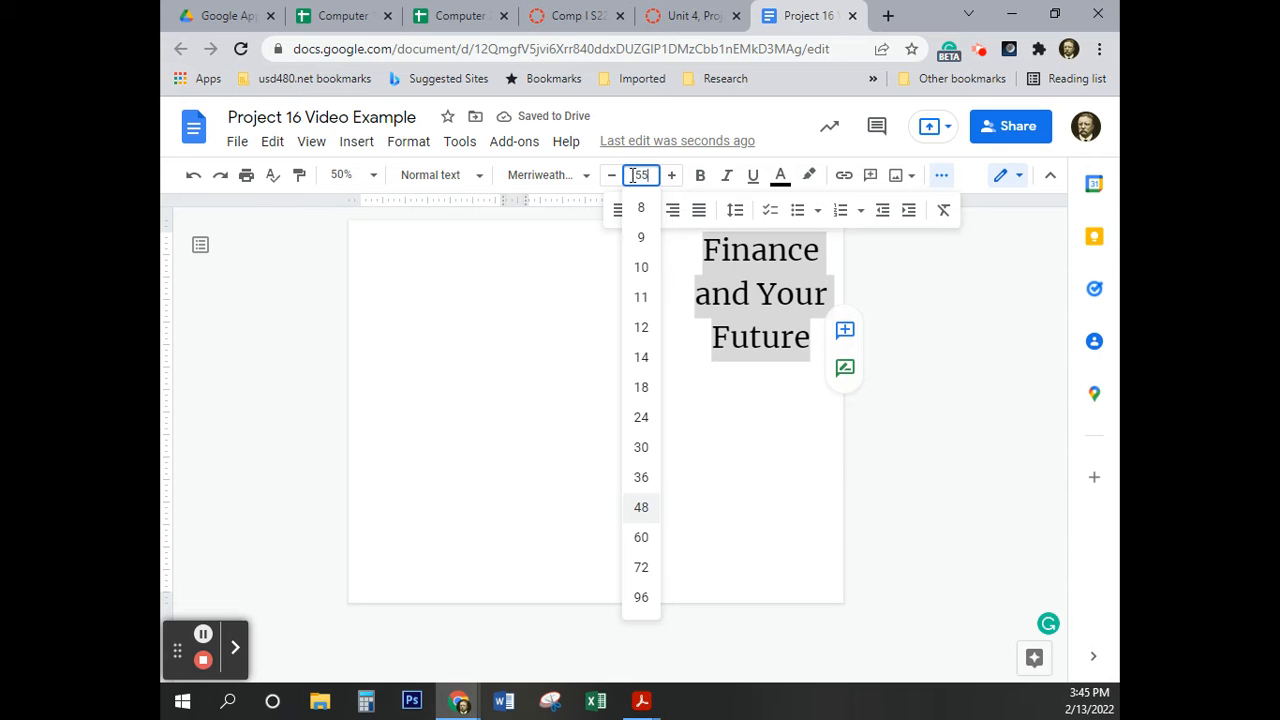
{"action": "key", "text": "Return"}
{"action": "left_click", "coordinate": [758, 478]}
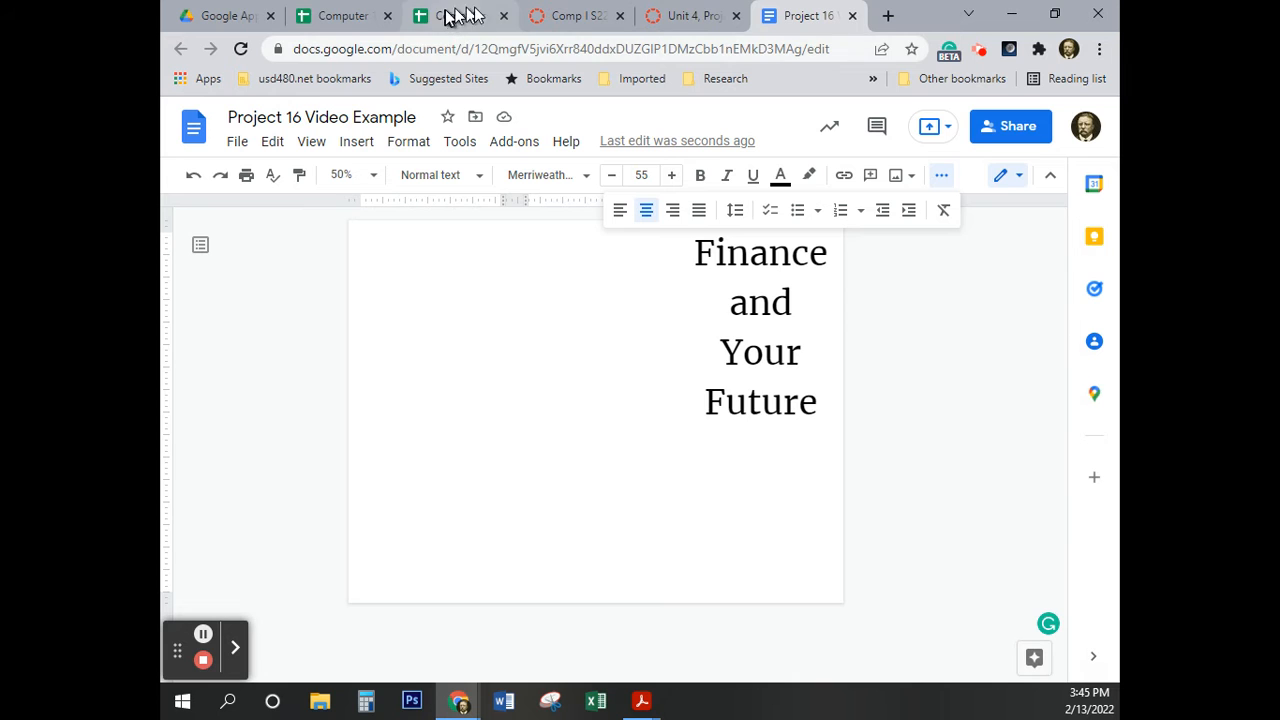
Switch to the Unit 4, Project 16 page in Canvas and copy the bank's two-line postal address
{"action": "left_click", "coordinate": [703, 16]}
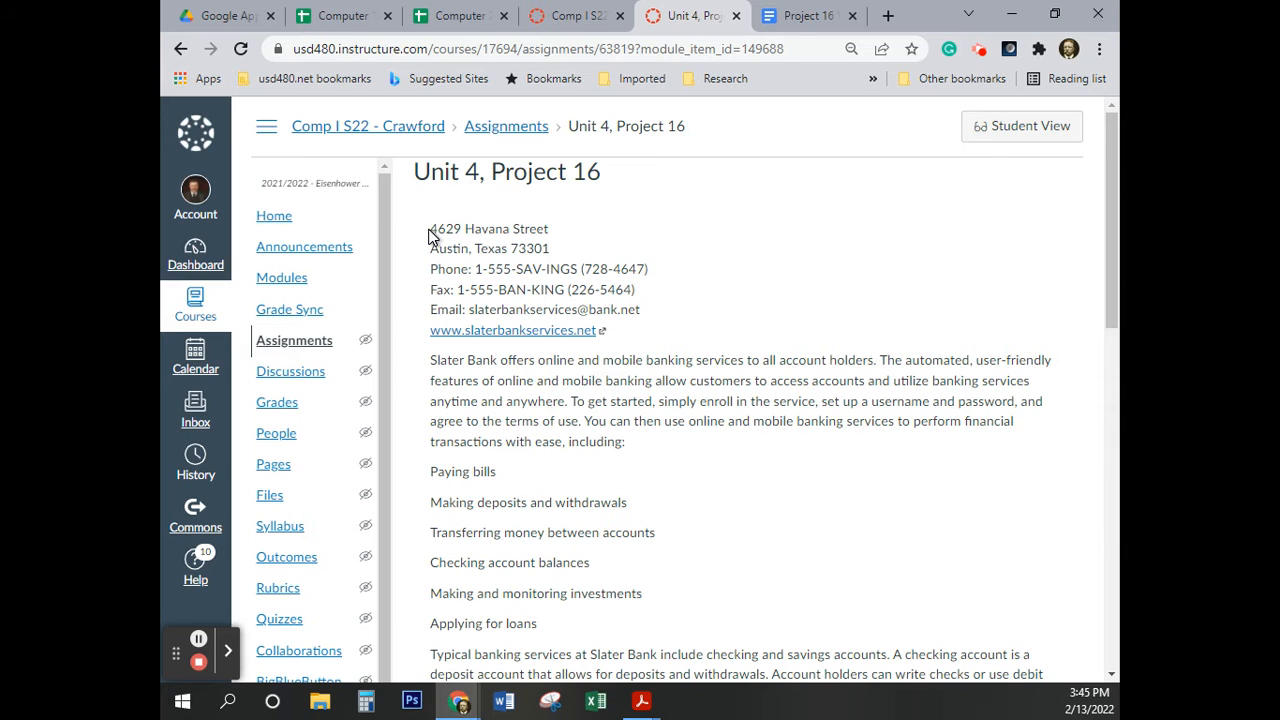
{"action": "left_click_drag", "start_coordinate": [428, 234], "coordinate": [549, 248]}
{"action": "key", "text": "ctrl+c"}
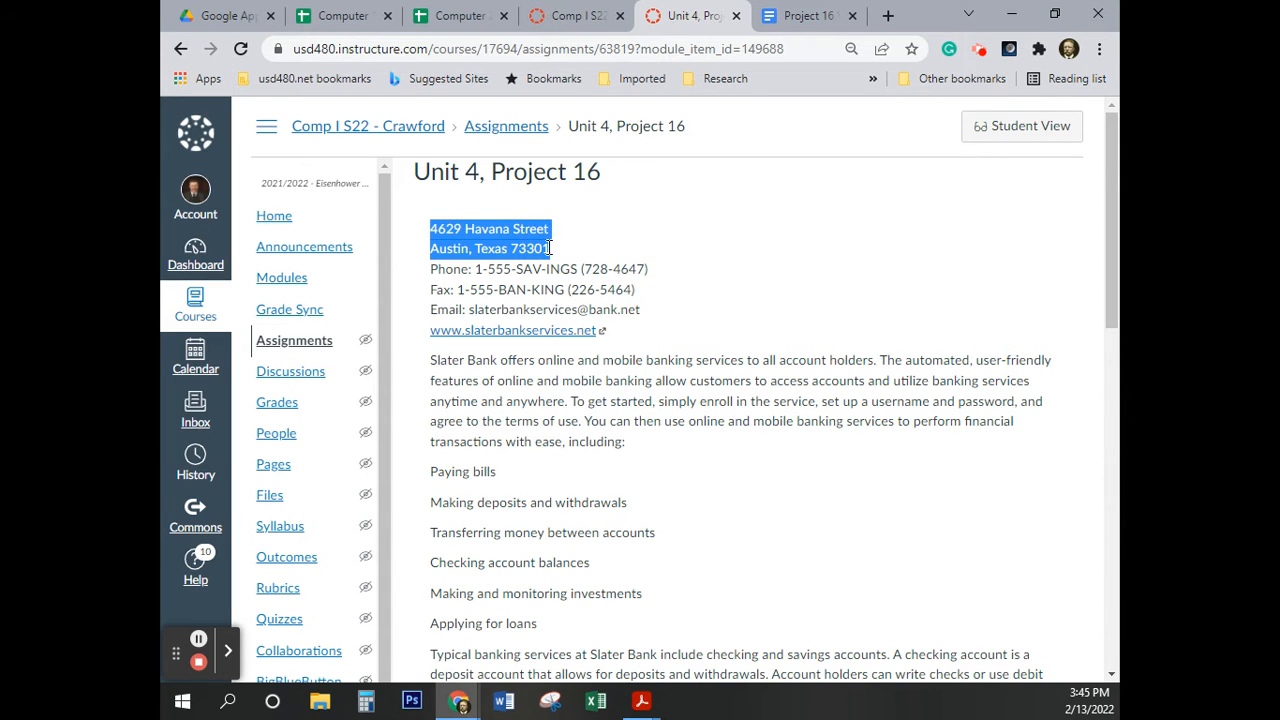
Return to the Google Doc, start a new line below the title at font size 30, and paste the copied address there
{"action": "left_click", "coordinate": [805, 17]}
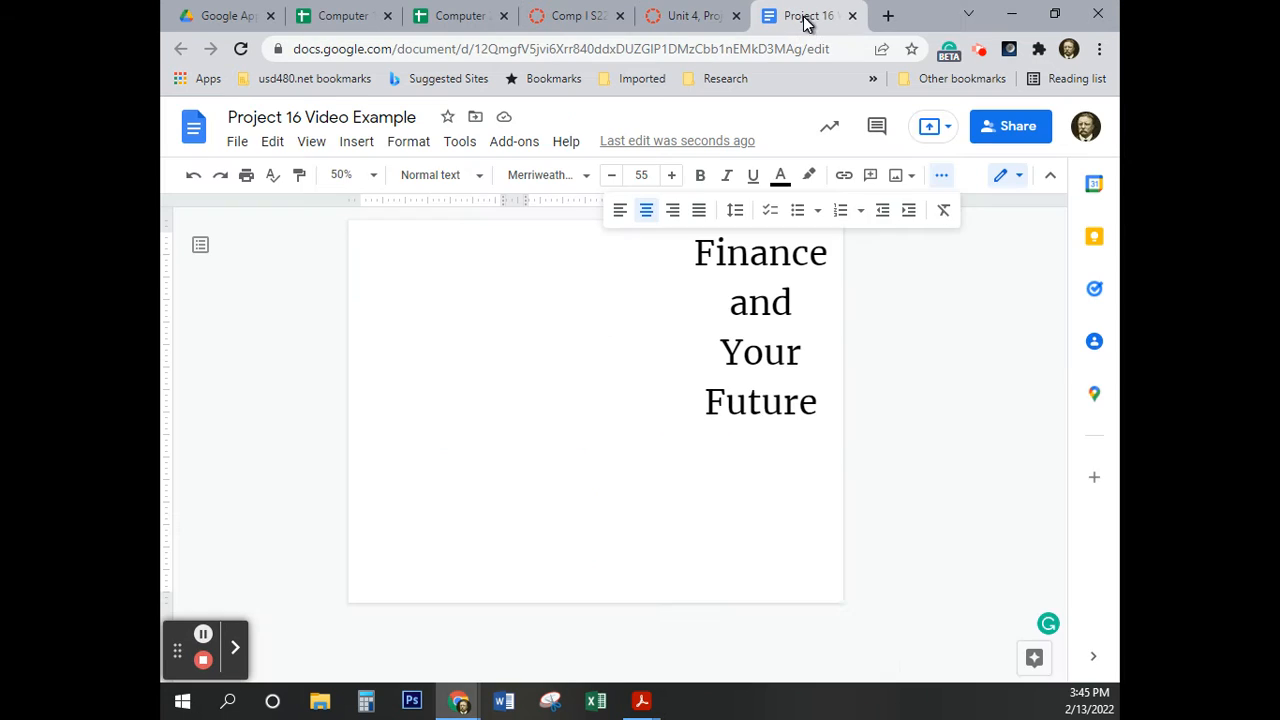
{"action": "left_click", "coordinate": [826, 409]}
{"action": "key", "text": "Return"}
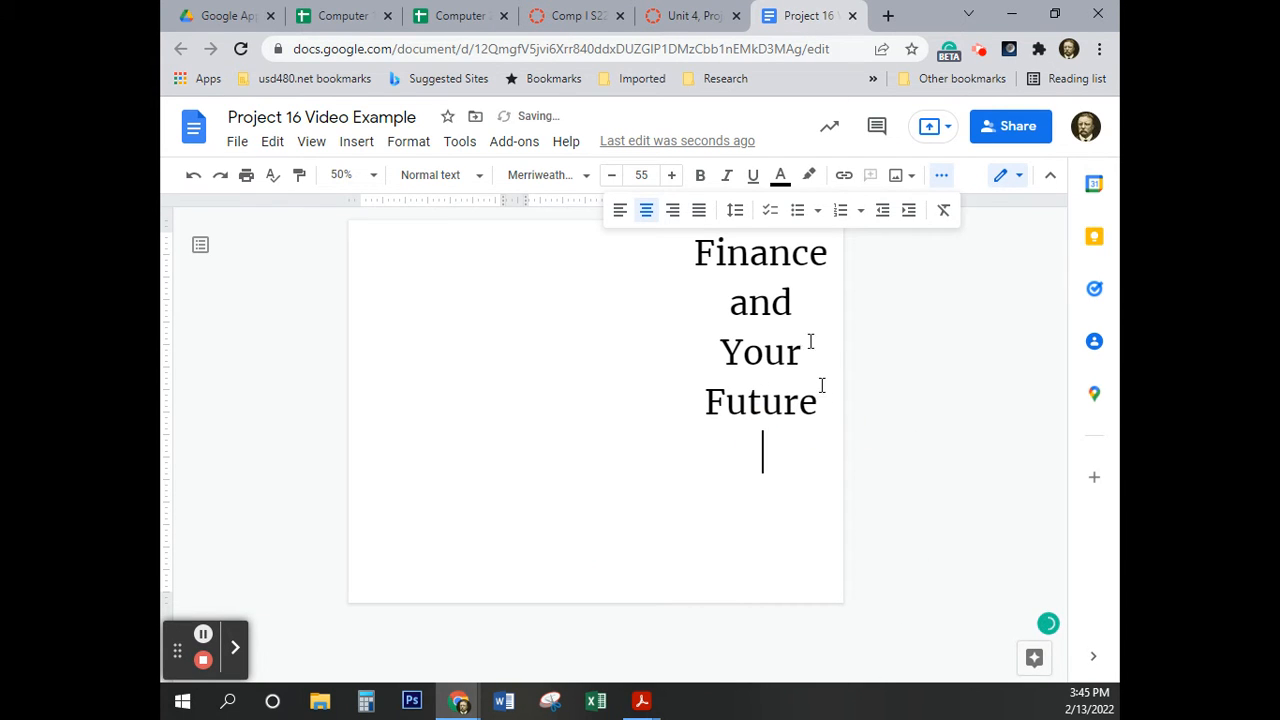
{"action": "left_click", "coordinate": [641, 175]}
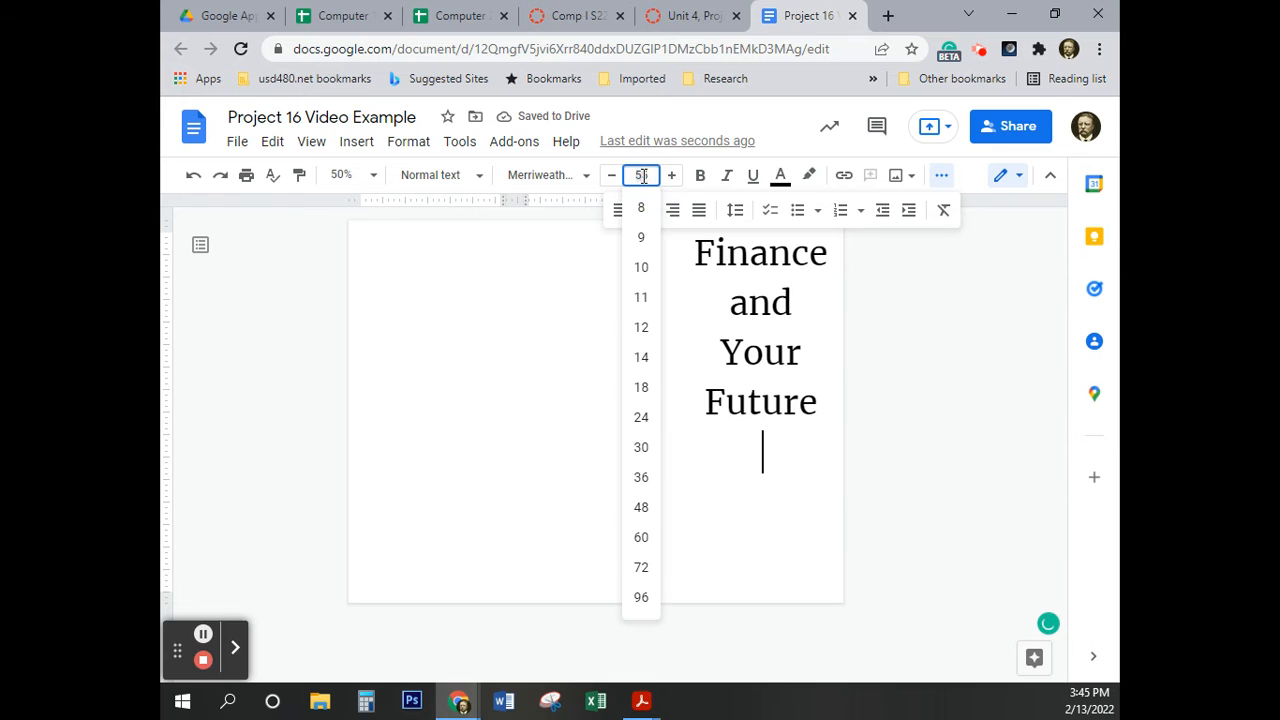
{"action": "left_click", "coordinate": [641, 449]}
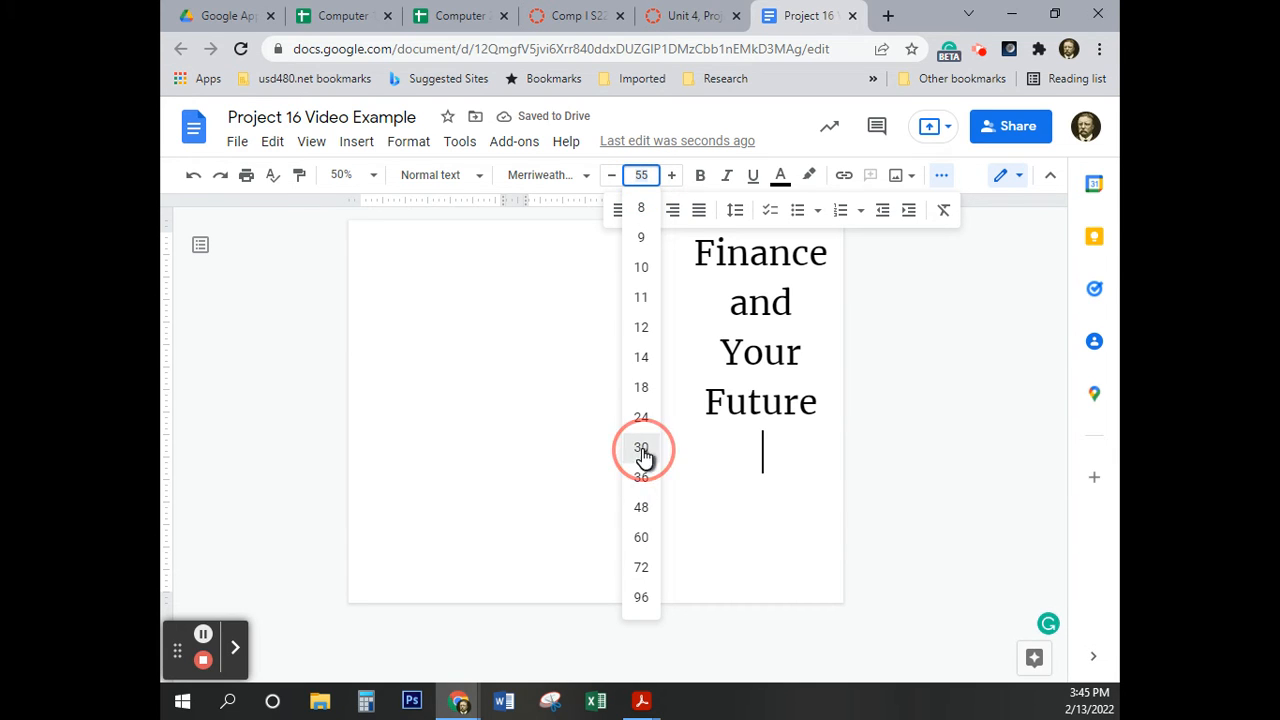
{"action": "key", "text": "ctrl+v"}
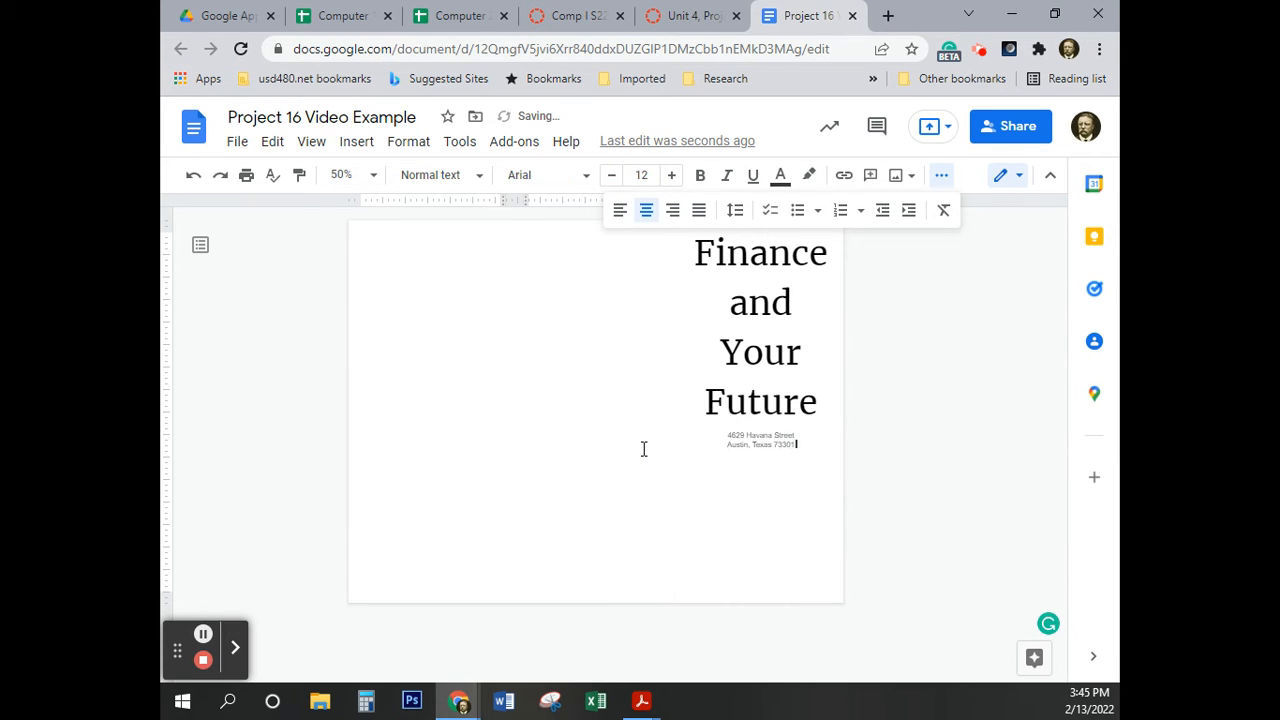
Add the line "Slater Bank" directly above the pasted address
{"action": "left_click", "coordinate": [729, 436]}
{"action": "key", "text": "Return"}
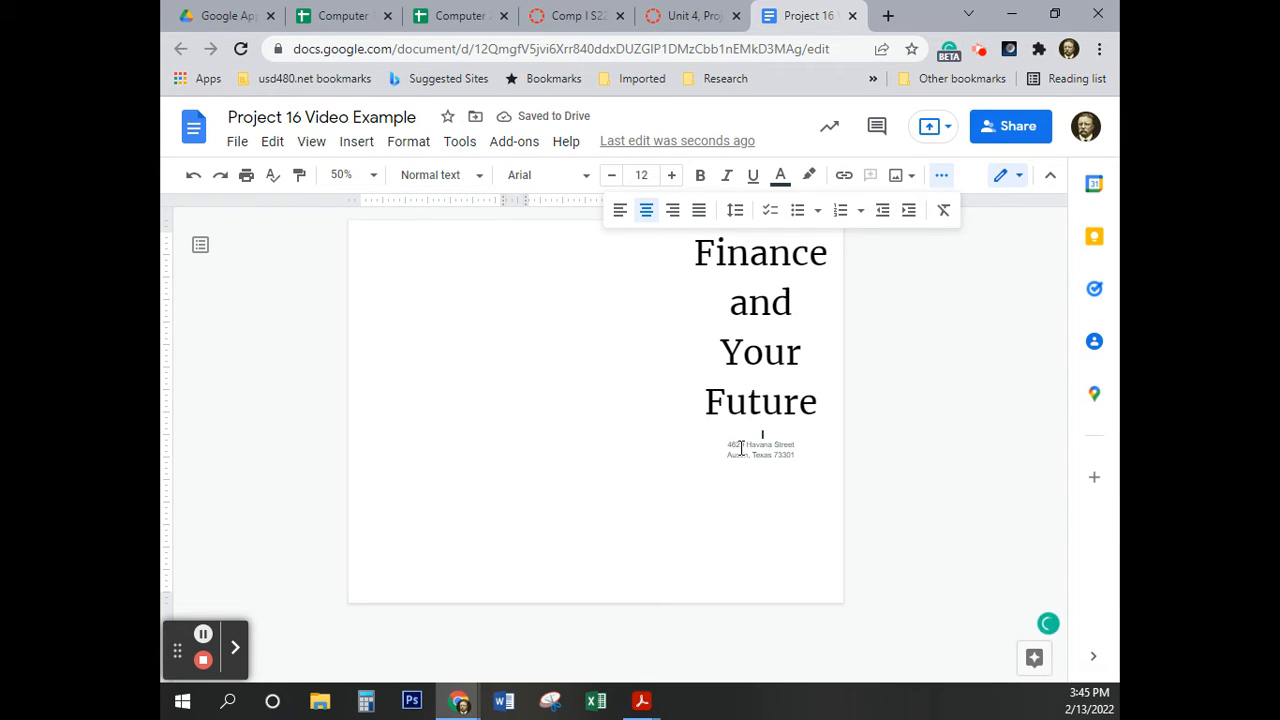
{"action": "type", "text": "s"}
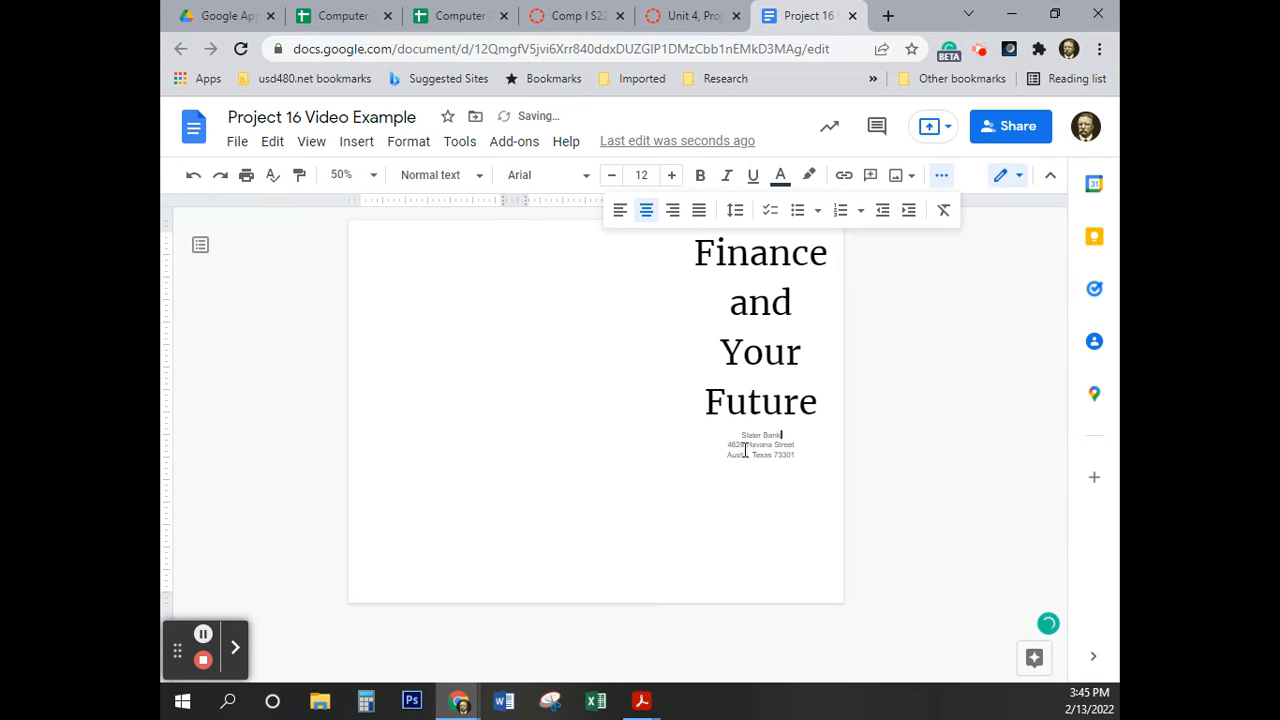
Enlarge the bank name and address lines to font size 30, and then reduce them to 24
{"action": "left_click_drag", "start_coordinate": [796, 456], "coordinate": [736, 431]}
{"action": "left_click", "coordinate": [641, 175]}
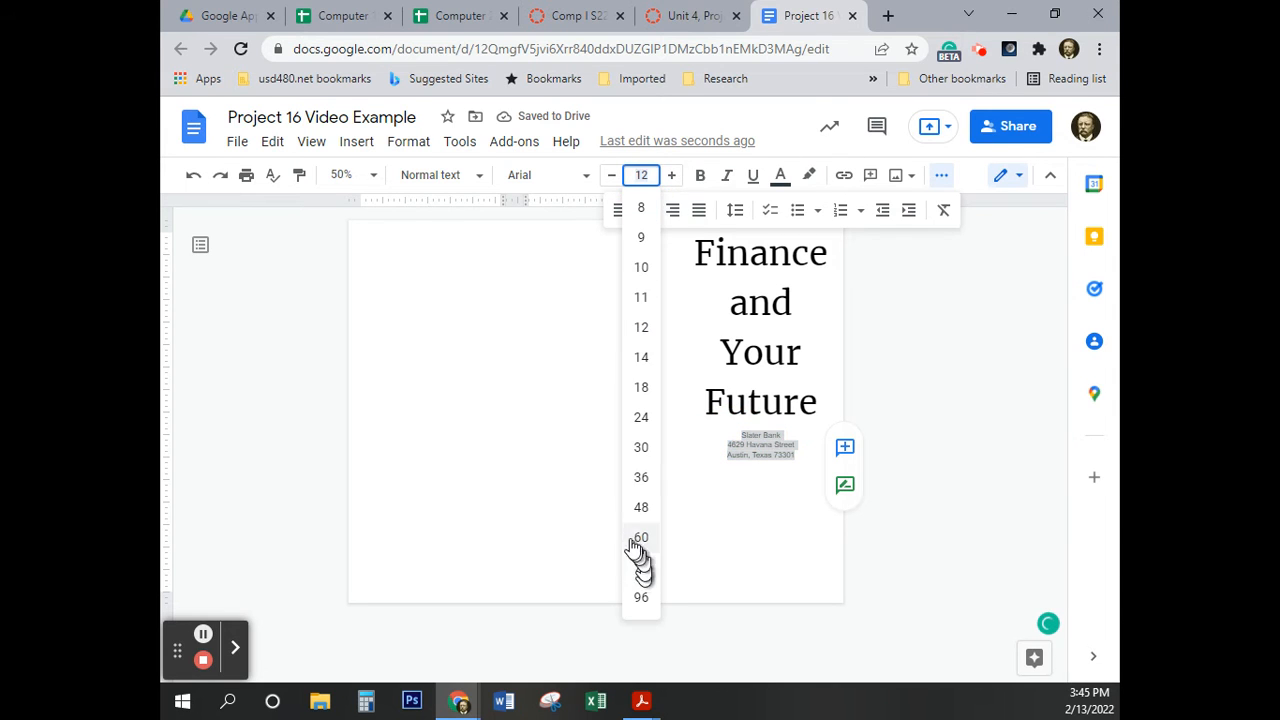
{"action": "left_click", "coordinate": [637, 450]}
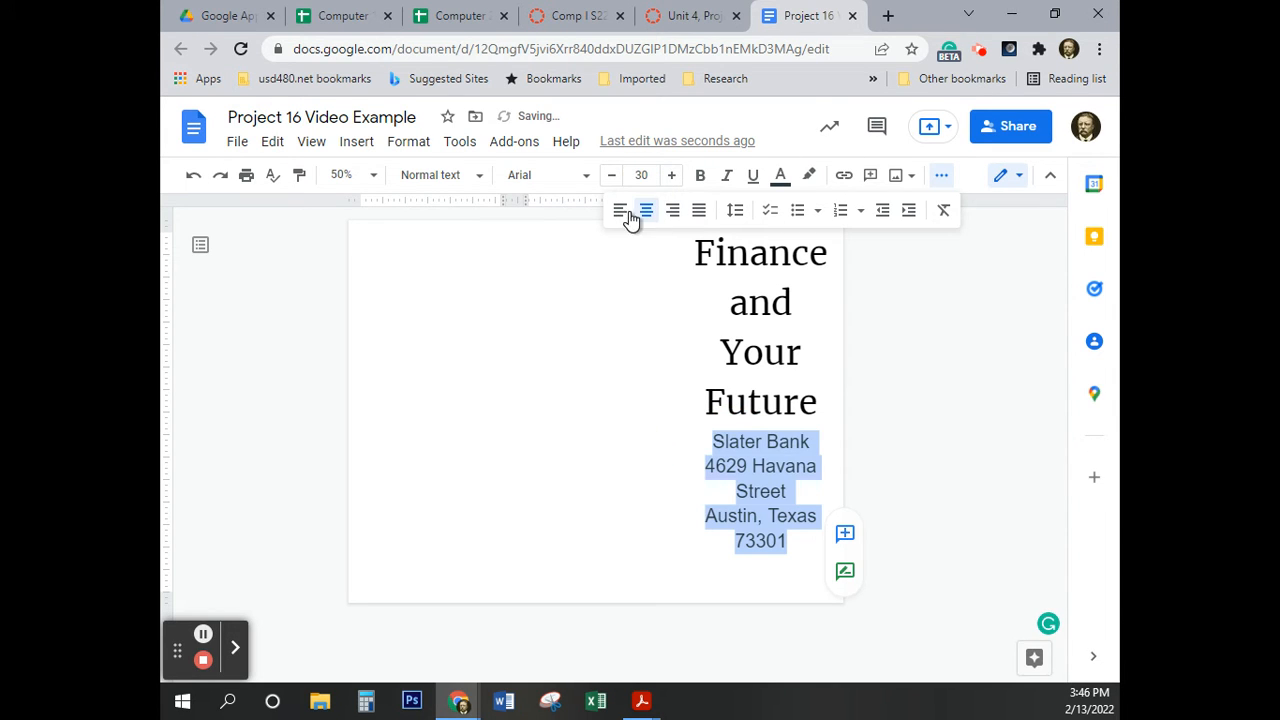
{"action": "left_click", "coordinate": [610, 177]}
{"action": "left_click", "coordinate": [610, 177]}
{"action": "left_click", "coordinate": [610, 177]}
{"action": "left_click", "coordinate": [610, 177]}
{"action": "left_click", "coordinate": [610, 177]}
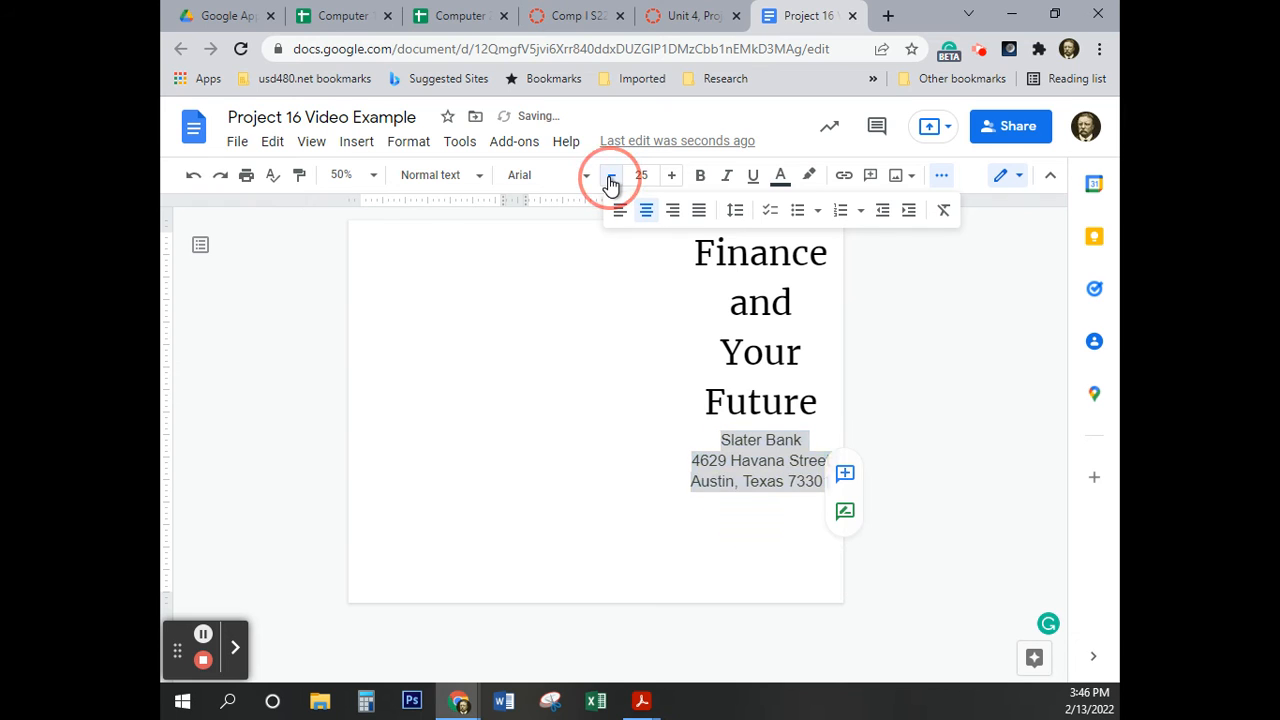
{"action": "left_click", "coordinate": [610, 177]}
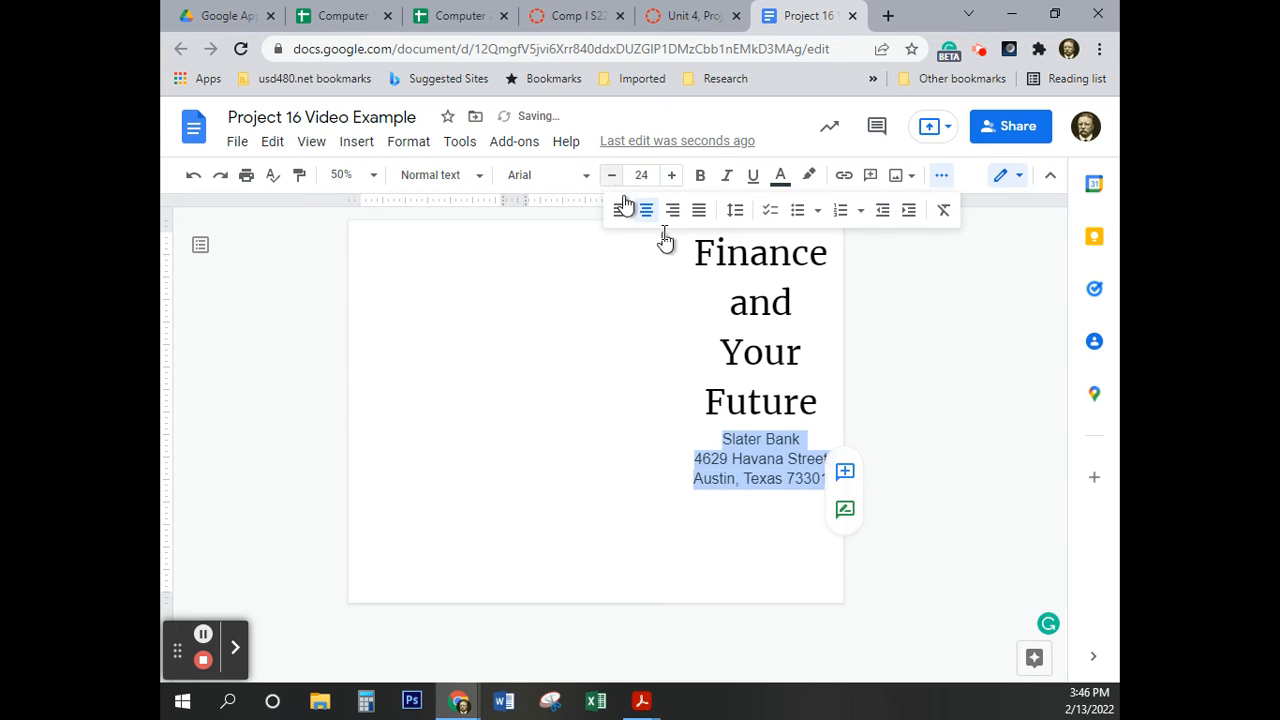
Change the bank name and address lines to the Merriweather font at size 23
{"action": "left_click", "coordinate": [410, 143]}
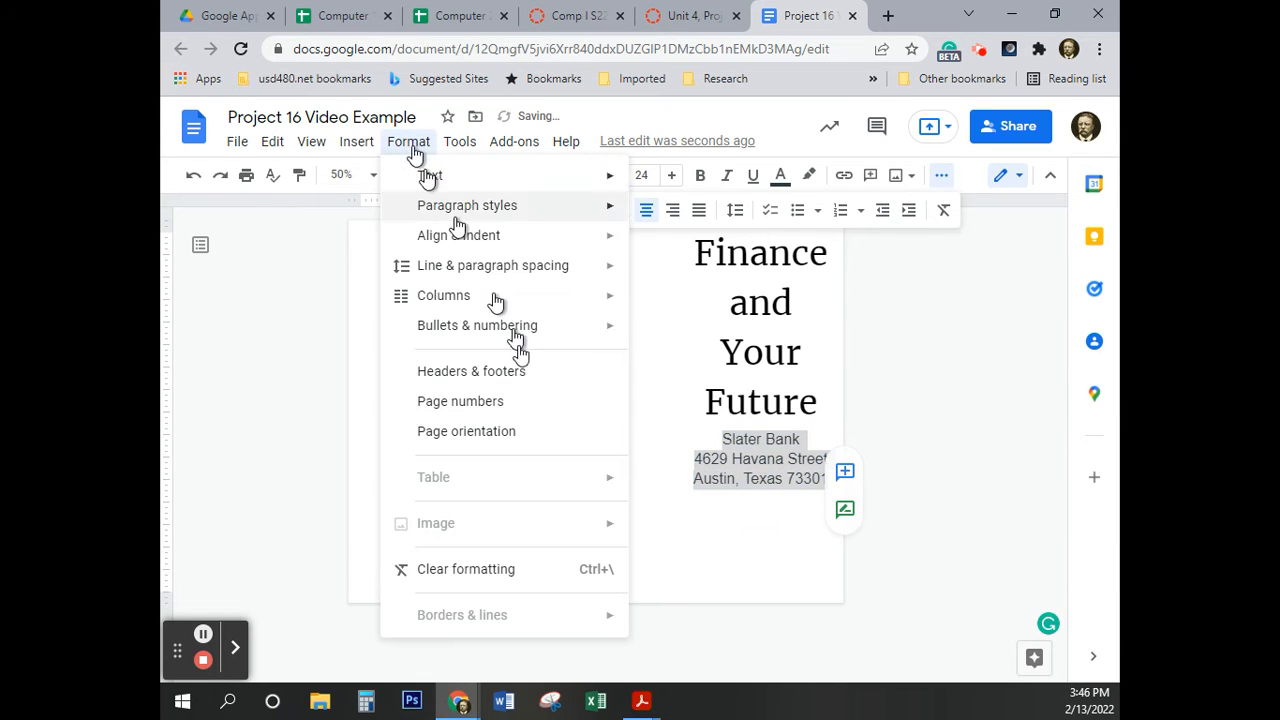
{"action": "left_click", "coordinate": [715, 116]}
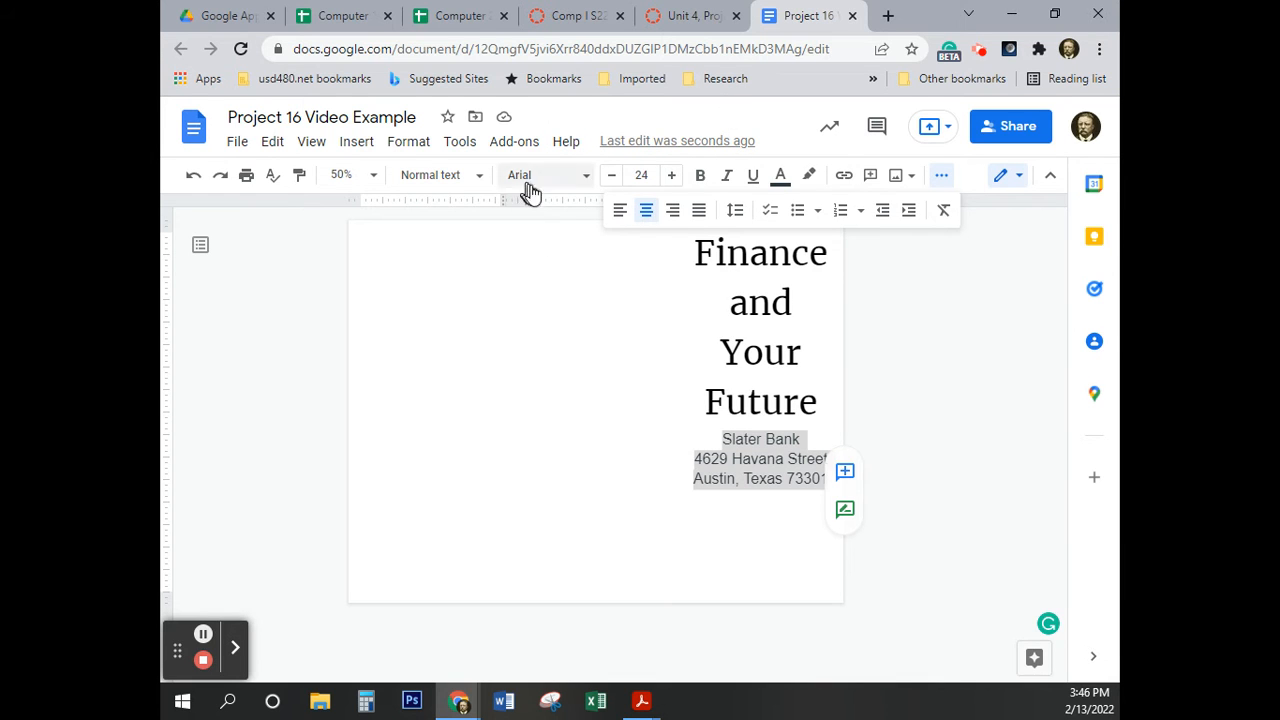
{"action": "left_click", "coordinate": [584, 180]}
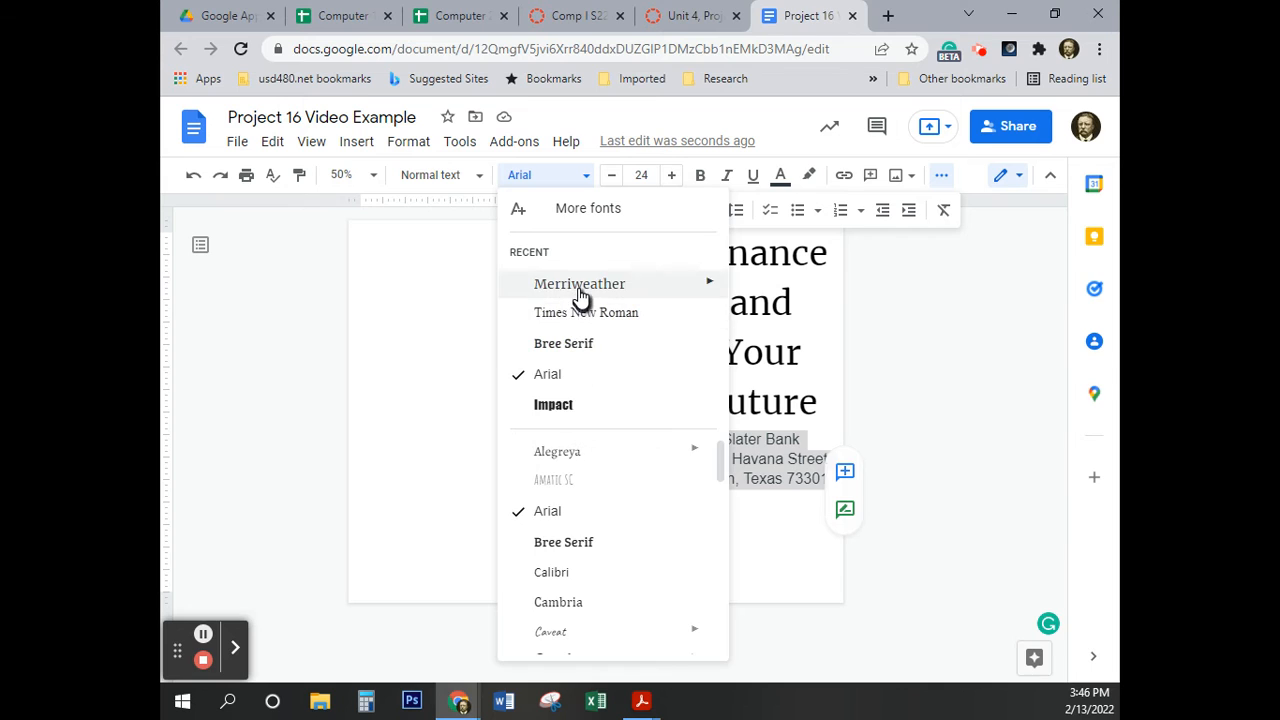
{"action": "left_click", "coordinate": [582, 285]}
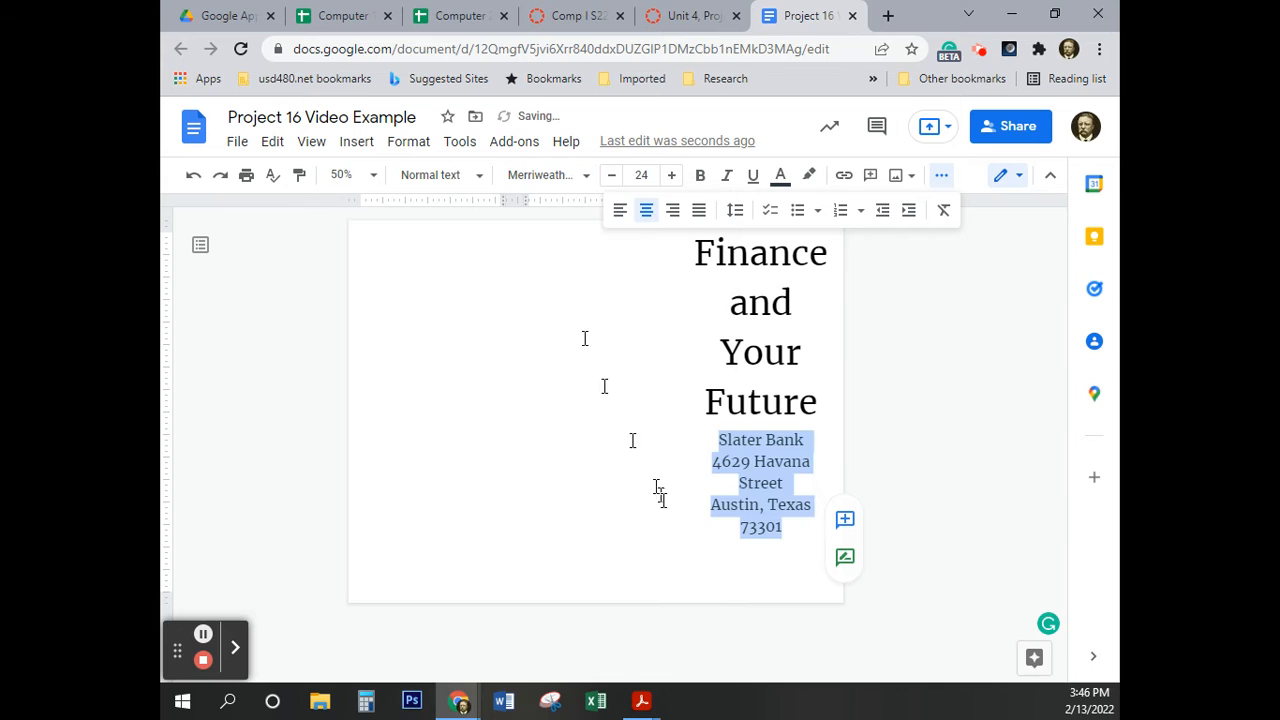
{"action": "left_click", "coordinate": [611, 175]}
{"action": "left_click", "coordinate": [611, 175]}
{"action": "left_click", "coordinate": [671, 177]}
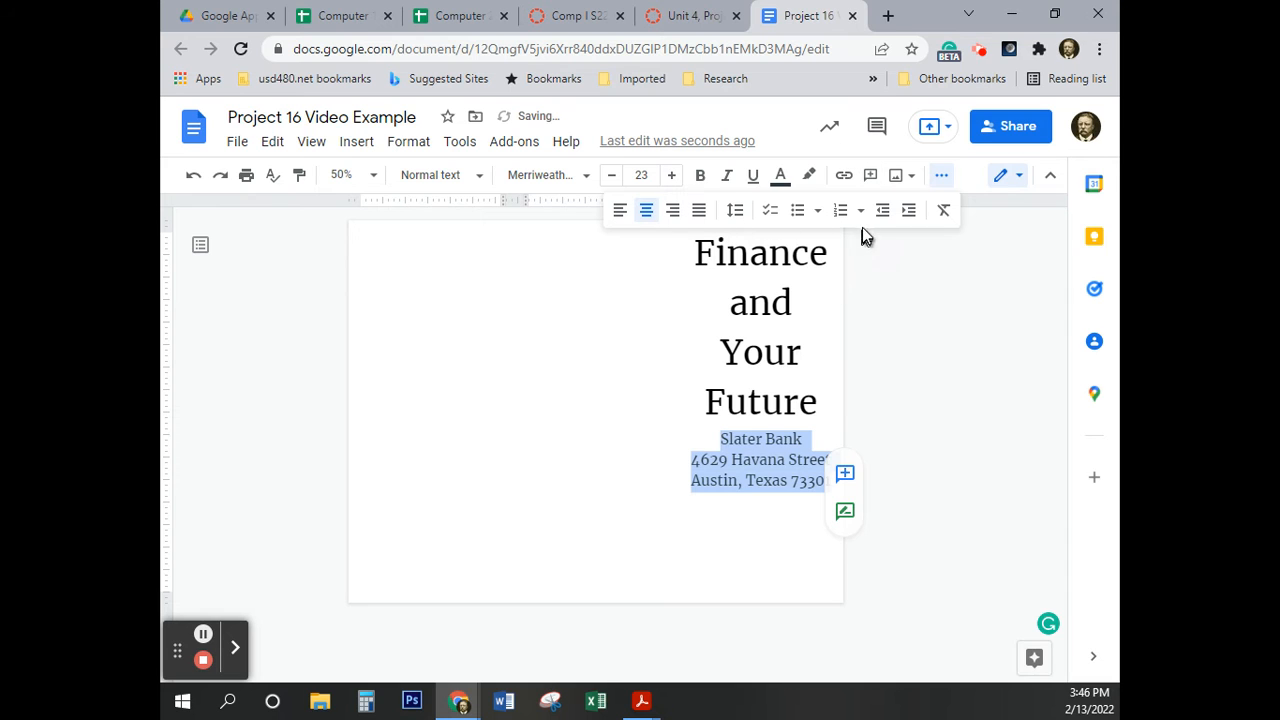
Set the text color of the bank name and address lines to black
{"action": "left_click", "coordinate": [779, 176]}
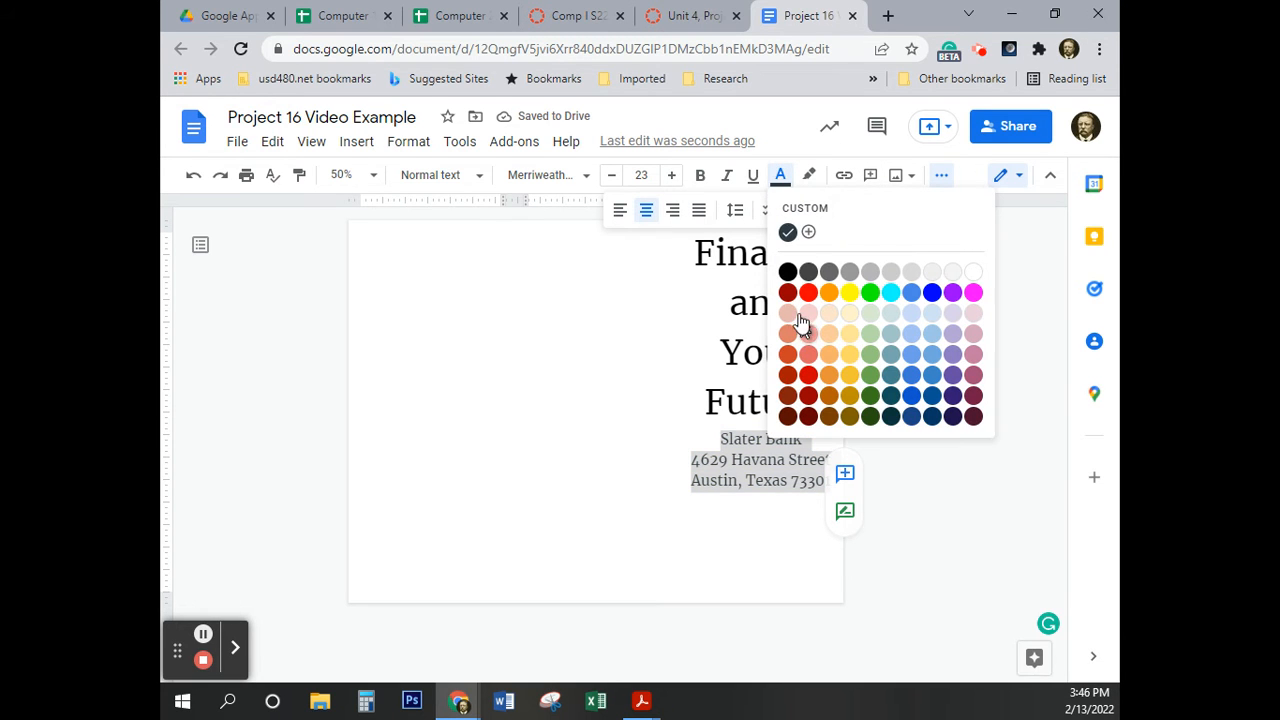
{"action": "left_click", "coordinate": [788, 272]}
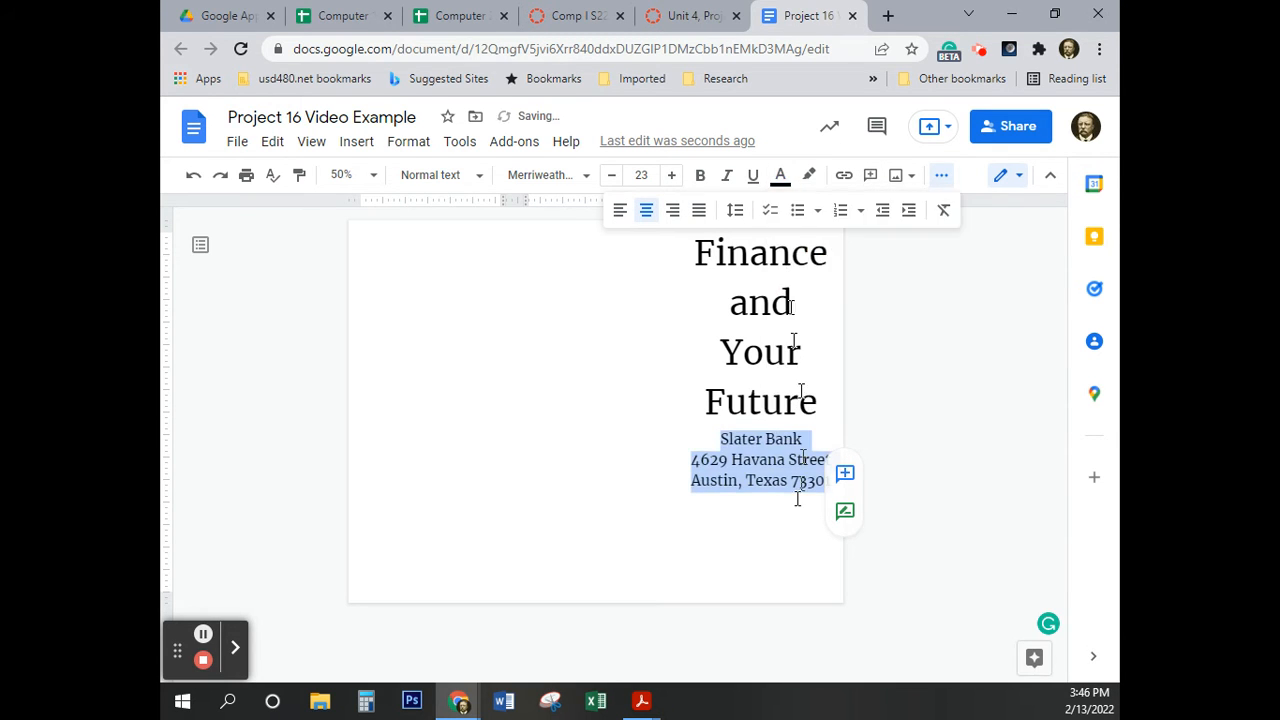
{"action": "left_click", "coordinate": [708, 530]}
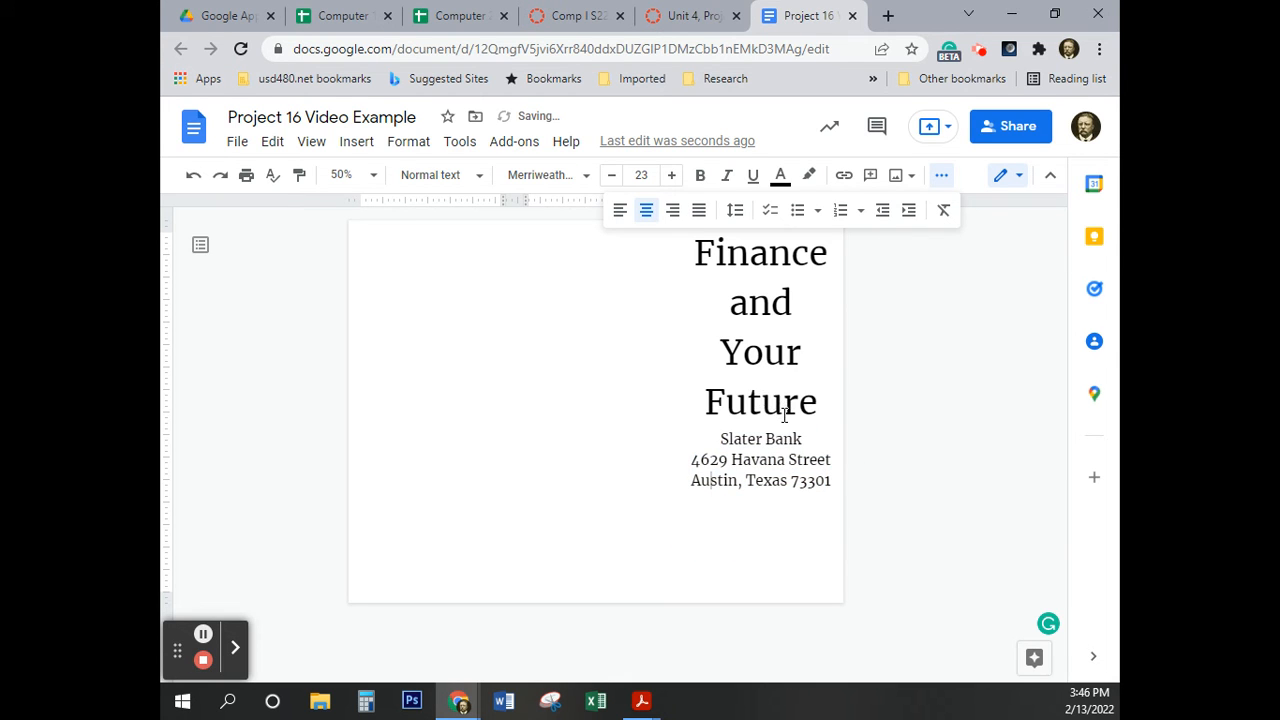
{"action": "left_click_drag", "start_coordinate": [833, 484], "coordinate": [712, 440]}
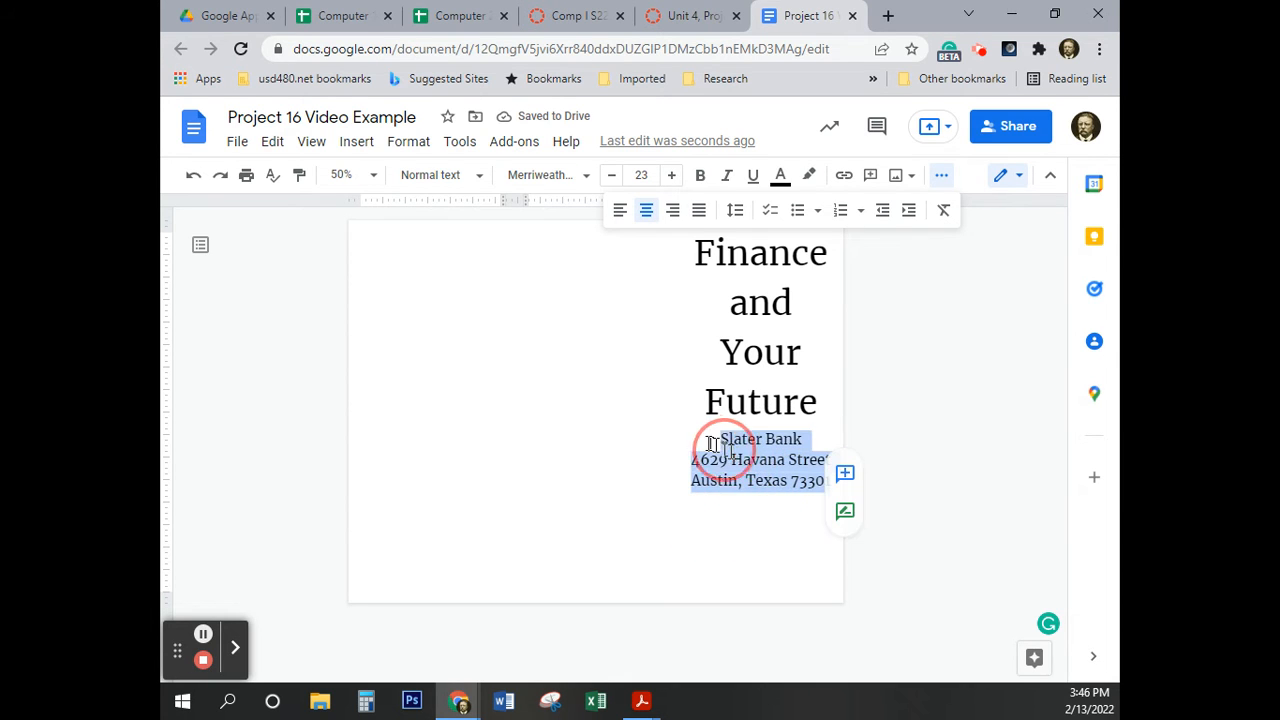
{"action": "left_click", "coordinate": [779, 180]}
{"action": "left_click", "coordinate": [787, 272]}
{"action": "left_click", "coordinate": [791, 523]}
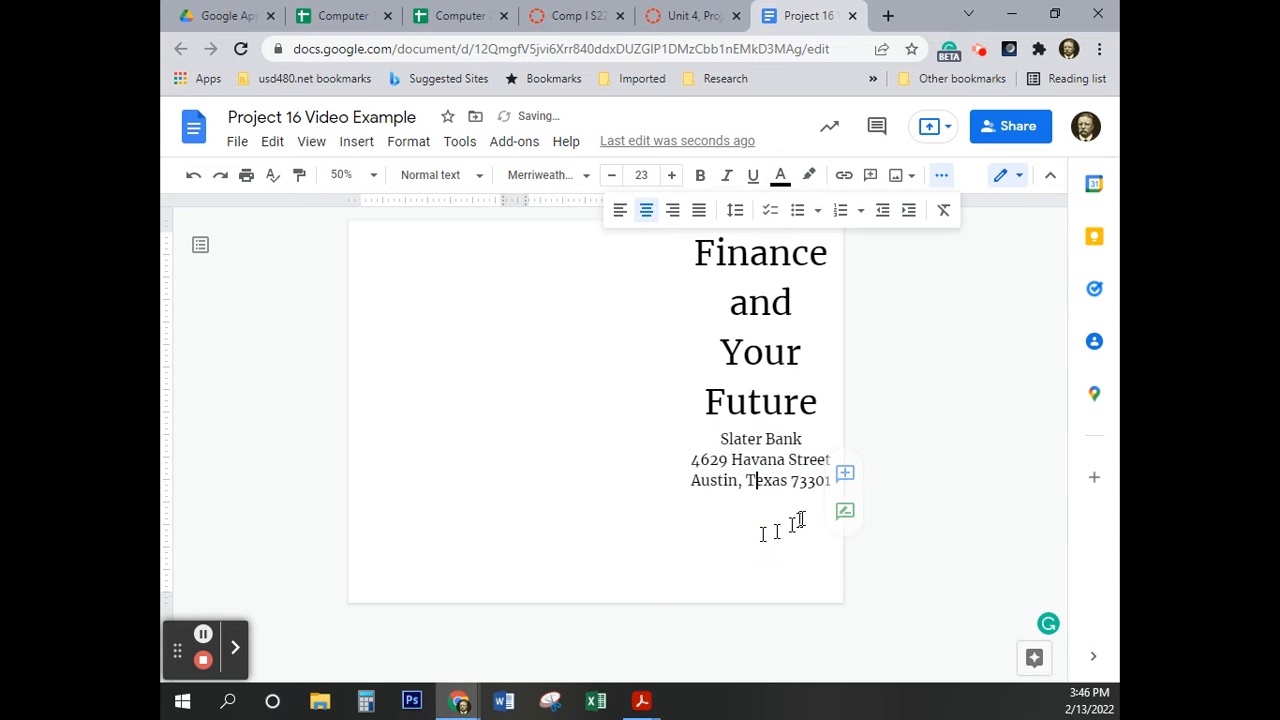
Start a new line below the address and search the web for "bank" images to insert
{"action": "left_click", "coordinate": [835, 476]}
{"action": "key", "text": "Return"}
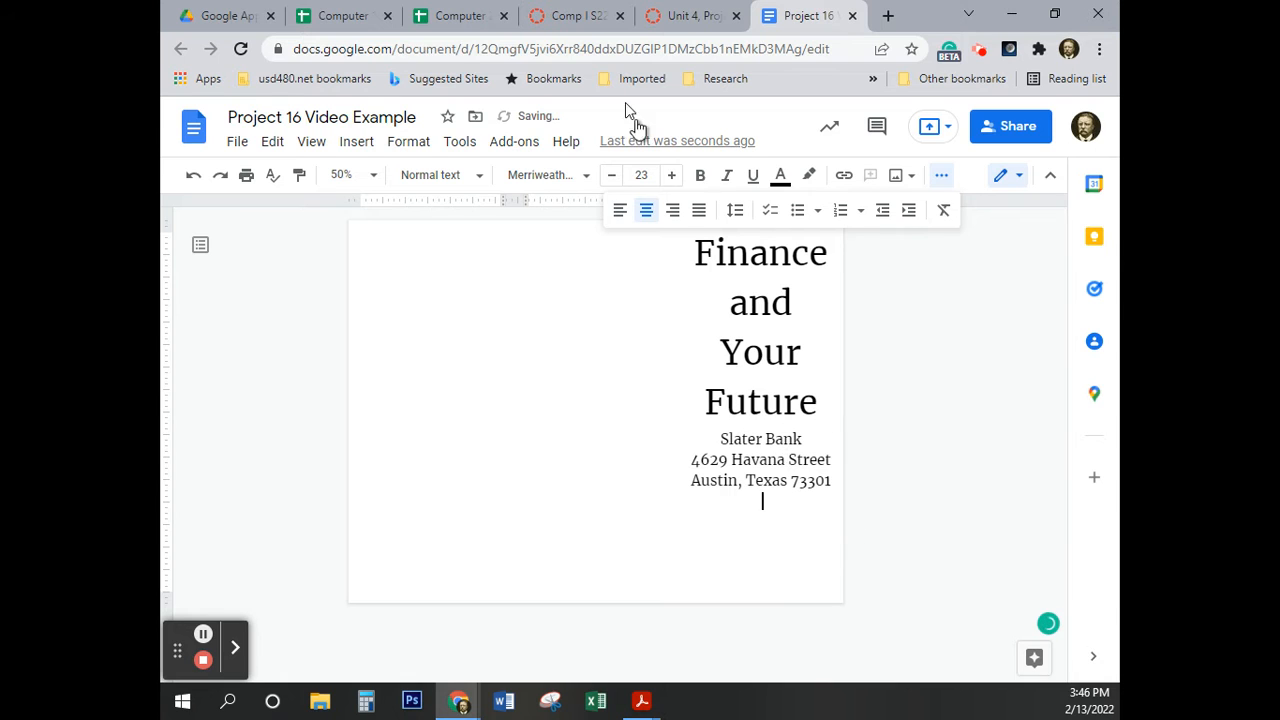
{"action": "left_click", "coordinate": [354, 143]}
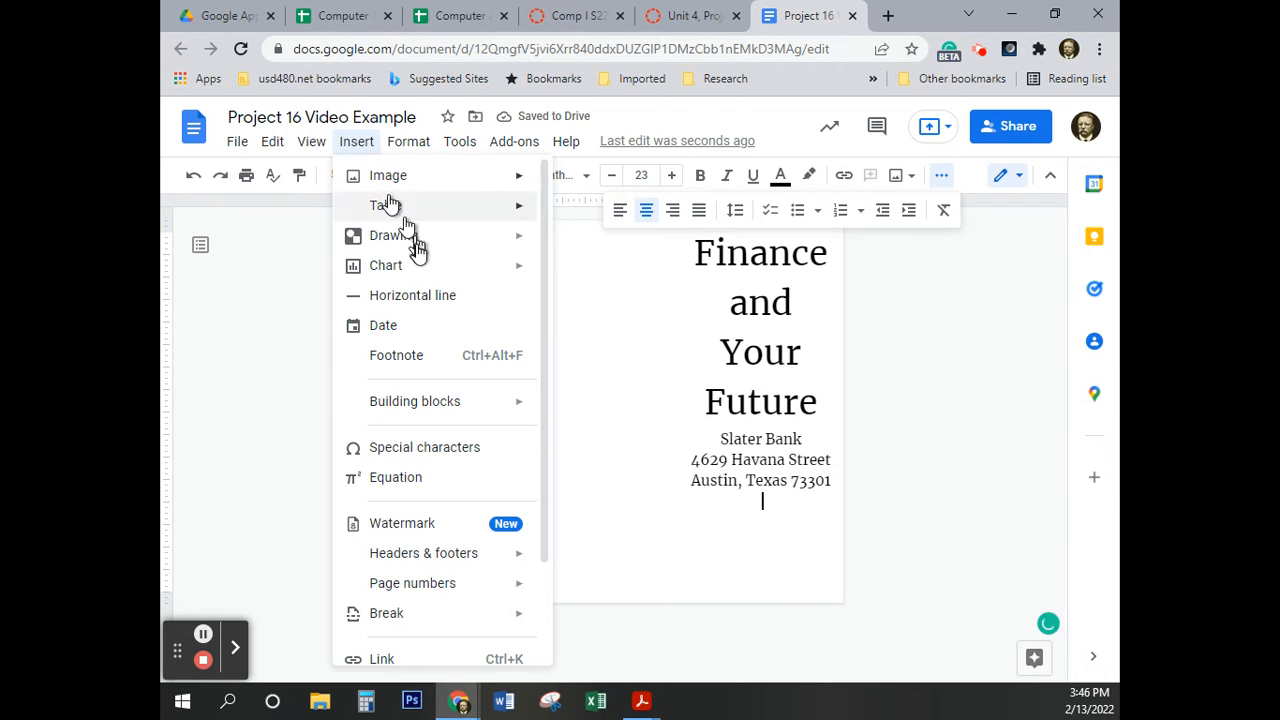
{"action": "mouse_move", "coordinate": [425, 180]}
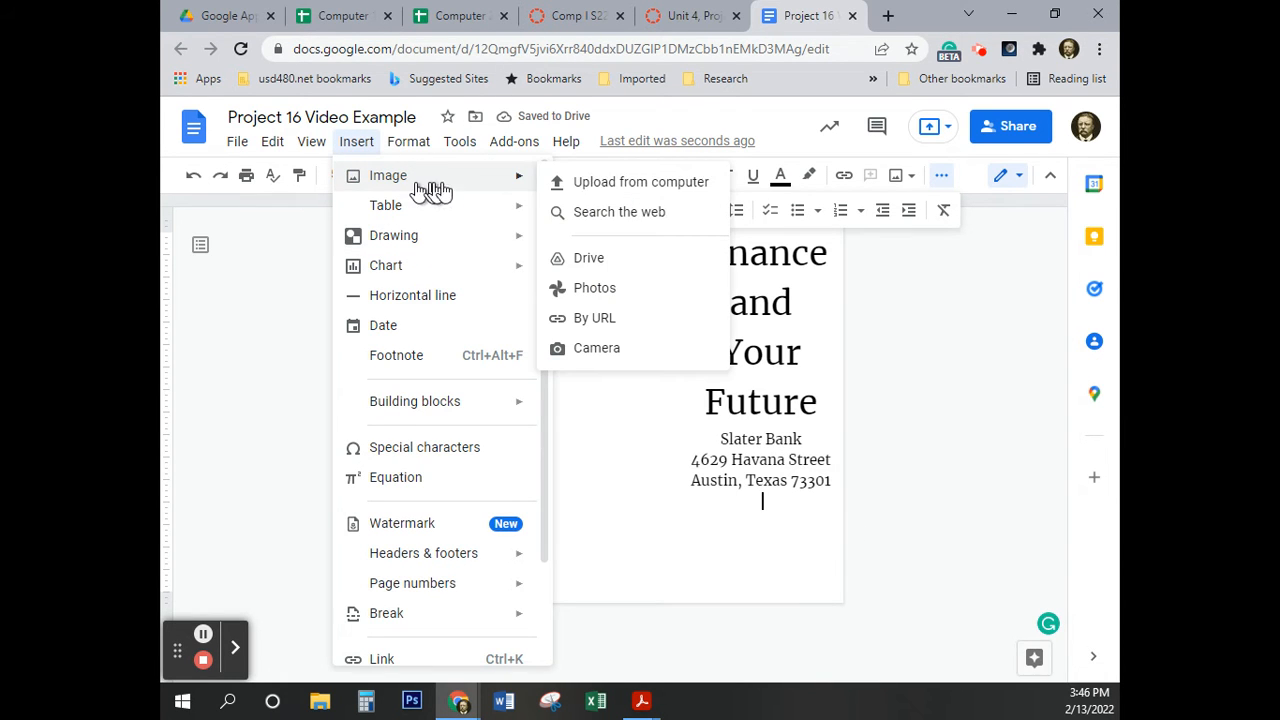
{"action": "left_click", "coordinate": [623, 222]}
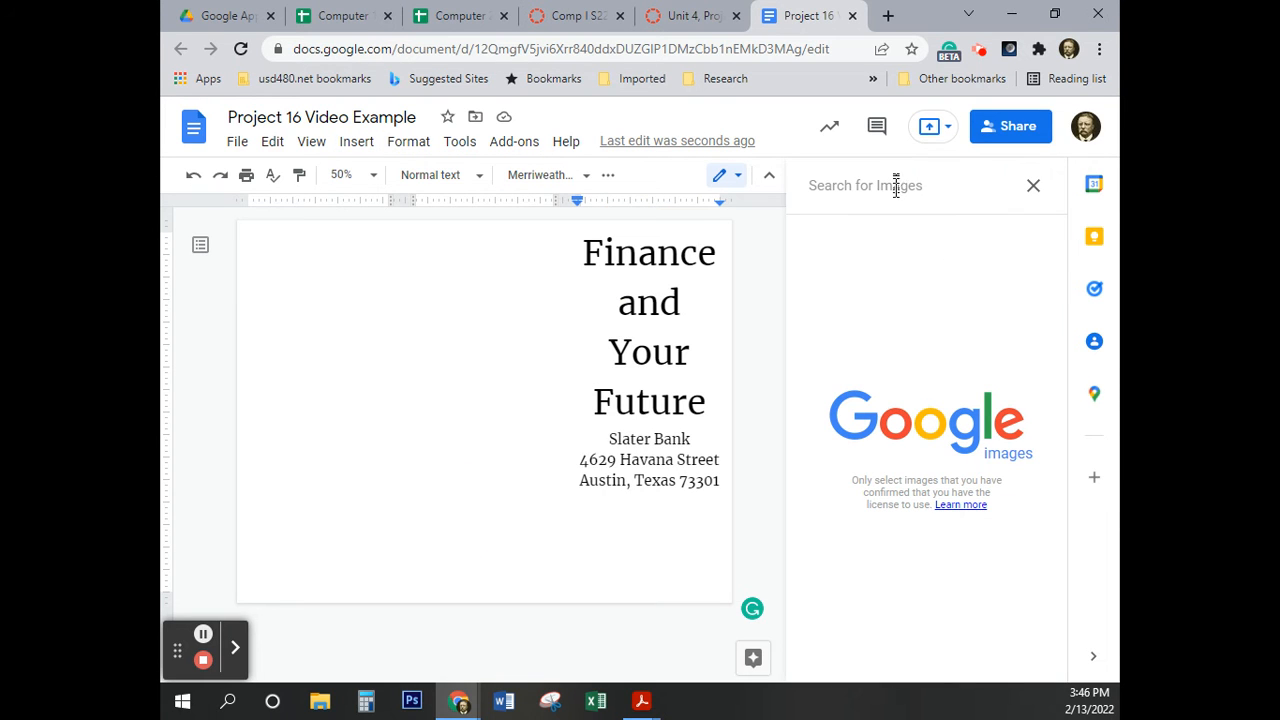
{"action": "type", "text": "bank"}
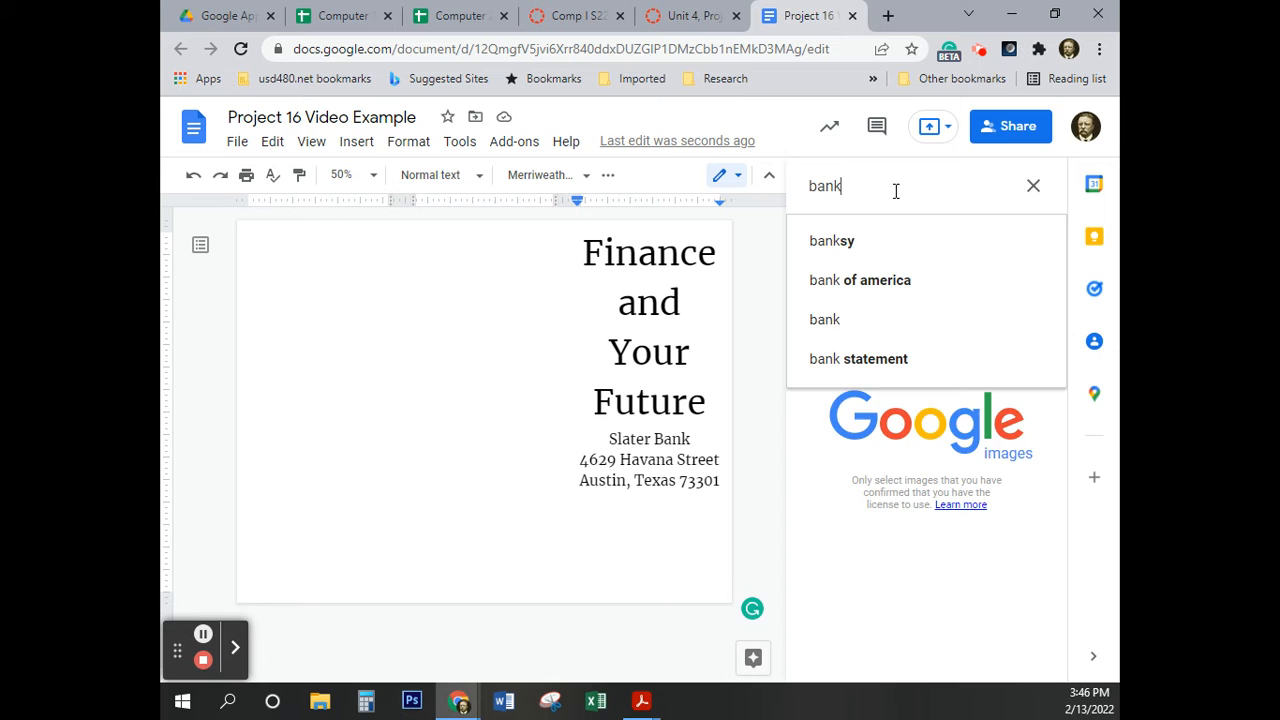
{"action": "key", "text": "Return"}
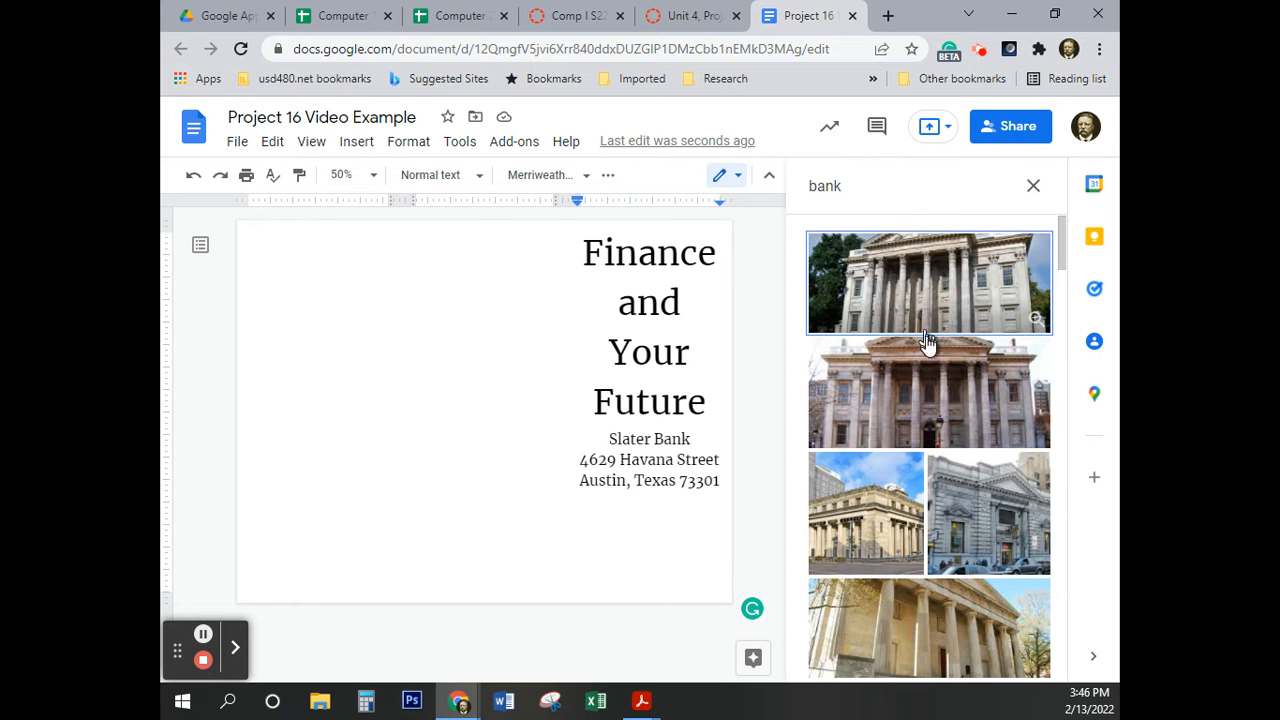
Insert the black bank building clip art with the dollar sign from the image results below the address
{"action": "scroll", "coordinate": [932, 320], "scroll_direction": "down", "scroll_amount": 10}
{"action": "scroll", "coordinate": [929, 347], "scroll_direction": "down", "scroll_amount": 3}
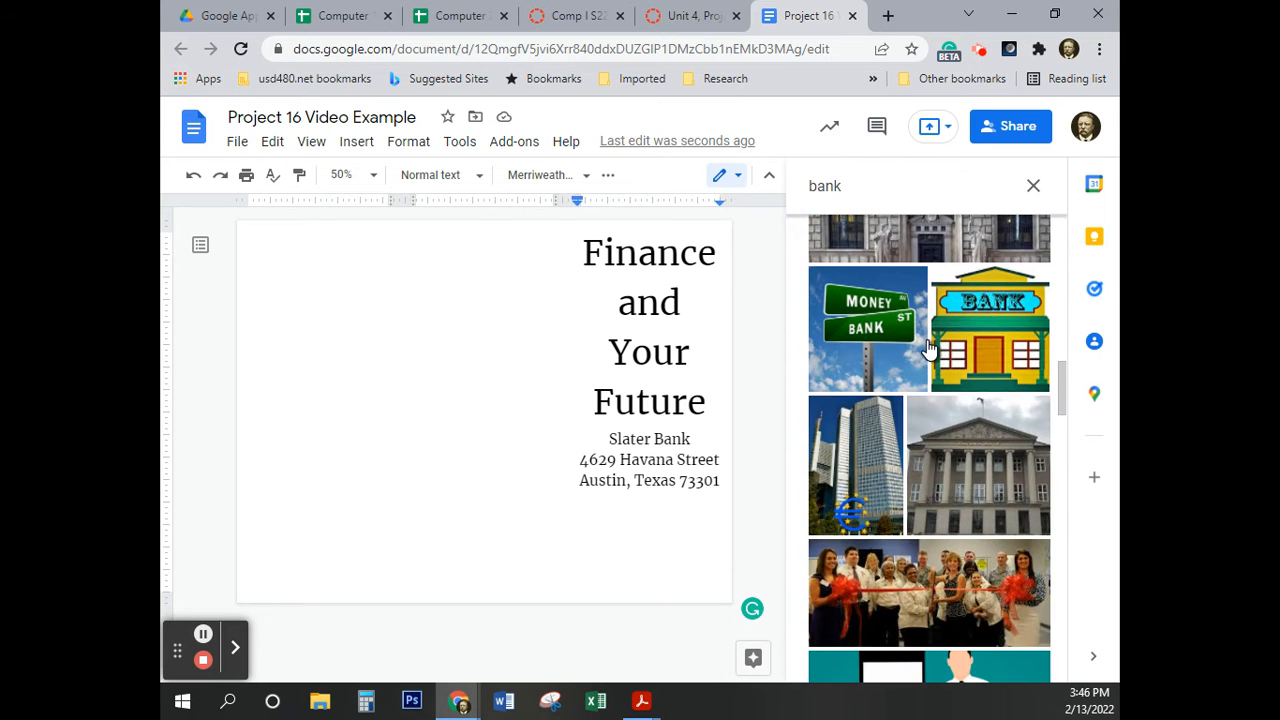
{"action": "scroll", "coordinate": [970, 380], "scroll_direction": "down", "scroll_amount": 3}
{"action": "scroll", "coordinate": [970, 380], "scroll_direction": "down", "scroll_amount": 3}
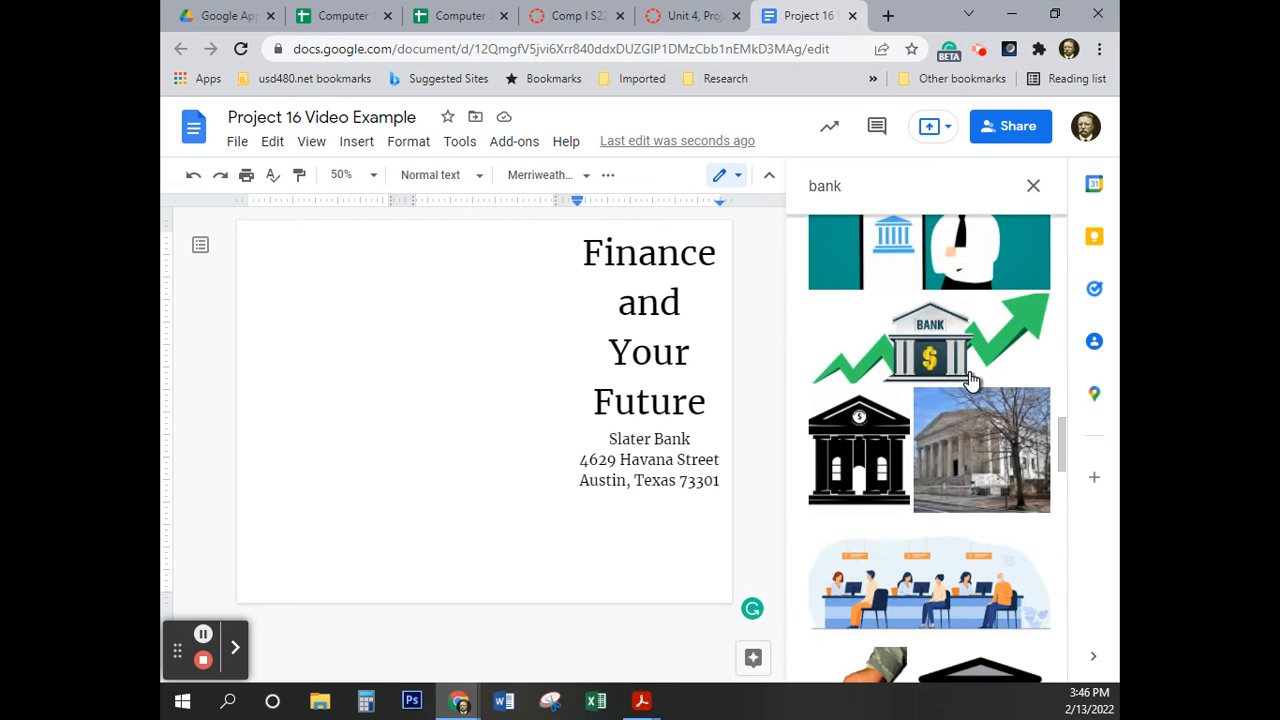
{"action": "left_click", "coordinate": [902, 506]}
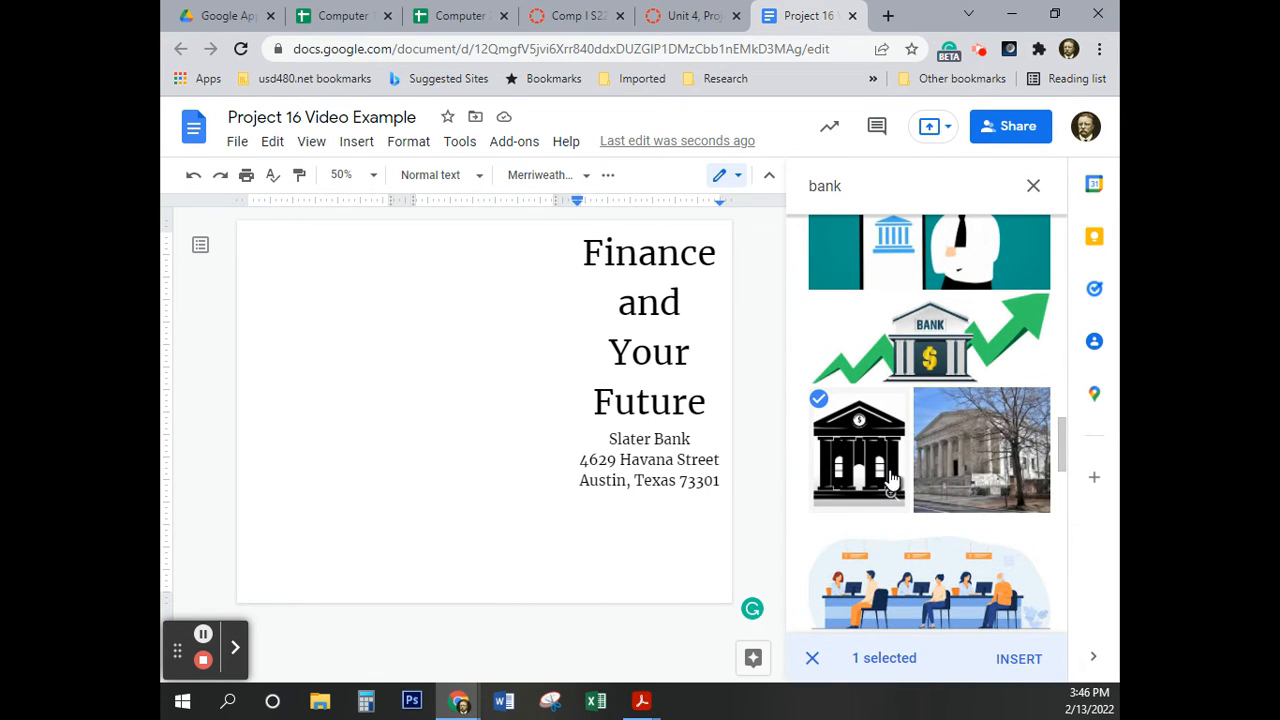
{"action": "left_click", "coordinate": [1034, 662]}
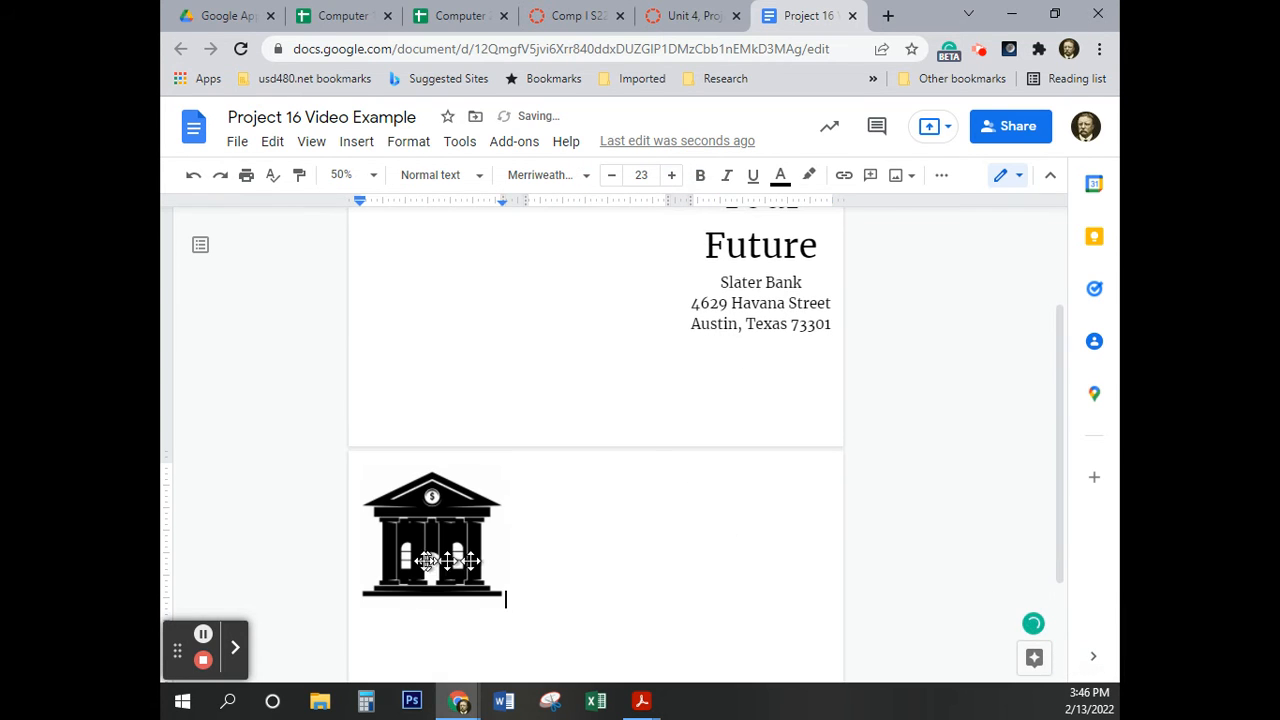
Shrink the bank building image proportionally so that it fits beneath the address in the third column
{"action": "left_click", "coordinate": [492, 592]}
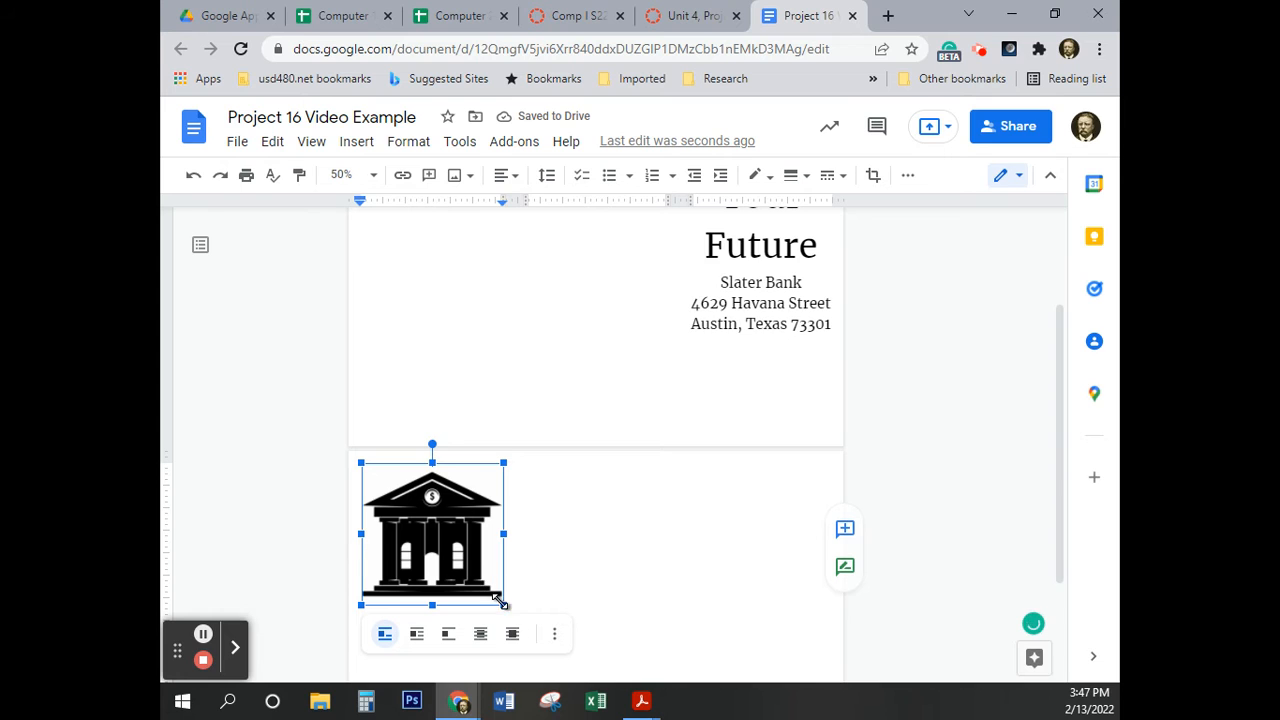
{"action": "left_click_drag", "start_coordinate": [500, 600], "coordinate": [445, 547]}
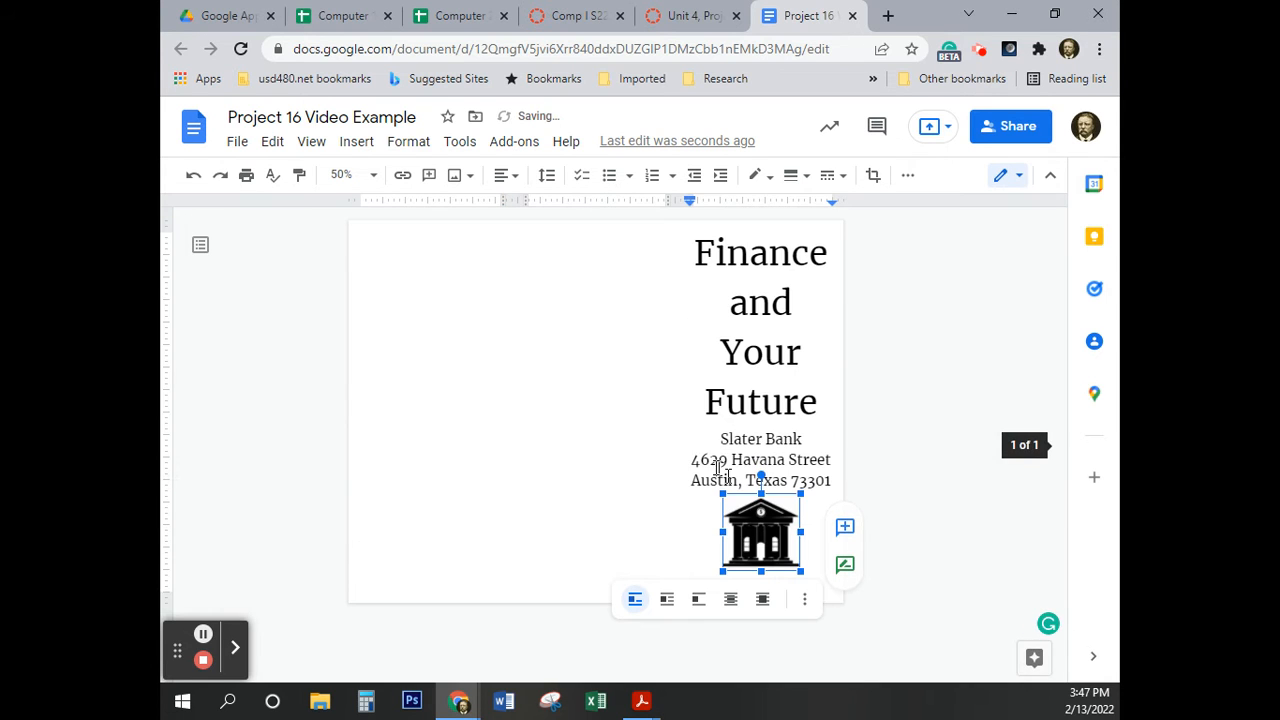
{"action": "left_click", "coordinate": [676, 457]}
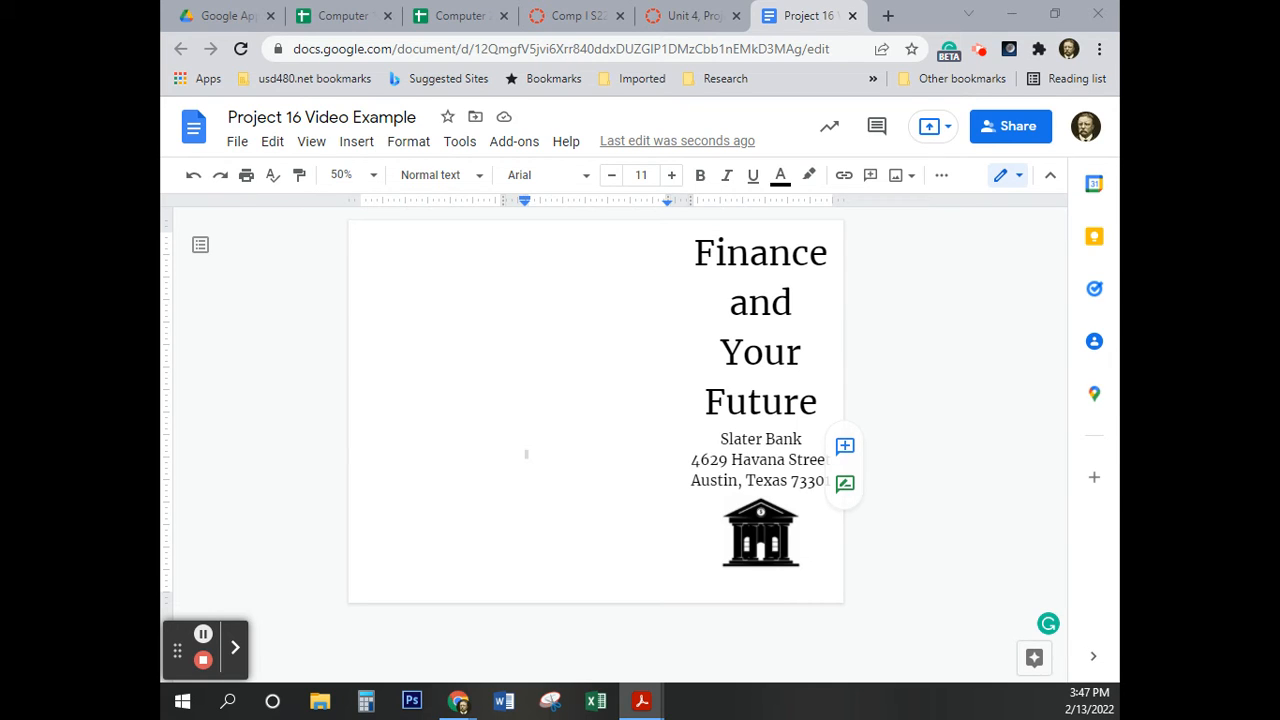
Insert a page break directly after the bank building image to start a second page
{"action": "left_click", "coordinate": [831, 575]}
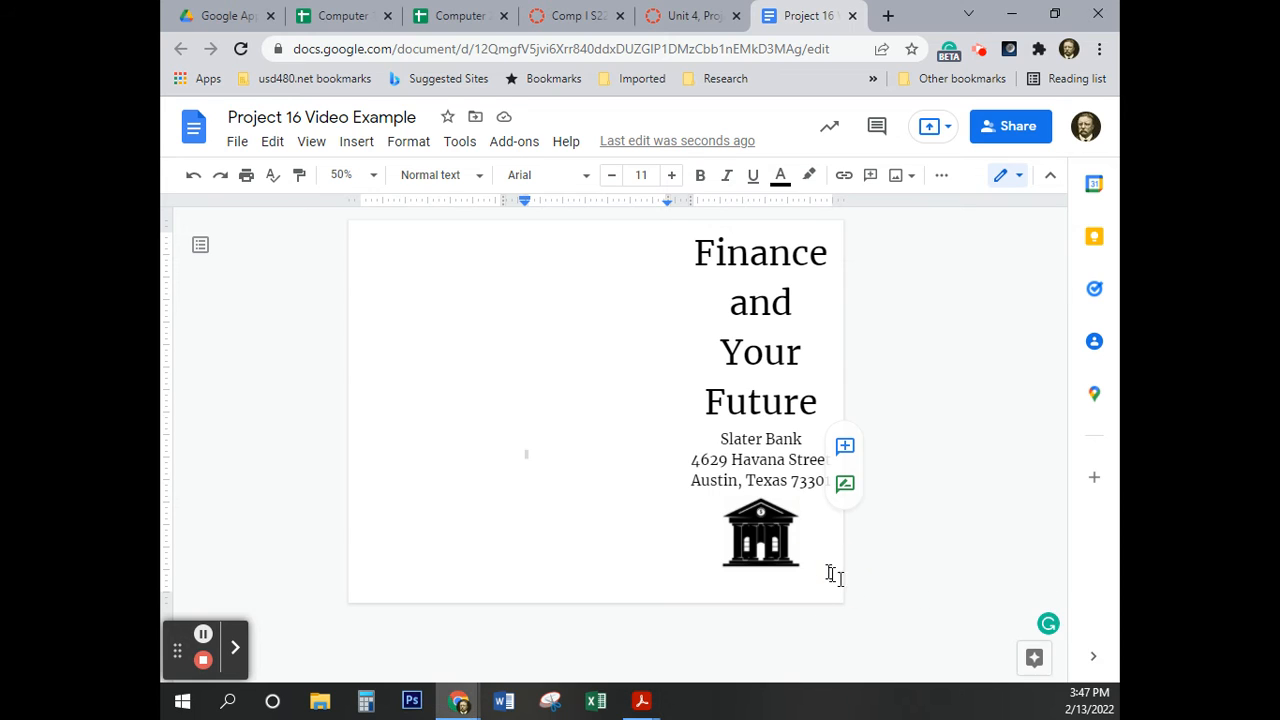
{"action": "double_click", "coordinate": [830, 574]}
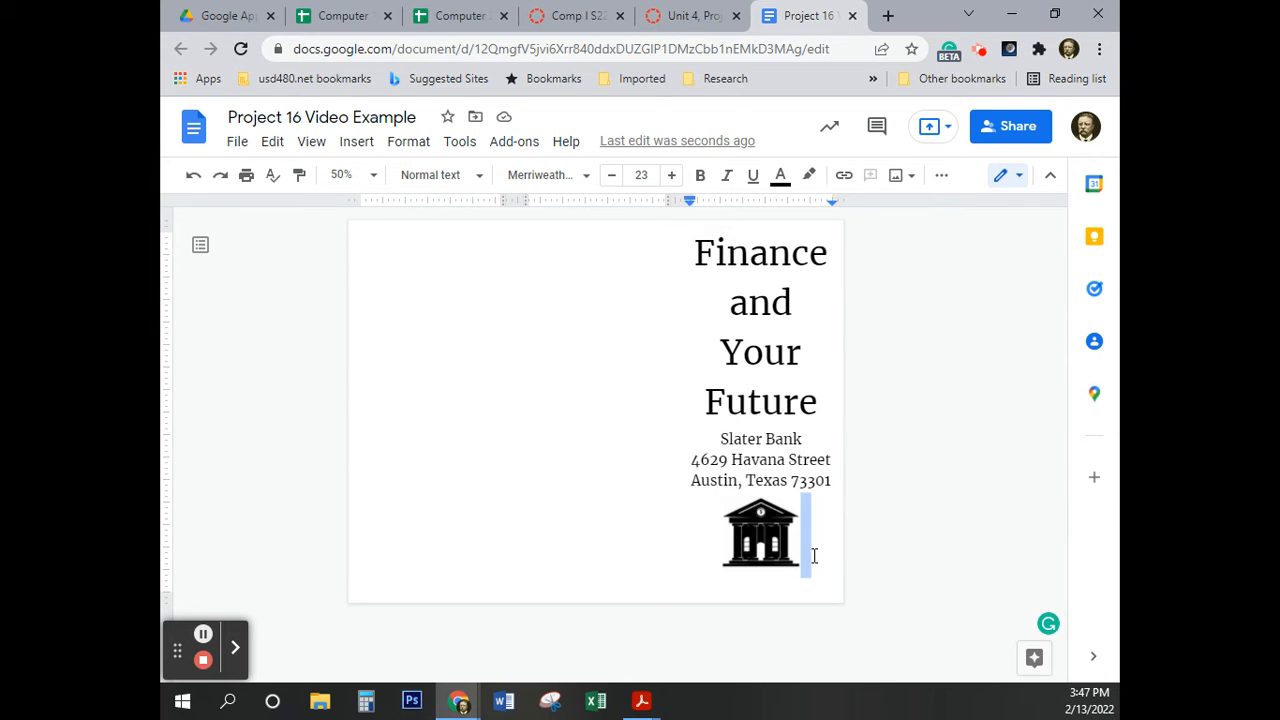
{"action": "left_click", "coordinate": [814, 556]}
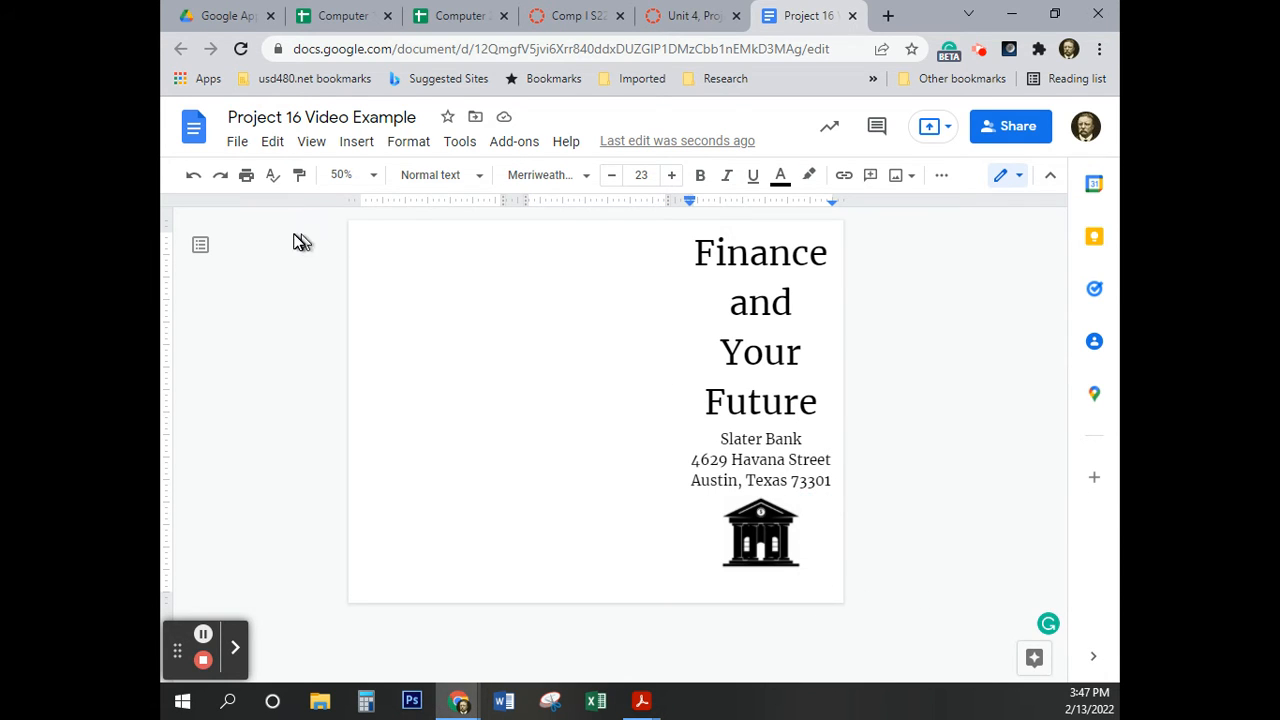
{"action": "left_click", "coordinate": [353, 142]}
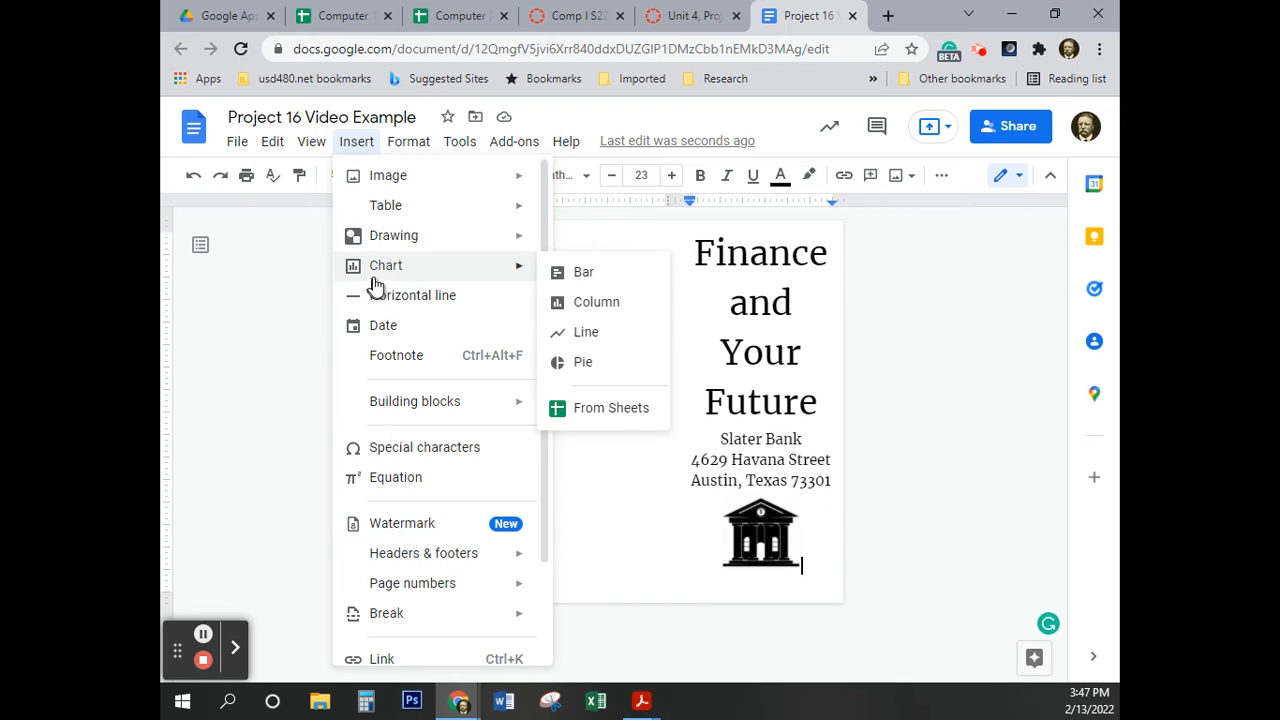
{"action": "mouse_move", "coordinate": [430, 190]}
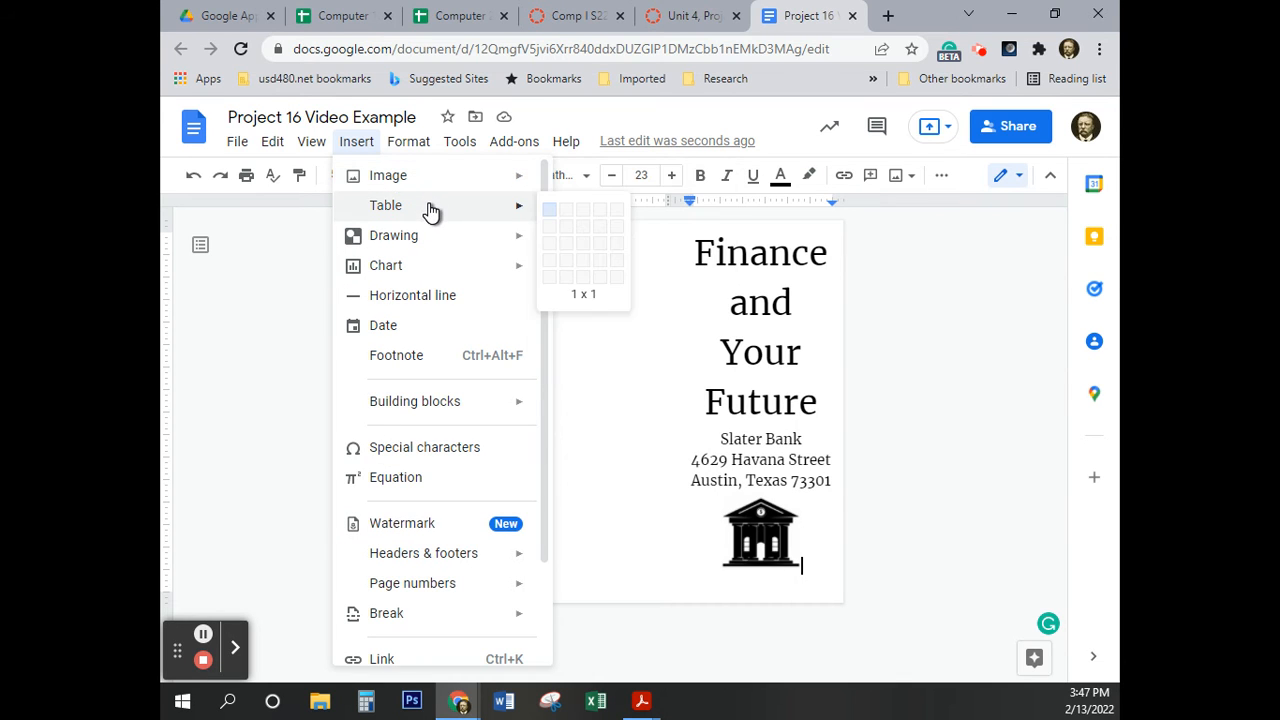
{"action": "mouse_move", "coordinate": [436, 276]}
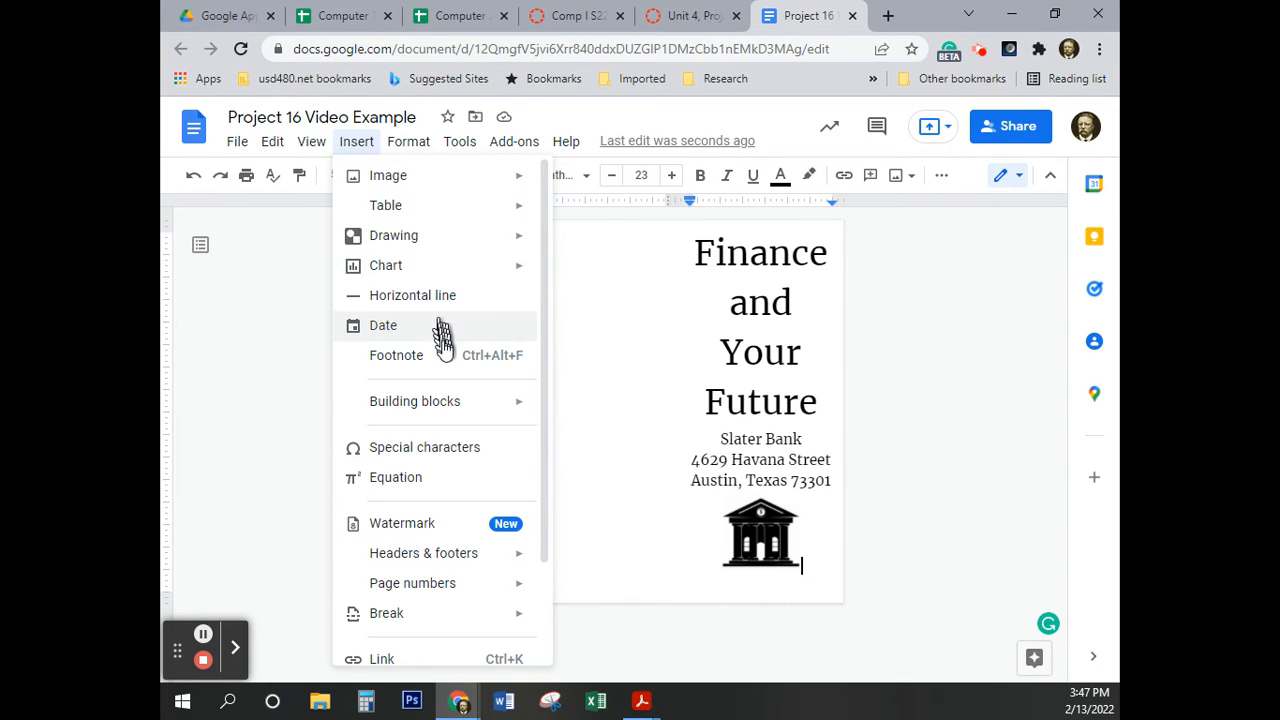
{"action": "scroll", "coordinate": [434, 368], "scroll_direction": "down", "scroll_amount": 2}
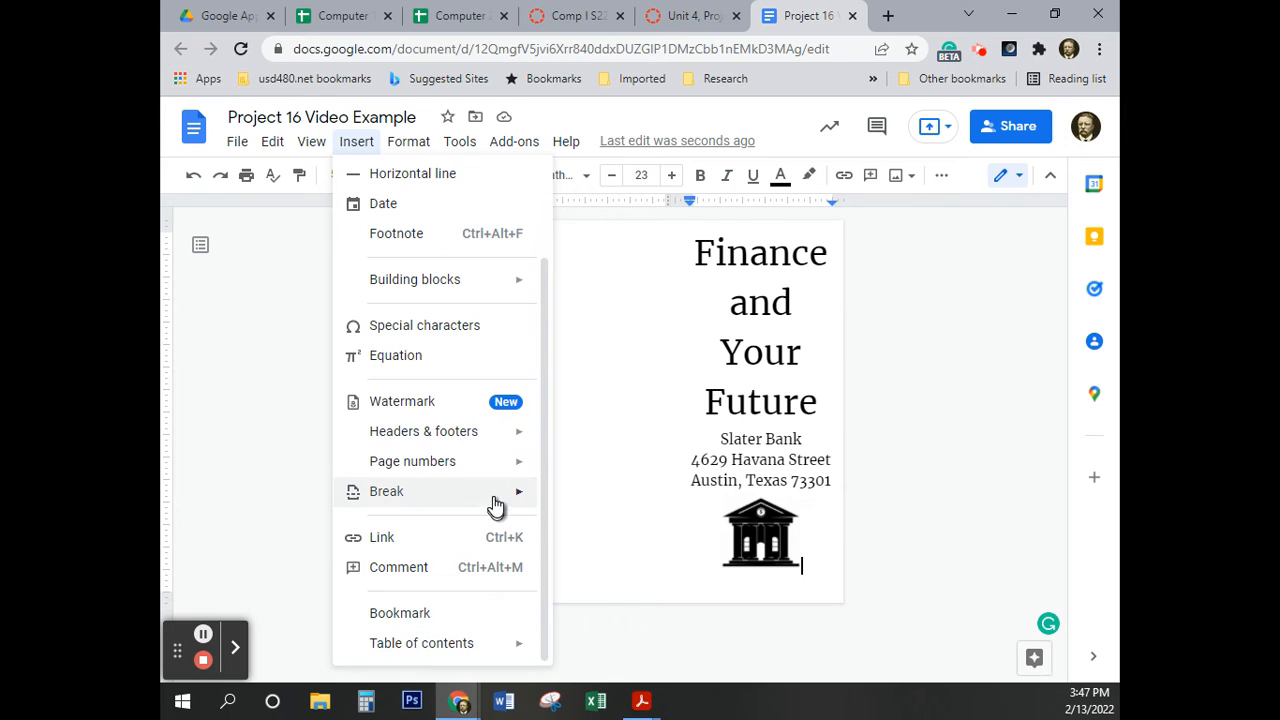
{"action": "mouse_move", "coordinate": [510, 497]}
{"action": "left_click", "coordinate": [605, 503]}
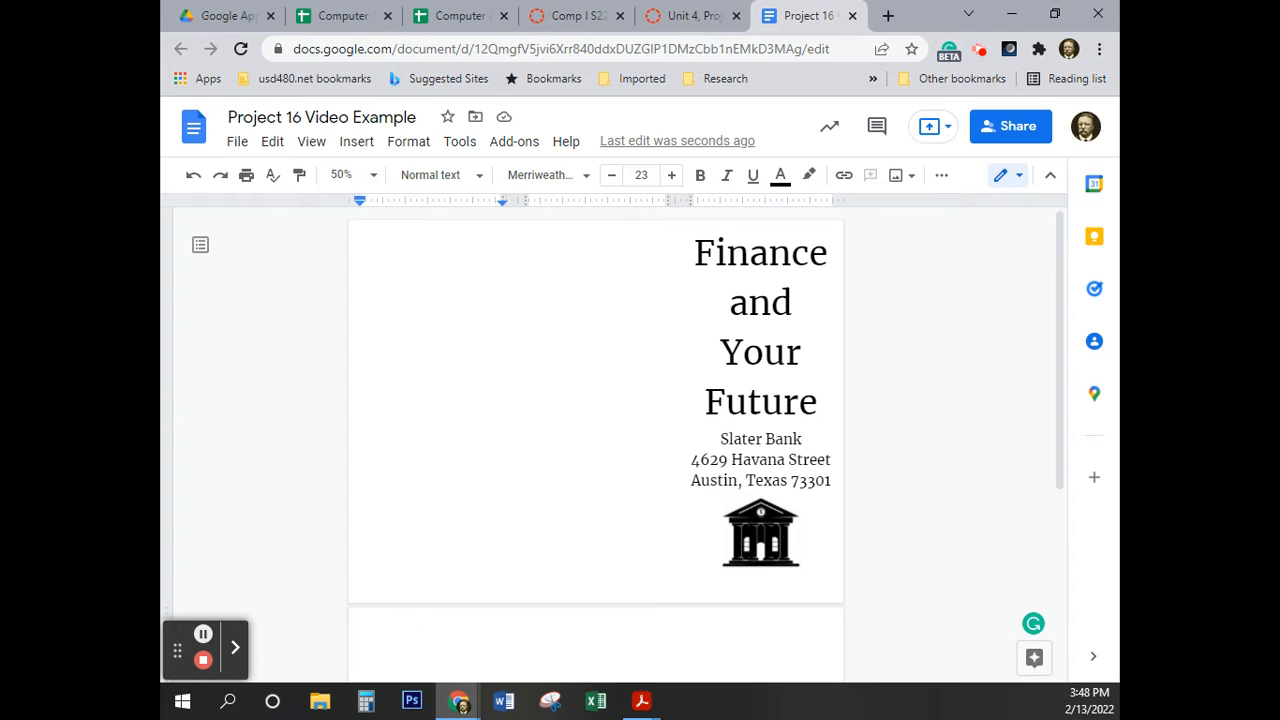
{"action": "key", "text": "alt+Tab"}
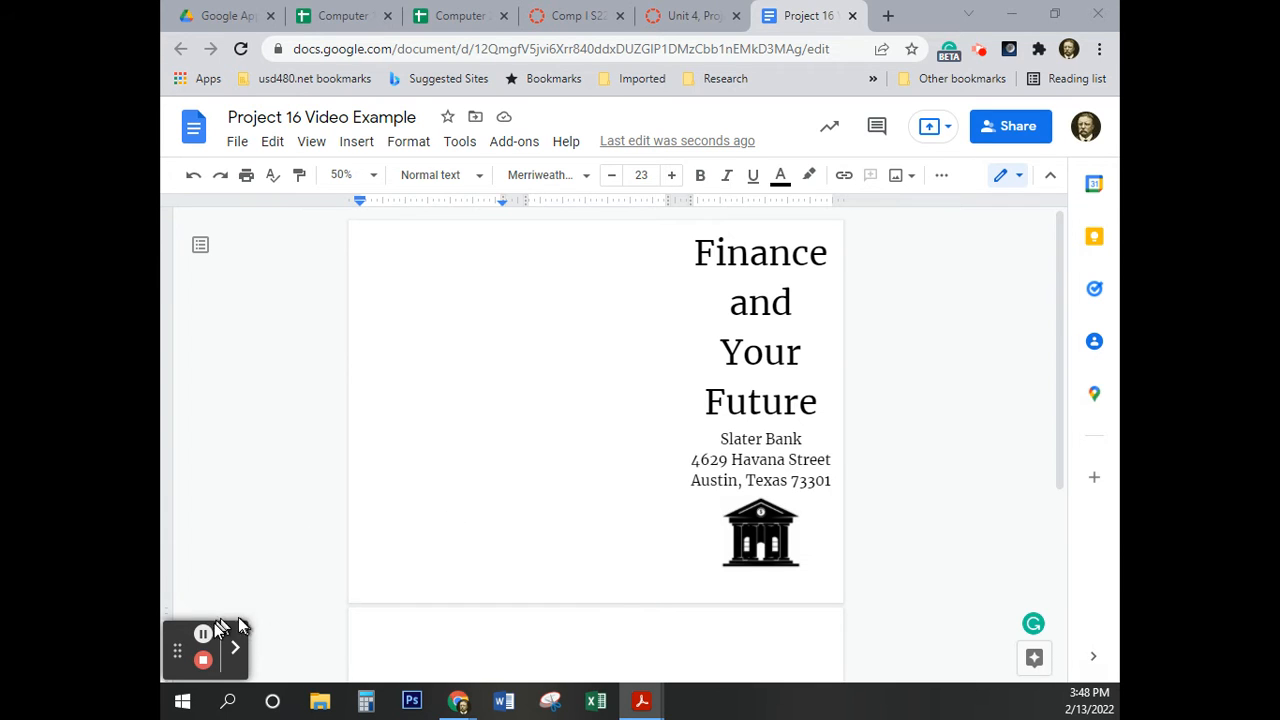
{"action": "left_click", "coordinate": [203, 635]}
{"action": "left_click", "coordinate": [203, 636]}
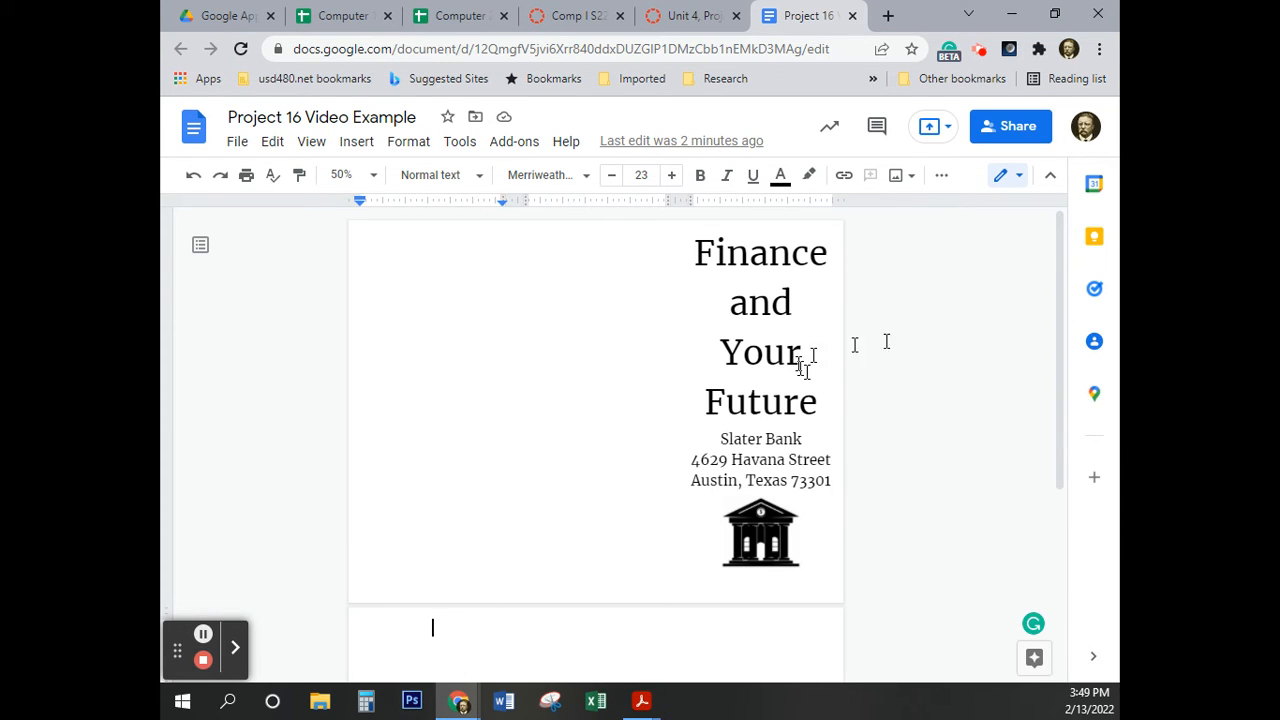
{"action": "left_click", "coordinate": [920, 345]}
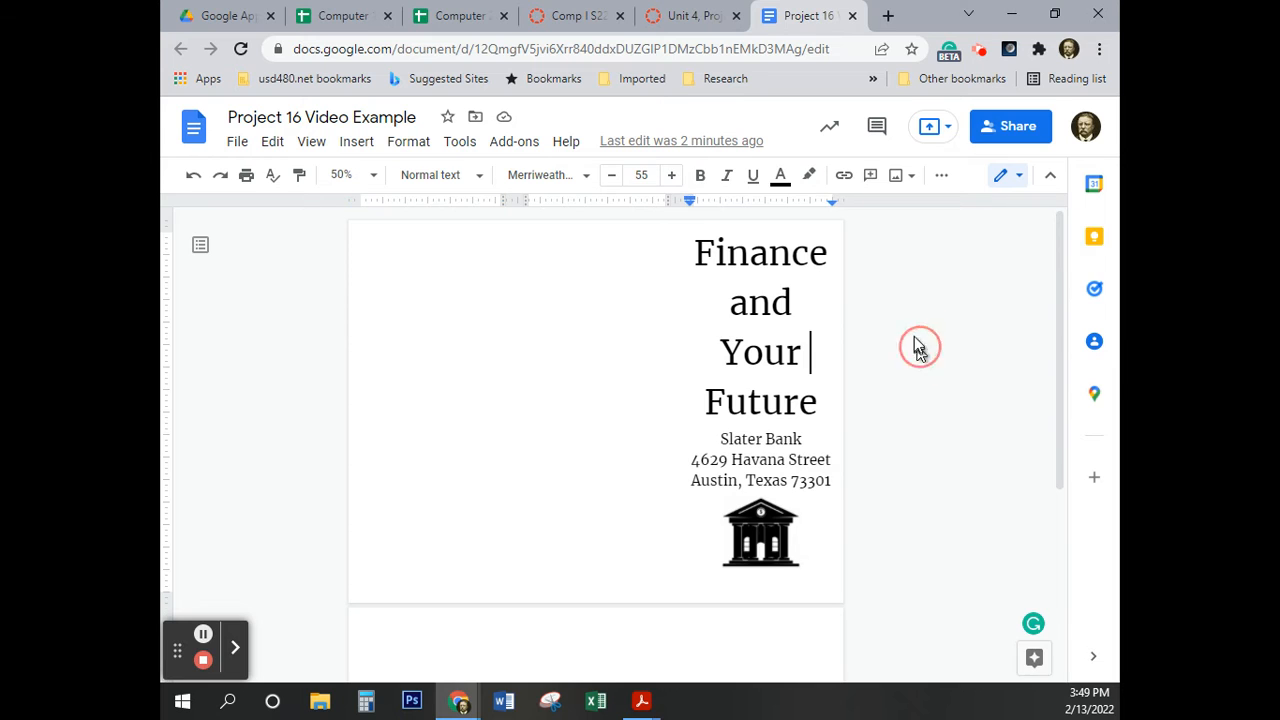
{"action": "left_click", "coordinate": [590, 253]}
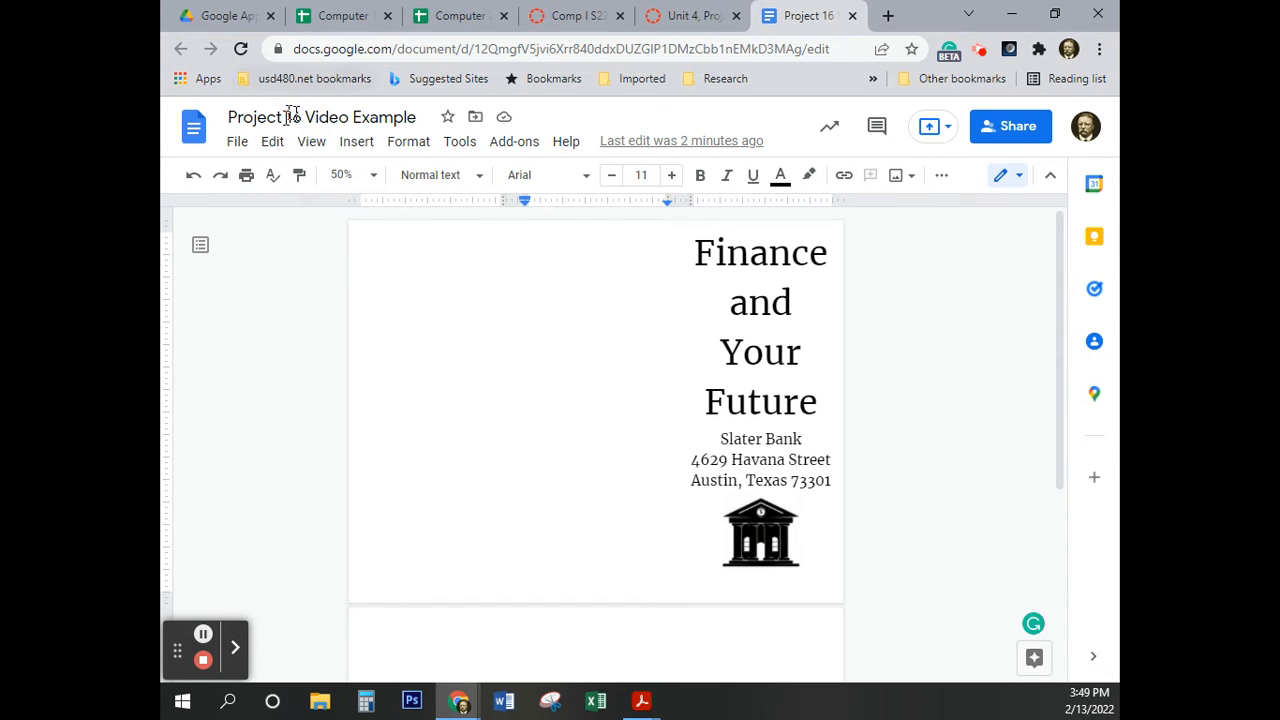
{"action": "left_click", "coordinate": [356, 143]}
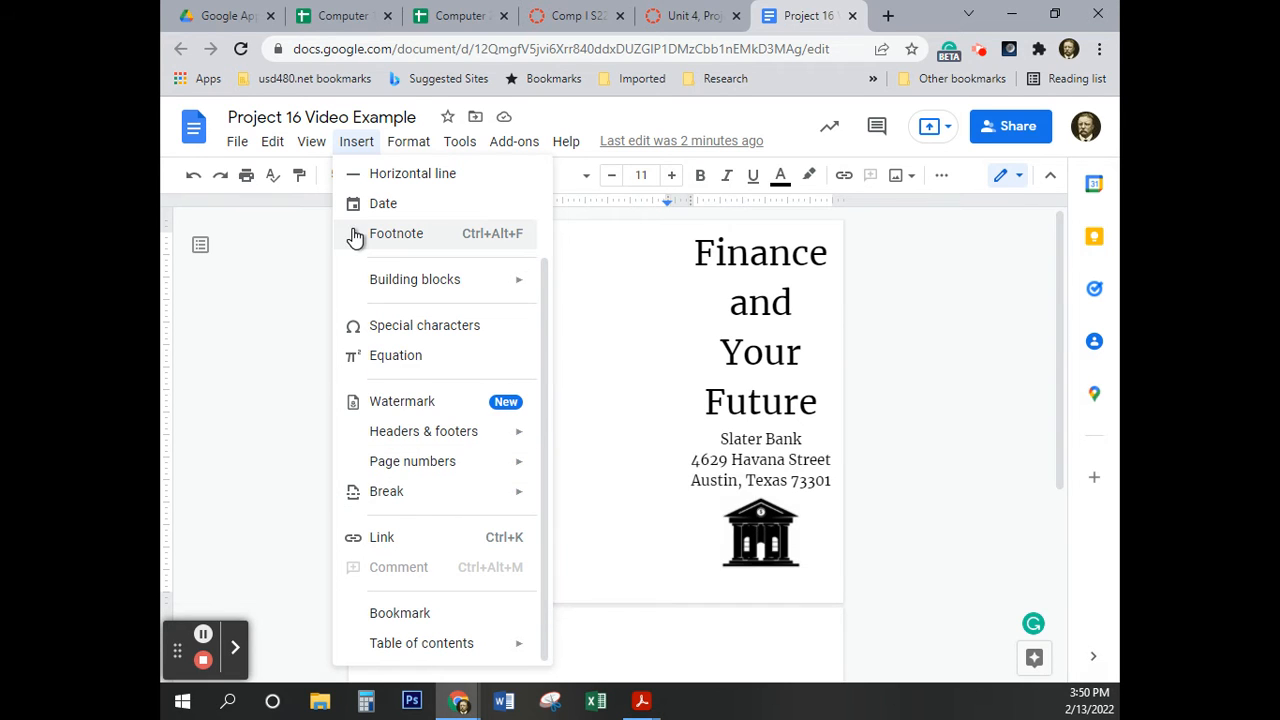
{"action": "mouse_move", "coordinate": [383, 290]}
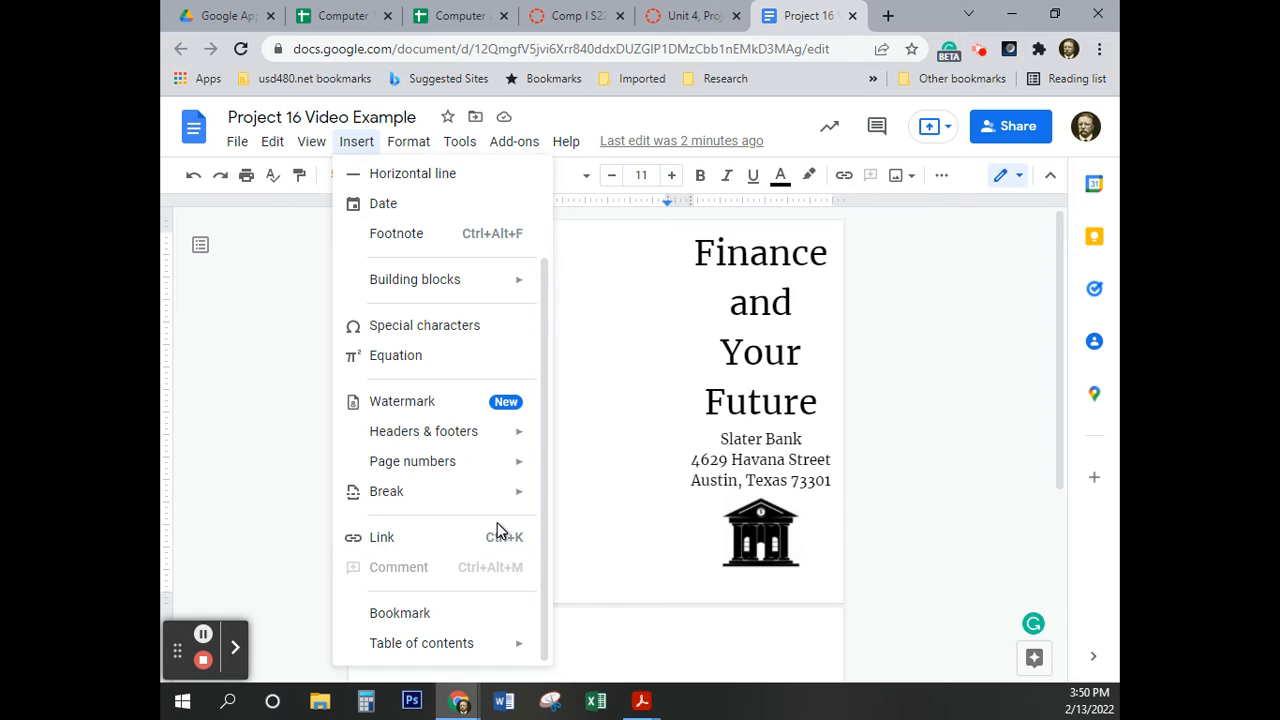
{"action": "left_click", "coordinate": [633, 457]}
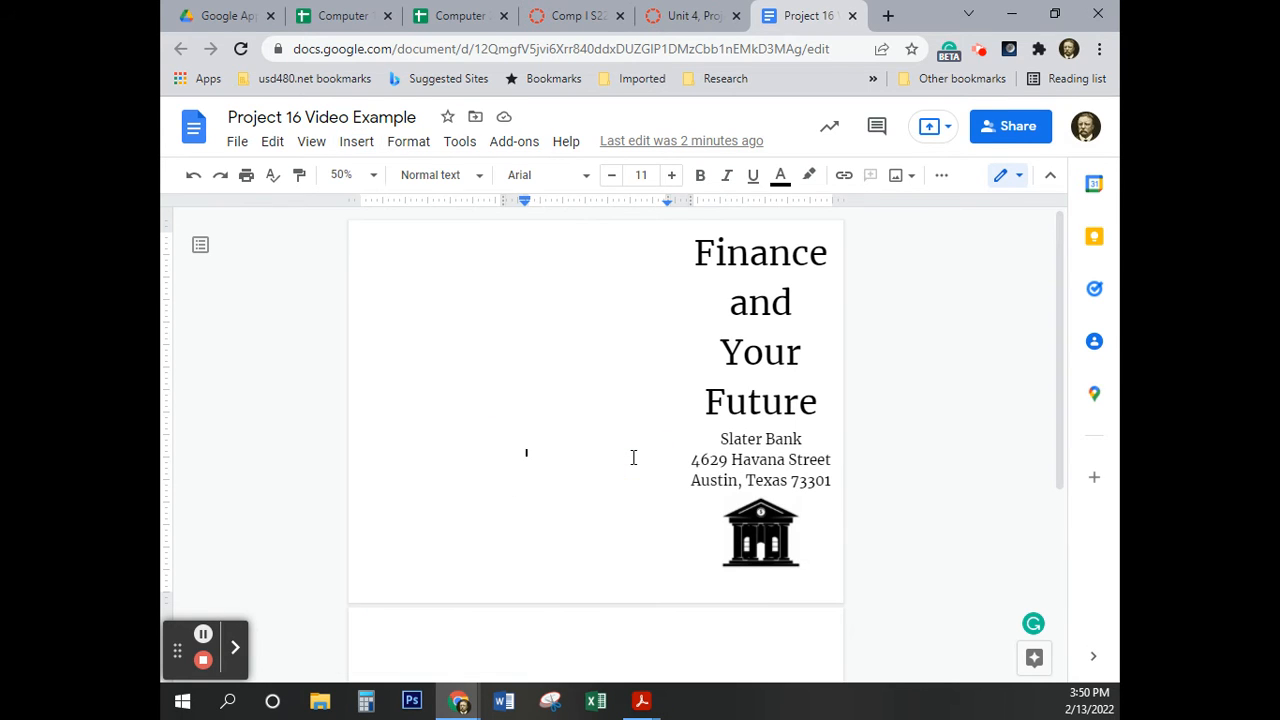
{"action": "left_click", "coordinate": [355, 145]}
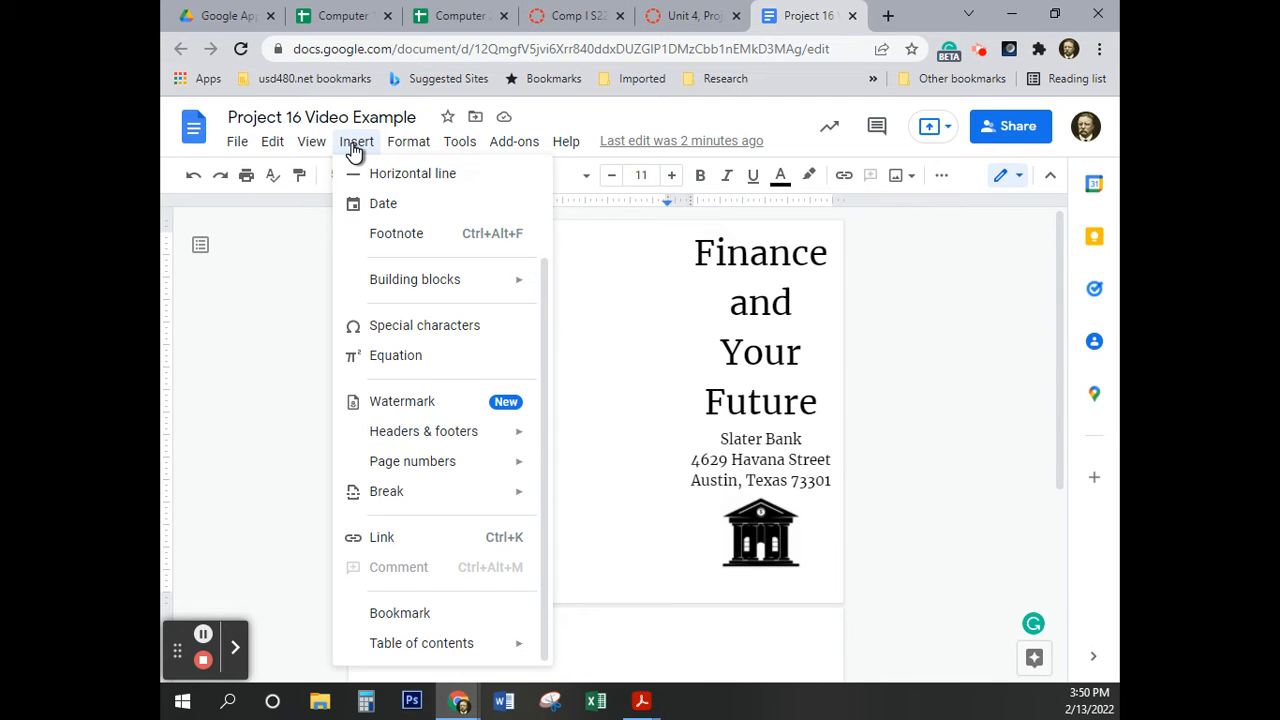
{"action": "left_click", "coordinate": [204, 637]}
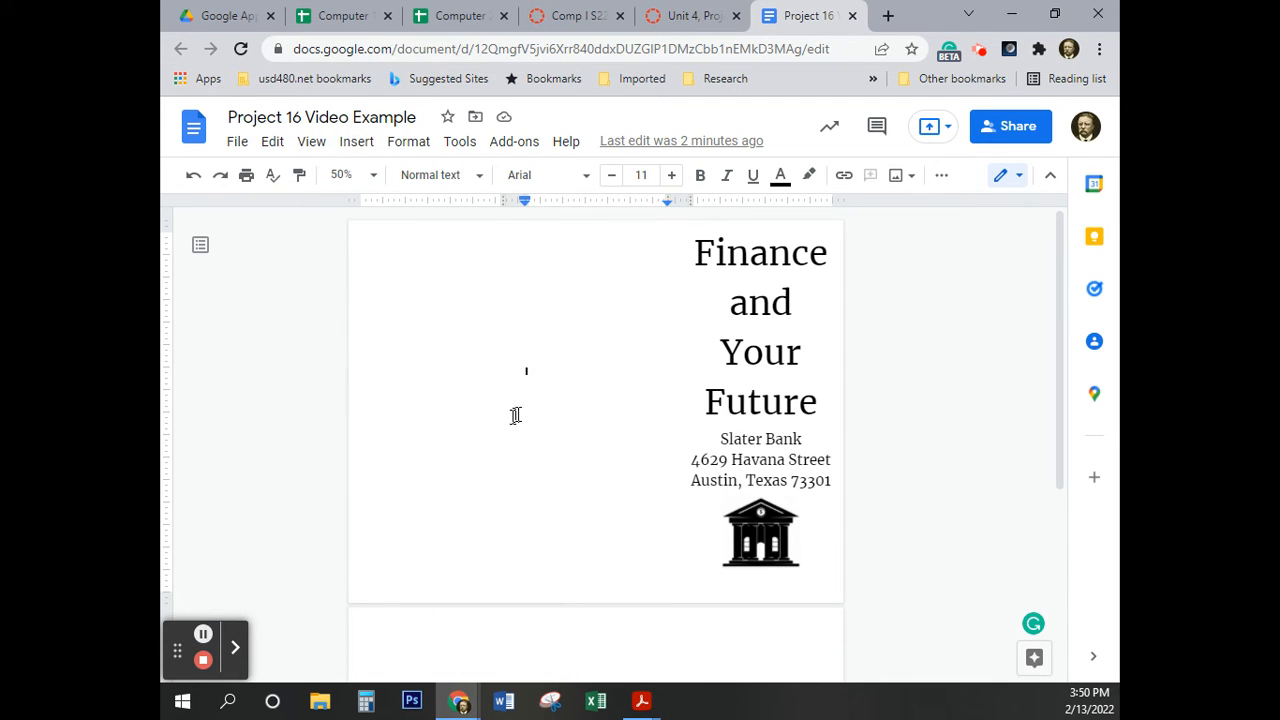
Place the insertion point in the blank middle column of the first page and open the web image search
{"action": "left_click", "coordinate": [555, 357]}
{"action": "left_click", "coordinate": [356, 141]}
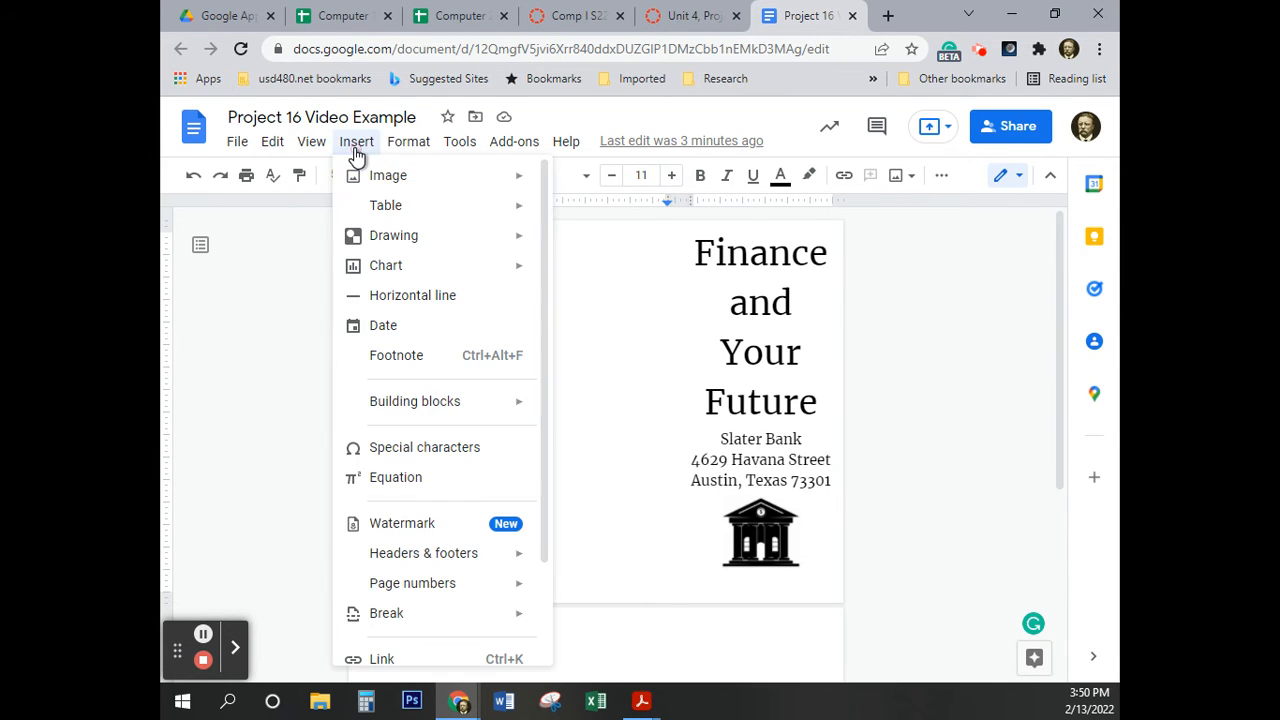
{"action": "scroll", "coordinate": [466, 317], "scroll_direction": "down", "scroll_amount": 3}
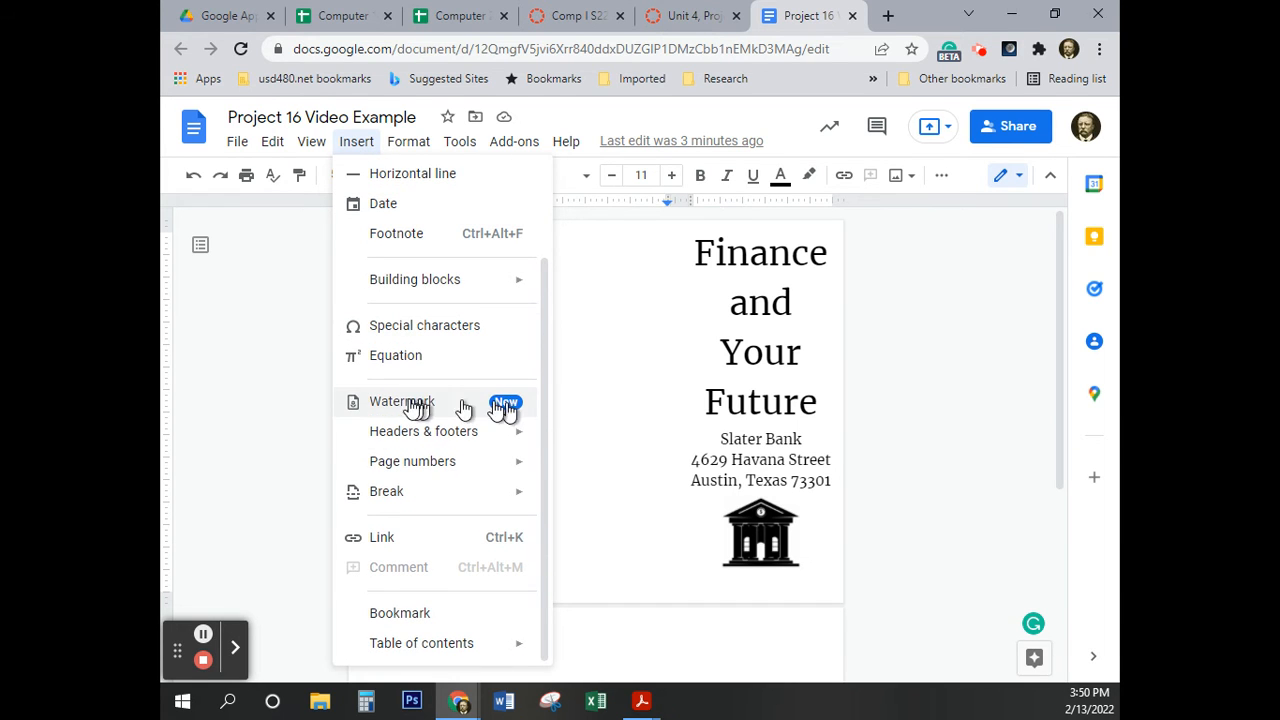
{"action": "scroll", "coordinate": [407, 404], "scroll_direction": "up", "scroll_amount": 3}
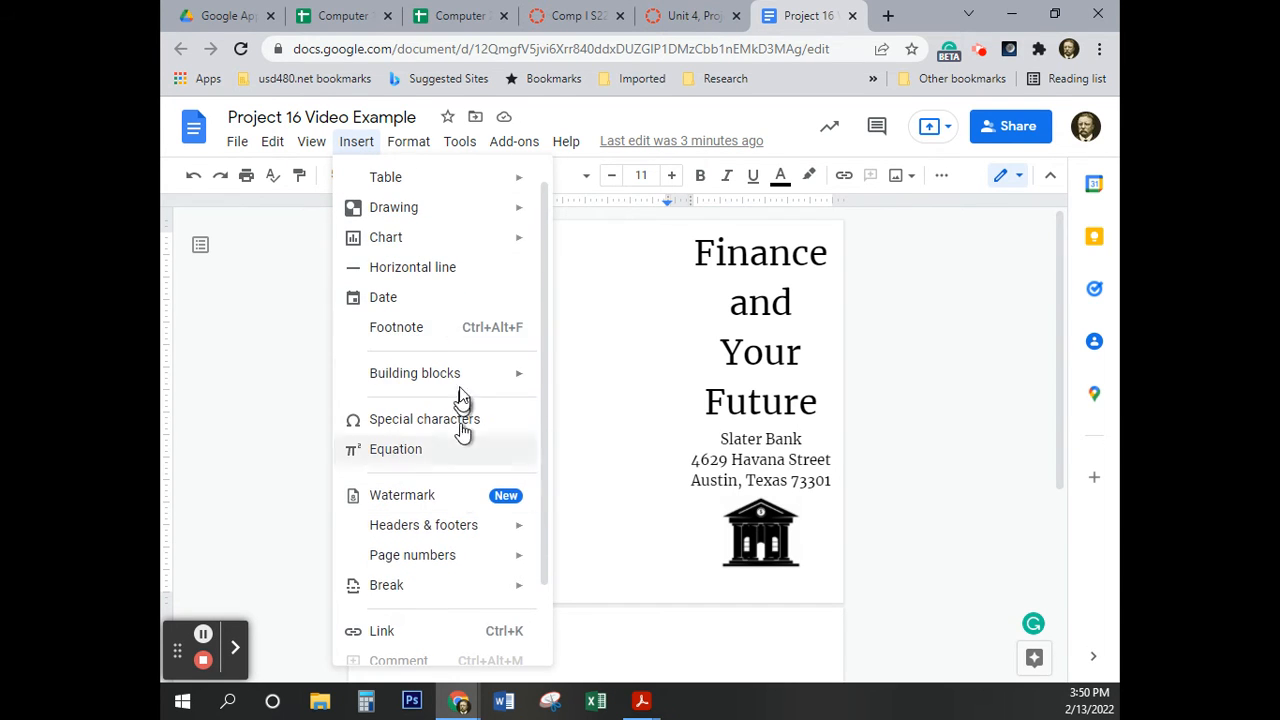
{"action": "scroll", "coordinate": [486, 337], "scroll_direction": "up", "scroll_amount": 1}
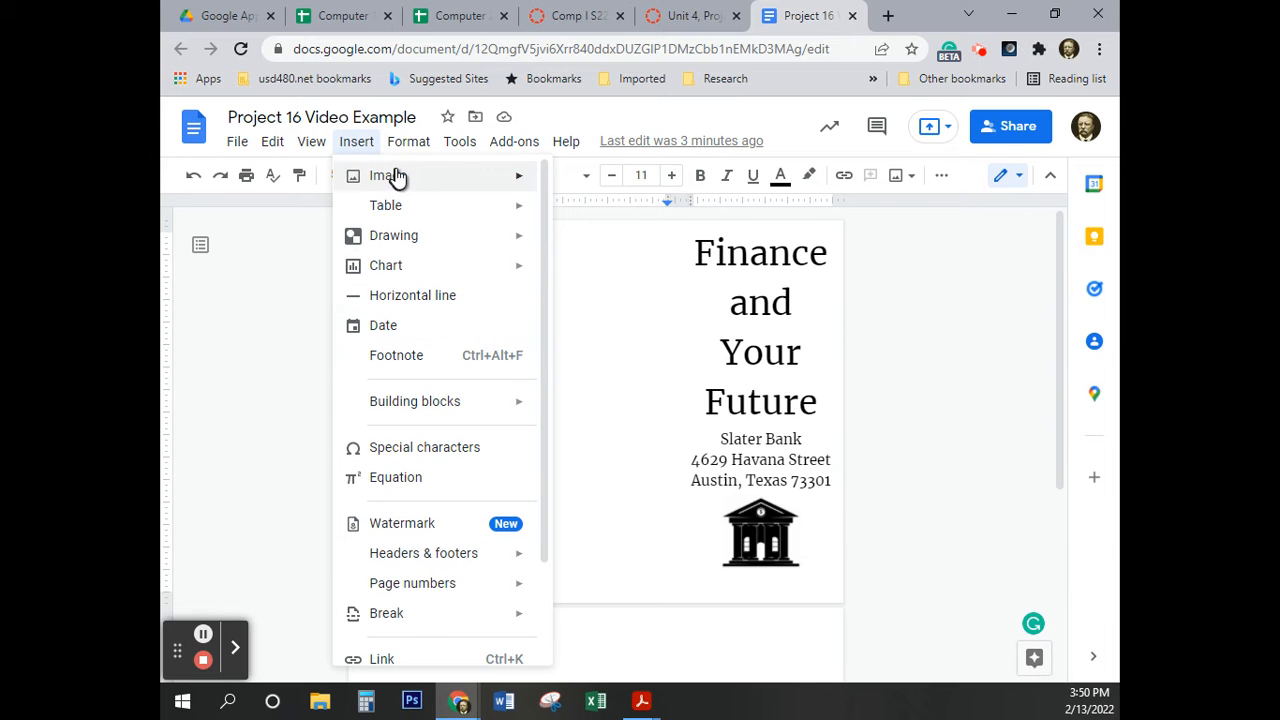
{"action": "mouse_move", "coordinate": [400, 175]}
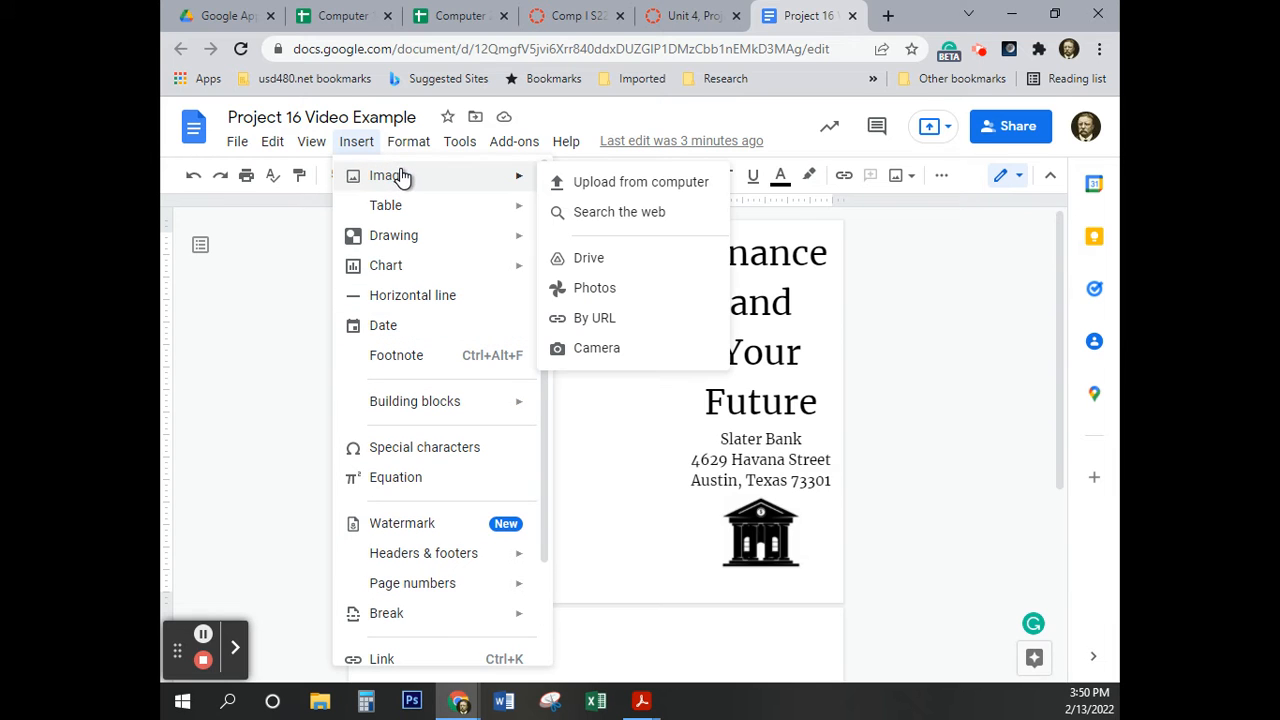
{"action": "left_click", "coordinate": [655, 212]}
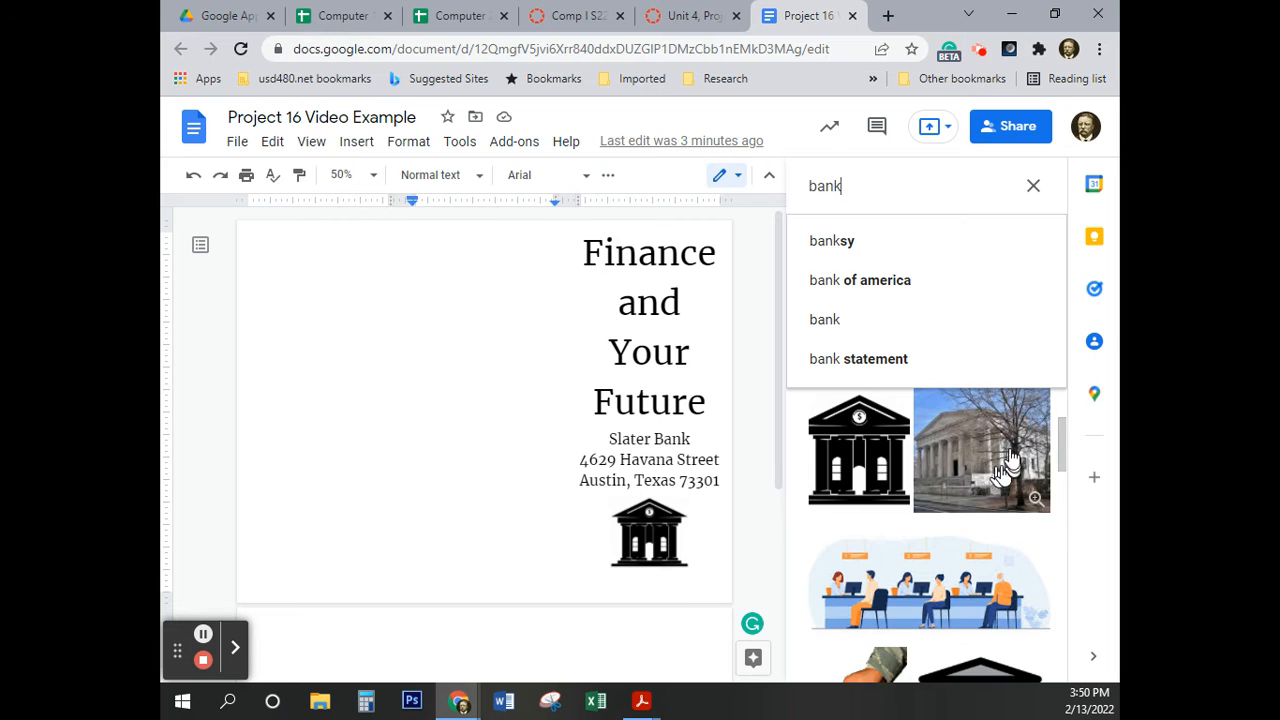
Browse the "bank" image results for a picture to use in the middle column
{"action": "scroll", "coordinate": [1006, 452], "scroll_direction": "down", "scroll_amount": 3}
{"action": "scroll", "coordinate": [1006, 455], "scroll_direction": "down", "scroll_amount": 6}
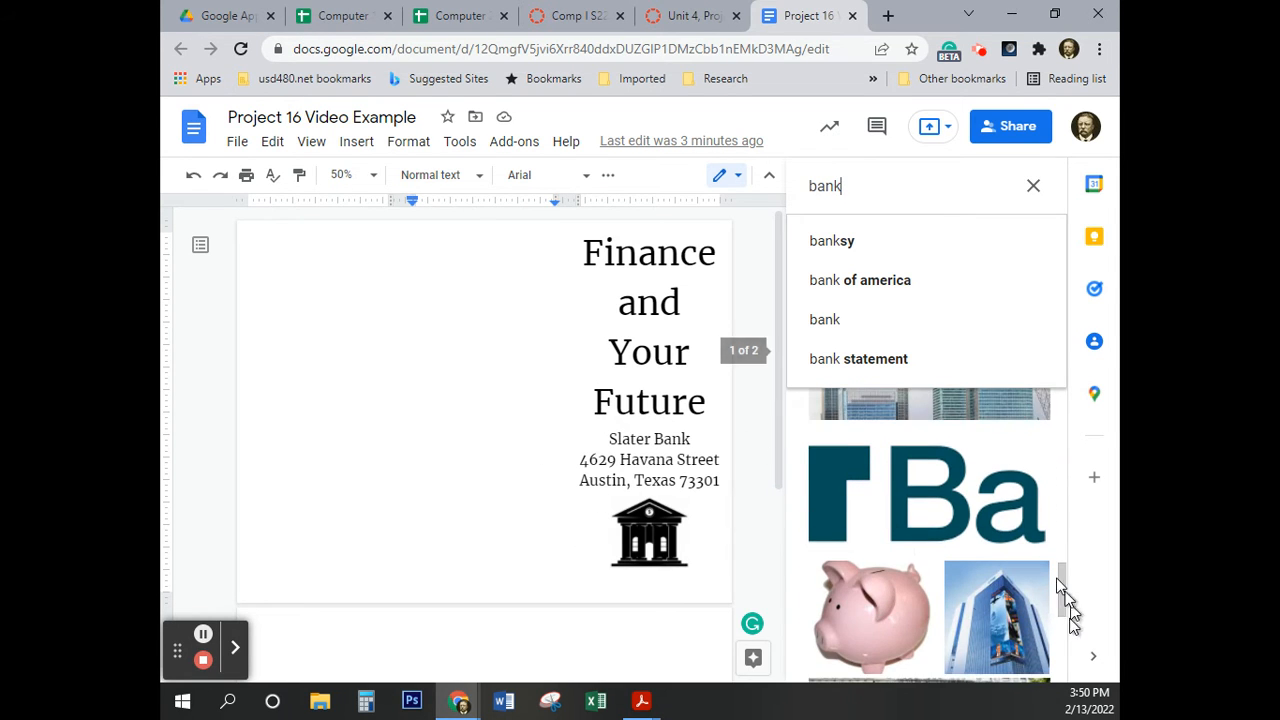
{"action": "scroll", "coordinate": [1058, 600], "scroll_direction": "down", "scroll_amount": 3}
{"action": "scroll", "coordinate": [978, 578], "scroll_direction": "down", "scroll_amount": 10}
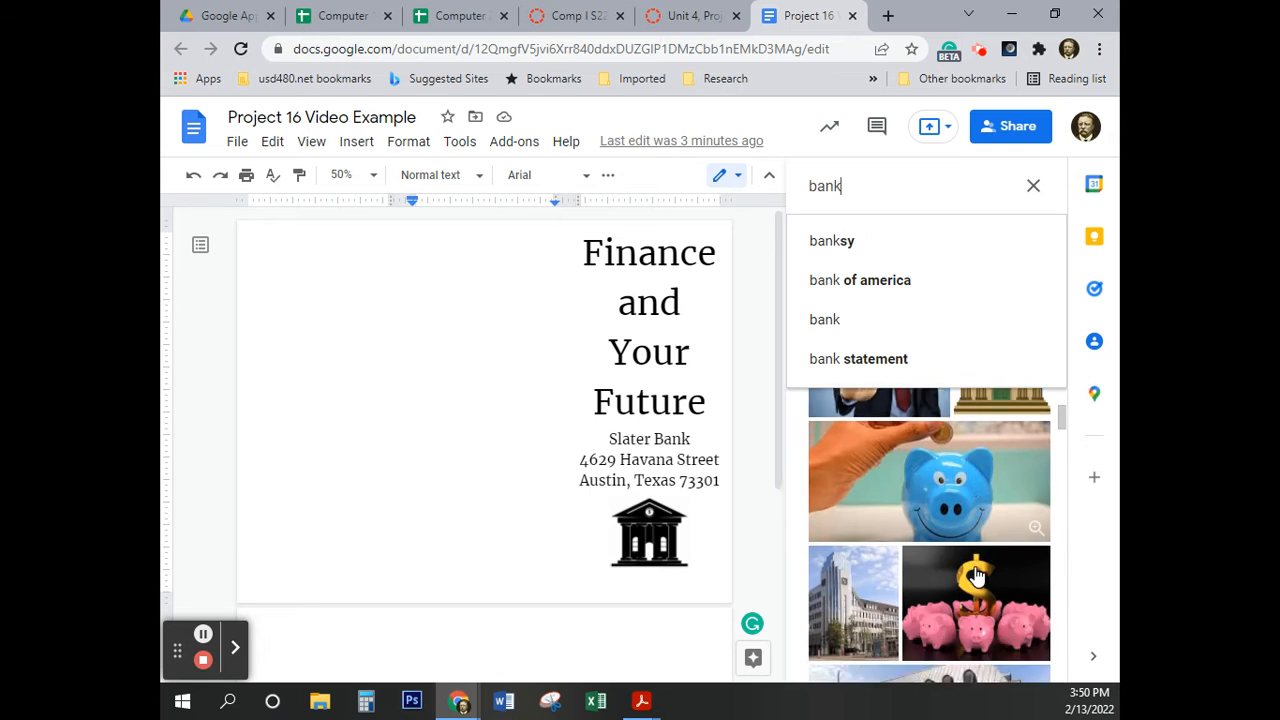
{"action": "scroll", "coordinate": [978, 578], "scroll_direction": "down", "scroll_amount": 10}
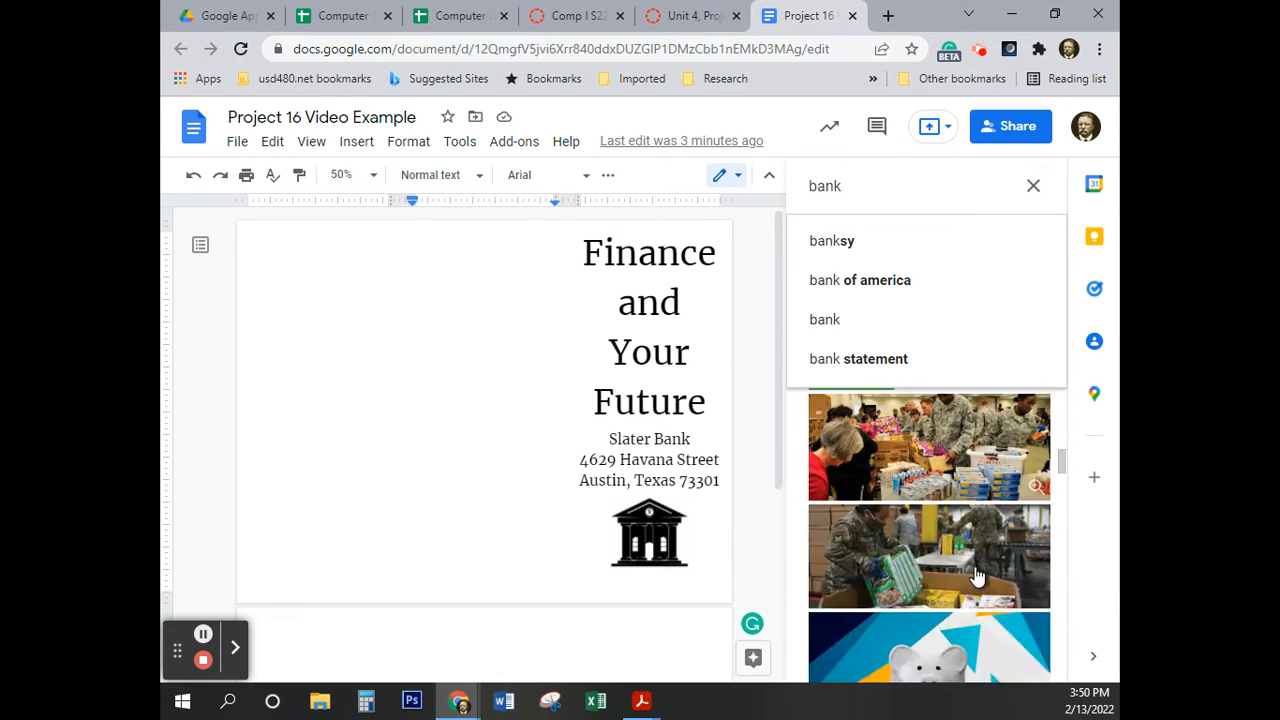
{"action": "scroll", "coordinate": [978, 578], "scroll_direction": "down", "scroll_amount": 10}
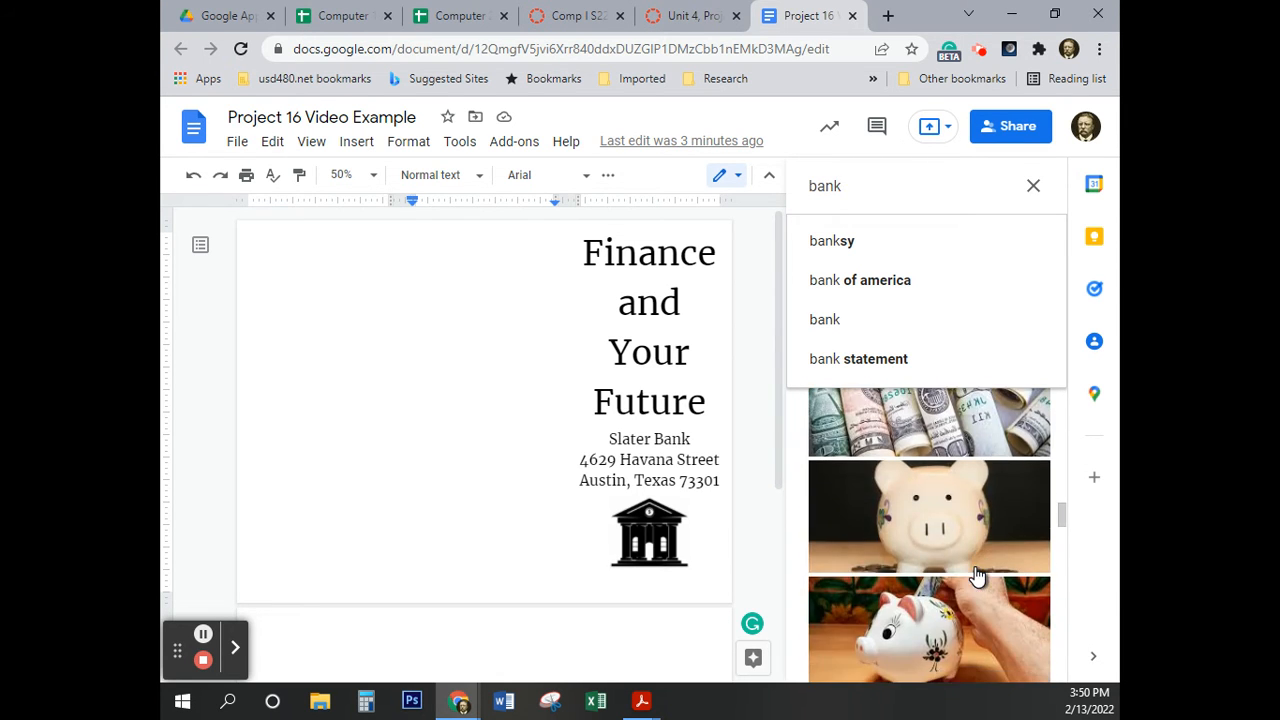
{"action": "scroll", "coordinate": [978, 578], "scroll_direction": "down", "scroll_amount": 10}
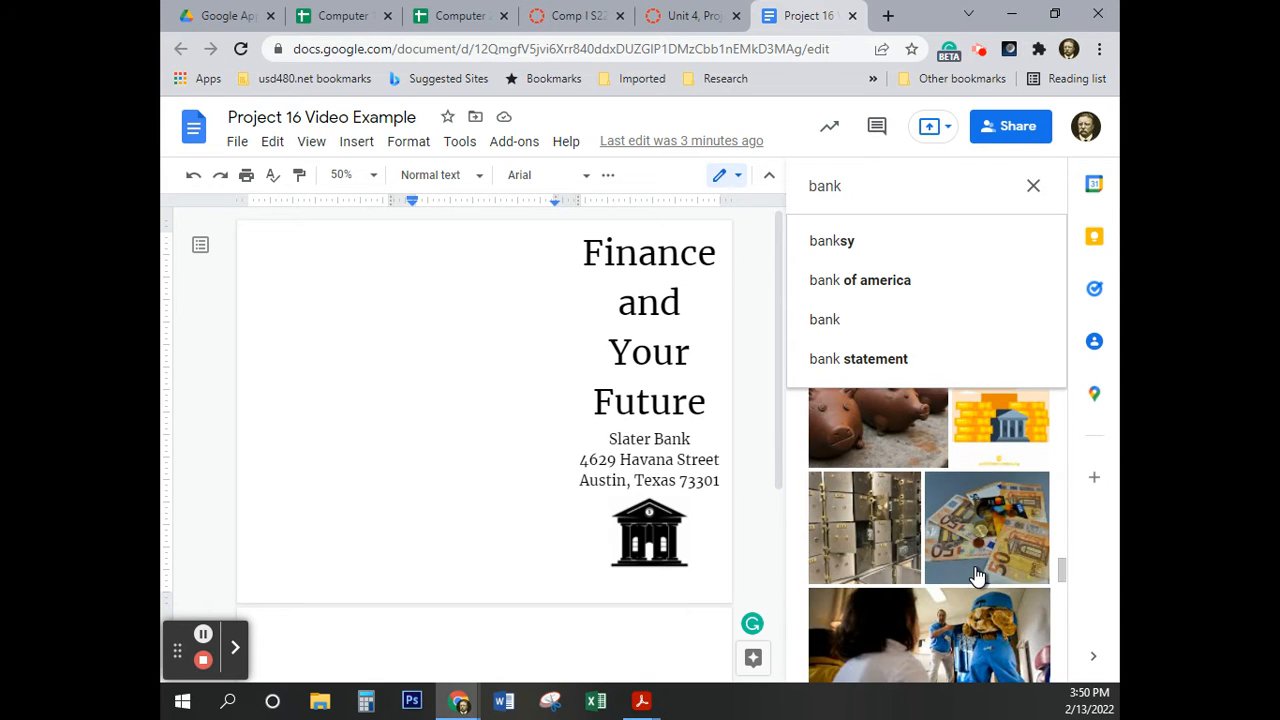
{"action": "scroll", "coordinate": [978, 578], "scroll_direction": "up", "scroll_amount": 10}
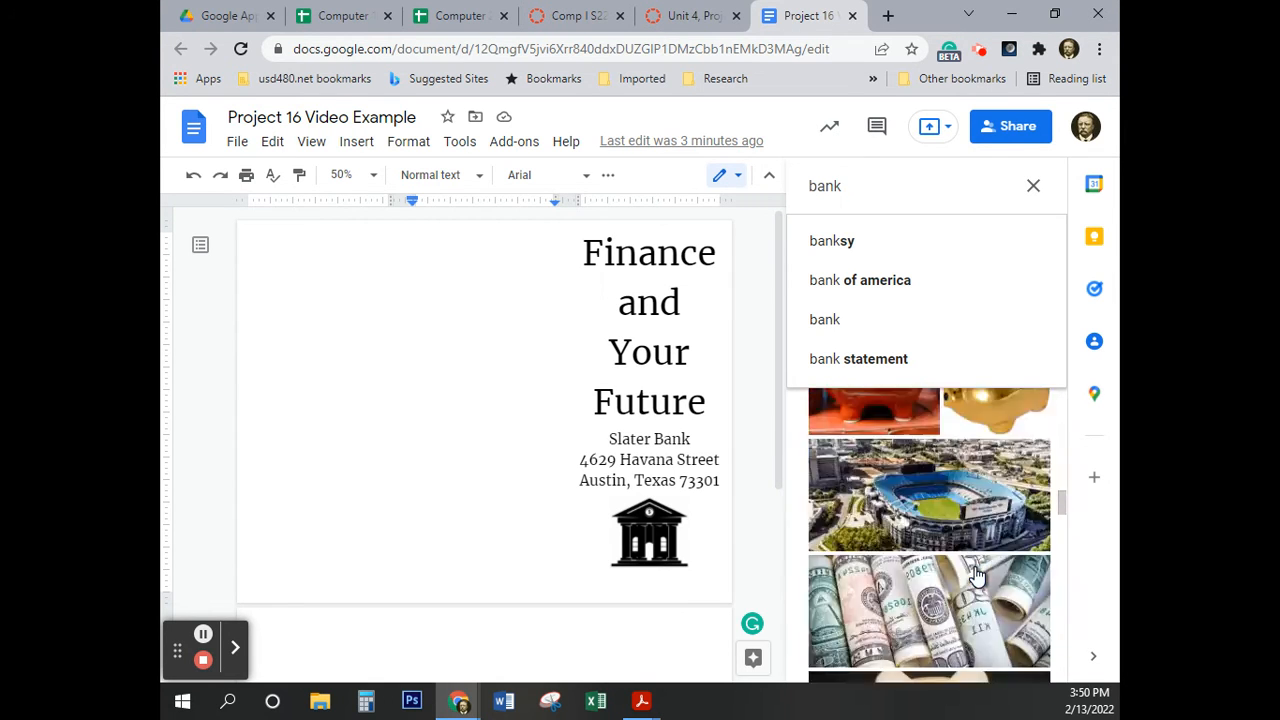
{"action": "scroll", "coordinate": [978, 578], "scroll_direction": "up", "scroll_amount": 5}
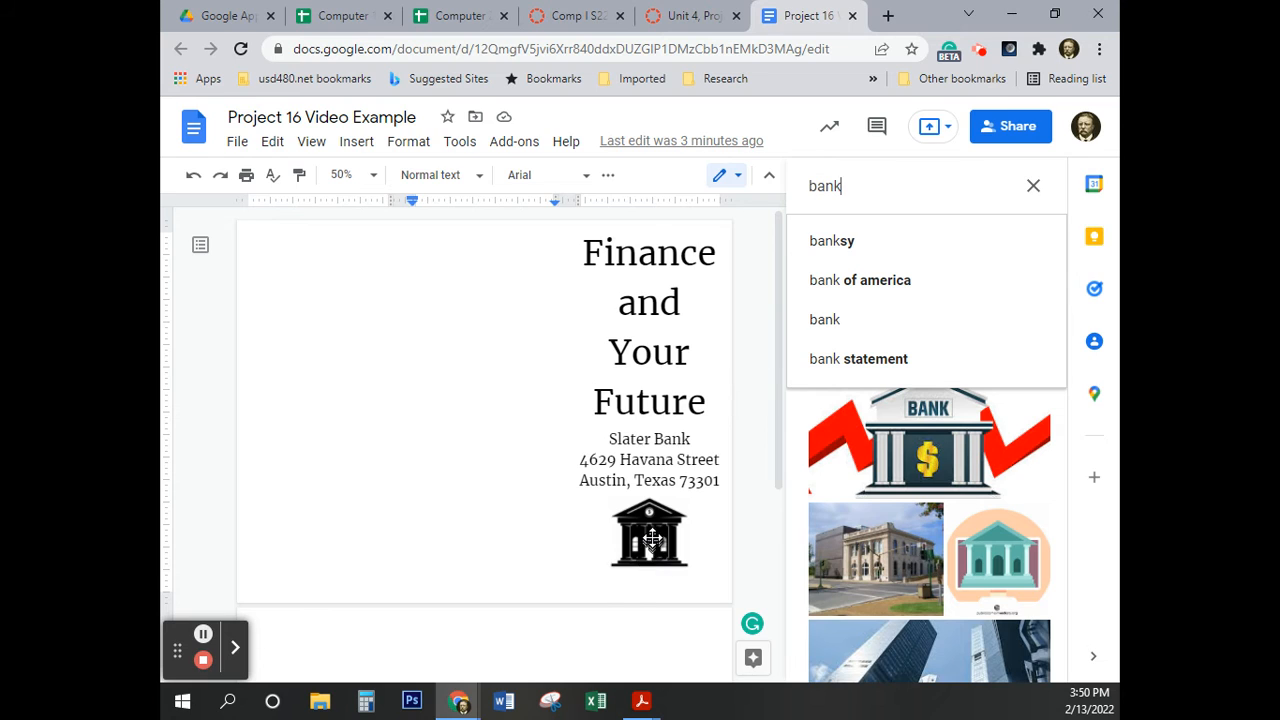
Try inserting the illustration of a man beside a phone while the bank building image is selected, and undo the insertion
{"action": "left_click", "coordinate": [652, 540]}
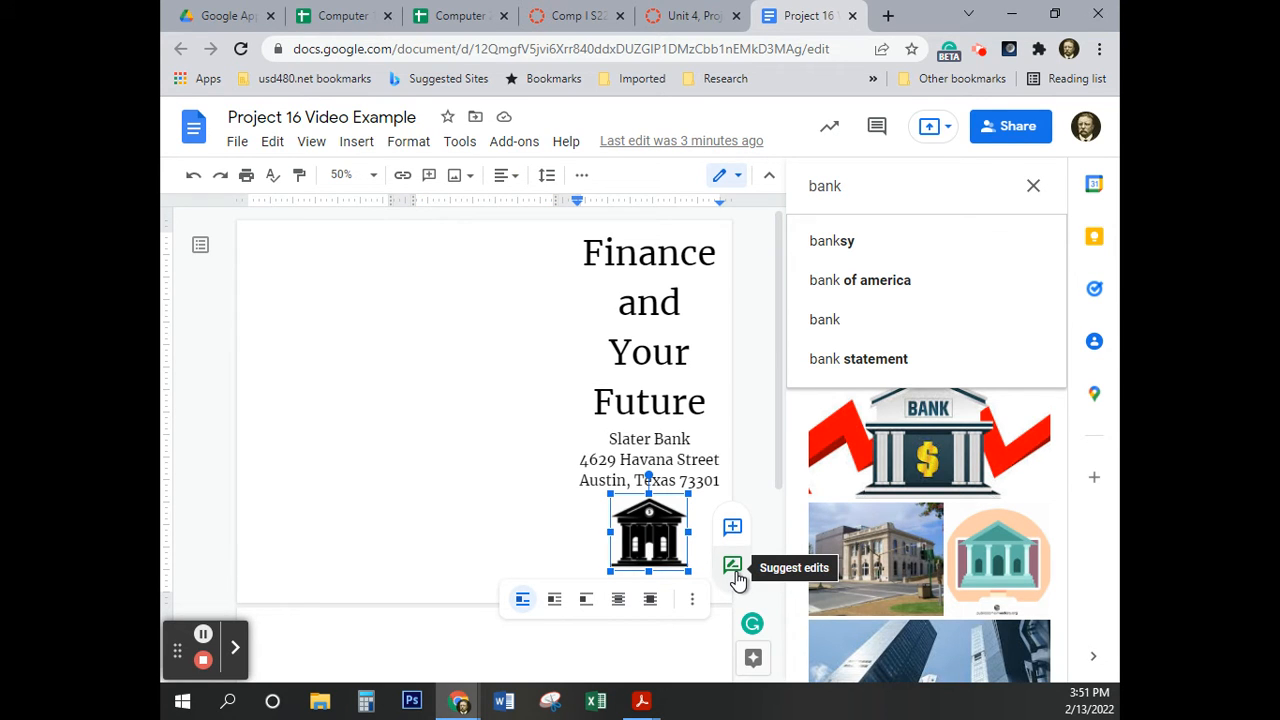
{"action": "left_click", "coordinate": [1059, 517]}
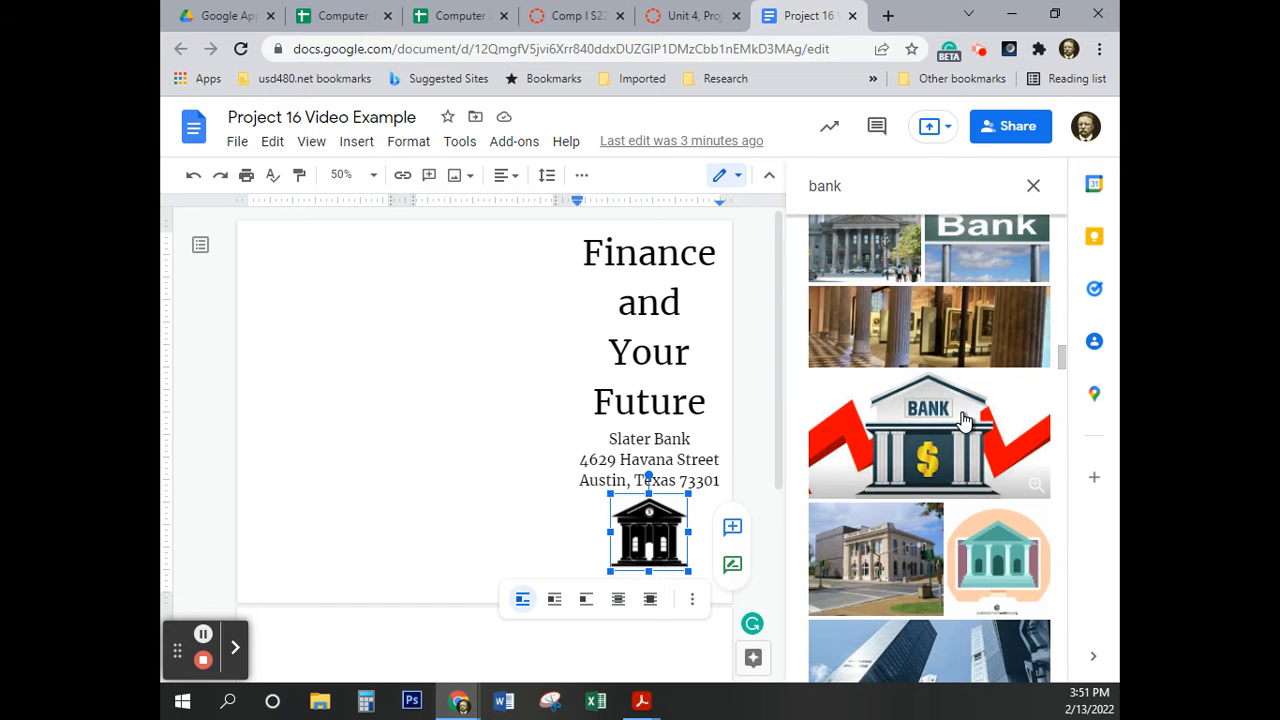
{"action": "scroll", "coordinate": [963, 420], "scroll_direction": "up", "scroll_amount": 5}
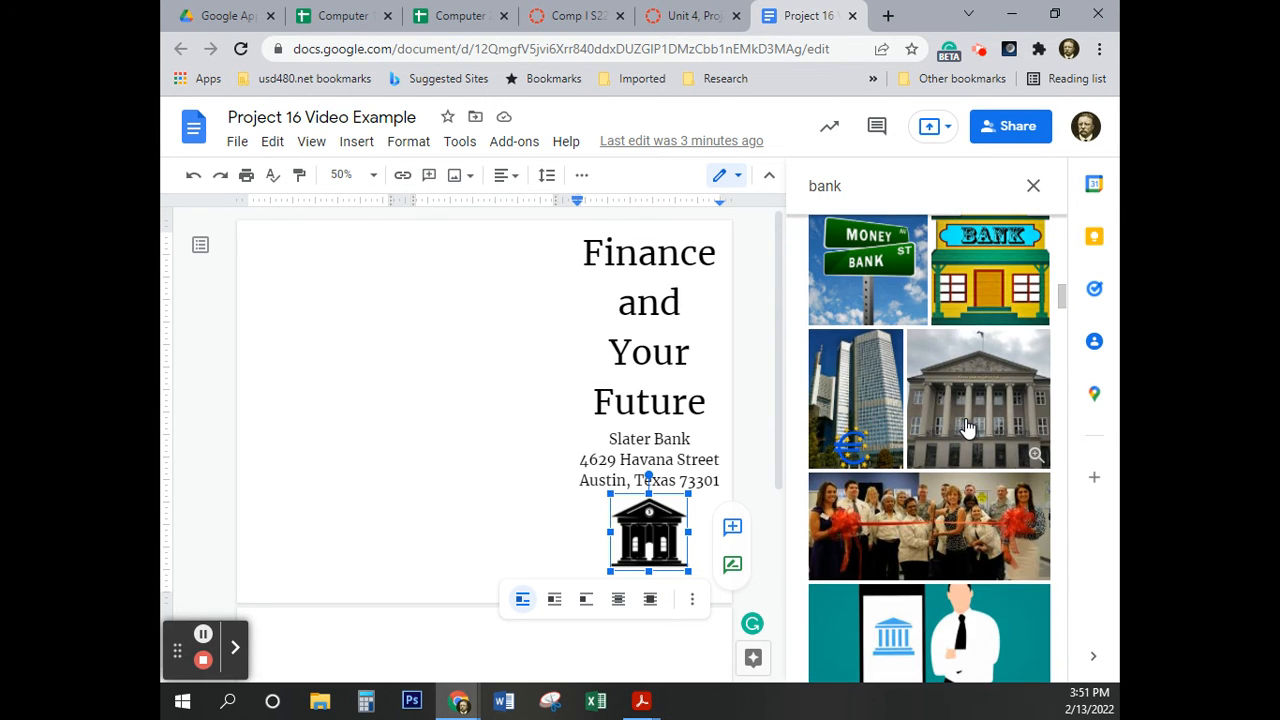
{"action": "scroll", "coordinate": [966, 428], "scroll_direction": "down", "scroll_amount": 3}
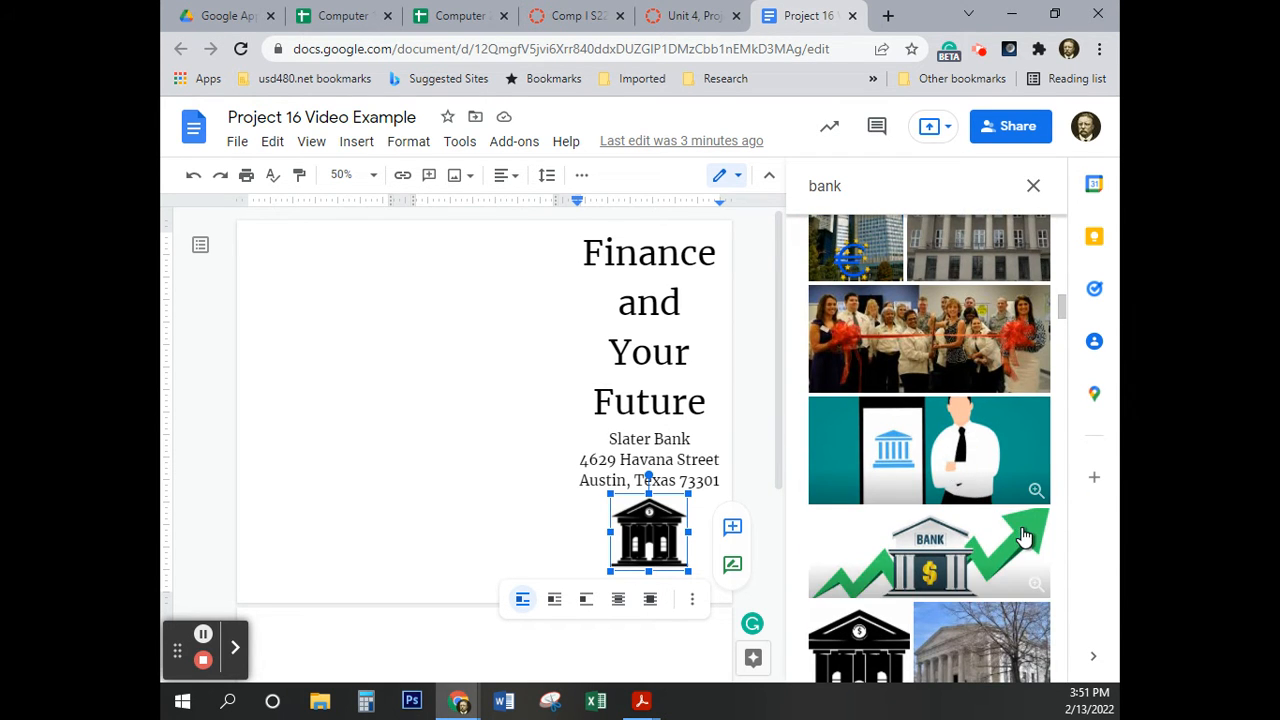
{"action": "left_click", "coordinate": [1020, 490]}
{"action": "left_click", "coordinate": [1018, 660]}
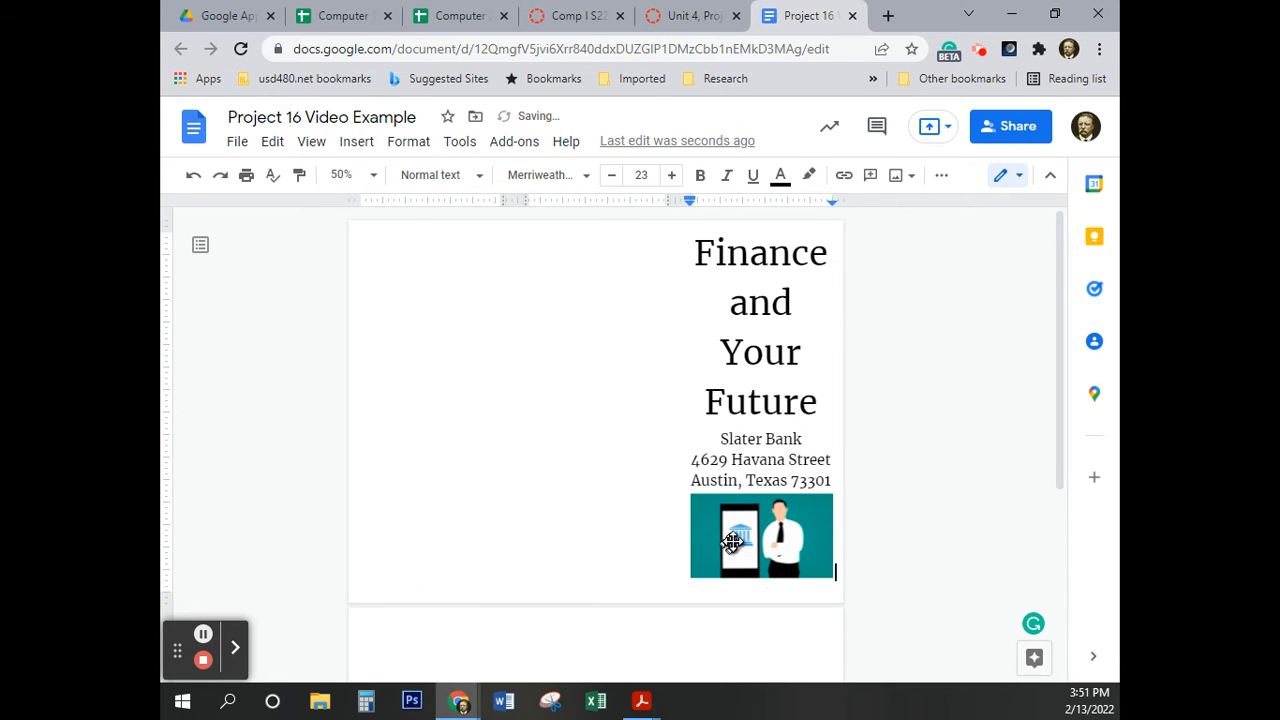
{"action": "key", "text": "ctrl+z"}
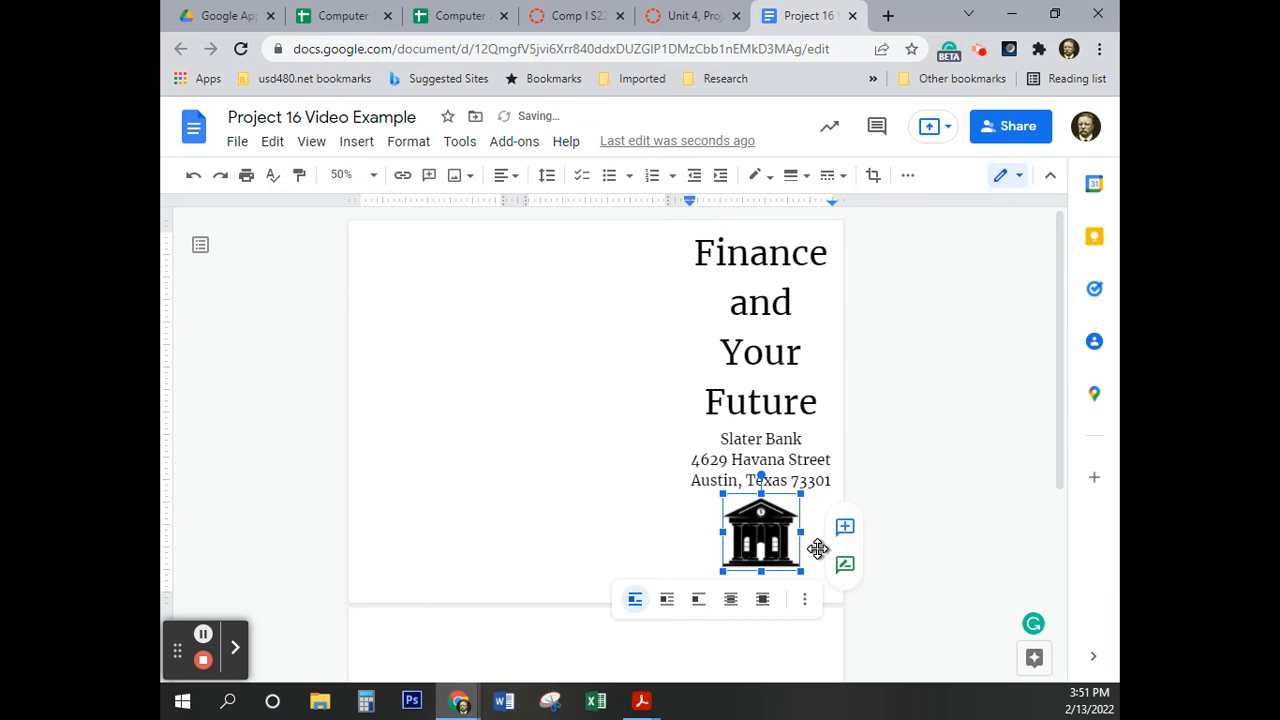
Insert the teal illustration of a man beside a phone from the "bank" web image results into the middle column
{"action": "left_click", "coordinate": [540, 300]}
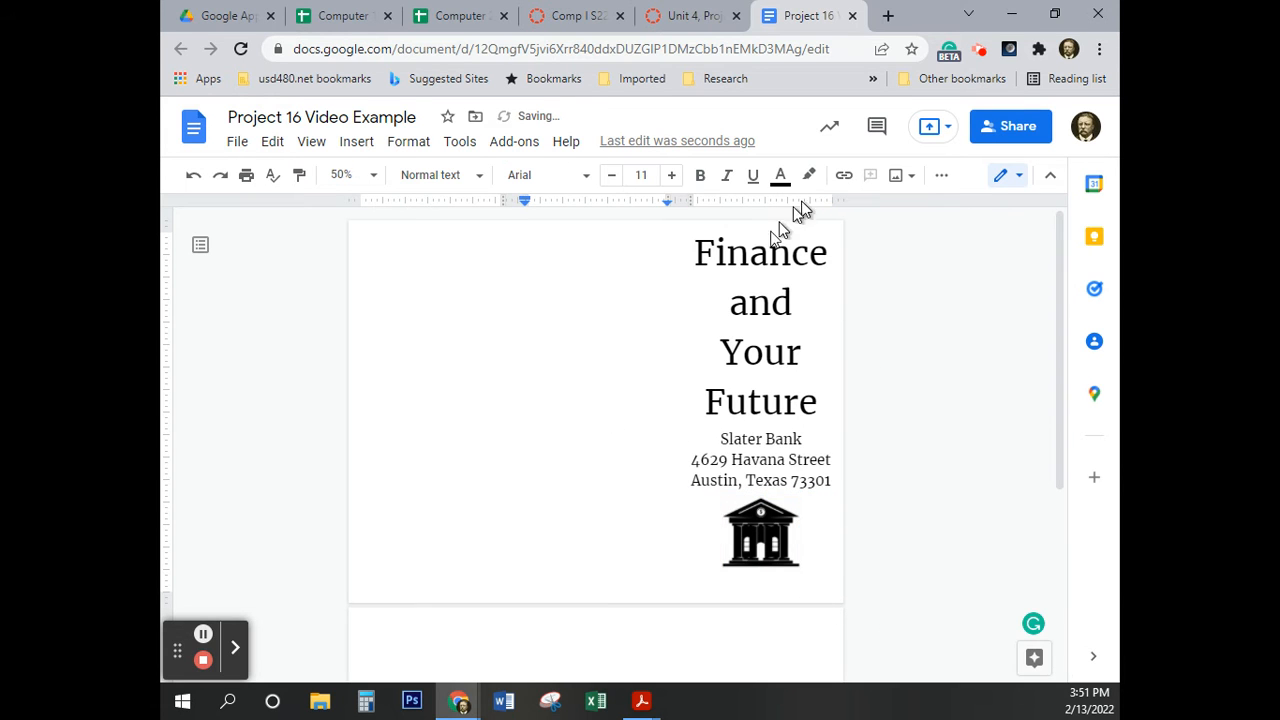
{"action": "left_click", "coordinate": [355, 143]}
{"action": "mouse_move", "coordinate": [437, 179]}
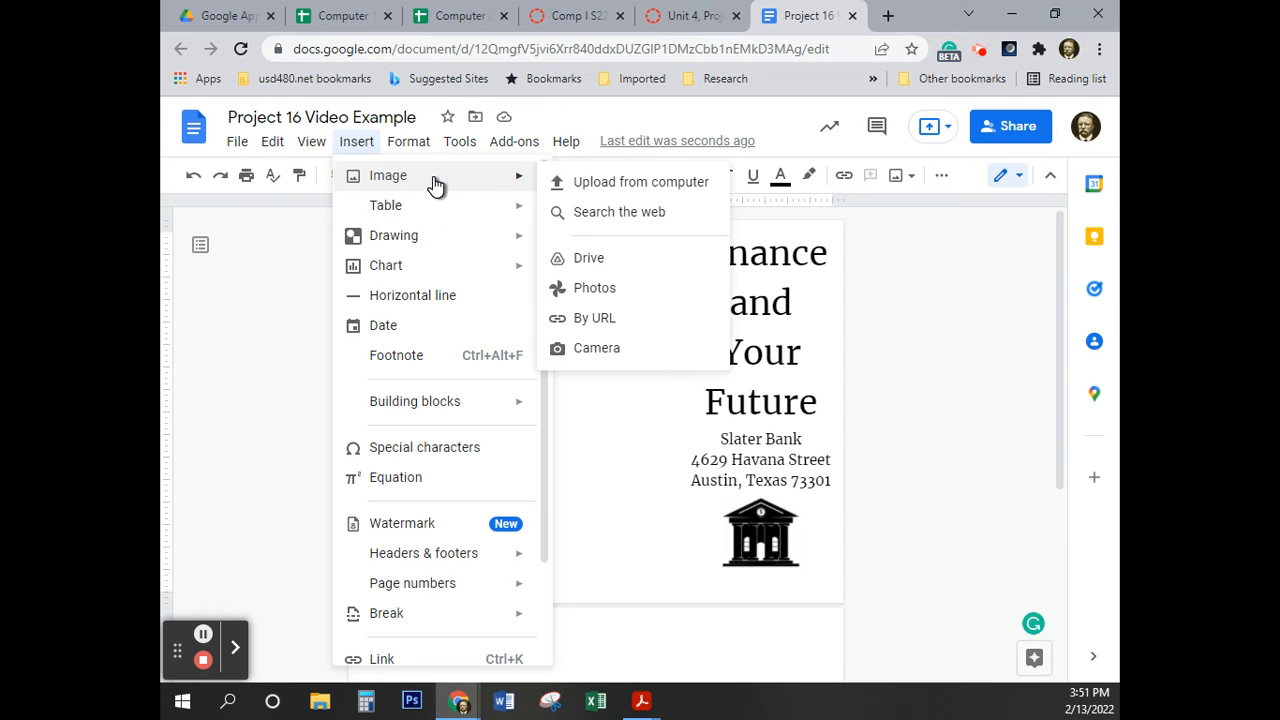
{"action": "left_click", "coordinate": [641, 215]}
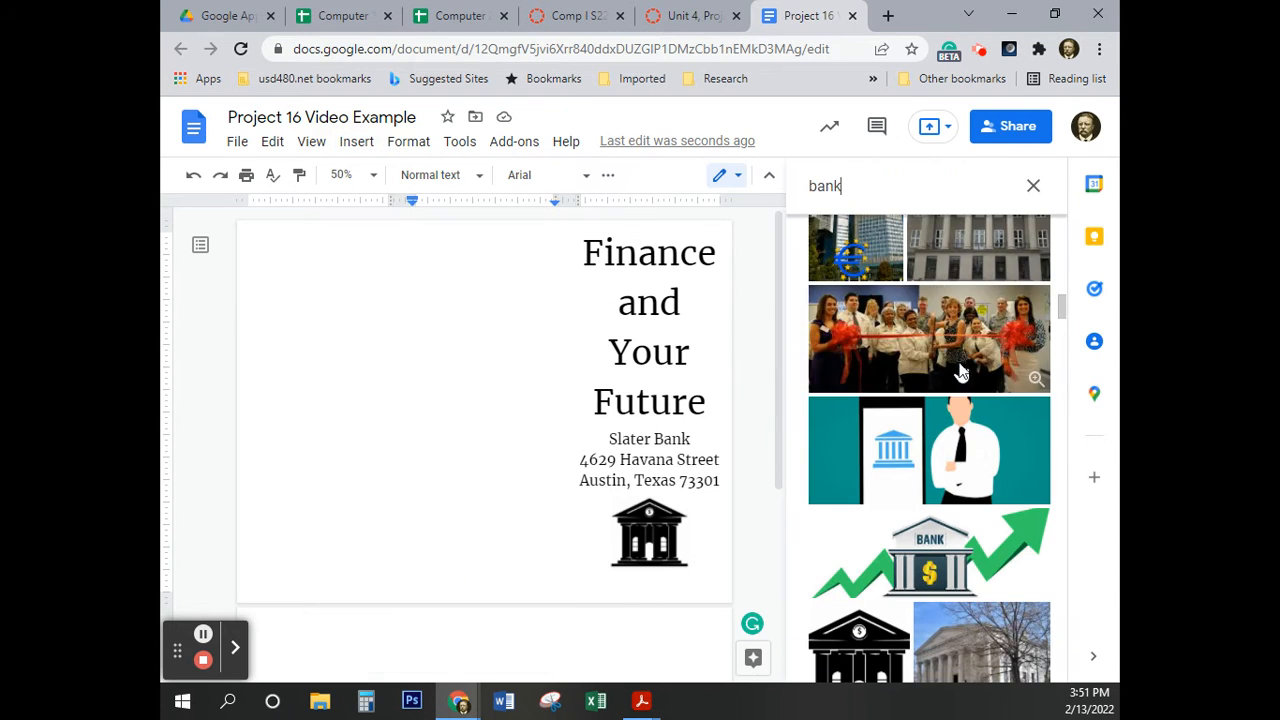
{"action": "left_click", "coordinate": [935, 485]}
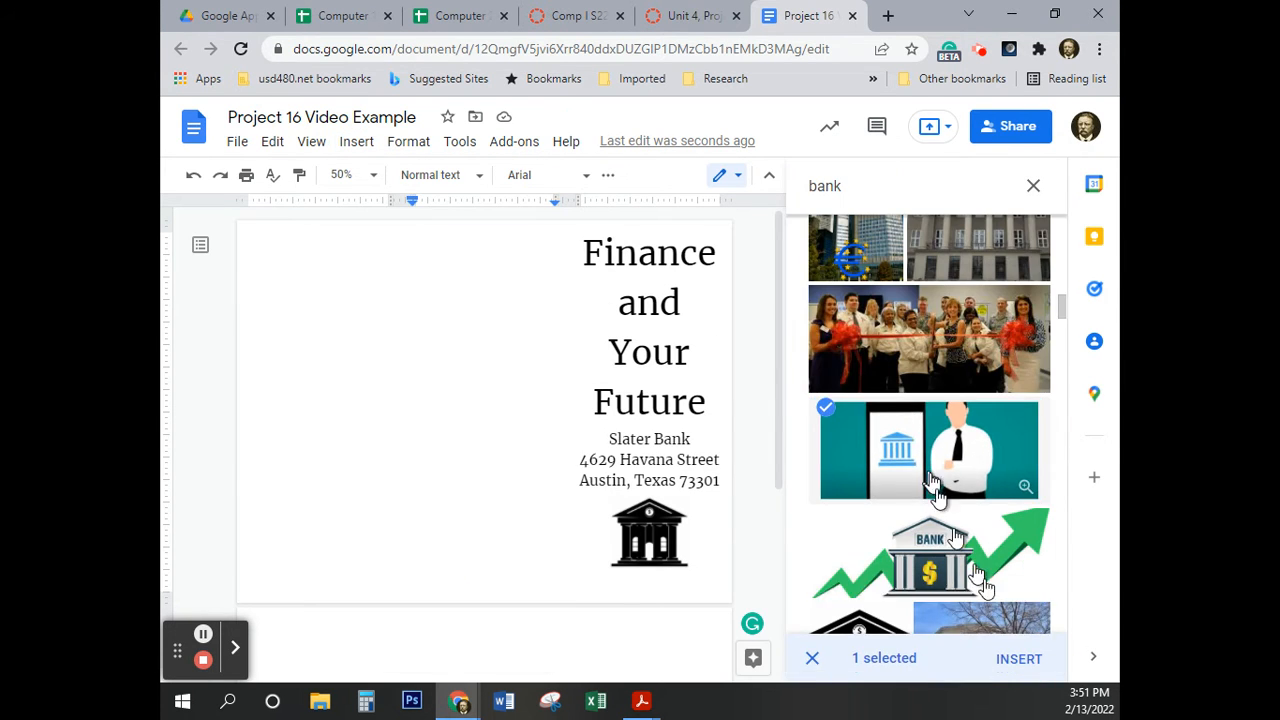
{"action": "left_click", "coordinate": [1020, 659]}
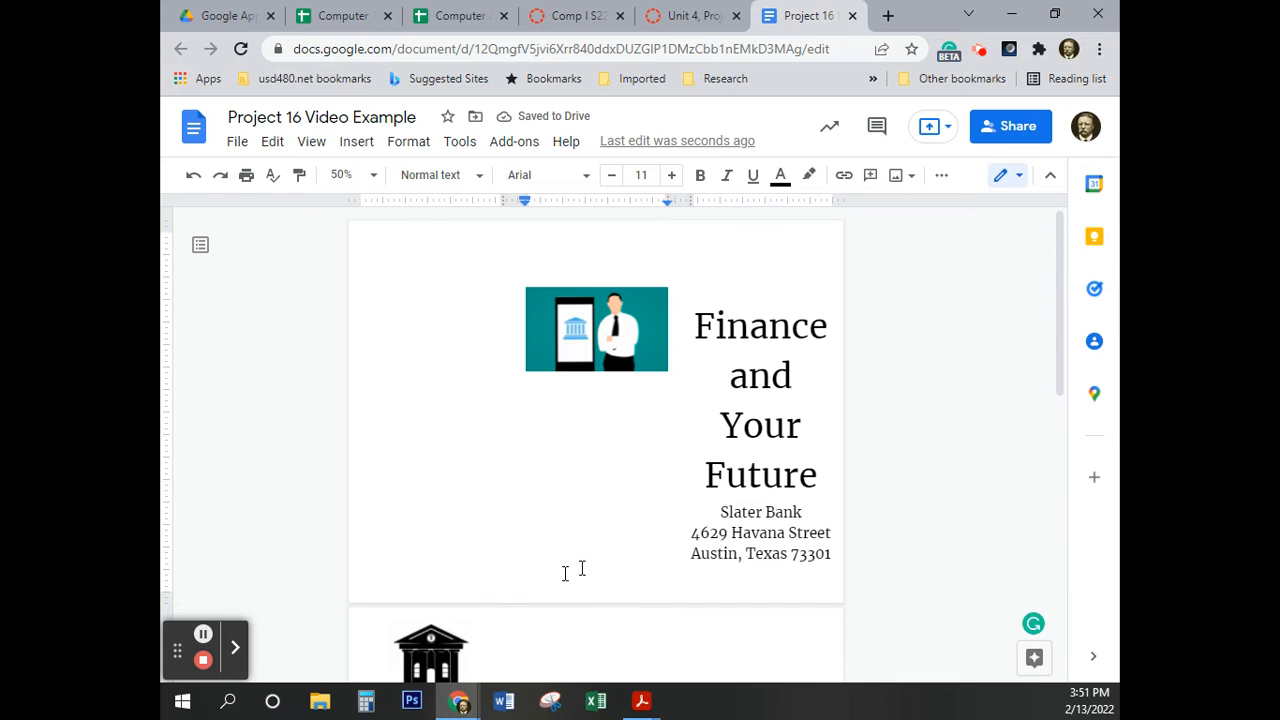
Delete the empty lines above the "Finance and Your Future" title in the third column
{"action": "left_click", "coordinate": [755, 266]}
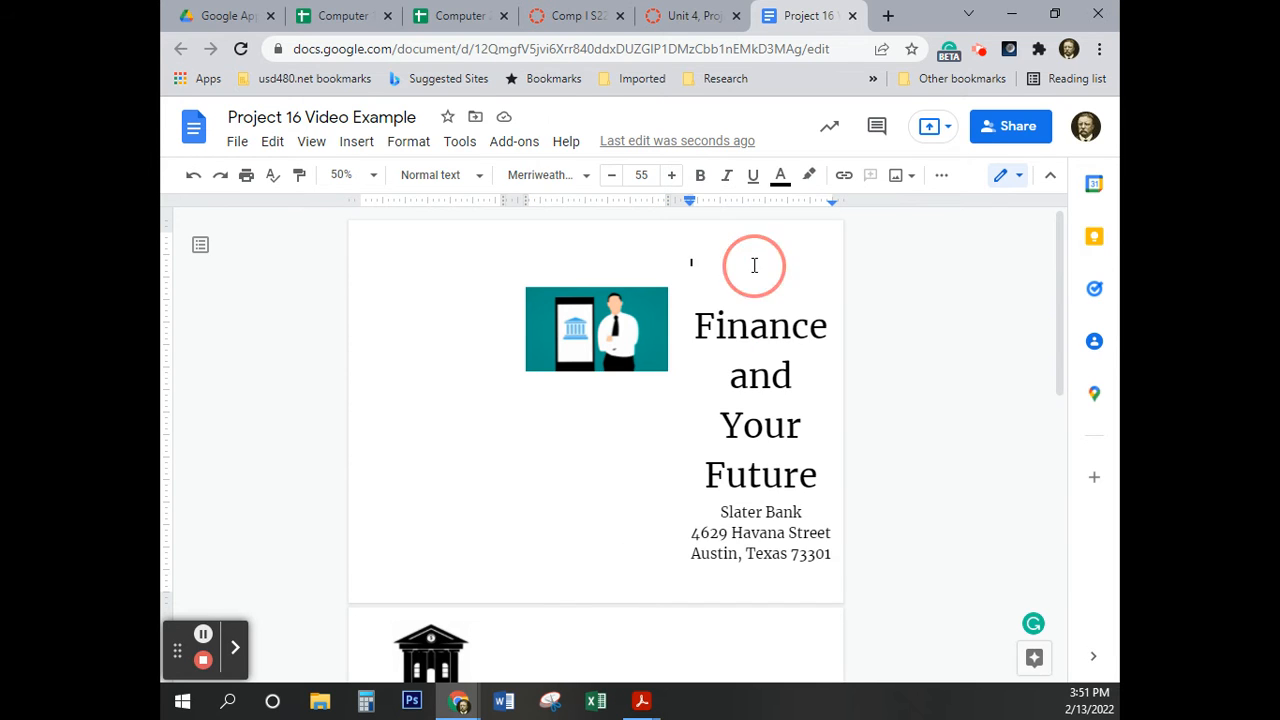
{"action": "left_click", "coordinate": [692, 318]}
{"action": "key", "text": "ctrl+shift+l"}
{"action": "key", "text": "BackSpace"}
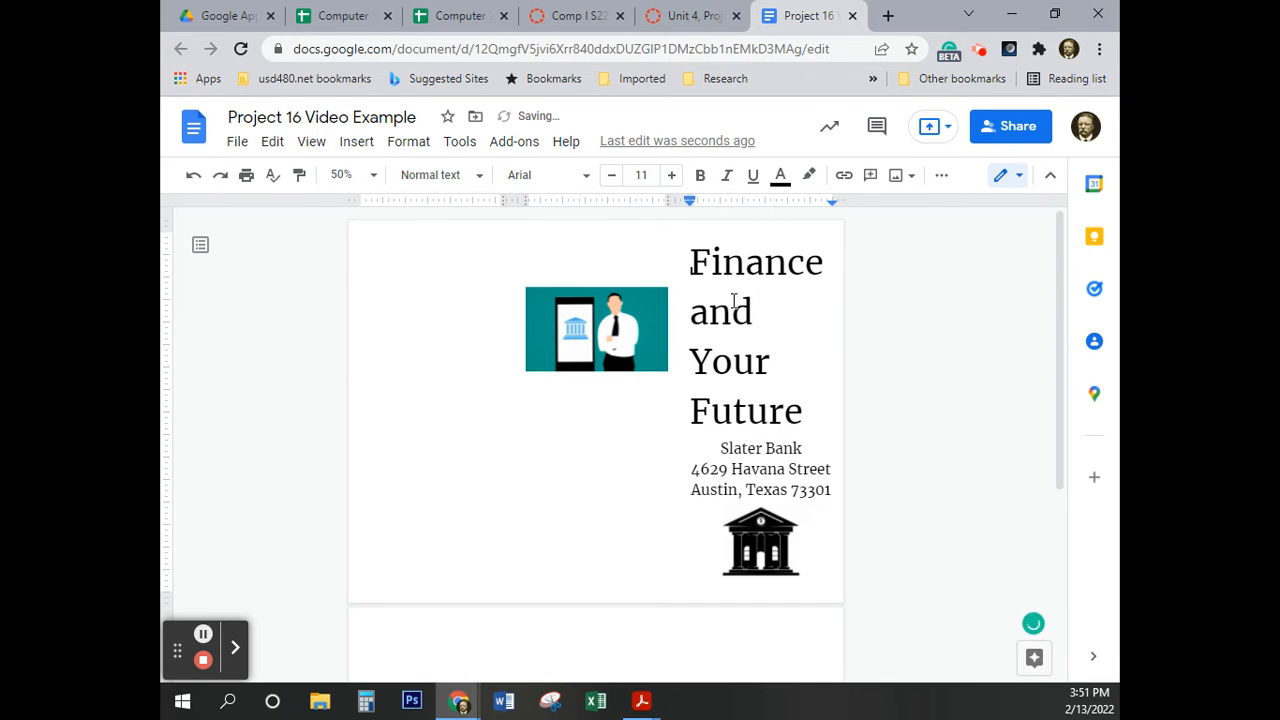
{"action": "key", "text": "BackSpace"}
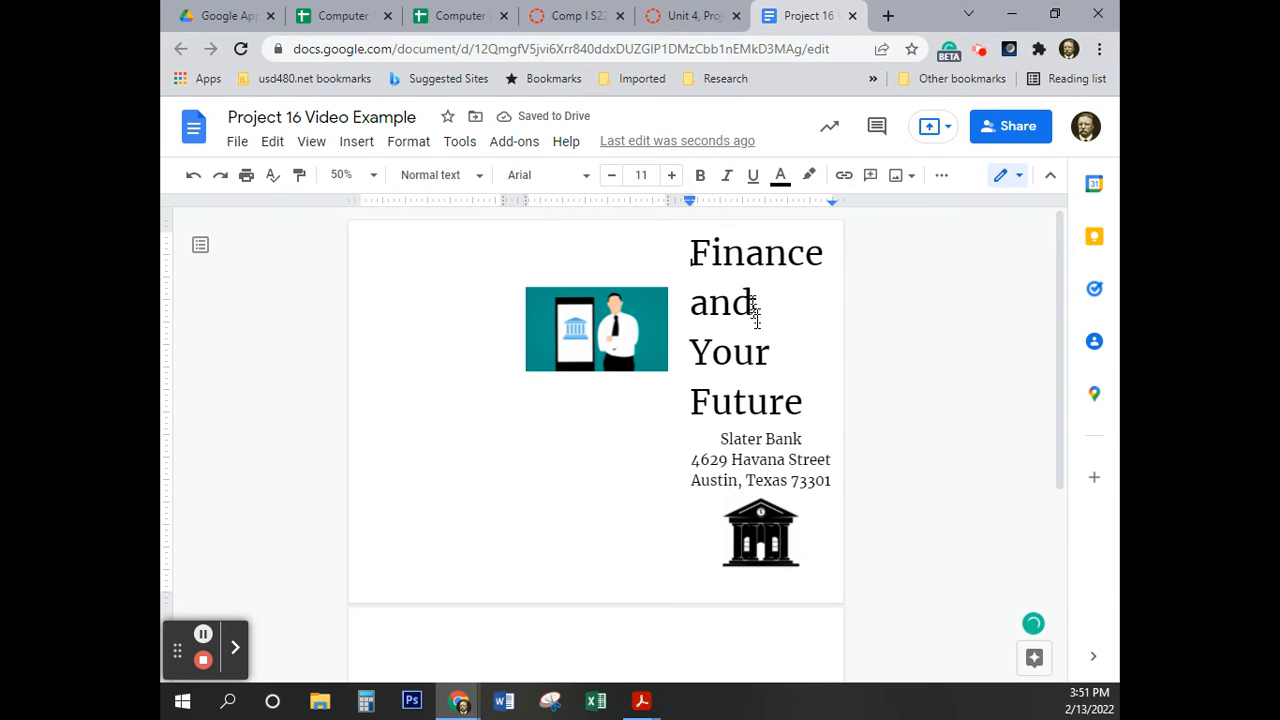
Center the "Finance and Your Future" title in the third column
{"action": "left_click_drag", "start_coordinate": [805, 405], "coordinate": [690, 250]}
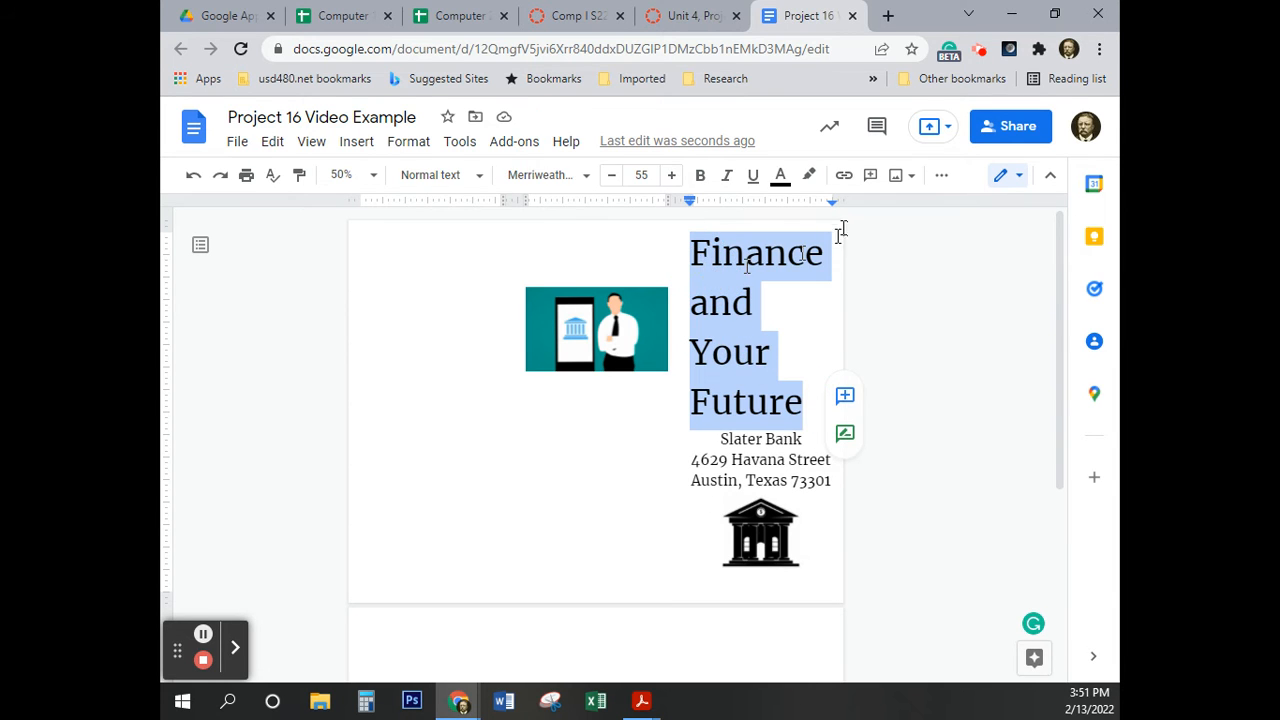
{"action": "left_click", "coordinate": [941, 175]}
{"action": "left_click", "coordinate": [646, 210]}
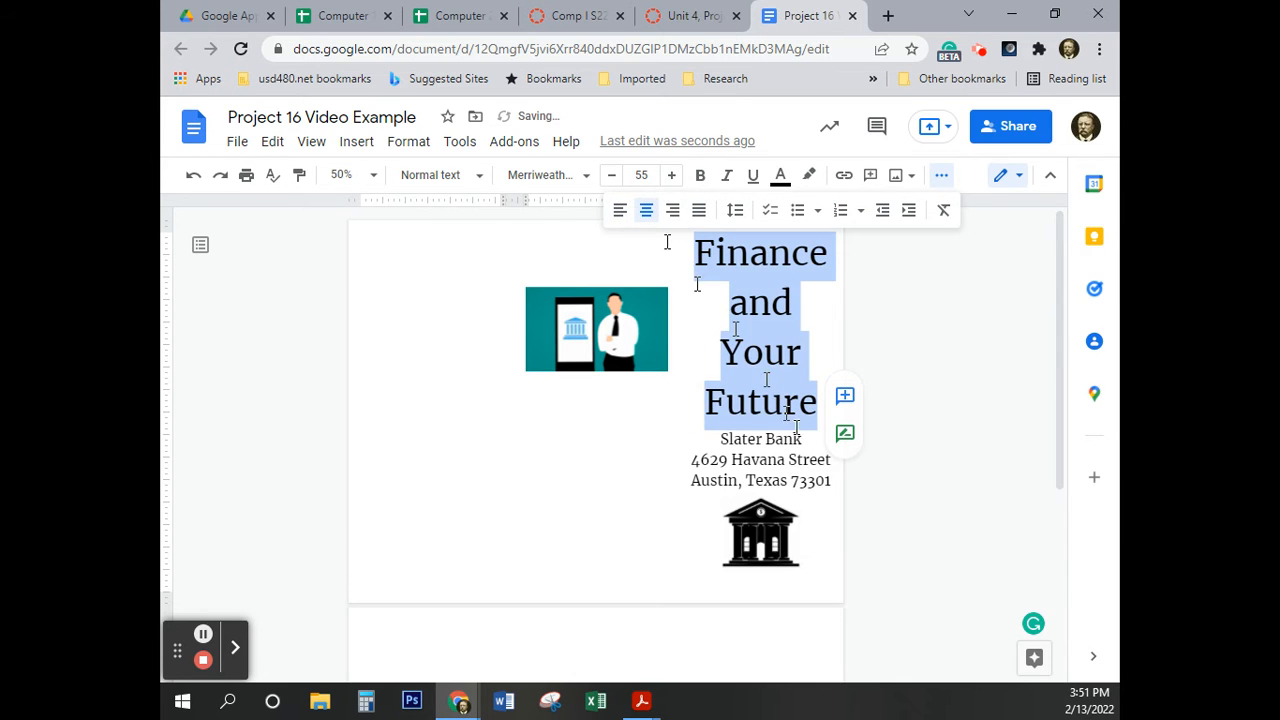
{"action": "left_click", "coordinate": [765, 466]}
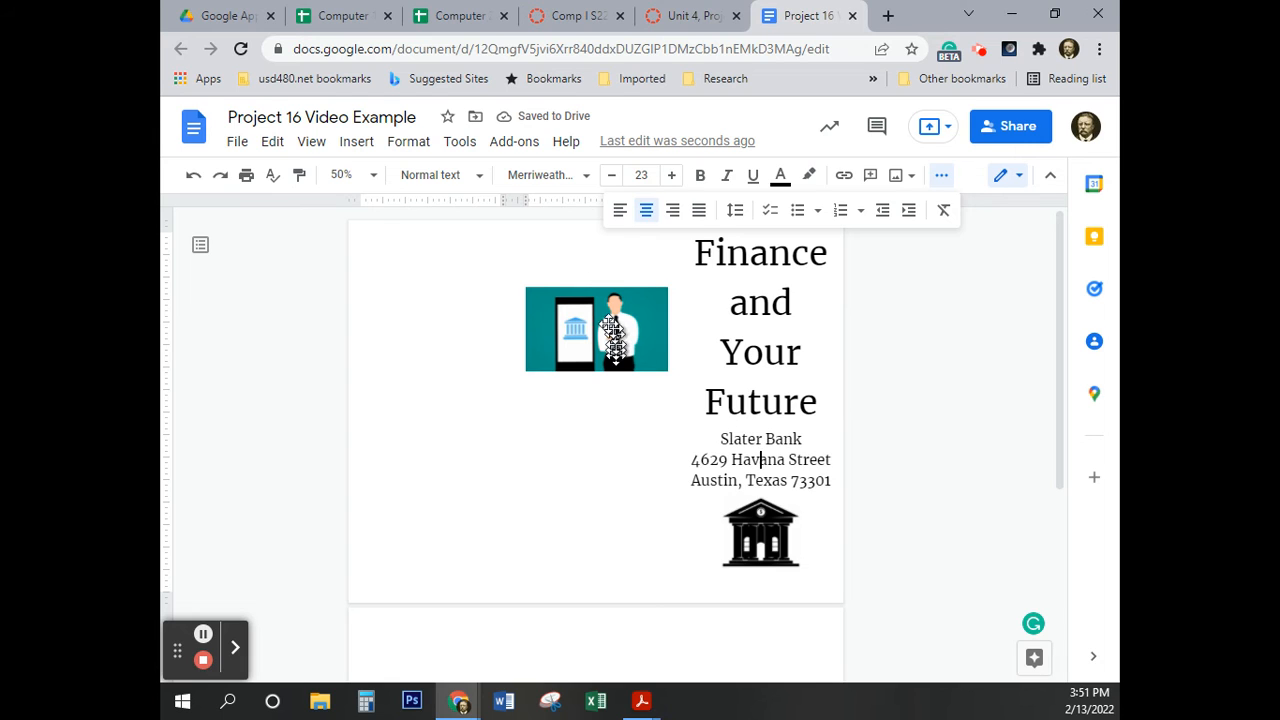
Delete empty lines above the middle column's illustration and enter "Slater Bank" on a line beneath the image
{"action": "left_click", "coordinate": [578, 268]}
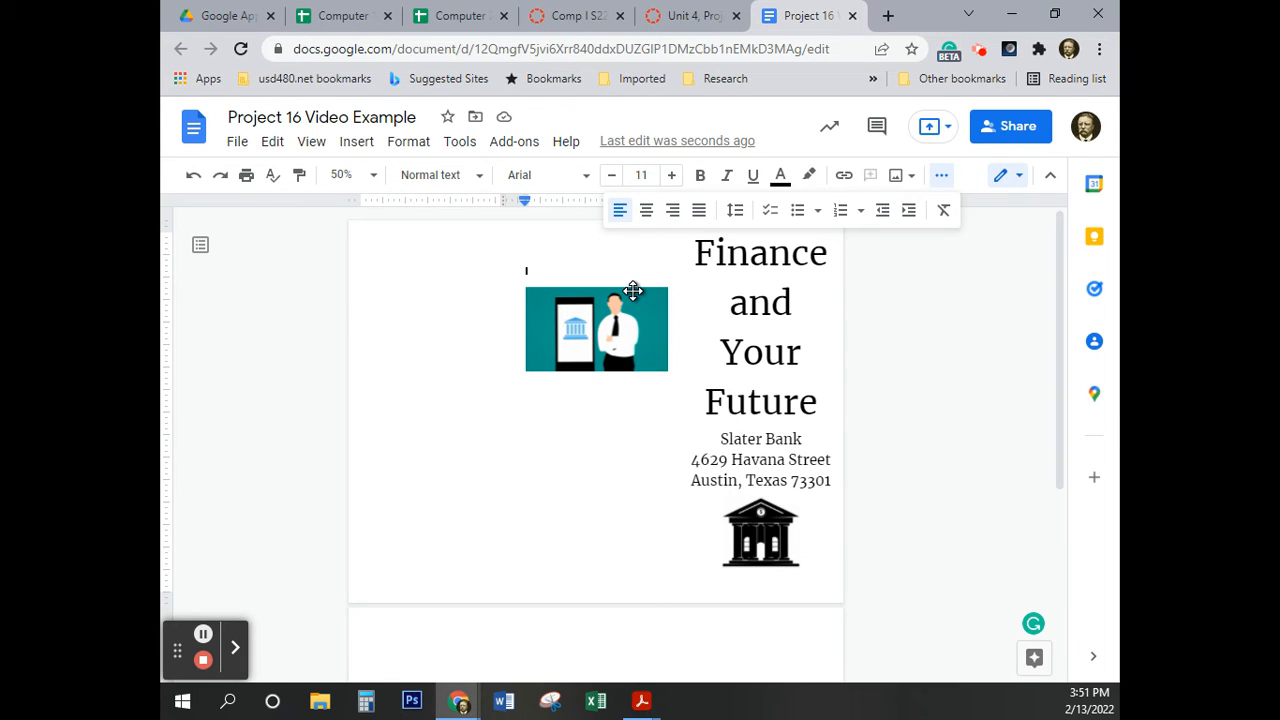
{"action": "key", "text": "BackSpace"}
{"action": "key", "text": "BackSpace"}
{"action": "key", "text": "BackSpace"}
{"action": "key", "text": "BackSpace"}
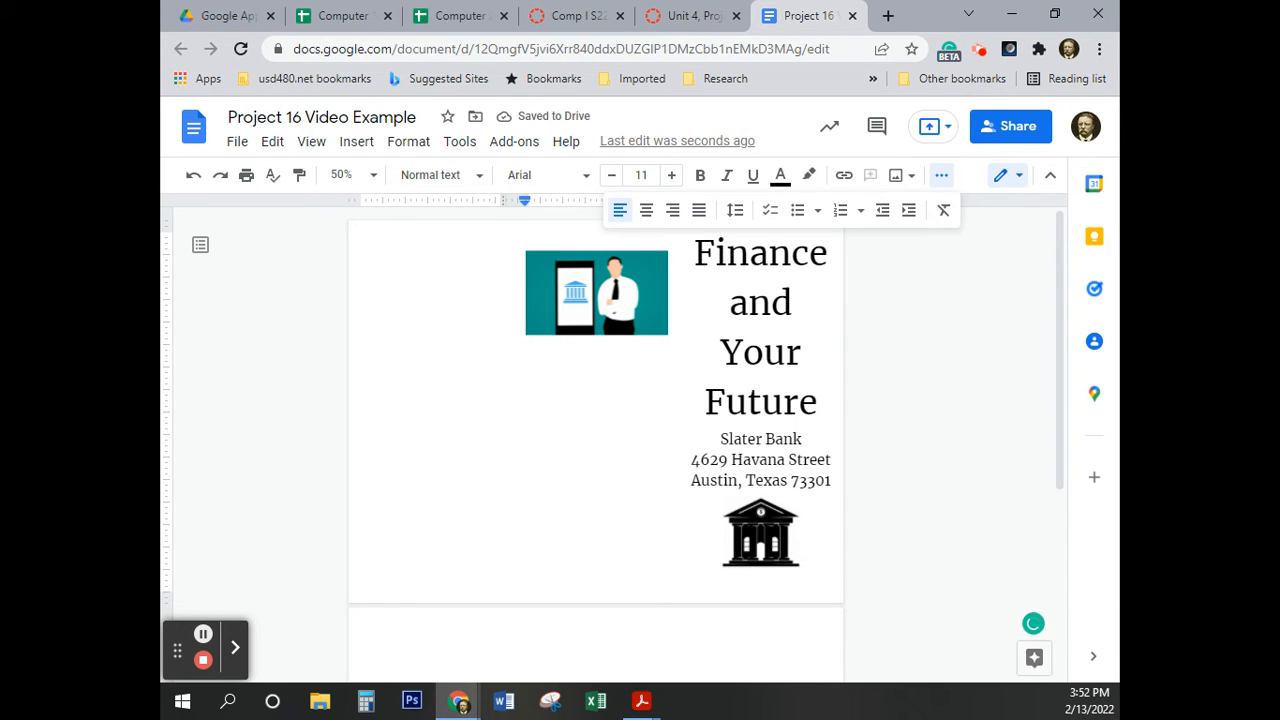
{"action": "type", "text": "Slater Bank"}
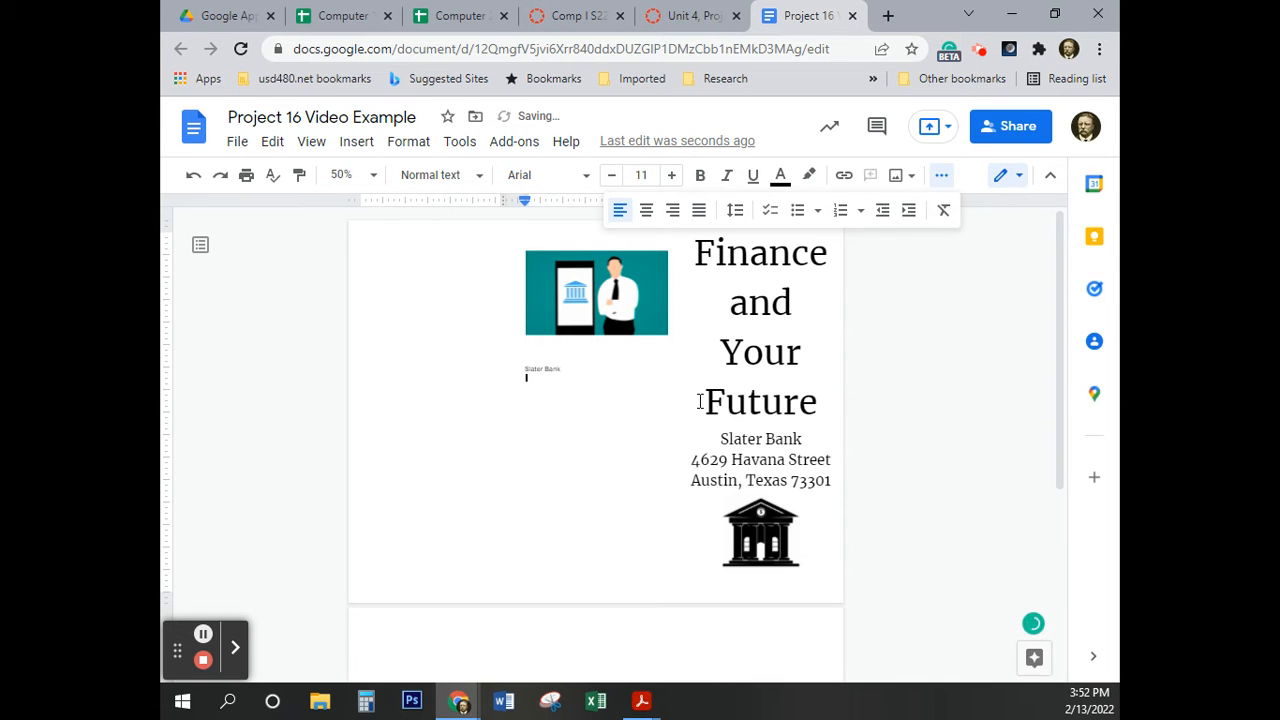
Copy the address, phone, fax, email and website lines from the Unit 4, Project 16 assignment page and paste them beneath "Slater Bank" in the middle column
{"action": "left_click", "coordinate": [695, 15]}
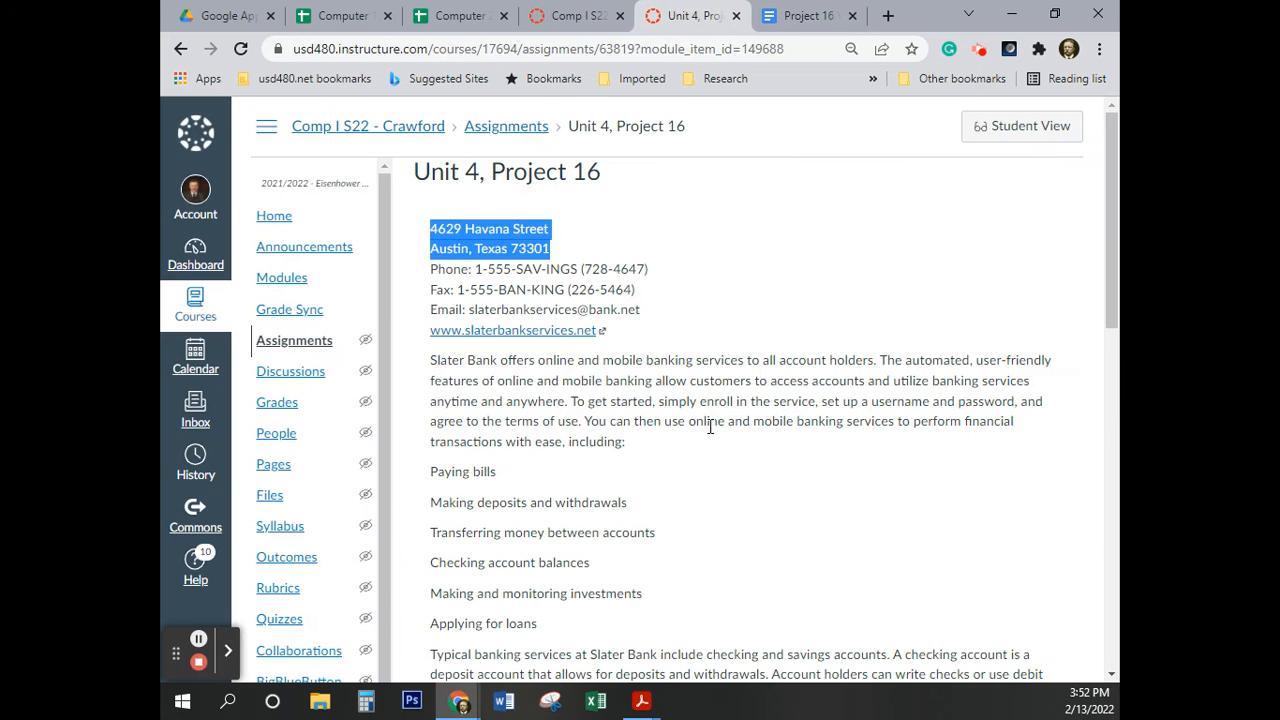
{"action": "left_click", "coordinate": [645, 306]}
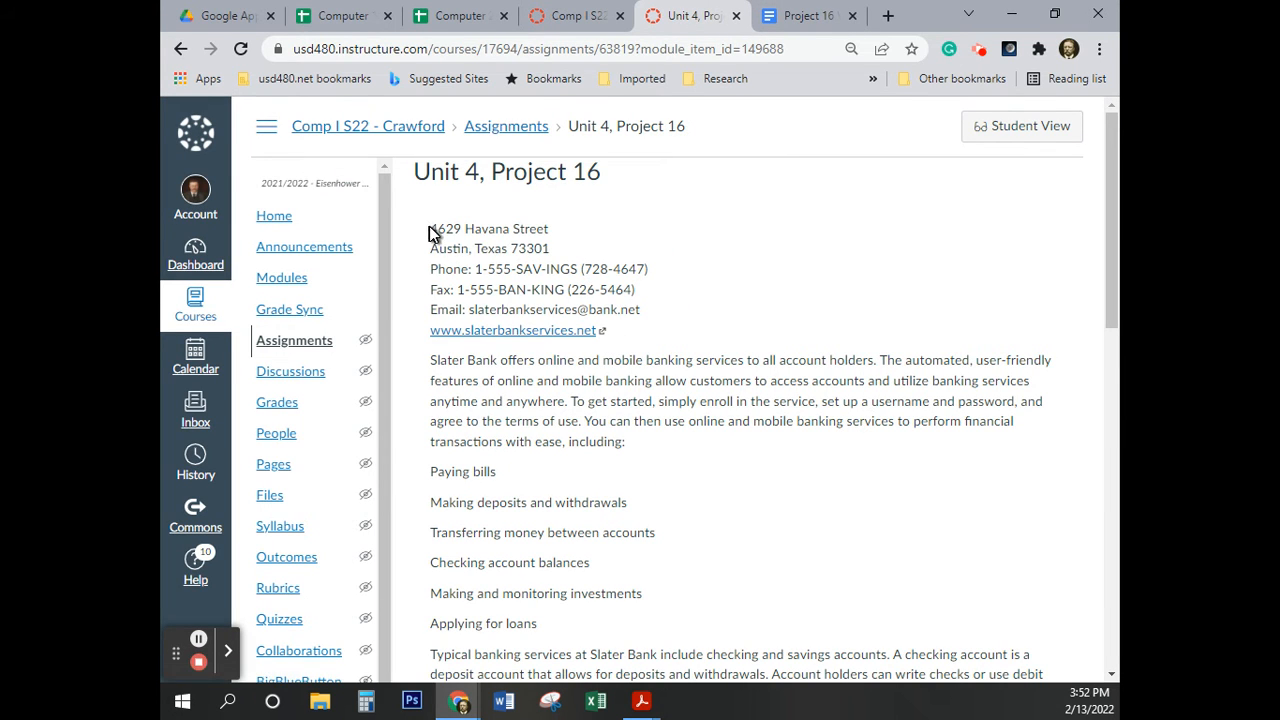
{"action": "left_click_drag", "start_coordinate": [431, 228], "coordinate": [596, 331]}
{"action": "key", "text": "ctrl+c"}
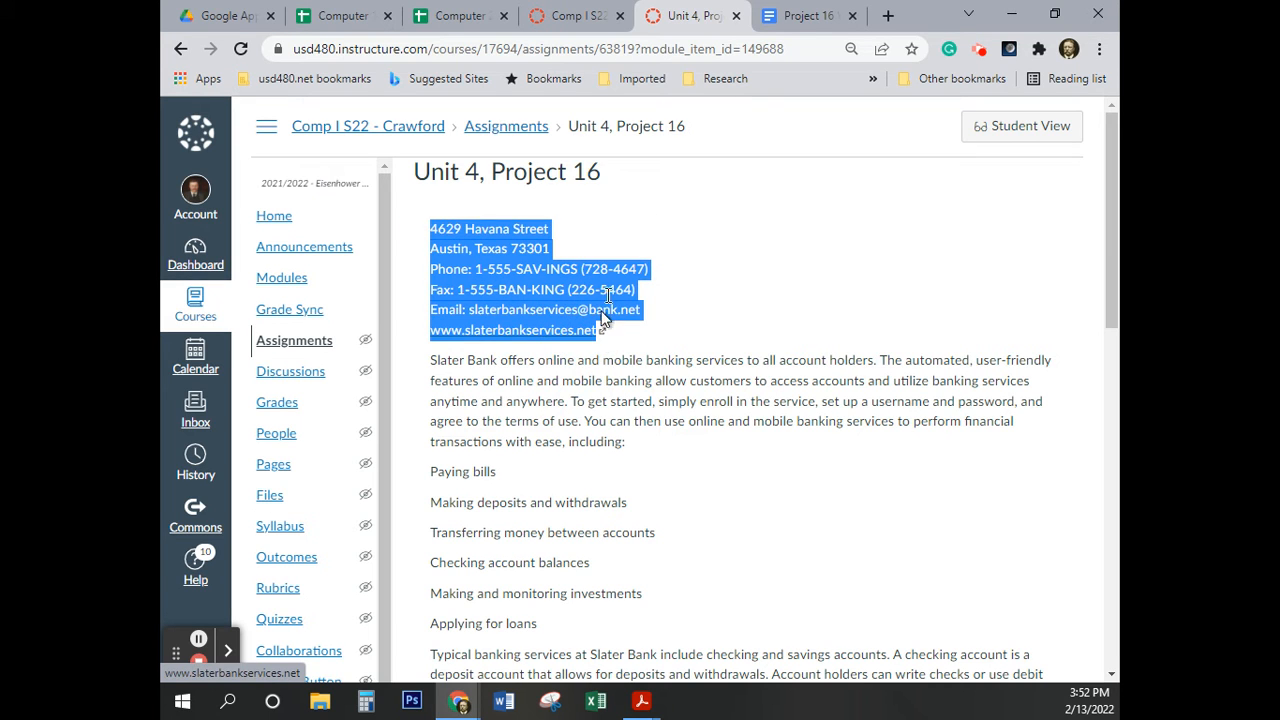
{"action": "left_click", "coordinate": [810, 15]}
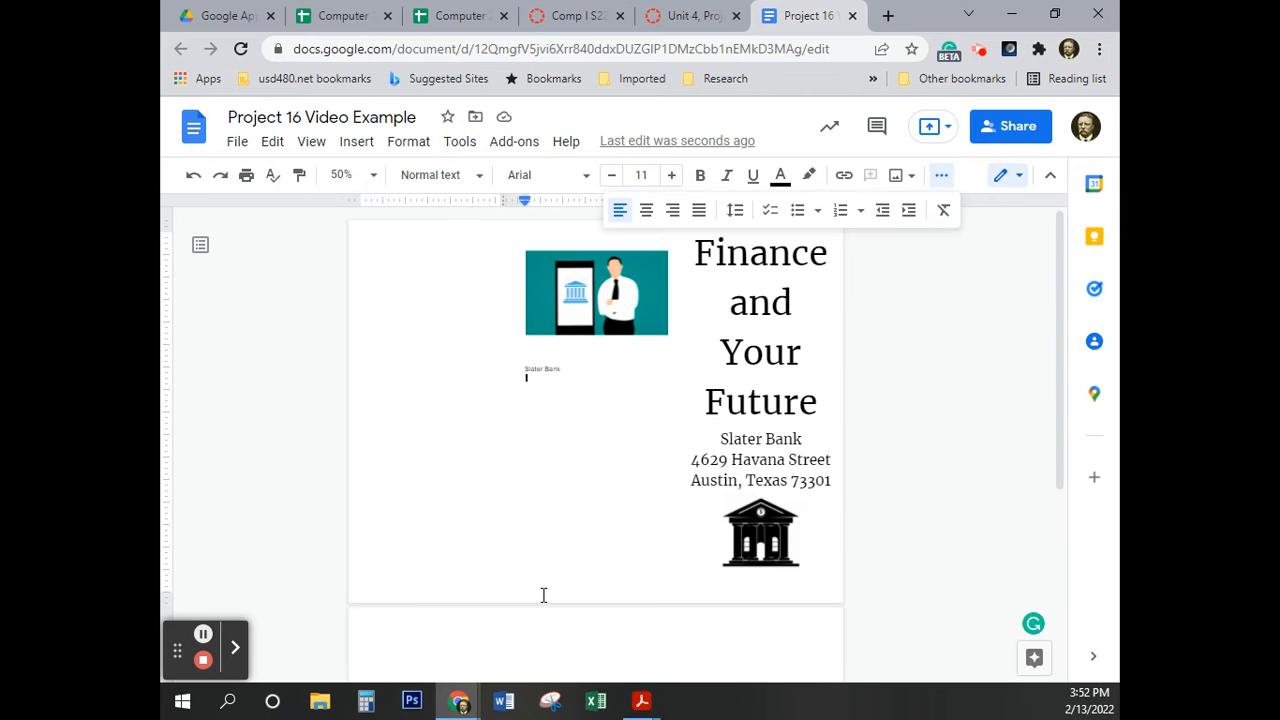
{"action": "key", "text": "ctrl+v"}
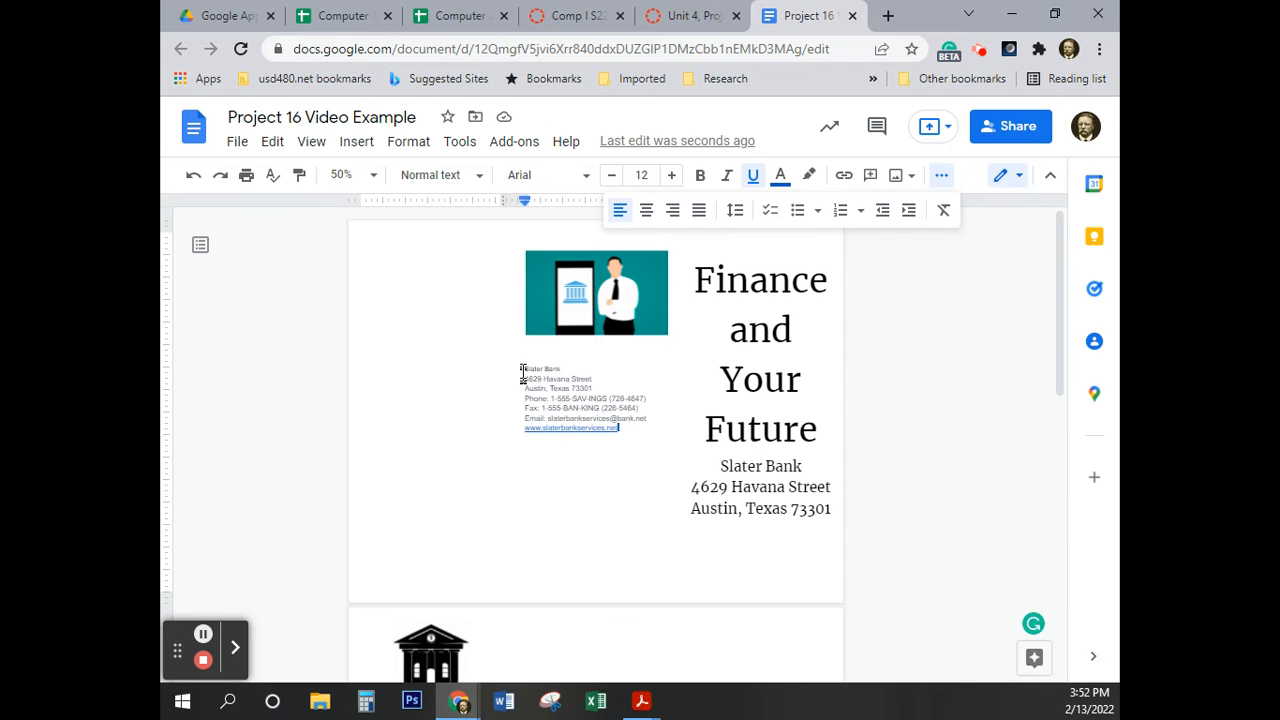
Change the middle column's "Slater Bank" and contact lines to Merriweather, and color all of them except the website link black
{"action": "left_click_drag", "start_coordinate": [525, 368], "coordinate": [646, 422]}
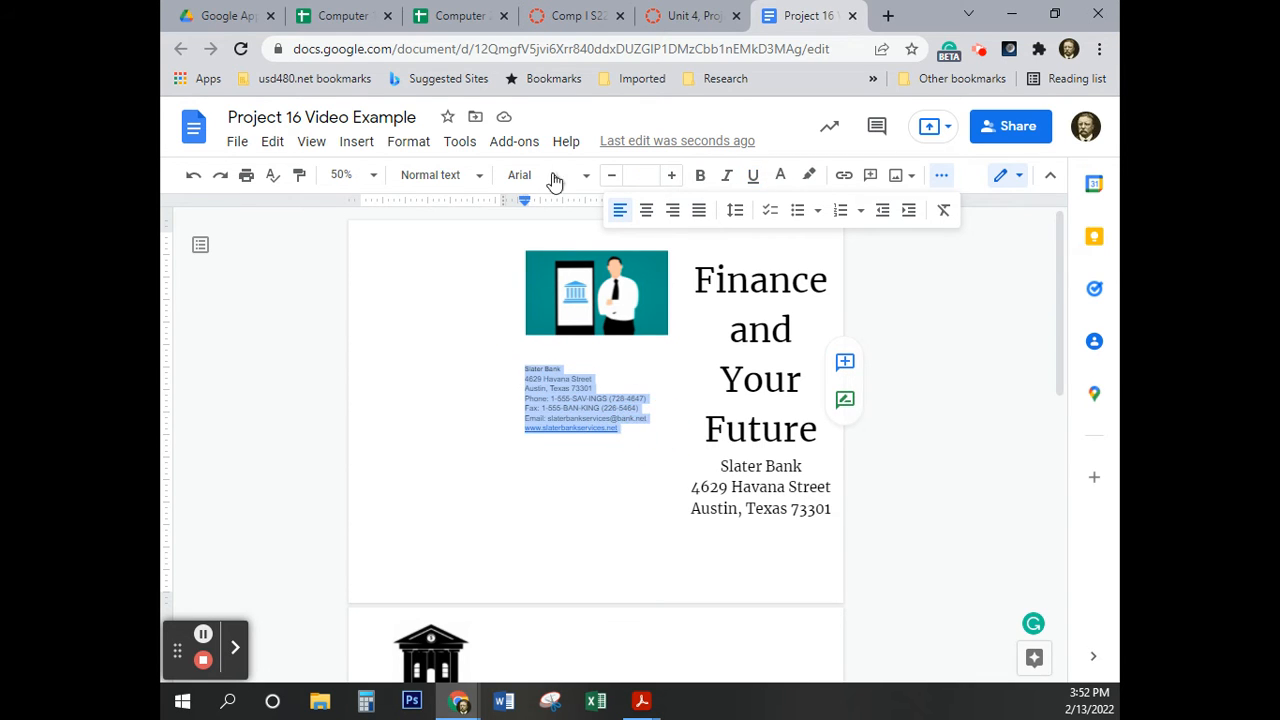
{"action": "left_click", "coordinate": [585, 176]}
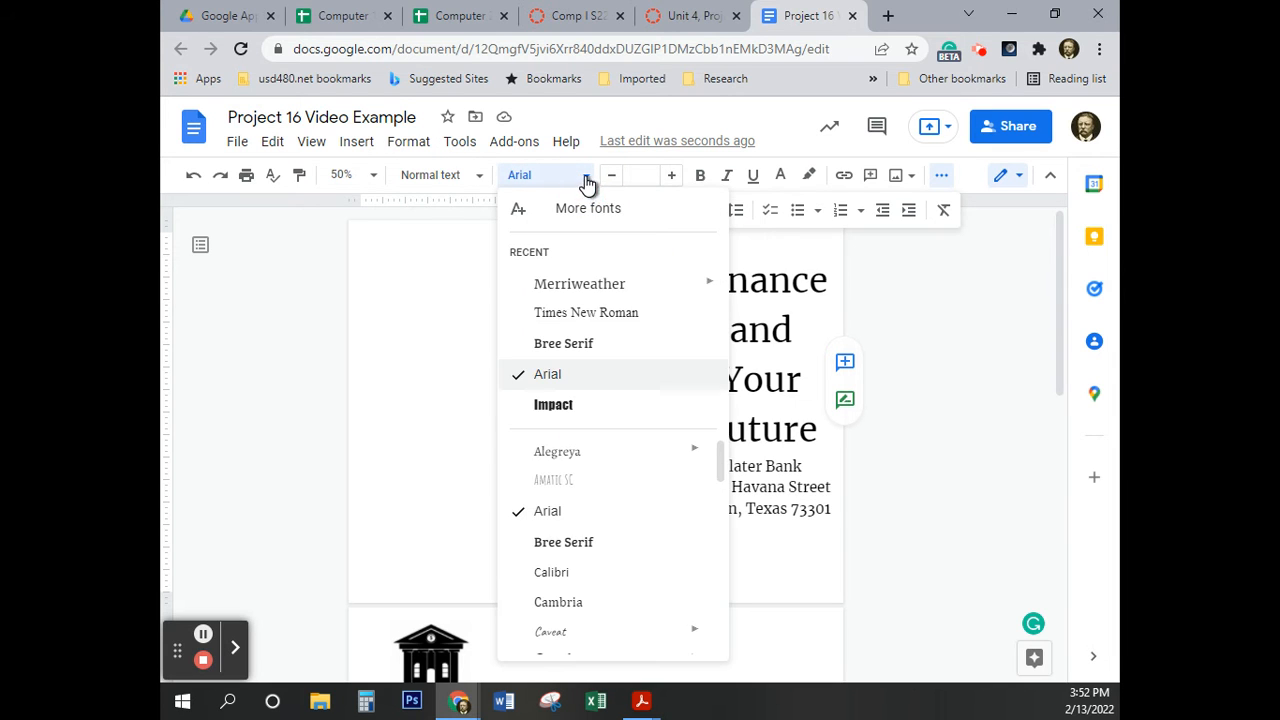
{"action": "left_click", "coordinate": [605, 281]}
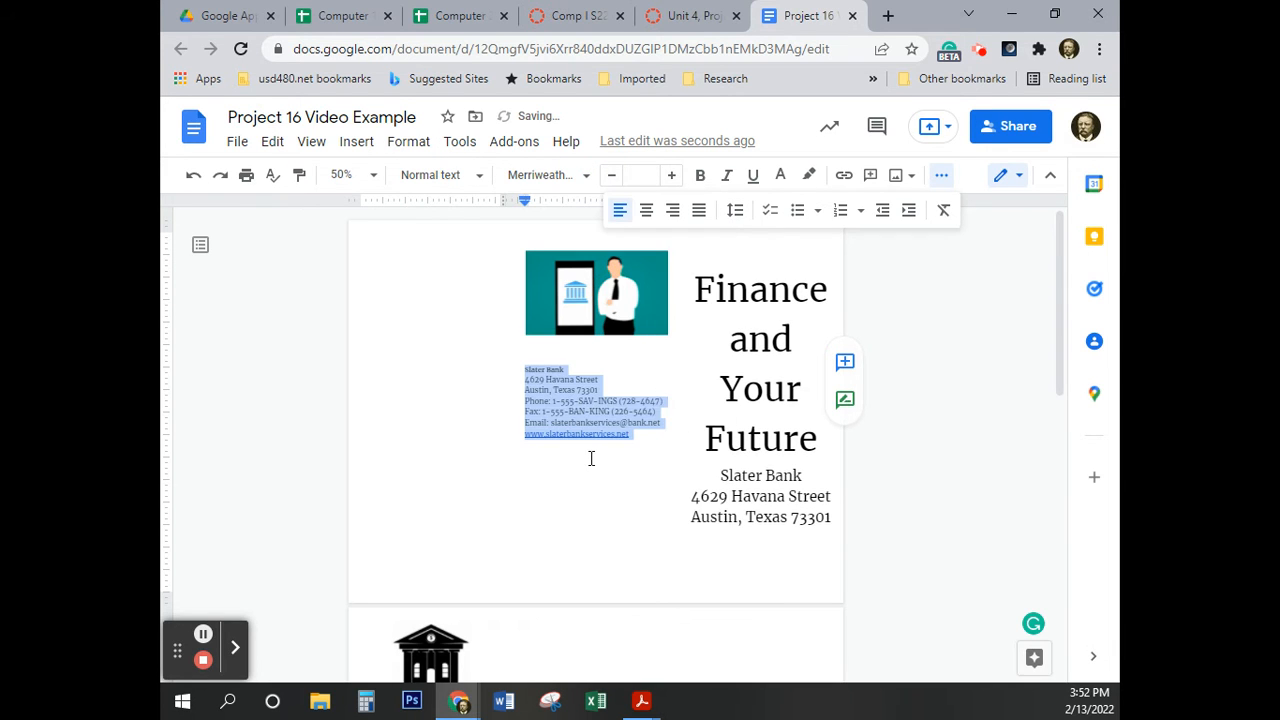
{"action": "left_click", "coordinate": [591, 455]}
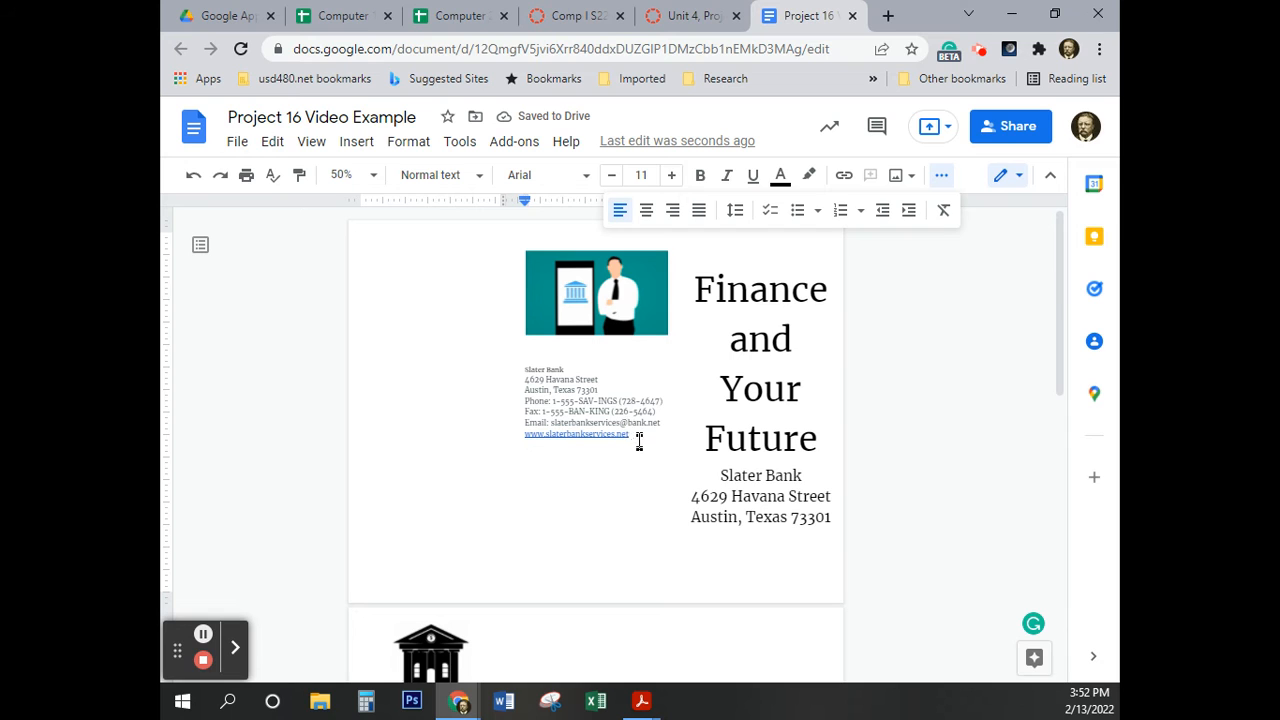
{"action": "left_click_drag", "start_coordinate": [661, 424], "coordinate": [524, 368]}
{"action": "left_click", "coordinate": [780, 175]}
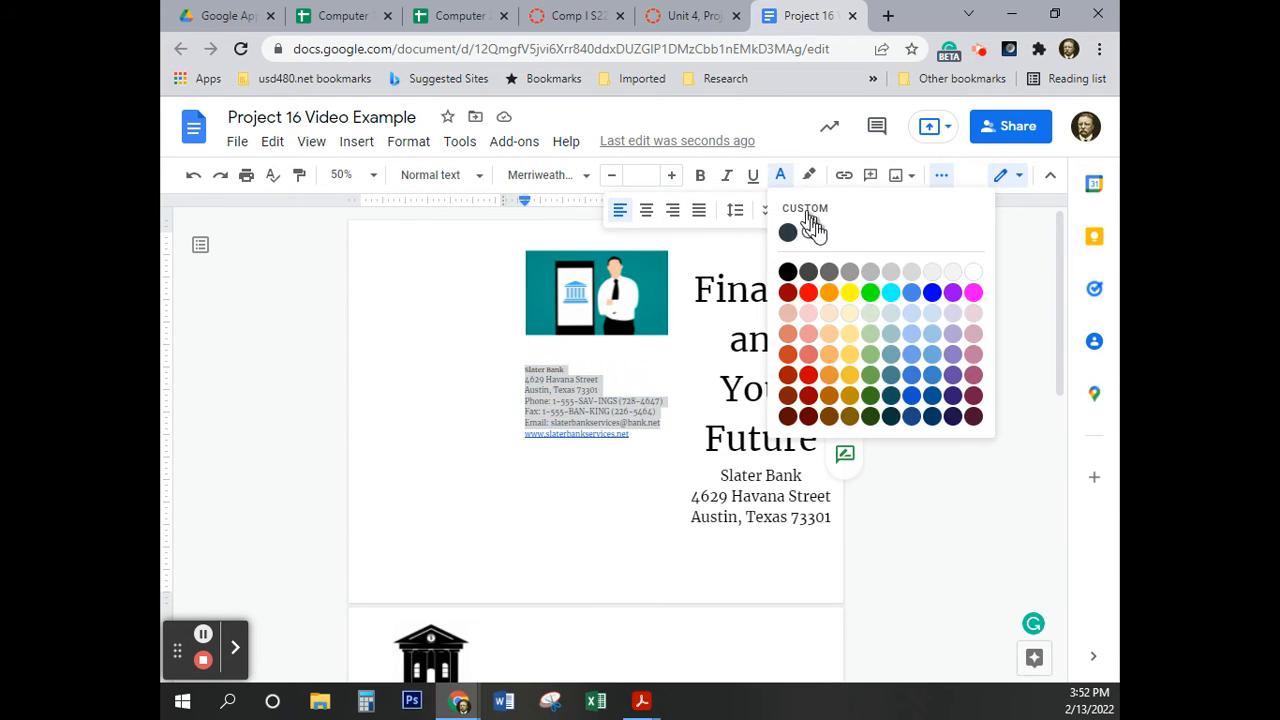
{"action": "left_click", "coordinate": [787, 272]}
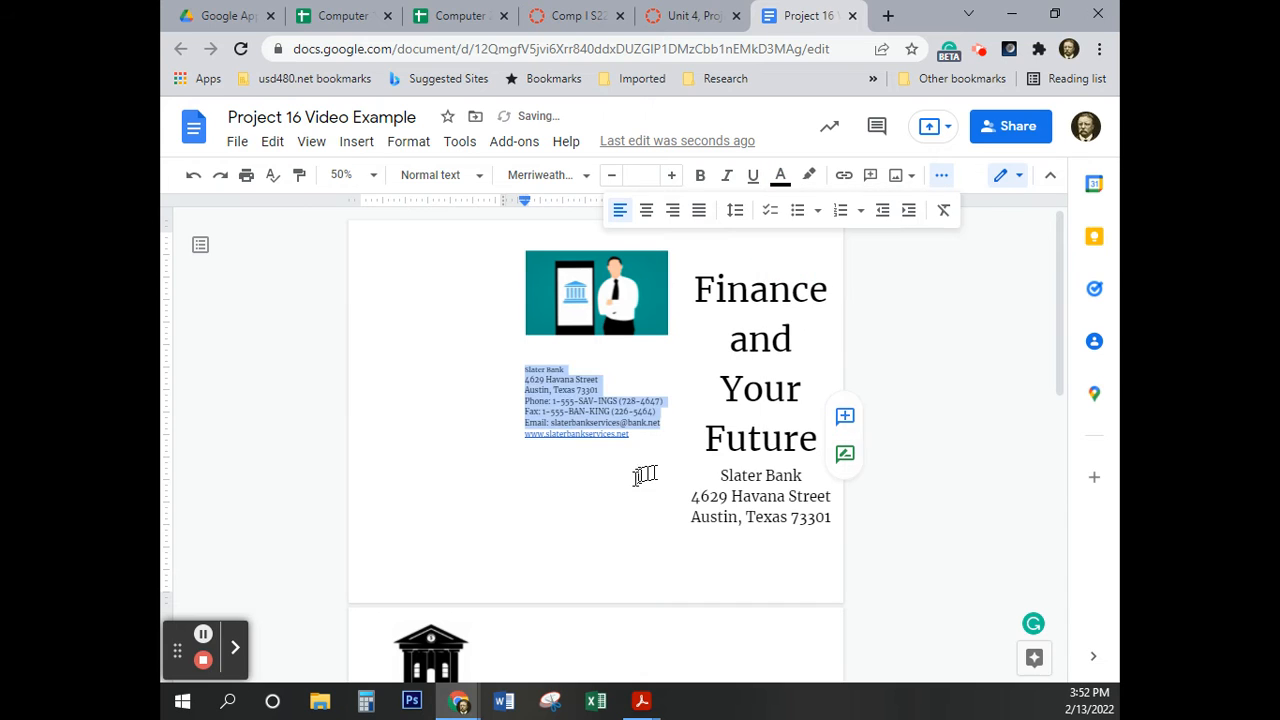
Center the middle column's lines from "Slater Bank" through the email line
{"action": "left_click", "coordinate": [560, 368]}
{"action": "triple_click", "coordinate": [535, 372]}
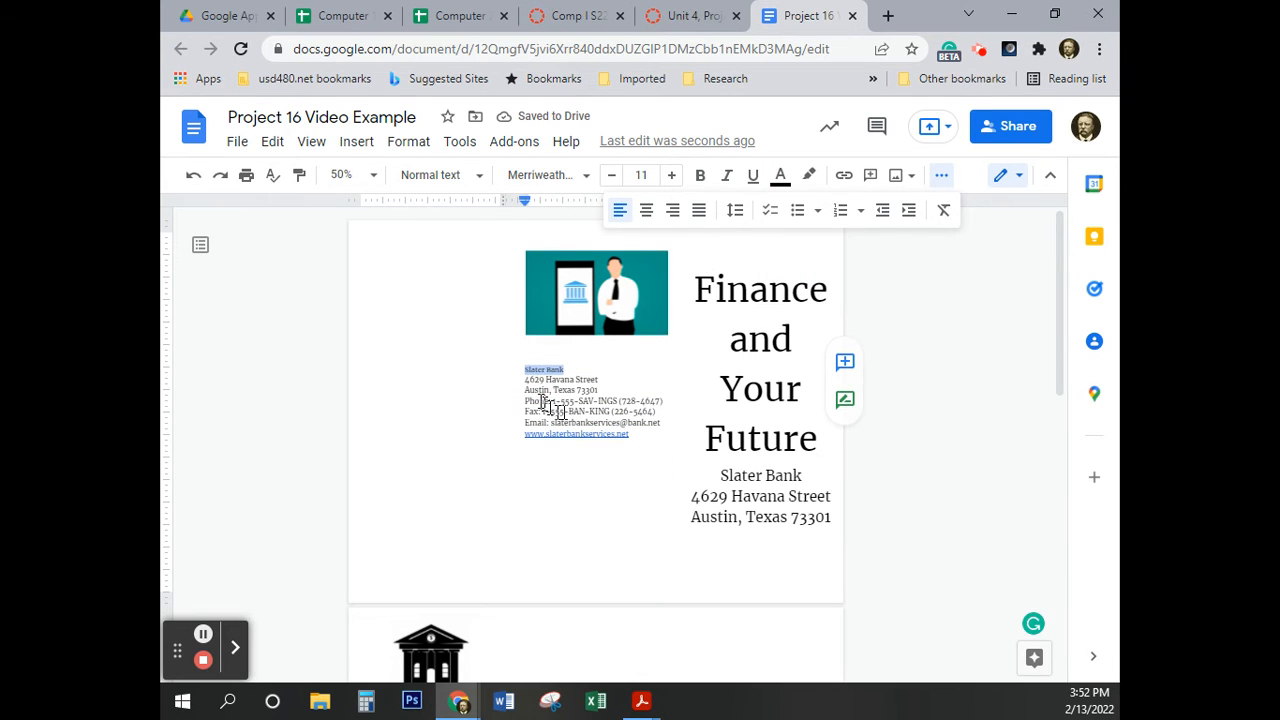
{"action": "left_click", "coordinate": [596, 411]}
{"action": "left_click_drag", "start_coordinate": [660, 428], "coordinate": [527, 375]}
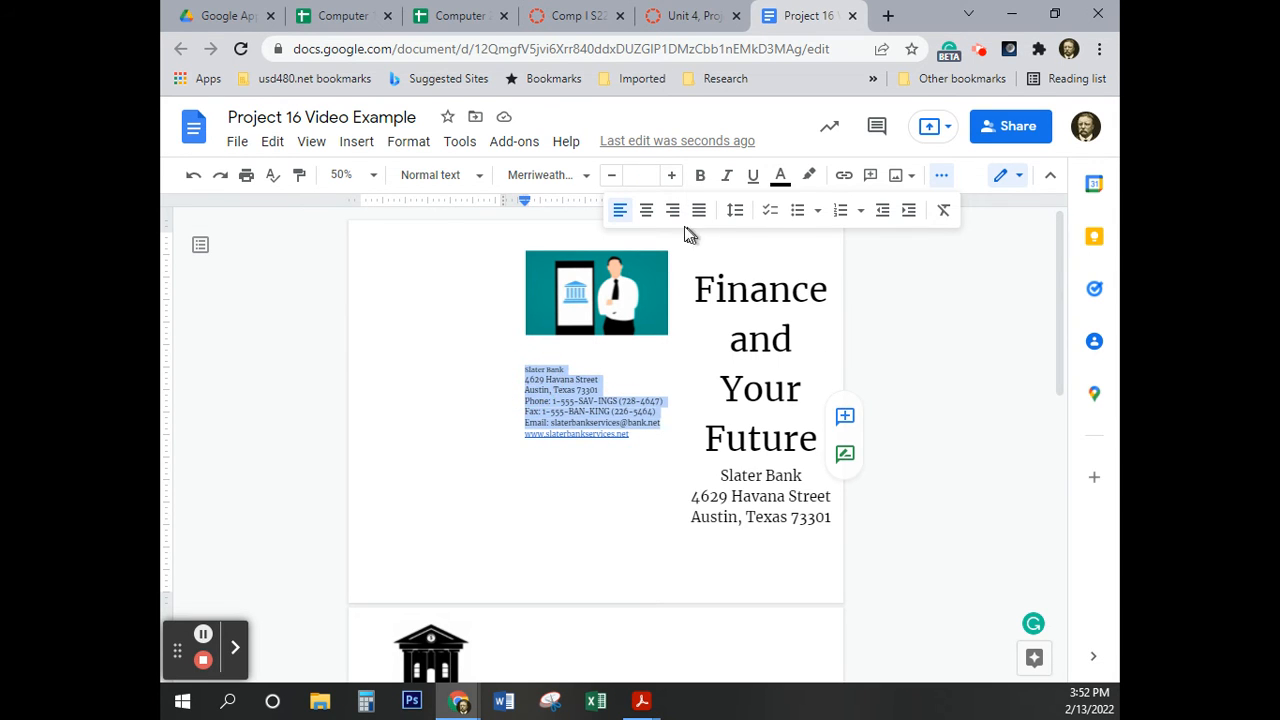
{"action": "left_click", "coordinate": [646, 210]}
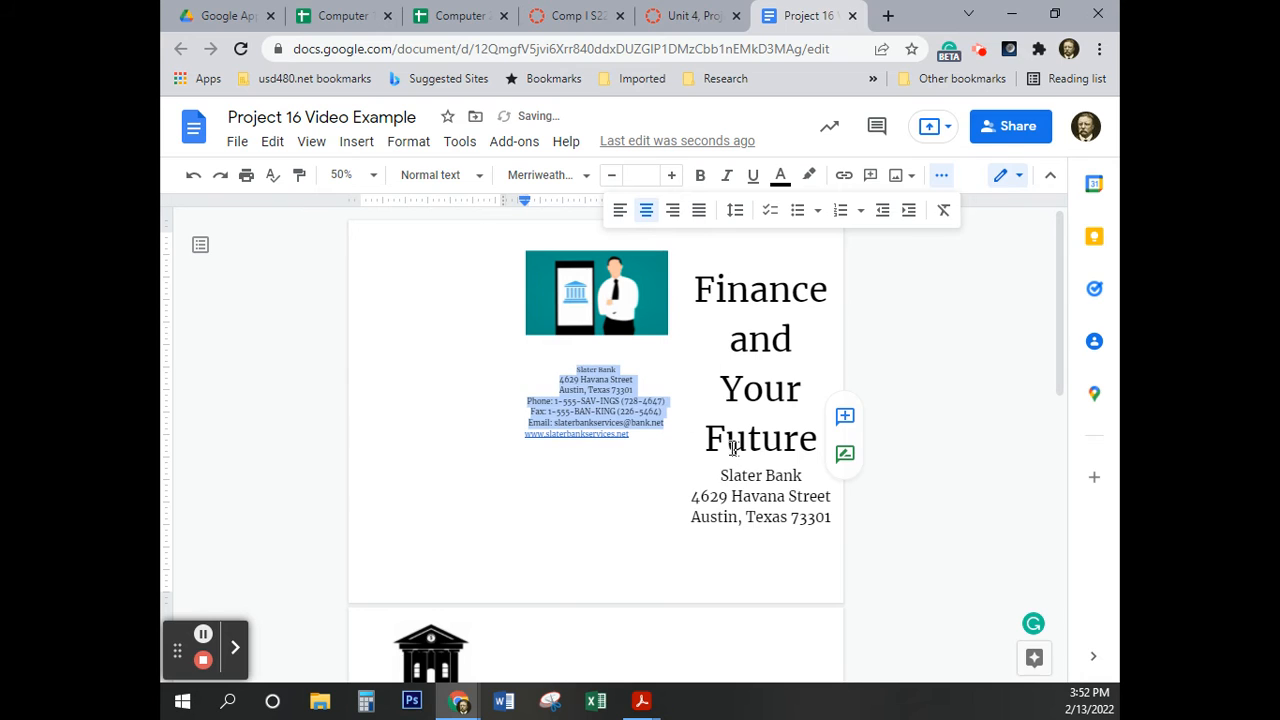
{"action": "left_click", "coordinate": [558, 401]}
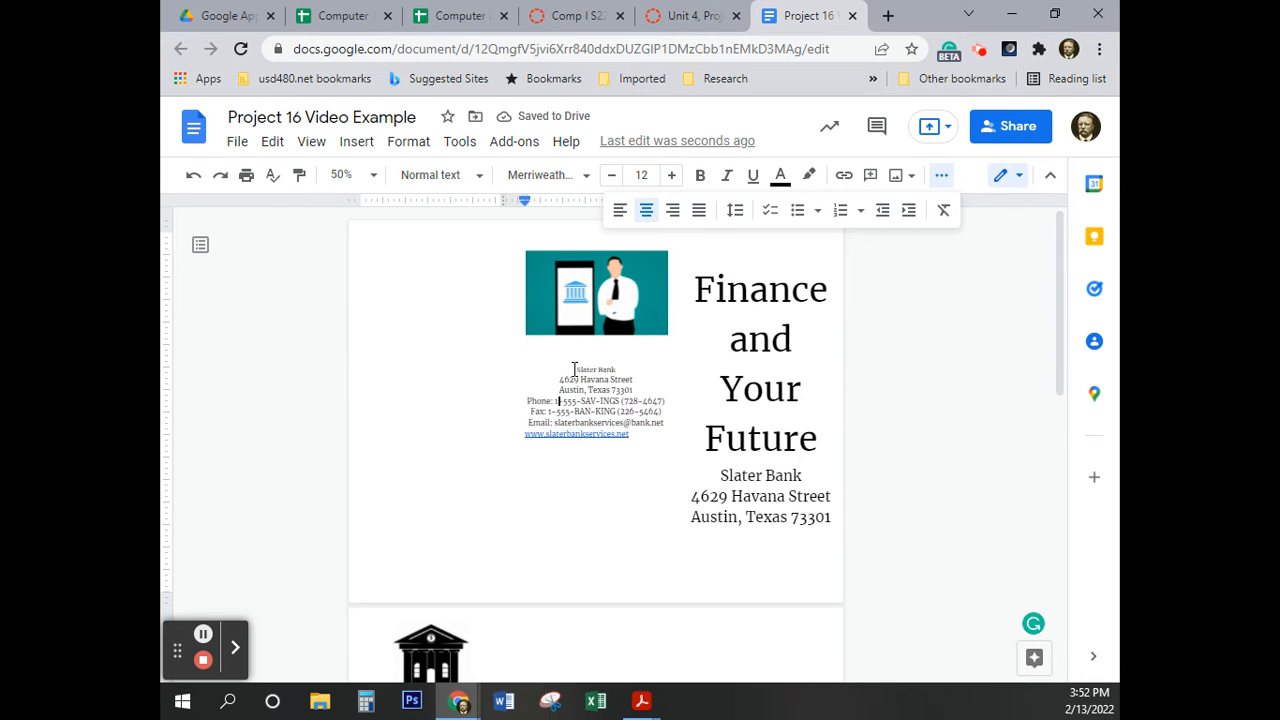
Enlarge the "Slater Bank" line under the middle column's illustration to font size 40
{"action": "left_click_drag", "start_coordinate": [574, 369], "coordinate": [614, 370]}
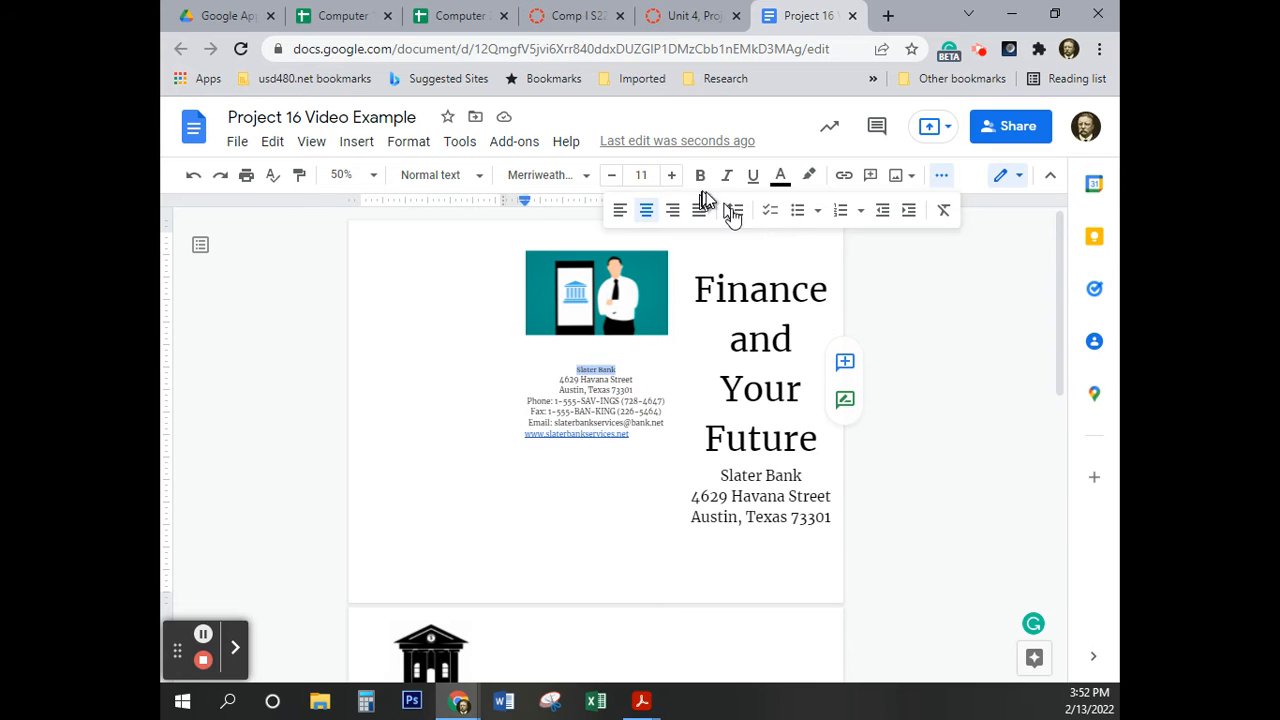
{"action": "left_click", "coordinate": [673, 176]}
{"action": "left_click", "coordinate": [673, 176]}
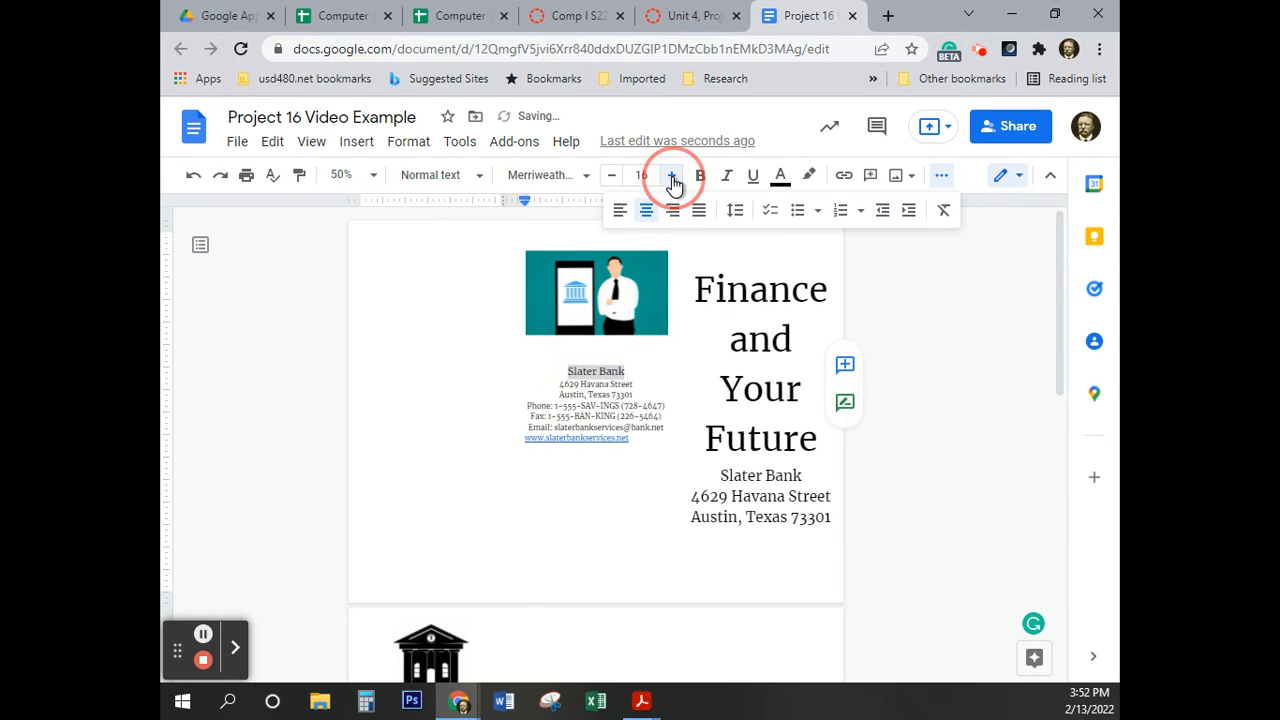
{"action": "left_click", "coordinate": [673, 176]}
{"action": "left_click", "coordinate": [673, 176]}
{"action": "left_click", "coordinate": [673, 176]}
{"action": "left_click", "coordinate": [673, 176]}
{"action": "left_click", "coordinate": [673, 176]}
{"action": "left_click", "coordinate": [673, 176]}
{"action": "left_click", "coordinate": [673, 176]}
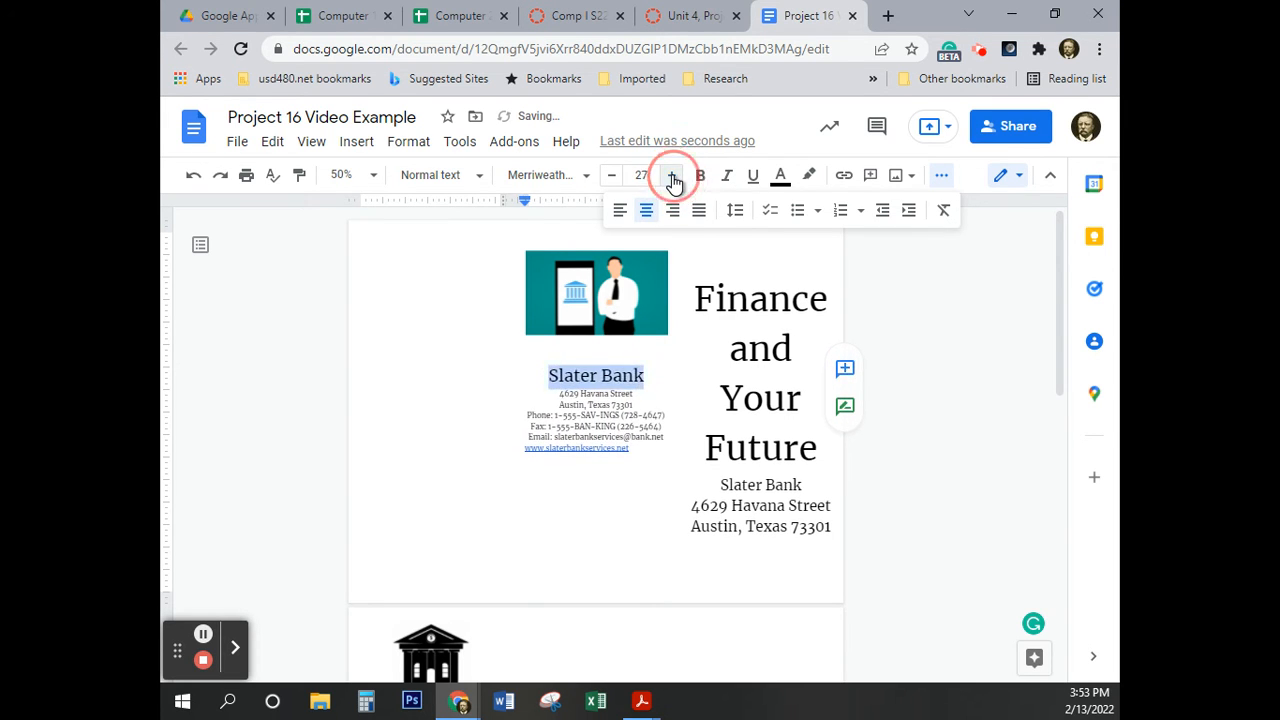
{"action": "left_click", "coordinate": [673, 176]}
{"action": "left_click", "coordinate": [673, 176]}
{"action": "left_click", "coordinate": [673, 176]}
{"action": "left_click", "coordinate": [673, 176]}
{"action": "left_click", "coordinate": [673, 176]}
{"action": "left_click", "coordinate": [673, 176]}
{"action": "left_click", "coordinate": [673, 176]}
{"action": "left_click", "coordinate": [673, 176]}
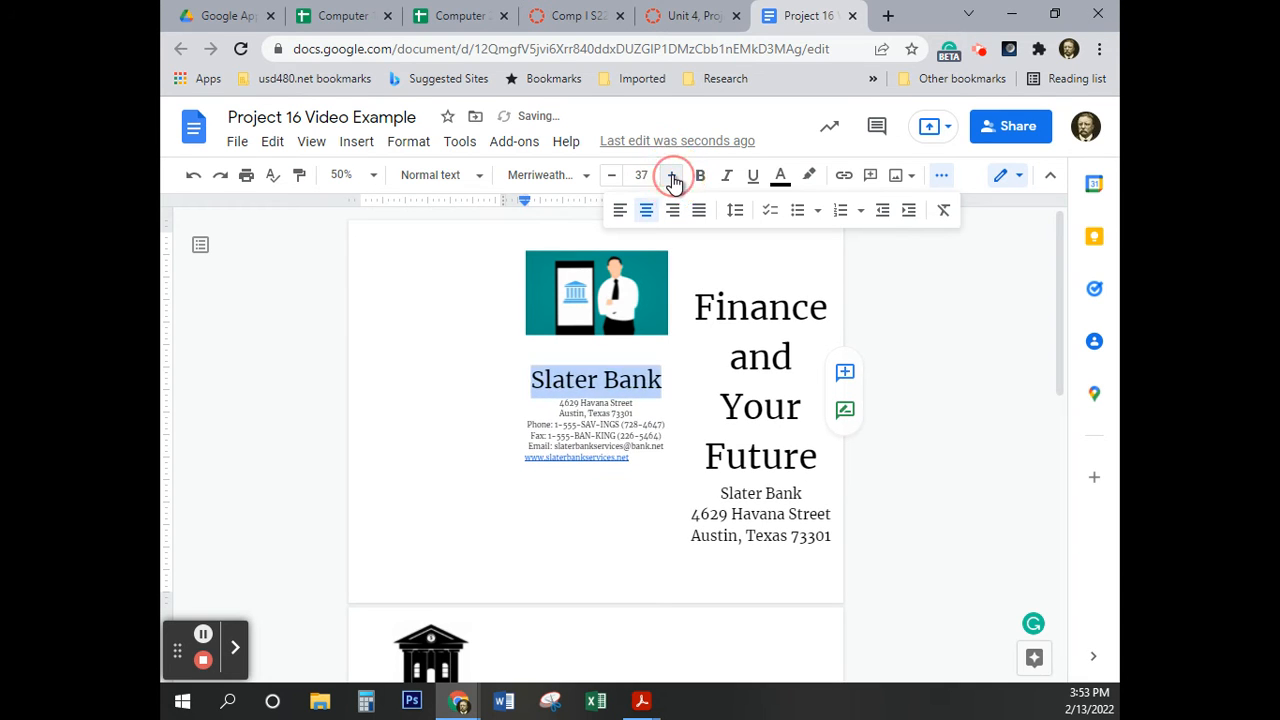
{"action": "left_click", "coordinate": [673, 176]}
{"action": "left_click", "coordinate": [673, 176]}
{"action": "left_click", "coordinate": [673, 180]}
{"action": "left_click", "coordinate": [673, 180]}
{"action": "left_click", "coordinate": [673, 180]}
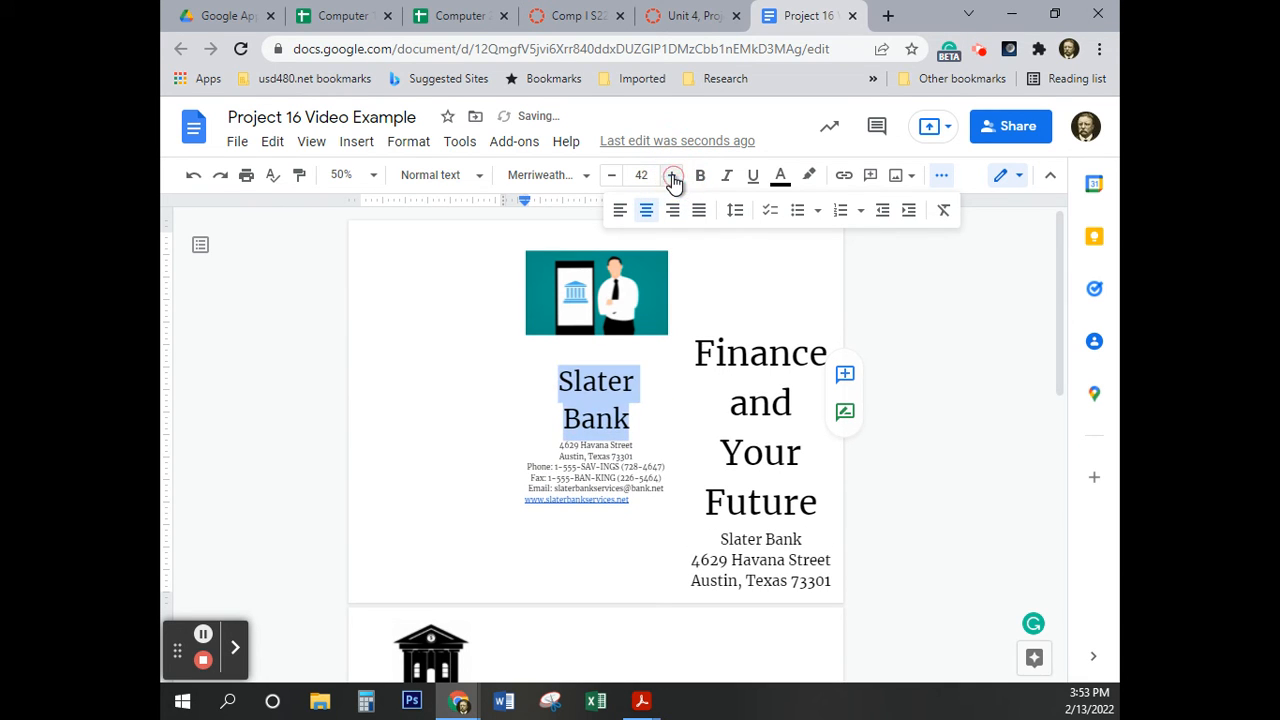
{"action": "left_click", "coordinate": [614, 181]}
{"action": "left_click", "coordinate": [614, 181]}
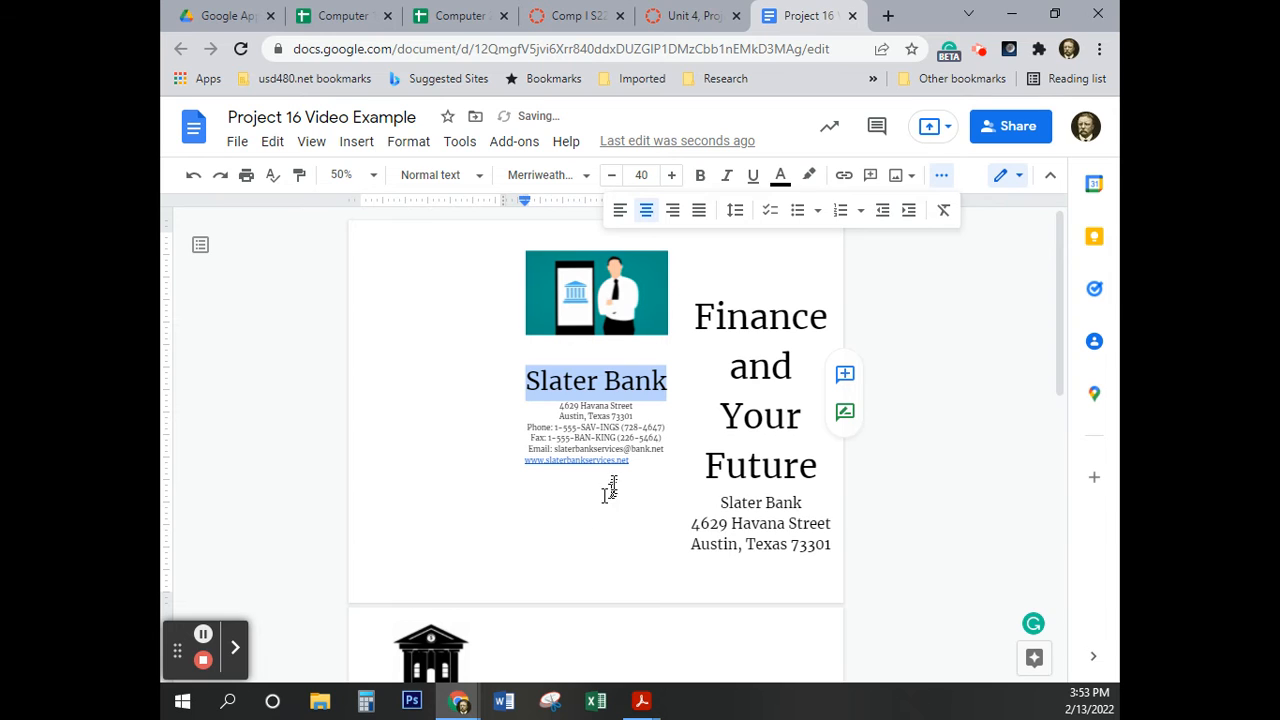
Try the address, phone, fax and email lines under "Slater Bank" at font size 13 and set them back to 12
{"action": "left_click_drag", "start_coordinate": [559, 405], "coordinate": [666, 448]}
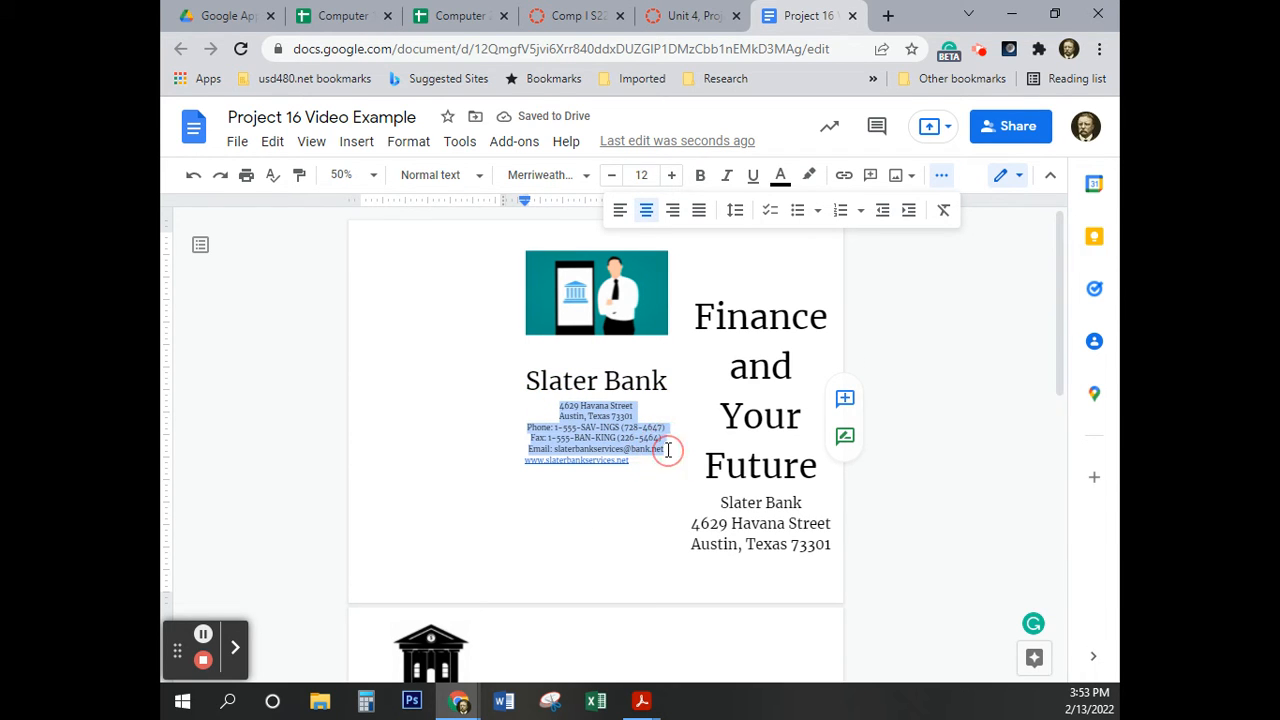
{"action": "left_click", "coordinate": [673, 177]}
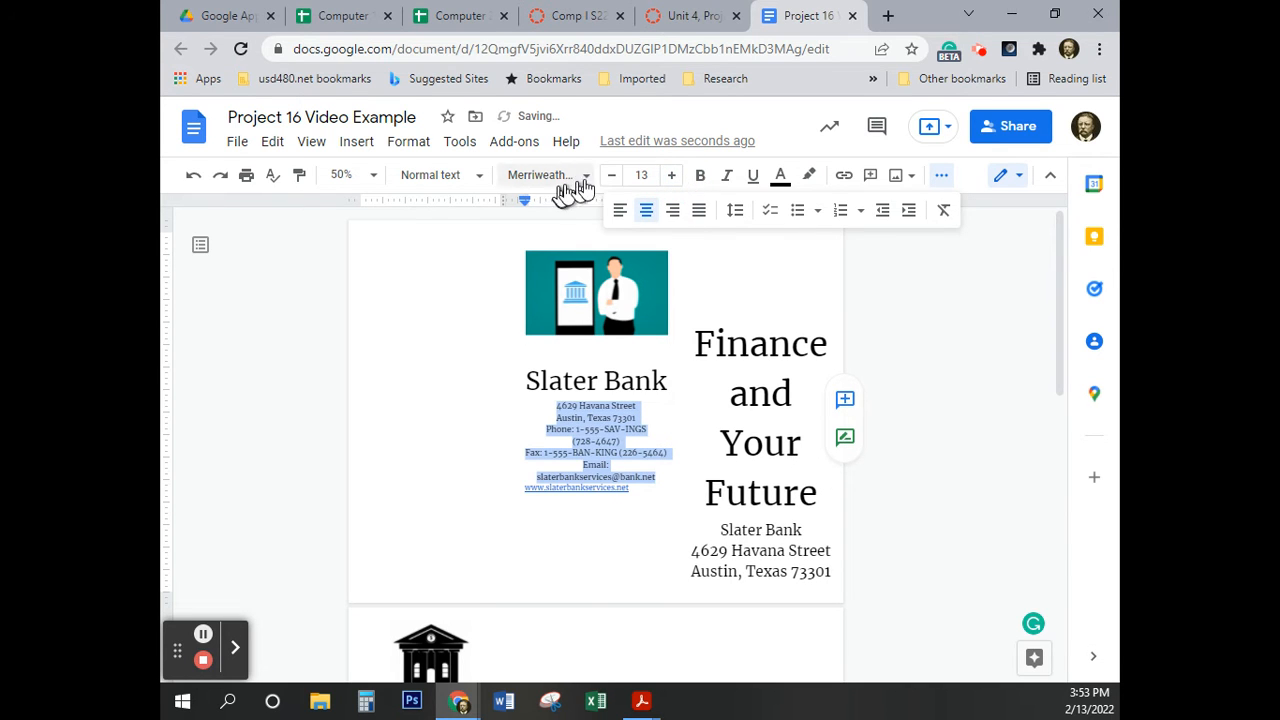
{"action": "left_click", "coordinate": [612, 176]}
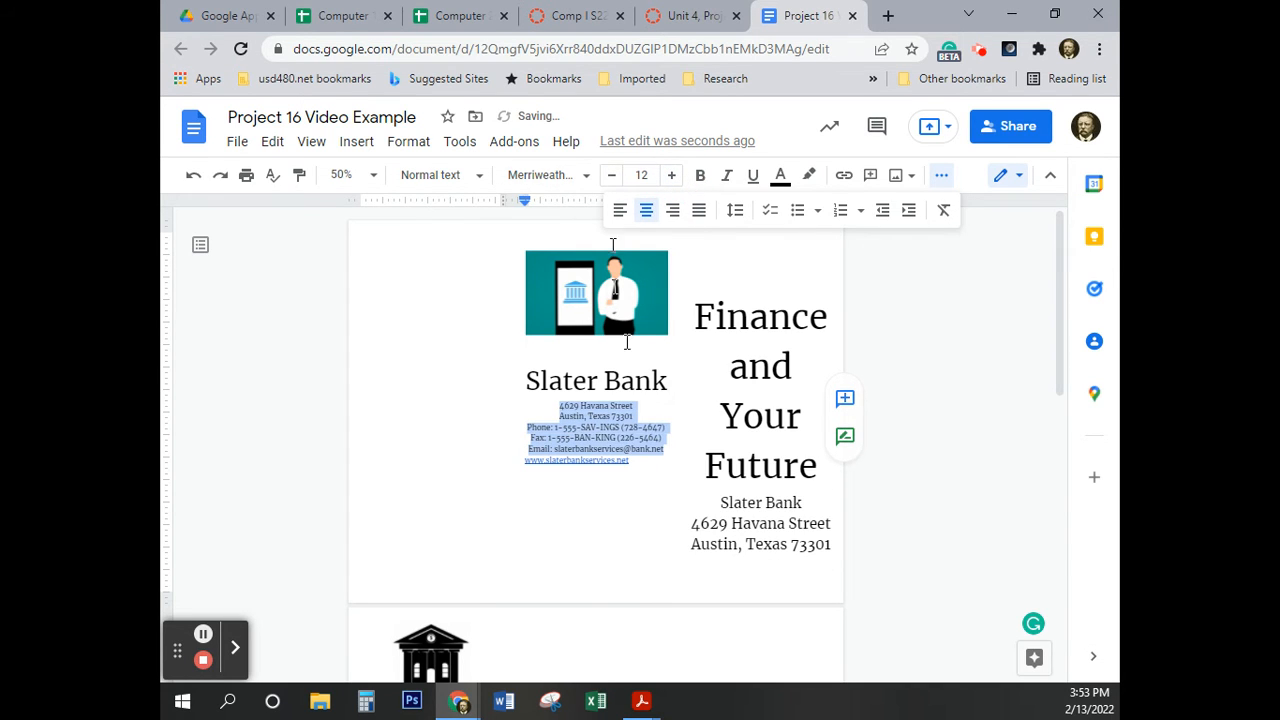
Center the website link line below the email line in the middle column
{"action": "left_click", "coordinate": [526, 461]}
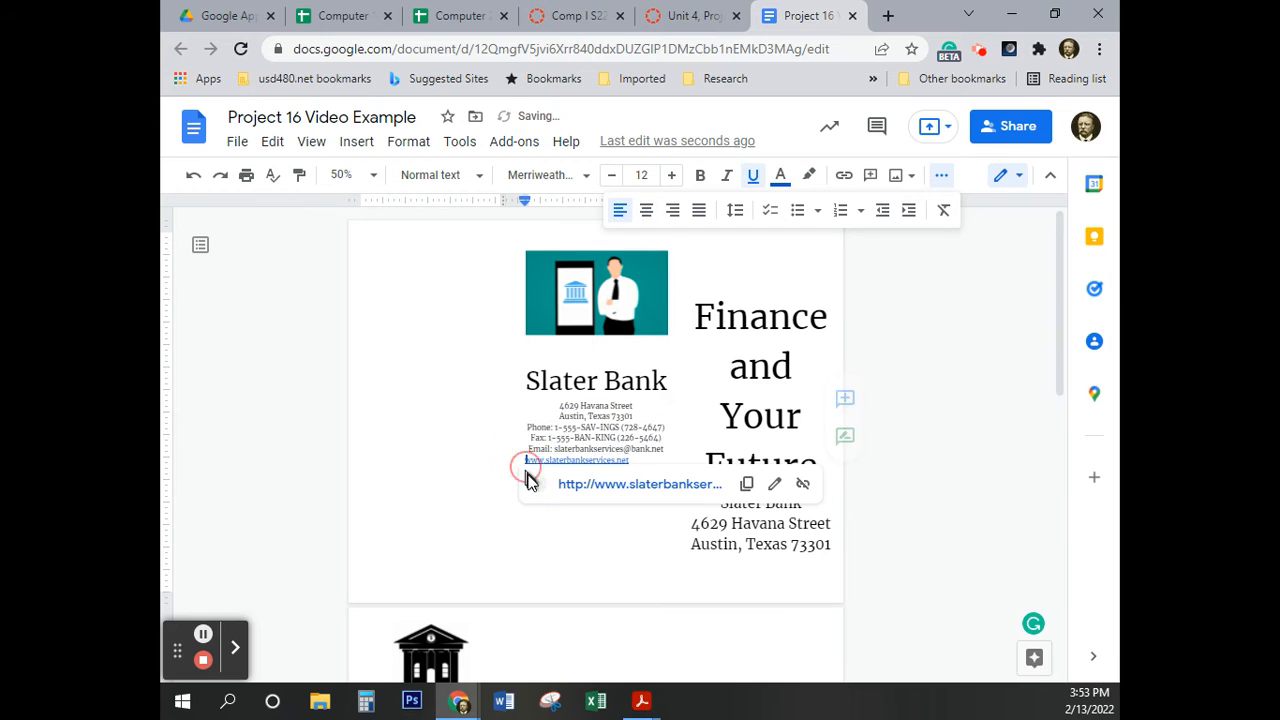
{"action": "left_click", "coordinate": [646, 210]}
{"action": "left_click", "coordinate": [585, 562]}
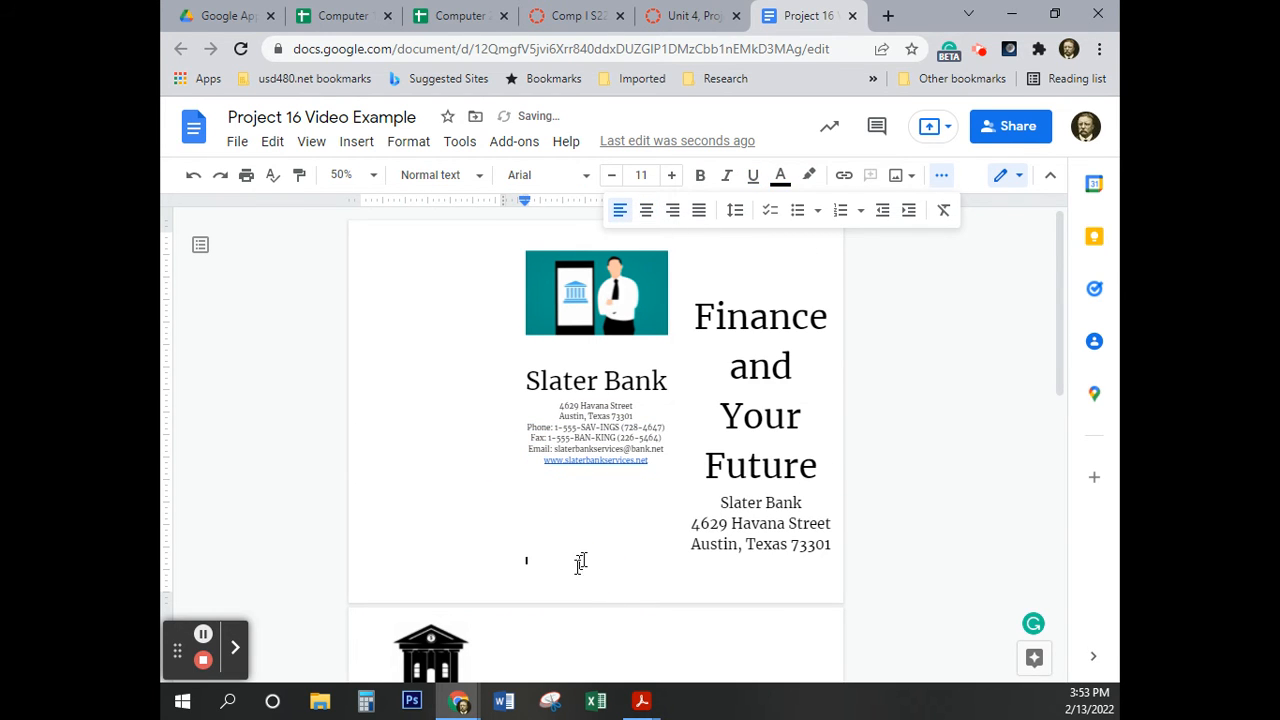
Delete the empty lines above the third column's "Finance and Your Future" title so the bank icon fits back on the first page
{"action": "left_click", "coordinate": [696, 303]}
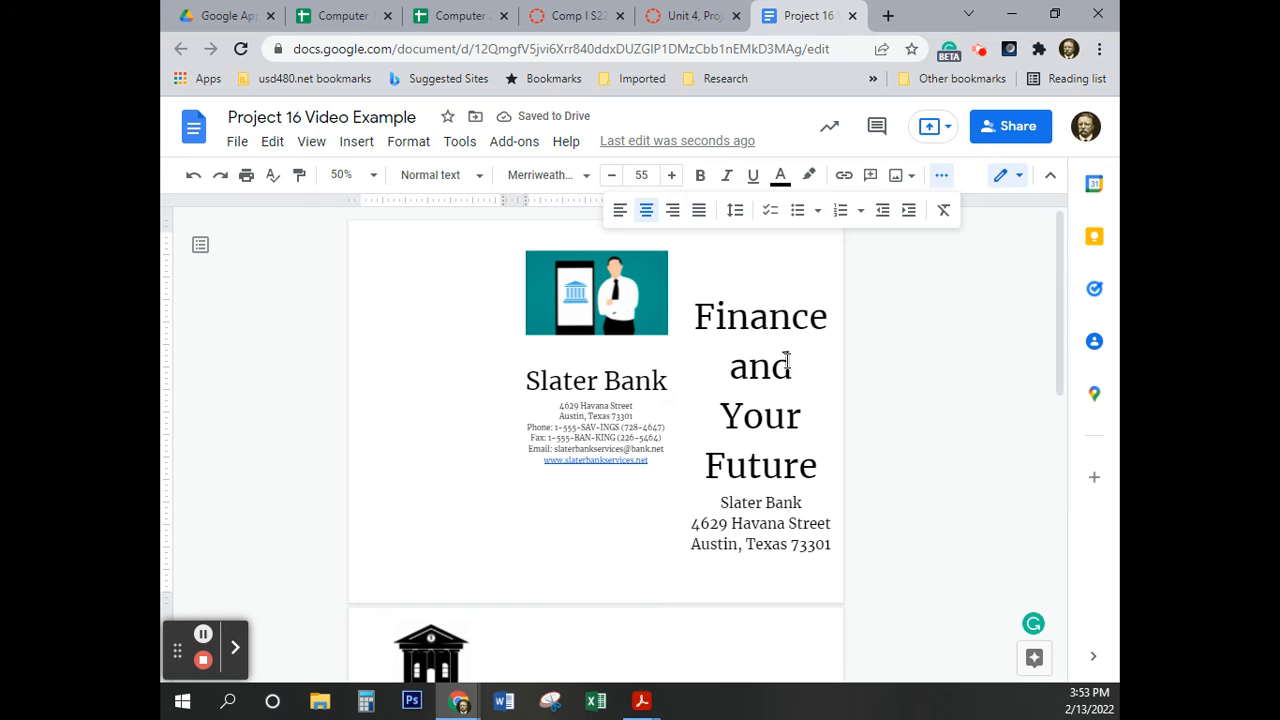
{"action": "key", "text": "BackSpace"}
{"action": "key", "text": "BackSpace"}
{"action": "key", "text": "BackSpace"}
{"action": "key", "text": "BackSpace"}
{"action": "key", "text": "BackSpace"}
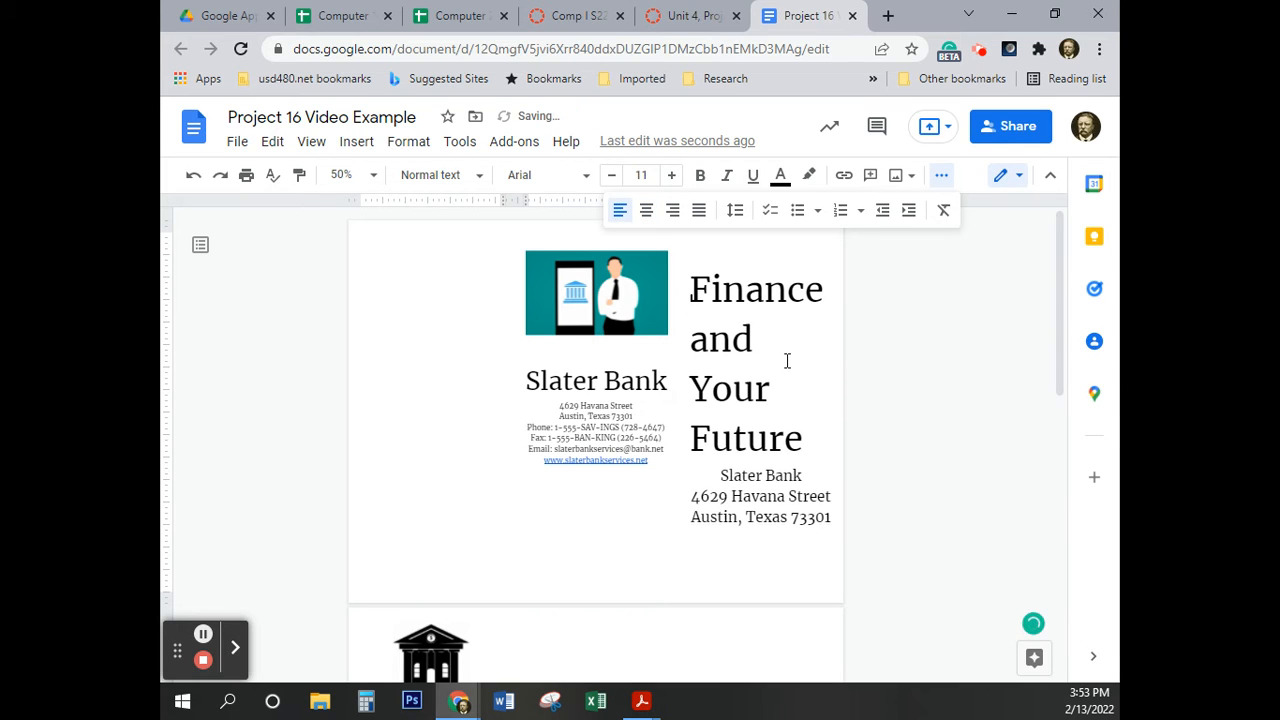
{"action": "key", "text": "BackSpace"}
{"action": "key", "text": "BackSpace"}
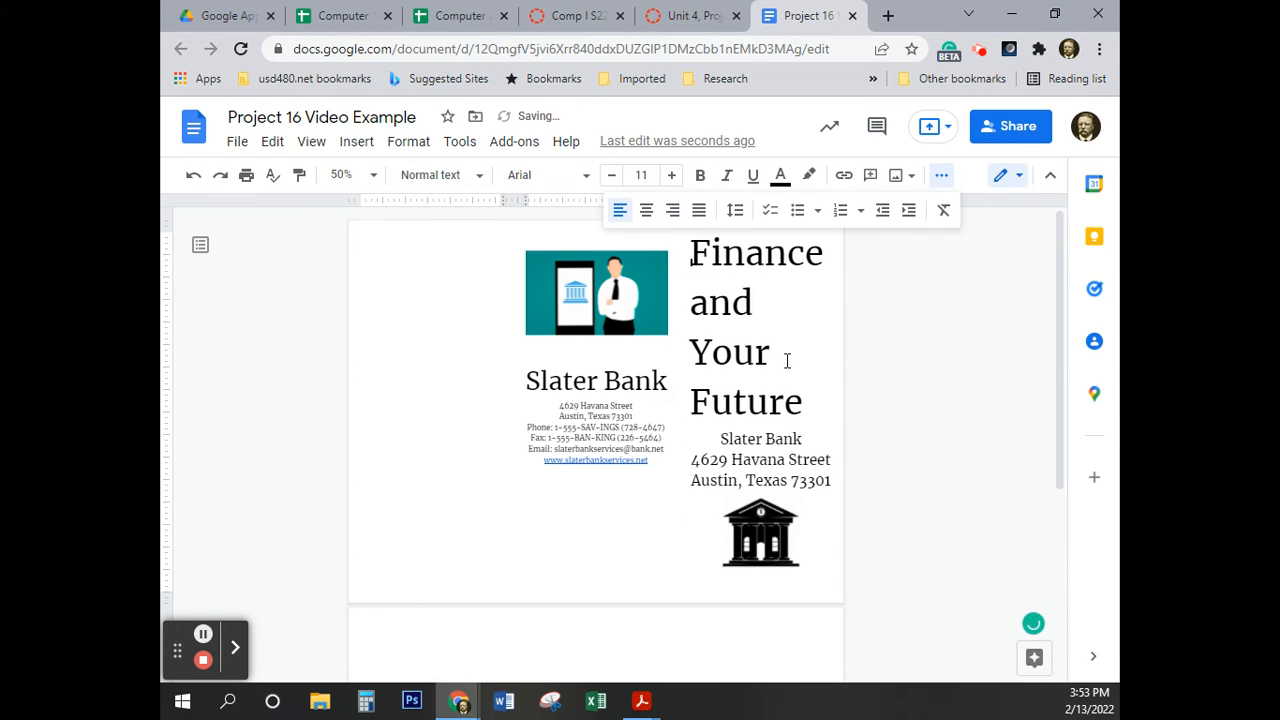
Center the "Finance and Your Future" title again in the third column
{"action": "left_click_drag", "start_coordinate": [803, 402], "coordinate": [700, 250]}
{"action": "left_click", "coordinate": [941, 176]}
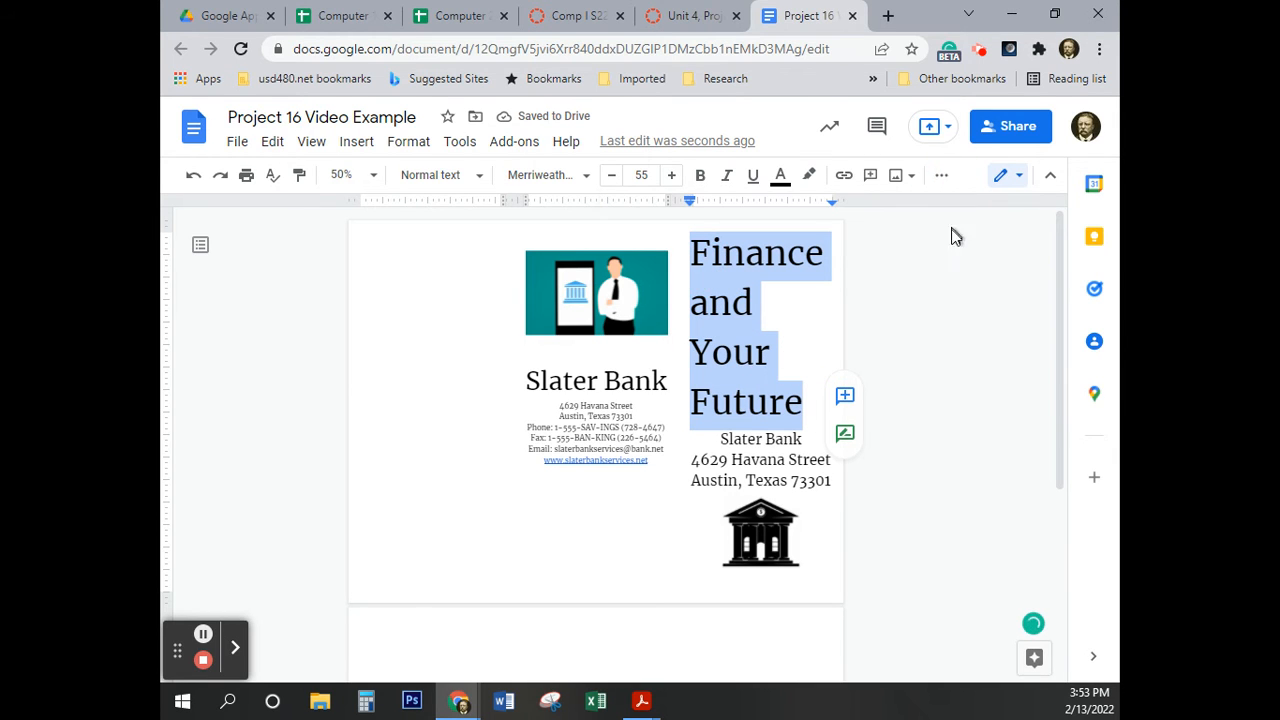
{"action": "left_click", "coordinate": [941, 184]}
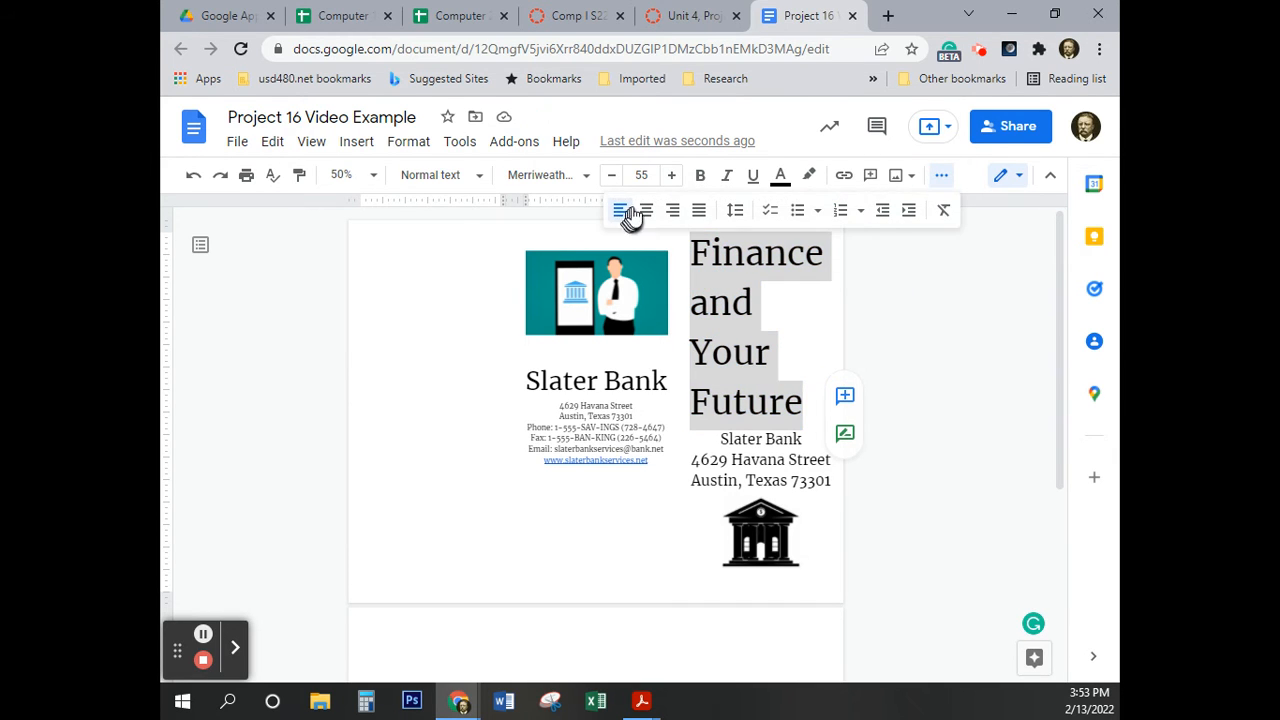
{"action": "left_click", "coordinate": [646, 210]}
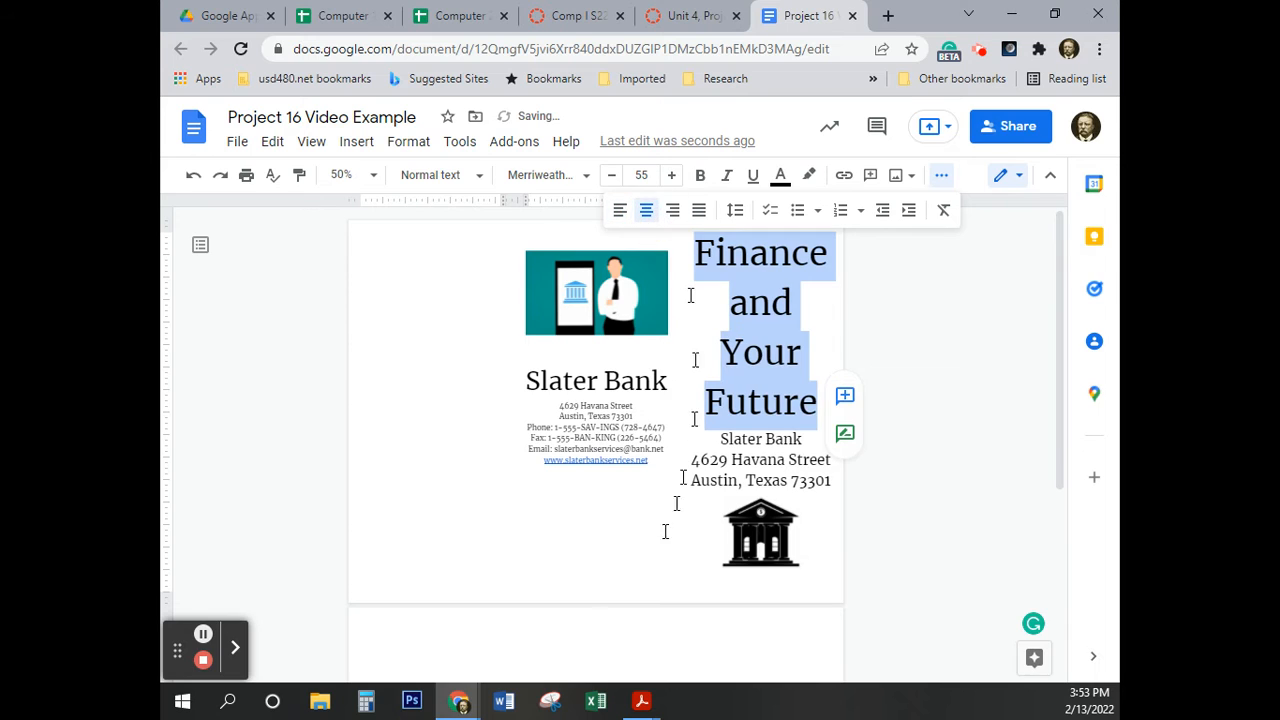
{"action": "left_click", "coordinate": [583, 520]}
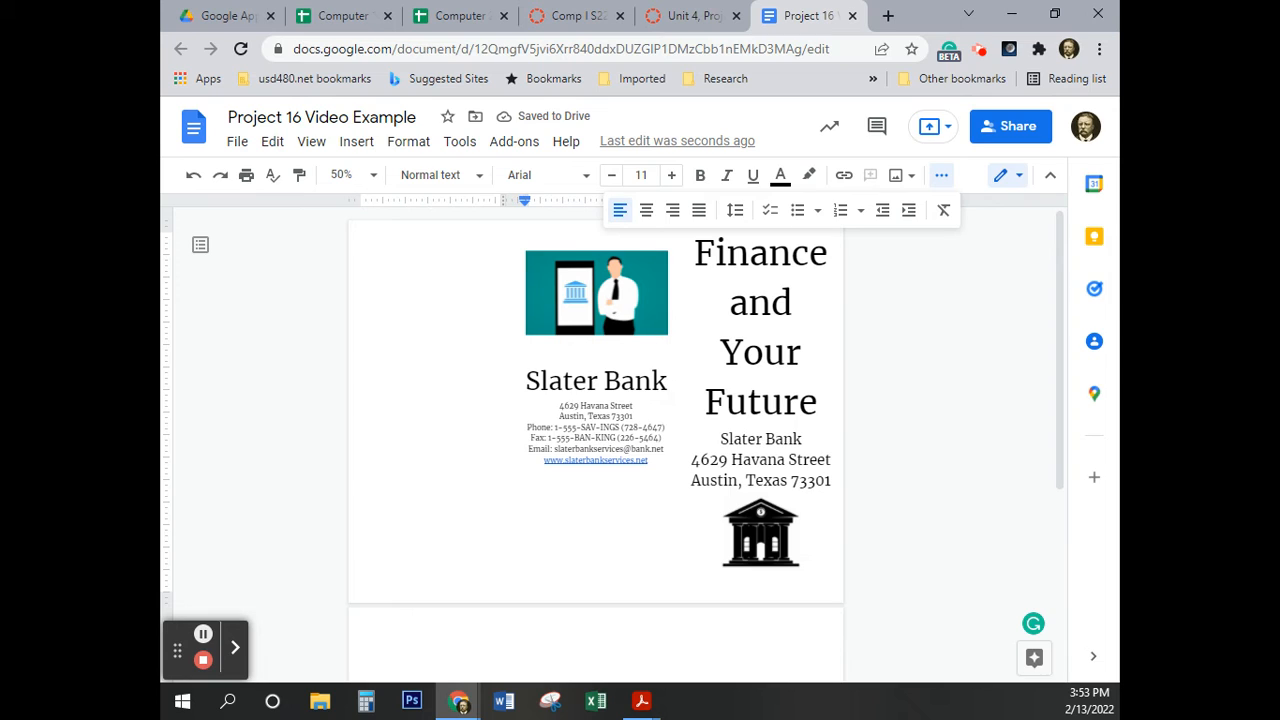
Copy the online and mobile banking paragraph and the list from "Paying bills" to "Applying for loans" from the Unit 4, Project 16 assignment page
{"action": "key", "text": "alt+Tab"}
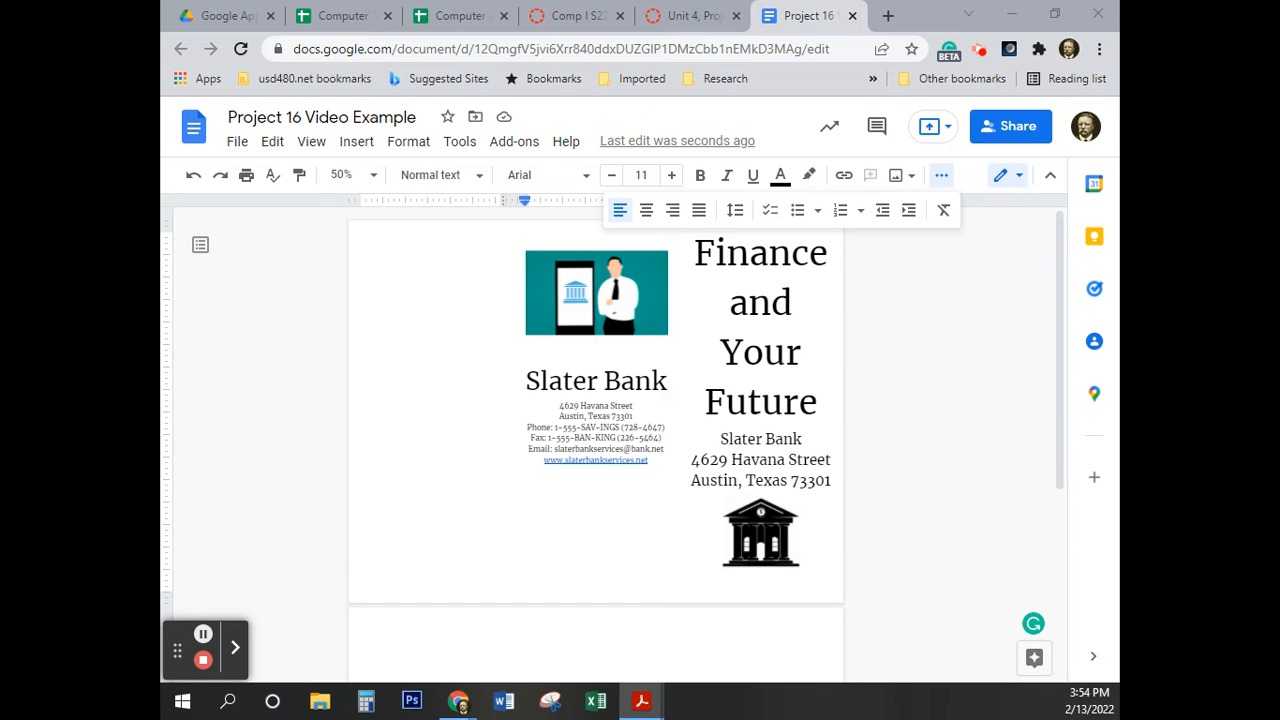
{"action": "left_click", "coordinate": [430, 361]}
{"action": "left_click", "coordinate": [431, 298]}
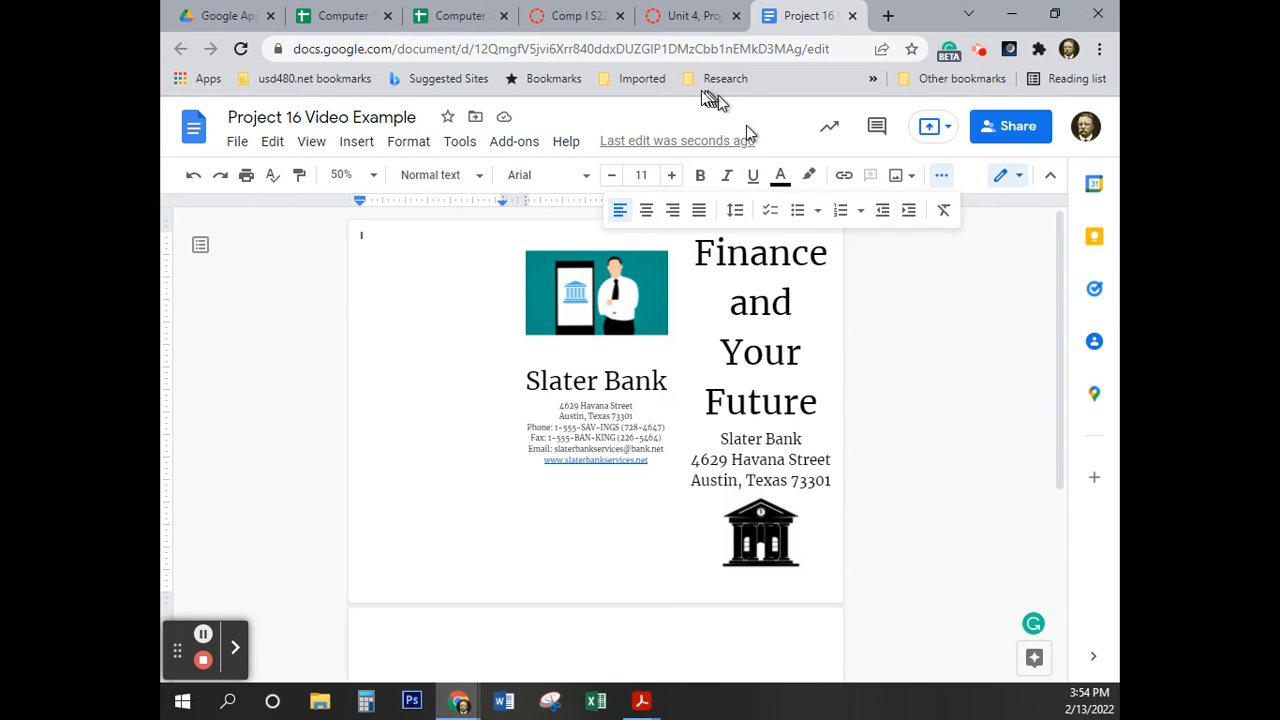
{"action": "left_click", "coordinate": [683, 17]}
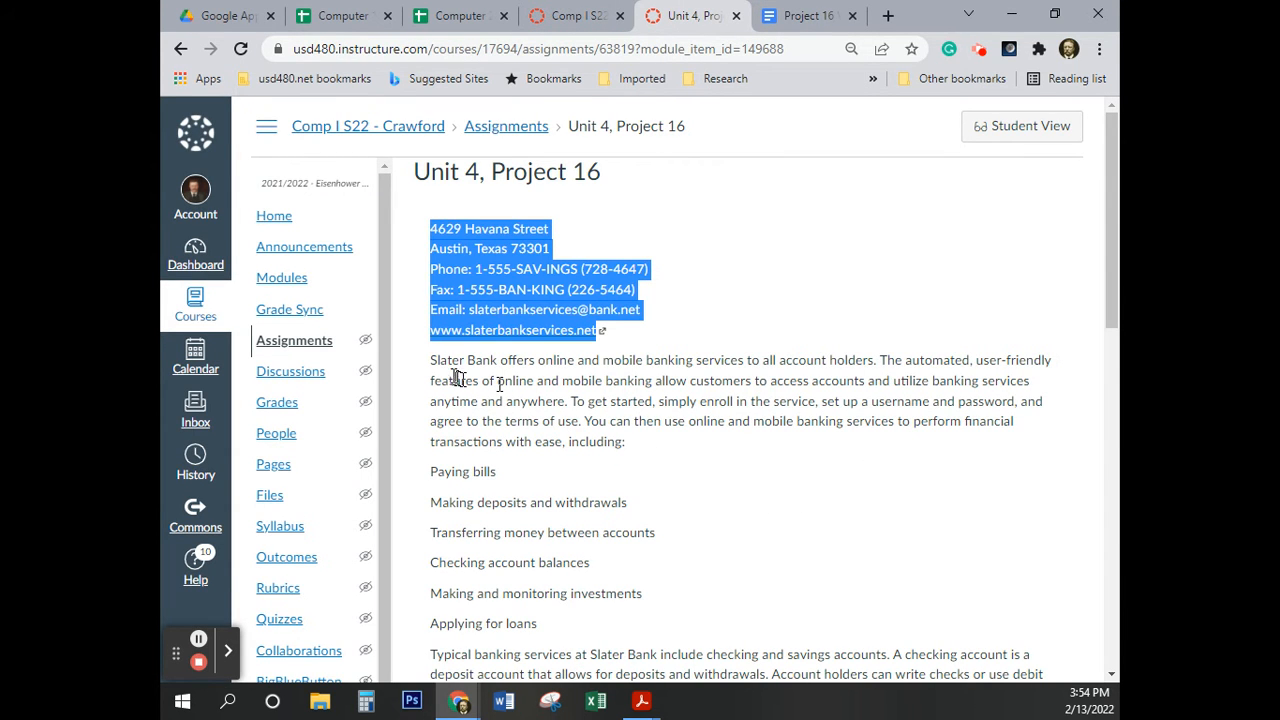
{"action": "left_click_drag", "start_coordinate": [432, 362], "coordinate": [641, 624]}
{"action": "key", "text": "ctrl+c"}
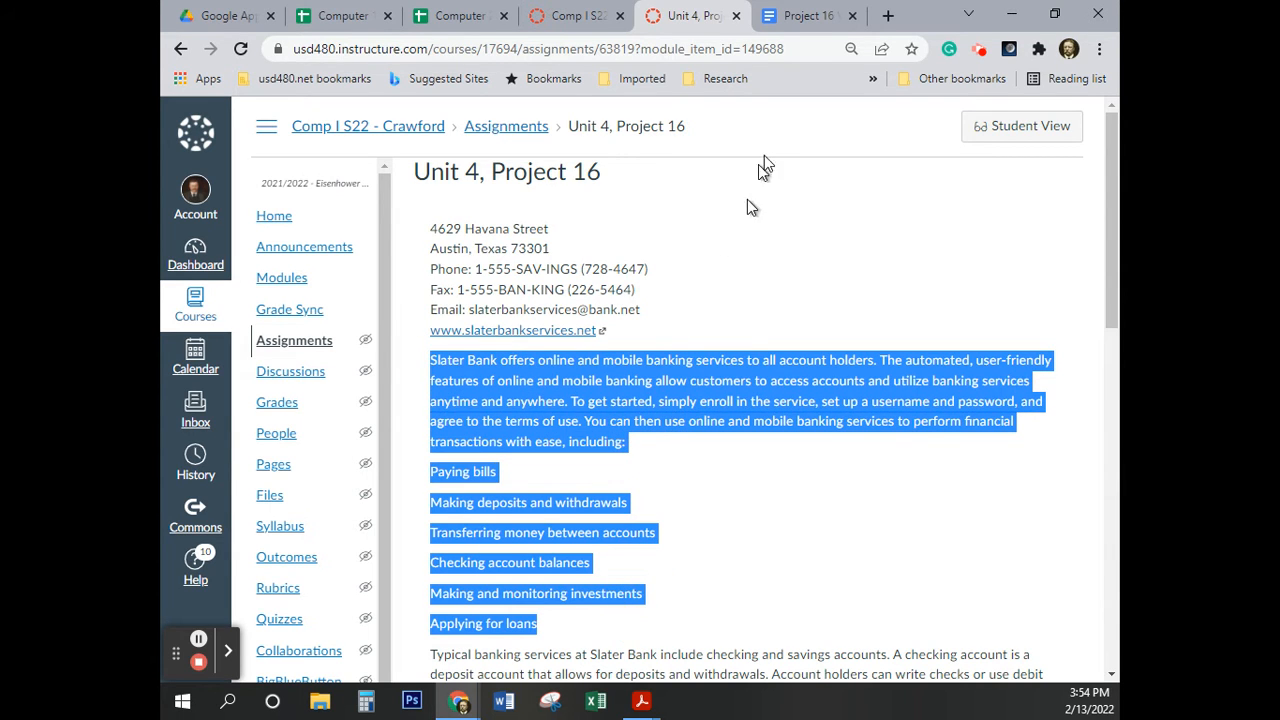
Enter the heading "ONLINE & mOBILE BANKING" and, after an empty line, the subheading "Banking on the Go" at the start of the document's first column
{"action": "left_click", "coordinate": [805, 16]}
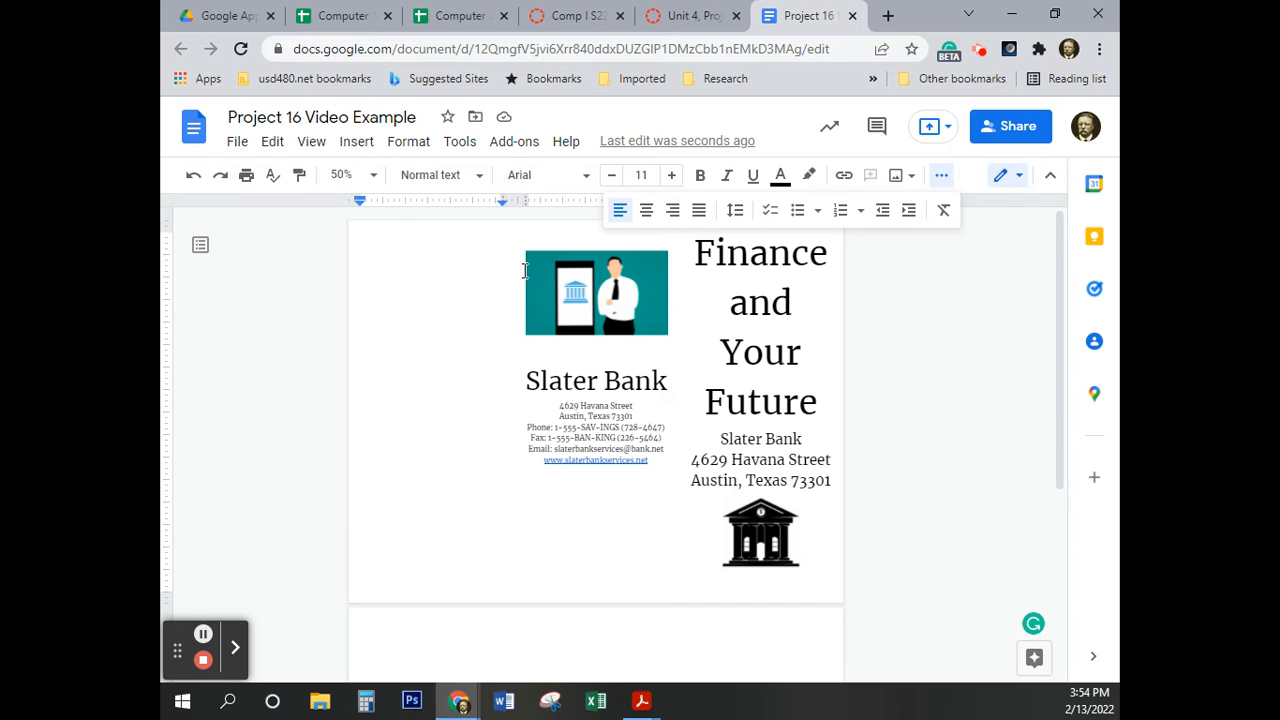
{"action": "type", "text": "On"}
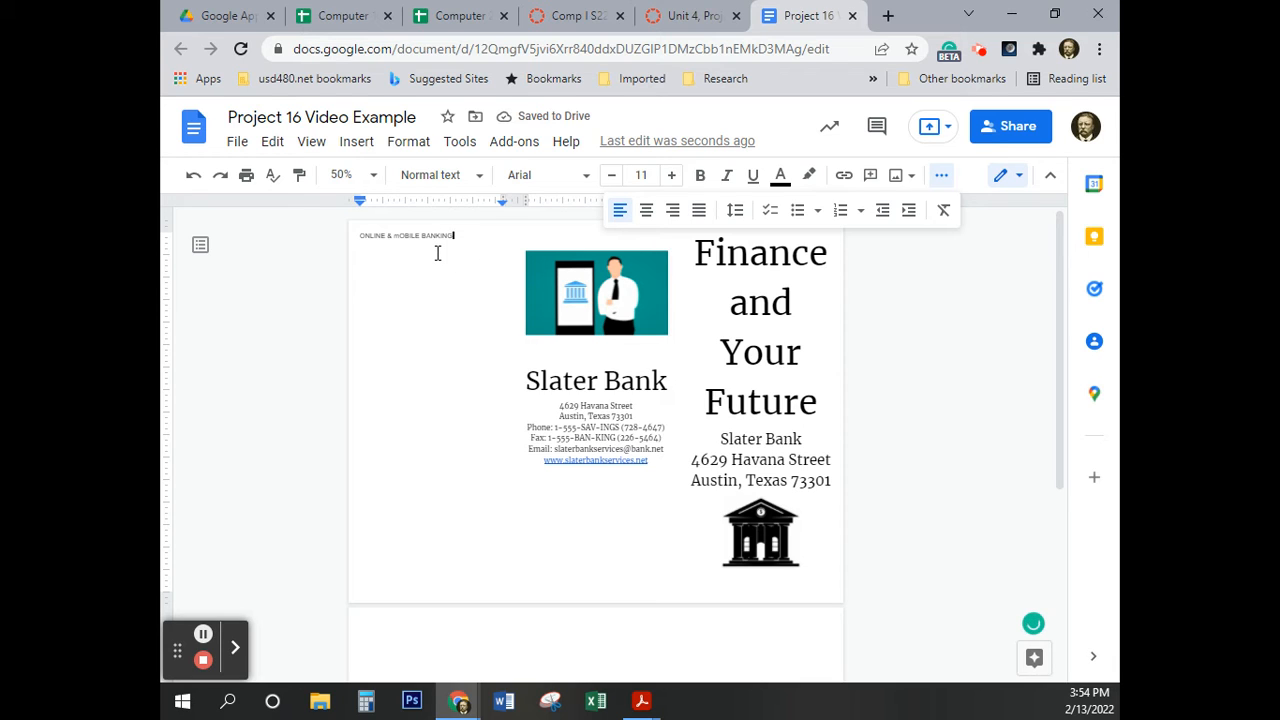
{"action": "key", "text": "Return"}
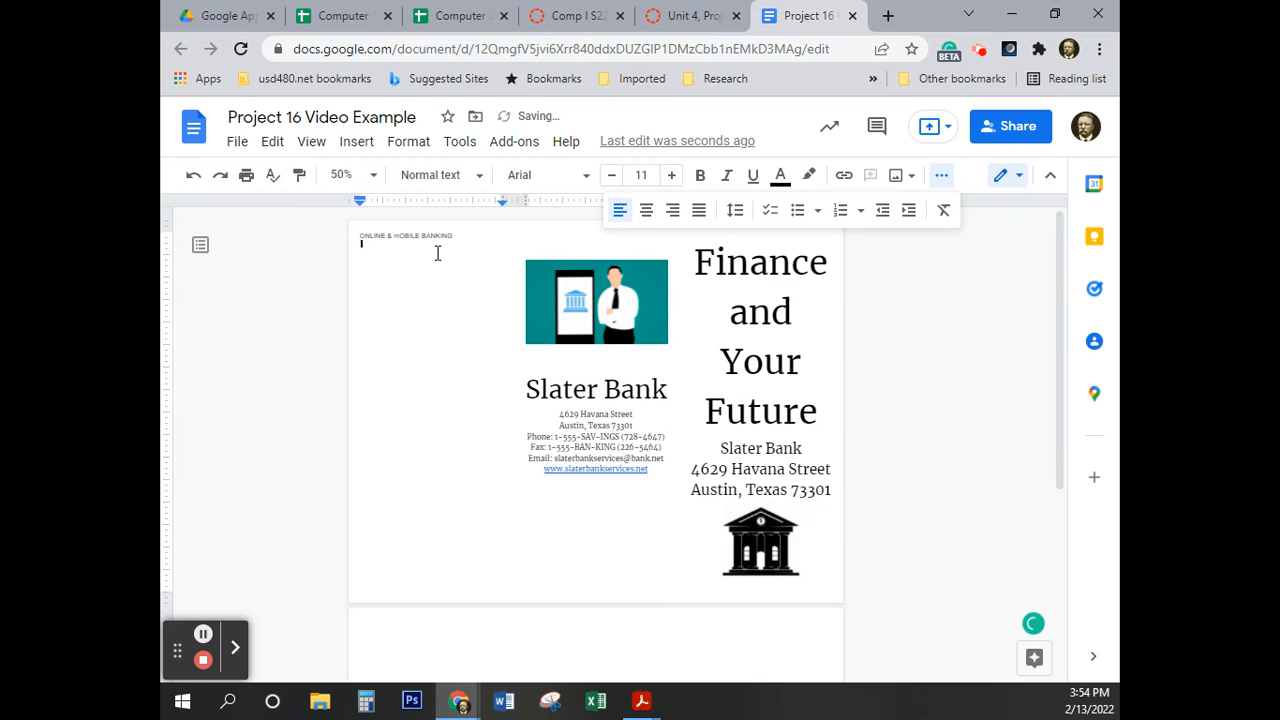
{"action": "key", "text": "Return"}
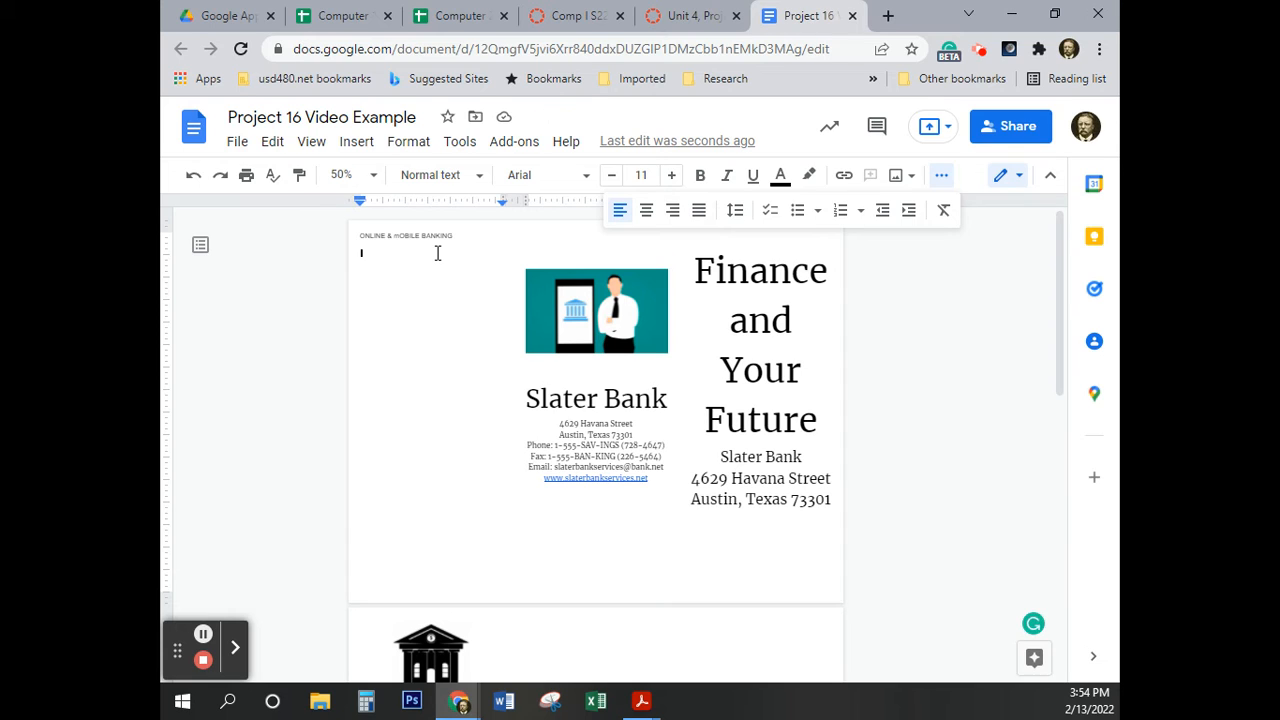
{"action": "type", "text": "Banking on the Go"}
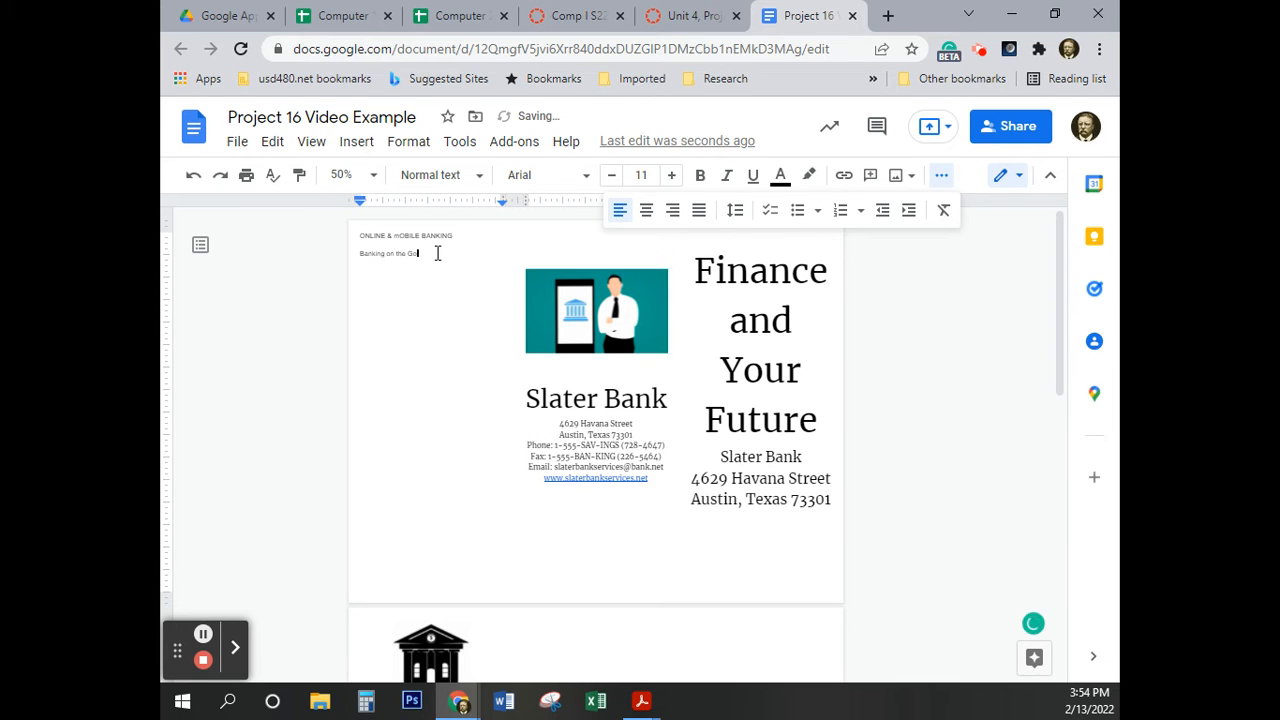
{"action": "key", "text": "Return"}
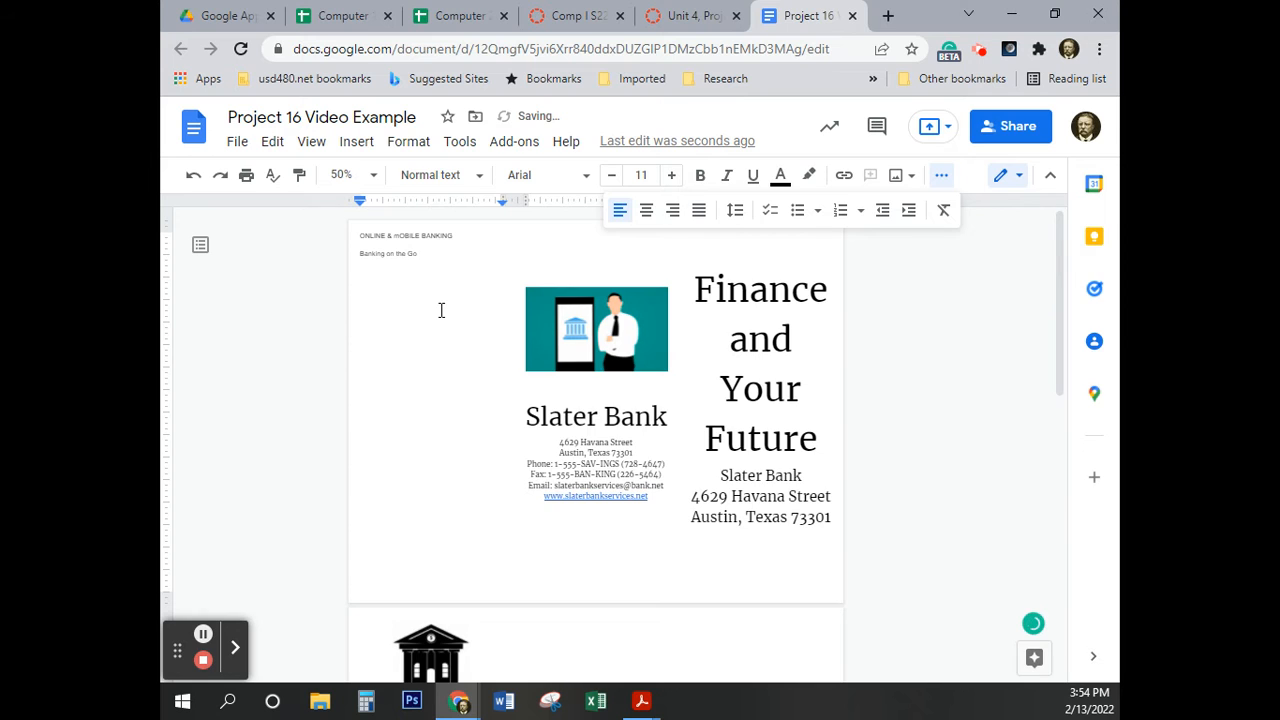
Paste the copied banking text below "Banking on the Go" and make the six services from "Paying bills" to "Applying for loans" a bulleted list
{"action": "key", "text": "ctrl+v"}
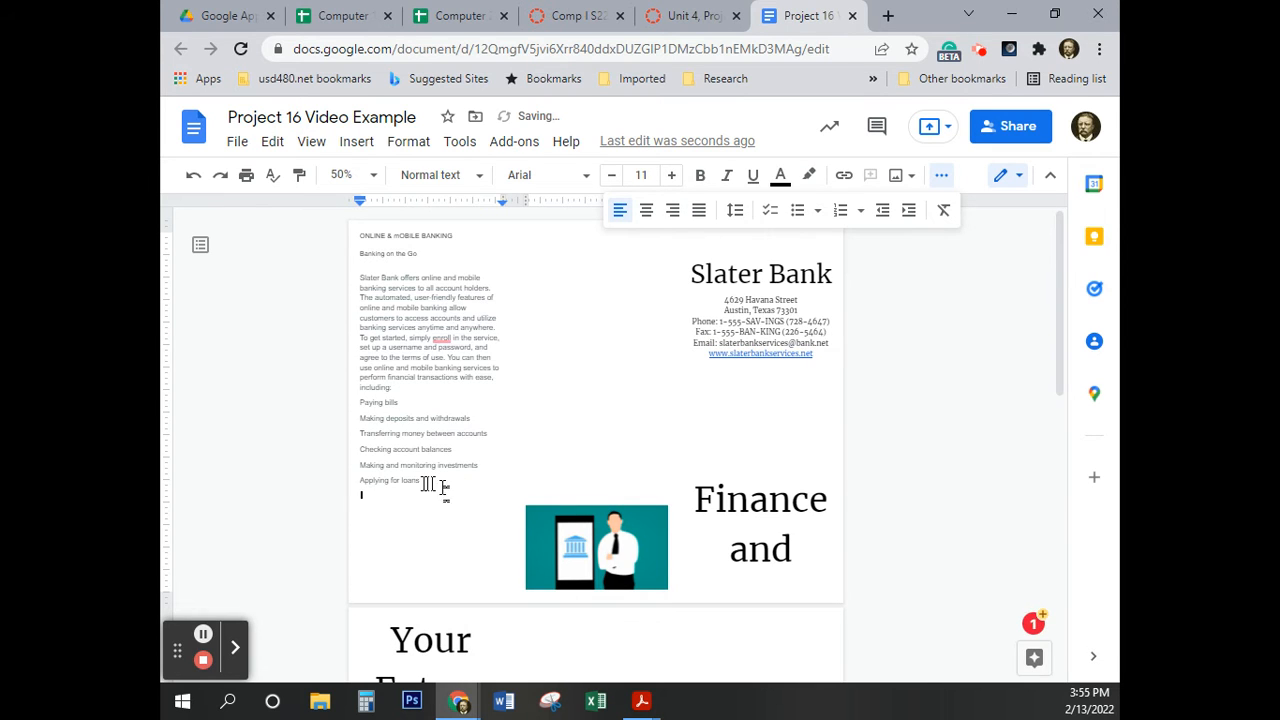
{"action": "left_click_drag", "start_coordinate": [424, 484], "coordinate": [360, 404]}
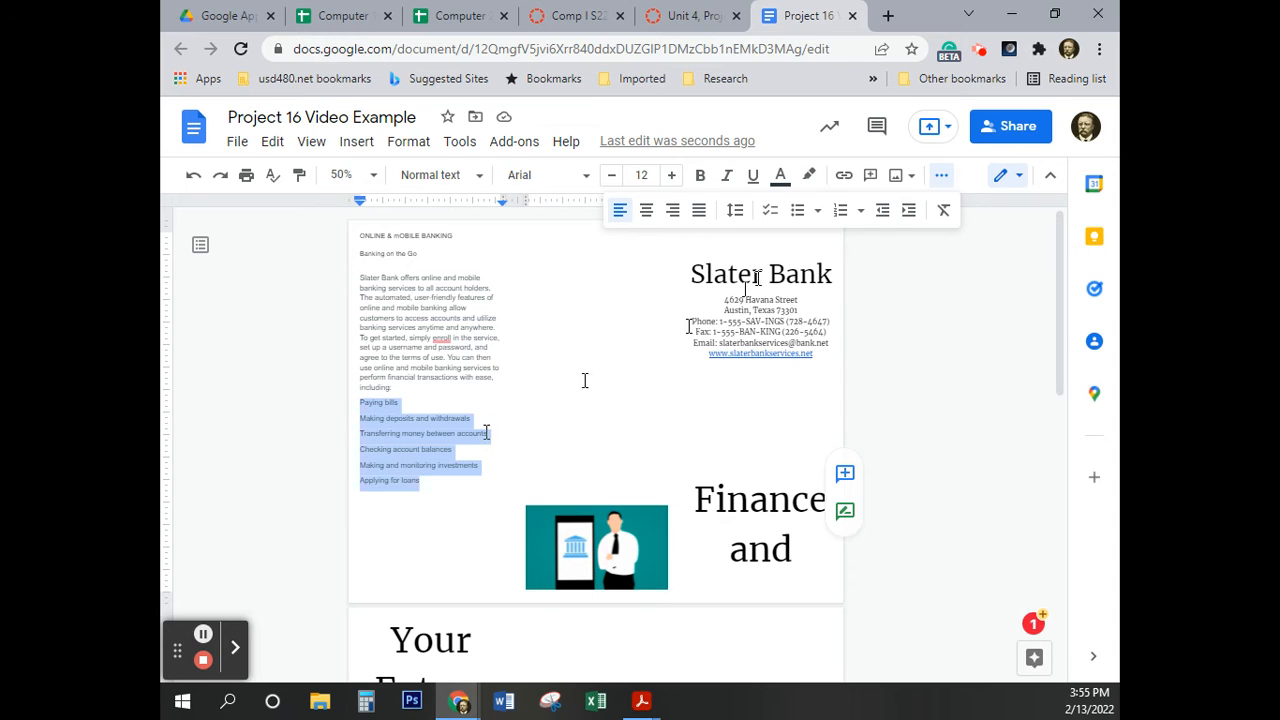
{"action": "left_click", "coordinate": [798, 212]}
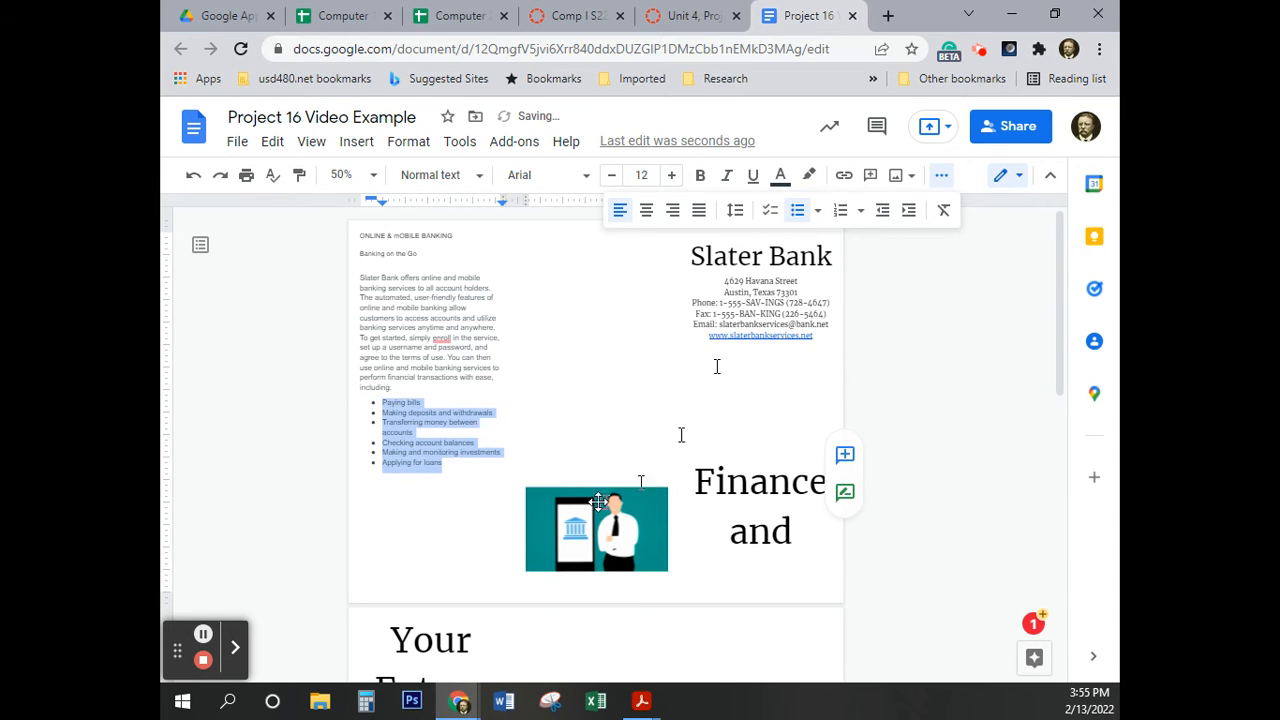
{"action": "left_click", "coordinate": [411, 432]}
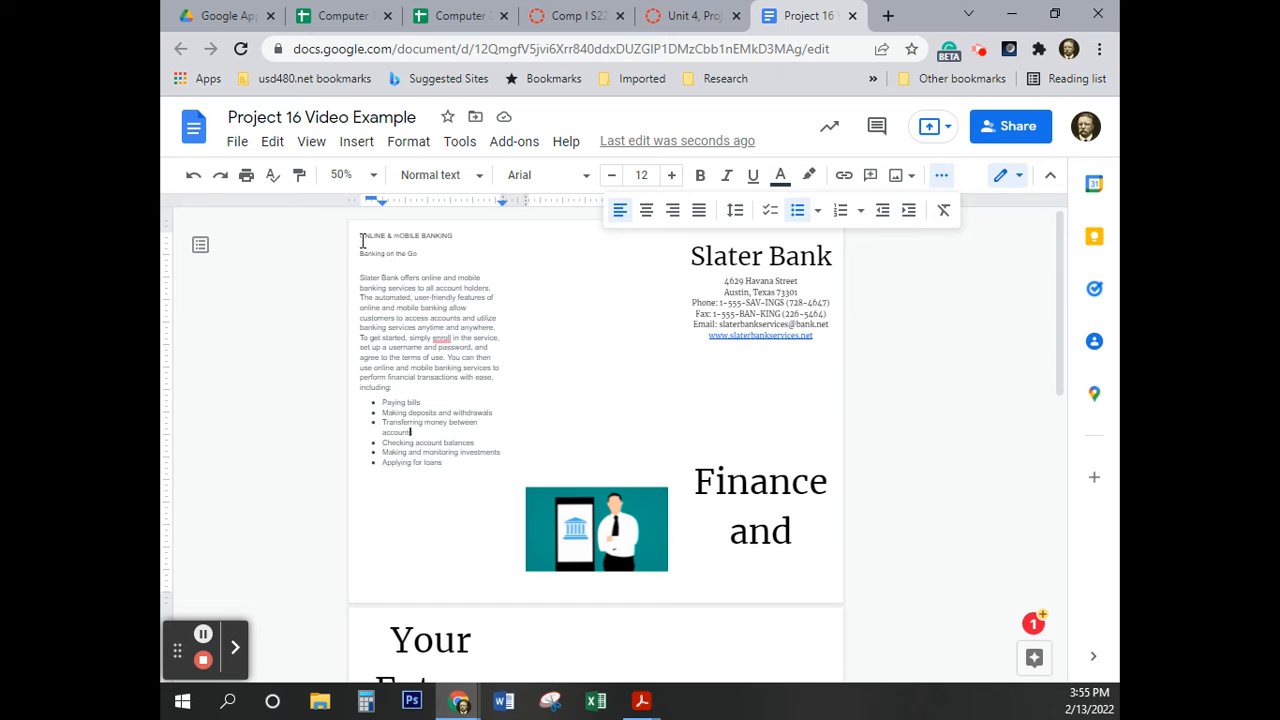
Set the font color of all first-column text, from the heading through the bulleted list, to black
{"action": "left_click_drag", "start_coordinate": [360, 237], "coordinate": [452, 470]}
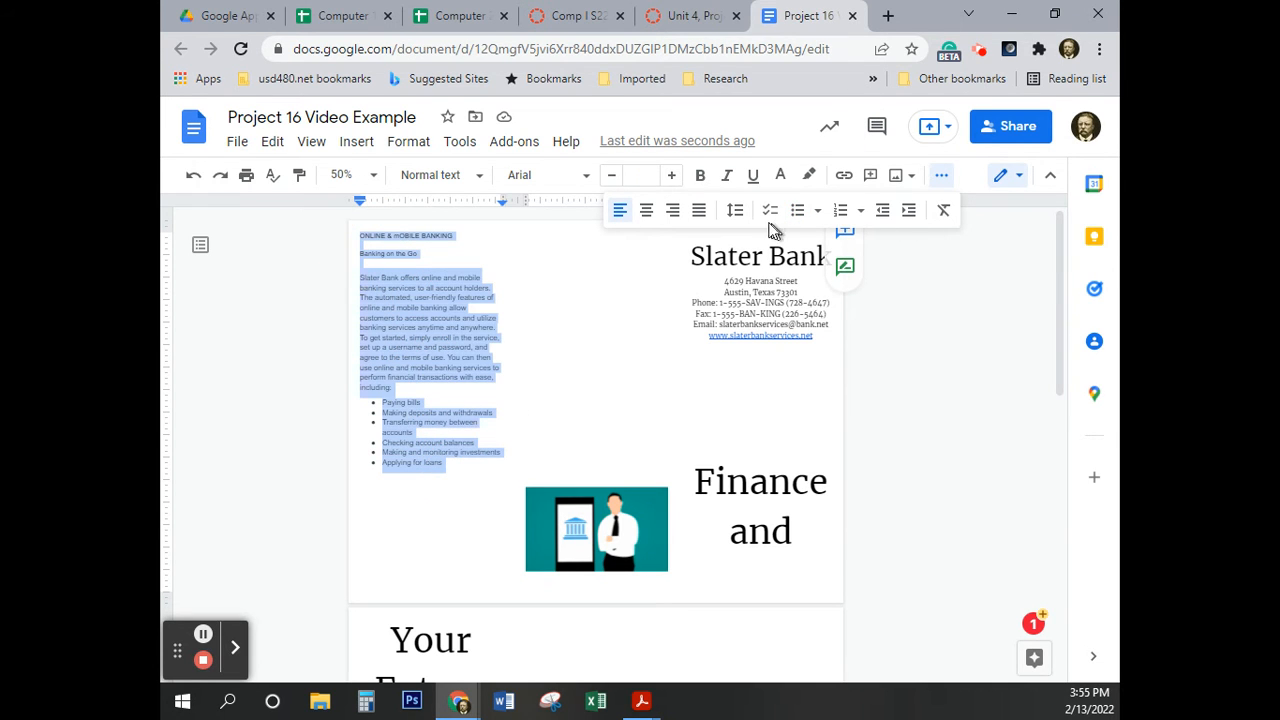
{"action": "left_click", "coordinate": [780, 176]}
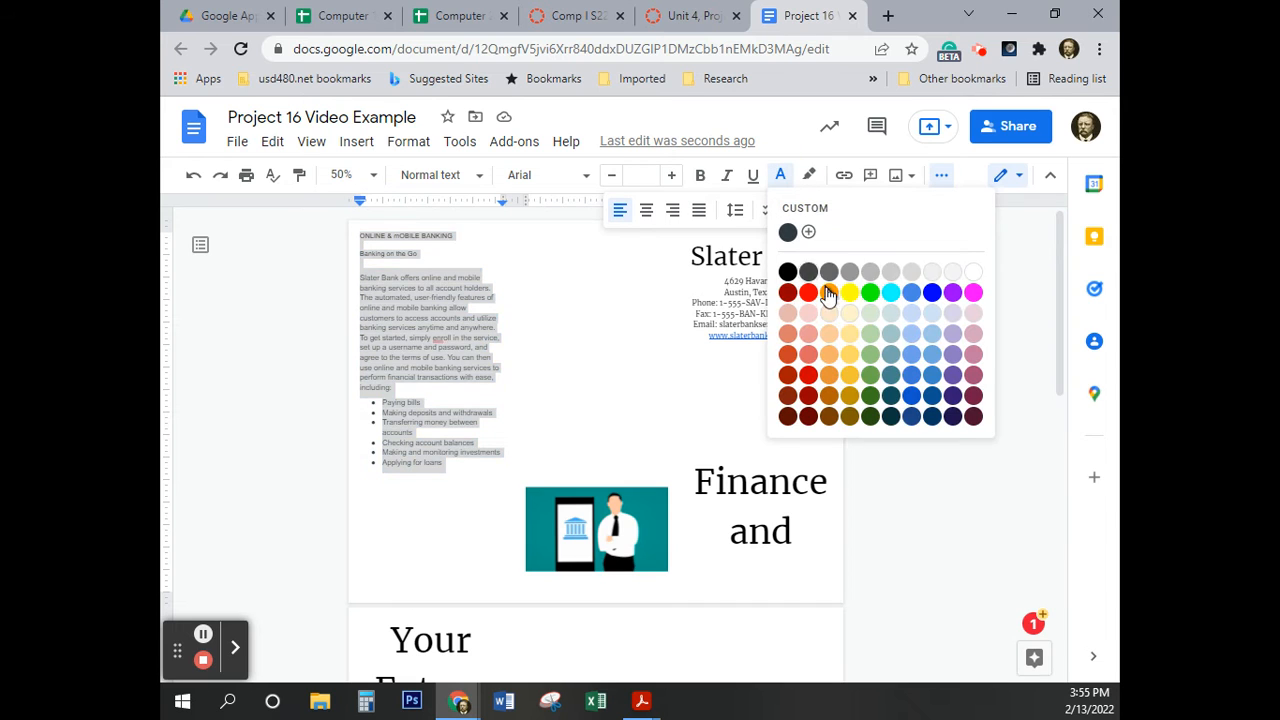
{"action": "left_click", "coordinate": [795, 275]}
{"action": "left_click", "coordinate": [451, 348]}
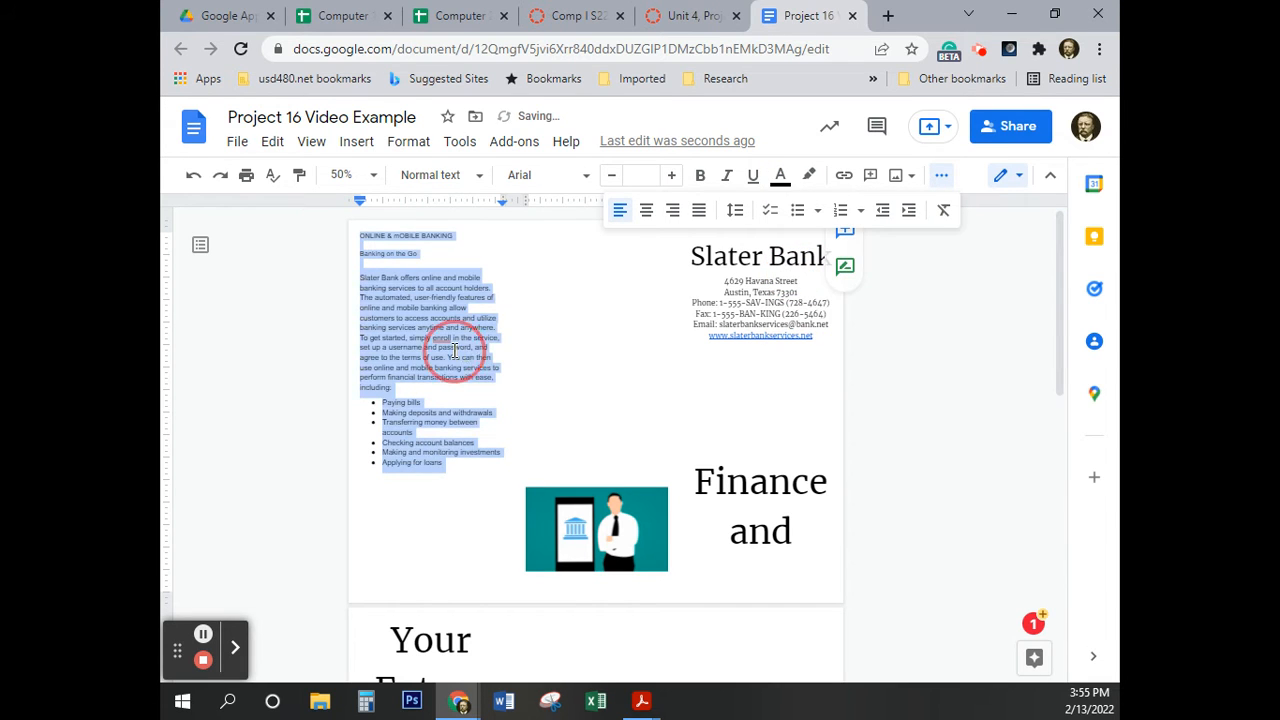
Remove the empty line between "Banking on the Go" and the paragraph about Slater Bank's online services
{"action": "left_click", "coordinate": [355, 268]}
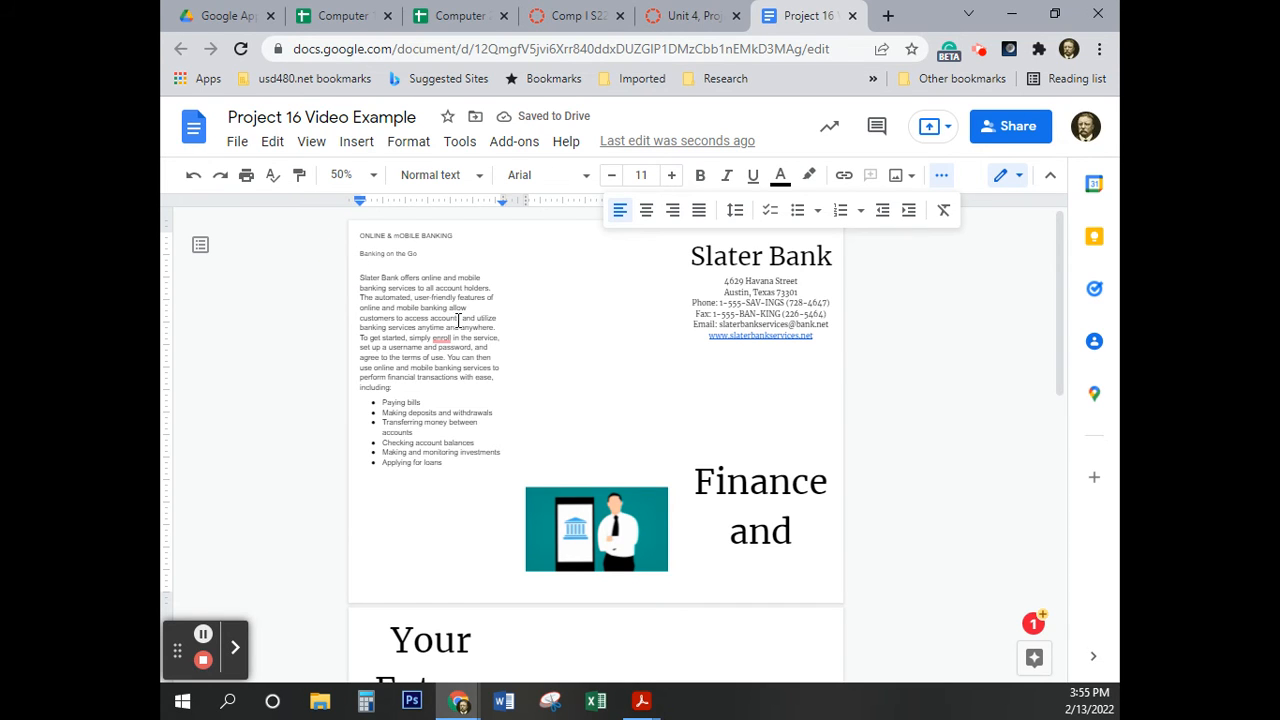
{"action": "key", "text": "BackSpace"}
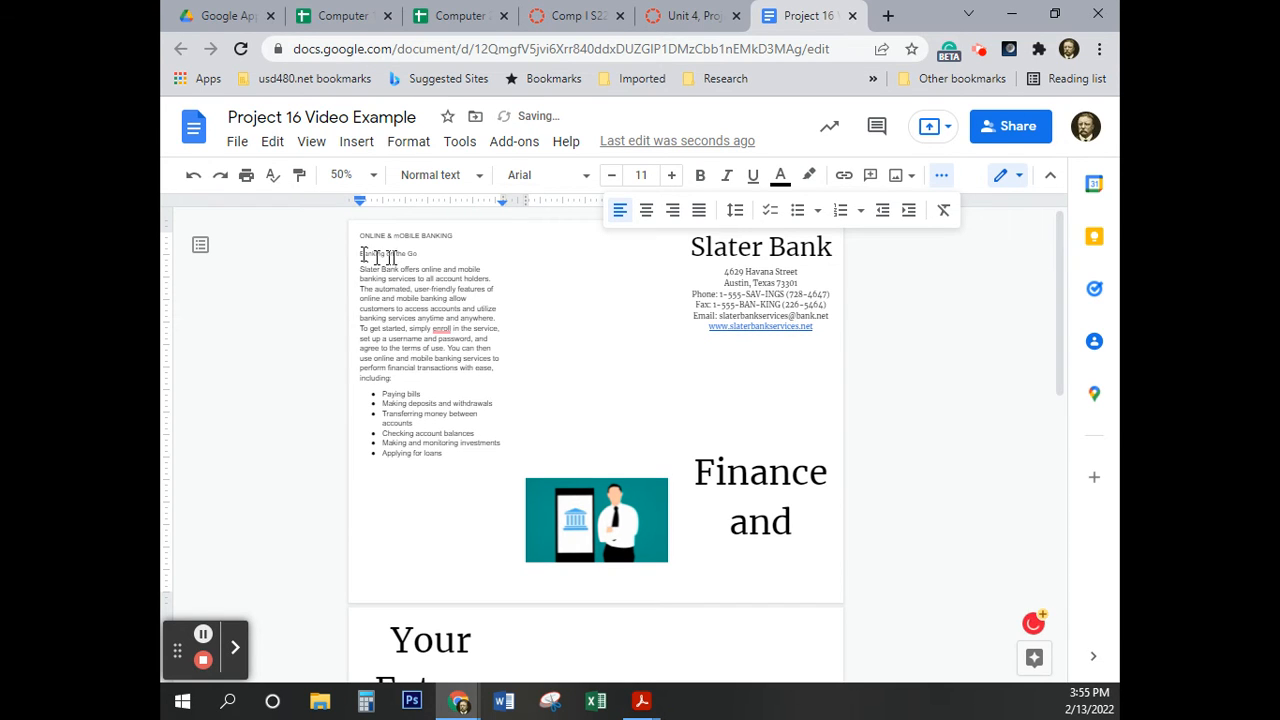
{"action": "left_click", "coordinate": [364, 245]}
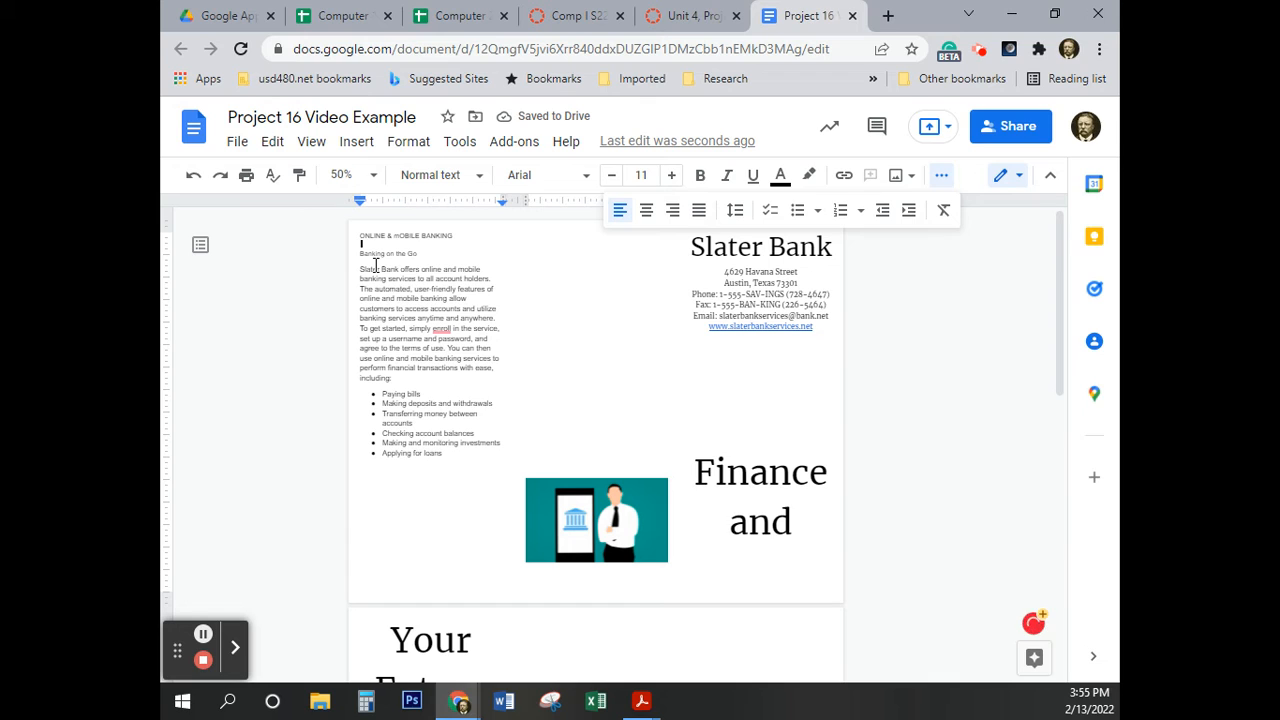
{"action": "key", "text": "Down"}
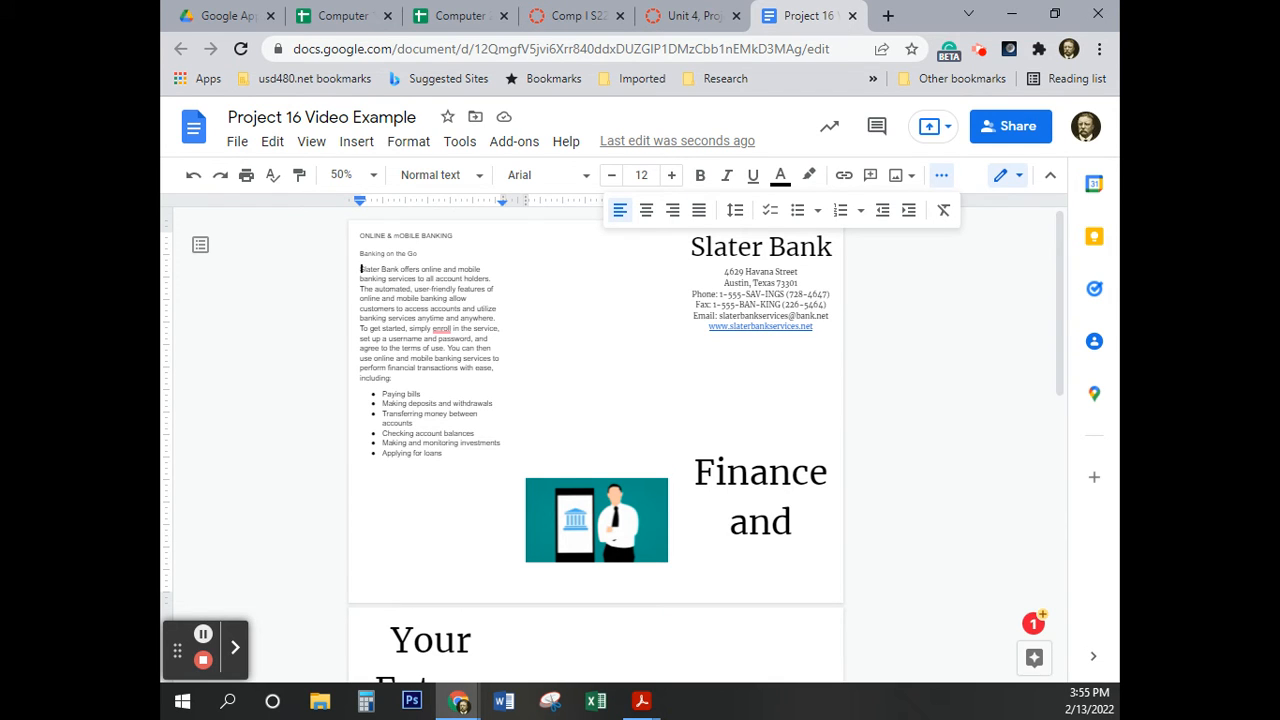
Justify the first column's paragraph beginning "Slater Bank offers online and mobile banking services"
{"action": "key", "text": "alt+Tab"}
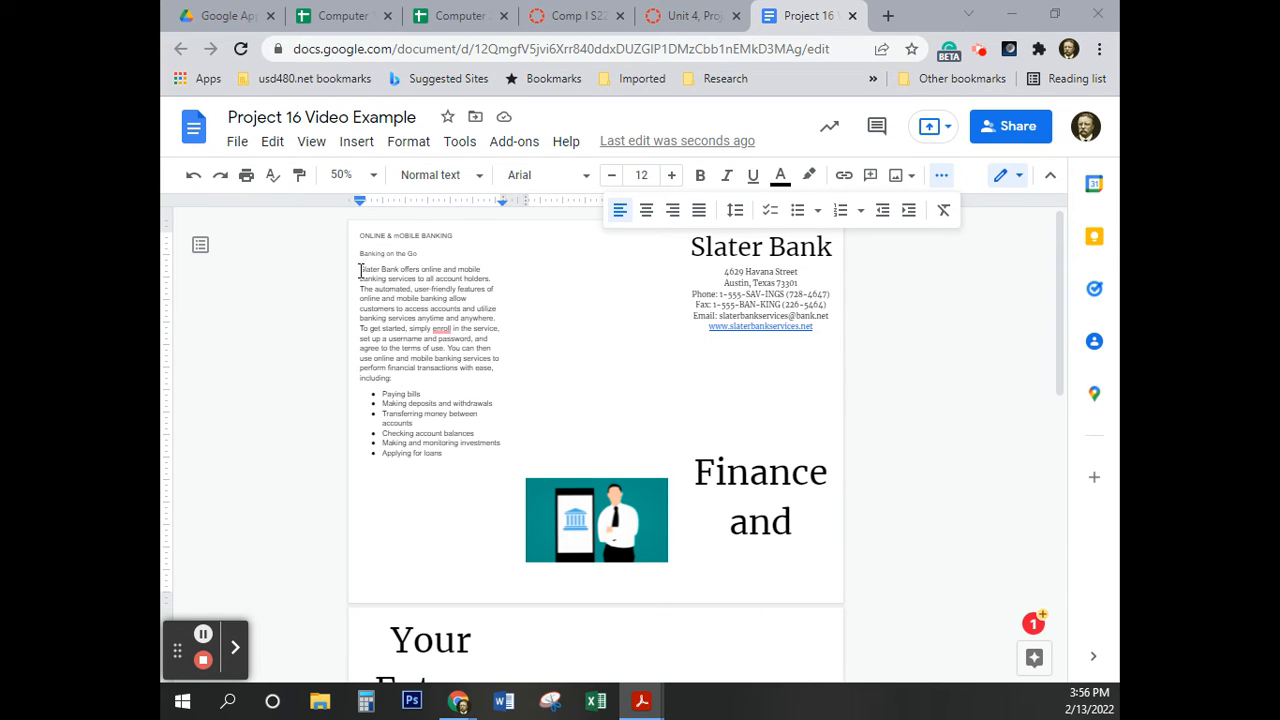
{"action": "left_click_drag", "start_coordinate": [361, 270], "coordinate": [502, 367]}
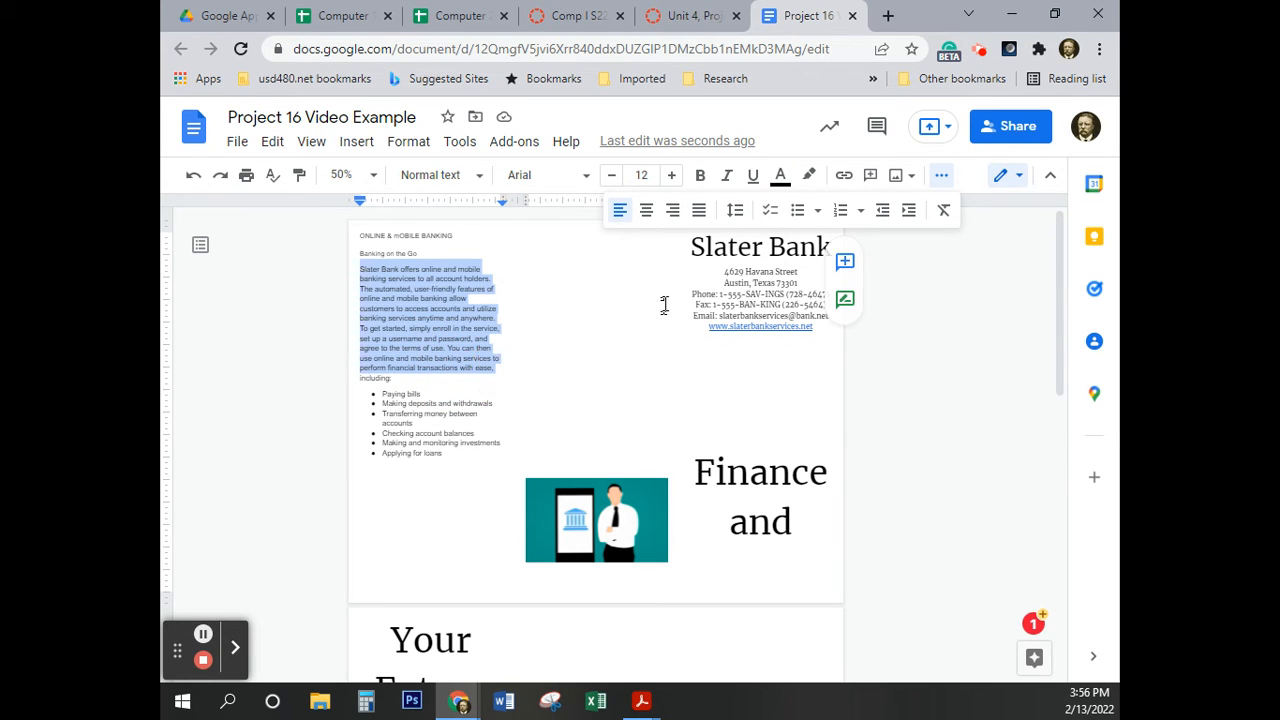
{"action": "left_click", "coordinate": [698, 214]}
{"action": "left_click", "coordinate": [408, 404]}
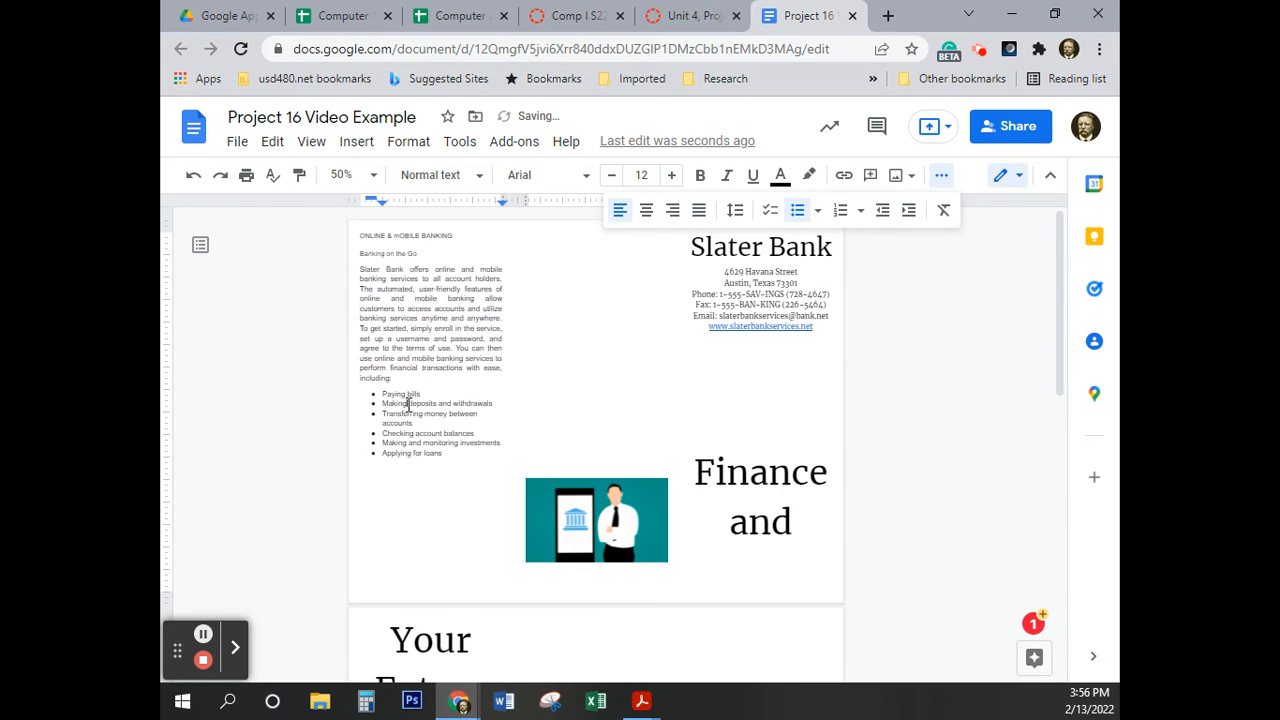
Examine the word spacing of the justified paragraph and the bulleted list at 200% zoom, and return to 50%
{"action": "left_click", "coordinate": [376, 178]}
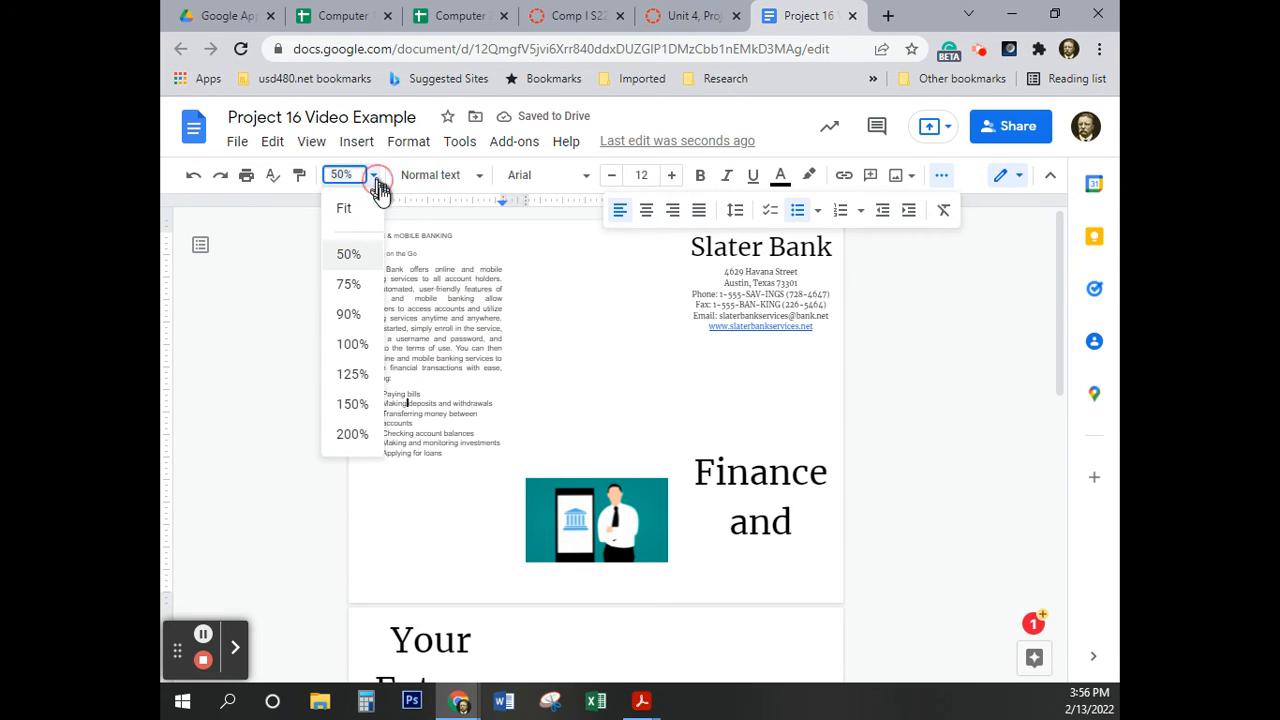
{"action": "left_click", "coordinate": [345, 434]}
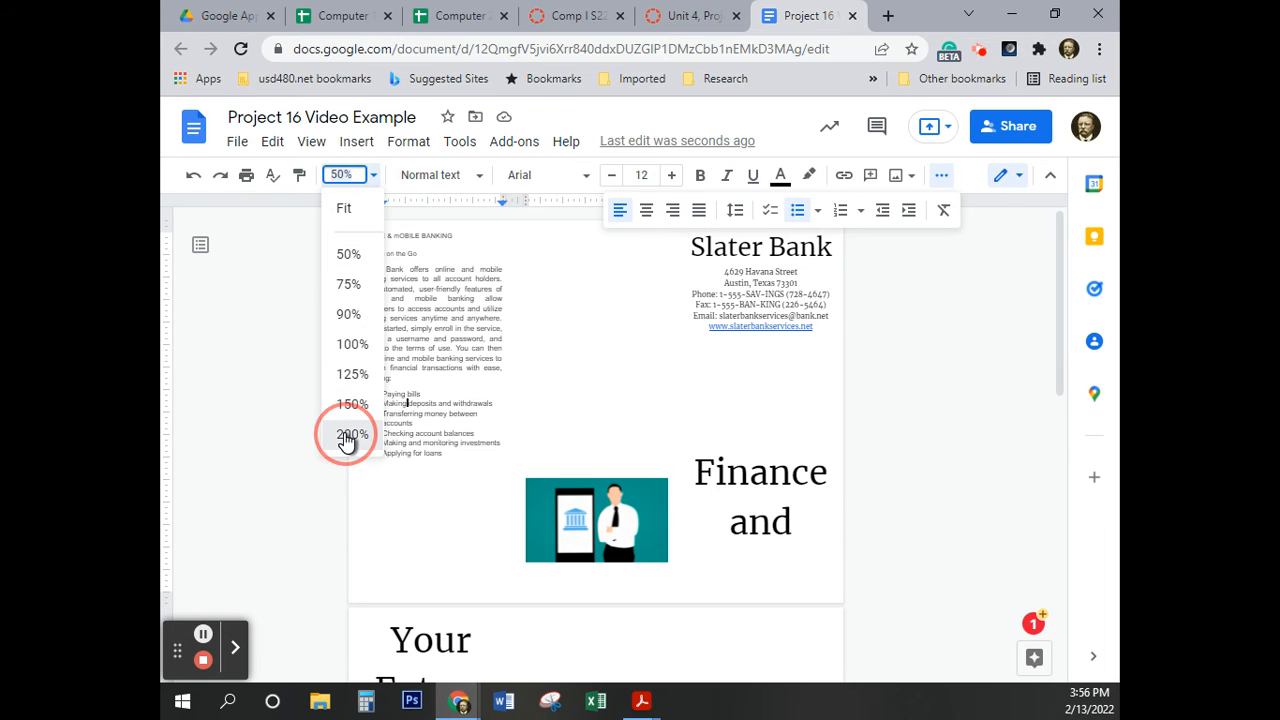
{"action": "scroll", "coordinate": [497, 505], "scroll_direction": "down", "scroll_amount": 3}
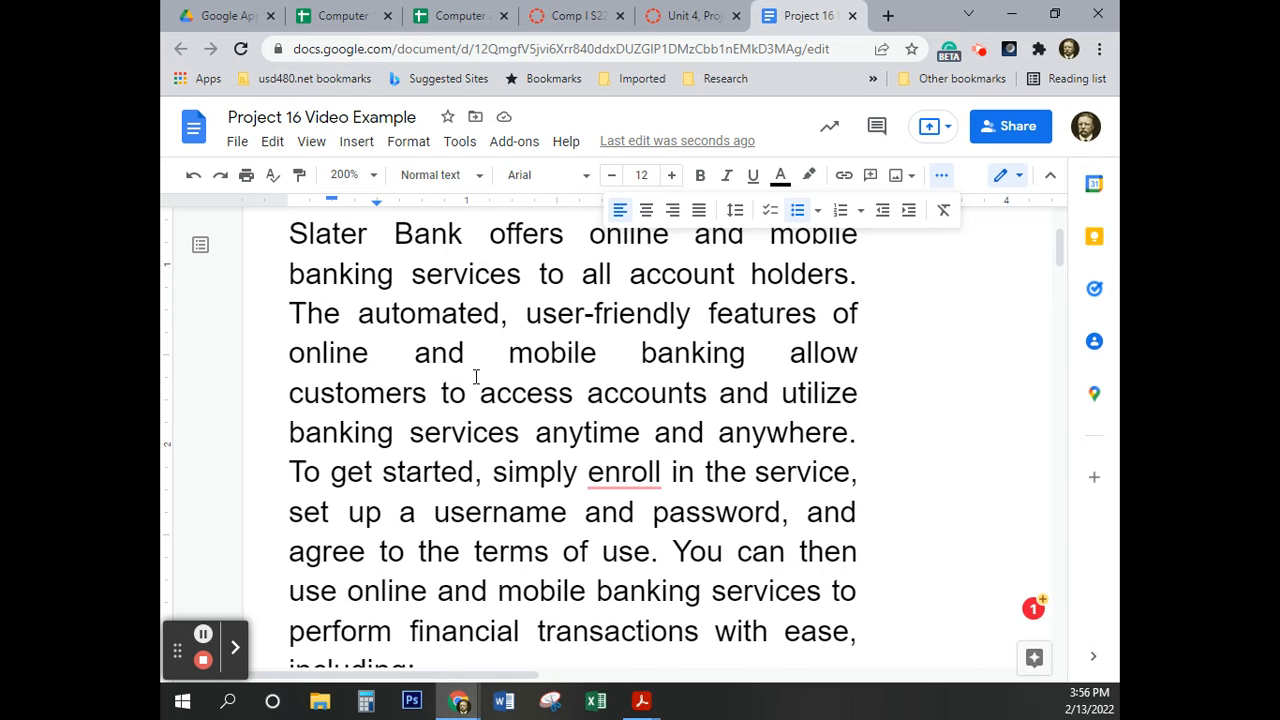
{"action": "scroll", "coordinate": [626, 408], "scroll_direction": "down", "scroll_amount": 3}
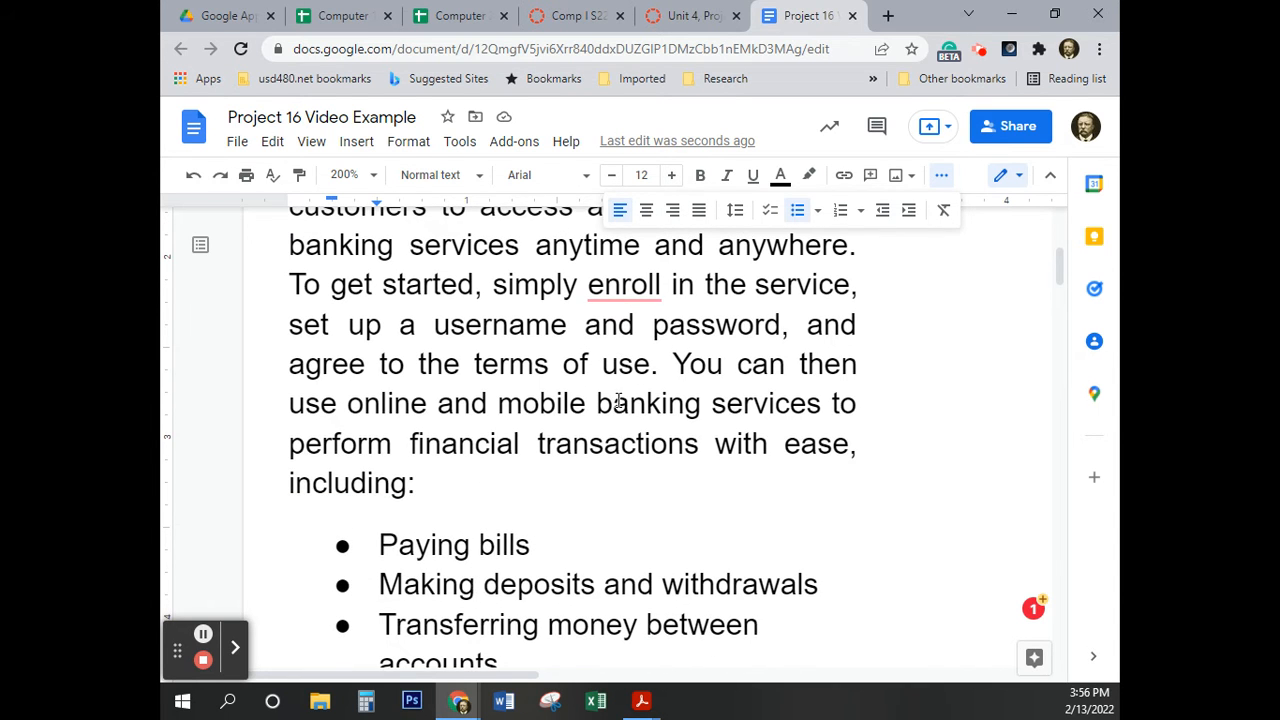
{"action": "scroll", "coordinate": [619, 400], "scroll_direction": "down", "scroll_amount": 3}
{"action": "scroll", "coordinate": [619, 406], "scroll_direction": "up", "scroll_amount": 6}
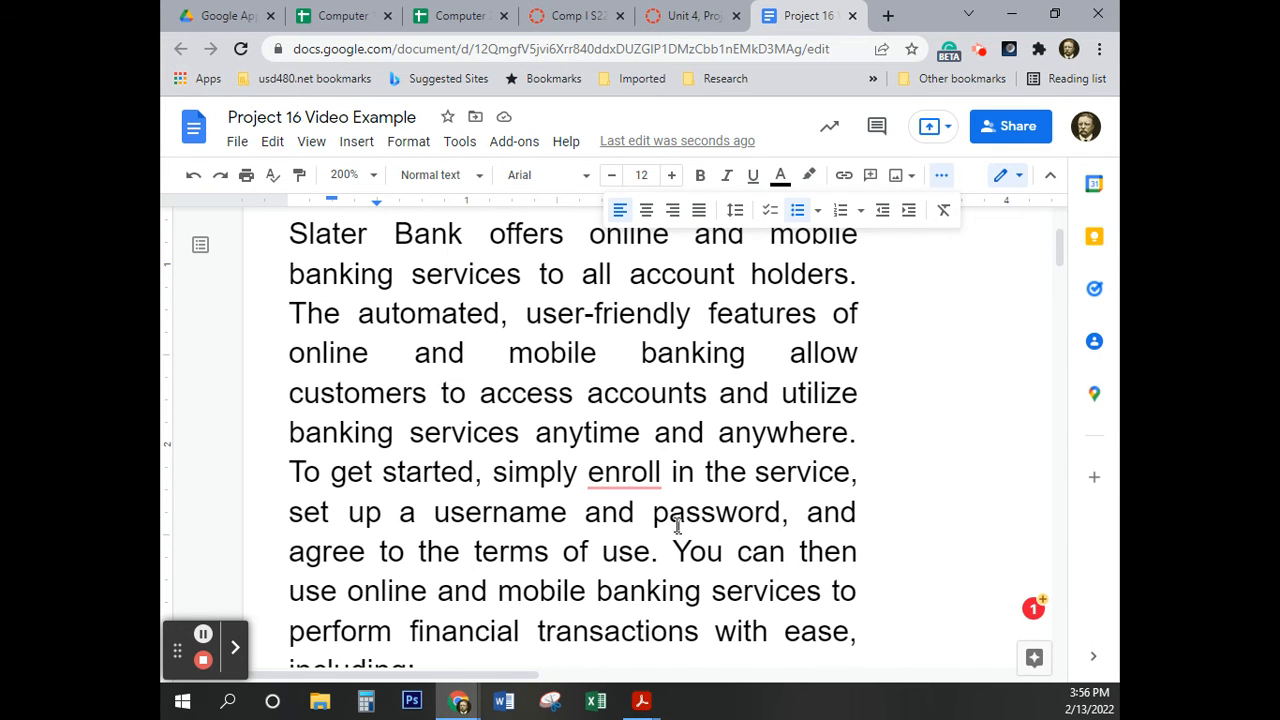
{"action": "scroll", "coordinate": [677, 527], "scroll_direction": "down", "scroll_amount": 2}
{"action": "scroll", "coordinate": [677, 515], "scroll_direction": "down", "scroll_amount": 6}
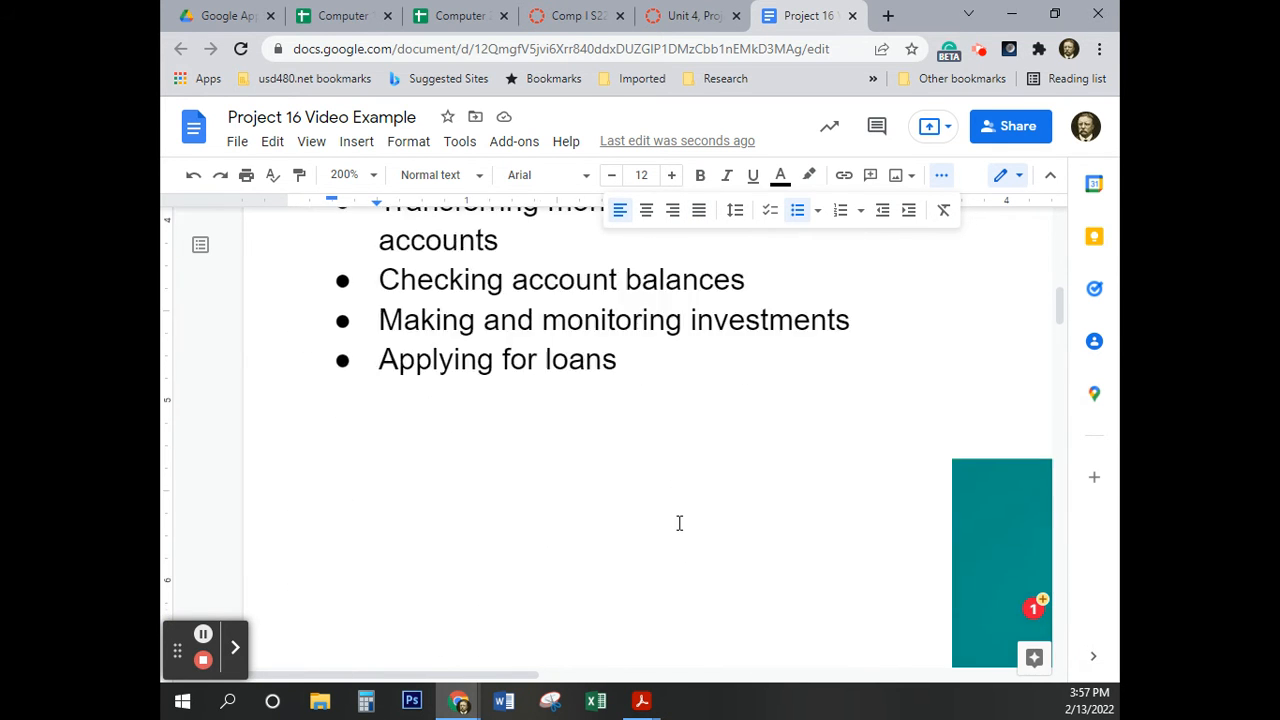
{"action": "left_click", "coordinate": [370, 176]}
{"action": "left_click", "coordinate": [358, 258]}
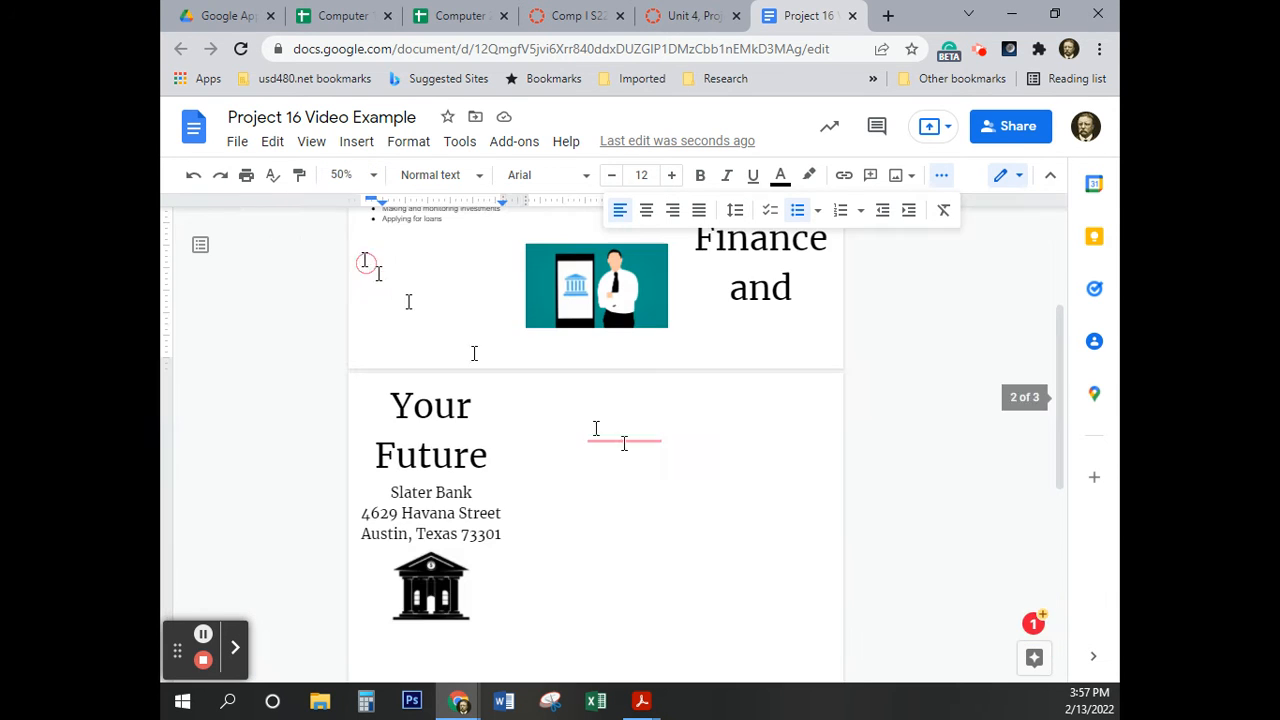
{"action": "scroll", "coordinate": [693, 491], "scroll_direction": "up", "scroll_amount": 3}
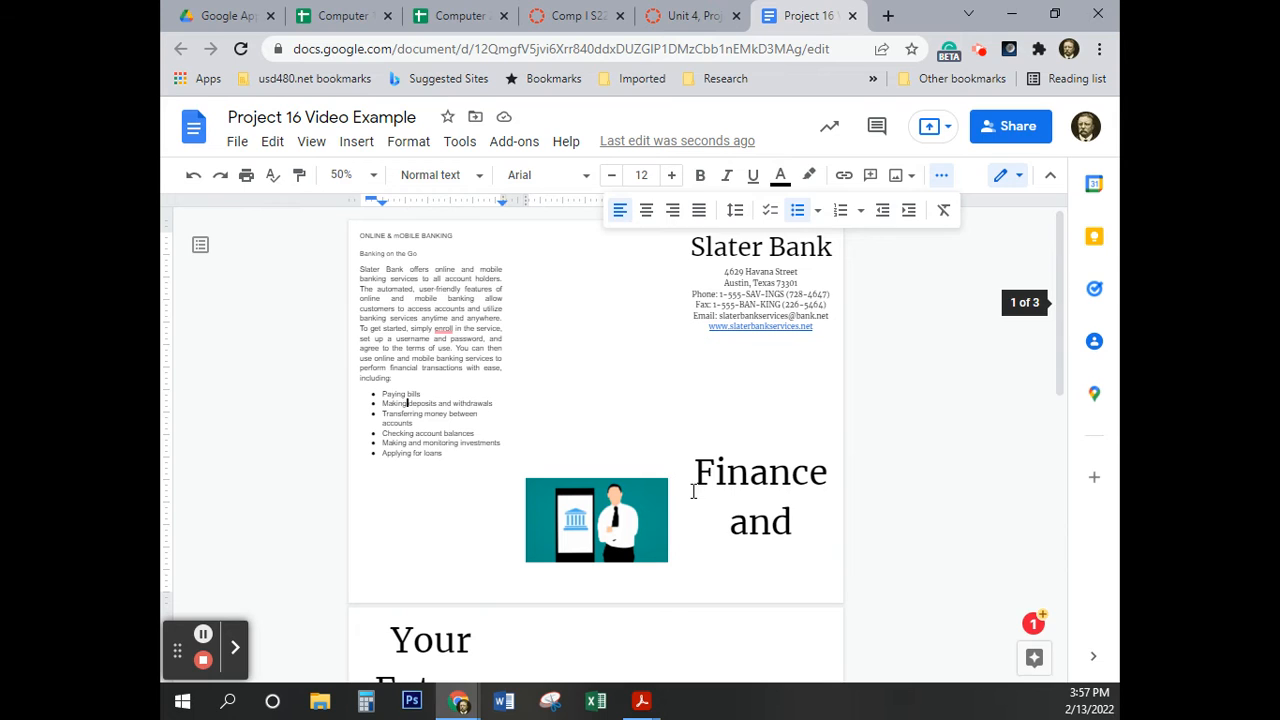
Delete the empty lines above the banker image so the image and "Slater Bank" contact block move back to the top of the middle column
{"action": "left_click", "coordinate": [549, 419]}
{"action": "left_click", "coordinate": [550, 458]}
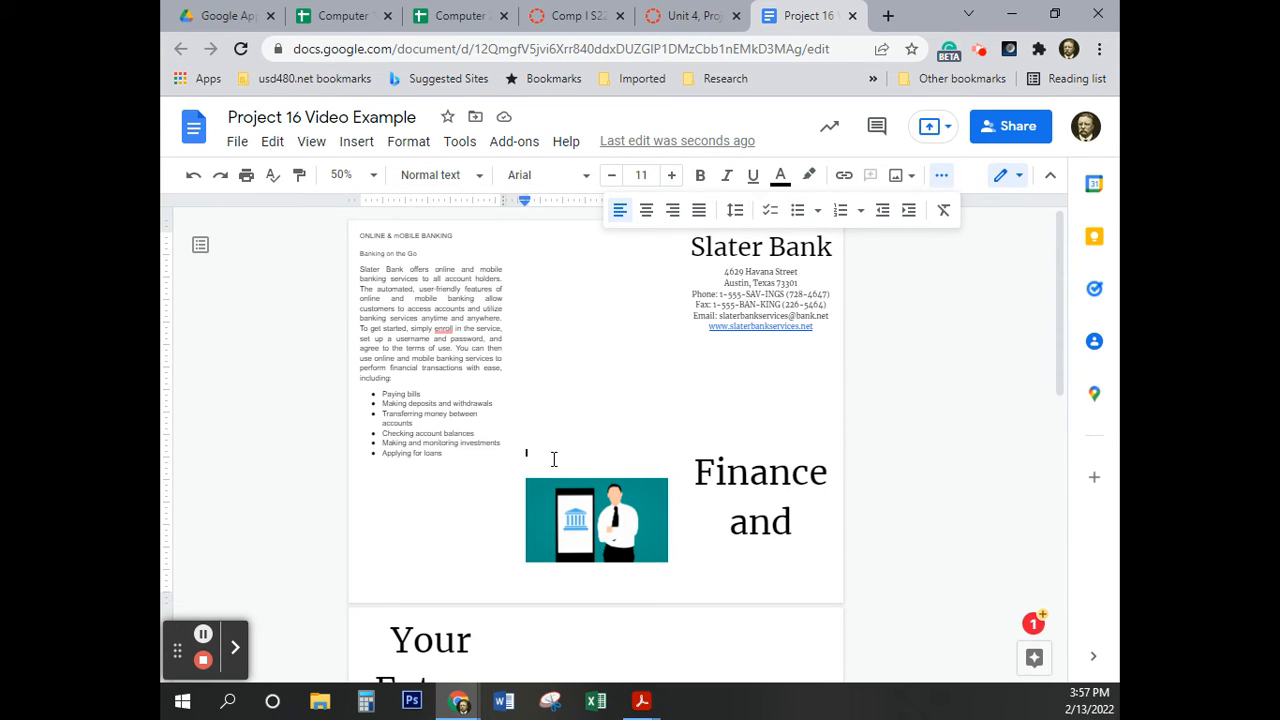
{"action": "key", "text": "BackSpace"}
{"action": "key", "text": "BackSpace"}
{"action": "key", "text": "BackSpace"}
{"action": "key", "text": "BackSpace"}
{"action": "key", "text": "BackSpace"}
{"action": "key", "text": "BackSpace"}
{"action": "key", "text": "BackSpace"}
{"action": "key", "text": "BackSpace"}
{"action": "key", "text": "BackSpace"}
{"action": "key", "text": "BackSpace"}
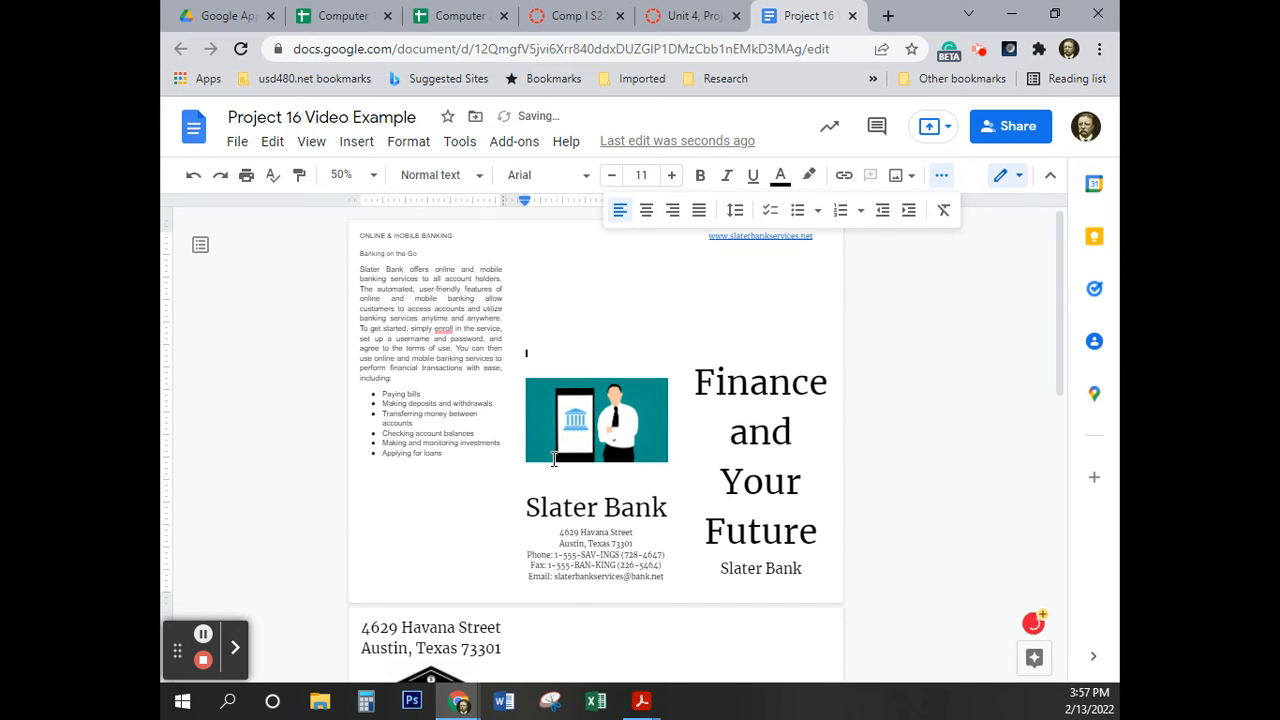
{"action": "key", "text": "BackSpace"}
{"action": "key", "text": "BackSpace"}
{"action": "key", "text": "BackSpace"}
{"action": "key", "text": "BackSpace"}
{"action": "key", "text": "BackSpace"}
{"action": "key", "text": "BackSpace"}
{"action": "key", "text": "BackSpace"}
{"action": "key", "text": "BackSpace"}
{"action": "key", "text": "BackSpace"}
{"action": "key", "text": "BackSpace"}
{"action": "key", "text": "BackSpace"}
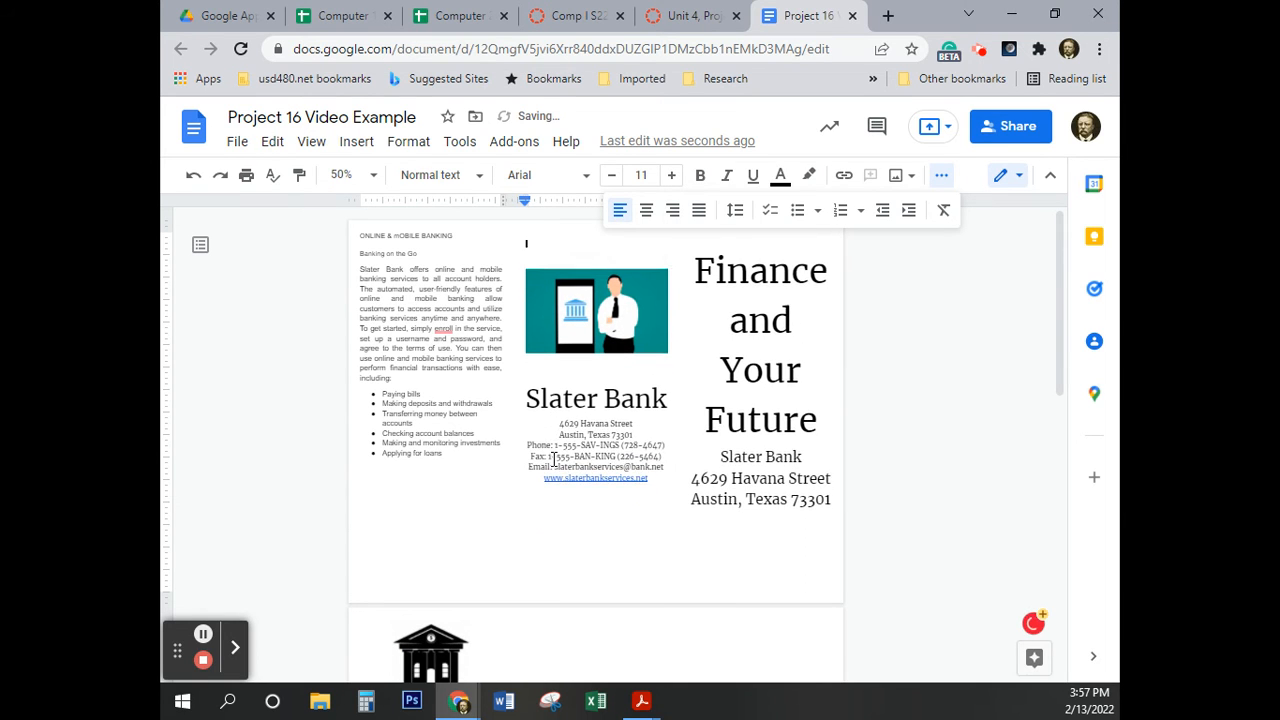
{"action": "key", "text": "BackSpace"}
{"action": "key", "text": "BackSpace"}
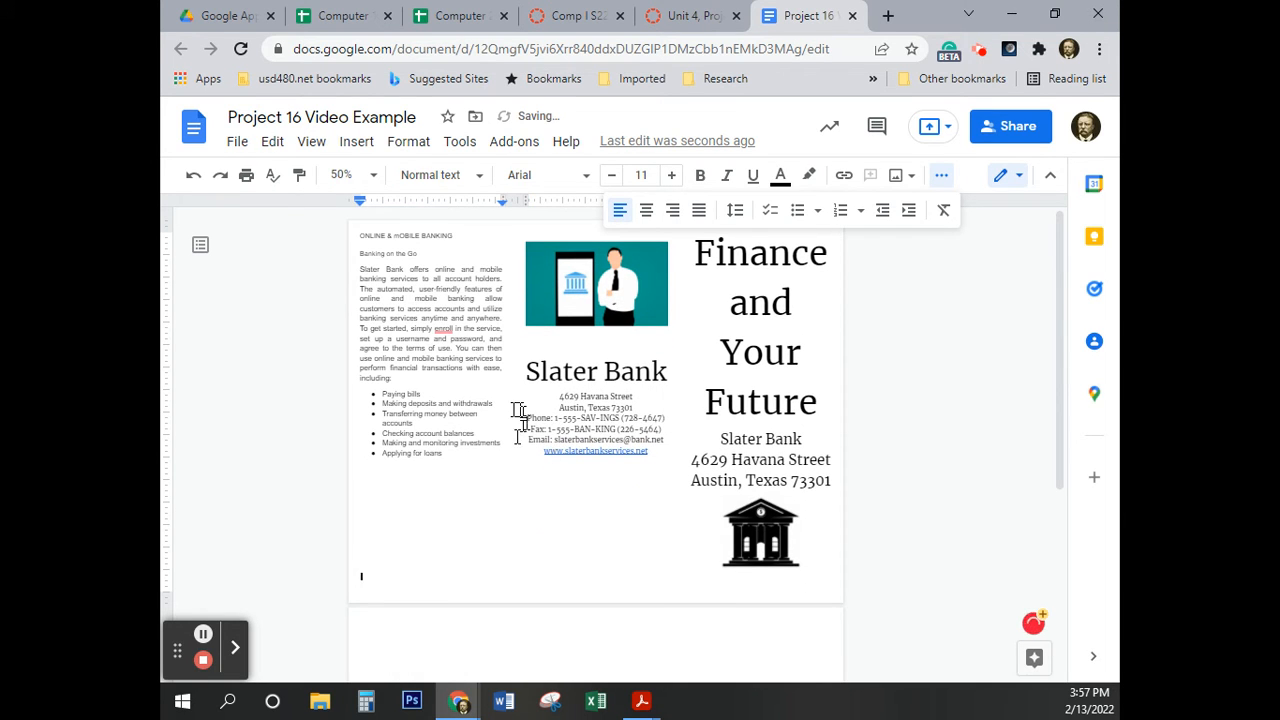
{"action": "left_click", "coordinate": [614, 343]}
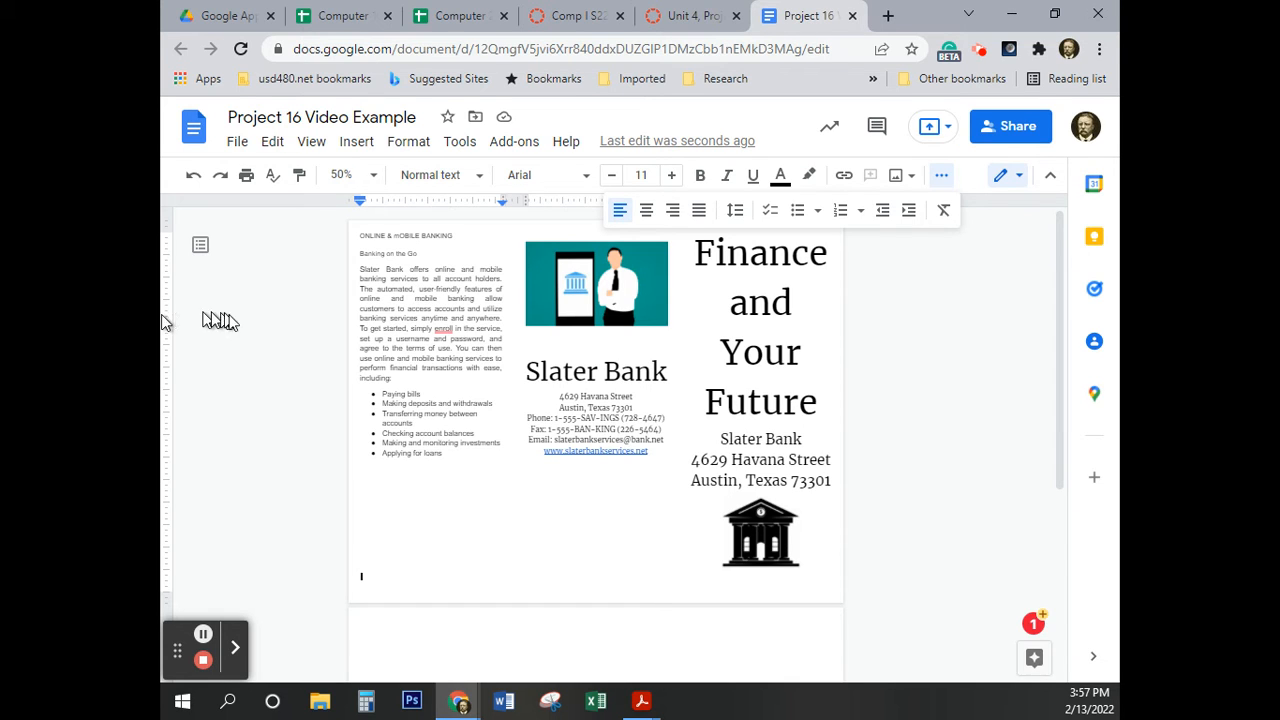
Copy the heading ONLINE & MOBILE BANKING in the first column and add an empty line above it
{"action": "left_click", "coordinate": [362, 238]}
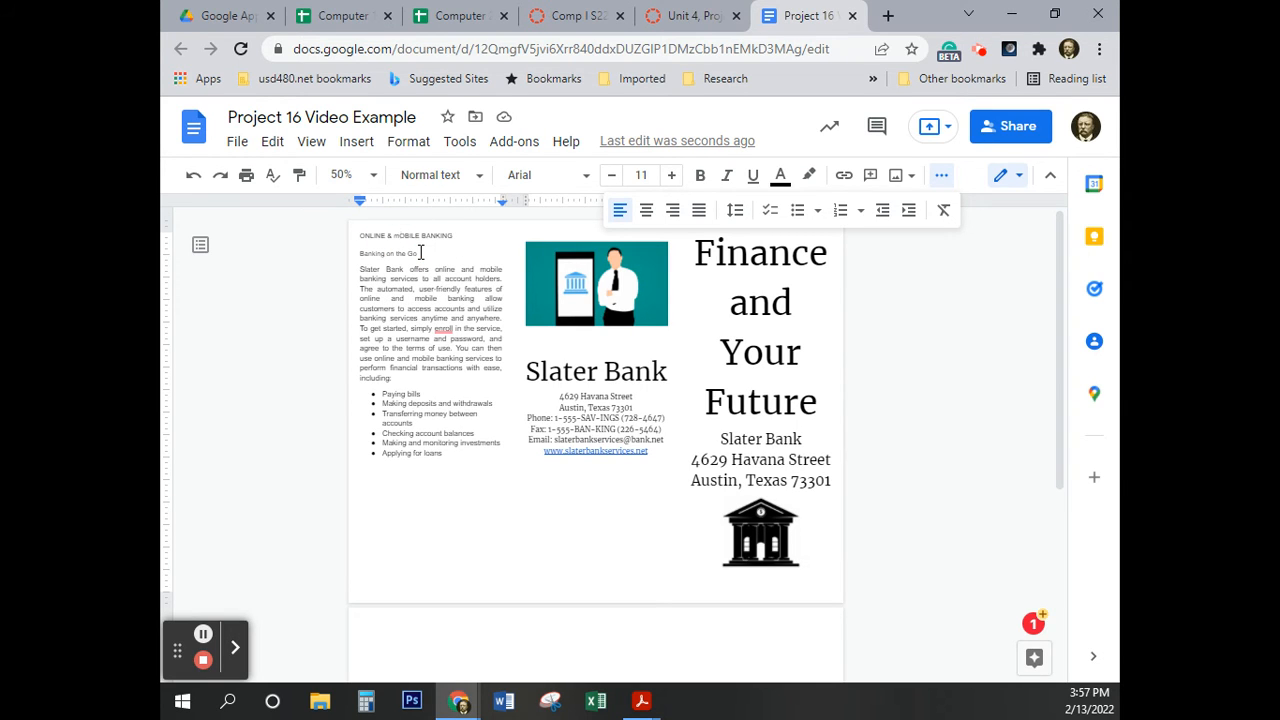
{"action": "key", "text": "BackSpace"}
{"action": "left_click_drag", "start_coordinate": [456, 236], "coordinate": [358, 240]}
{"action": "key", "text": "ctrl+c"}
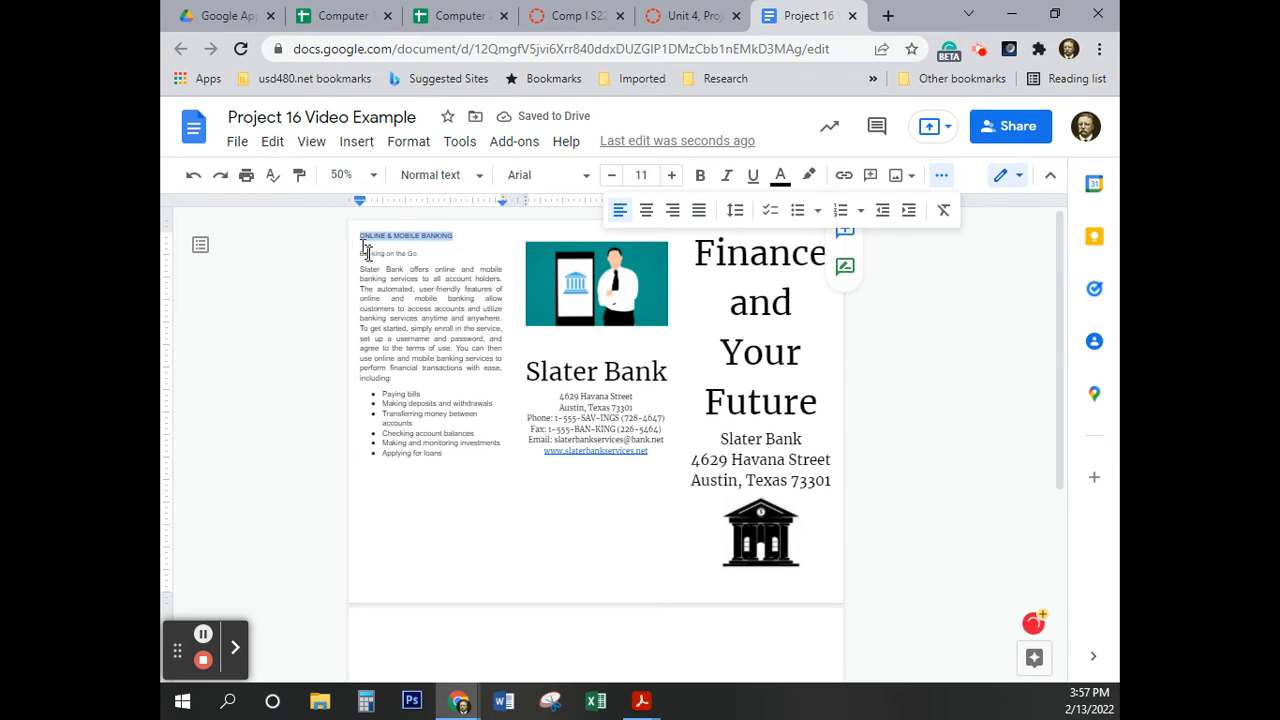
{"action": "left_click", "coordinate": [361, 237]}
{"action": "key", "text": "Return"}
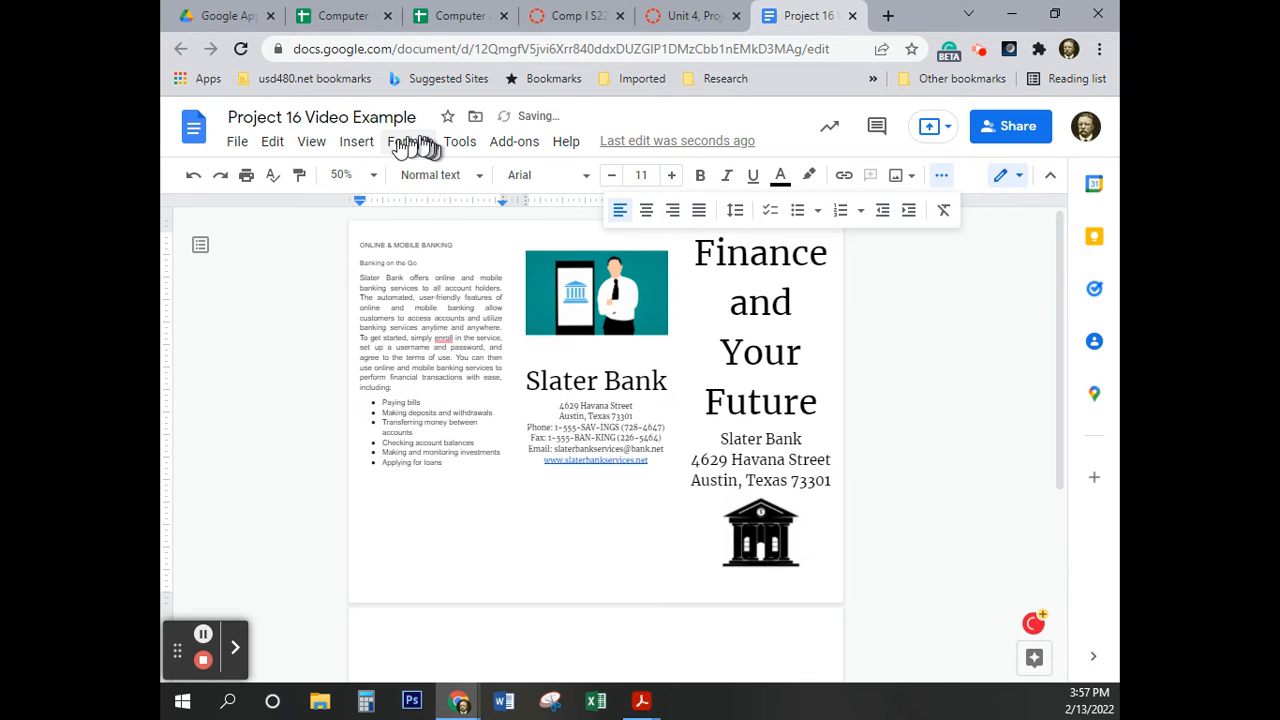
Search the web from within the document for images of "online mobile banking", using the copied heading as the query
{"action": "left_click", "coordinate": [364, 152]}
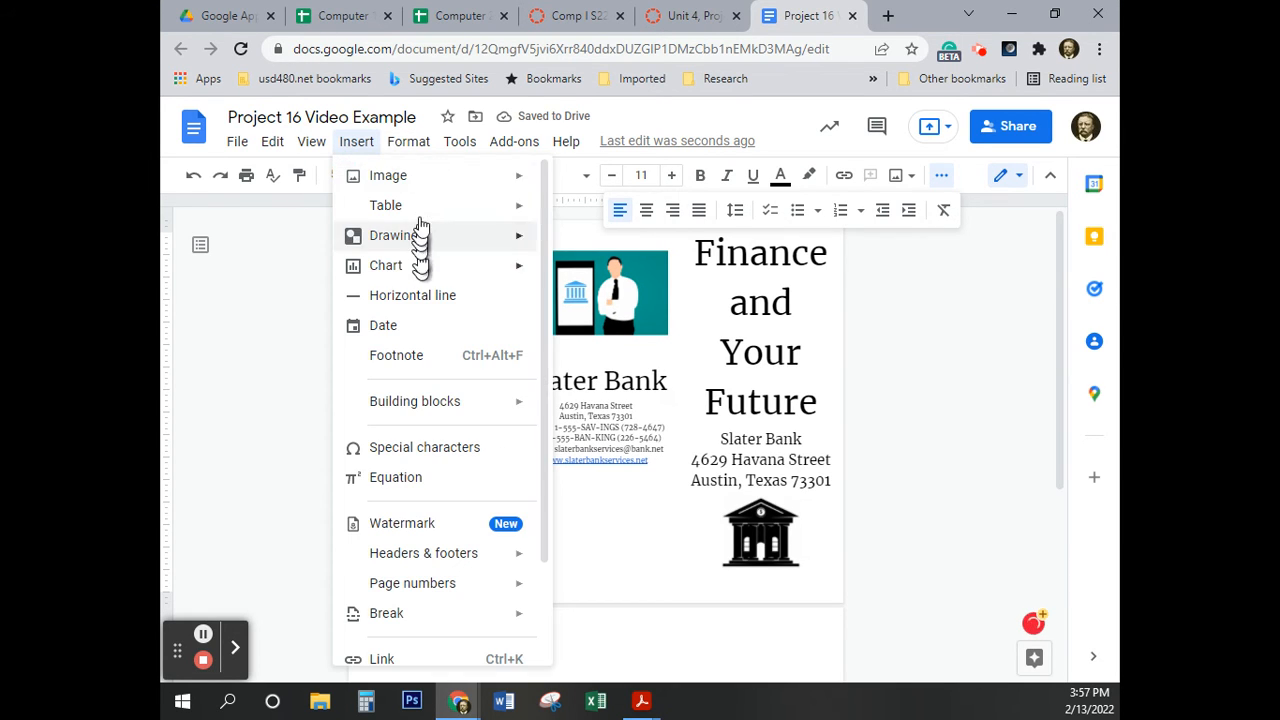
{"action": "mouse_move", "coordinate": [430, 180]}
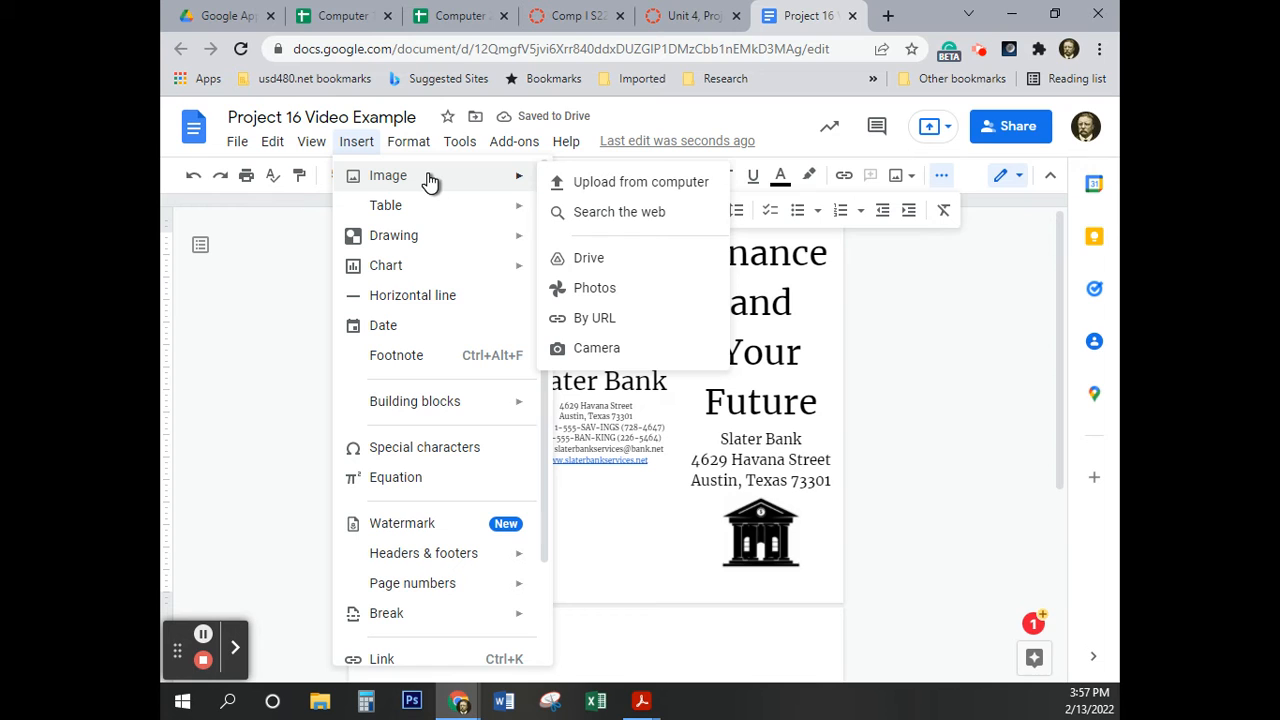
{"action": "left_click", "coordinate": [619, 211]}
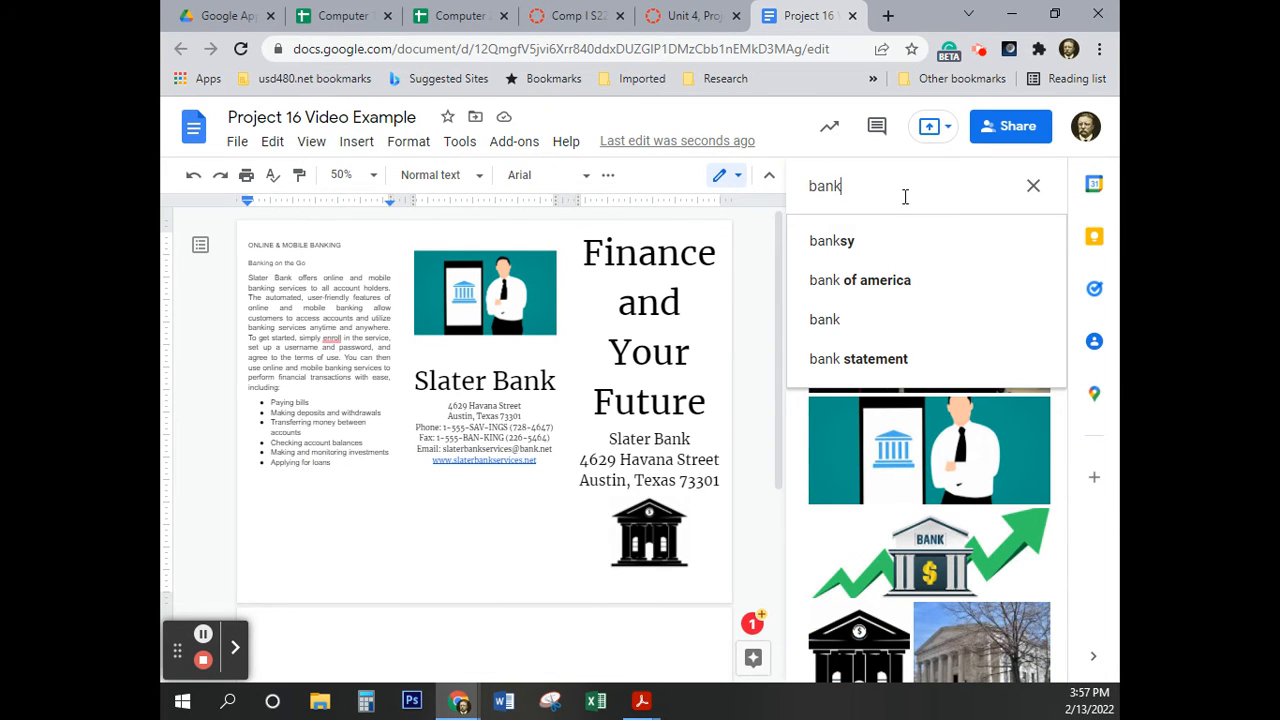
{"action": "double_click", "coordinate": [905, 197]}
{"action": "key", "text": "ctrl+v"}
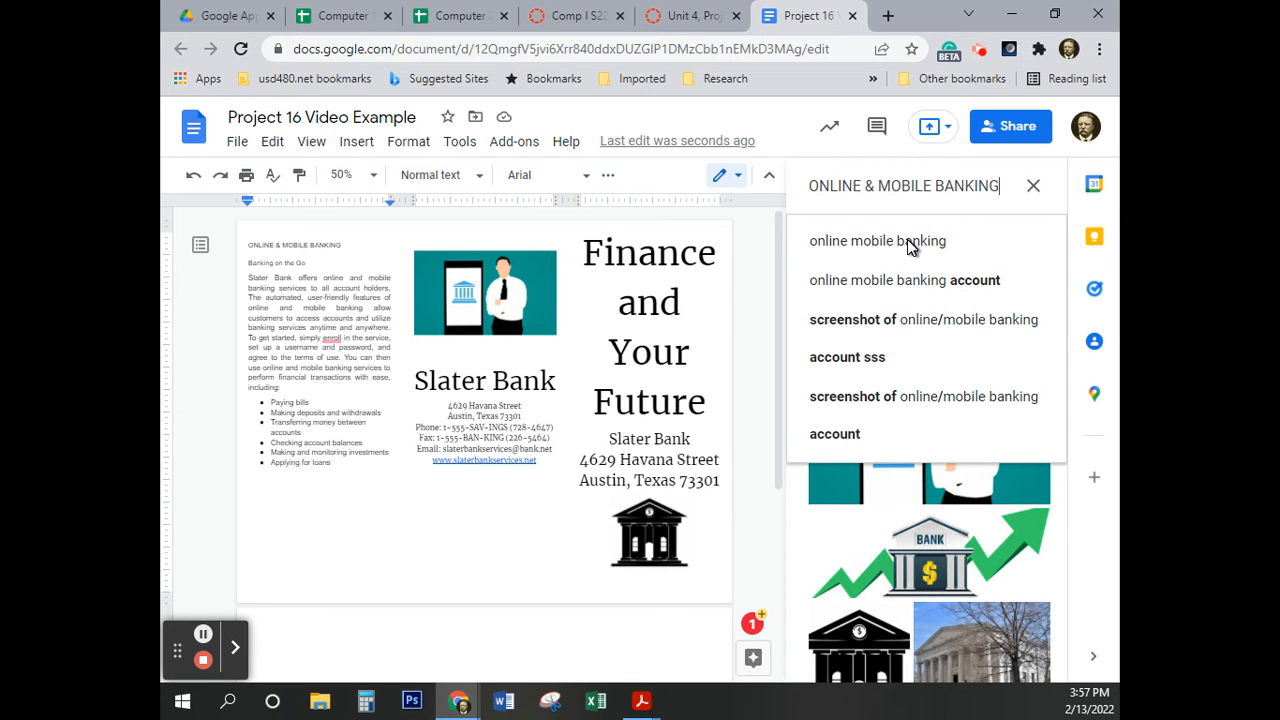
{"action": "left_click", "coordinate": [908, 242]}
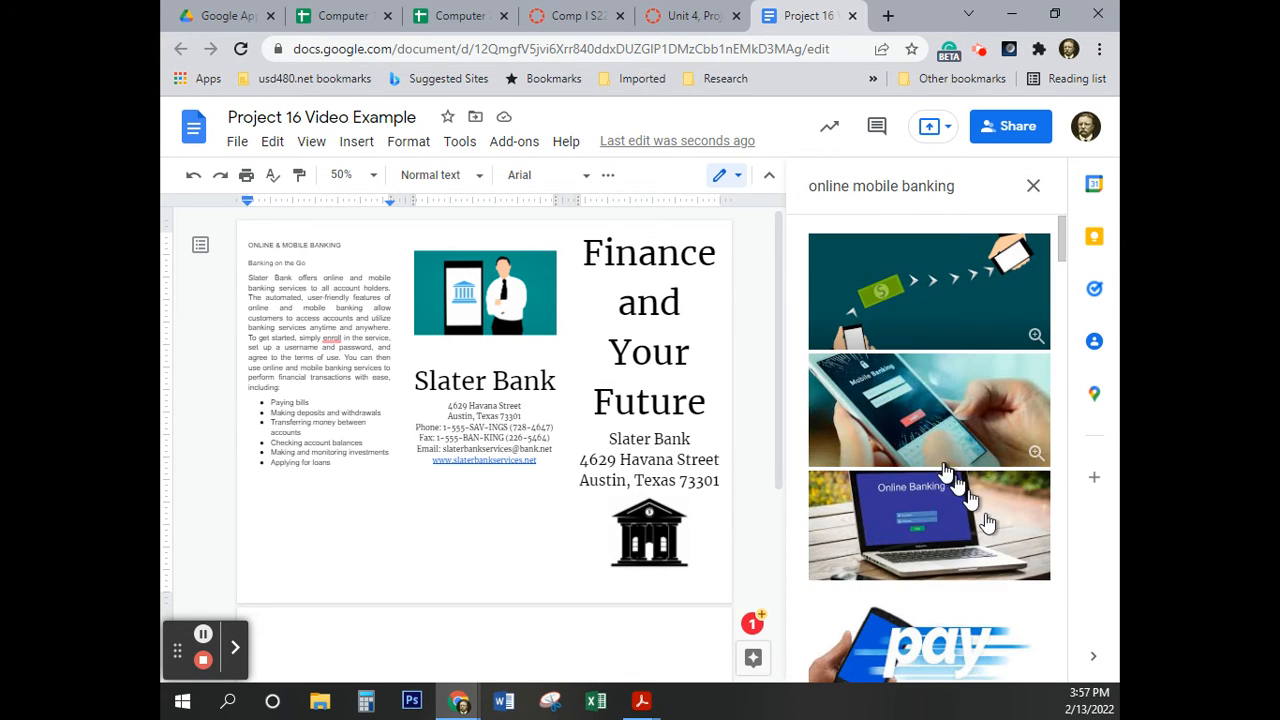
Insert the picture of the card payment terminal from the image results above the ONLINE & MOBILE BANKING heading
{"action": "scroll", "coordinate": [955, 500], "scroll_direction": "down", "scroll_amount": 5}
{"action": "scroll", "coordinate": [950, 489], "scroll_direction": "down", "scroll_amount": 6}
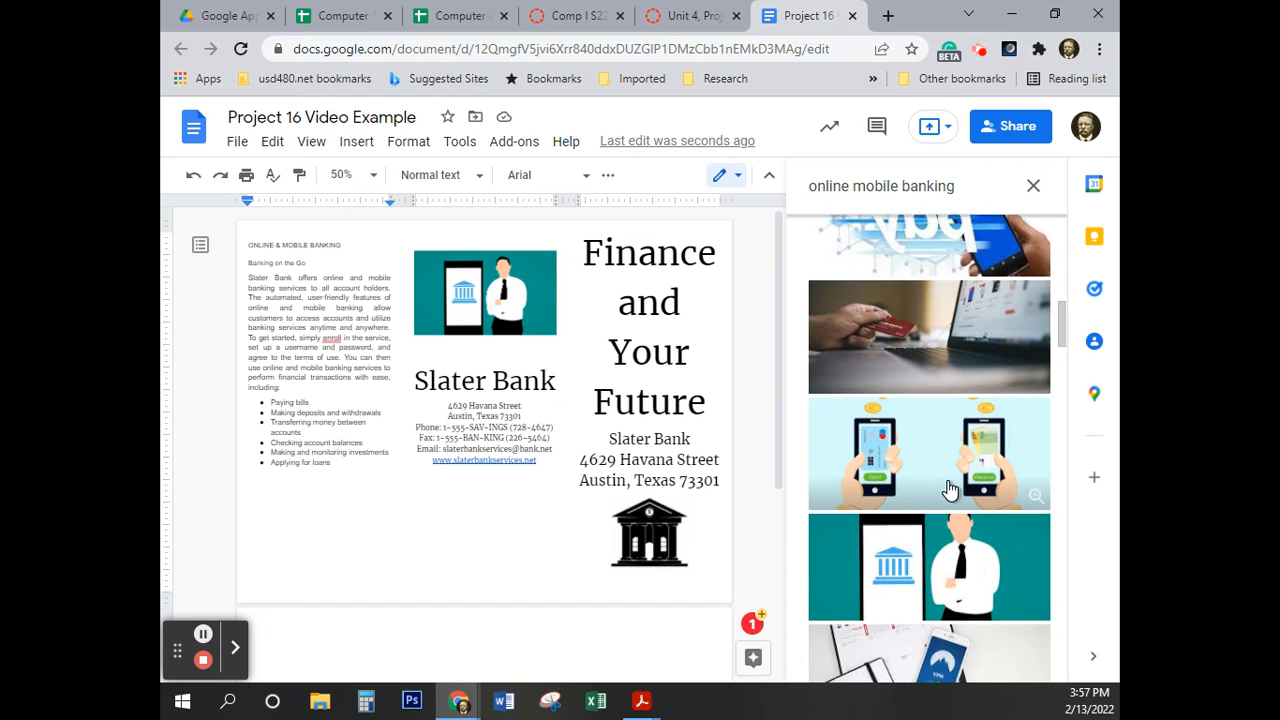
{"action": "scroll", "coordinate": [950, 489], "scroll_direction": "down", "scroll_amount": 8}
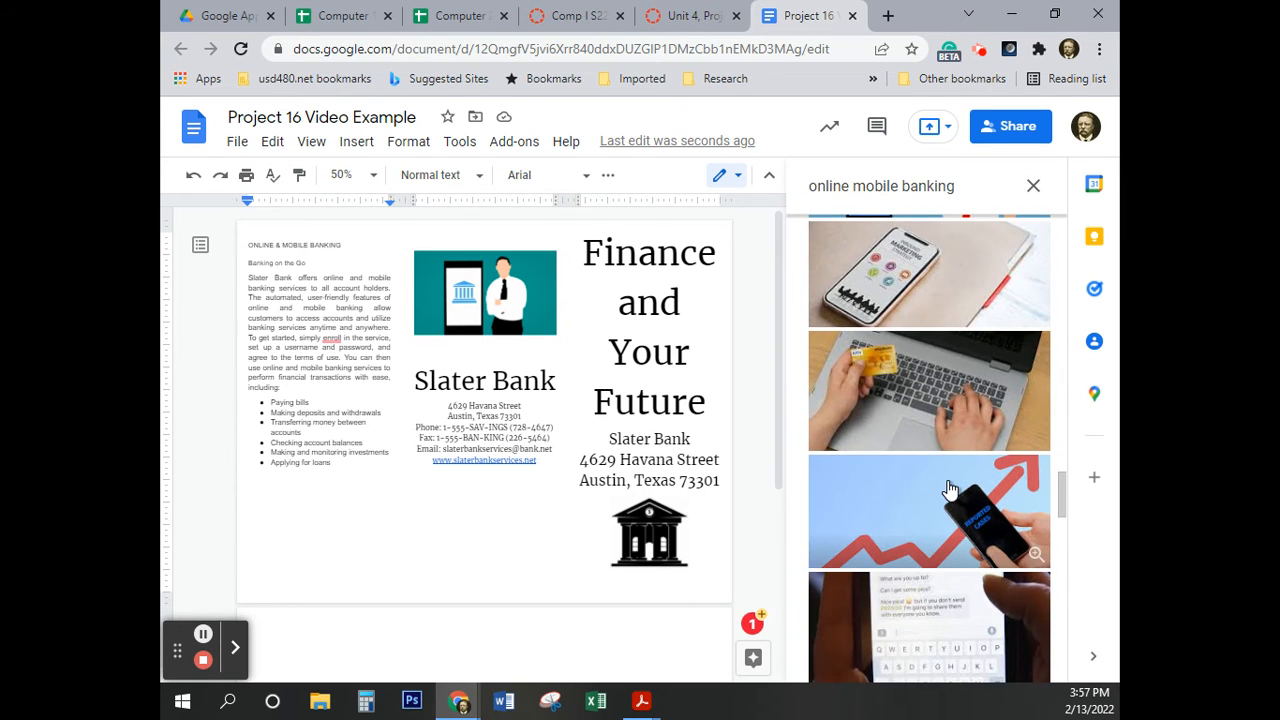
{"action": "scroll", "coordinate": [950, 490], "scroll_direction": "down", "scroll_amount": 5}
{"action": "scroll", "coordinate": [950, 492], "scroll_direction": "down", "scroll_amount": 3}
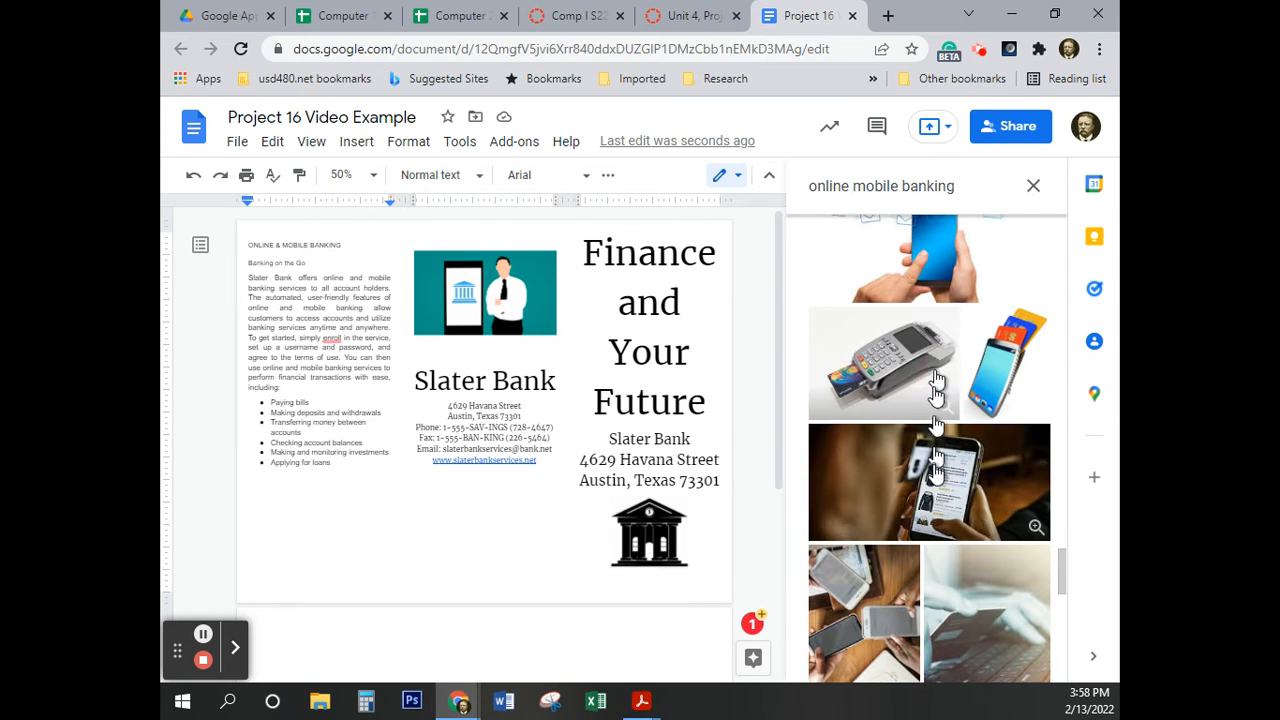
{"action": "left_click", "coordinate": [900, 380]}
{"action": "left_click", "coordinate": [1019, 658]}
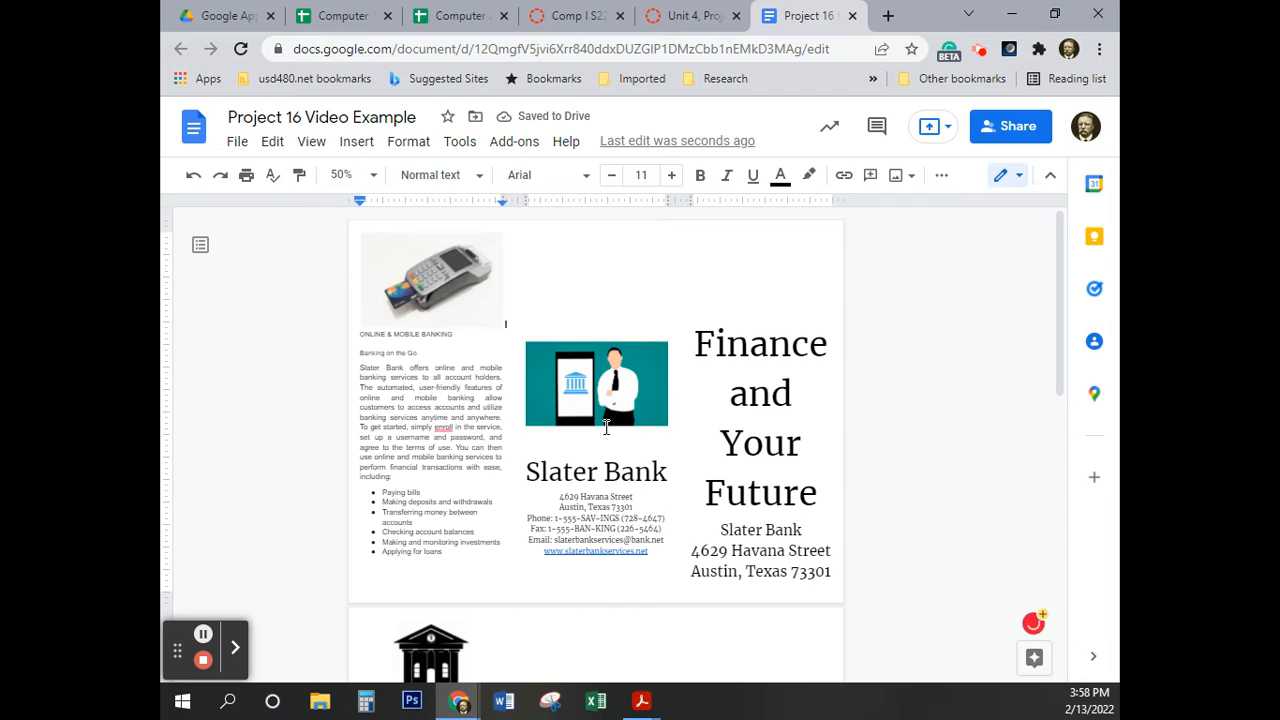
Delete the card payment terminal picture from the first column
{"action": "left_click", "coordinate": [435, 255]}
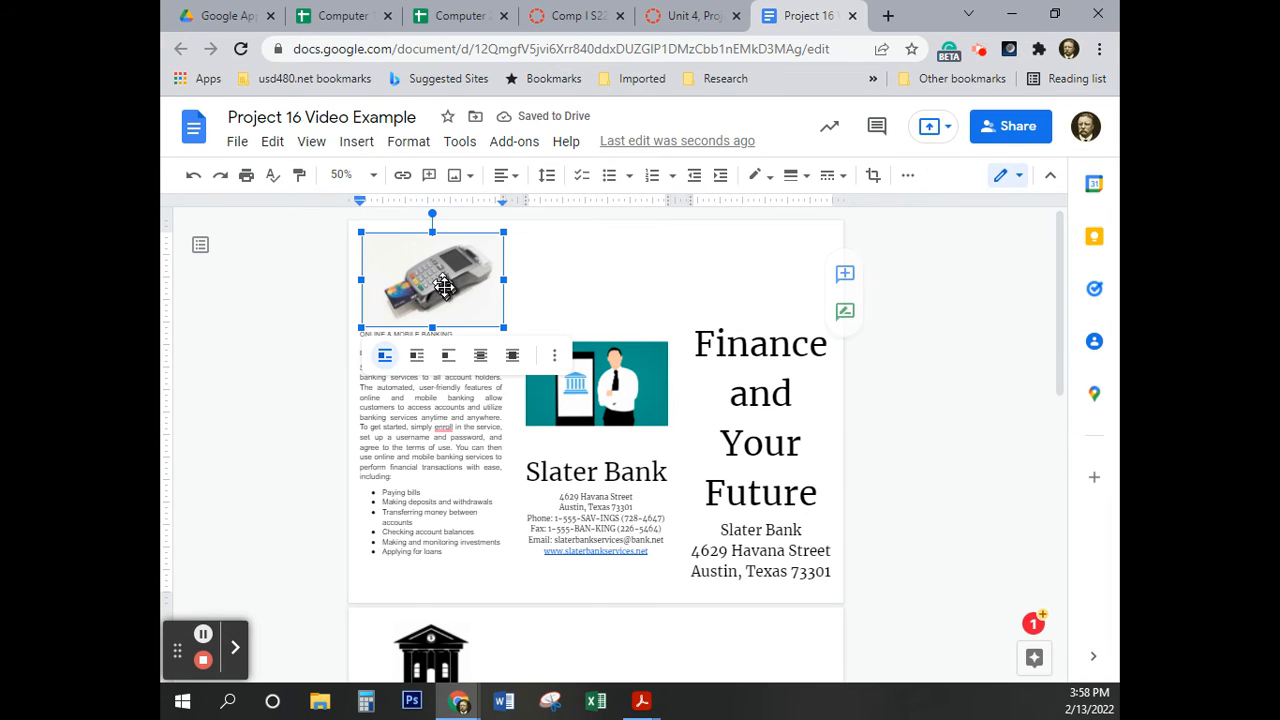
{"action": "left_click", "coordinate": [446, 302]}
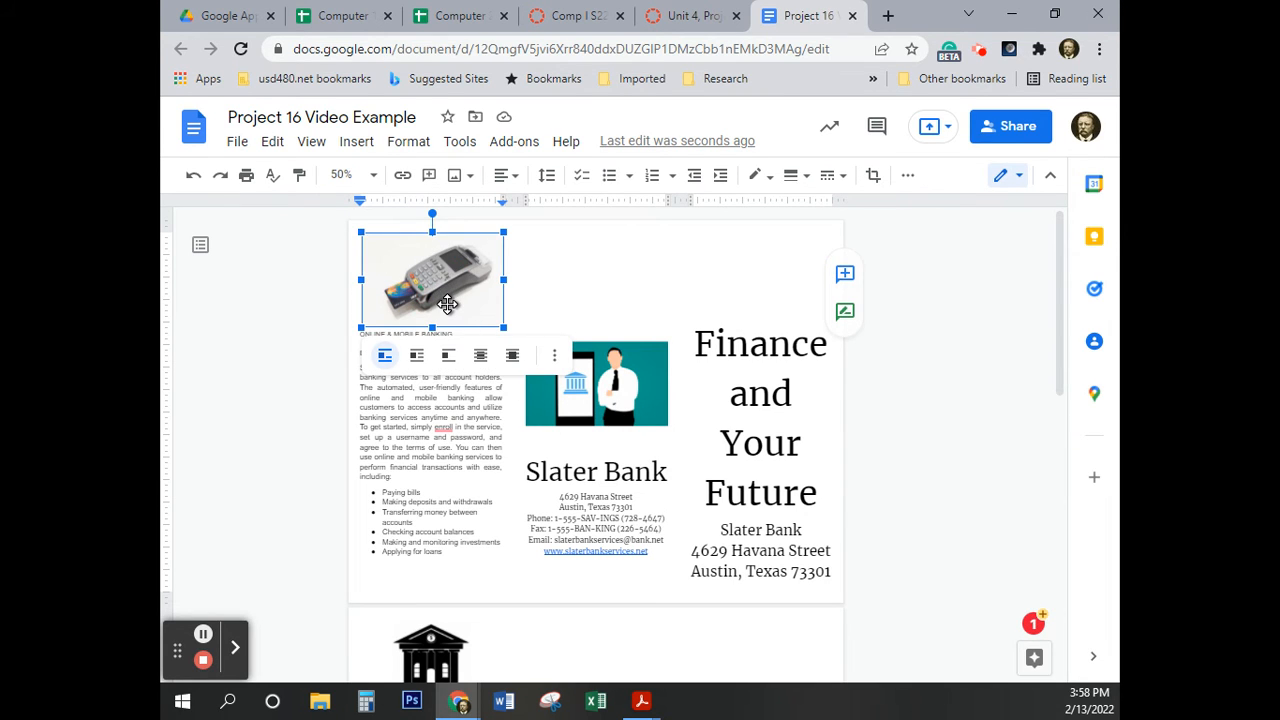
{"action": "key", "text": "Delete"}
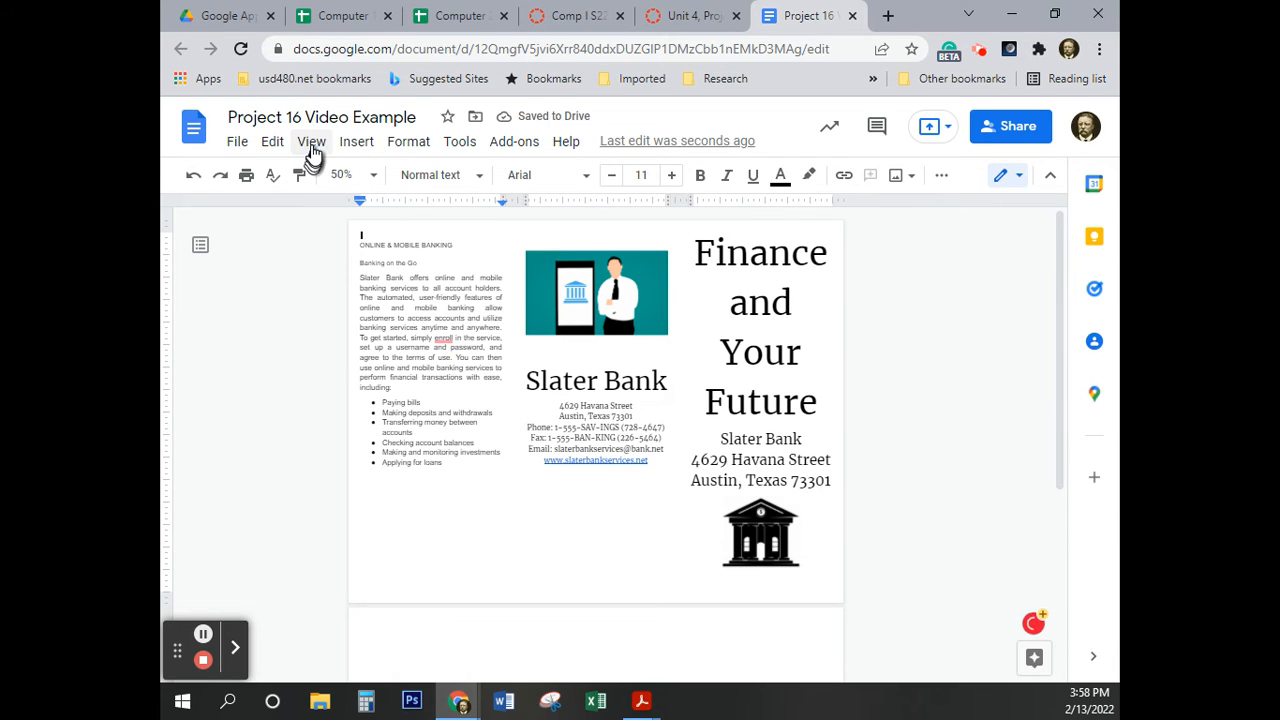
Insert the web image of a phone with a dollar sign and banknotes above the ONLINE & MOBILE BANKING heading
{"action": "left_click", "coordinate": [355, 146]}
{"action": "mouse_move", "coordinate": [388, 177]}
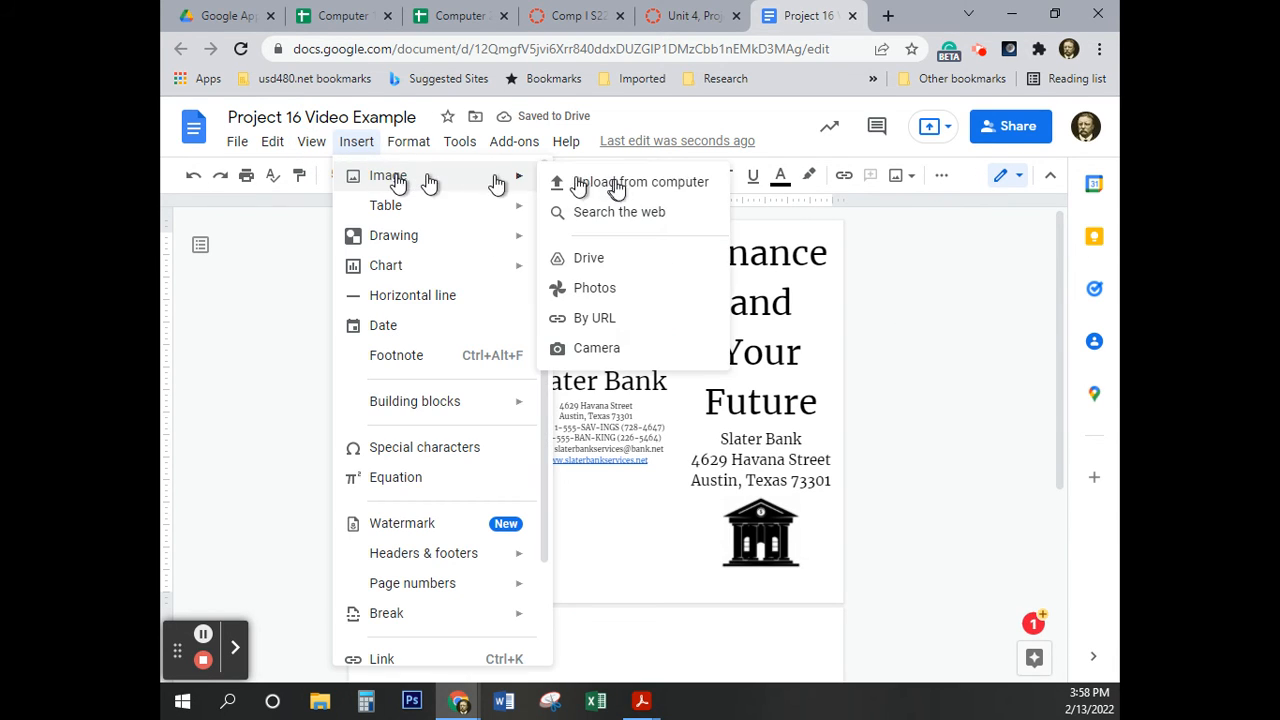
{"action": "left_click", "coordinate": [620, 213]}
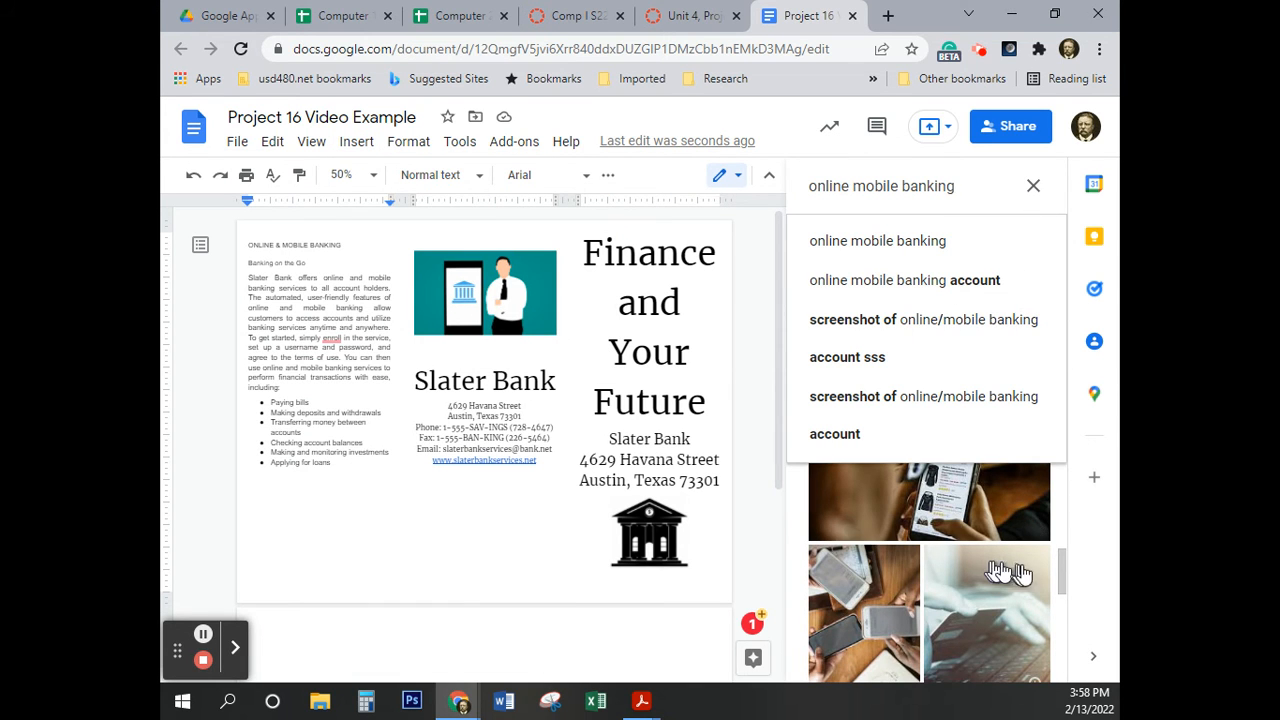
{"action": "left_click_drag", "start_coordinate": [1063, 559], "coordinate": [1062, 580]}
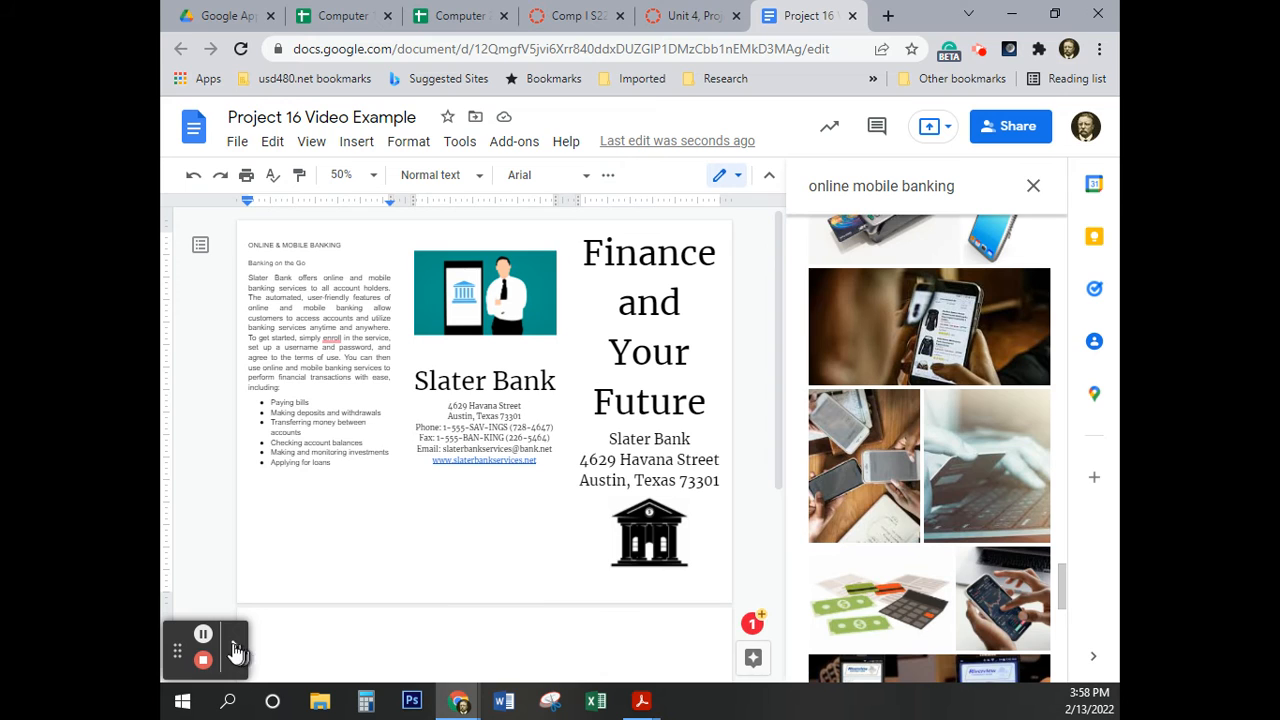
{"action": "left_click", "coordinate": [203, 634]}
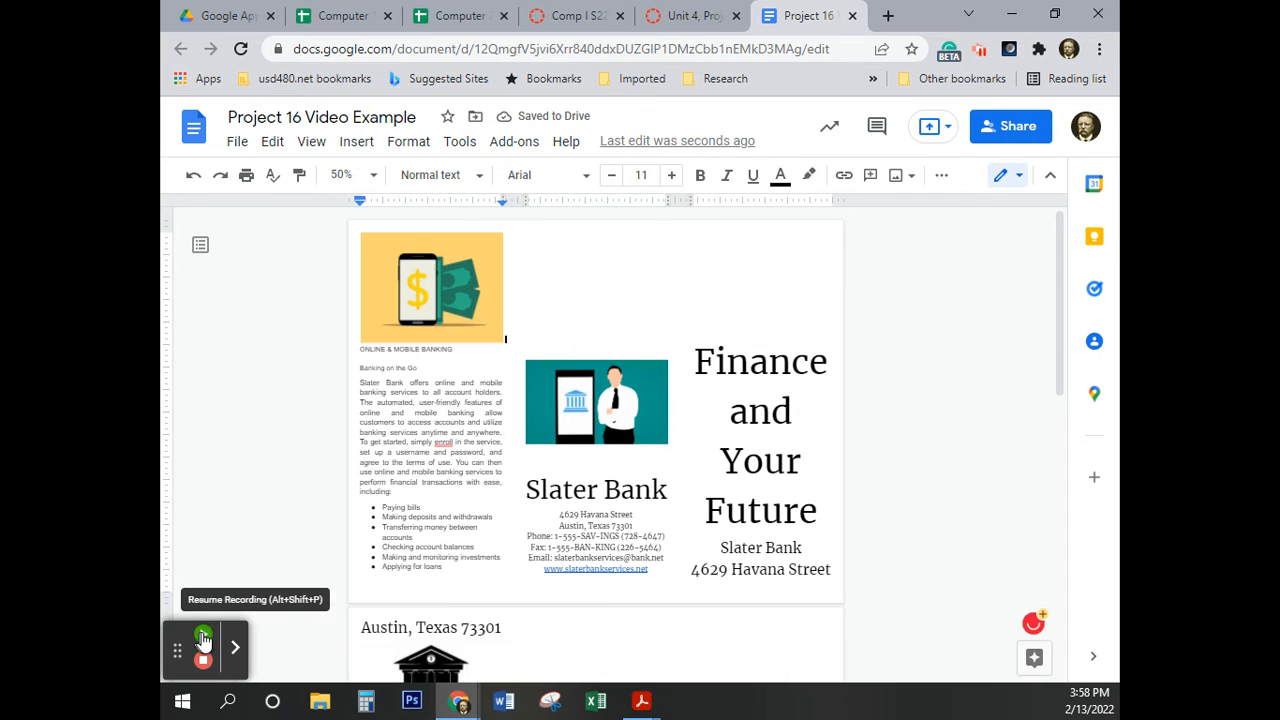
{"action": "left_click", "coordinate": [203, 636]}
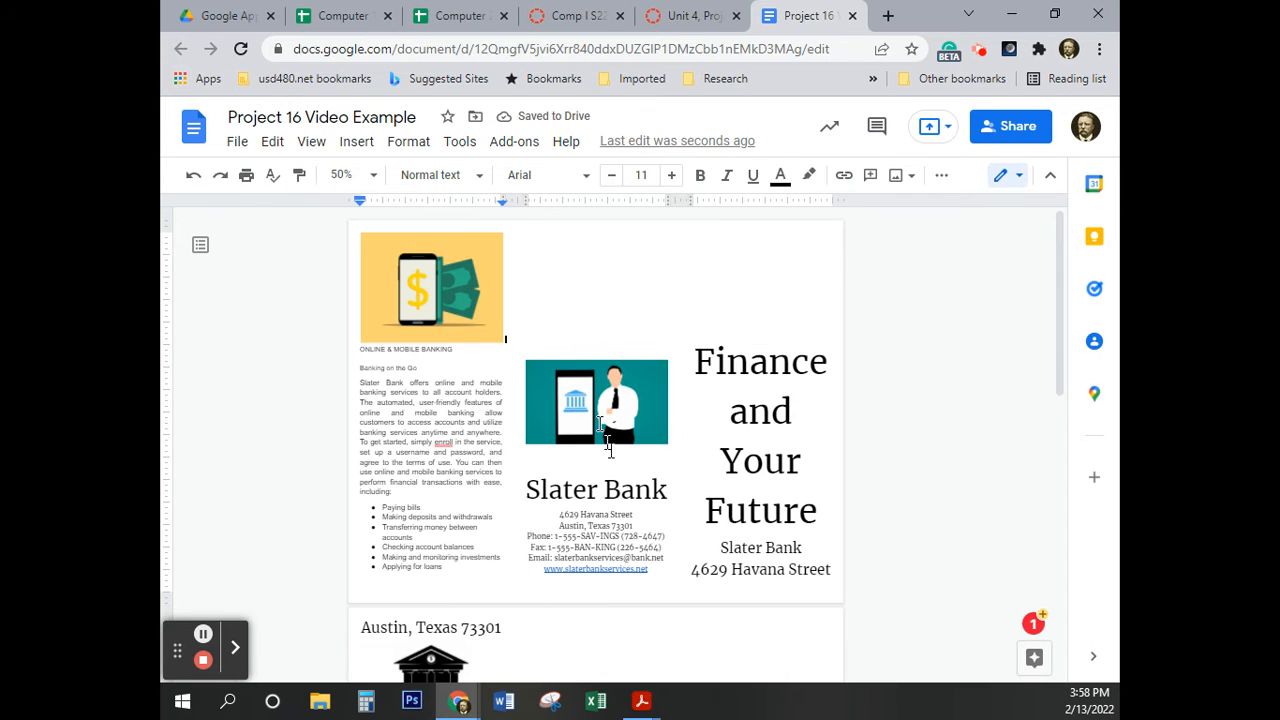
Remove the empty lines above the banker picture so it sits at the top of the middle column
{"action": "left_click", "coordinate": [592, 338]}
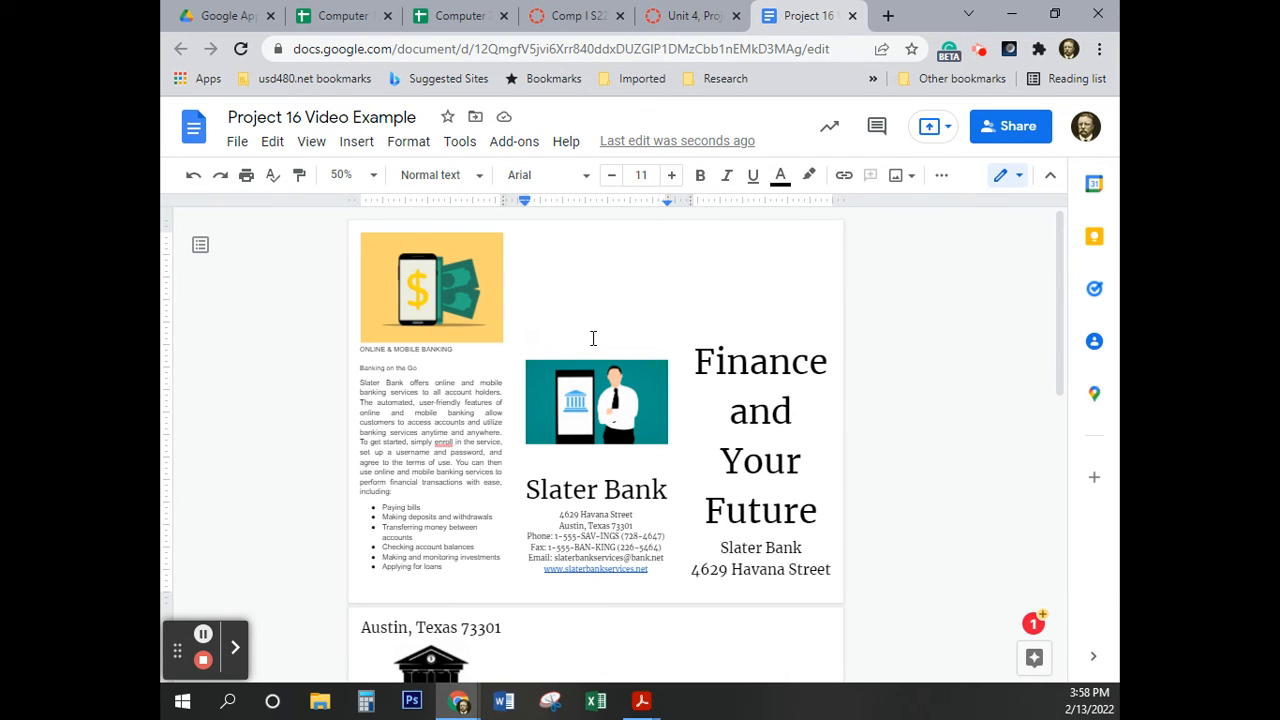
{"action": "key", "text": "BackSpace"}
{"action": "key", "text": "BackSpace"}
{"action": "key", "text": "BackSpace"}
{"action": "key", "text": "BackSpace"}
{"action": "key", "text": "BackSpace"}
{"action": "key", "text": "BackSpace"}
{"action": "key", "text": "BackSpace"}
{"action": "key", "text": "BackSpace"}
{"action": "key", "text": "BackSpace"}
{"action": "key", "text": "BackSpace"}
{"action": "key", "text": "BackSpace"}
{"action": "key", "text": "BackSpace"}
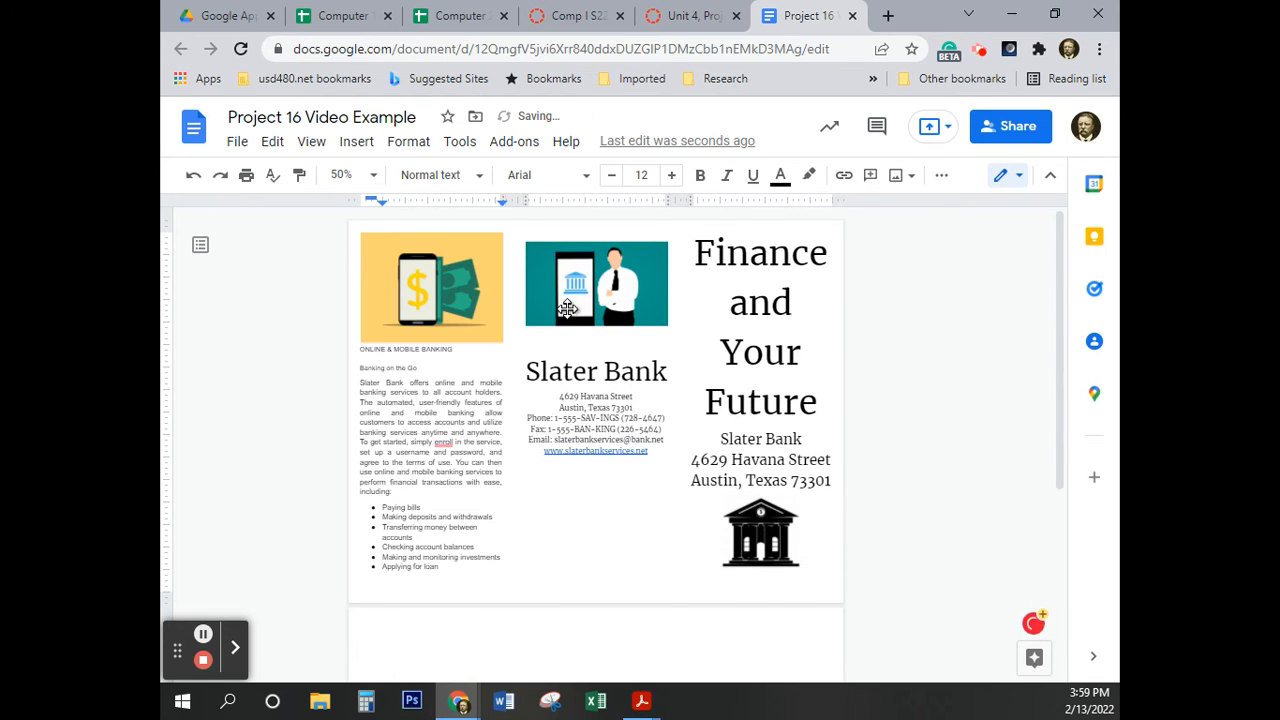
{"action": "left_click", "coordinate": [544, 244]}
{"action": "key", "text": "BackSpace"}
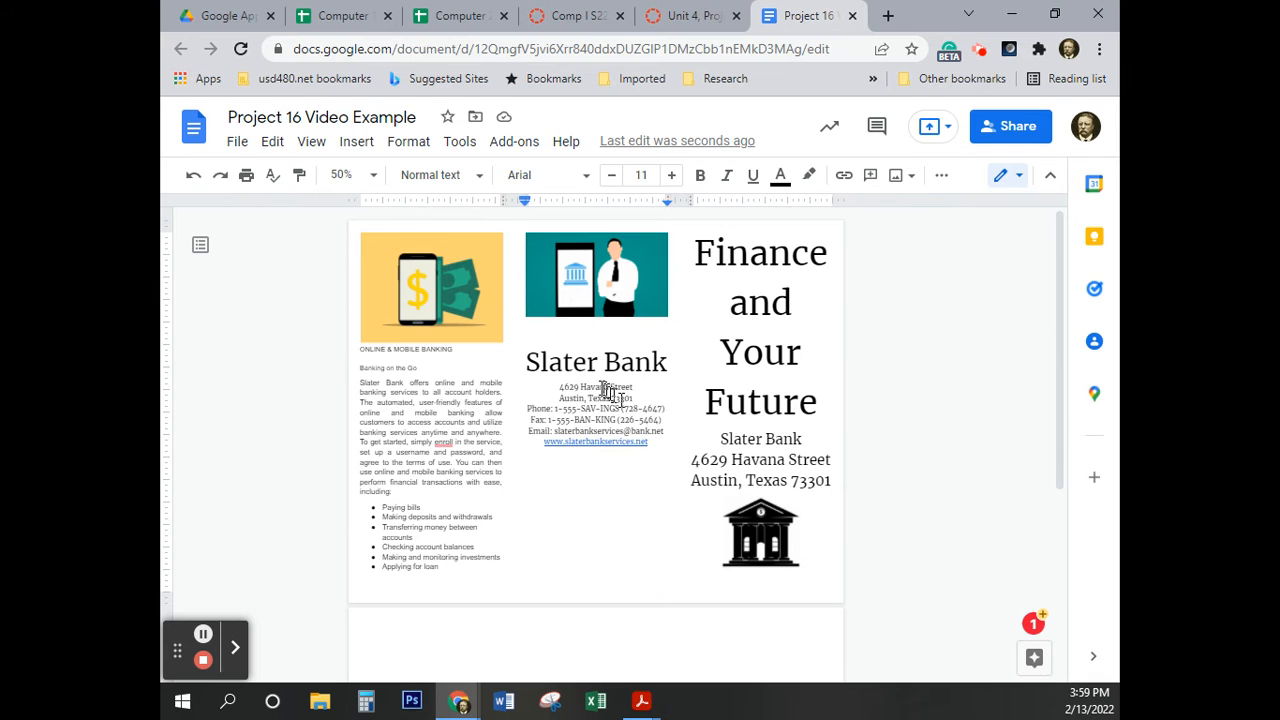
Add two empty lines above the Slater Bank heading in the middle column
{"action": "left_click", "coordinate": [527, 362]}
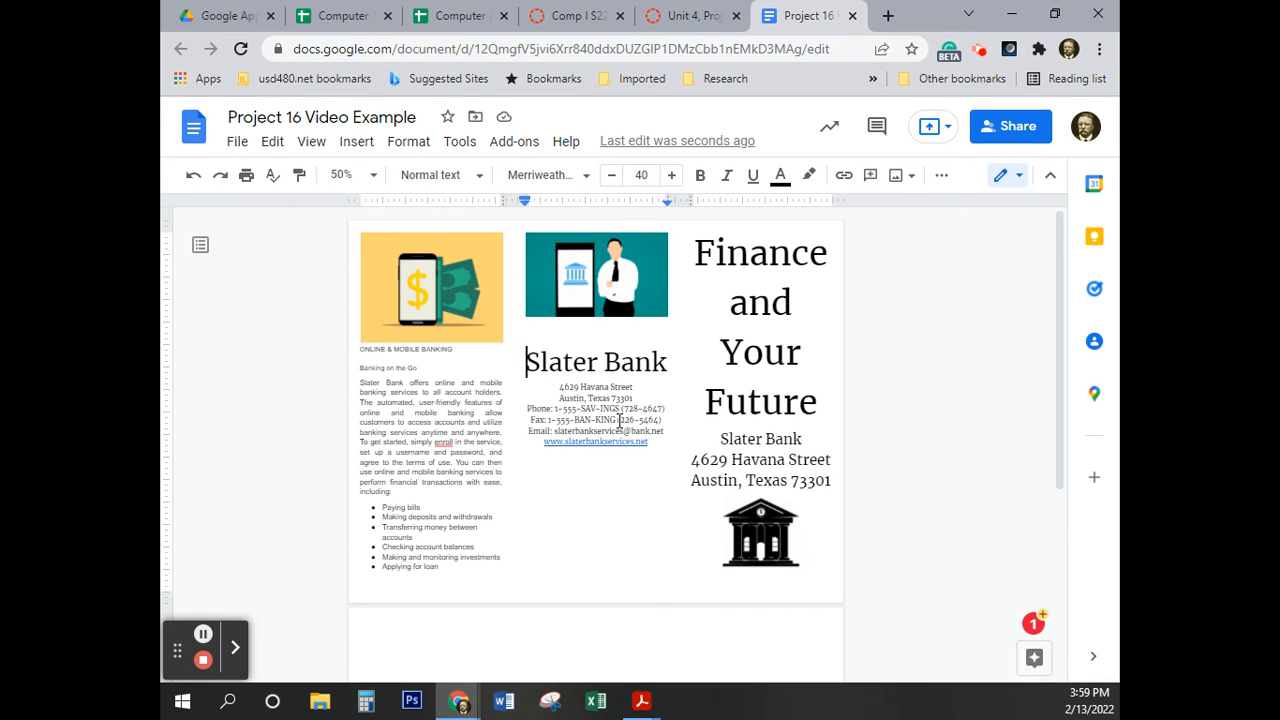
{"action": "key", "text": "Return"}
{"action": "key", "text": "Return"}
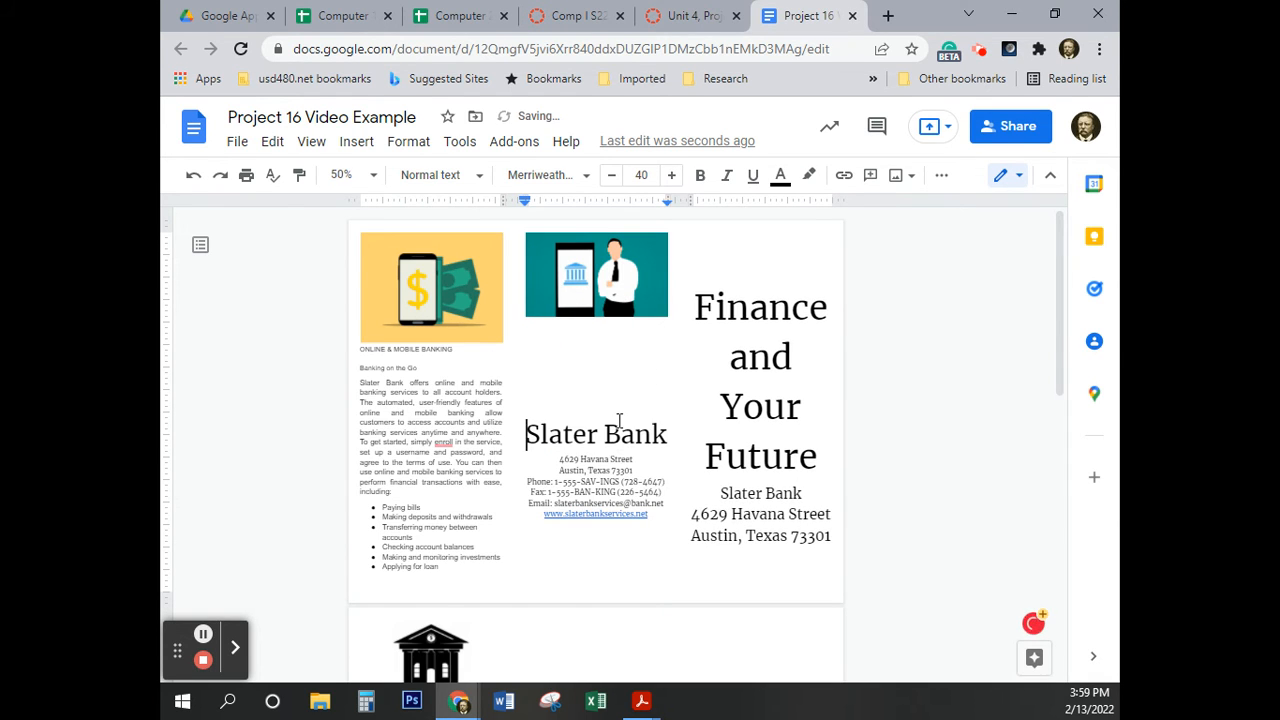
Remove the empty lines above the "Finance and Your Future" title in the third column
{"action": "left_click", "coordinate": [701, 271]}
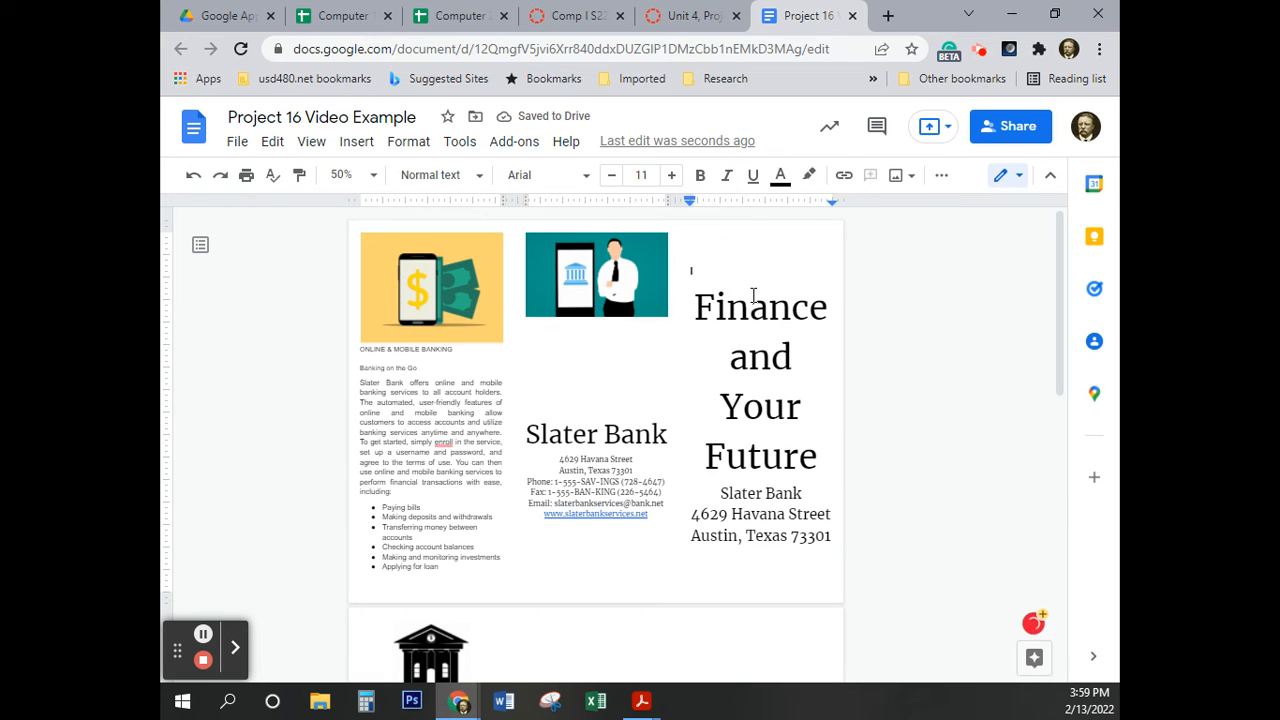
{"action": "key", "text": "Down"}
{"action": "key", "text": "BackSpace"}
{"action": "key", "text": "BackSpace"}
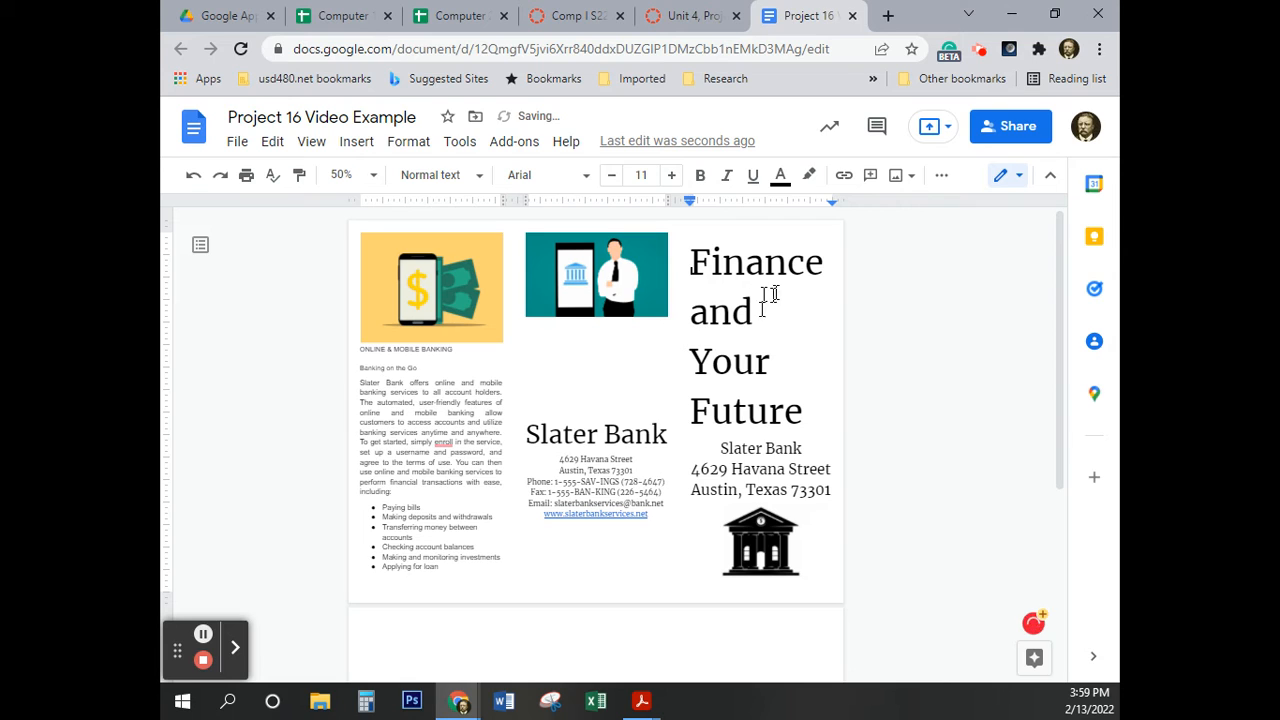
{"action": "key", "text": "BackSpace"}
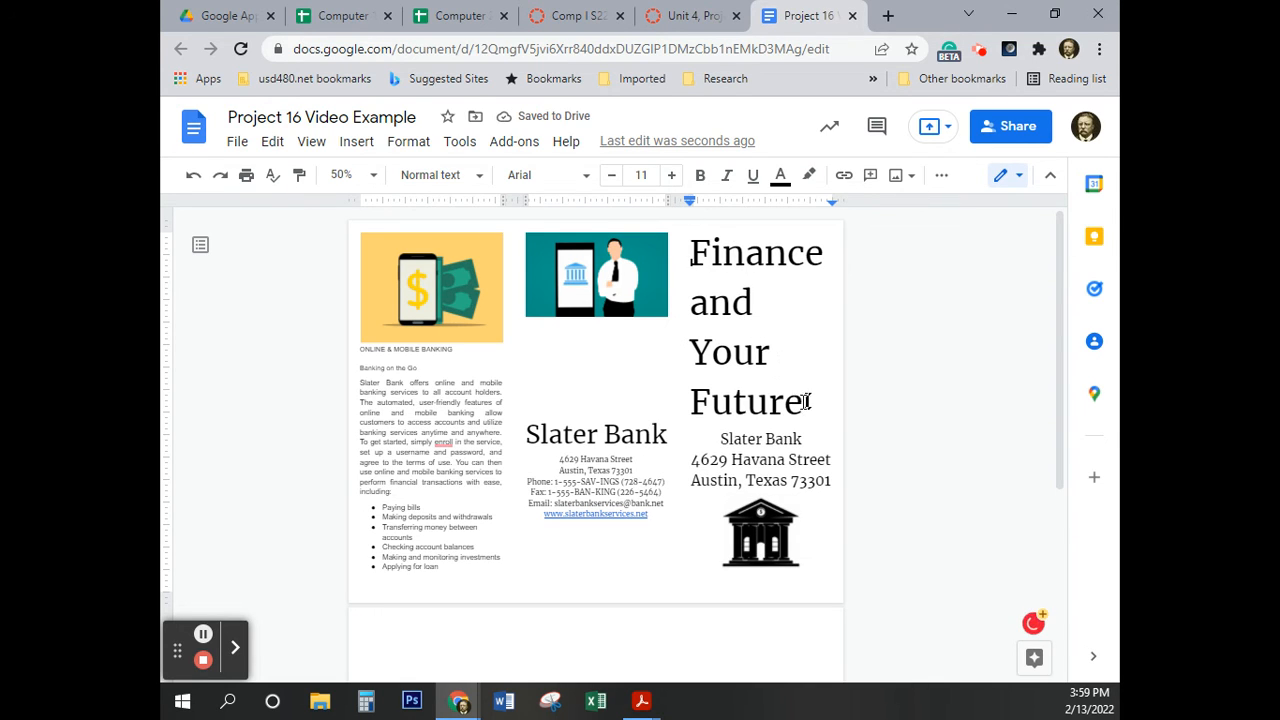
Center the "Finance and Your Future" title in the third column
{"action": "left_click_drag", "start_coordinate": [806, 403], "coordinate": [686, 241]}
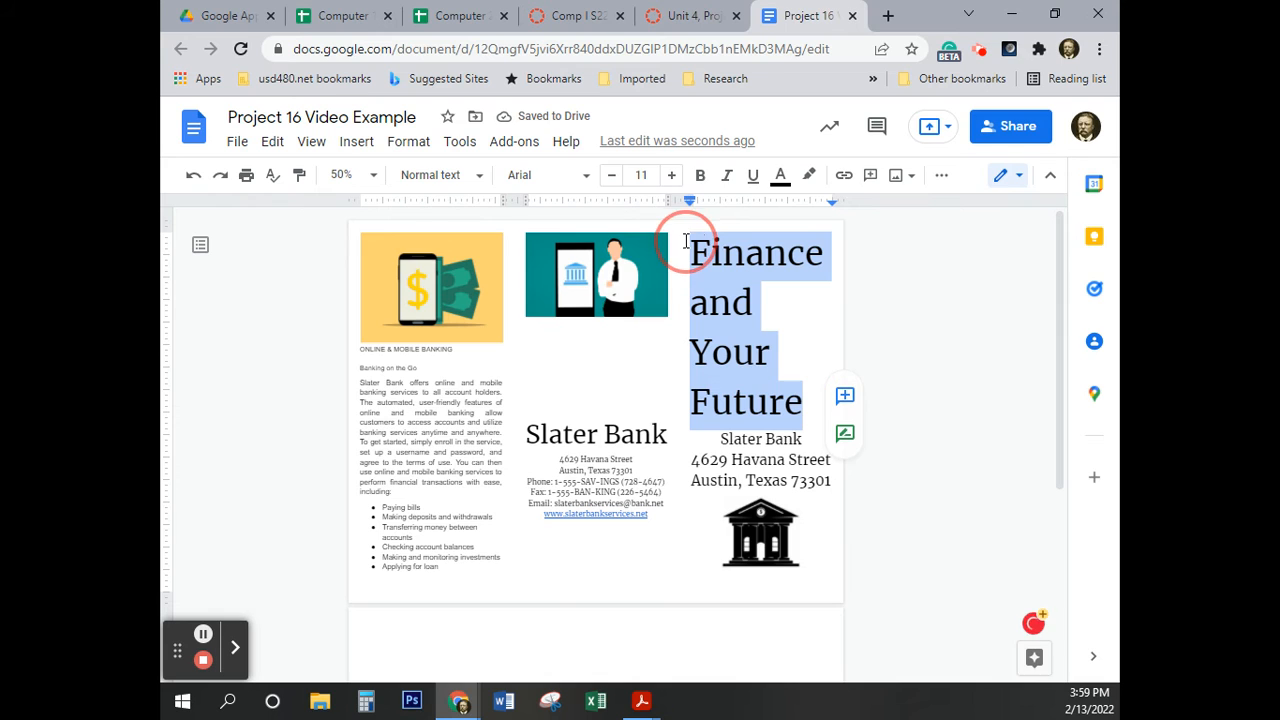
{"action": "left_click", "coordinate": [941, 175]}
{"action": "left_click", "coordinate": [646, 210]}
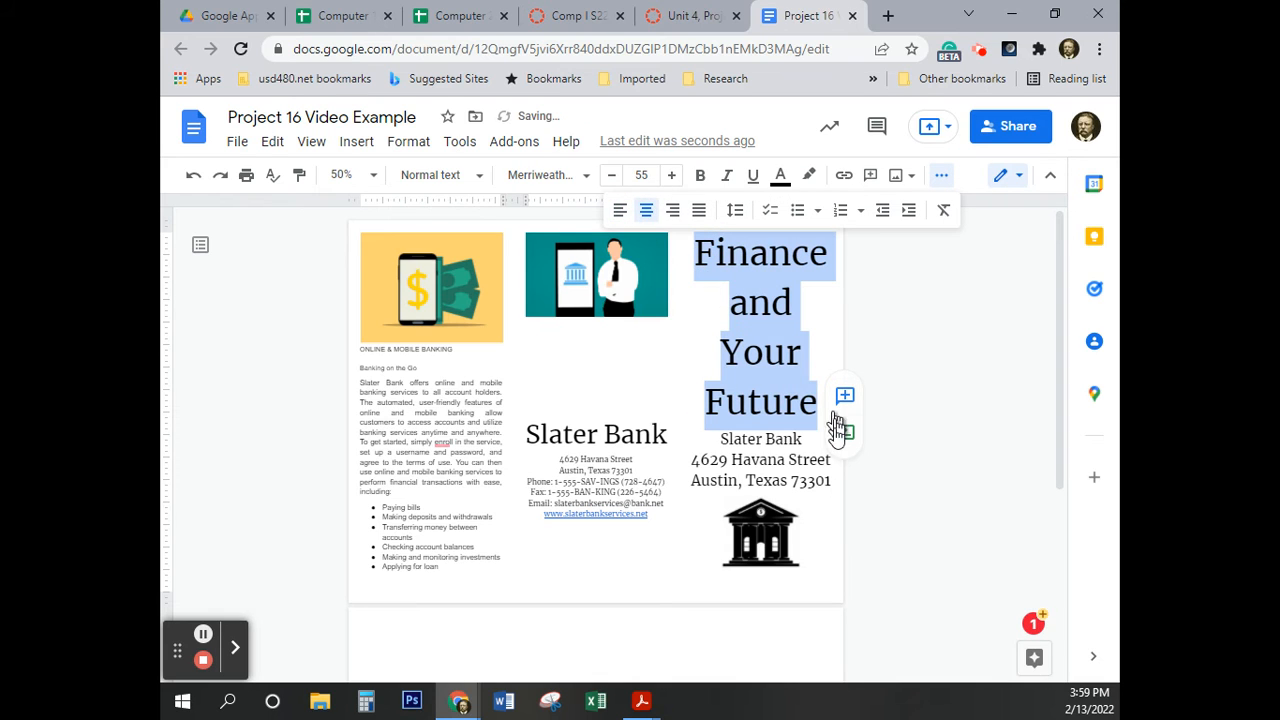
{"action": "left_click", "coordinate": [898, 464]}
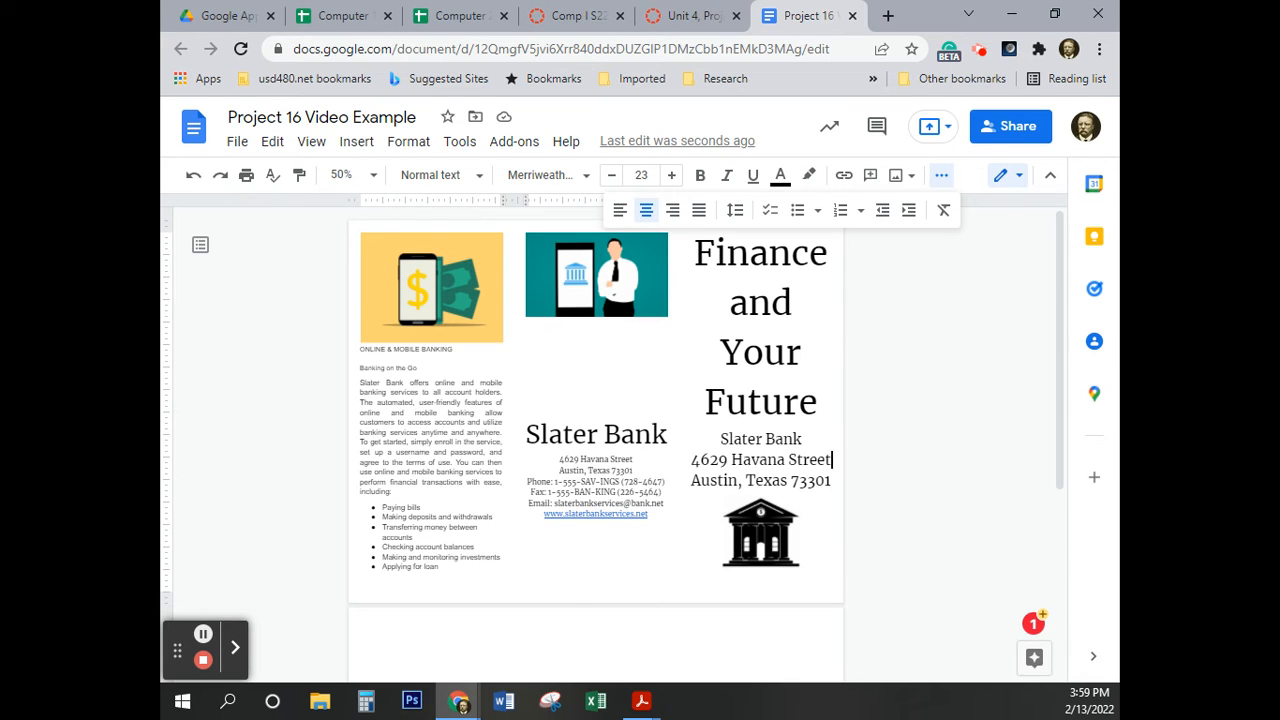
Switch to the Unit 4, Project 16 assignment and select the paragraph on typical checking and savings account services
{"action": "key", "text": "alt+Tab"}
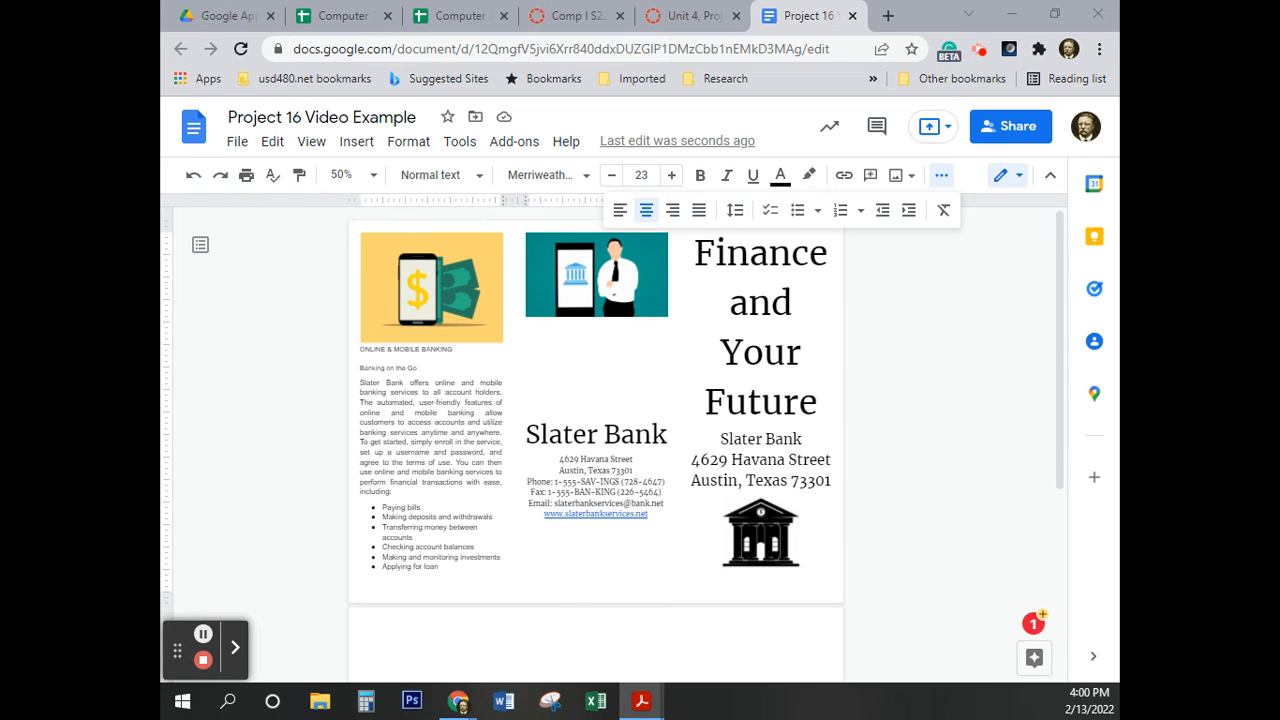
{"action": "scroll", "coordinate": [506, 508], "scroll_direction": "down", "scroll_amount": 2}
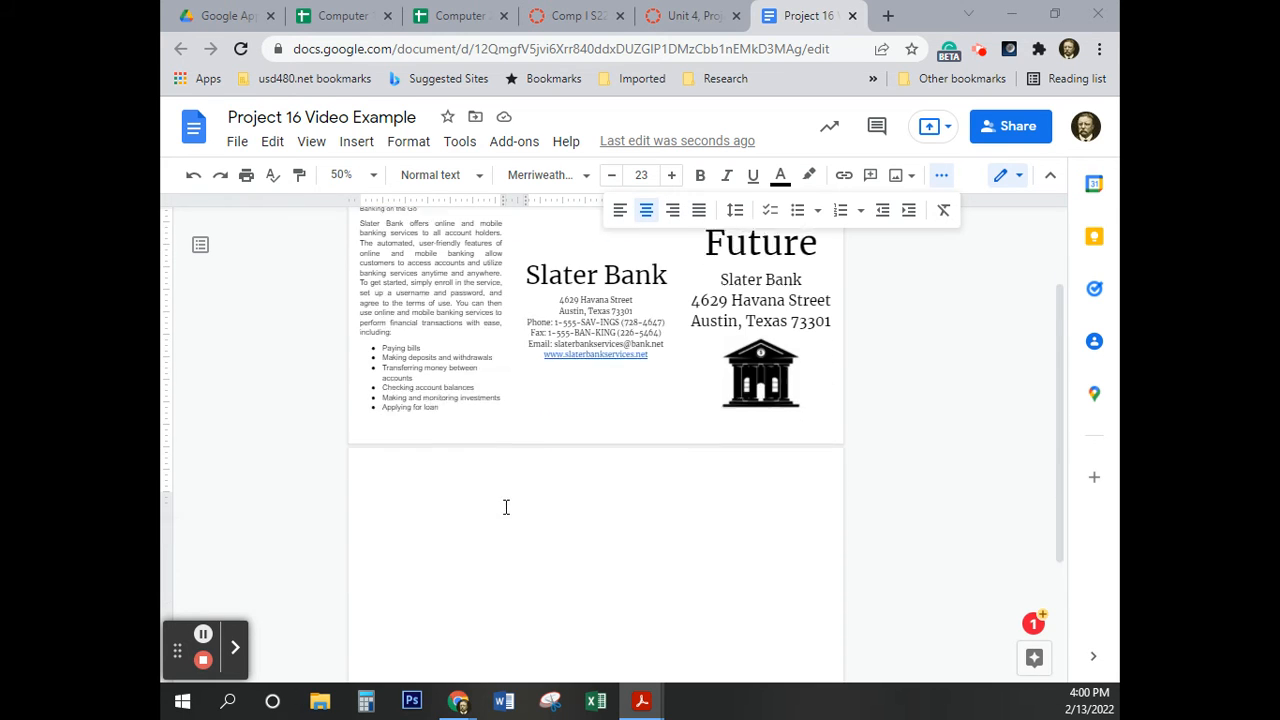
{"action": "left_click", "coordinate": [451, 555]}
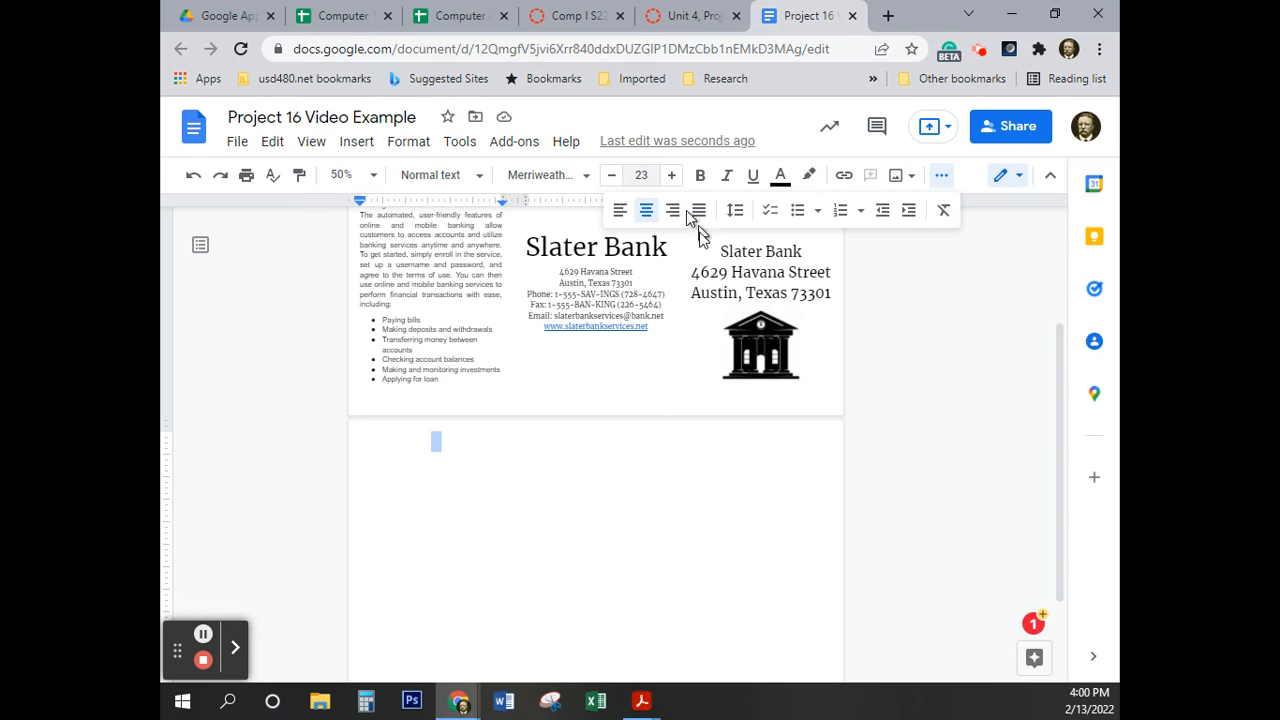
{"action": "left_click", "coordinate": [692, 16]}
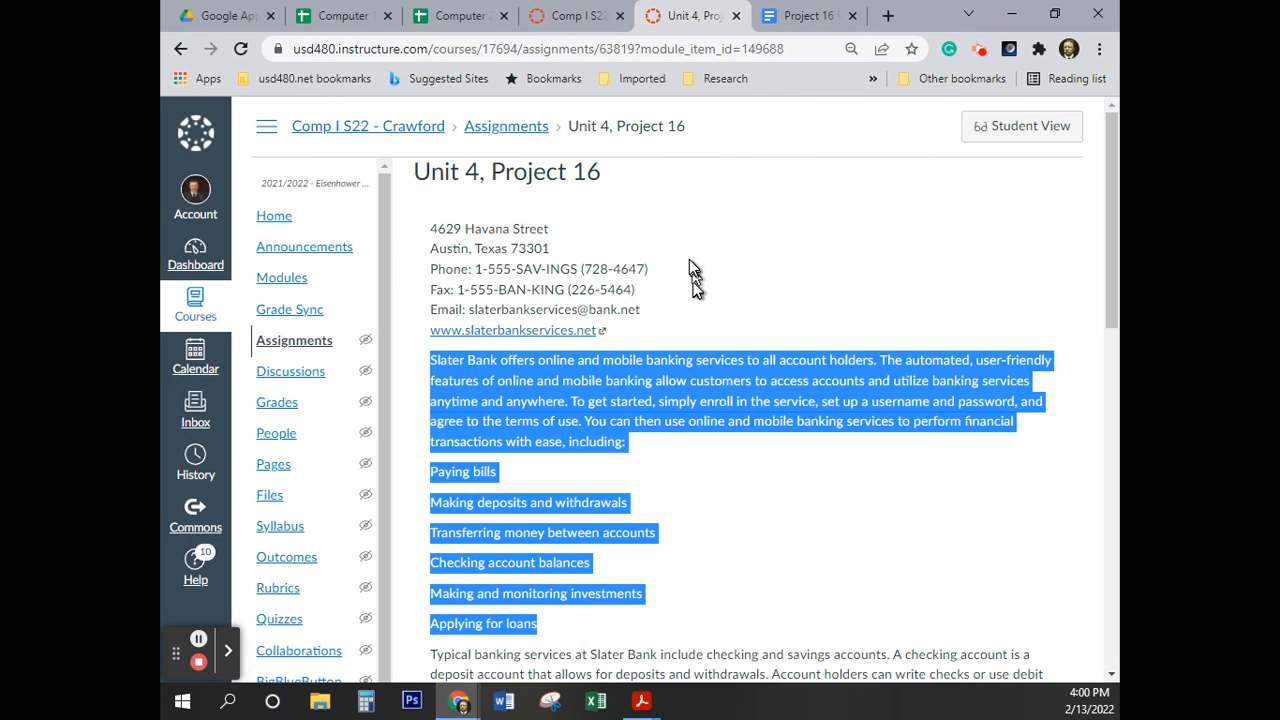
{"action": "scroll", "coordinate": [689, 265], "scroll_direction": "down", "scroll_amount": 5}
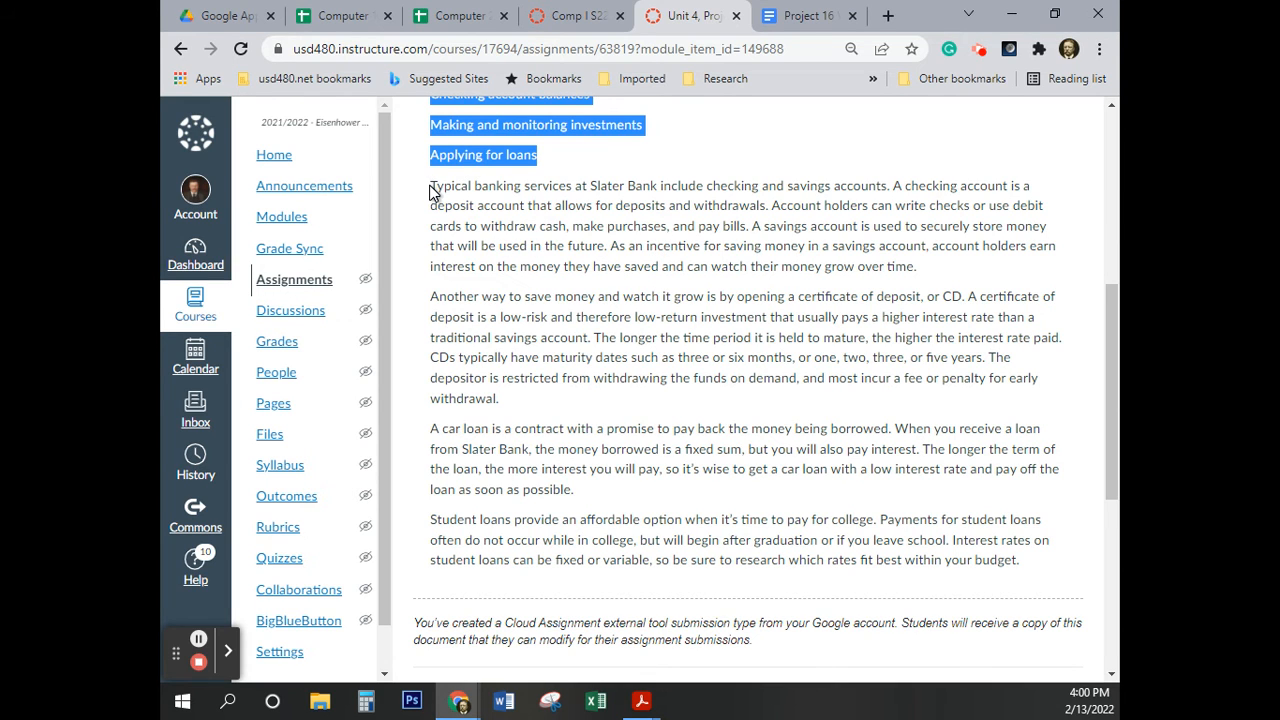
{"action": "left_click_drag", "start_coordinate": [430, 190], "coordinate": [948, 272]}
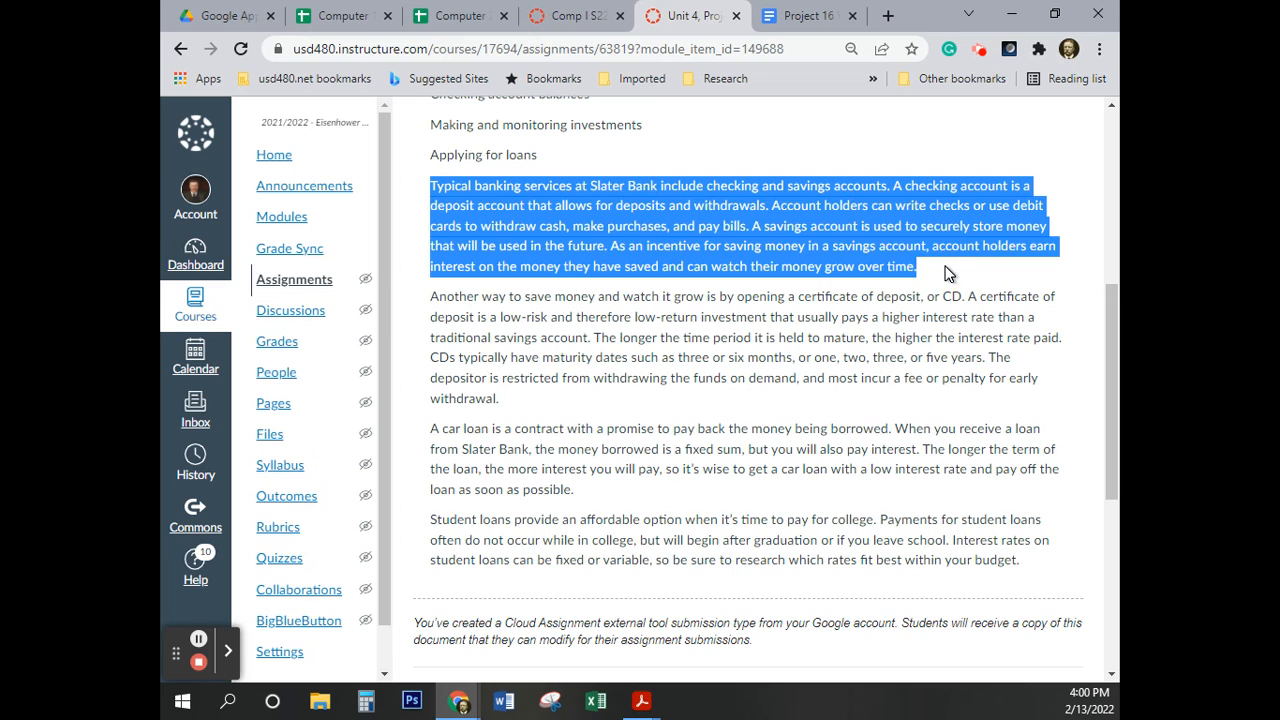
Return to the brochure document and left-align the empty first line of the second page
{"action": "left_click", "coordinate": [800, 16]}
{"action": "left_click", "coordinate": [449, 458]}
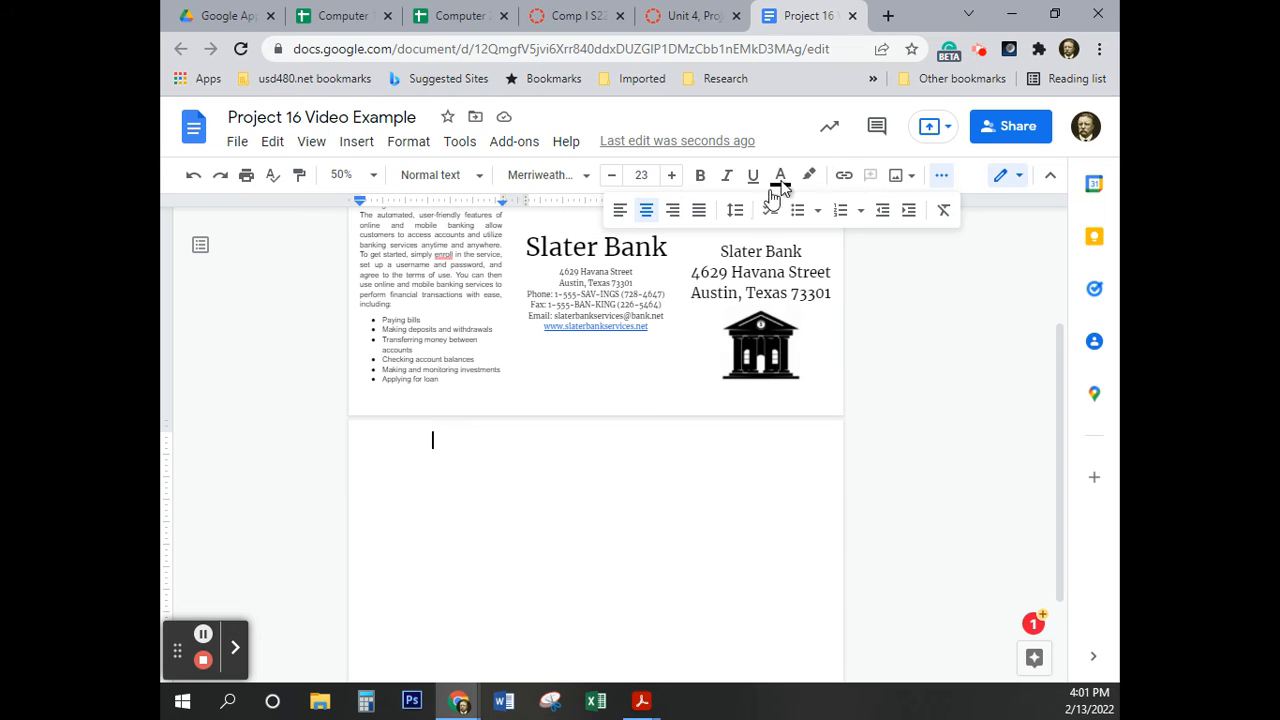
{"action": "left_click", "coordinate": [619, 212]}
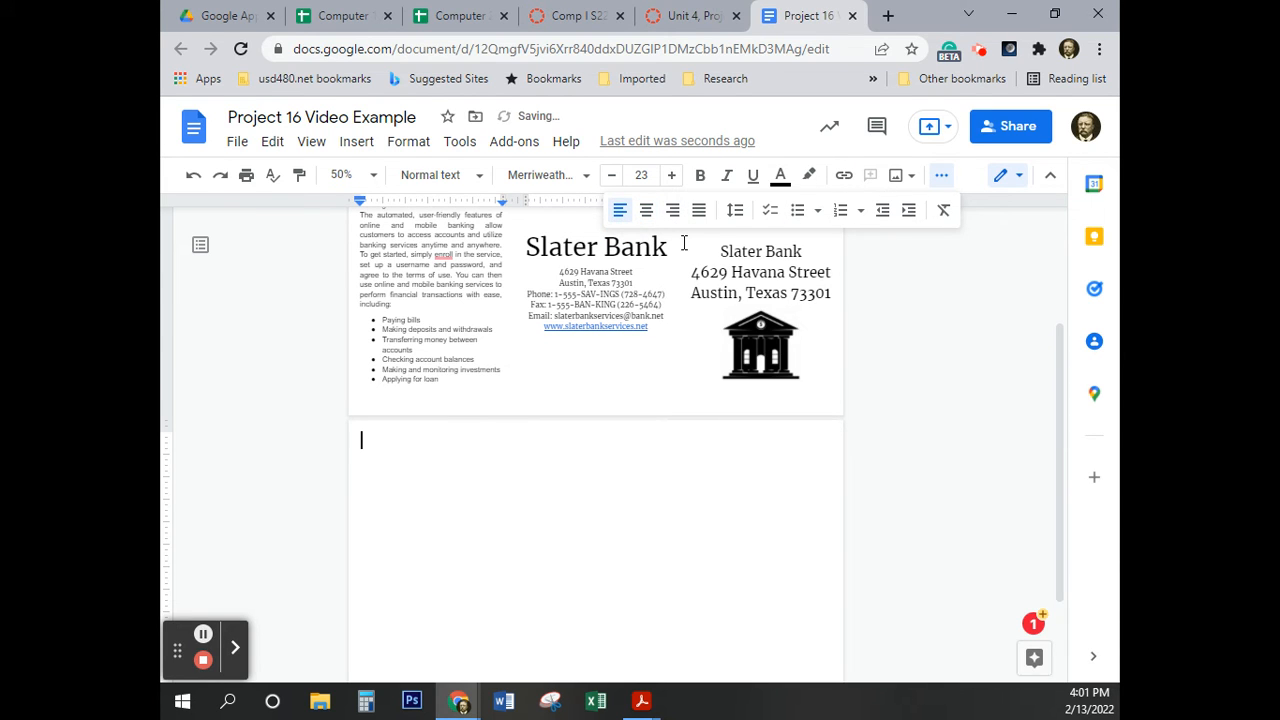
Enter the heading "CHECKING & SAVINGS ACCOUNTS" at the start of the second page
{"action": "type", "text": "CHECKING A"}
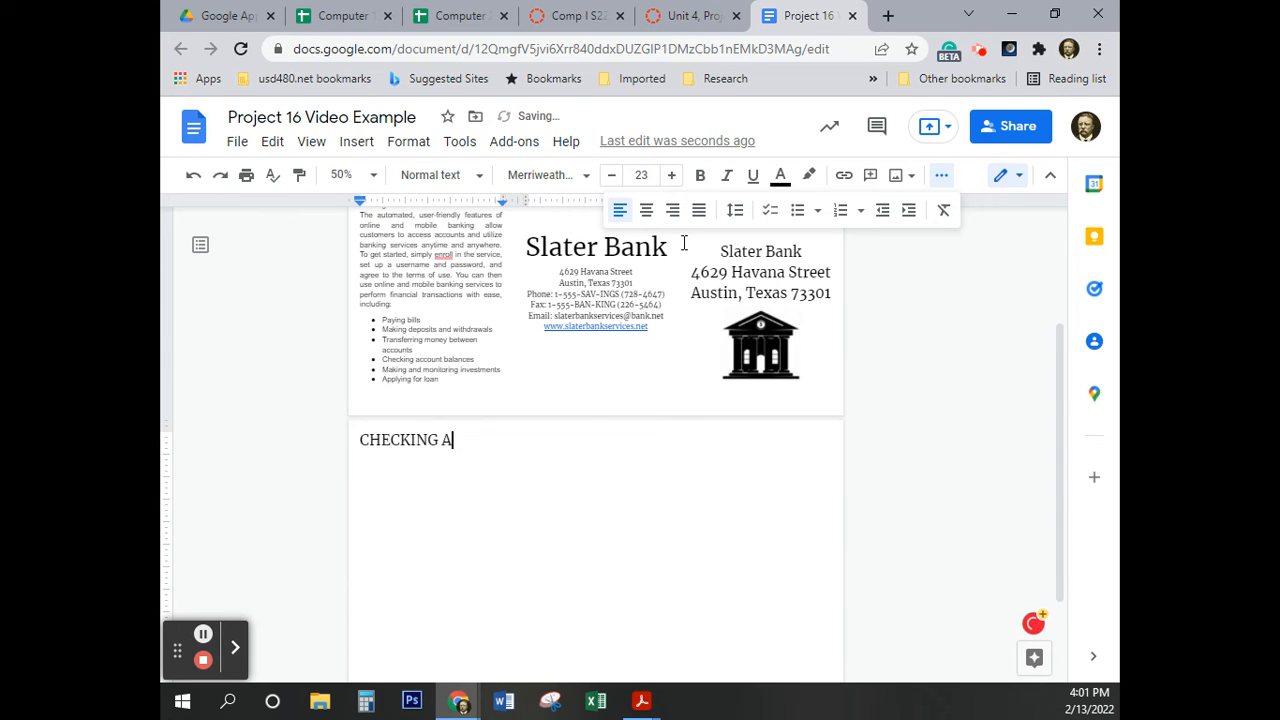
{"action": "key", "text": "BackSpace"}
{"action": "type", "text": "& "}
{"action": "type", "text": "CSA"}
{"action": "key", "text": "BackSpace"}
{"action": "key", "text": "BackSpace"}
{"action": "key", "text": "BackSpace"}
{"action": "type", "text": "SAVINGS ACCO"}
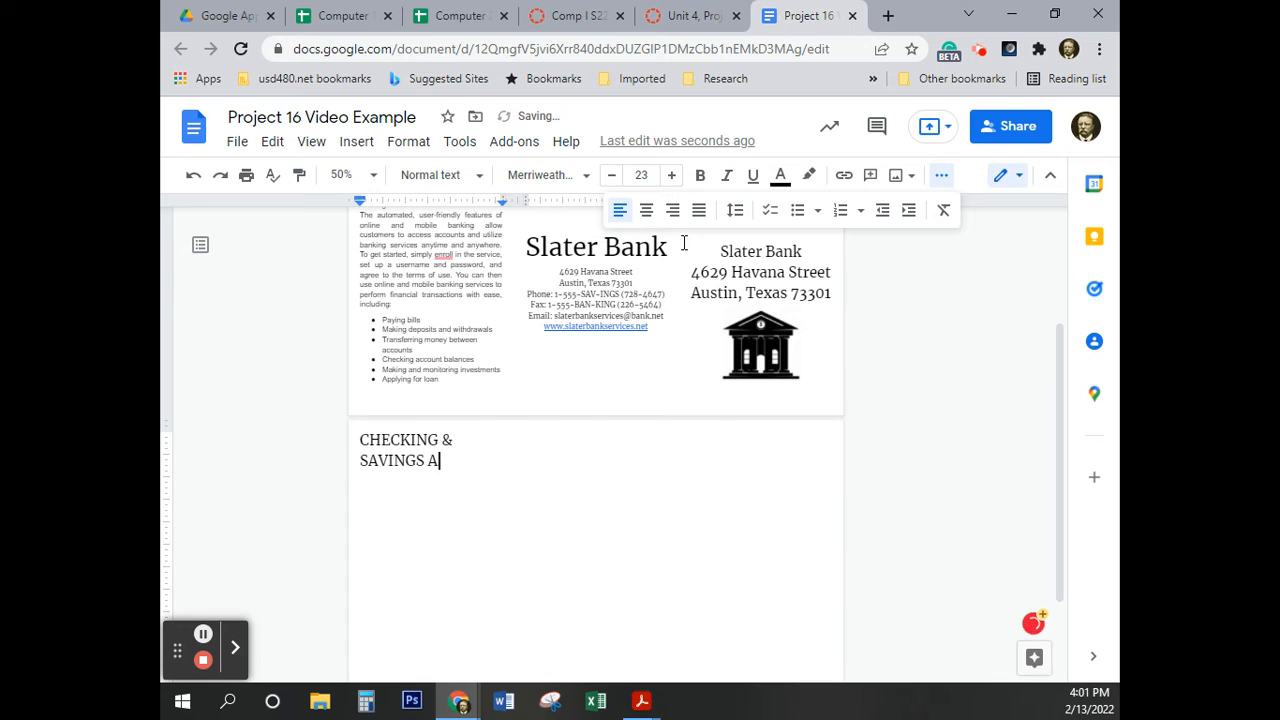
{"action": "type", "text": "UNTS"}
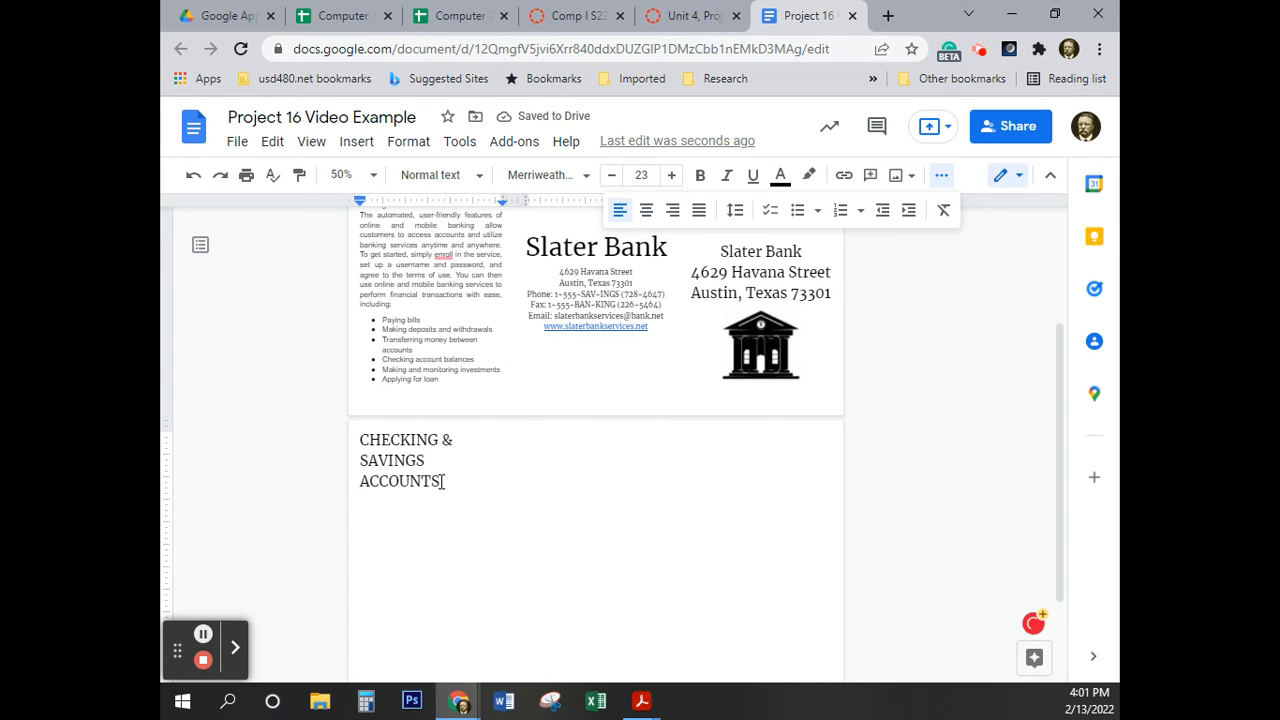
Reduce the "CHECKING & SAVINGS ACCOUNTS" heading to font size 13
{"action": "left_click_drag", "start_coordinate": [443, 481], "coordinate": [346, 443]}
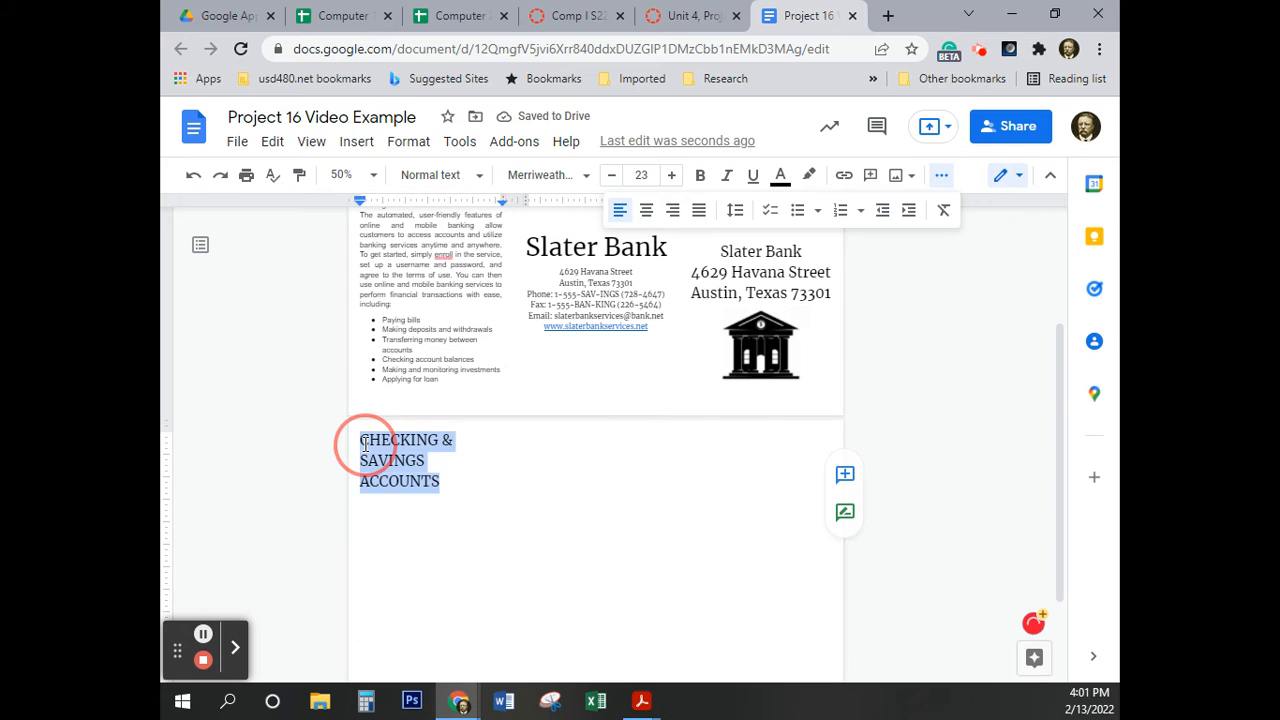
{"action": "left_click", "coordinate": [612, 180]}
{"action": "left_click", "coordinate": [612, 180]}
{"action": "left_click", "coordinate": [612, 180]}
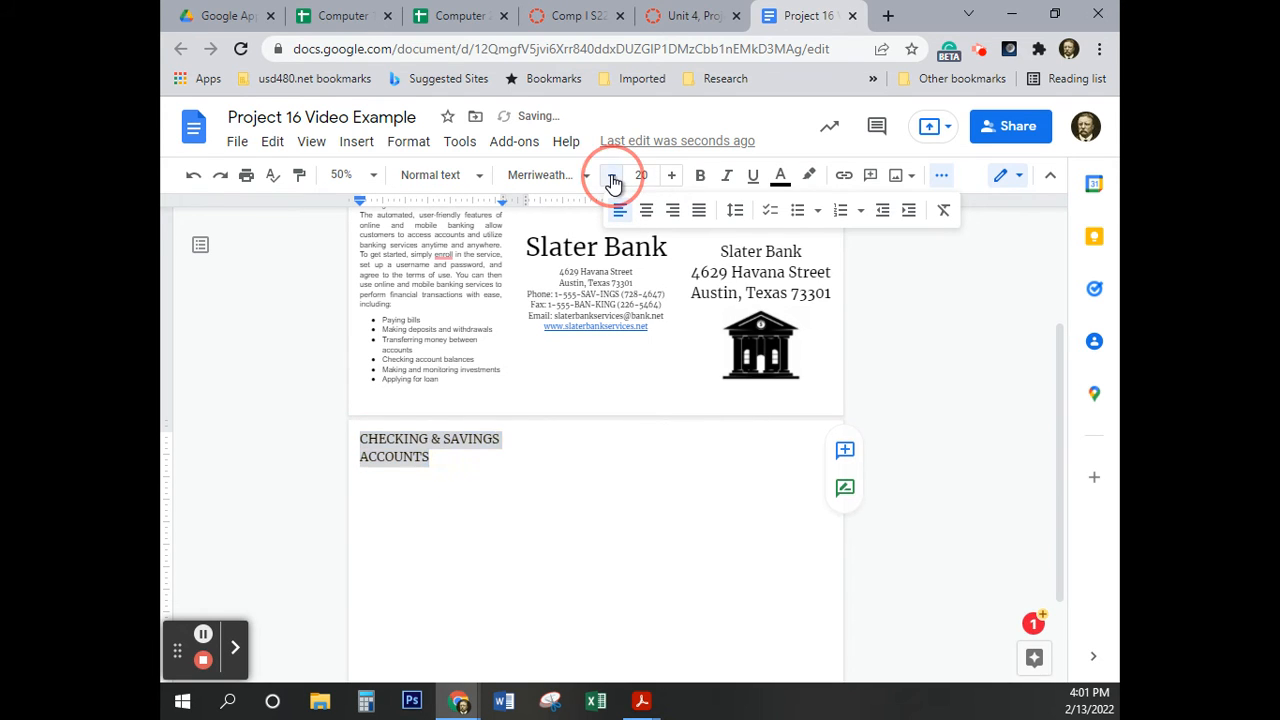
{"action": "left_click", "coordinate": [612, 180]}
{"action": "left_click", "coordinate": [612, 180]}
{"action": "left_click", "coordinate": [612, 180]}
{"action": "left_click", "coordinate": [612, 180]}
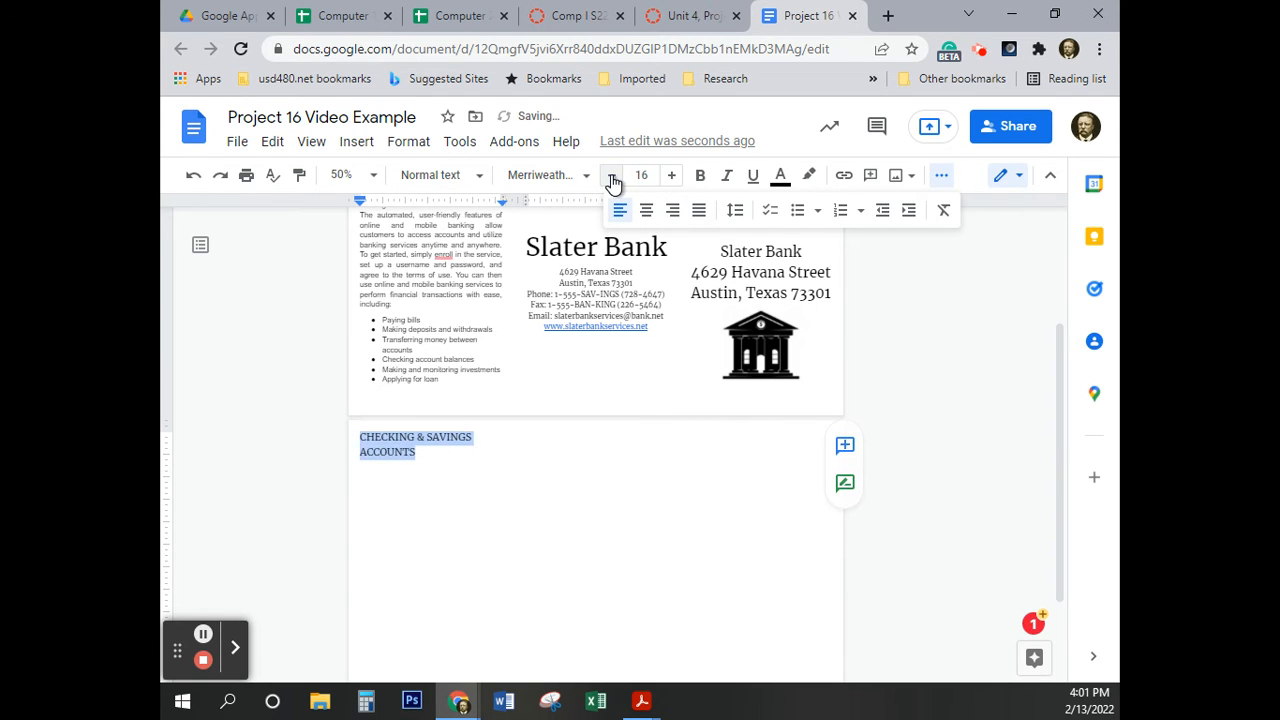
{"action": "left_click", "coordinate": [612, 180]}
{"action": "left_click", "coordinate": [612, 180]}
{"action": "left_click", "coordinate": [612, 180]}
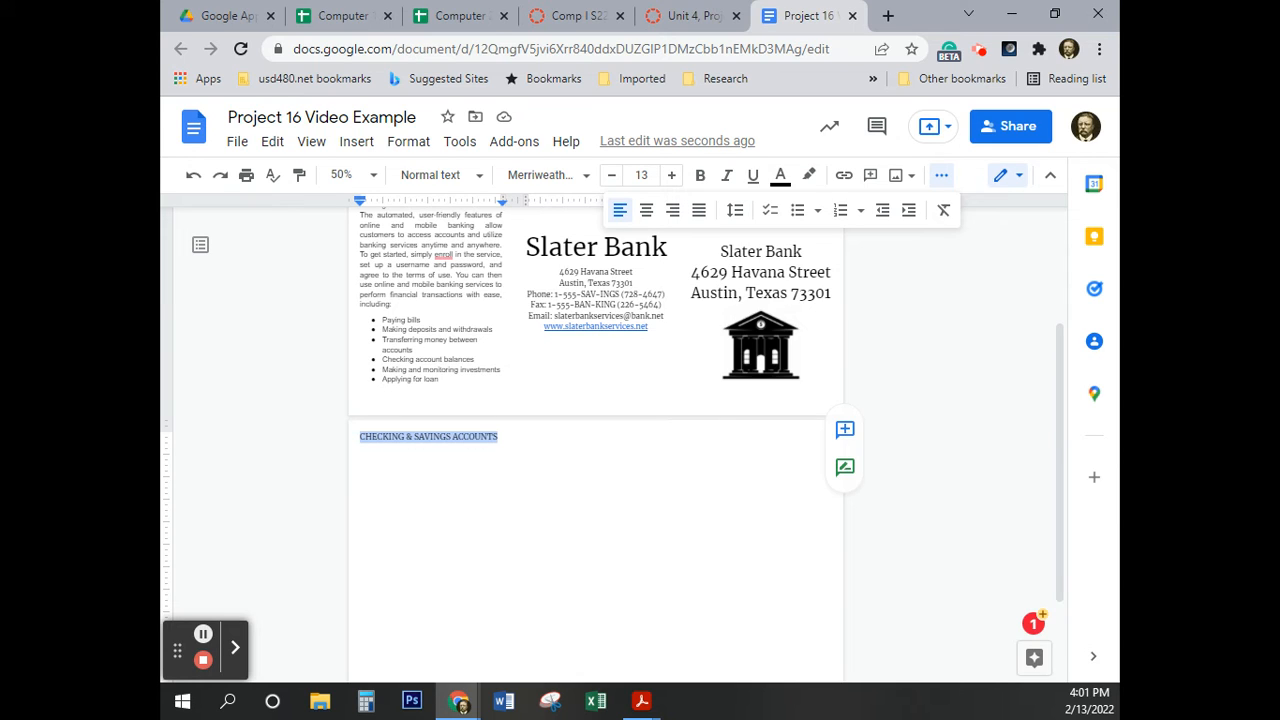
Delete the "CHECKING & SAVINGS ACCOUNTS" heading from the second page
{"action": "key", "text": "alt+Tab"}
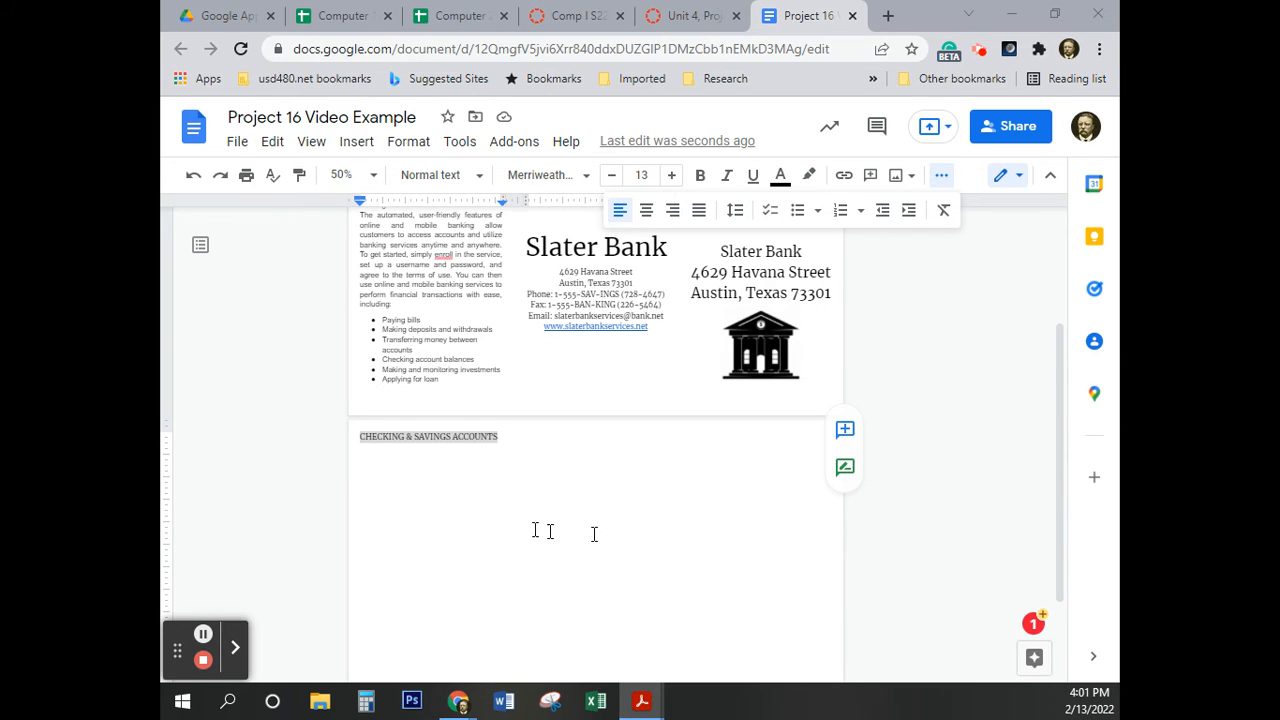
{"action": "left_click", "coordinate": [476, 437]}
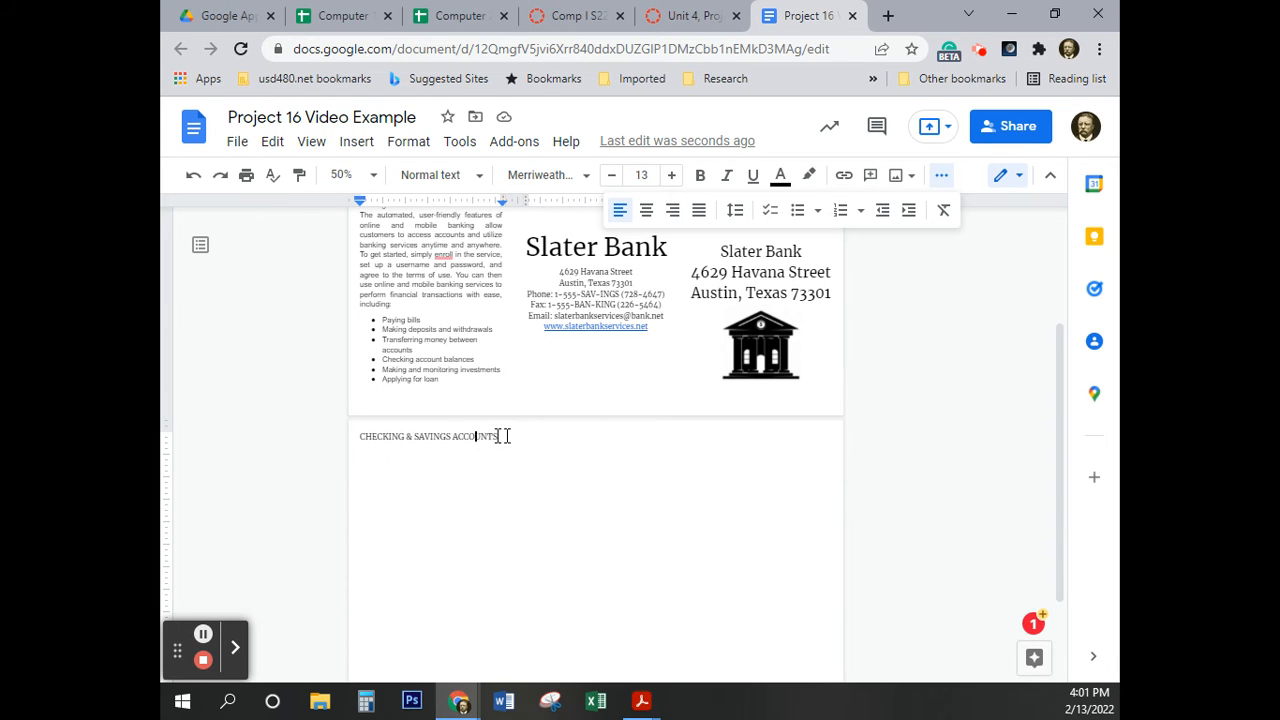
{"action": "triple_click", "coordinate": [500, 437]}
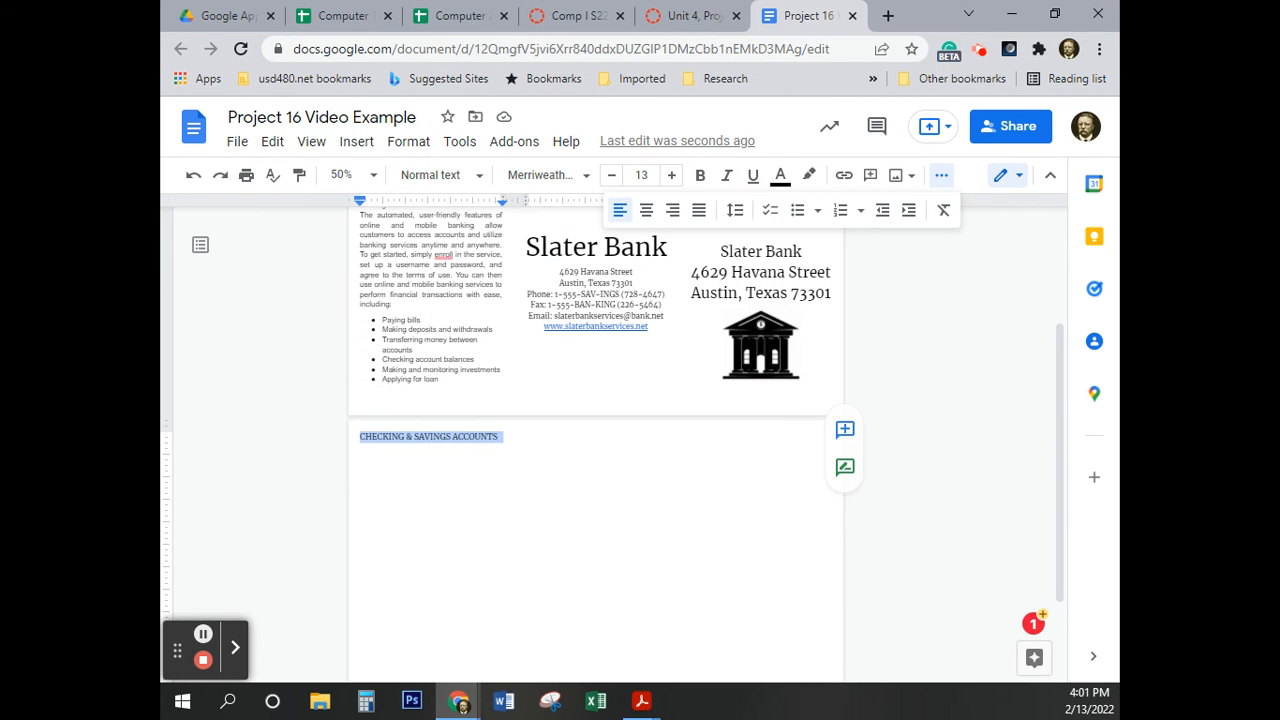
{"action": "left_click", "coordinate": [641, 701]}
{"action": "left_click", "coordinate": [437, 440]}
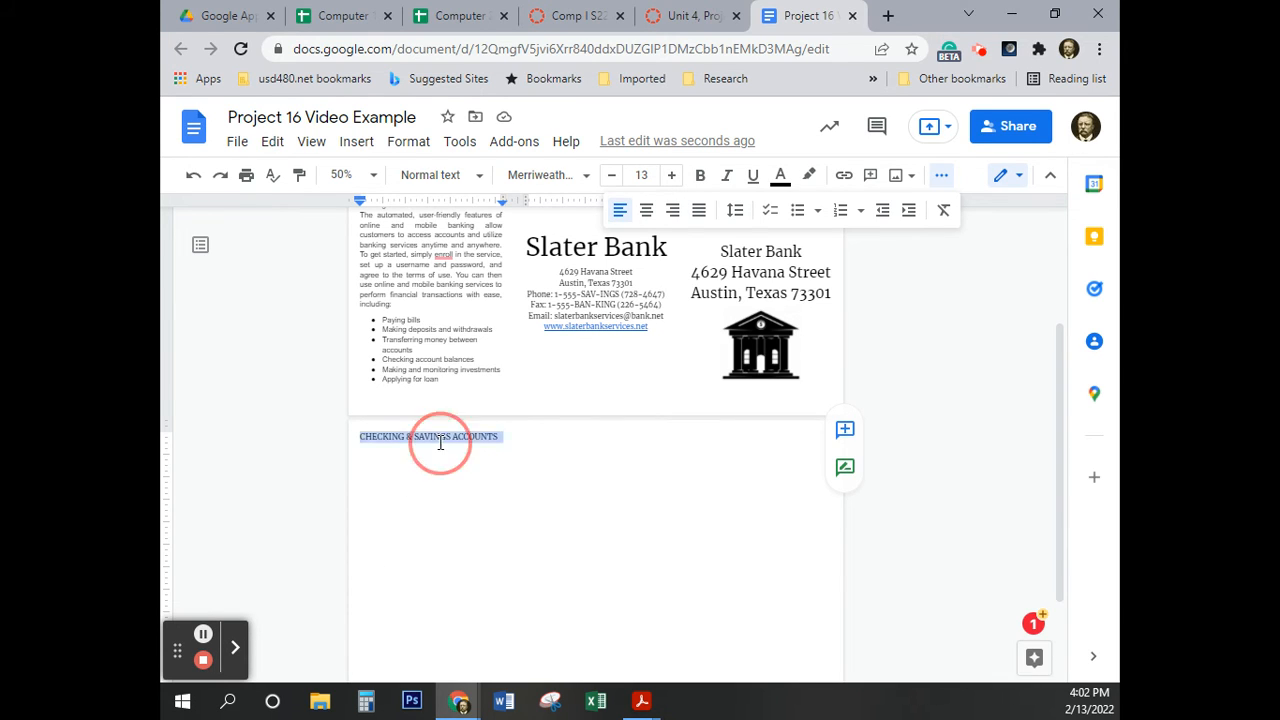
{"action": "left_click", "coordinate": [362, 437]}
{"action": "left_click_drag", "start_coordinate": [362, 437], "coordinate": [499, 436]}
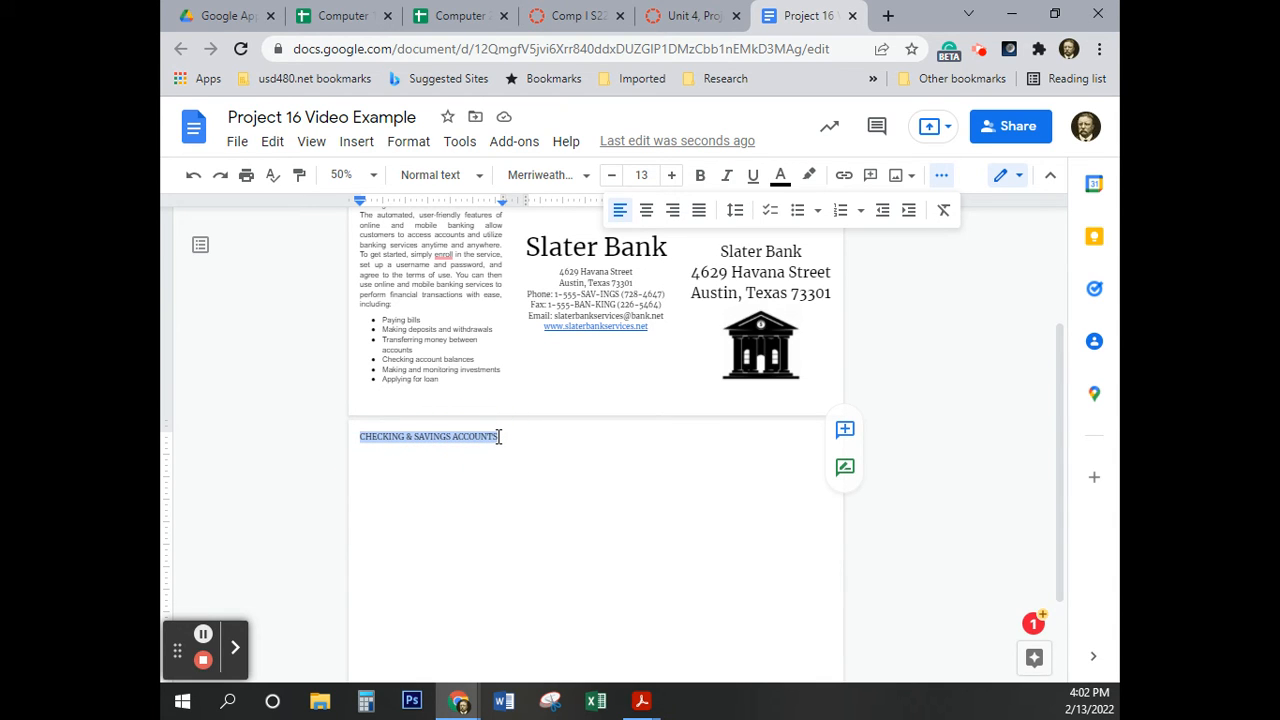
{"action": "key", "text": "BackSpace"}
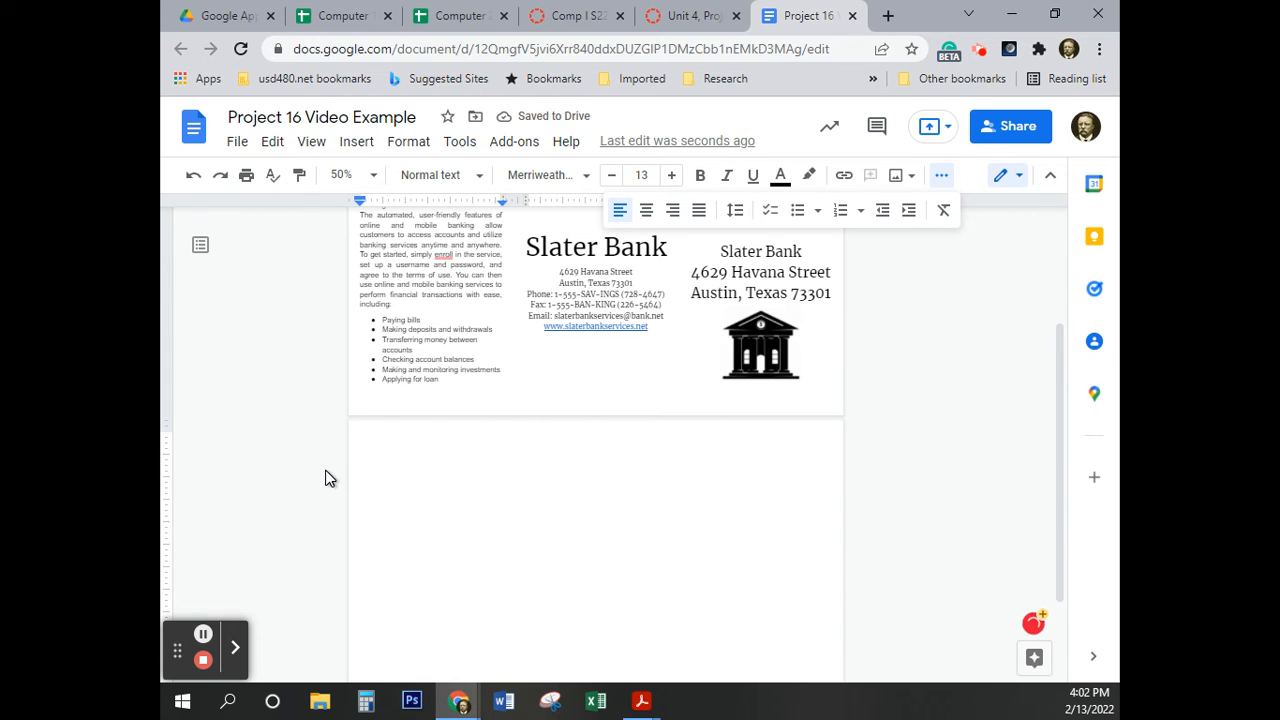
Enter the heading "Keep Your Money Safe And Secure" at the start of the second page and apply Title Case capitalization
{"action": "type", "text": "kEE"}
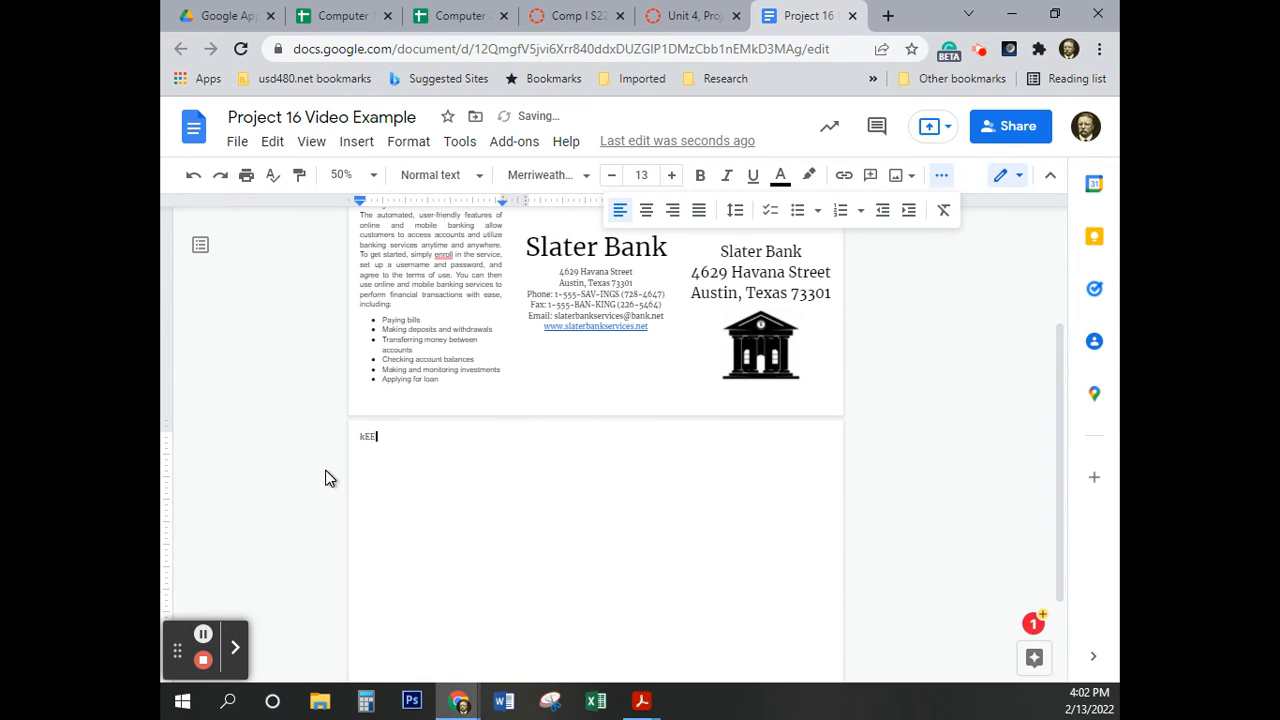
{"action": "type", "text": "P yOUR mONEY sAFE AND sE"}
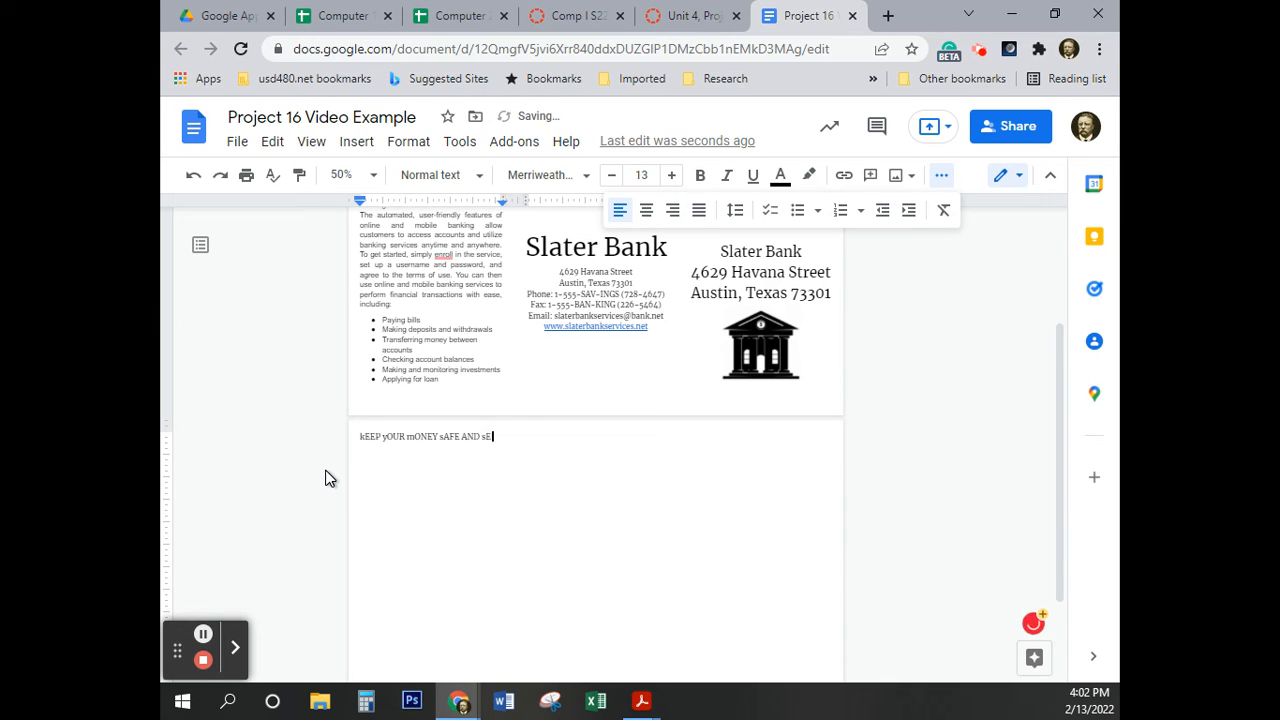
{"action": "type", "text": "CURE"}
{"action": "left_click_drag", "start_coordinate": [394, 449], "coordinate": [342, 442]}
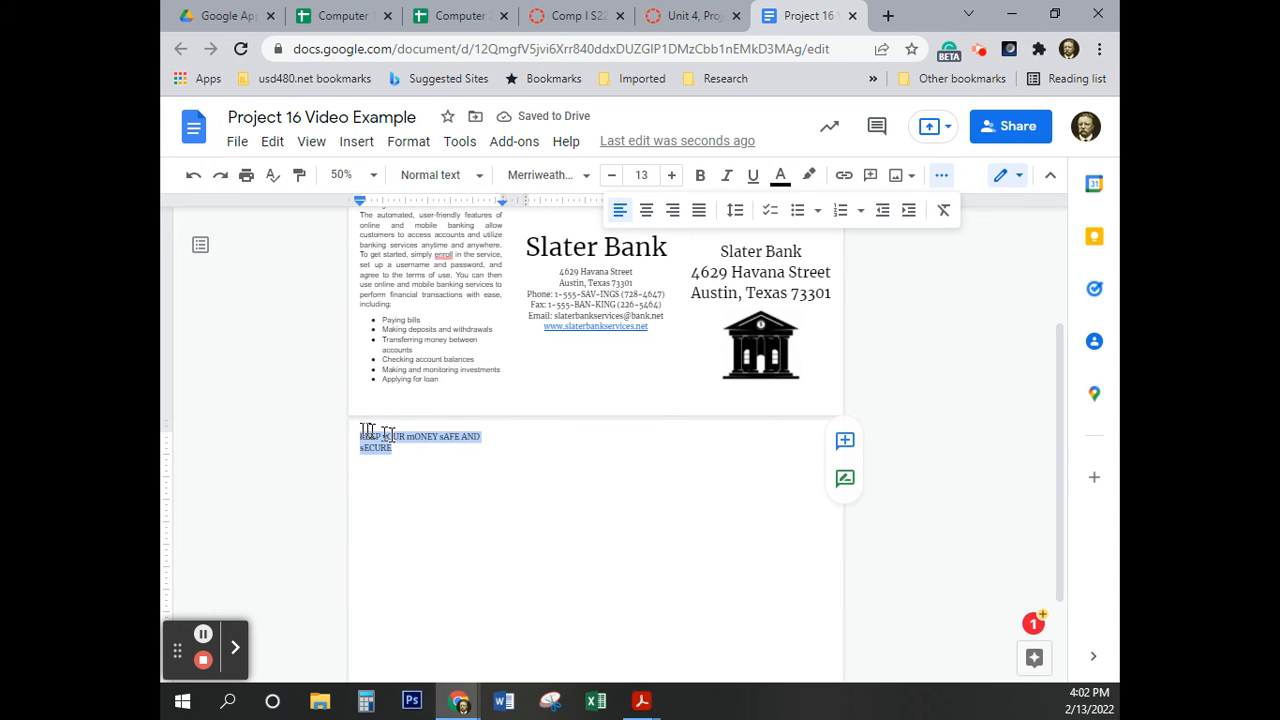
{"action": "left_click", "coordinate": [408, 143]}
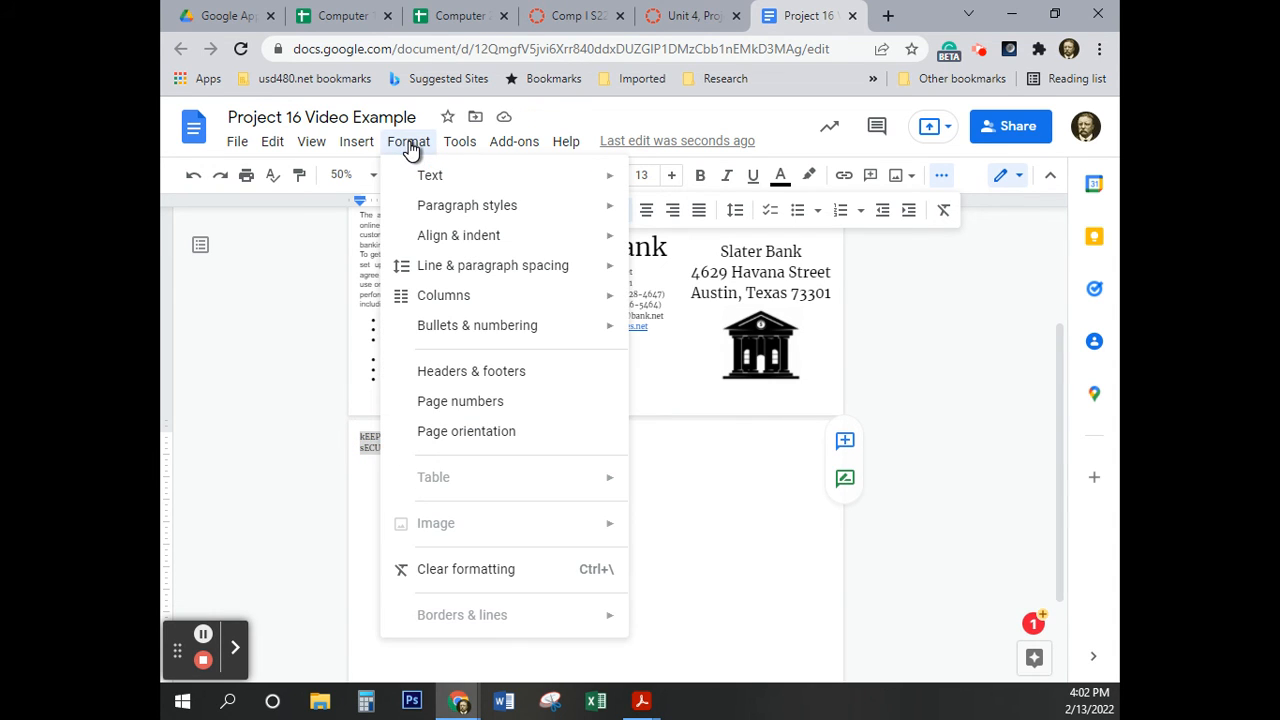
{"action": "mouse_move", "coordinate": [425, 178]}
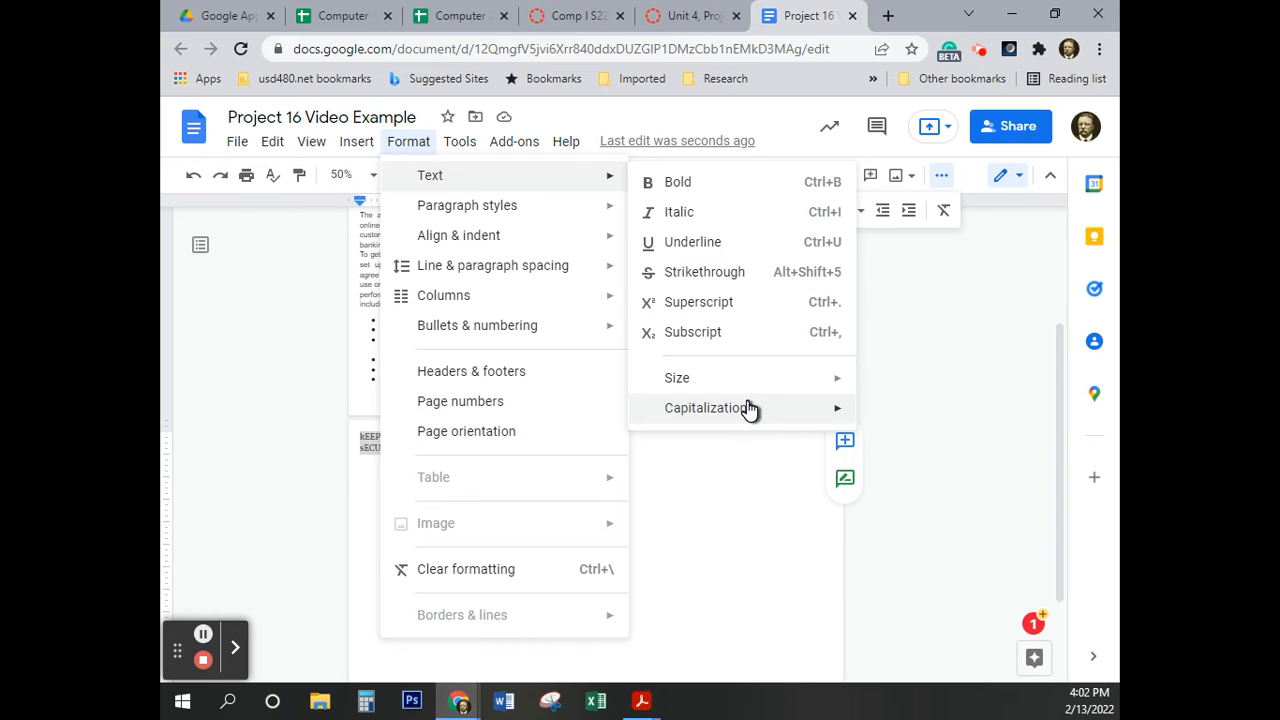
{"action": "mouse_move", "coordinate": [749, 408]}
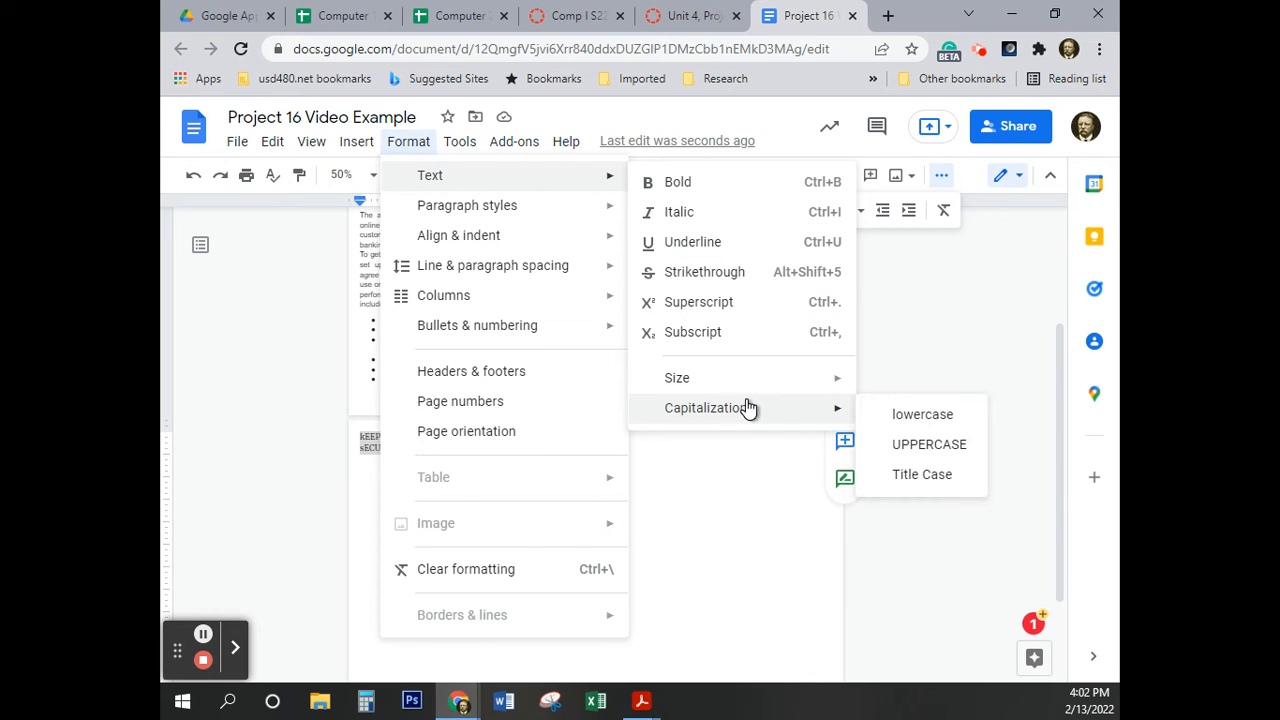
{"action": "left_click", "coordinate": [920, 476]}
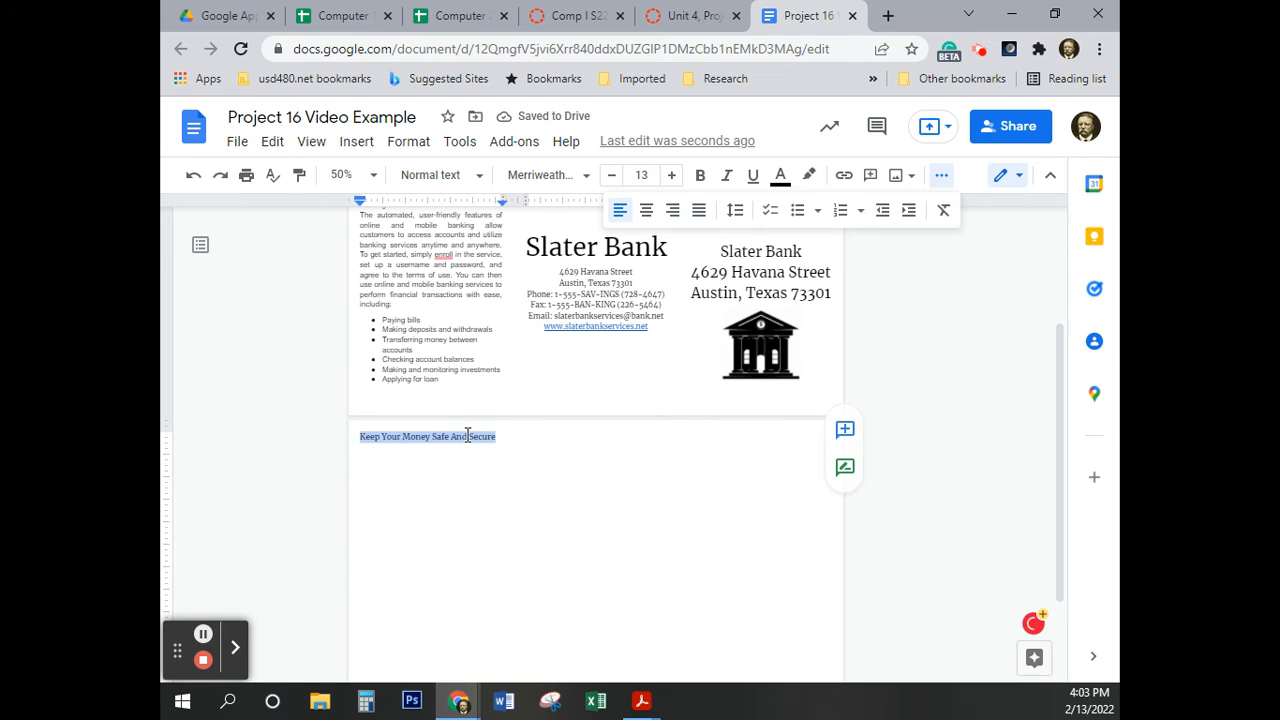
{"action": "left_click", "coordinate": [454, 440]}
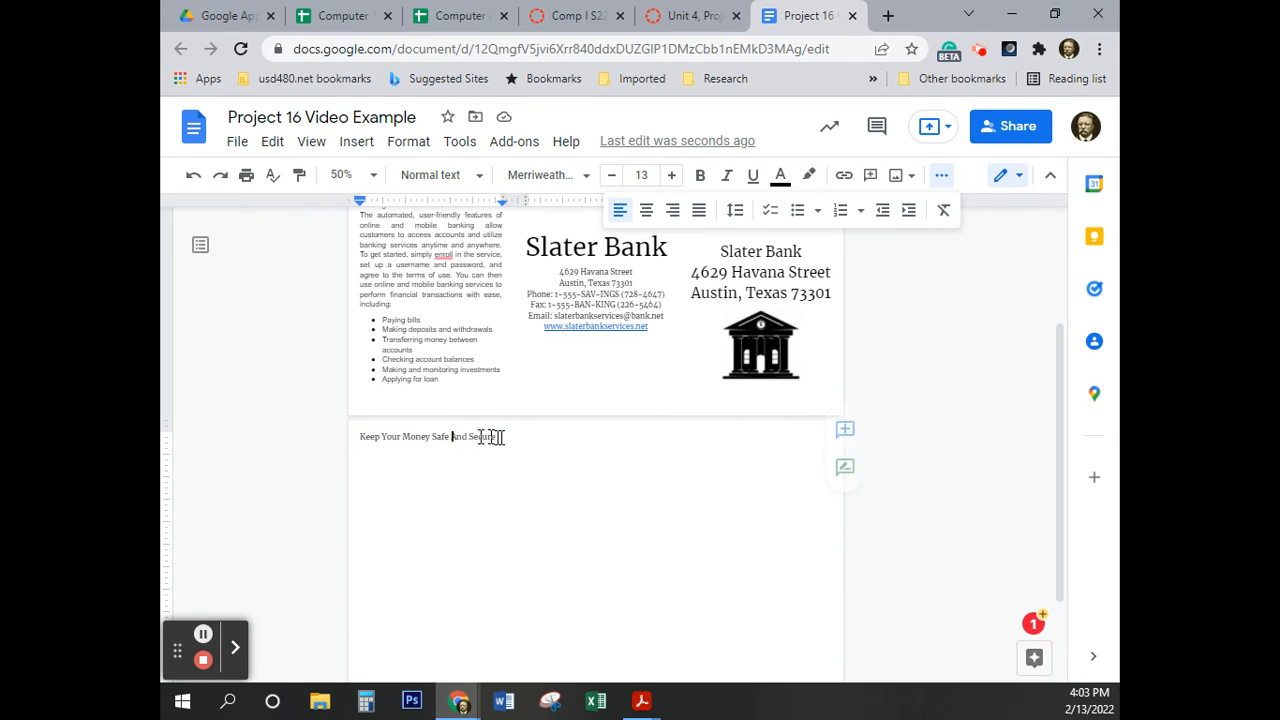
Enlarge the "Keep Your Money Safe And Secure" heading to font size 23
{"action": "left_click_drag", "start_coordinate": [506, 437], "coordinate": [358, 437]}
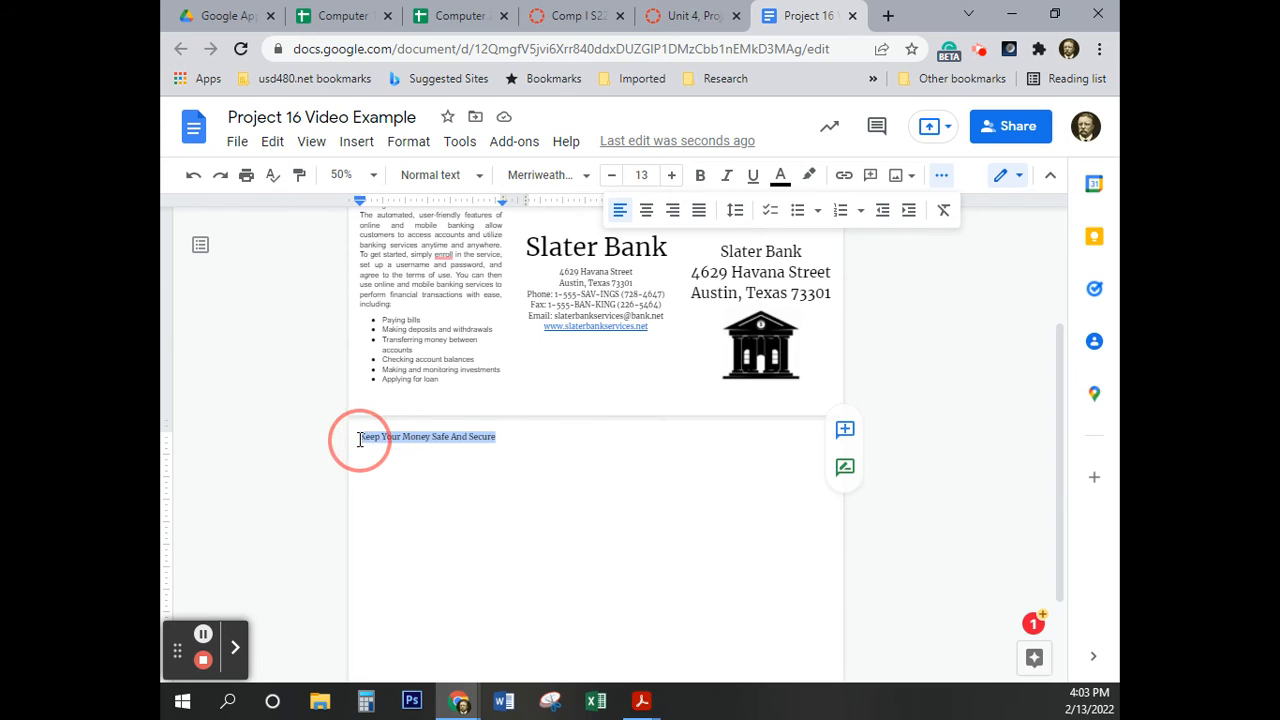
{"action": "left_click", "coordinate": [672, 175]}
{"action": "left_click", "coordinate": [672, 175]}
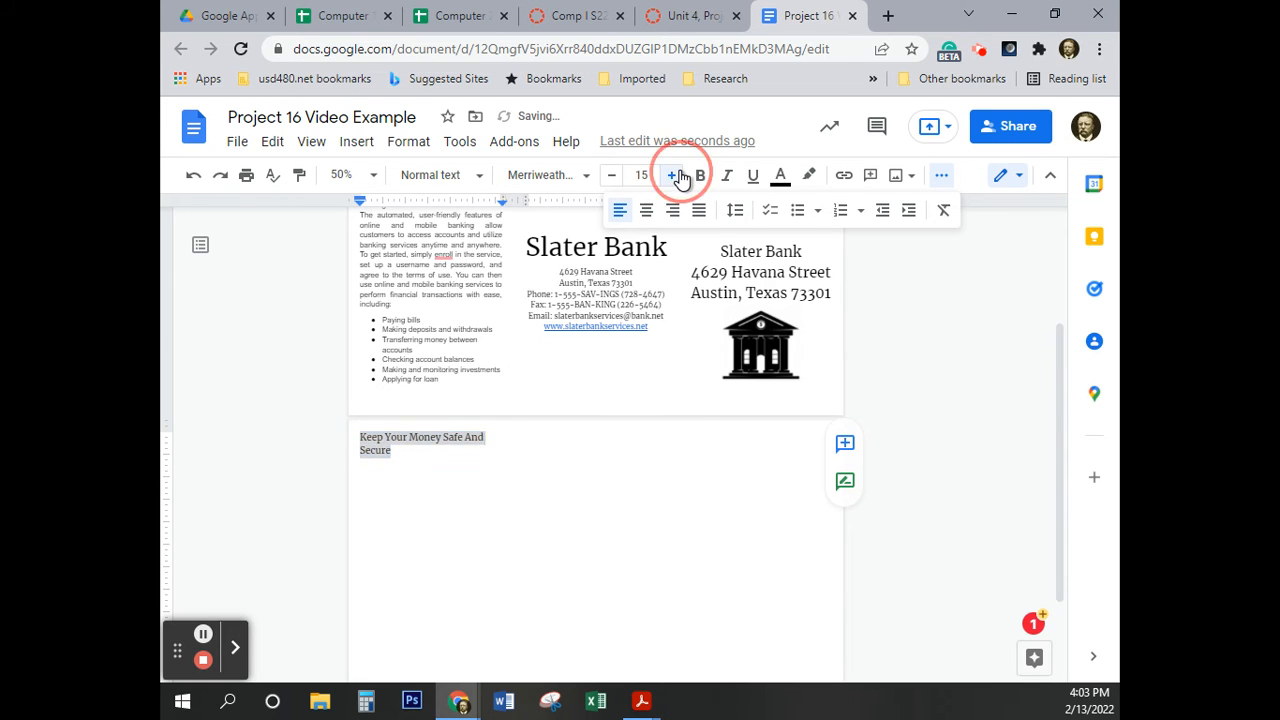
{"action": "left_click", "coordinate": [672, 175]}
{"action": "left_click", "coordinate": [672, 175]}
{"action": "left_click", "coordinate": [672, 175]}
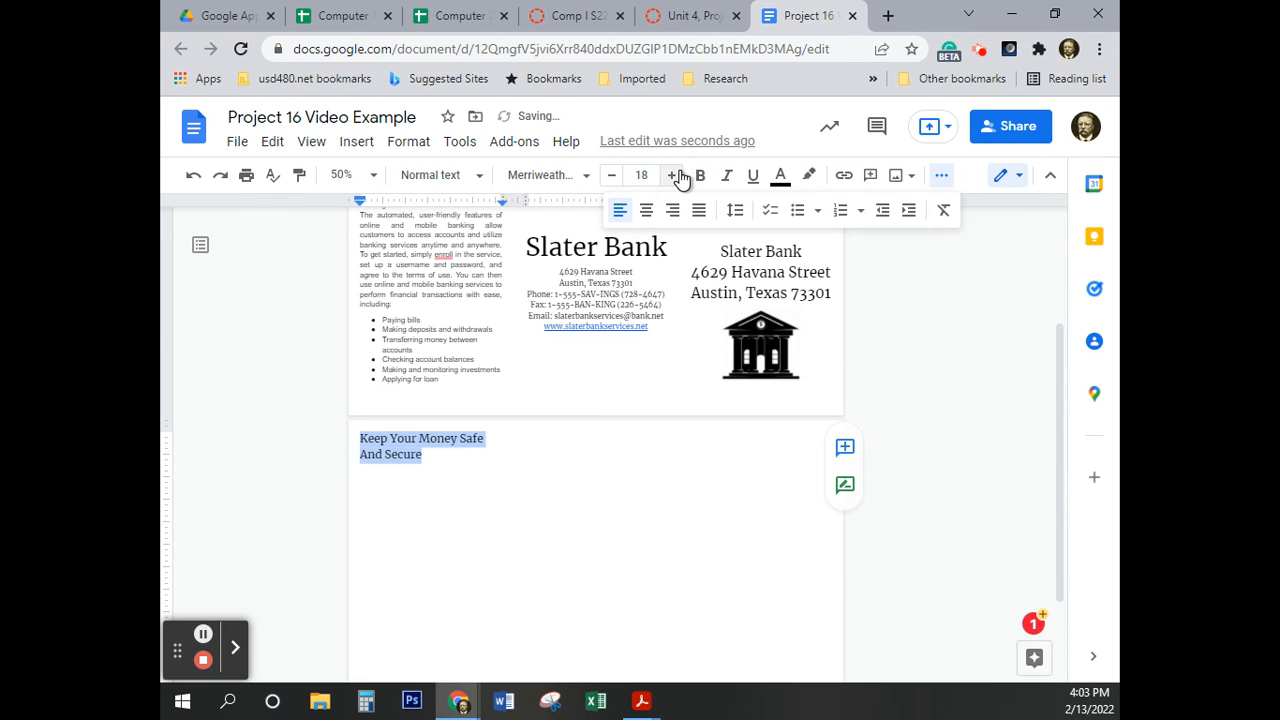
{"action": "left_click", "coordinate": [676, 176]}
{"action": "left_click", "coordinate": [676, 176]}
{"action": "left_click", "coordinate": [676, 176]}
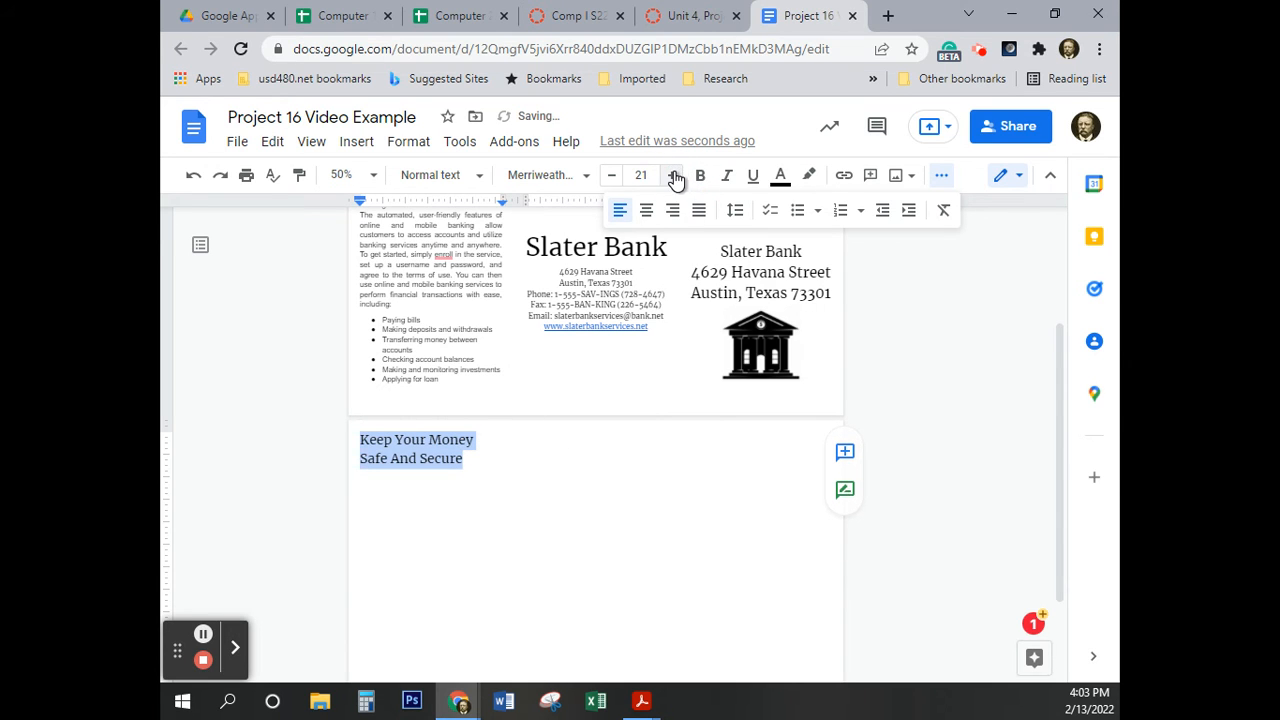
{"action": "left_click", "coordinate": [674, 176]}
{"action": "left_click", "coordinate": [674, 176]}
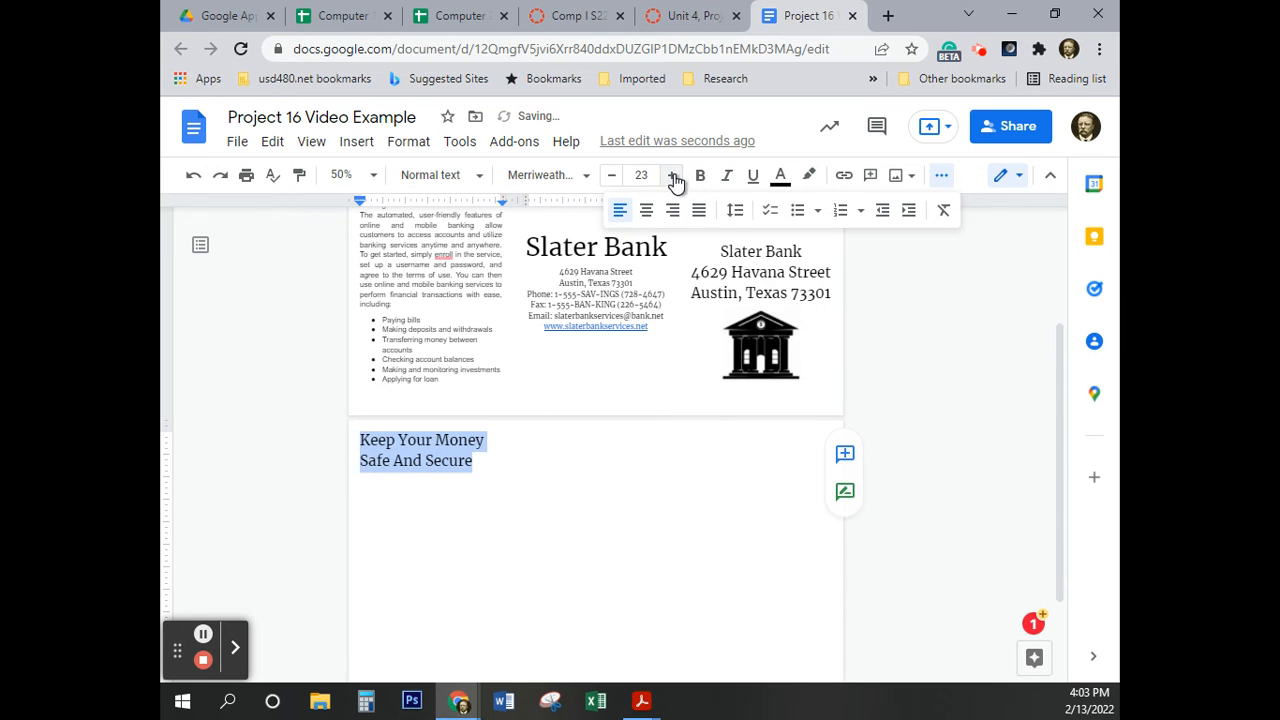
{"action": "left_click", "coordinate": [580, 580]}
{"action": "scroll", "coordinate": [471, 429], "scroll_direction": "up", "scroll_amount": 2}
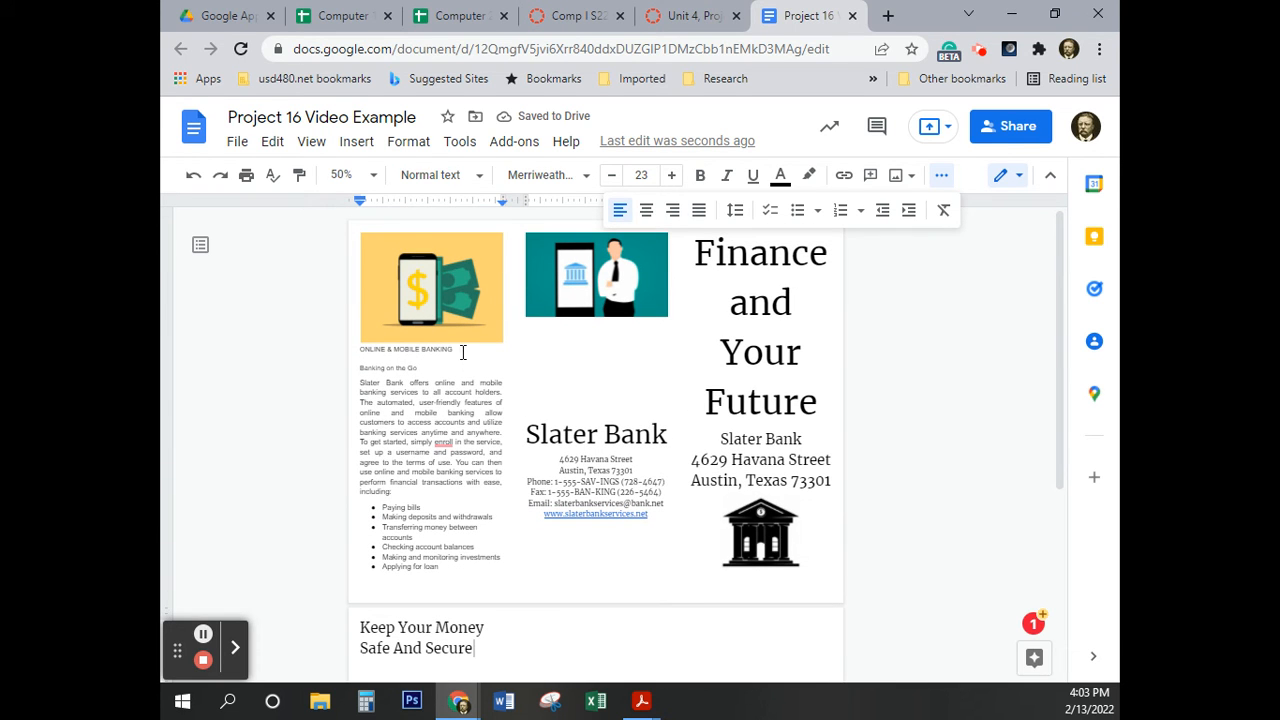
Delete the "ONLINE & MOBILE BANKING" heading and its empty line below the phone-and-money image on the first page
{"action": "left_click_drag", "start_coordinate": [463, 352], "coordinate": [363, 352]}
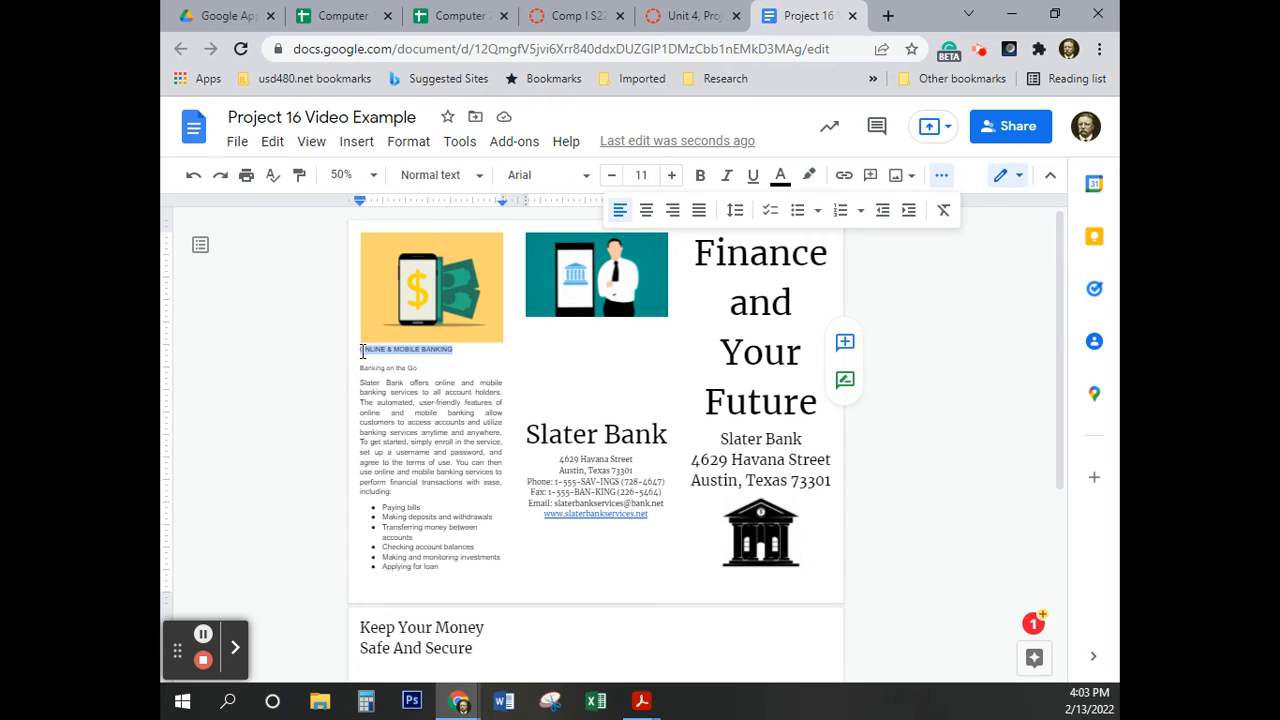
{"action": "key", "text": "Delete"}
{"action": "key", "text": "BackSpace"}
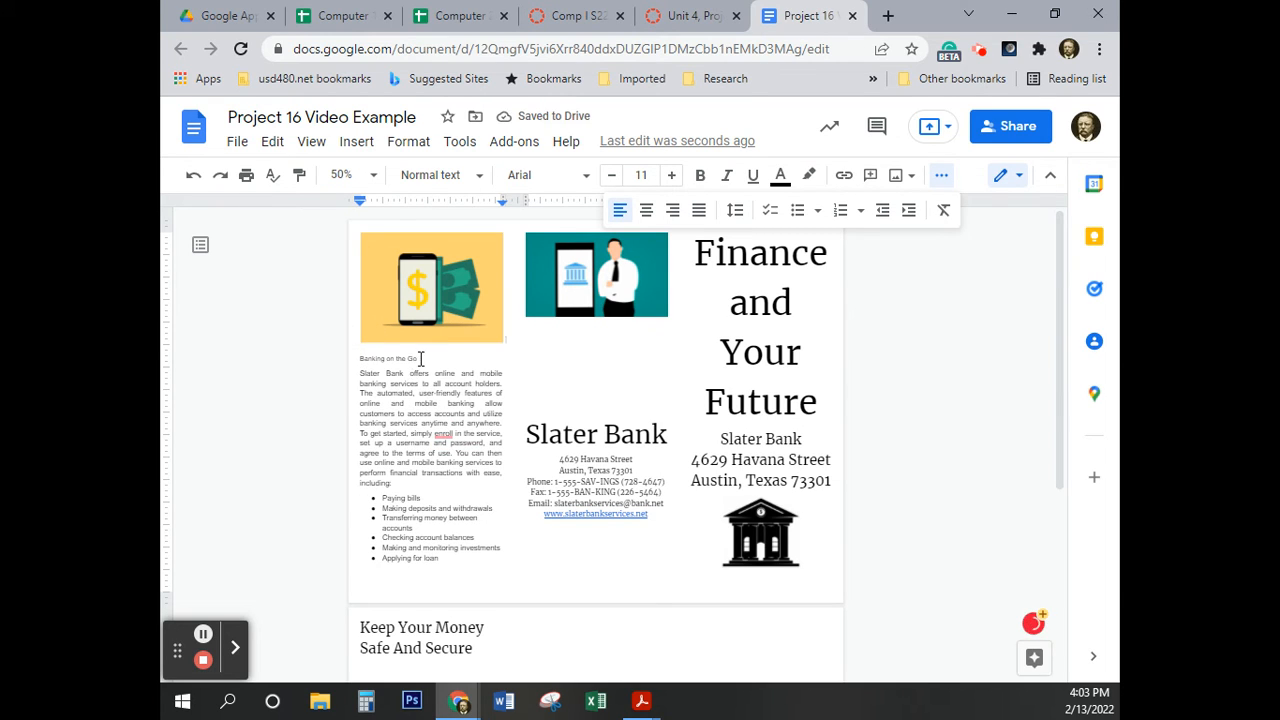
Format the "Banking on the Go" heading in Merriweather at font size 22
{"action": "left_click_drag", "start_coordinate": [421, 358], "coordinate": [358, 358]}
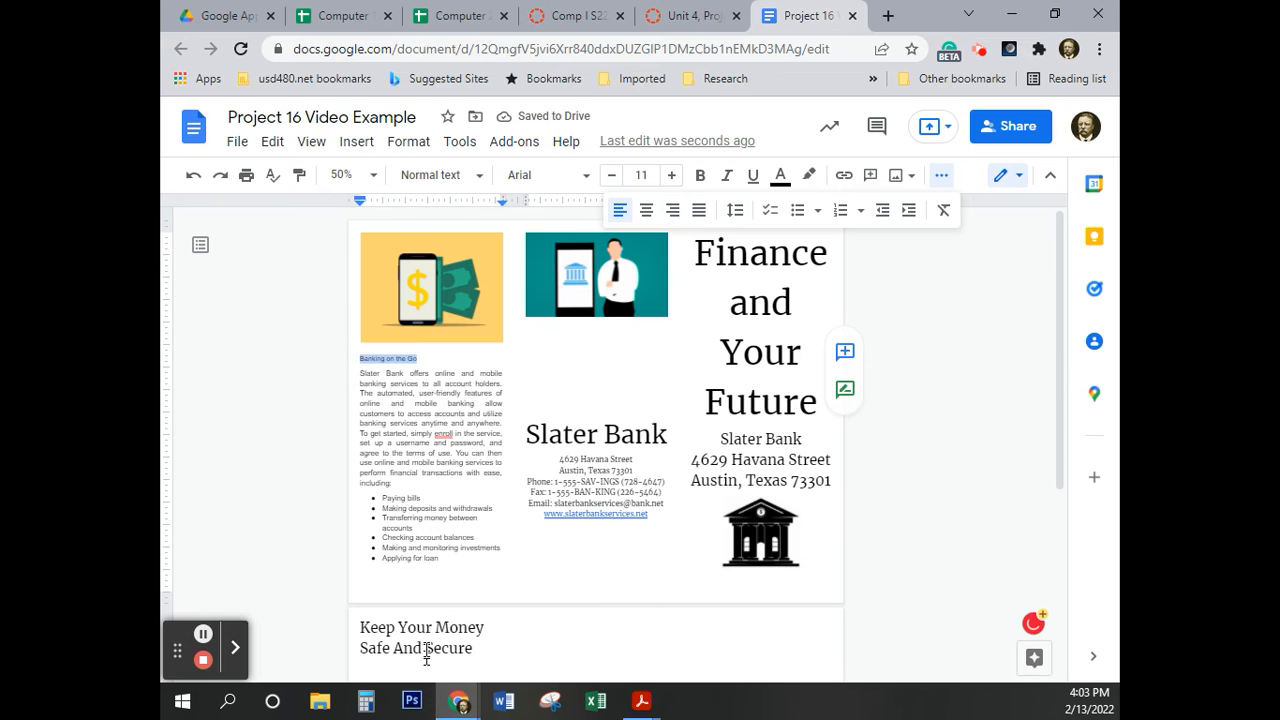
{"action": "left_click", "coordinate": [641, 175]}
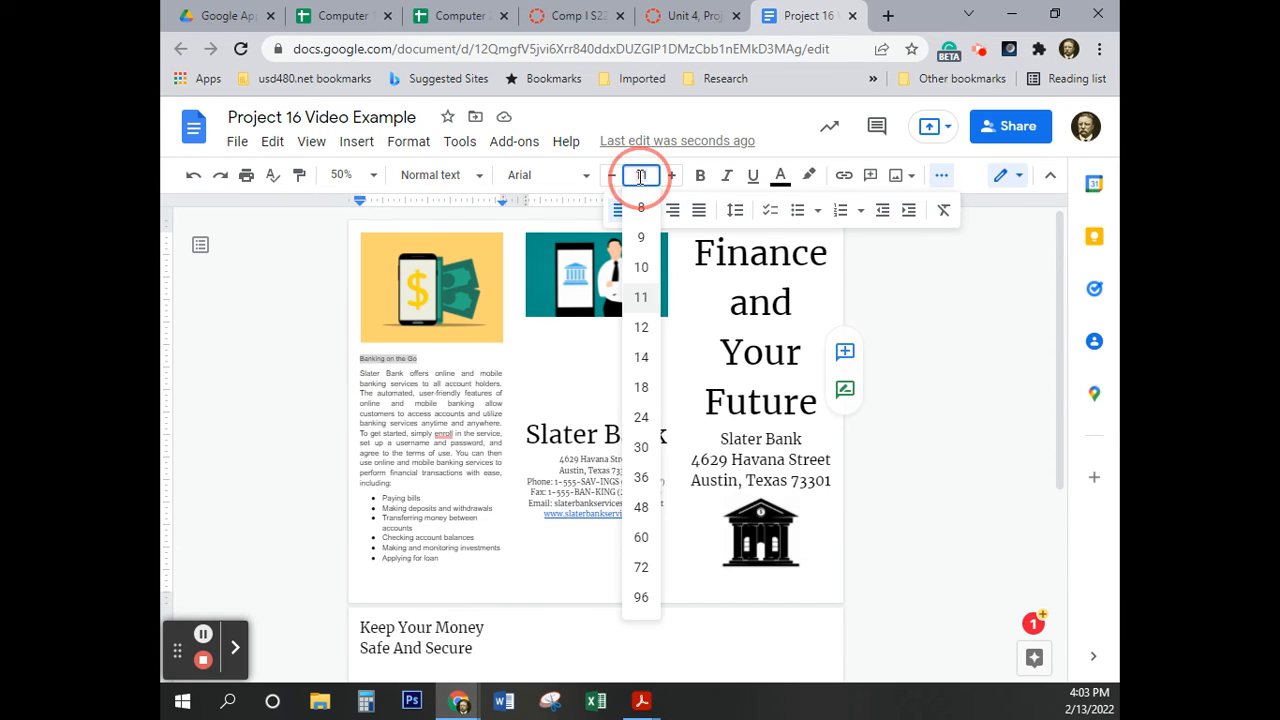
{"action": "left_click", "coordinate": [641, 415]}
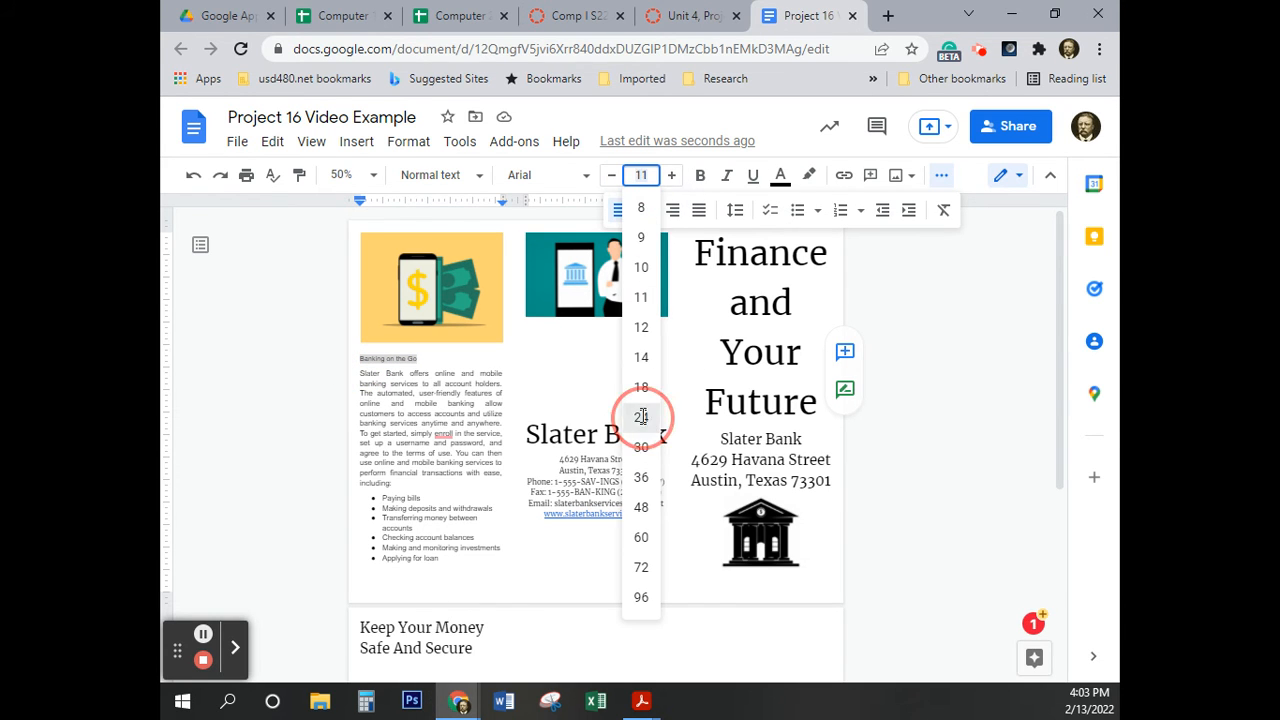
{"action": "left_click", "coordinate": [611, 176]}
{"action": "left_click", "coordinate": [611, 176]}
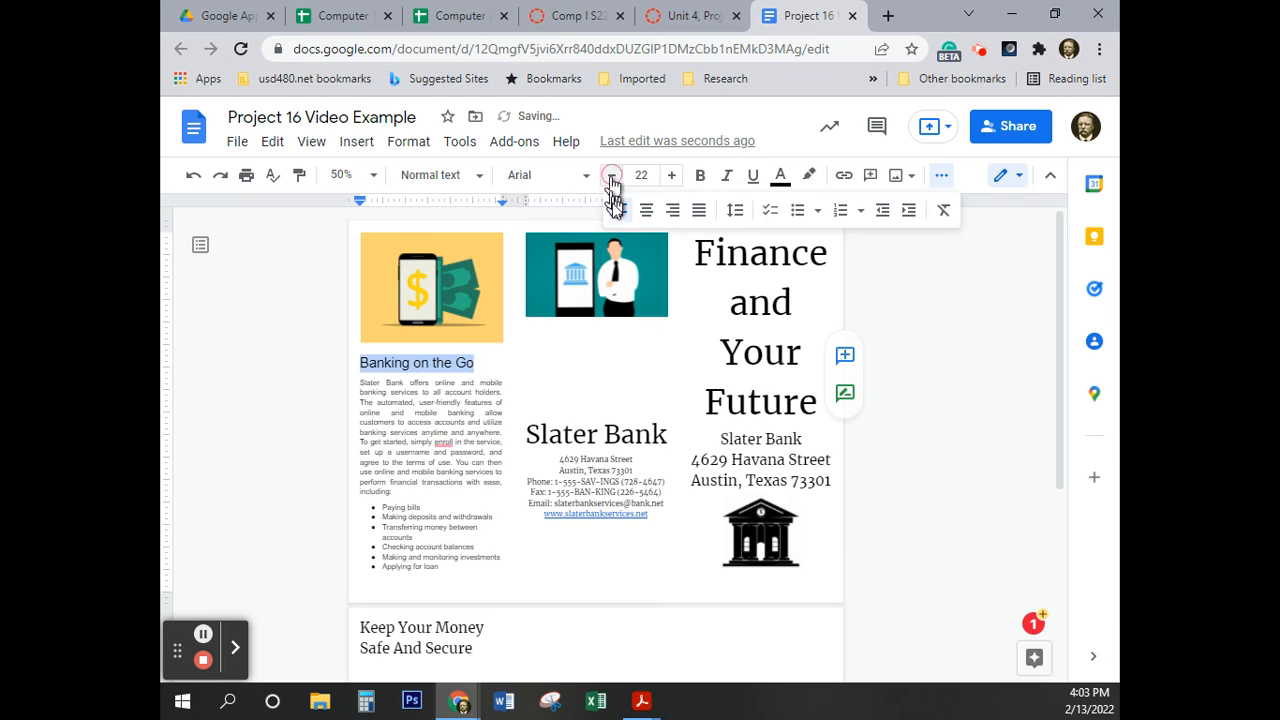
{"action": "left_click", "coordinate": [432, 632]}
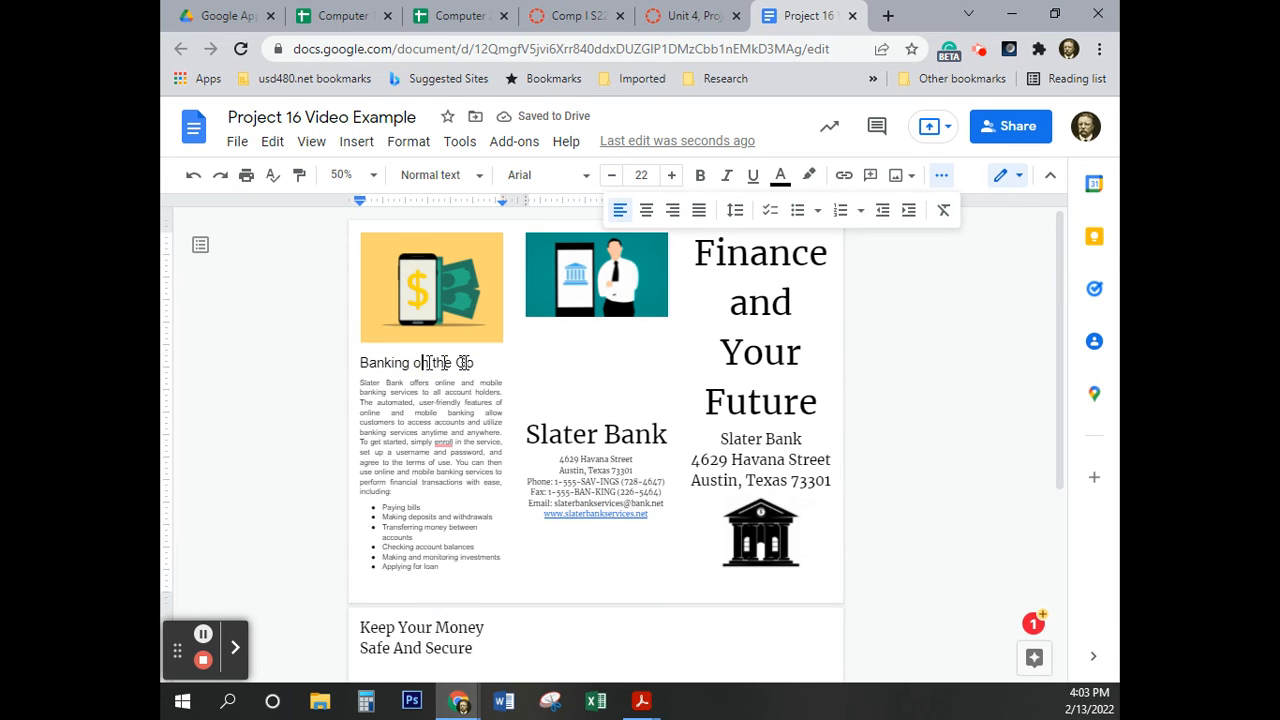
{"action": "left_click_drag", "start_coordinate": [478, 362], "coordinate": [350, 363]}
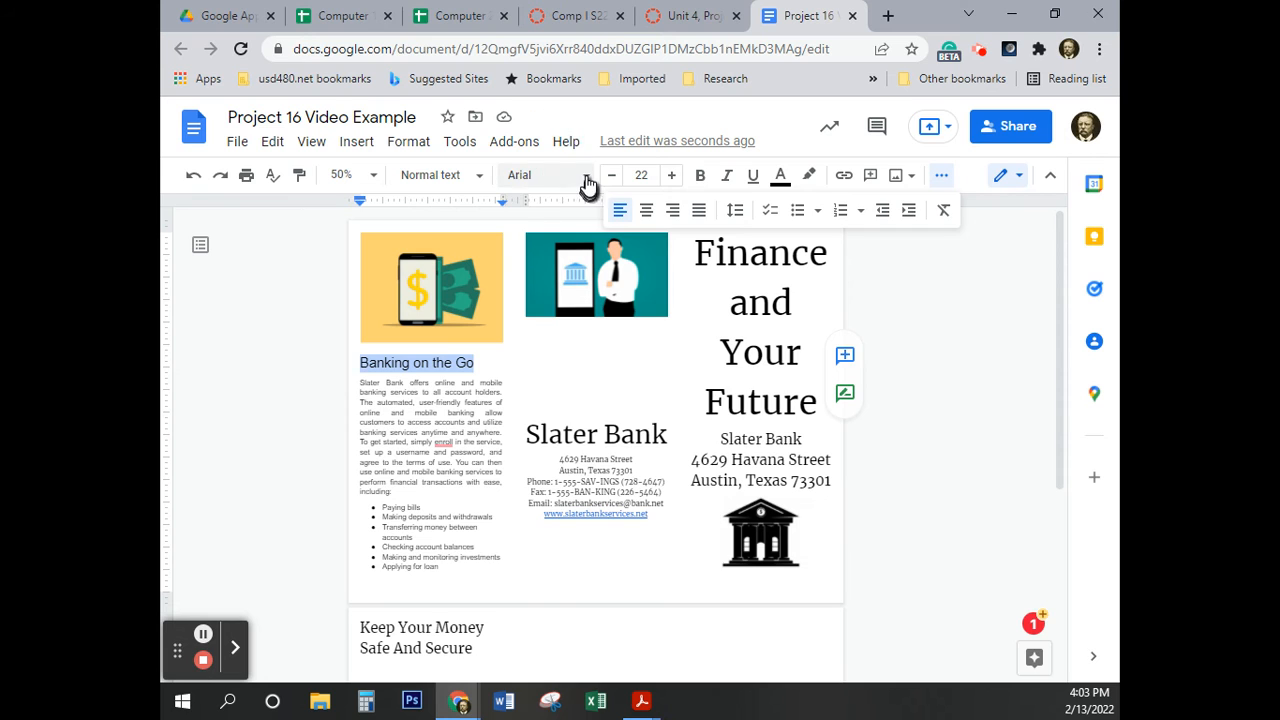
{"action": "left_click", "coordinate": [584, 178]}
{"action": "left_click", "coordinate": [586, 283]}
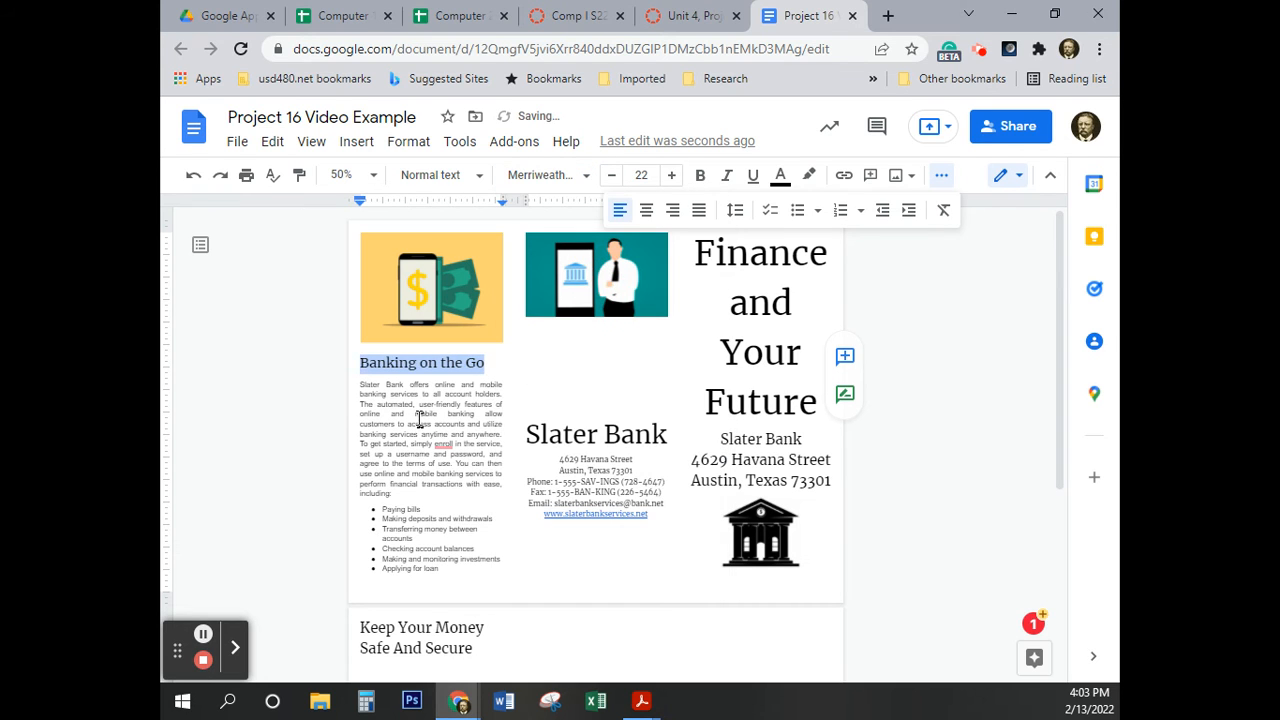
Copy the "Typical banking services" paragraph from the assignment page and paste it under "Keep Your Money Safe And Secure", separated by a blank line
{"action": "scroll", "coordinate": [419, 420], "scroll_direction": "down", "scroll_amount": 2}
{"action": "left_click", "coordinate": [488, 463]}
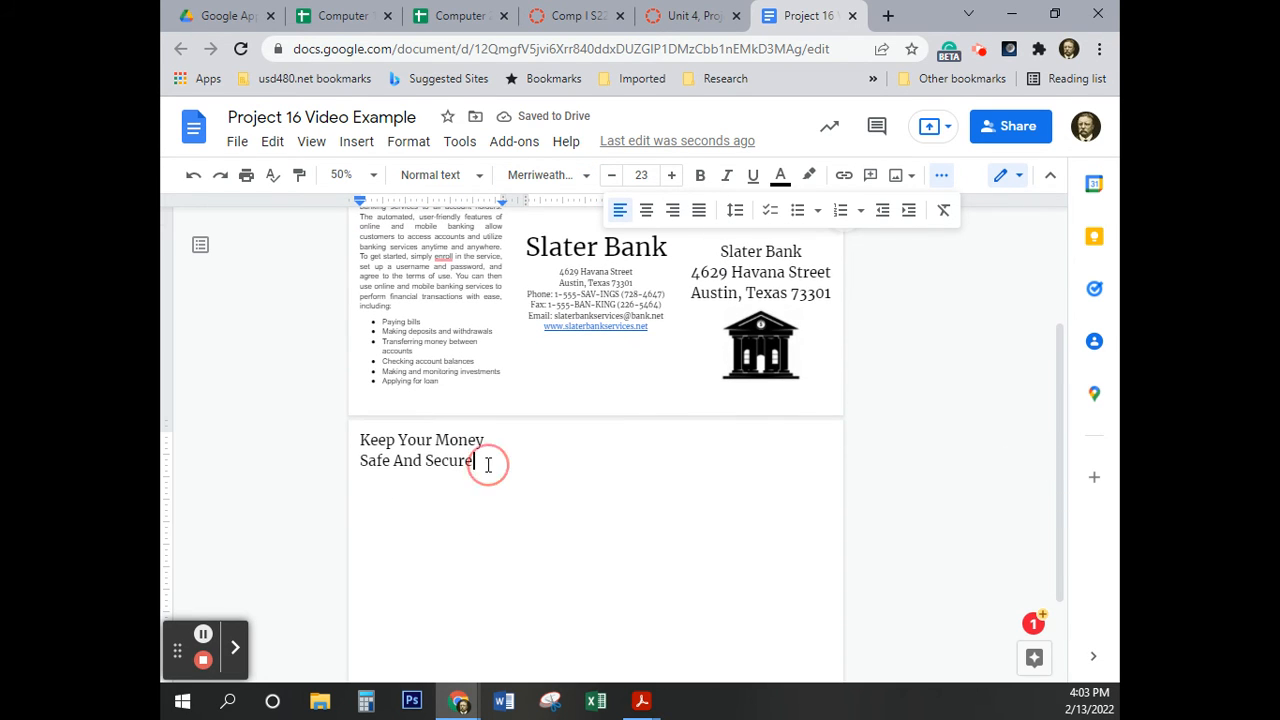
{"action": "key", "text": "Return"}
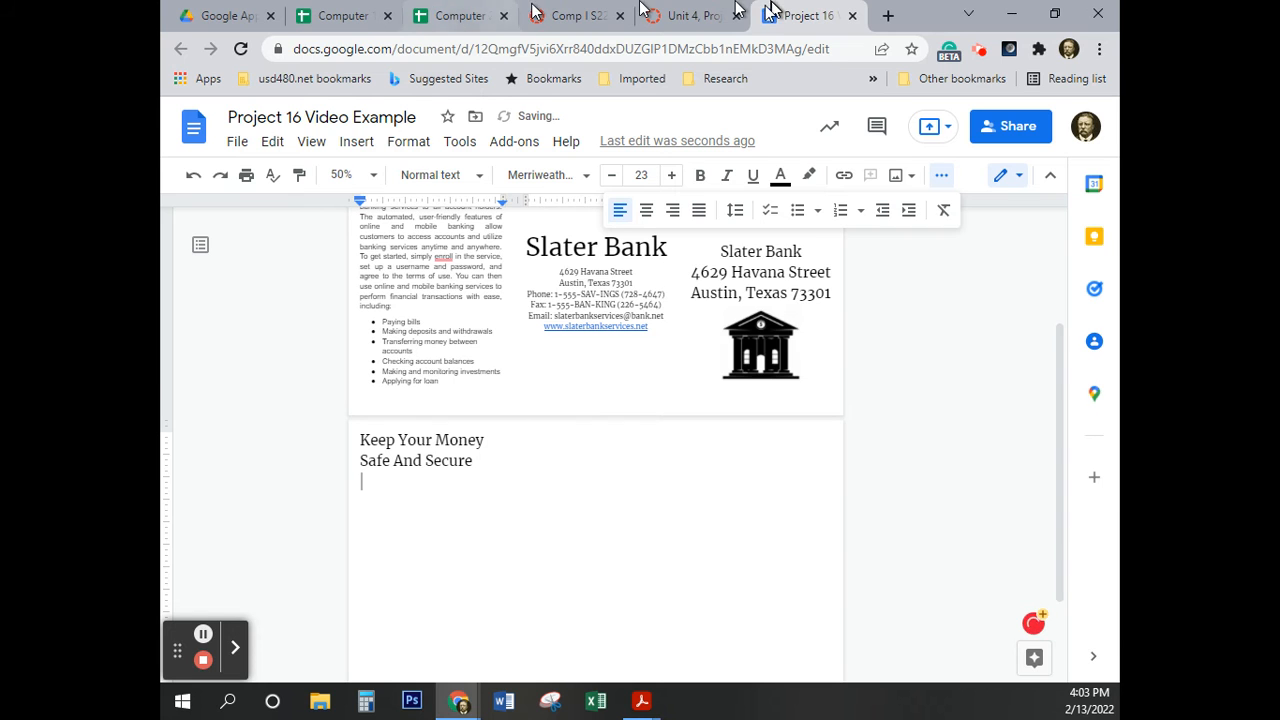
{"action": "left_click", "coordinate": [686, 15]}
{"action": "right_click", "coordinate": [621, 208]}
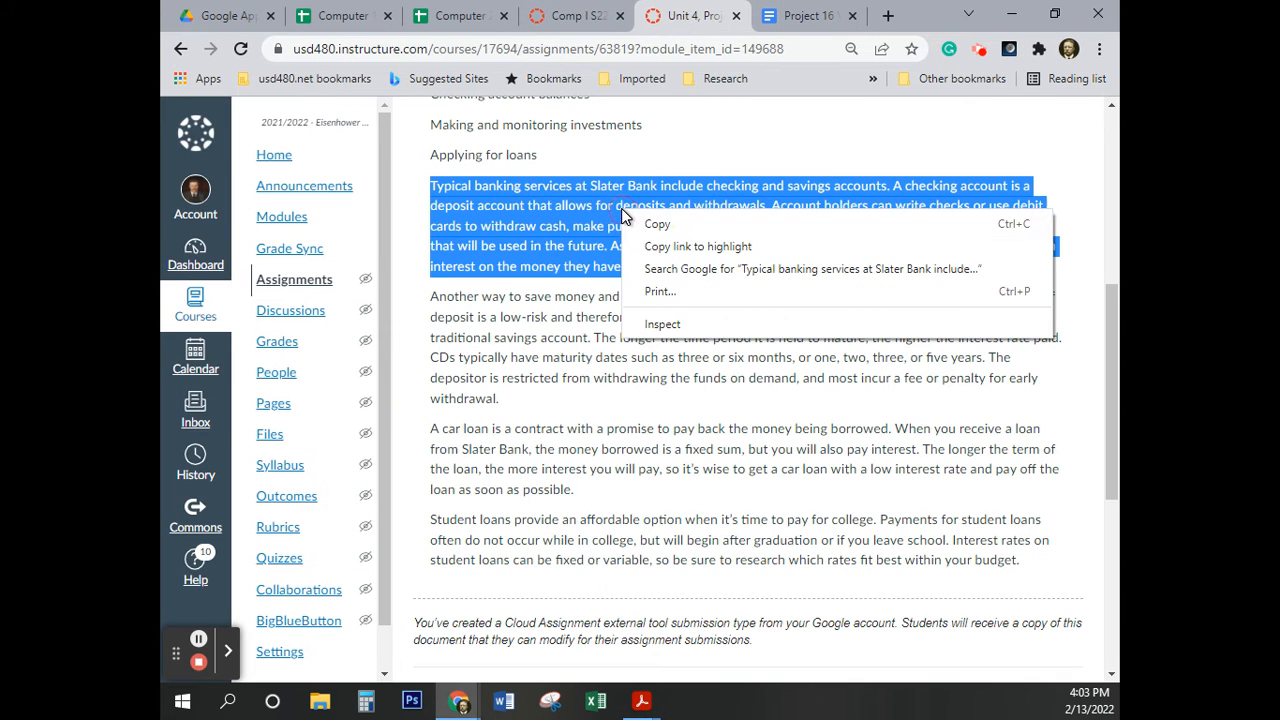
{"action": "left_click", "coordinate": [680, 222]}
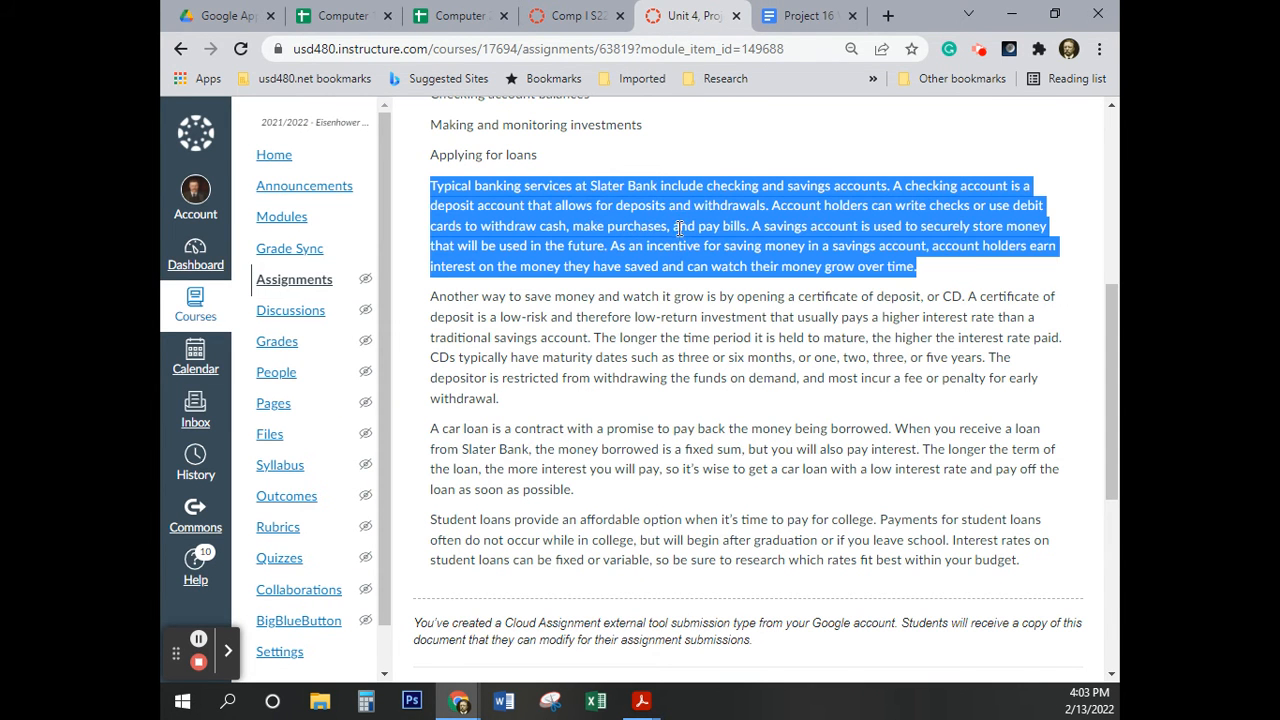
{"action": "left_click", "coordinate": [806, 15]}
{"action": "key", "text": "ctrl+v"}
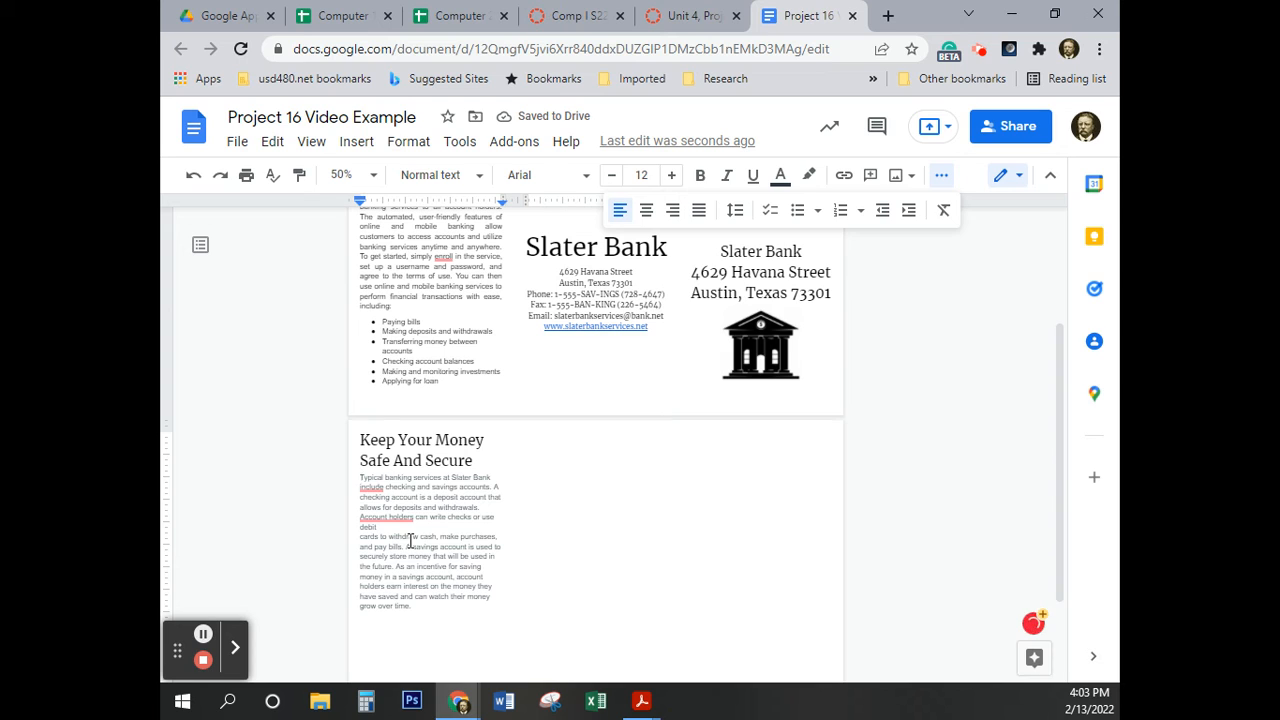
{"action": "key", "text": "Return"}
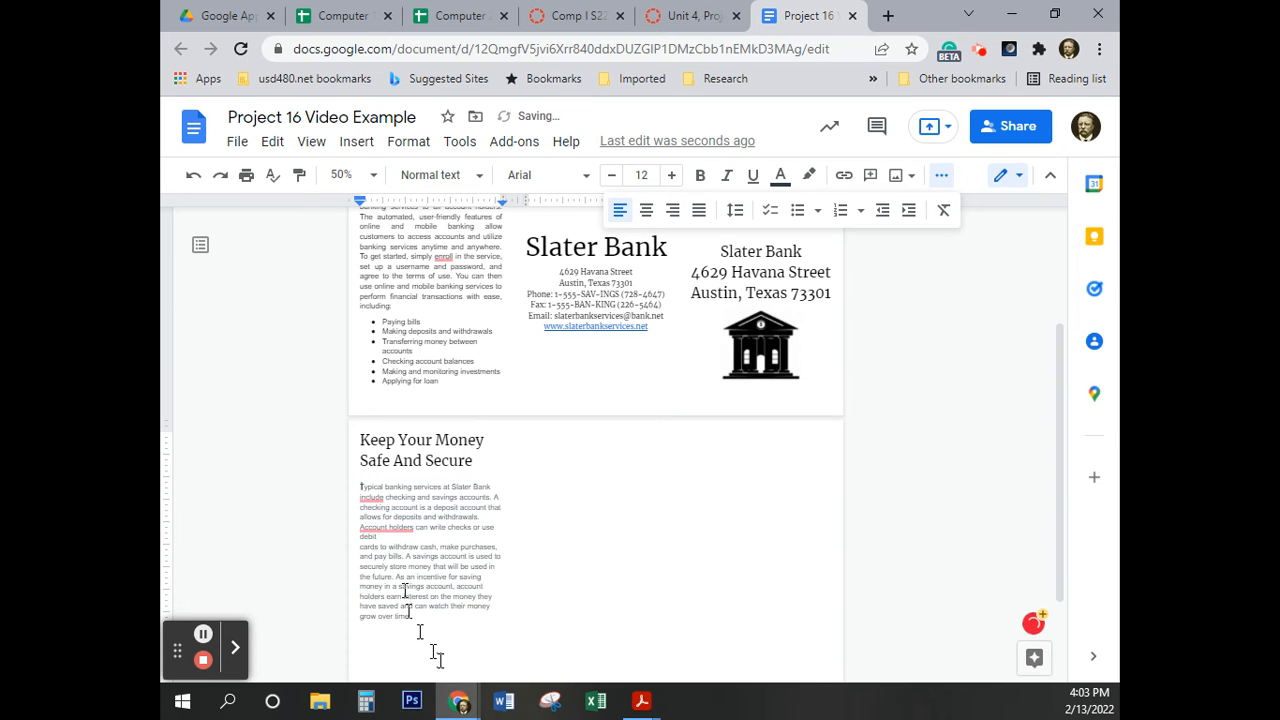
Remove the stray line break and extra space between "debit" and "cards" in the pasted checking and savings paragraph
{"action": "left_click_drag", "start_coordinate": [428, 624], "coordinate": [357, 491]}
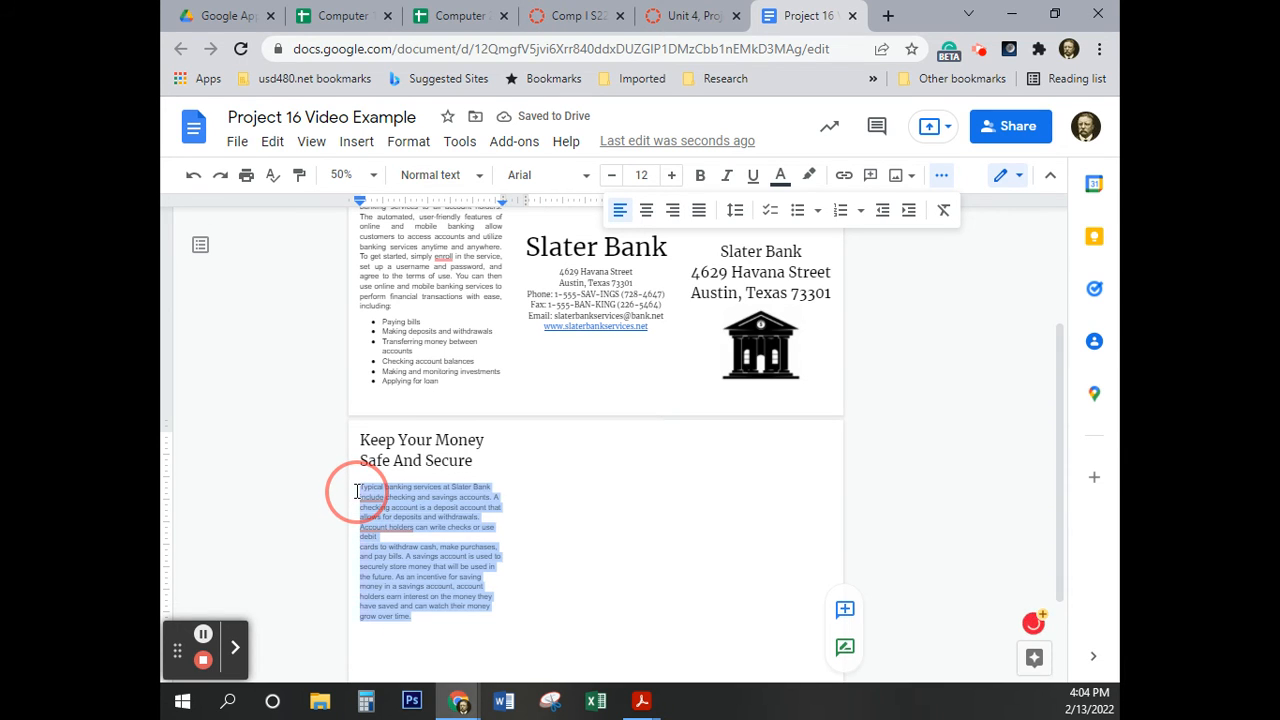
{"action": "left_click", "coordinate": [461, 585]}
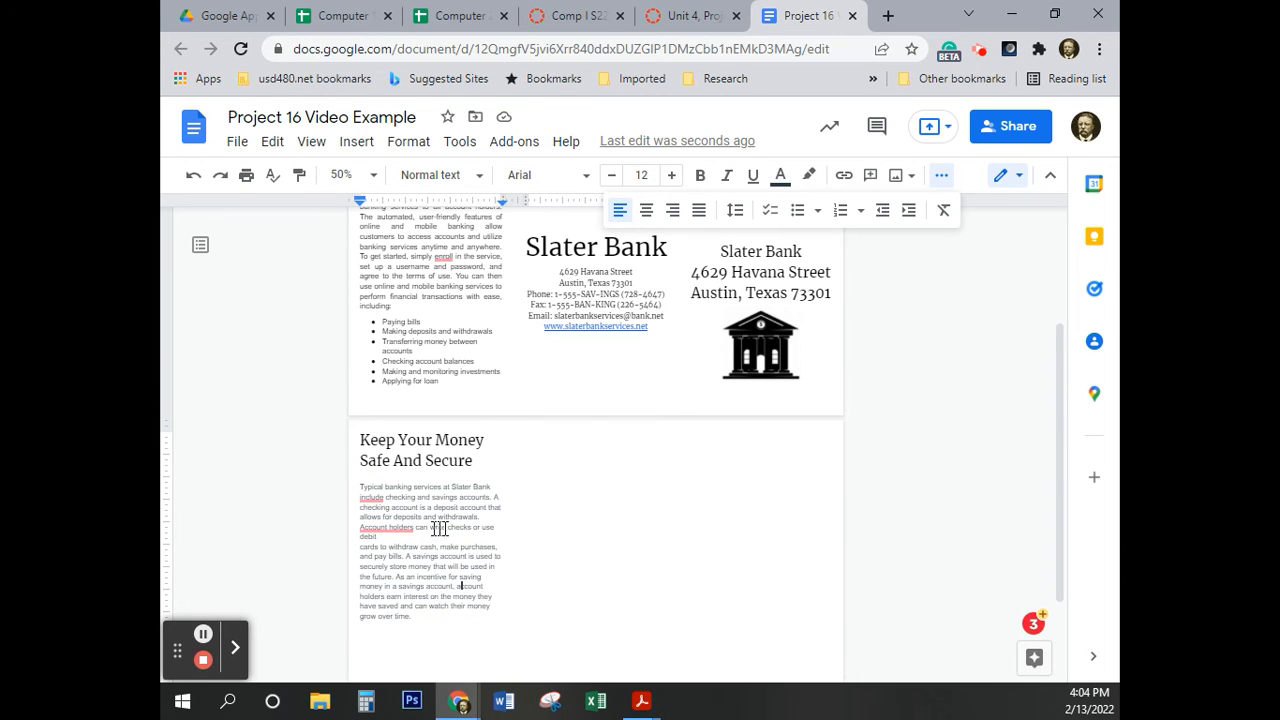
{"action": "left_click", "coordinate": [383, 537]}
{"action": "left_click", "coordinate": [372, 177]}
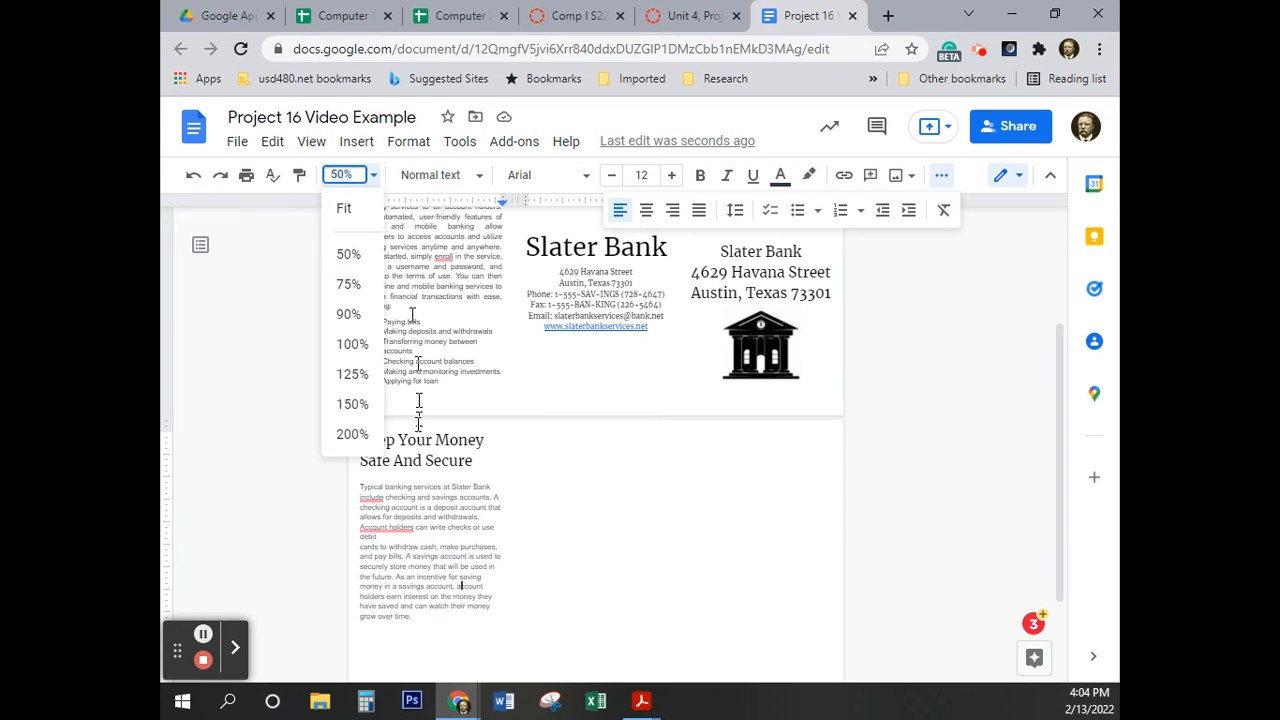
{"action": "left_click", "coordinate": [350, 433]}
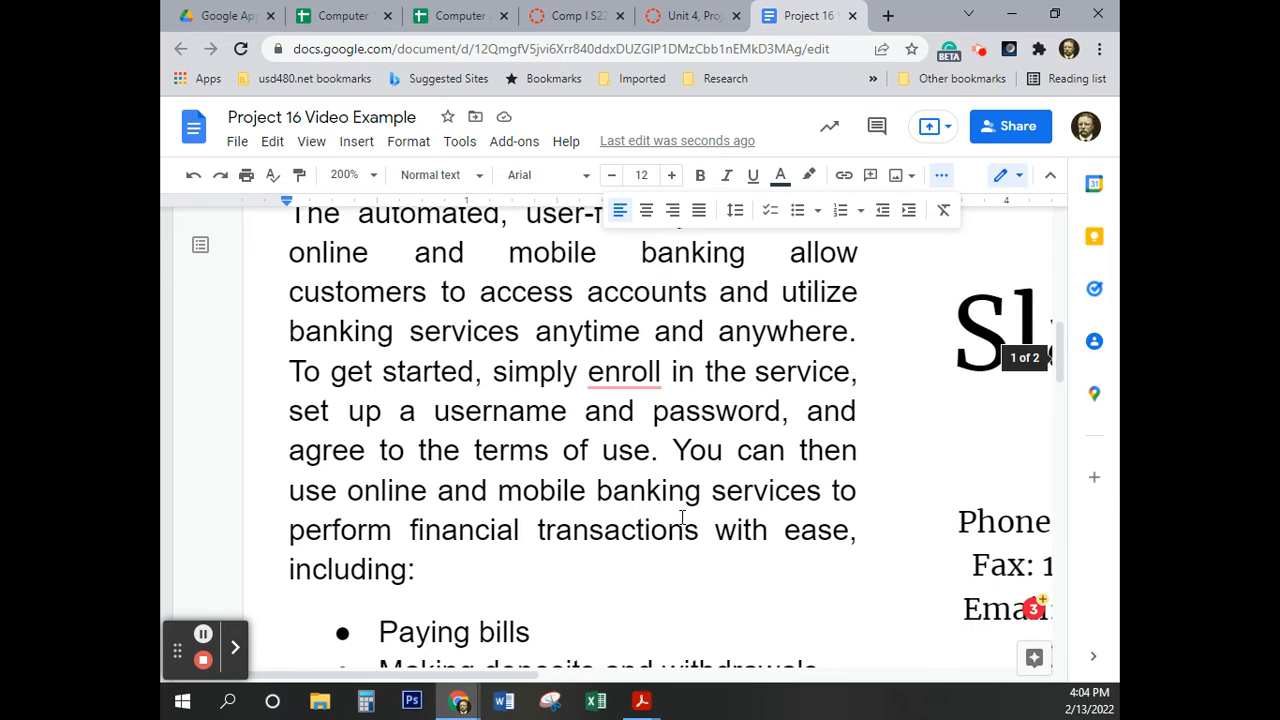
{"action": "scroll", "coordinate": [682, 518], "scroll_direction": "down", "scroll_amount": 15}
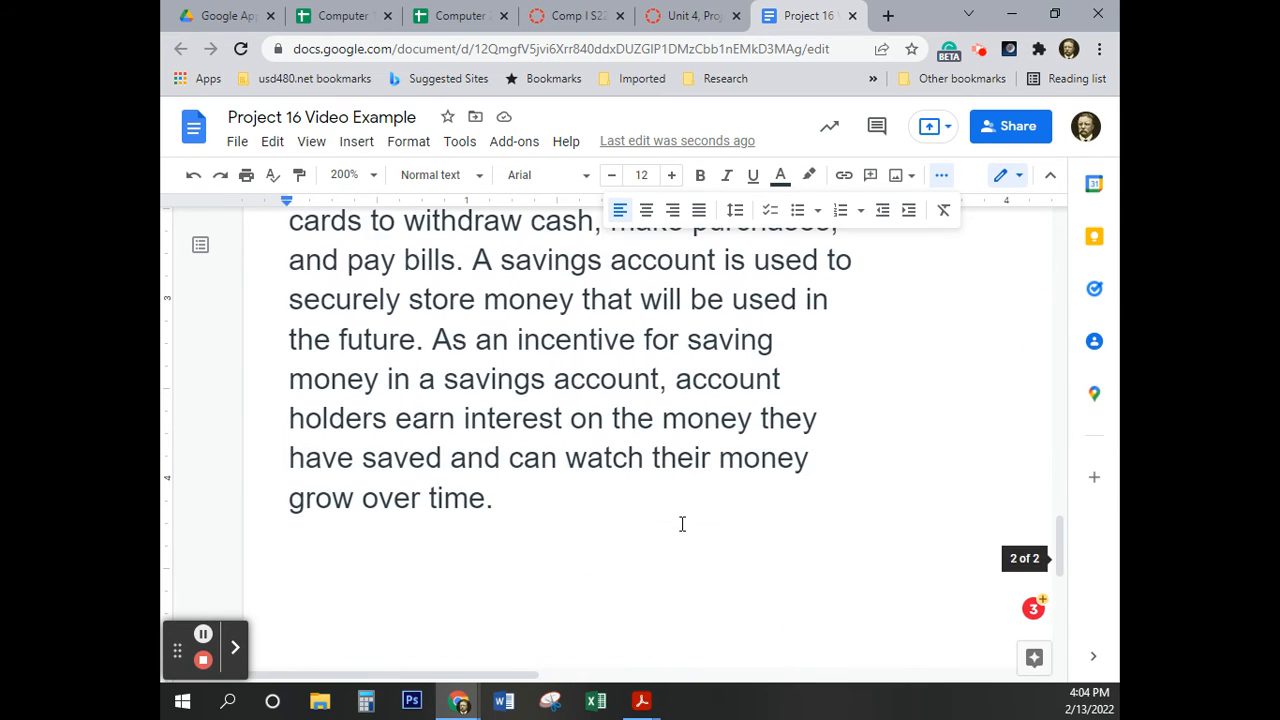
{"action": "scroll", "coordinate": [682, 524], "scroll_direction": "up", "scroll_amount": 4}
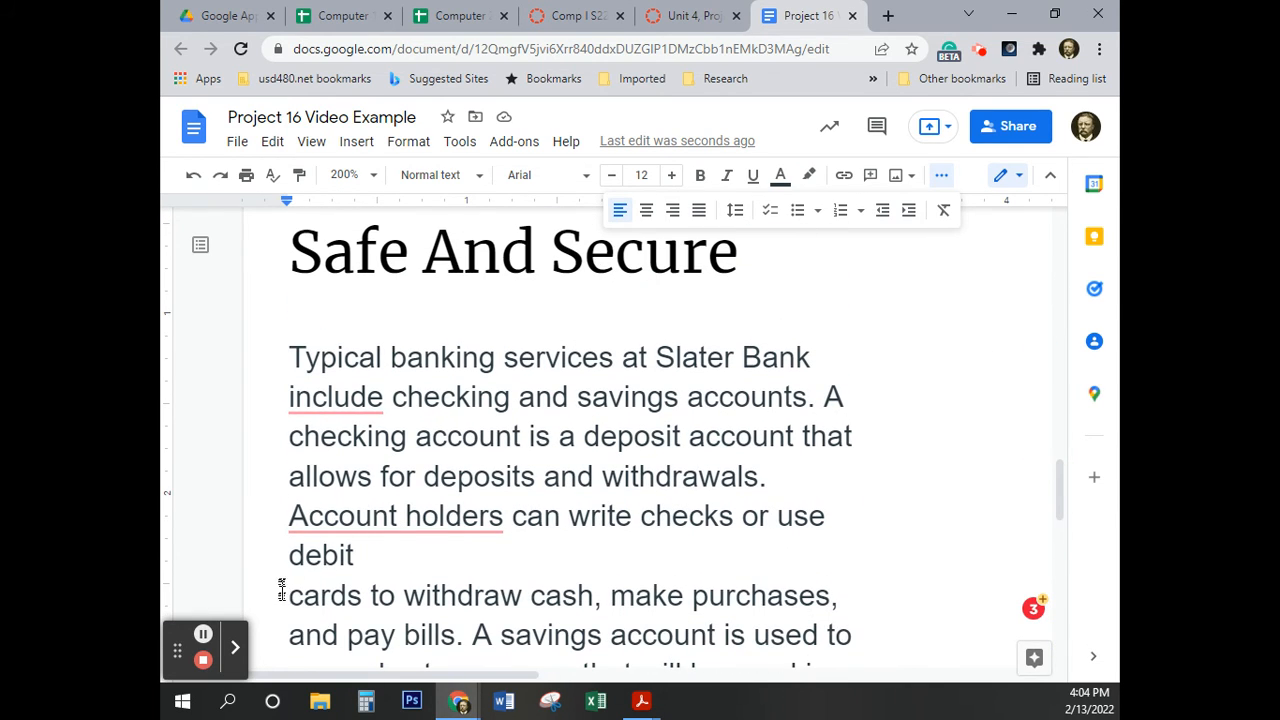
{"action": "left_click", "coordinate": [287, 593]}
{"action": "key", "text": "BackSpace"}
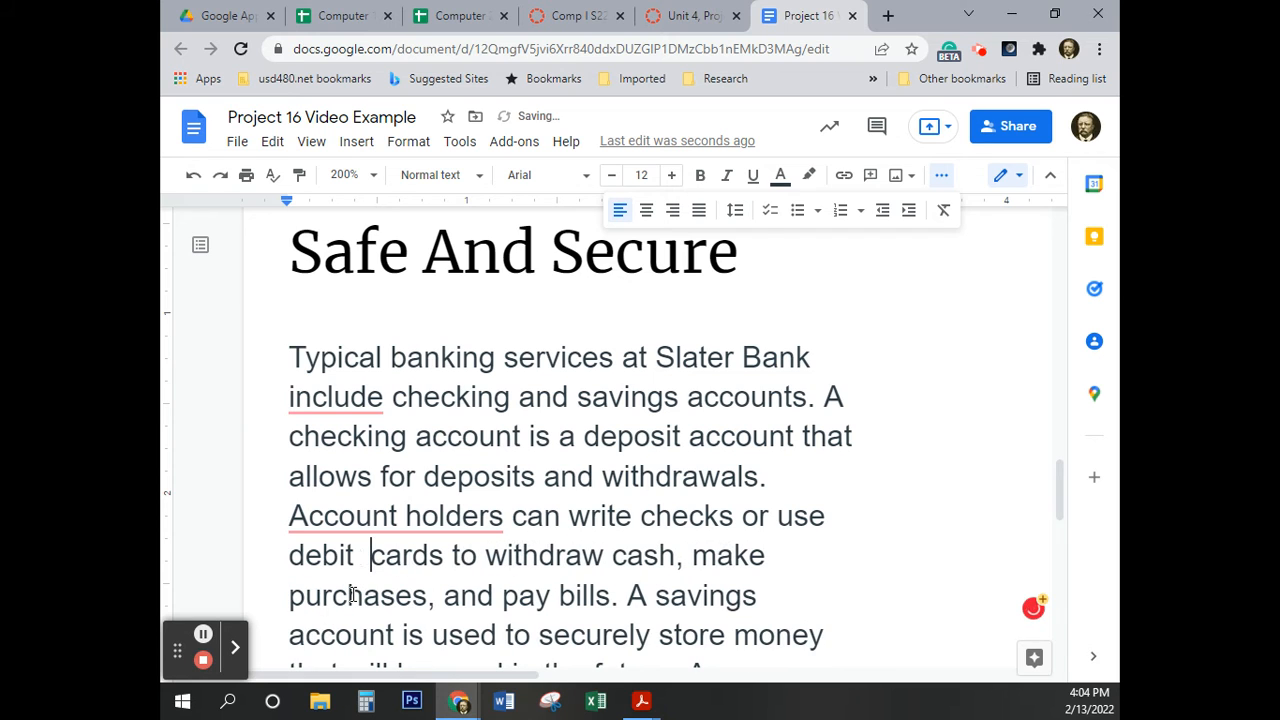
{"action": "key", "text": "BackSpace"}
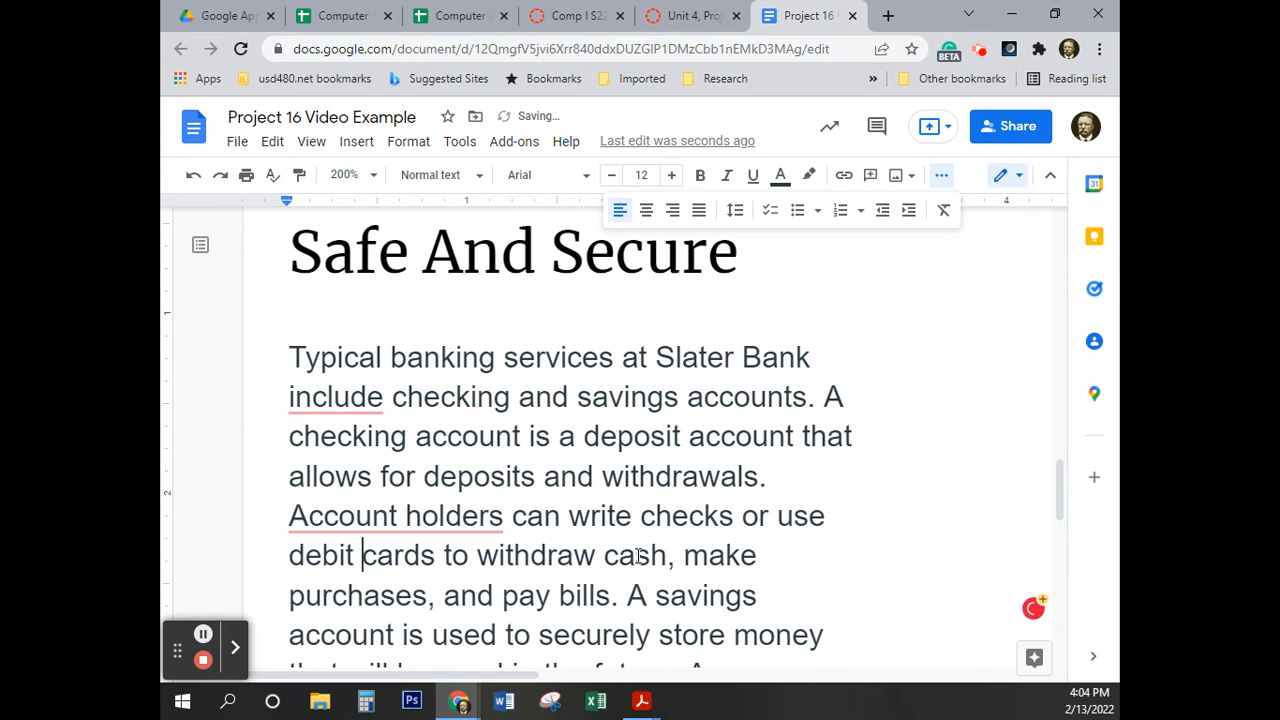
Change the text color of the whole checking and savings paragraph to black
{"action": "scroll", "coordinate": [360, 515], "scroll_direction": "down", "scroll_amount": 4}
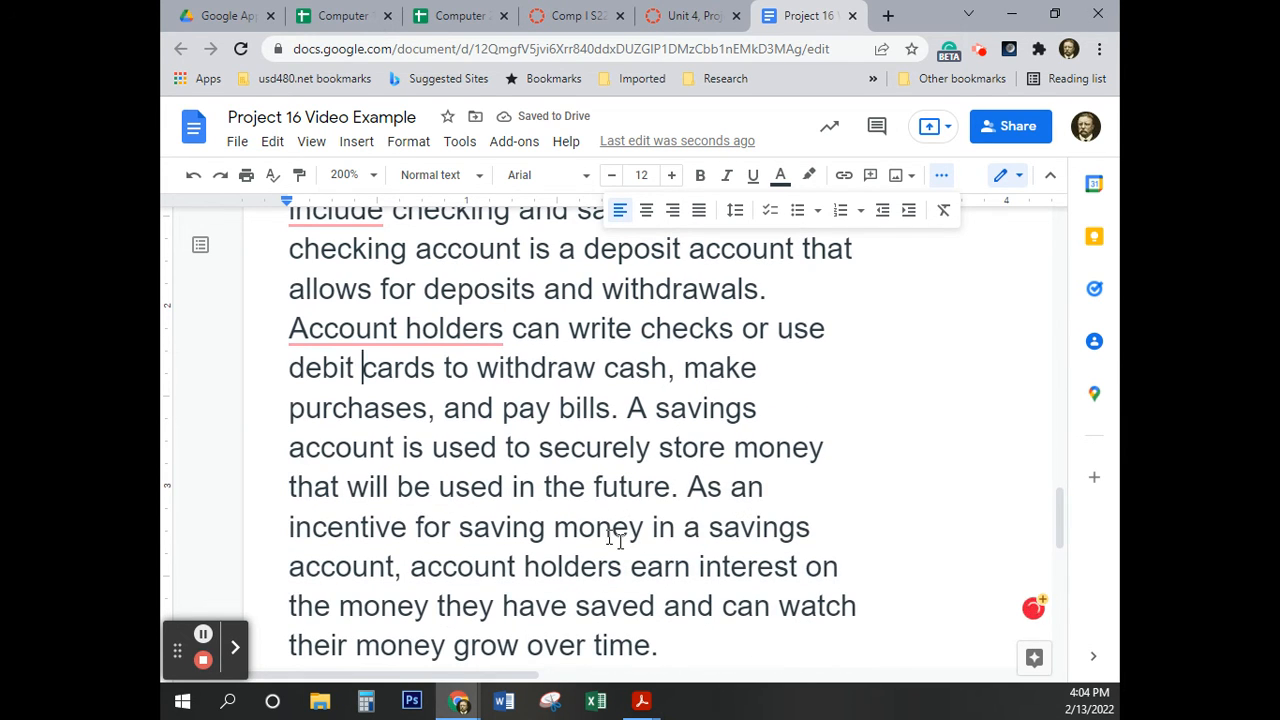
{"action": "left_click_drag", "start_coordinate": [668, 648], "coordinate": [287, 360]}
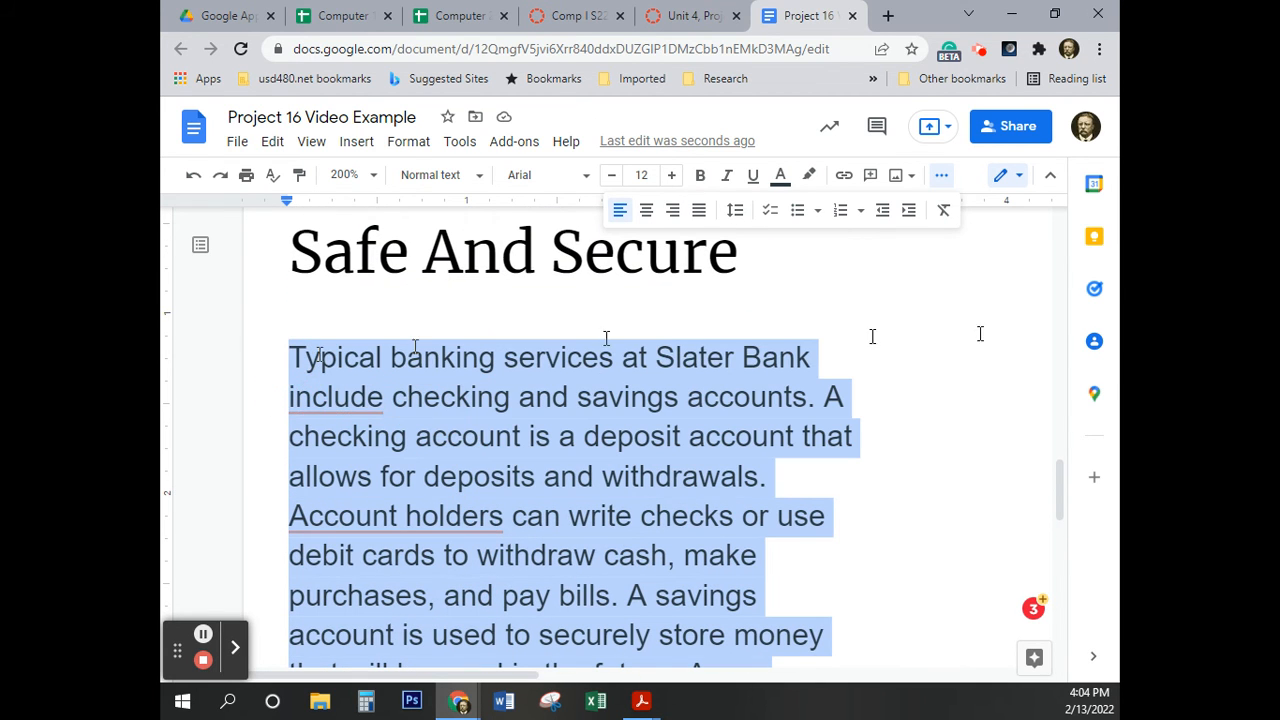
{"action": "left_click", "coordinate": [781, 180]}
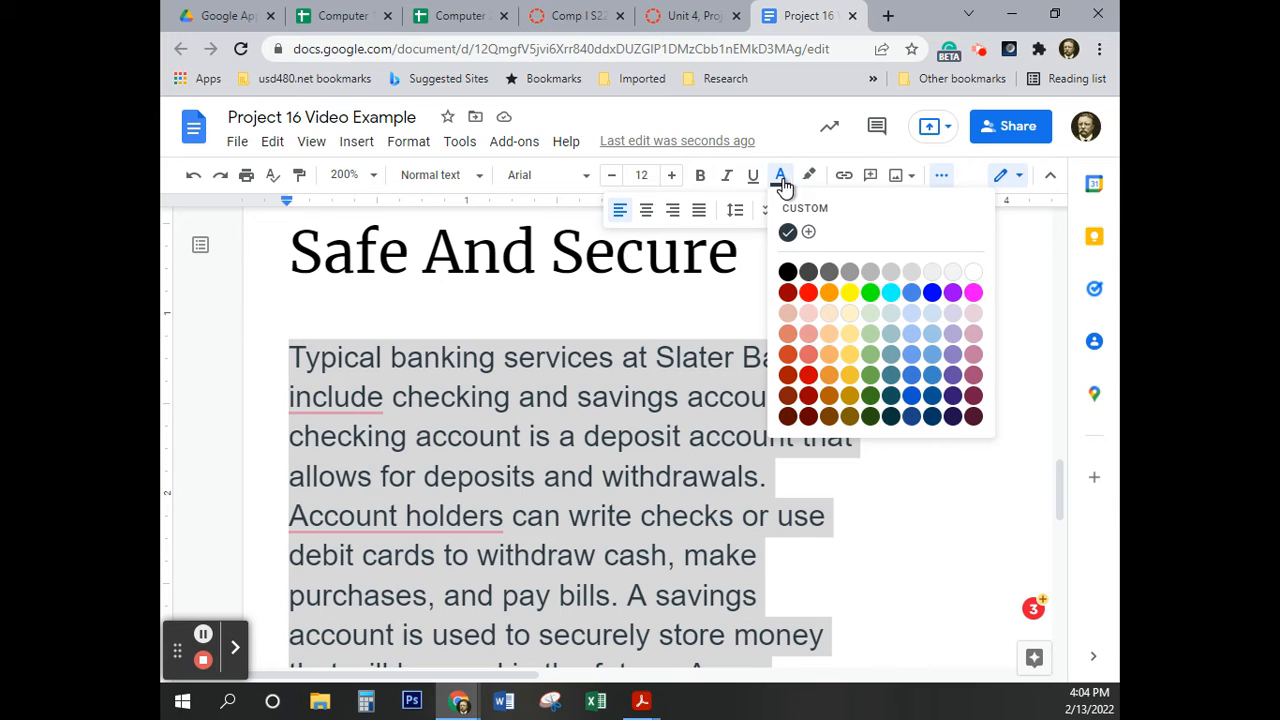
{"action": "left_click", "coordinate": [788, 271]}
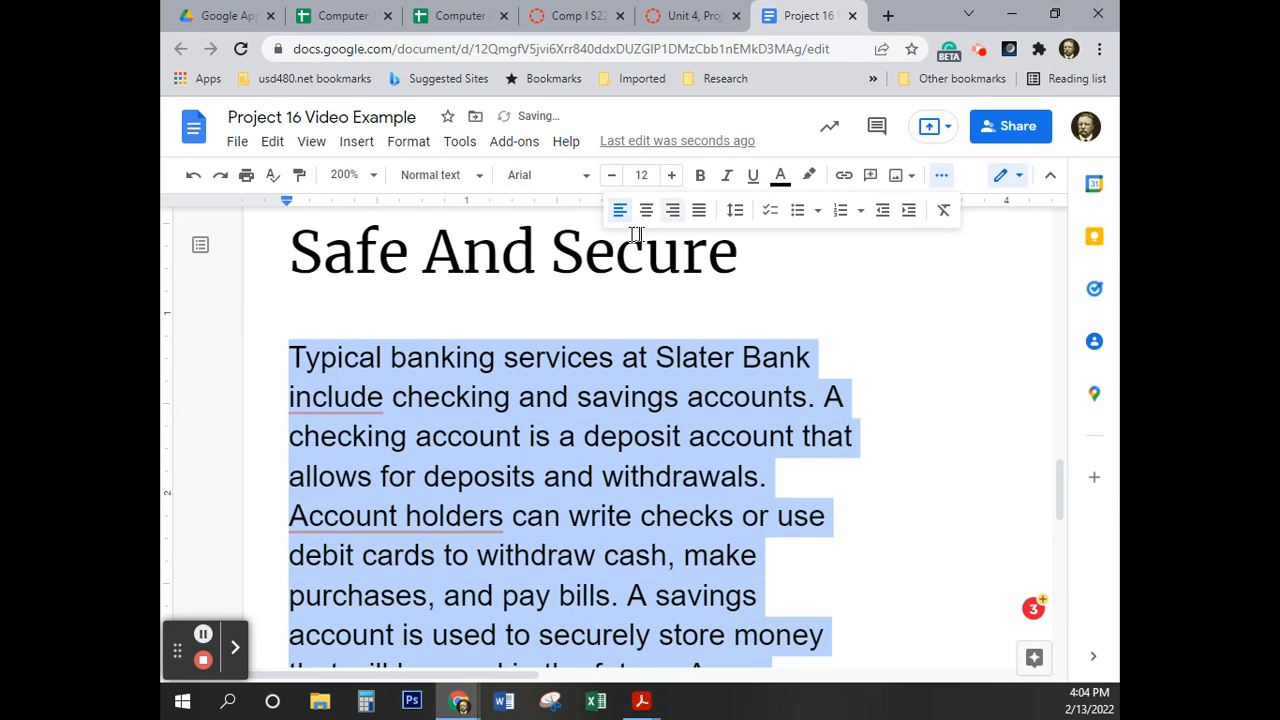
Set the checking and savings paragraph in Merriweather and justify it
{"action": "left_click", "coordinate": [587, 187]}
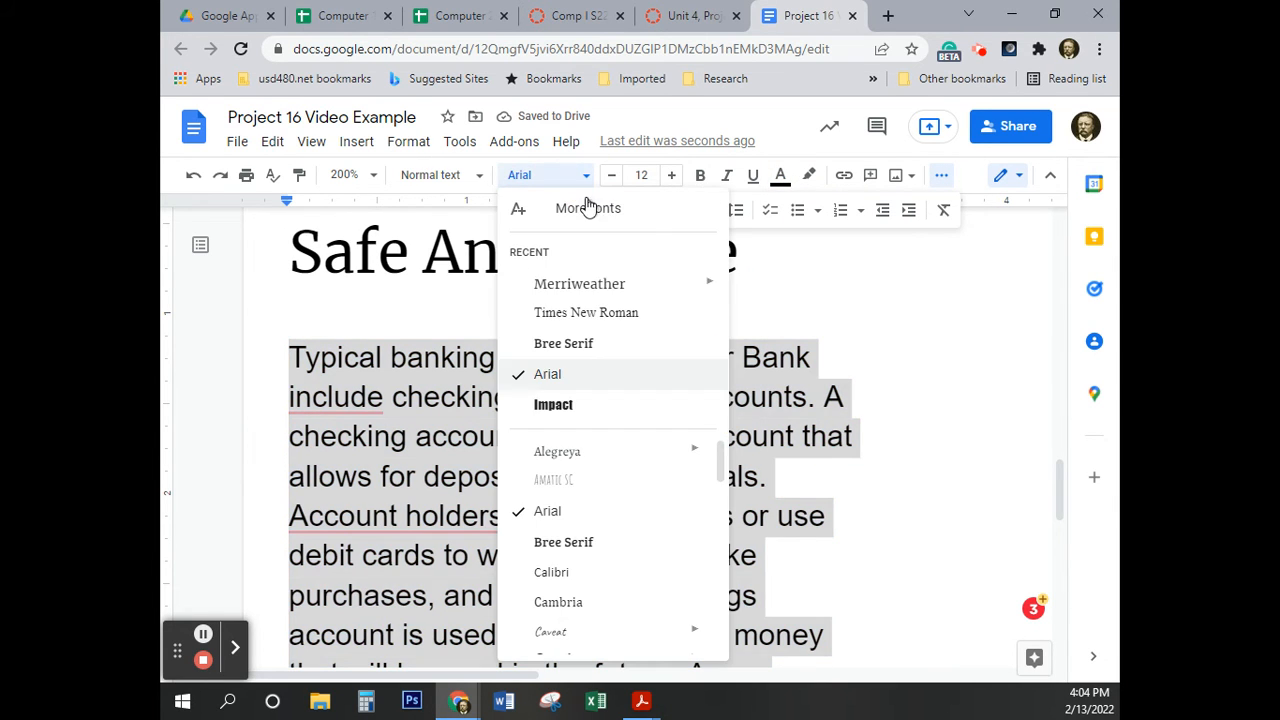
{"action": "left_click", "coordinate": [582, 284]}
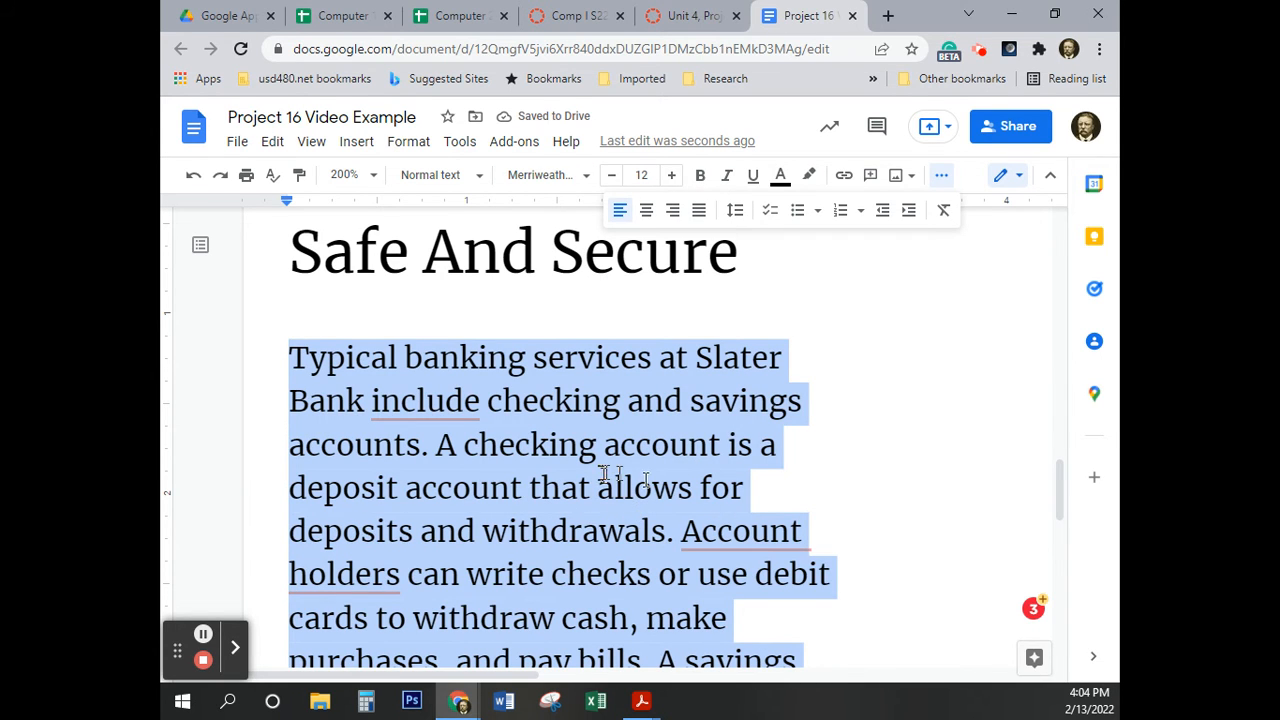
{"action": "left_click", "coordinate": [699, 213]}
Start a new line below the checking and savings paragraph and search the web for images of "checking and savings account"
{"action": "scroll", "coordinate": [685, 483], "scroll_direction": "down", "scroll_amount": 5}
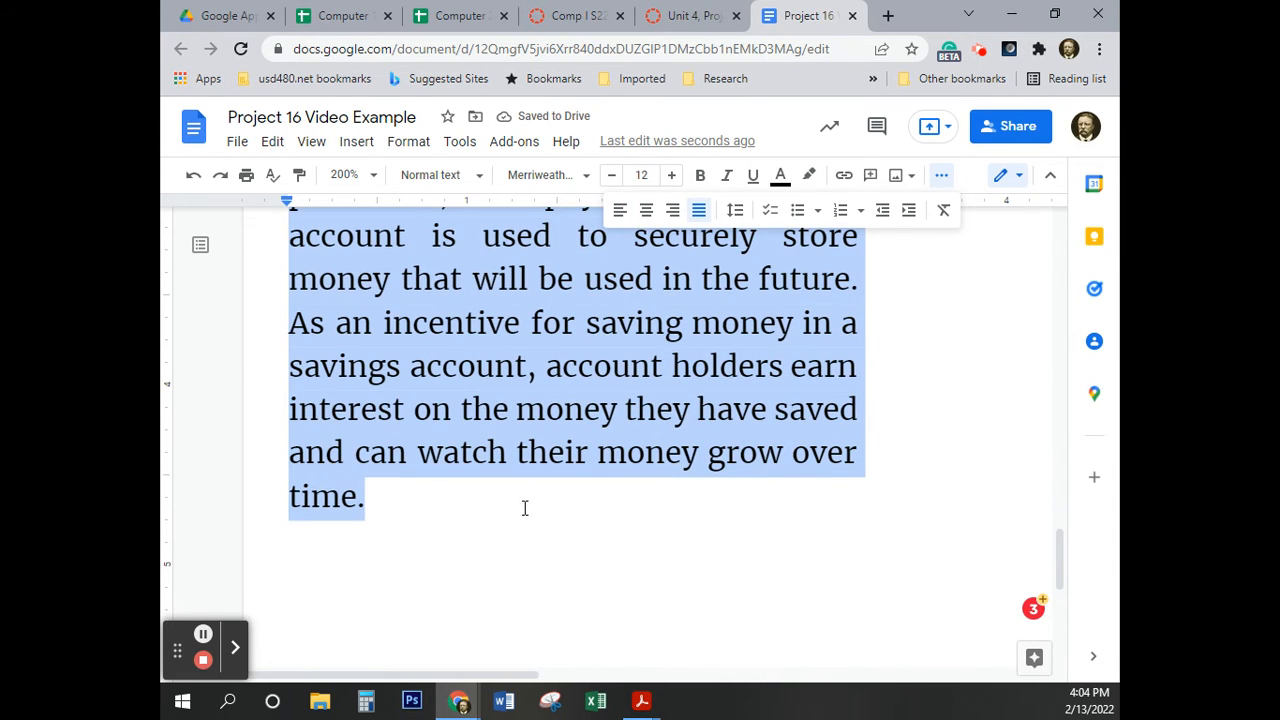
{"action": "left_click", "coordinate": [467, 516]}
{"action": "key", "text": "Return"}
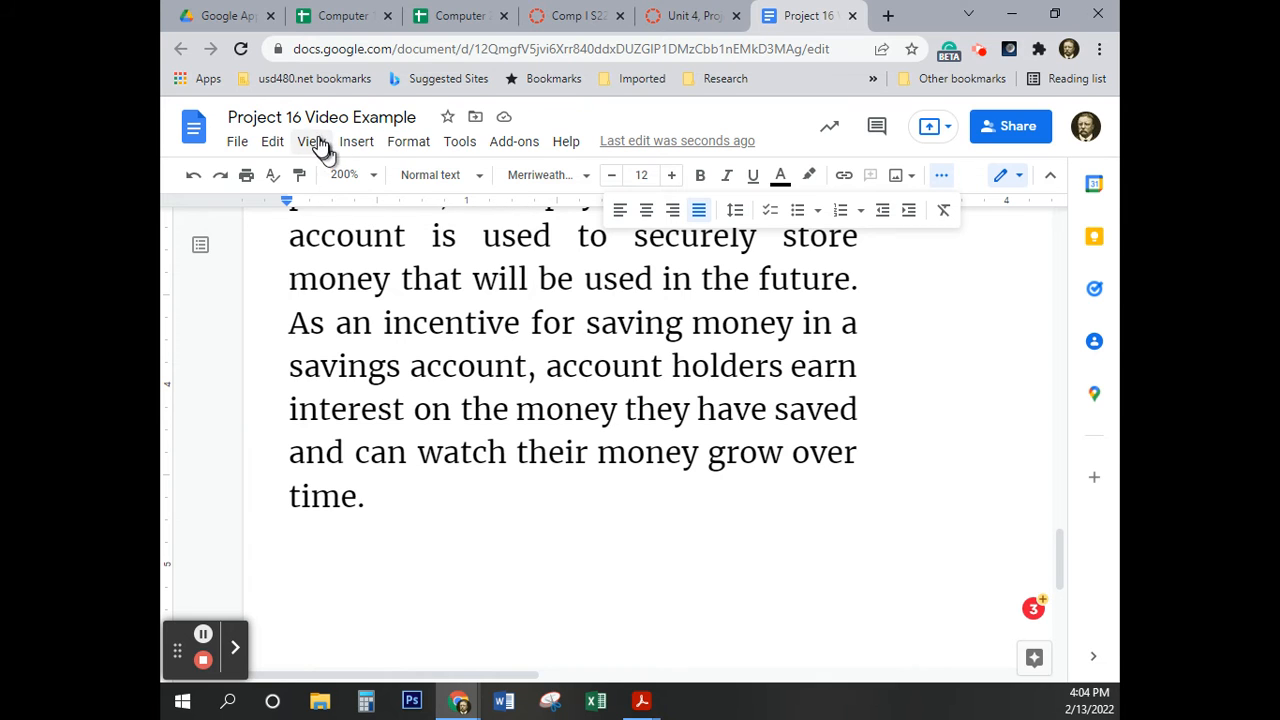
{"action": "left_click", "coordinate": [357, 150]}
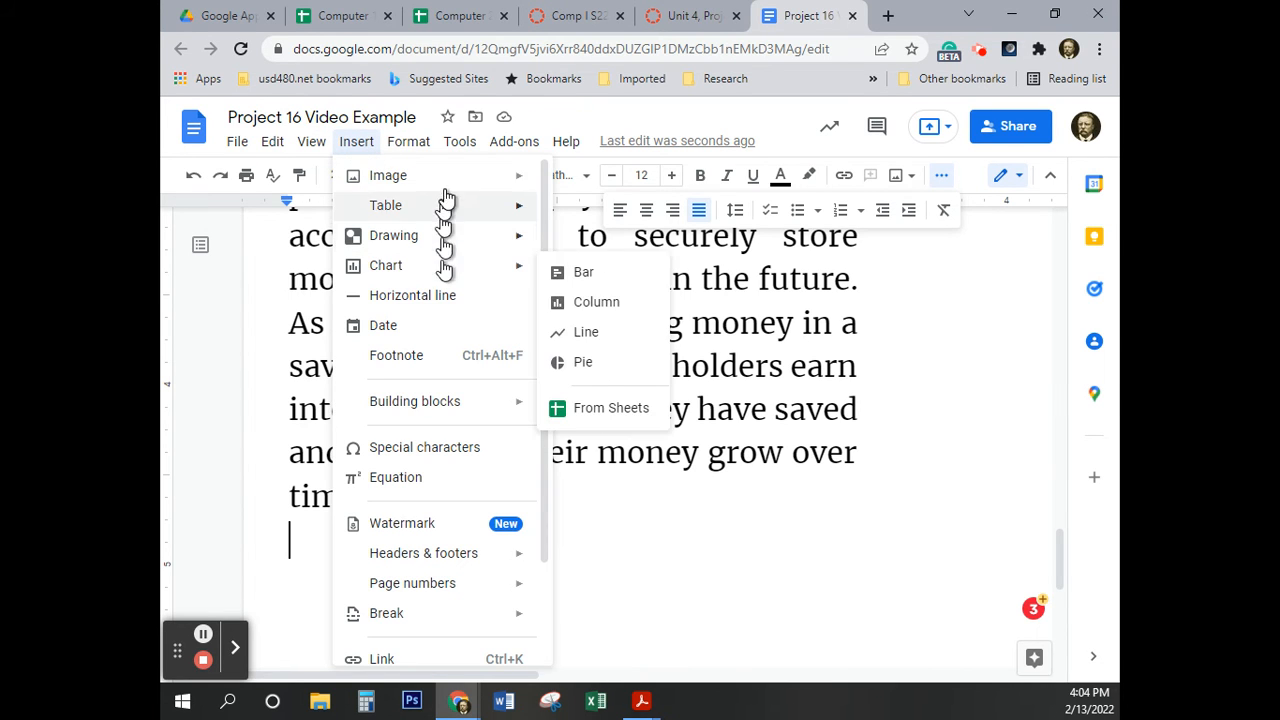
{"action": "mouse_move", "coordinate": [457, 177]}
{"action": "left_click", "coordinate": [618, 213]}
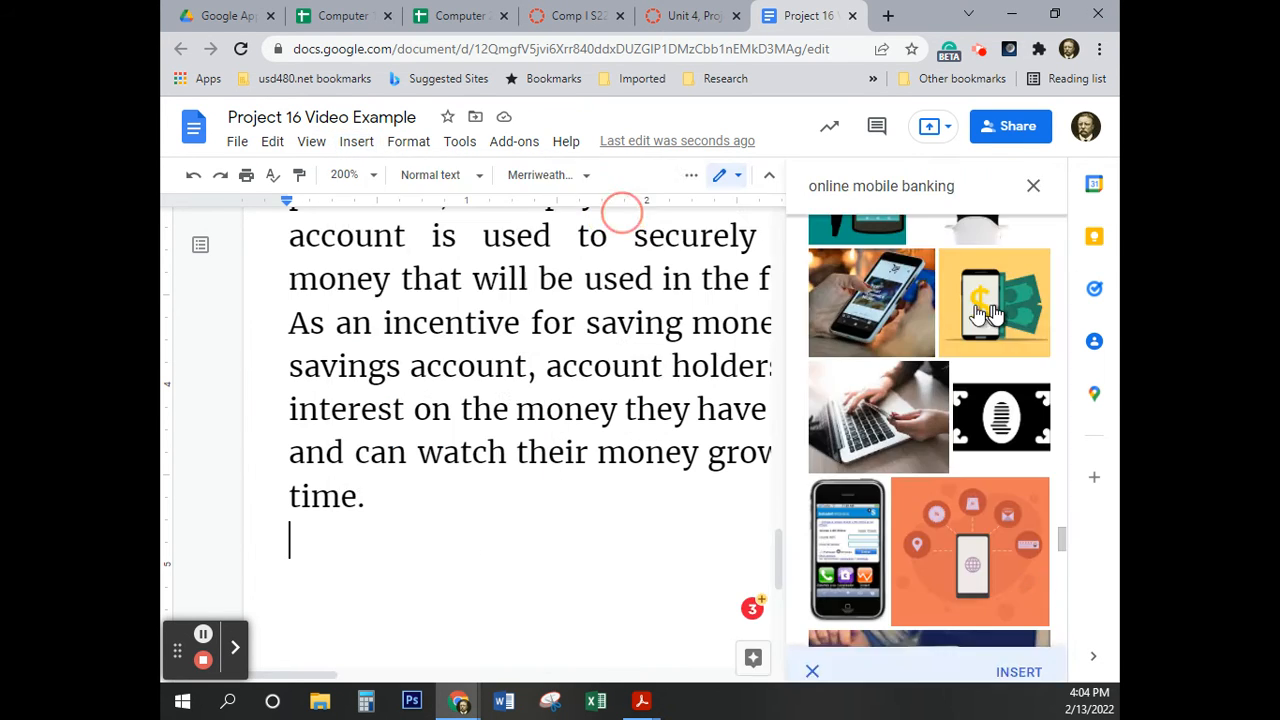
{"action": "left_click", "coordinate": [966, 183]}
{"action": "left_click_drag", "start_coordinate": [966, 183], "coordinate": [790, 181]}
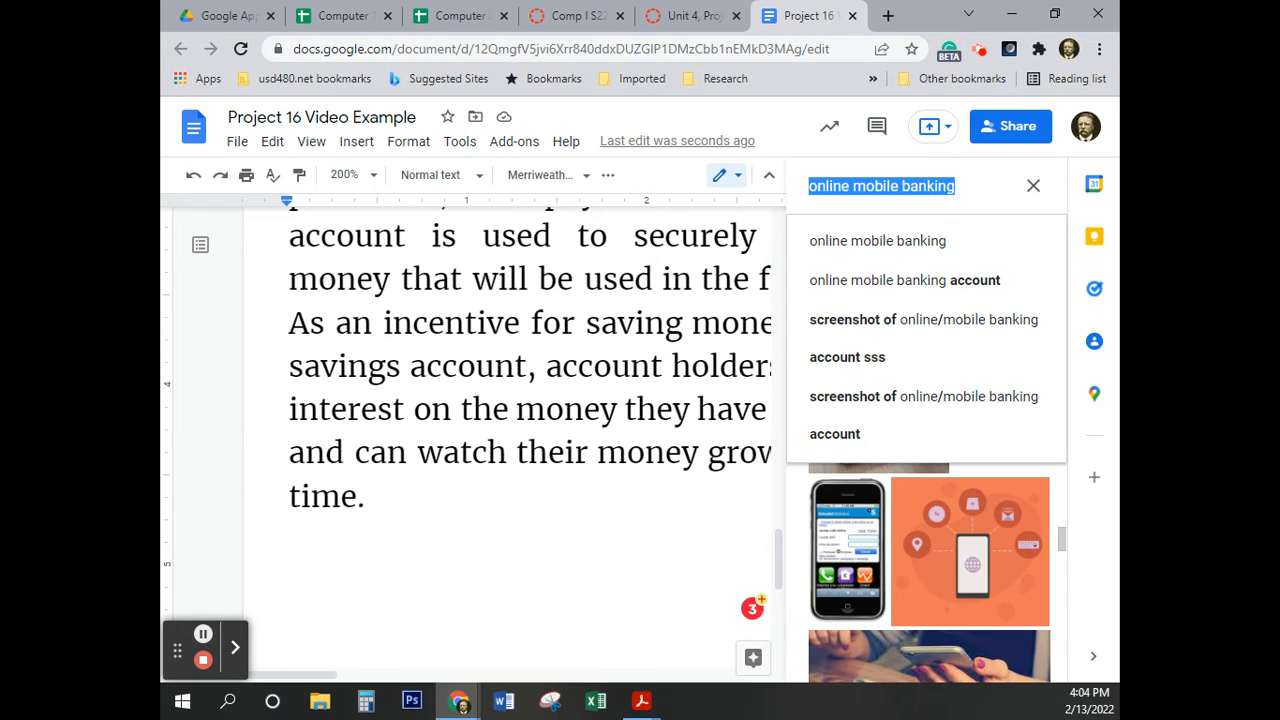
{"action": "type", "text": "c"}
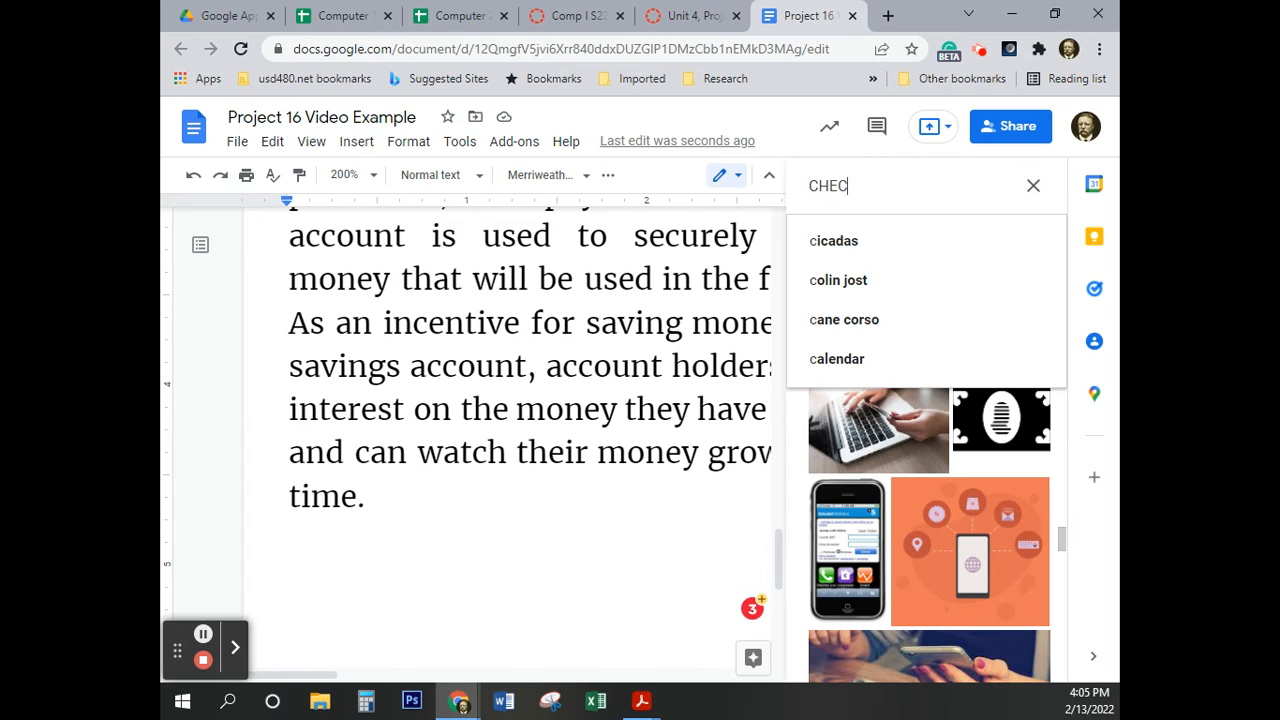
{"action": "type", "text": "HECKING AND SA"}
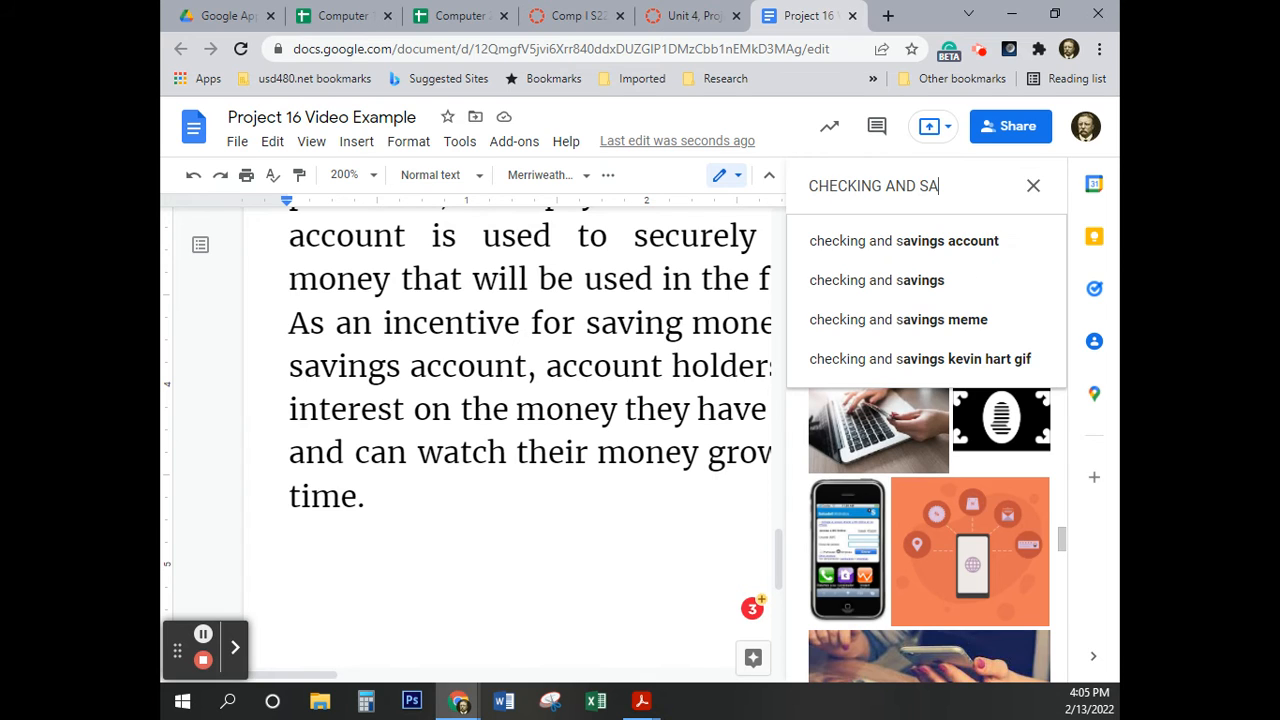
{"action": "type", "text": "VINDS"}
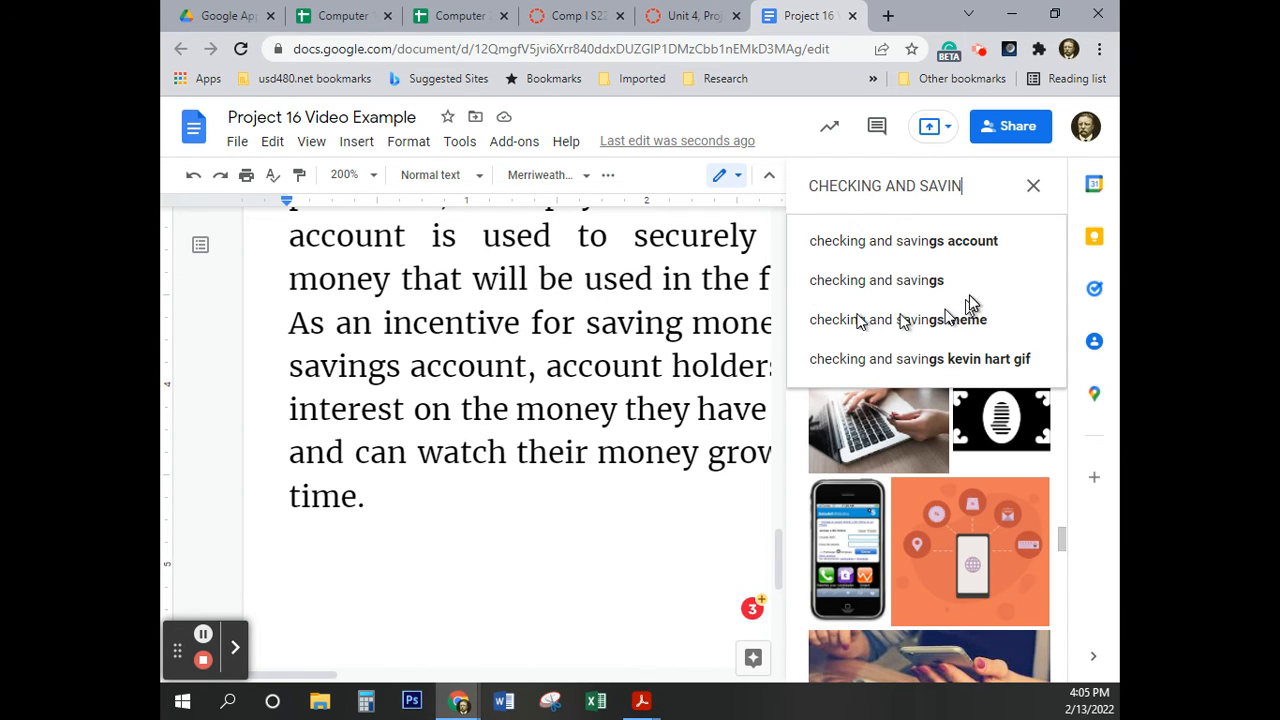
{"action": "left_click", "coordinate": [980, 241]}
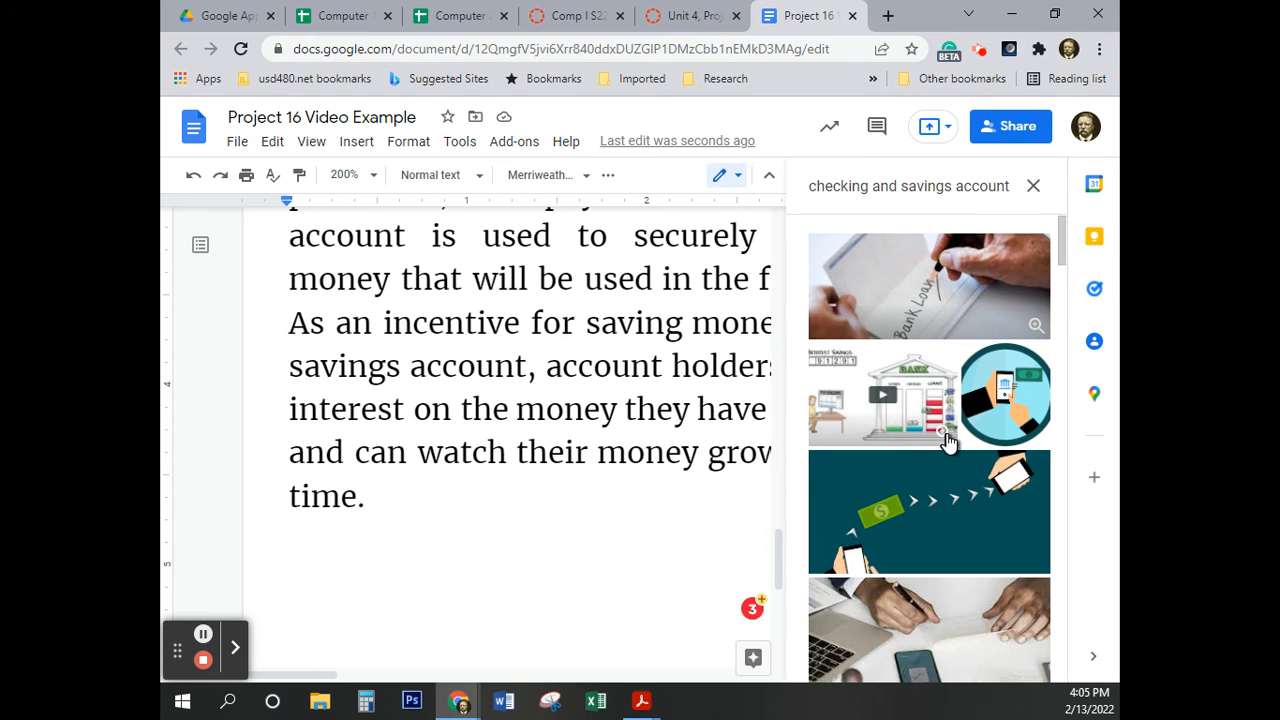
Insert the photo of the checkbook, pen and dollar bills from the image results below the checking and savings paragraph
{"action": "scroll", "coordinate": [1005, 370], "scroll_direction": "down", "scroll_amount": 5}
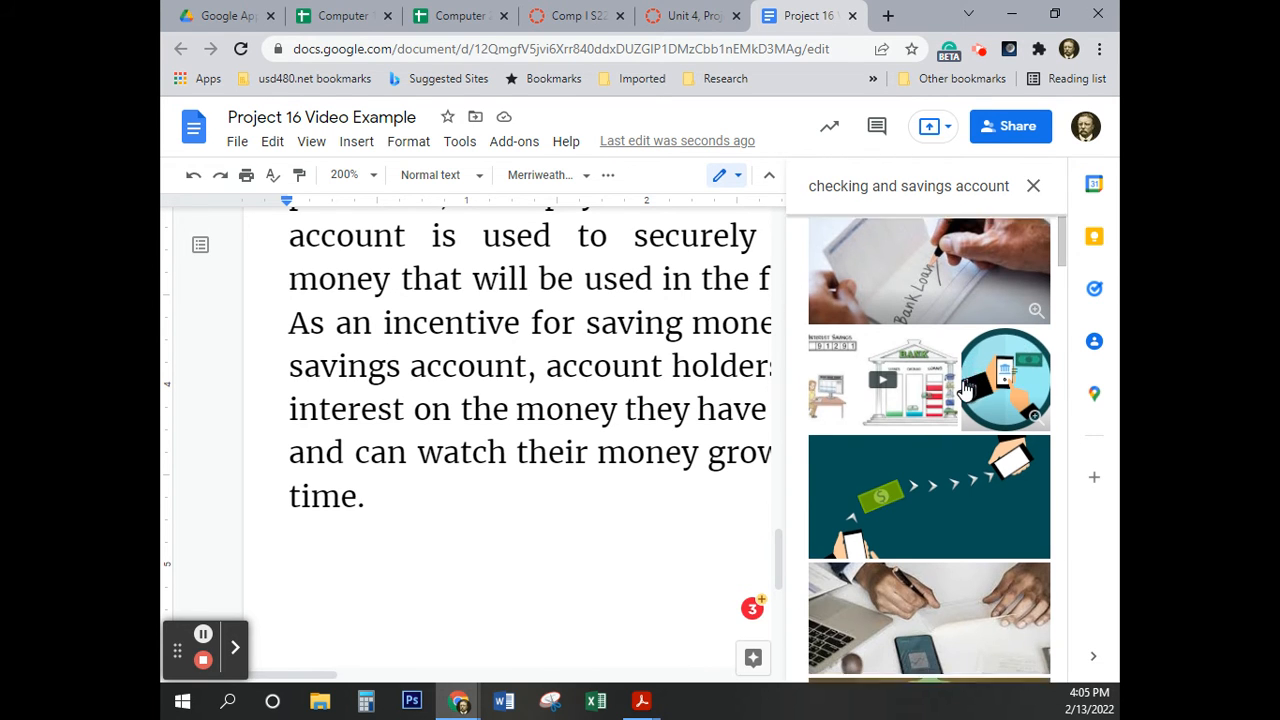
{"action": "scroll", "coordinate": [930, 430], "scroll_direction": "down", "scroll_amount": 4}
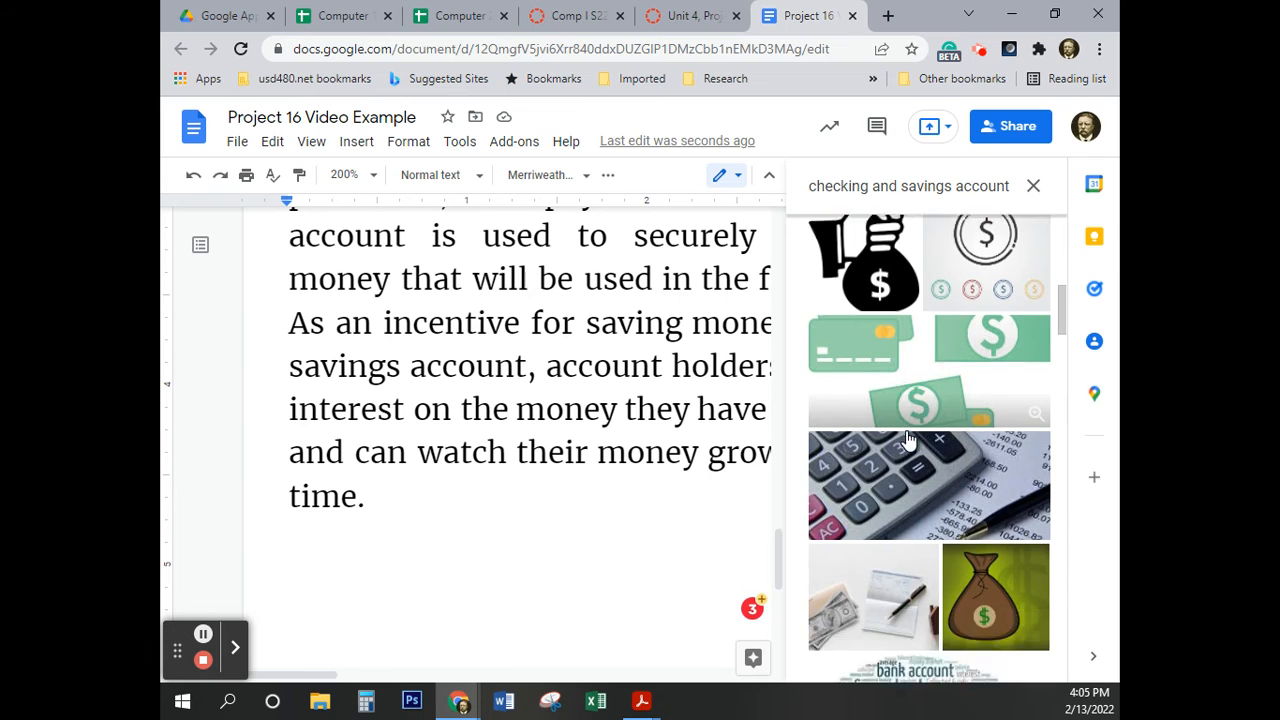
{"action": "scroll", "coordinate": [905, 437], "scroll_direction": "down", "scroll_amount": 6}
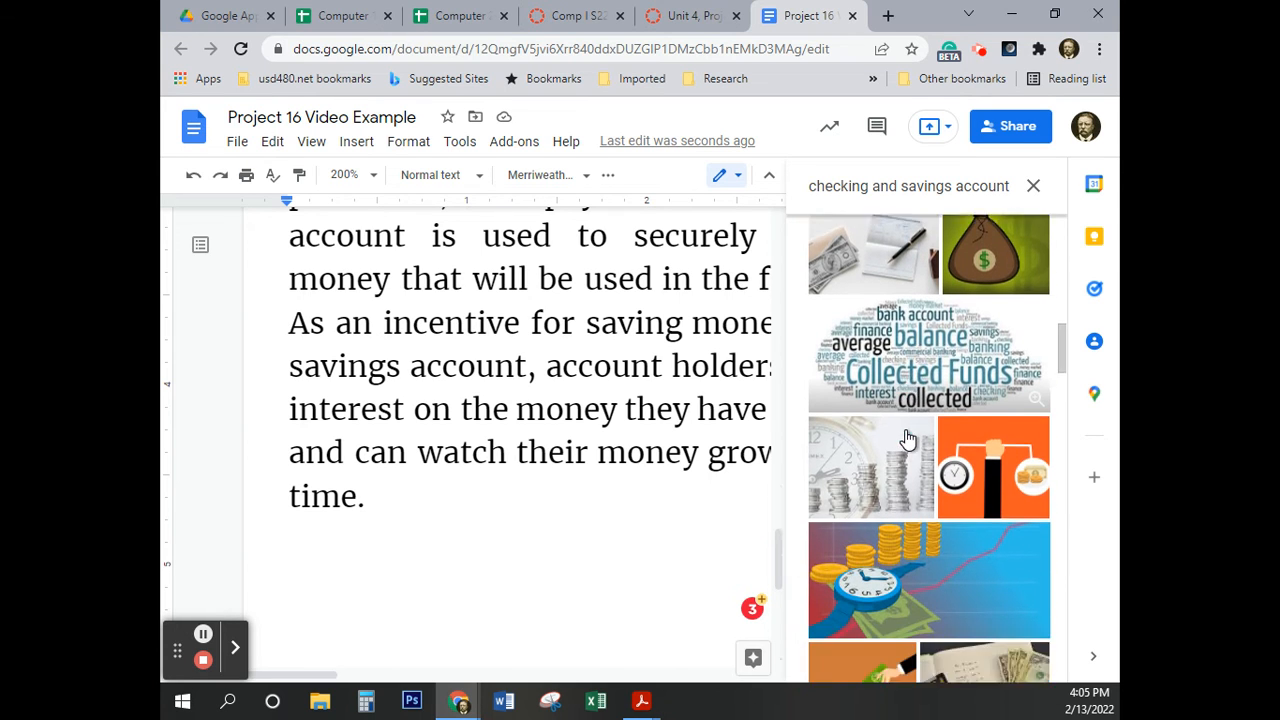
{"action": "scroll", "coordinate": [905, 437], "scroll_direction": "down", "scroll_amount": 3}
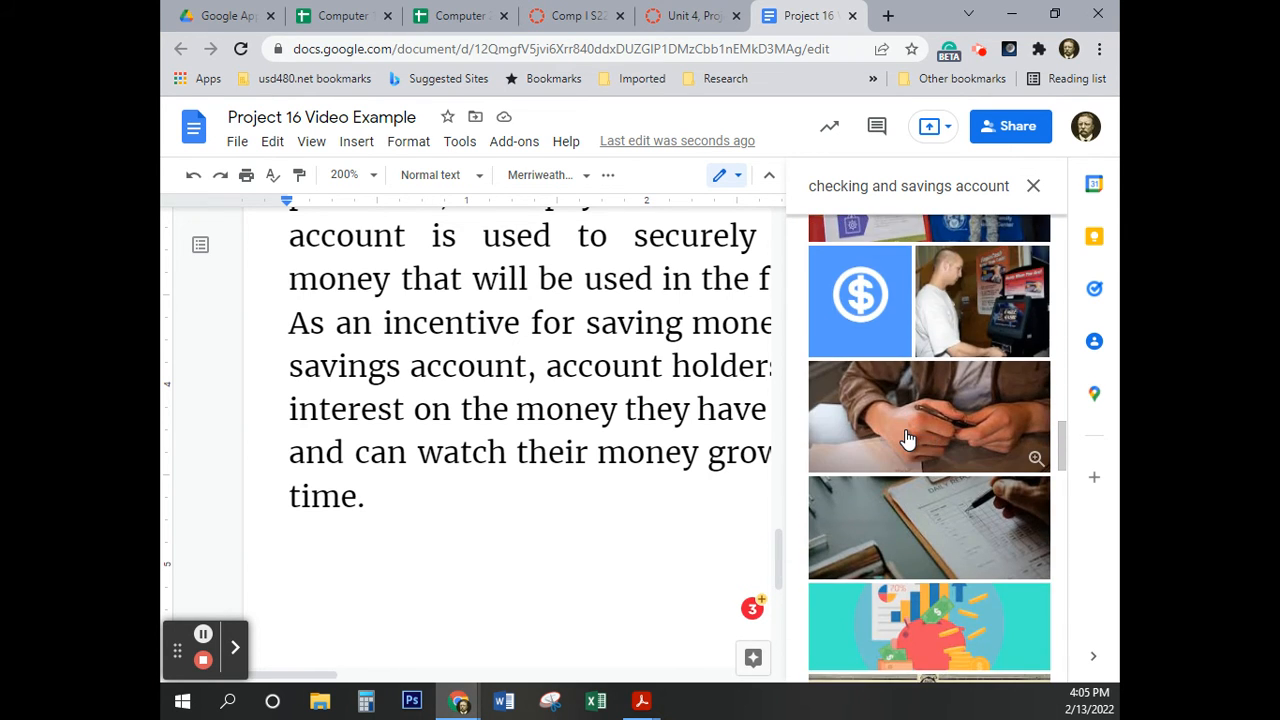
{"action": "scroll", "coordinate": [905, 437], "scroll_direction": "up", "scroll_amount": 3}
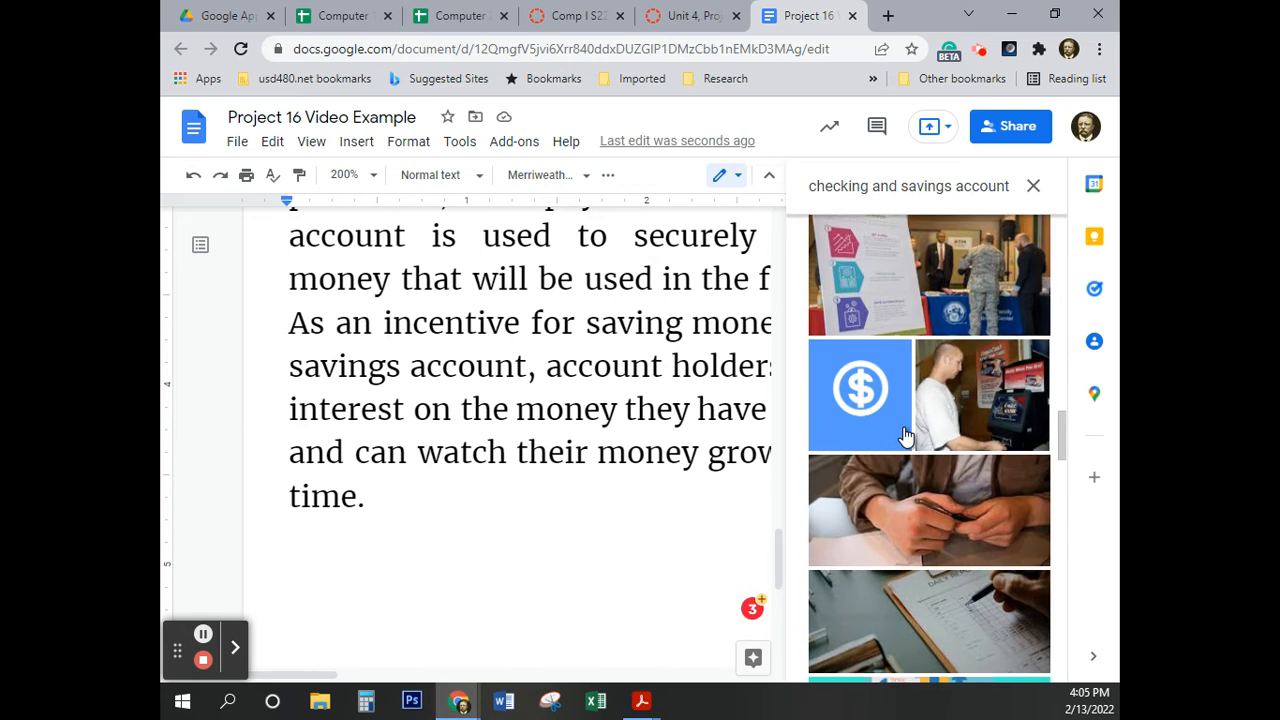
{"action": "scroll", "coordinate": [905, 437], "scroll_direction": "down", "scroll_amount": 3}
{"action": "scroll", "coordinate": [905, 437], "scroll_direction": "up", "scroll_amount": 3}
{"action": "scroll", "coordinate": [905, 437], "scroll_direction": "up", "scroll_amount": 3}
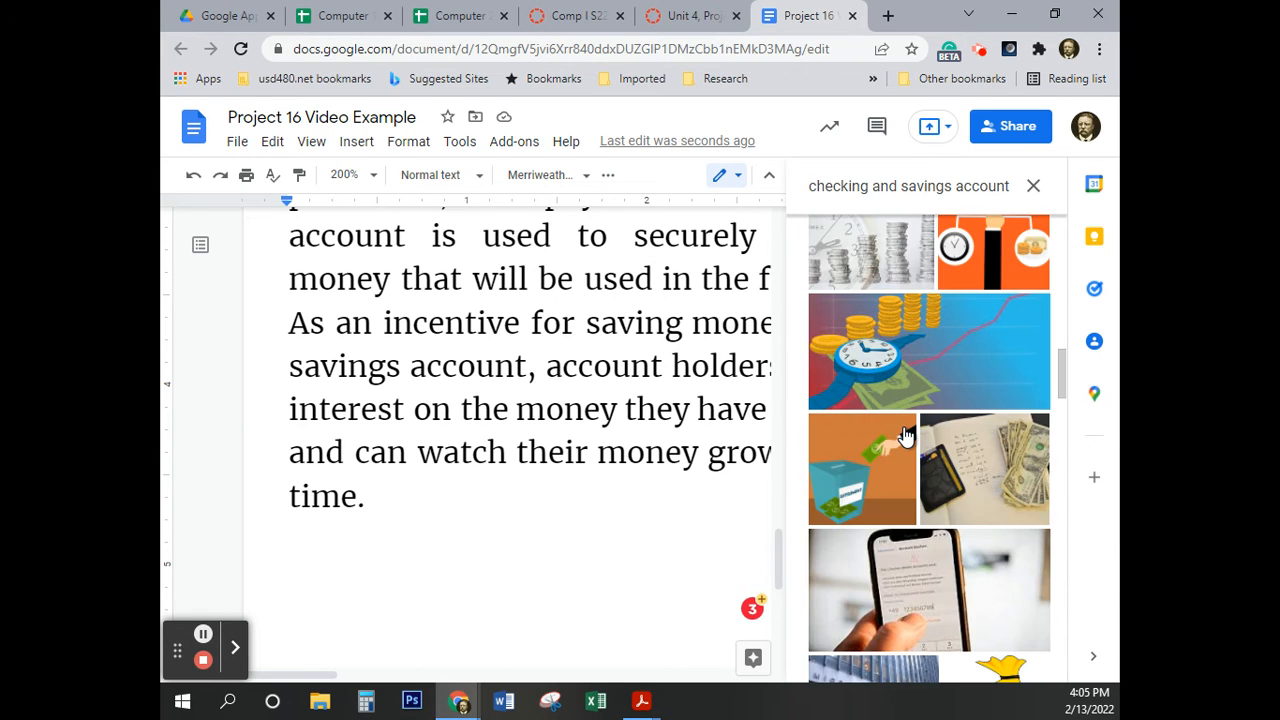
{"action": "scroll", "coordinate": [902, 432], "scroll_direction": "up", "scroll_amount": 4}
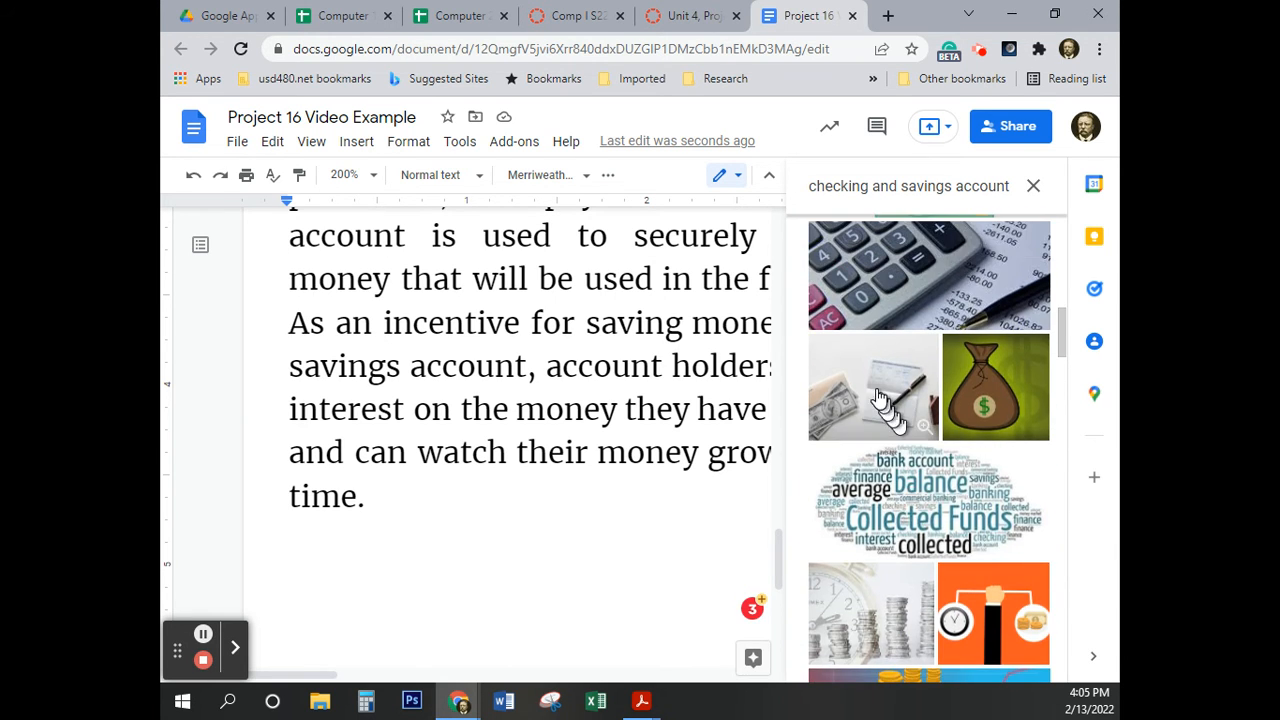
{"action": "left_click", "coordinate": [862, 396]}
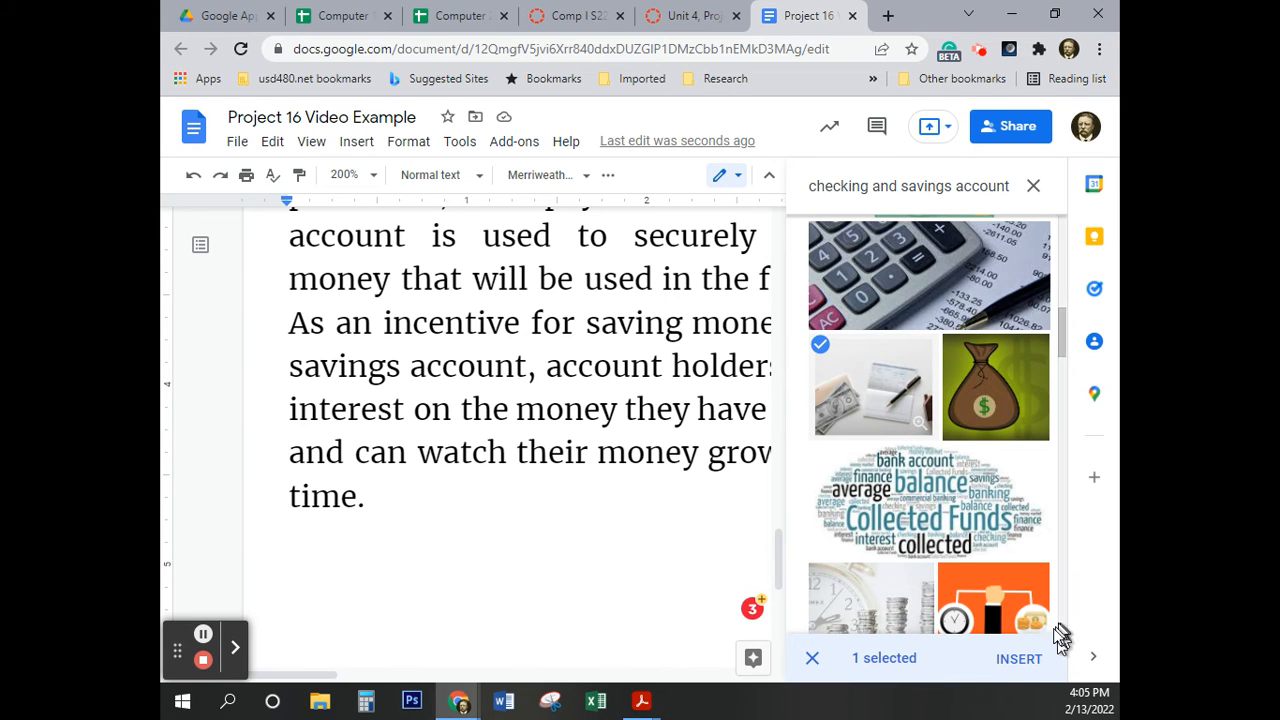
{"action": "left_click", "coordinate": [1022, 662]}
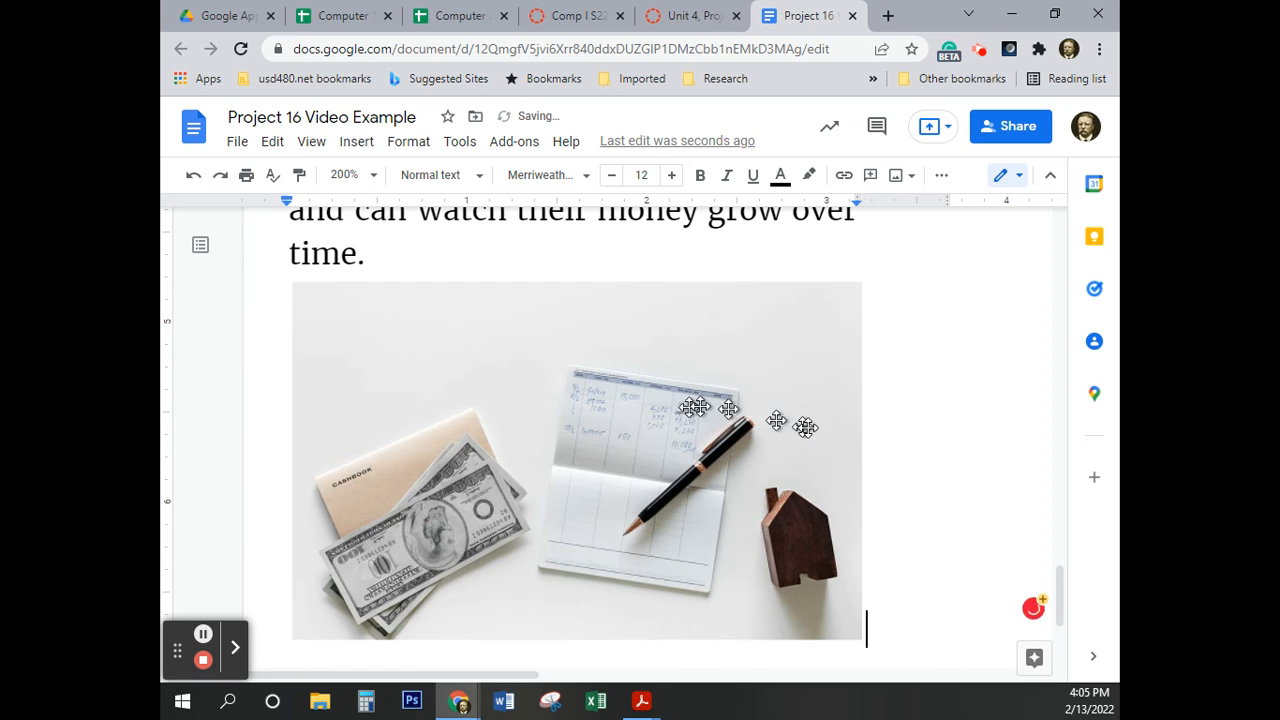
Set the "Banking on the Go" paragraph and its bulleted list on the first page in Merriweather
{"action": "left_click", "coordinate": [370, 176]}
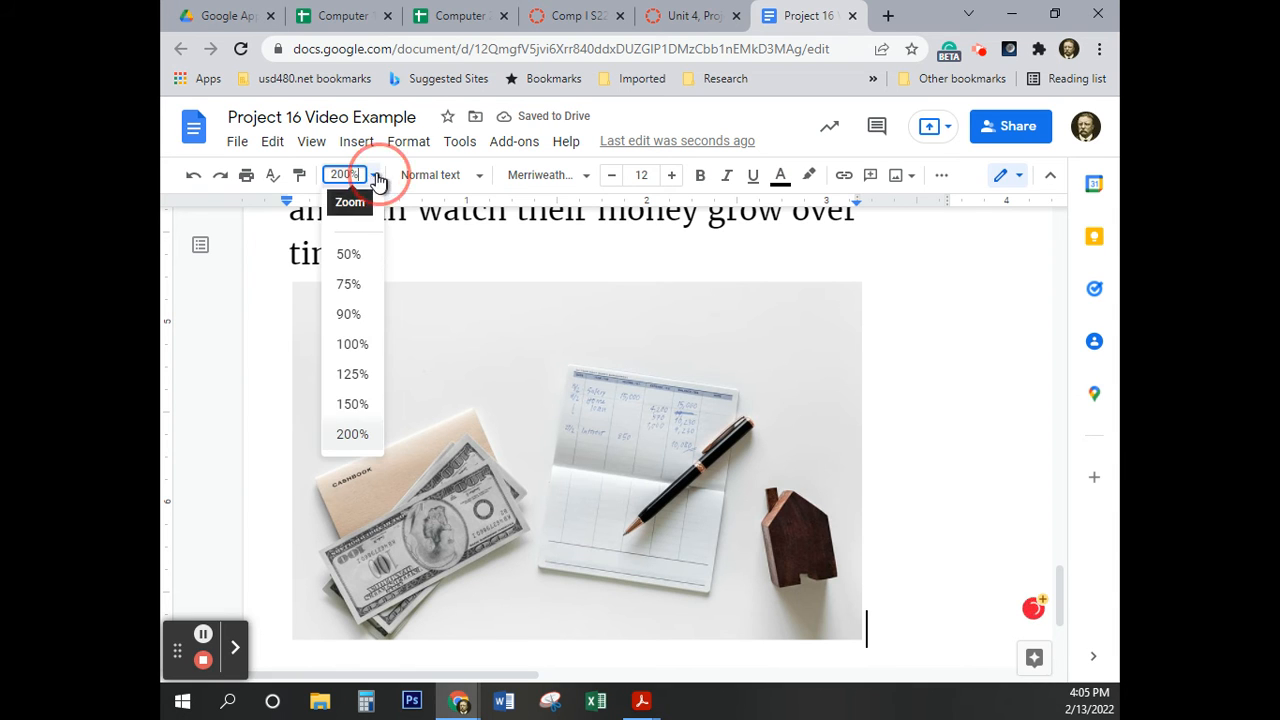
{"action": "left_click", "coordinate": [357, 260]}
{"action": "scroll", "coordinate": [703, 486], "scroll_direction": "up", "scroll_amount": 5}
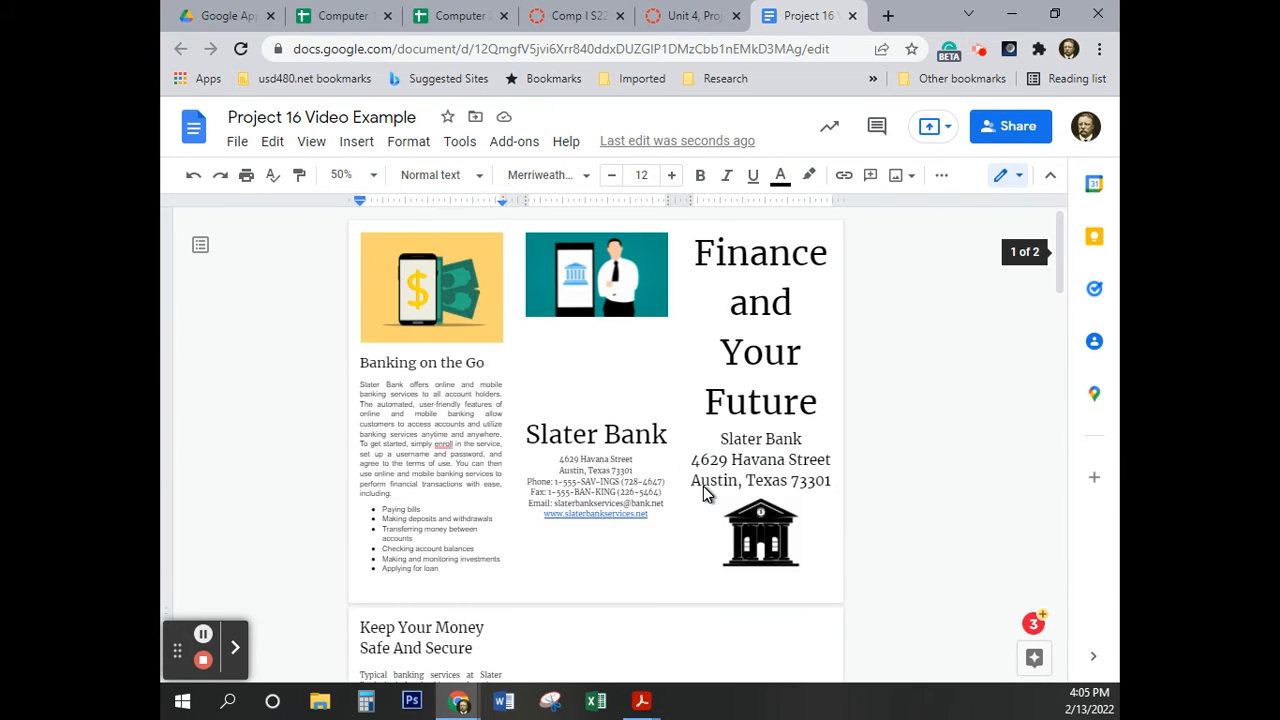
{"action": "scroll", "coordinate": [689, 471], "scroll_direction": "down", "scroll_amount": 5}
{"action": "scroll", "coordinate": [689, 471], "scroll_direction": "up", "scroll_amount": 3}
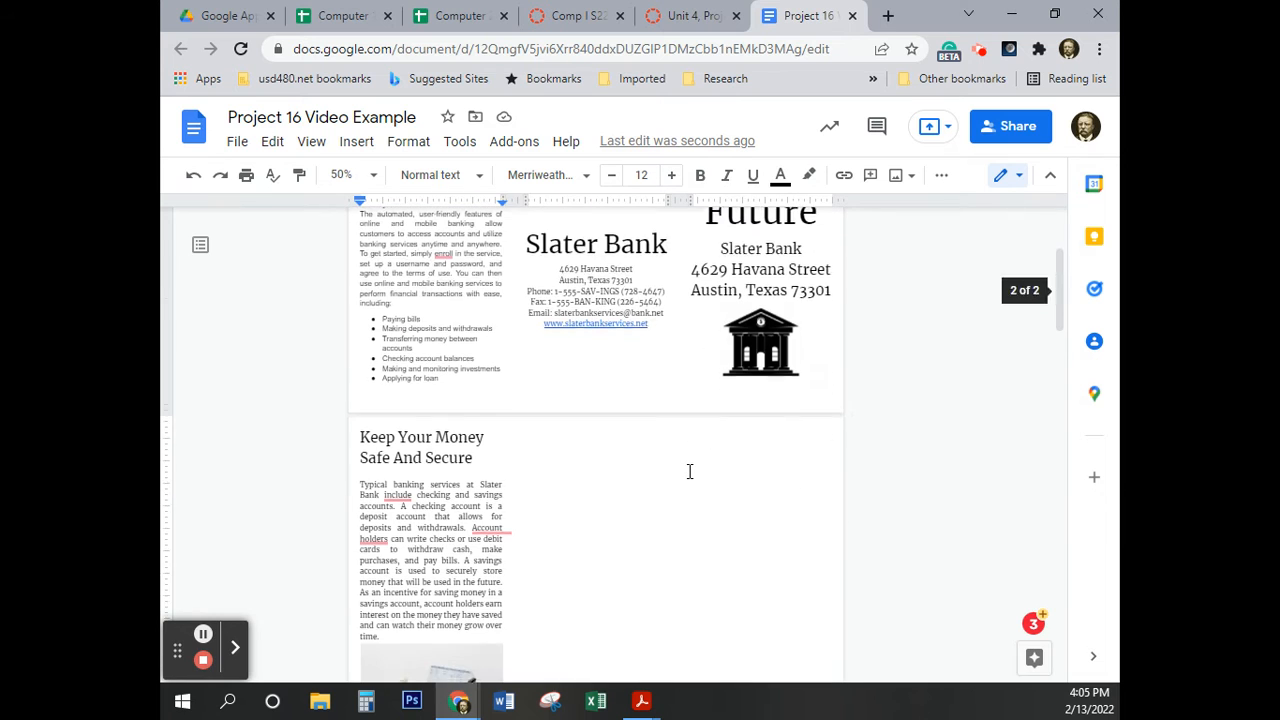
{"action": "scroll", "coordinate": [437, 529], "scroll_direction": "up", "scroll_amount": 2}
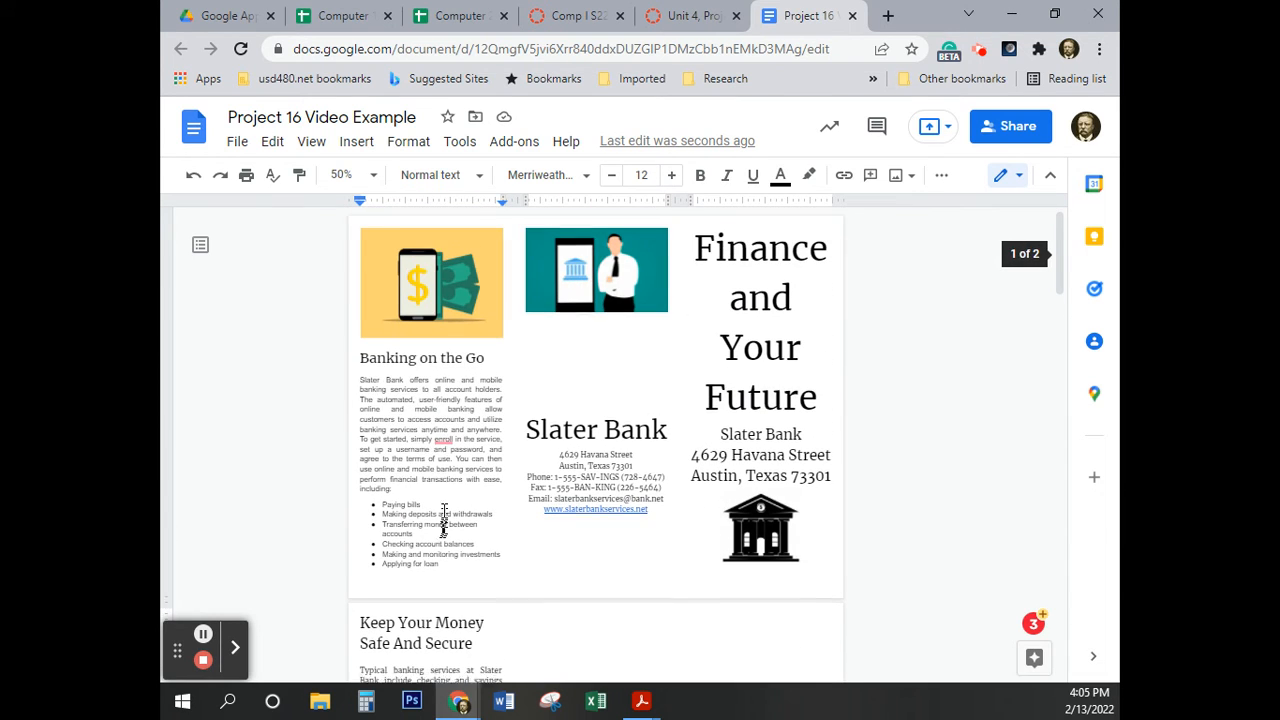
{"action": "left_click", "coordinate": [373, 392]}
{"action": "left_click_drag", "start_coordinate": [360, 387], "coordinate": [444, 492]}
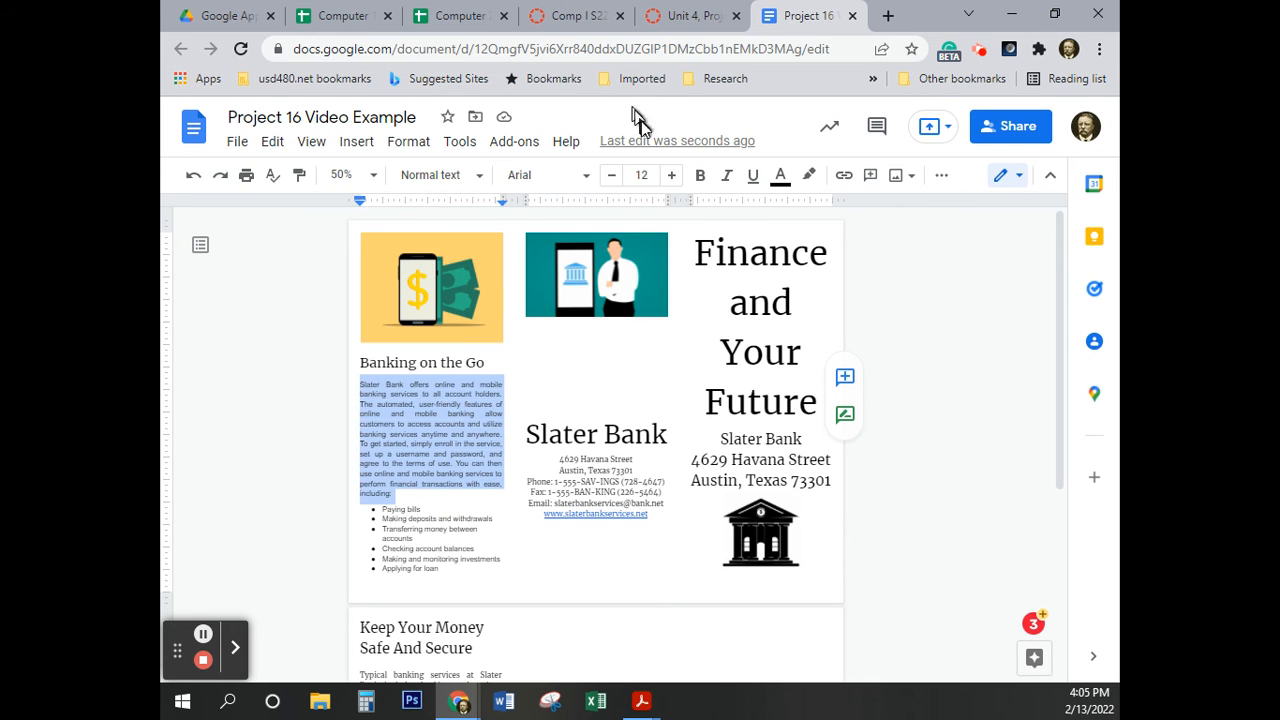
{"action": "left_click_drag", "start_coordinate": [438, 569], "coordinate": [357, 383]}
{"action": "left_click", "coordinate": [583, 183]}
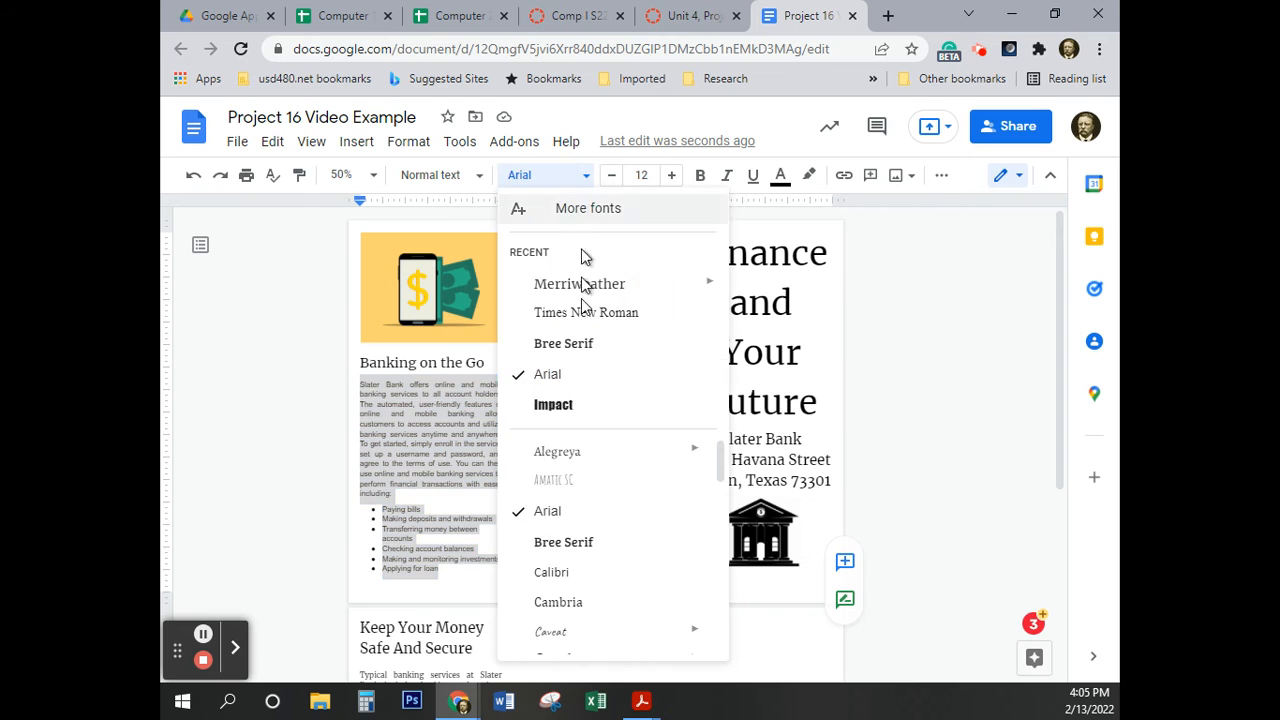
{"action": "left_click", "coordinate": [603, 280]}
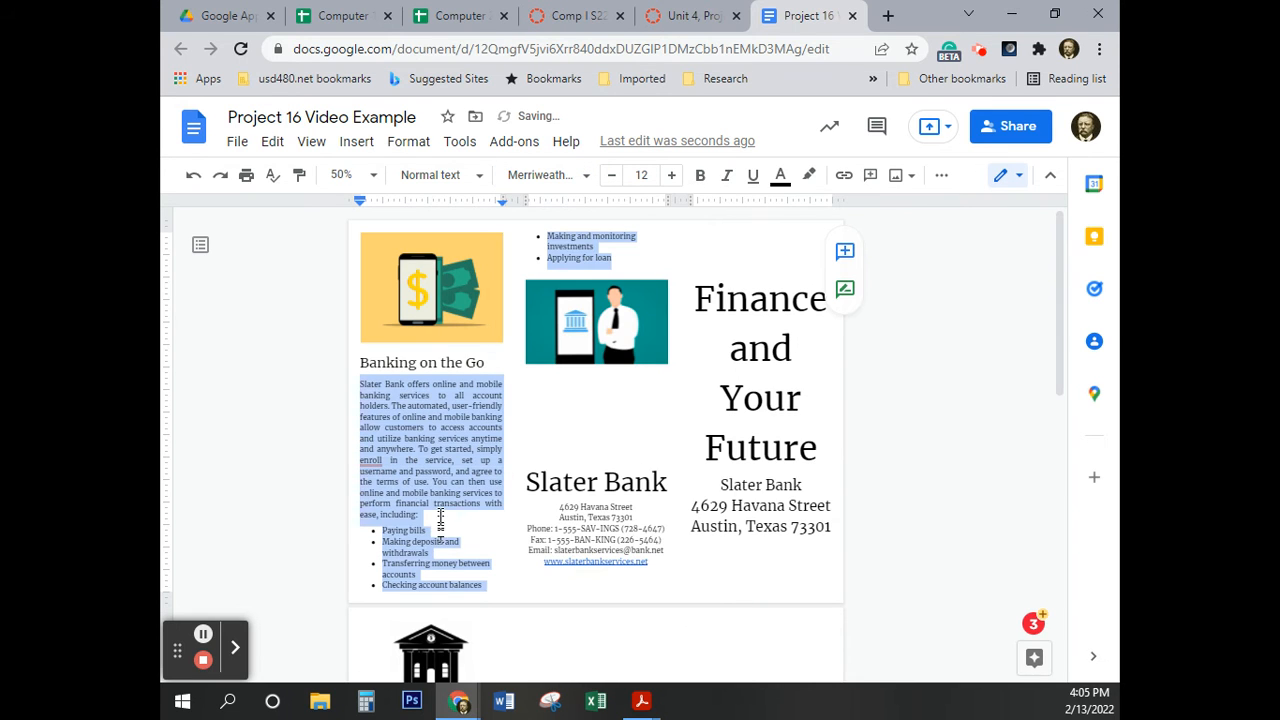
{"action": "left_click", "coordinate": [440, 521]}
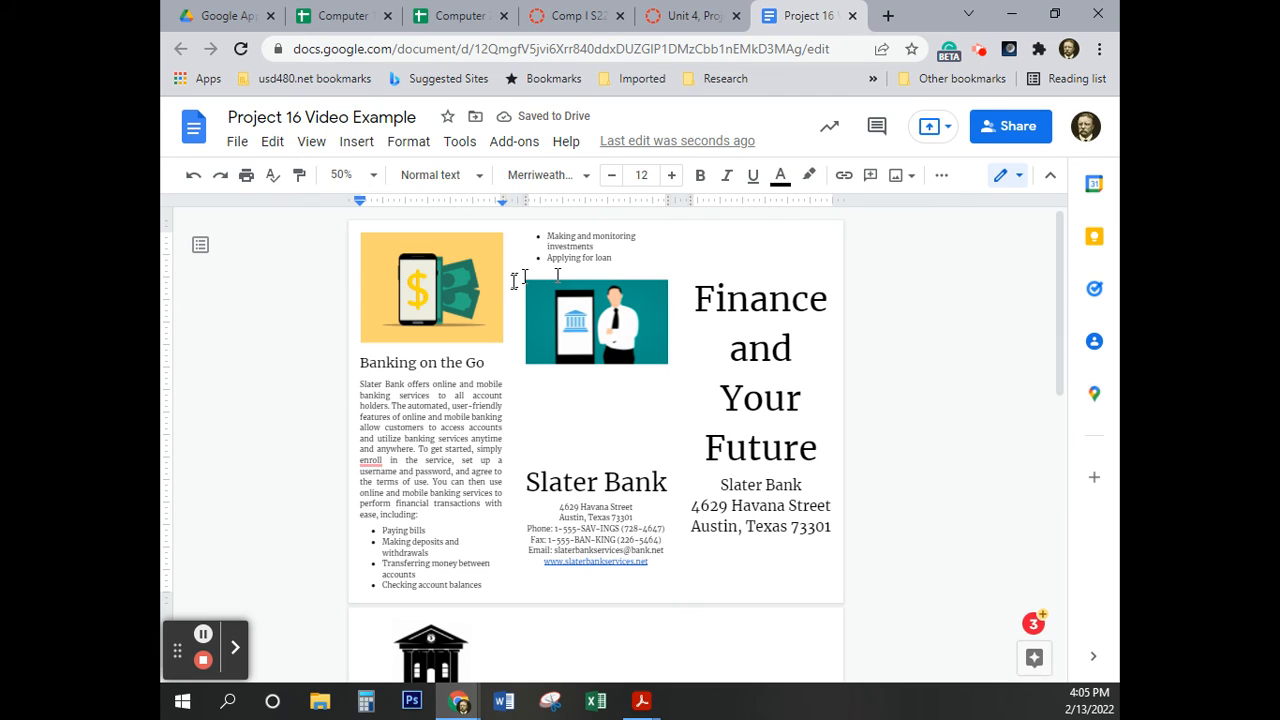
Shrink the phone-and-cash image above "Banking on the Go" to about 60% of the column width and center it
{"action": "left_click", "coordinate": [430, 309]}
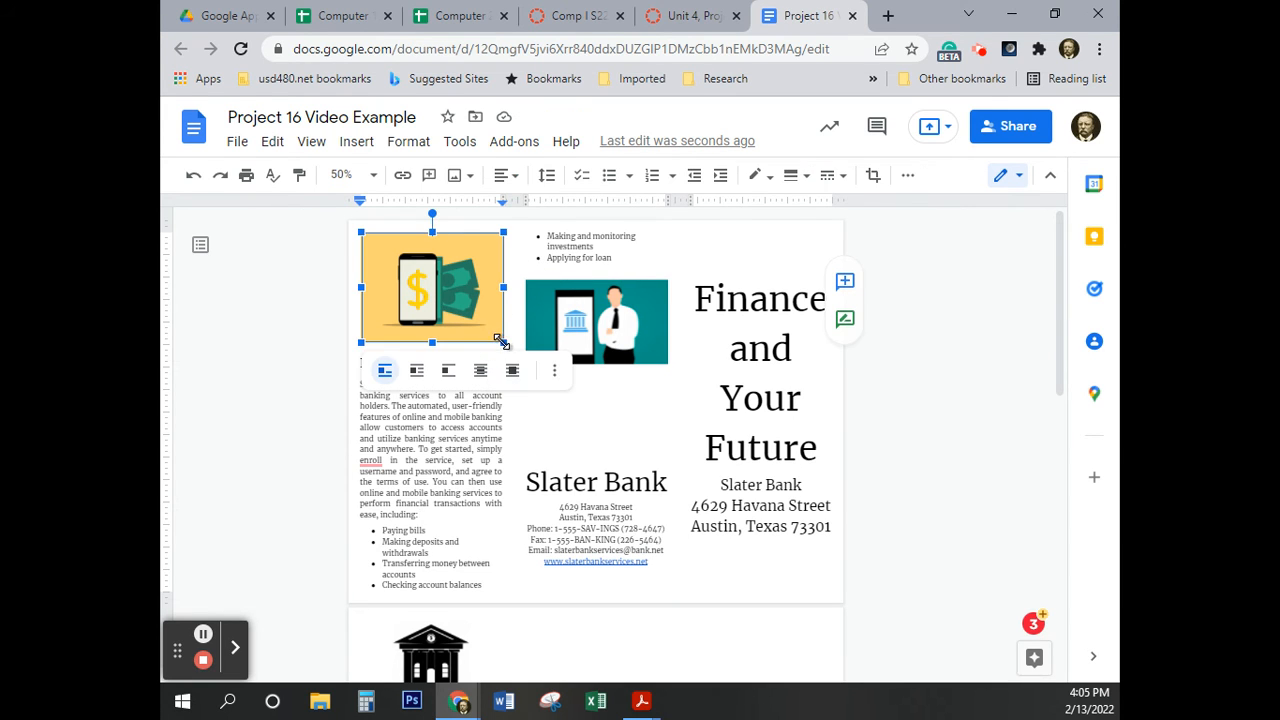
{"action": "left_click_drag", "start_coordinate": [501, 342], "coordinate": [446, 297]}
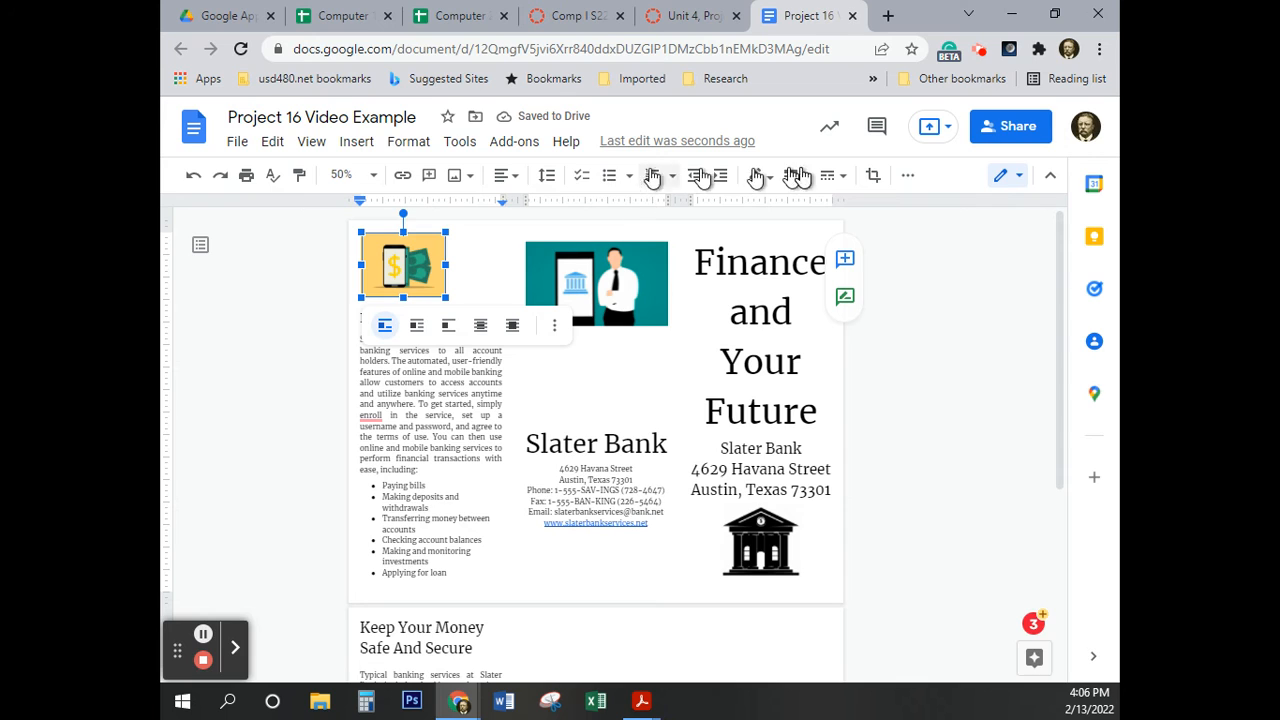
{"action": "left_click", "coordinate": [907, 175]}
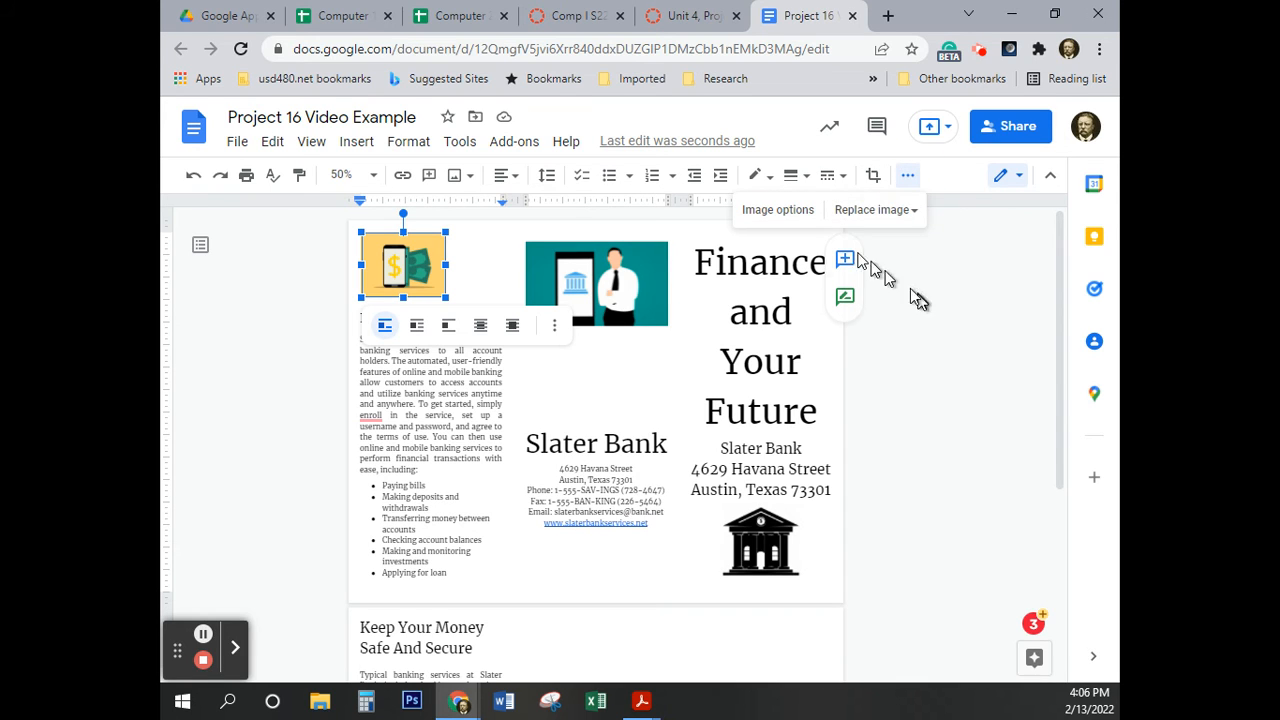
{"action": "left_click", "coordinate": [907, 178]}
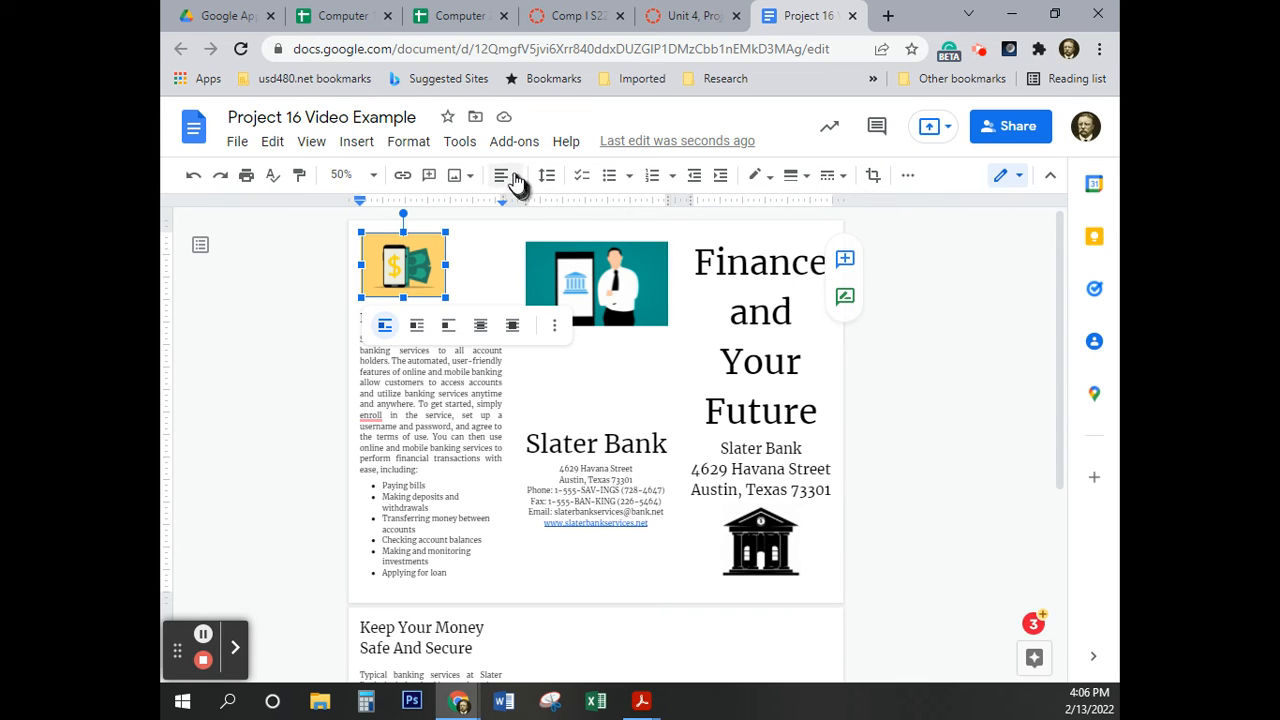
{"action": "left_click", "coordinate": [510, 177]}
{"action": "left_click", "coordinate": [455, 211]}
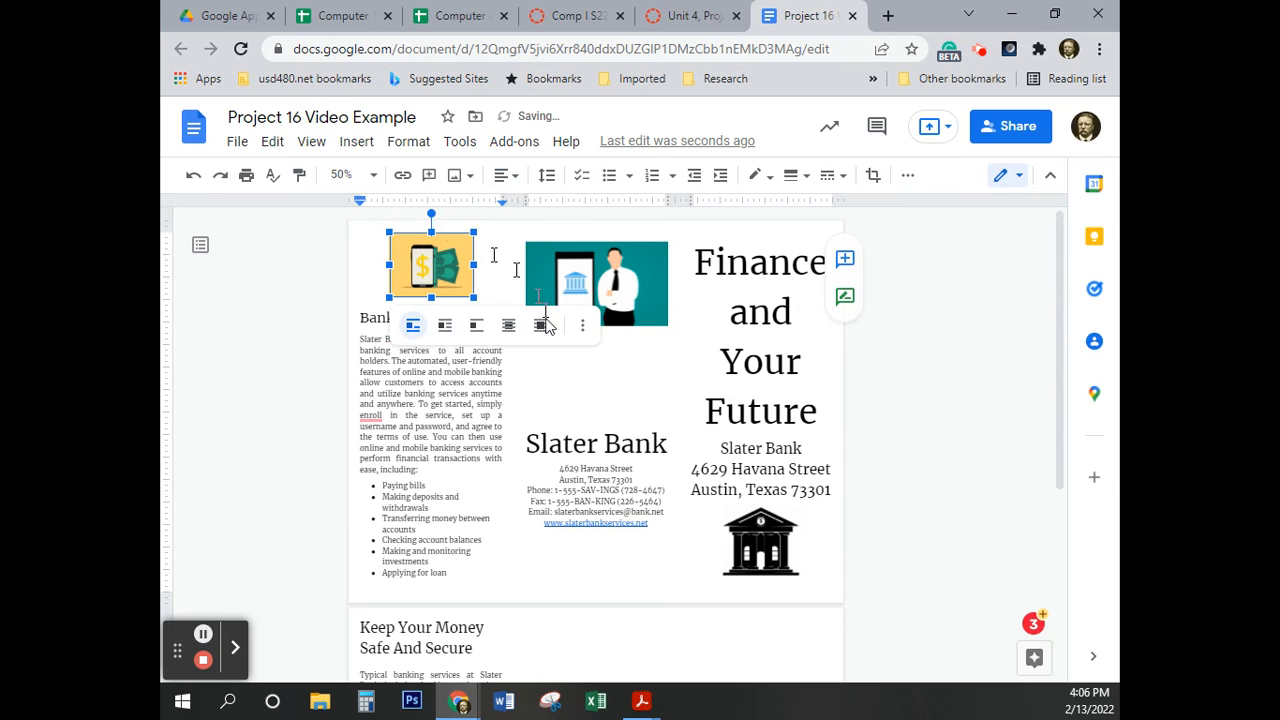
{"action": "left_click", "coordinate": [889, 413]}
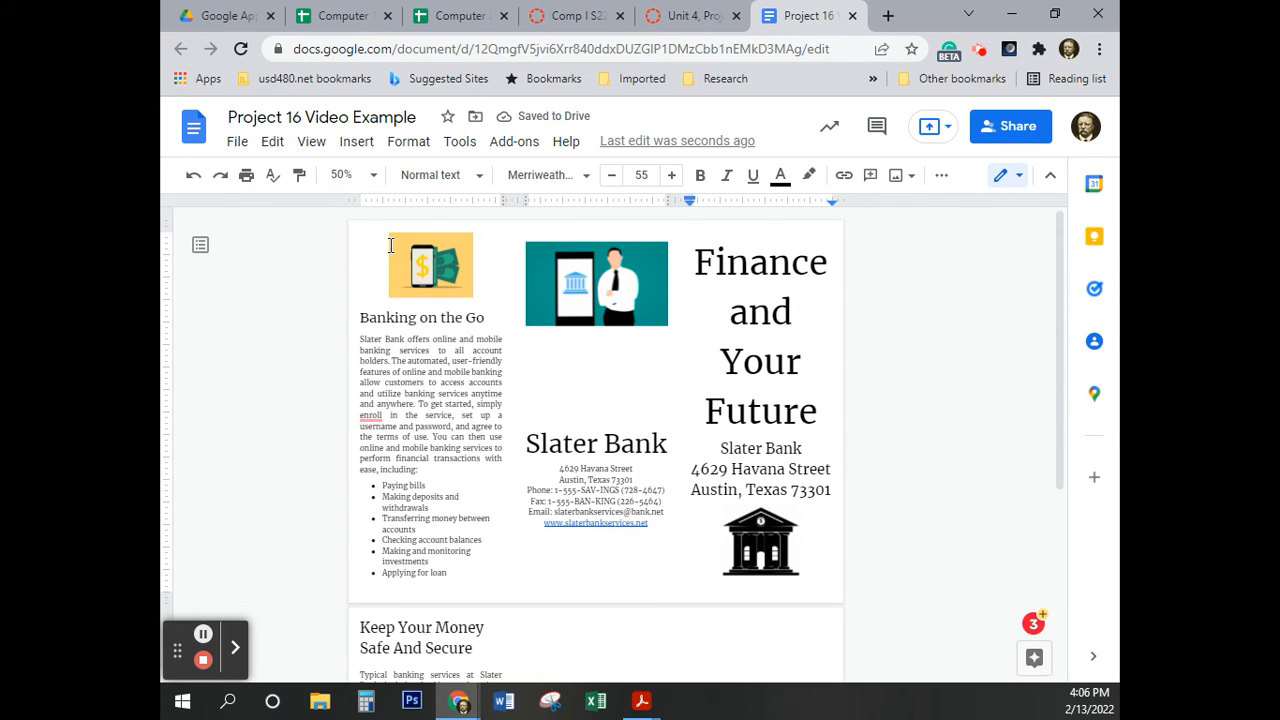
Remove the blank line above the banker image in the first page's middle column
{"action": "left_click", "coordinate": [568, 299]}
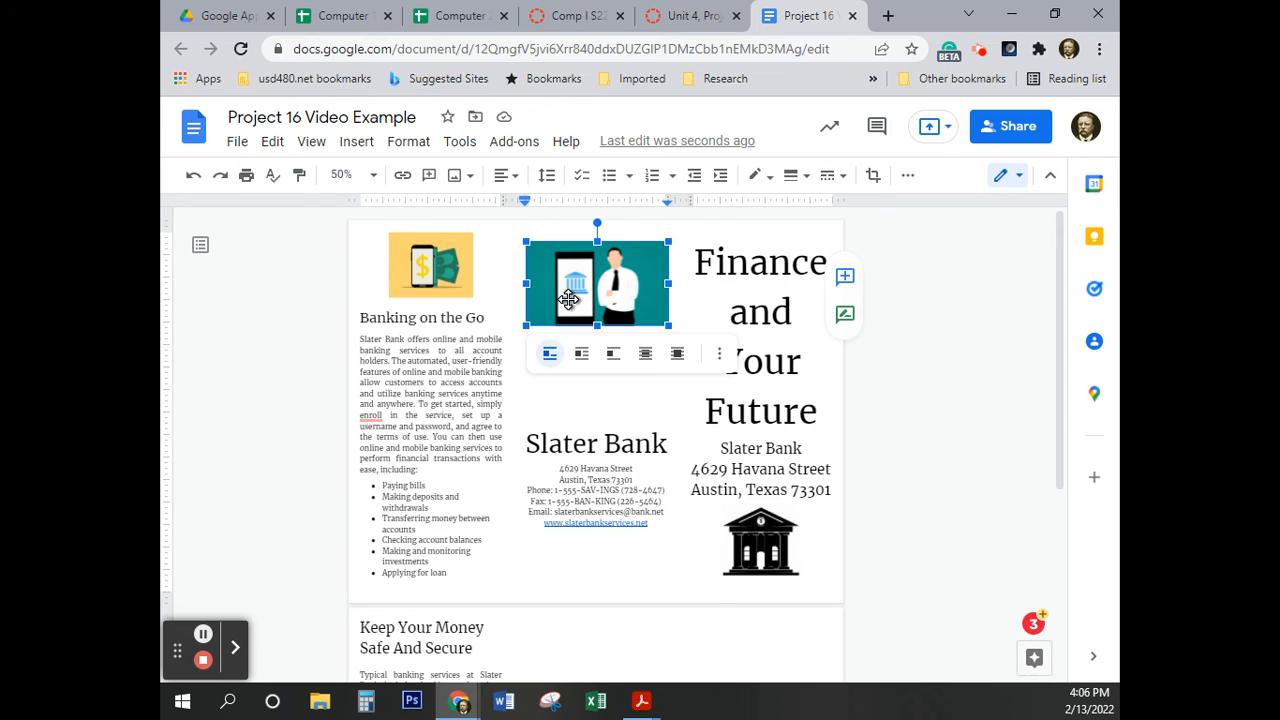
{"action": "key", "text": "Left"}
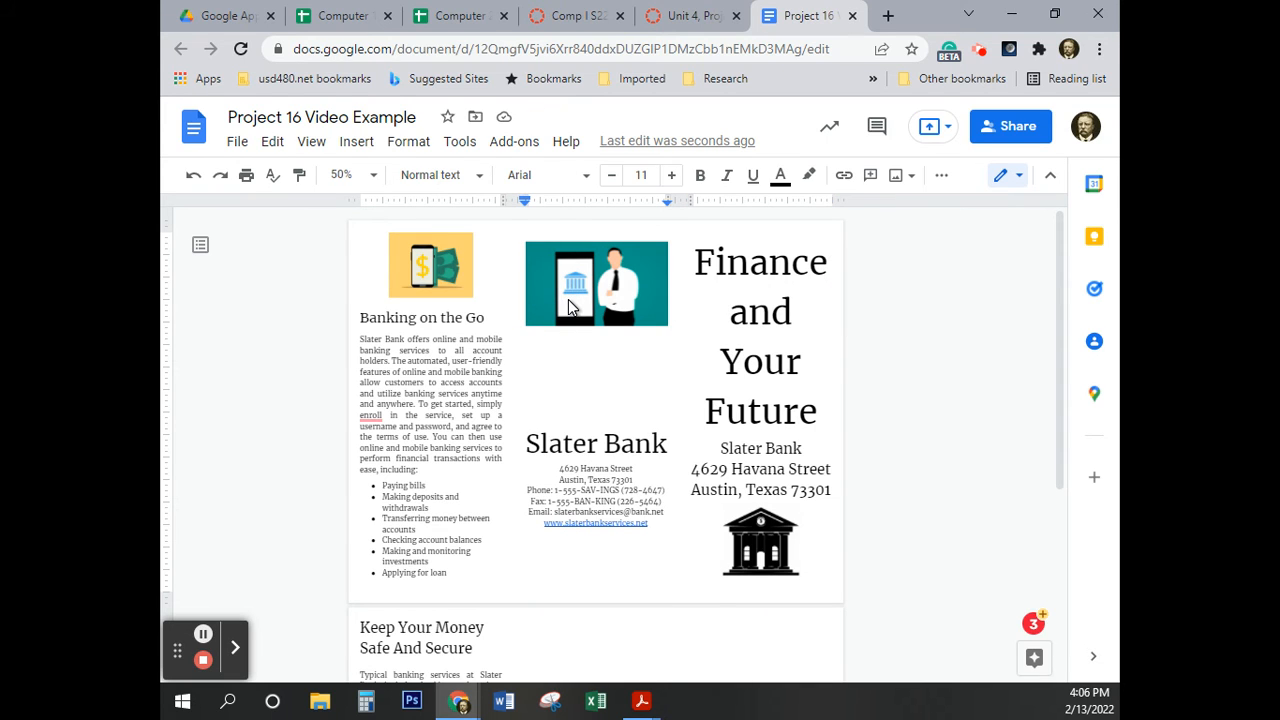
{"action": "key", "text": "BackSpace"}
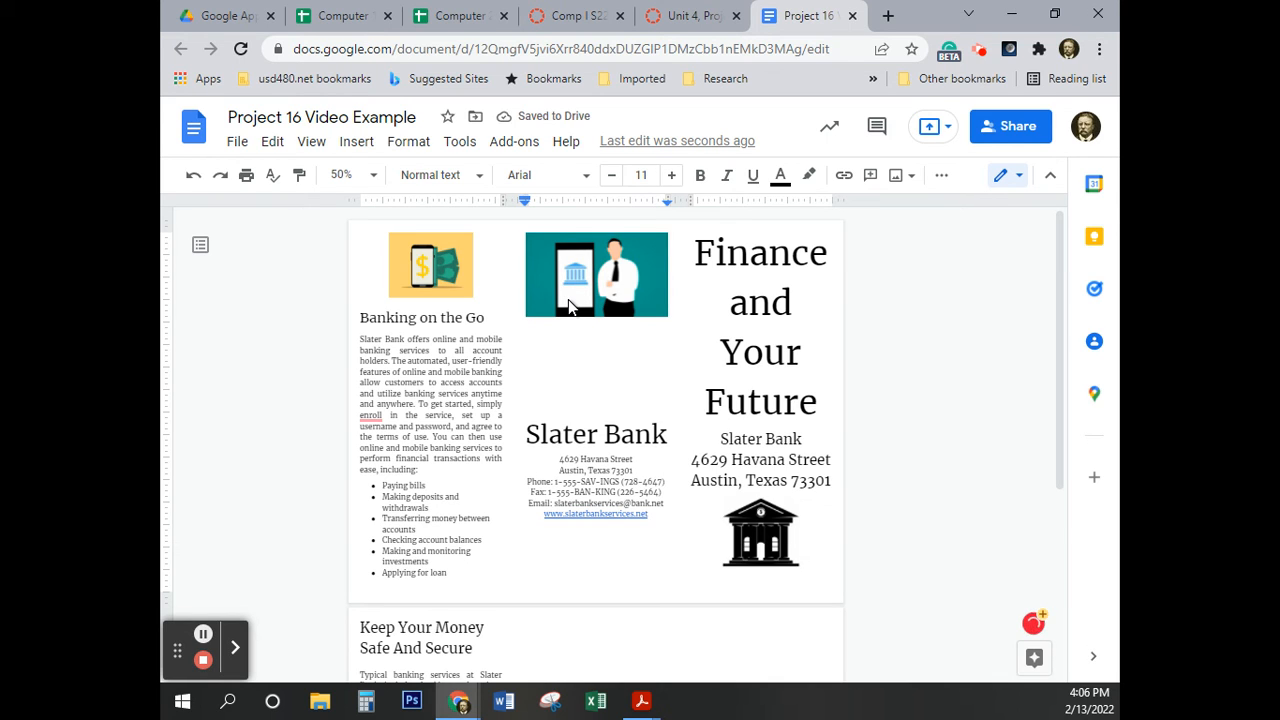
{"action": "left_click", "coordinate": [566, 280]}
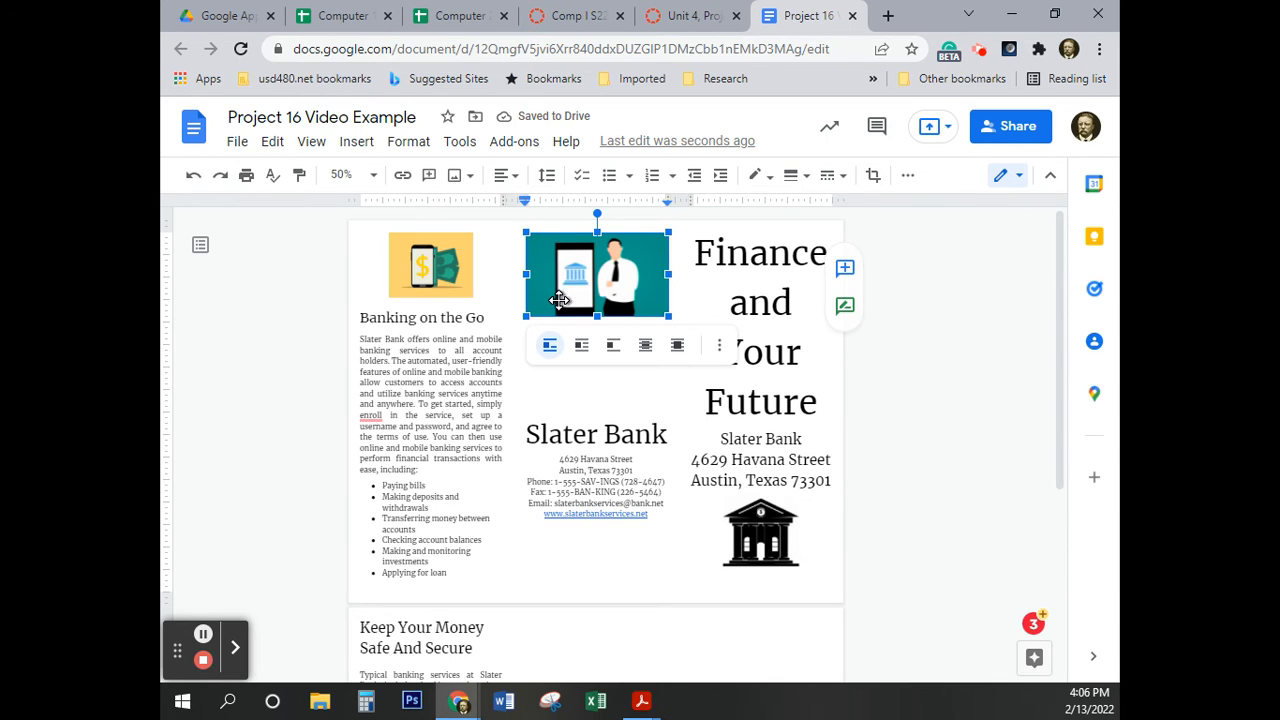
{"action": "left_click", "coordinate": [533, 330]}
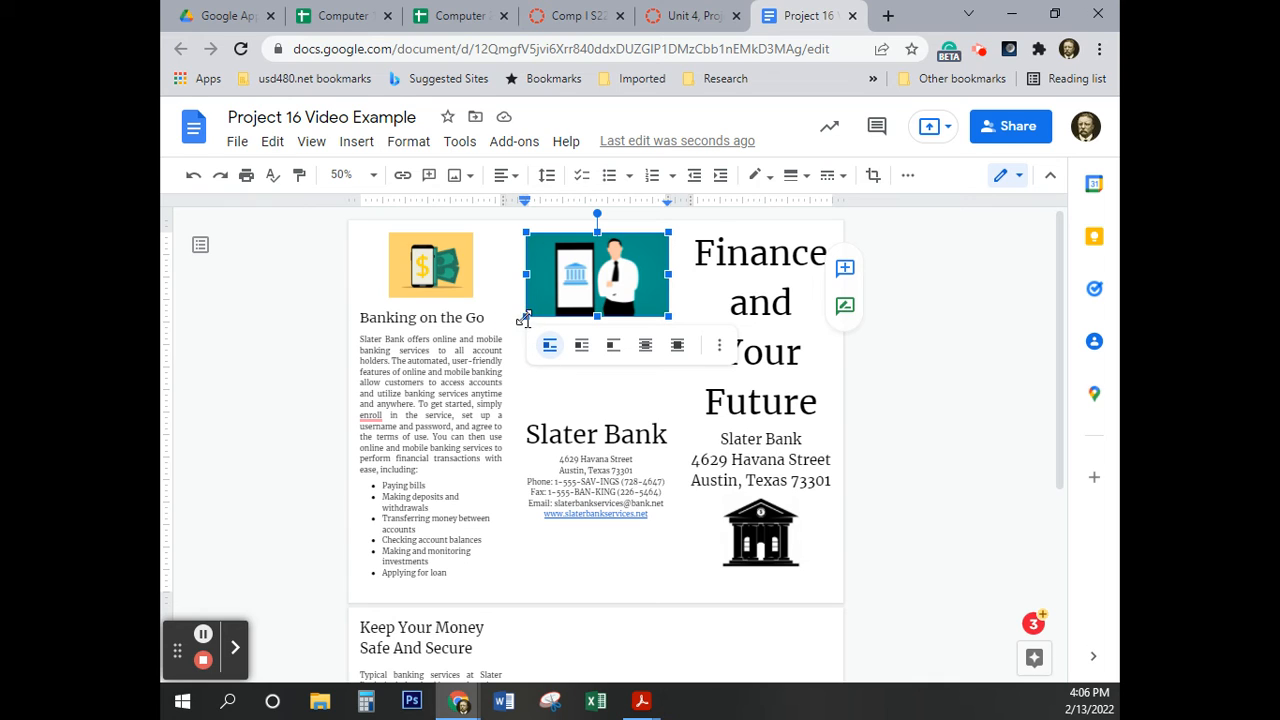
{"action": "left_click", "coordinate": [677, 300]}
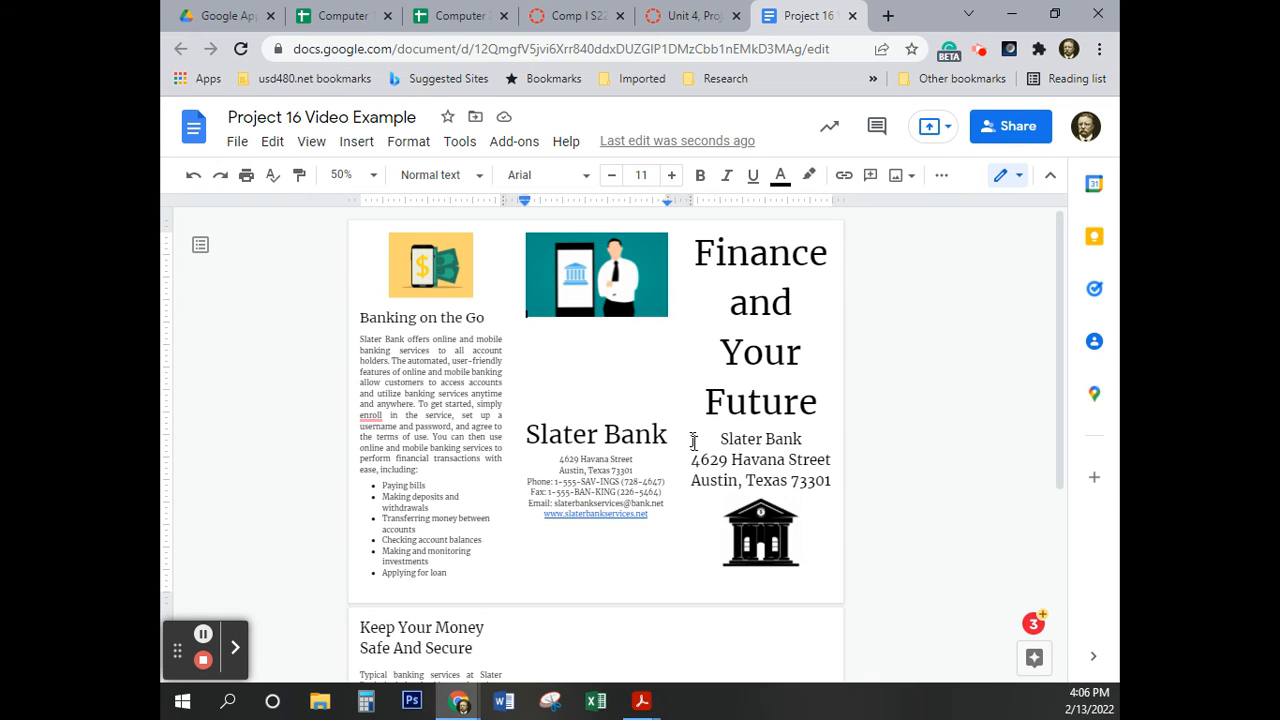
{"action": "scroll", "coordinate": [705, 485], "scroll_direction": "down", "scroll_amount": 3}
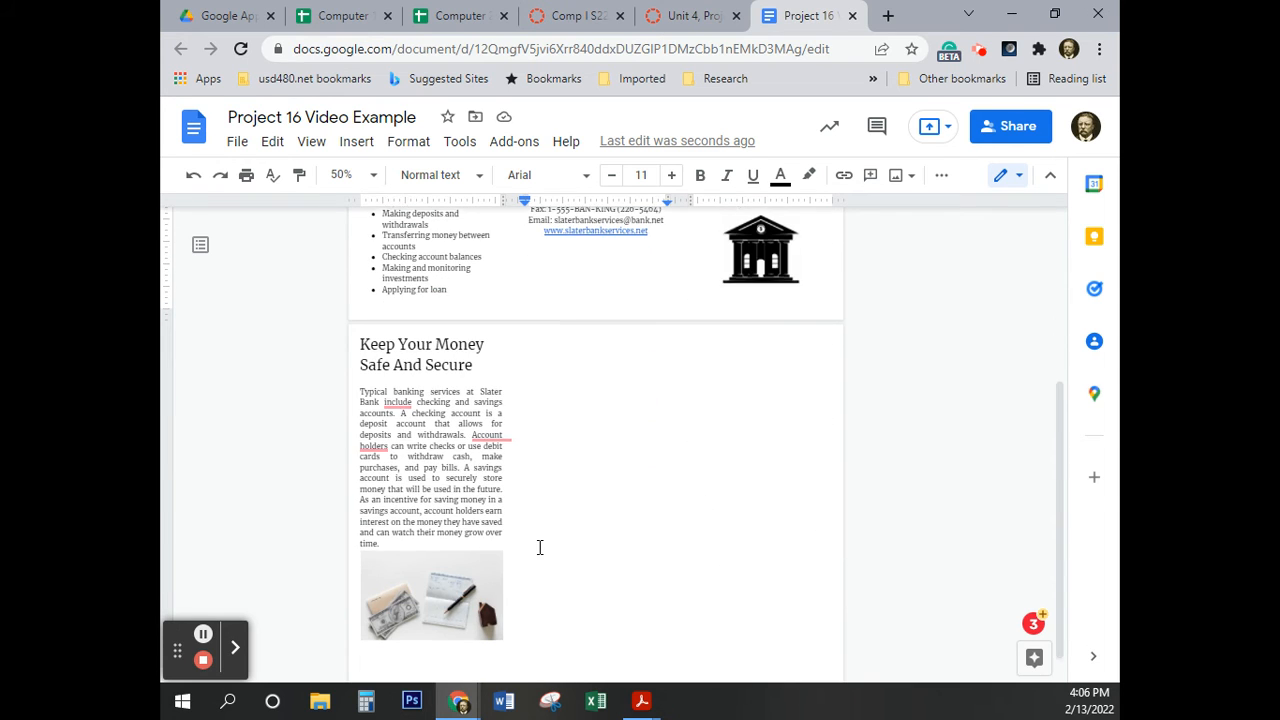
{"action": "scroll", "coordinate": [540, 546], "scroll_direction": "down", "scroll_amount": 1}
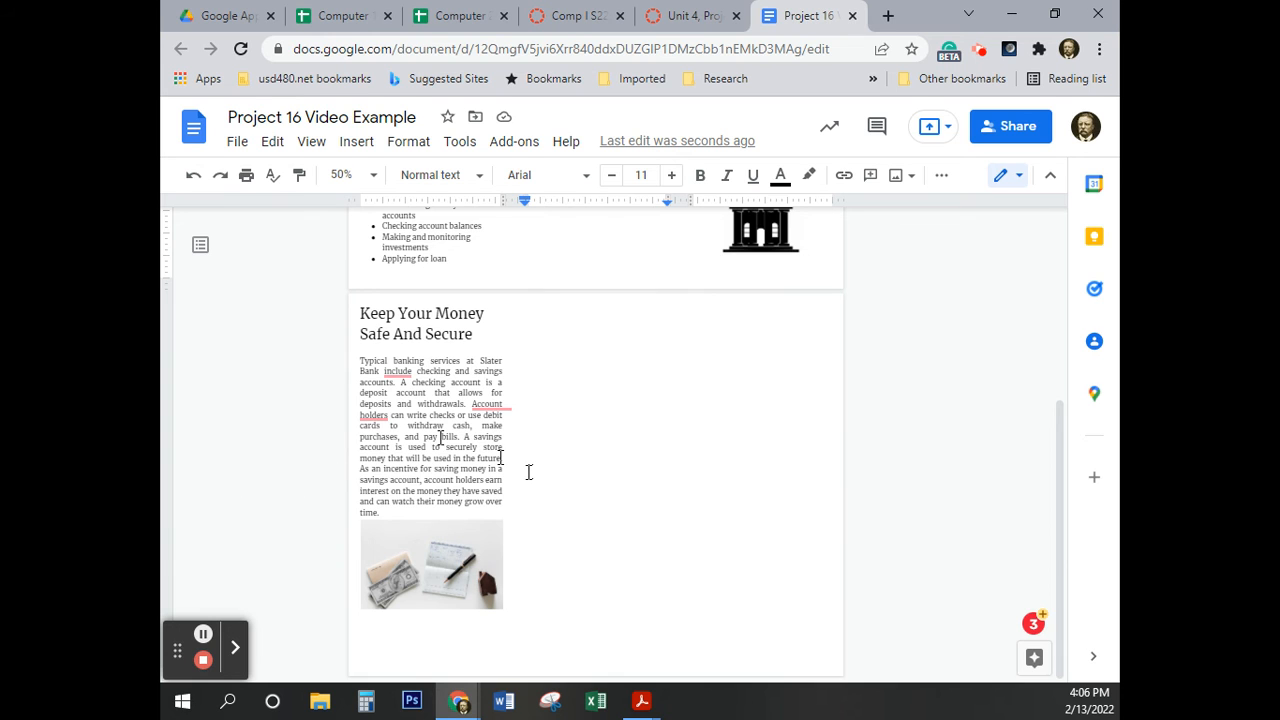
{"action": "scroll", "coordinate": [584, 451], "scroll_direction": "up", "scroll_amount": 1}
{"action": "scroll", "coordinate": [584, 451], "scroll_direction": "up", "scroll_amount": 2}
{"action": "left_click", "coordinate": [590, 570]}
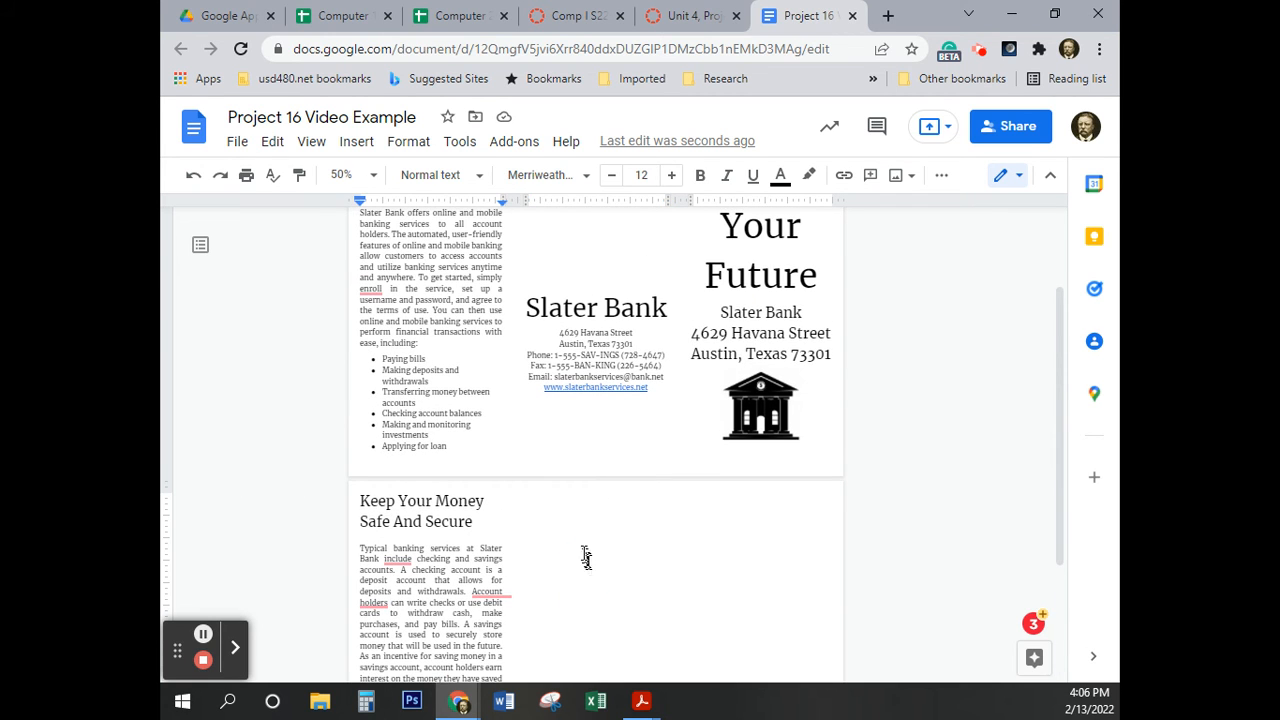
{"action": "scroll", "coordinate": [567, 570], "scroll_direction": "down", "scroll_amount": 2}
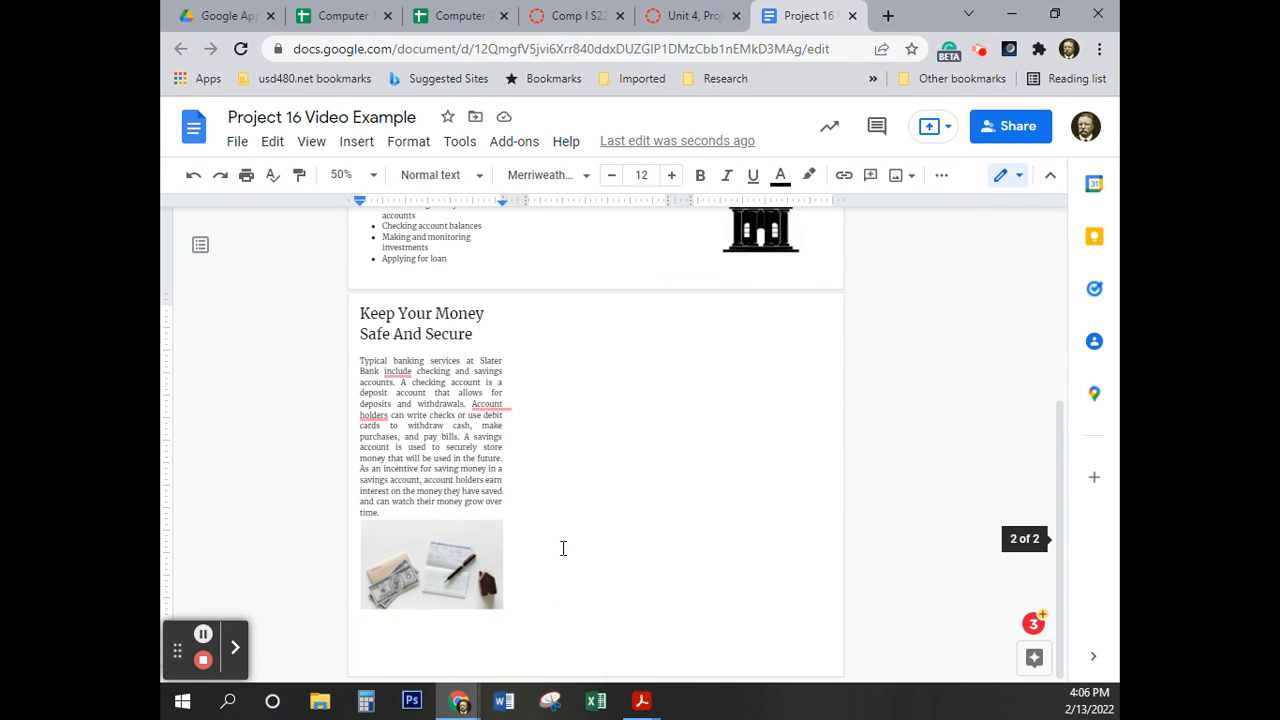
Add a blank line between the checking and savings paragraph and the checkbook photo on the second page
{"action": "left_click", "coordinate": [418, 567]}
{"action": "left_click", "coordinate": [397, 513]}
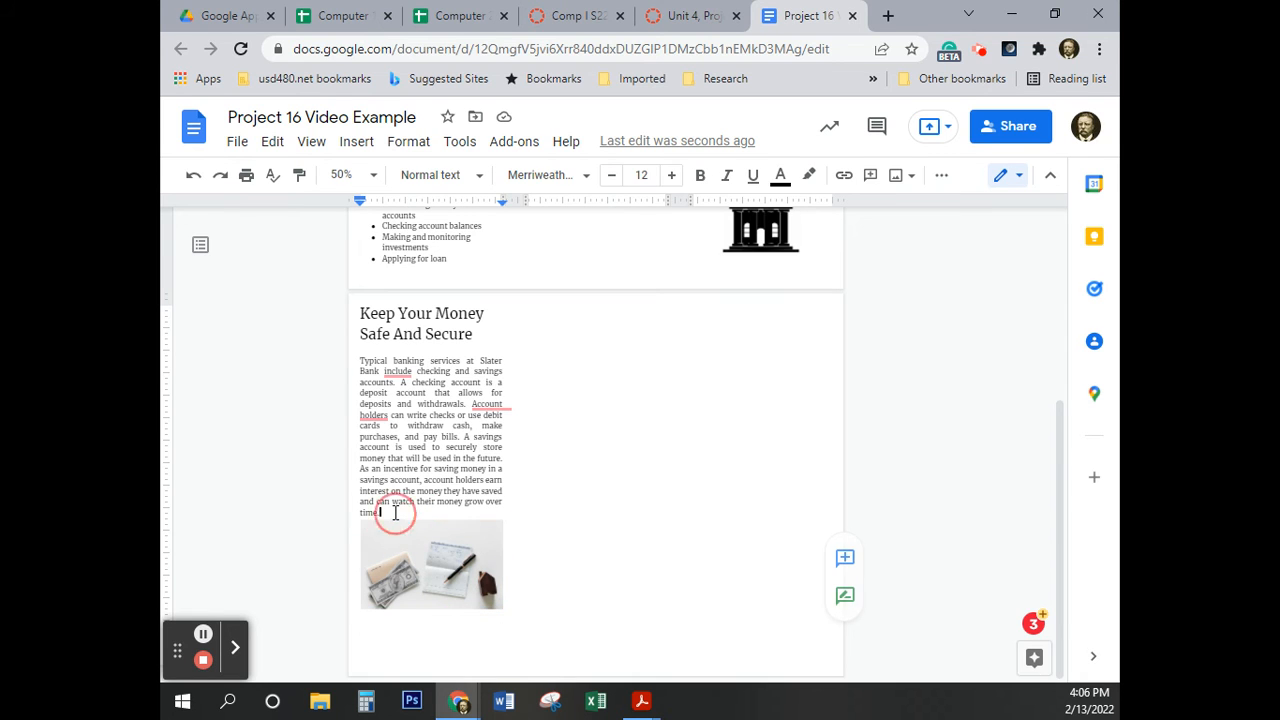
{"action": "key", "text": "Return"}
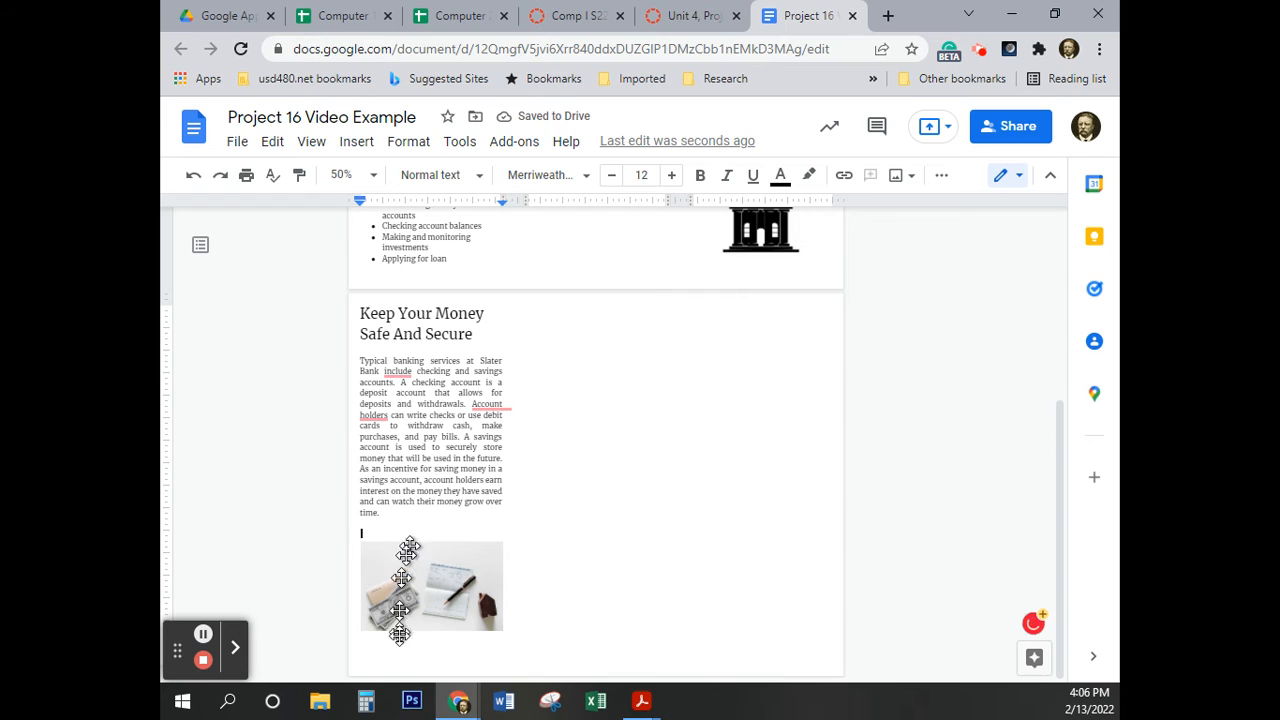
{"action": "left_click", "coordinate": [500, 663]}
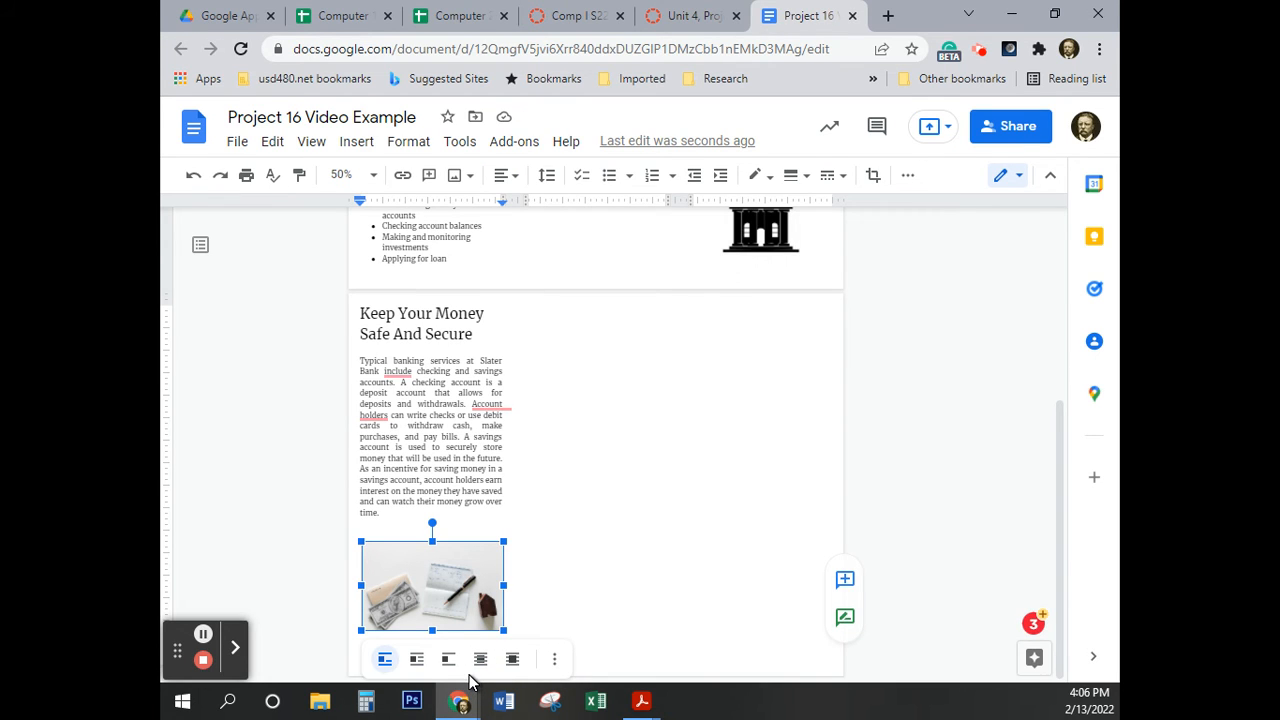
Add line breaks after the checkbook photo to carry the insertion point into the second page's middle column
{"action": "left_click", "coordinate": [566, 571]}
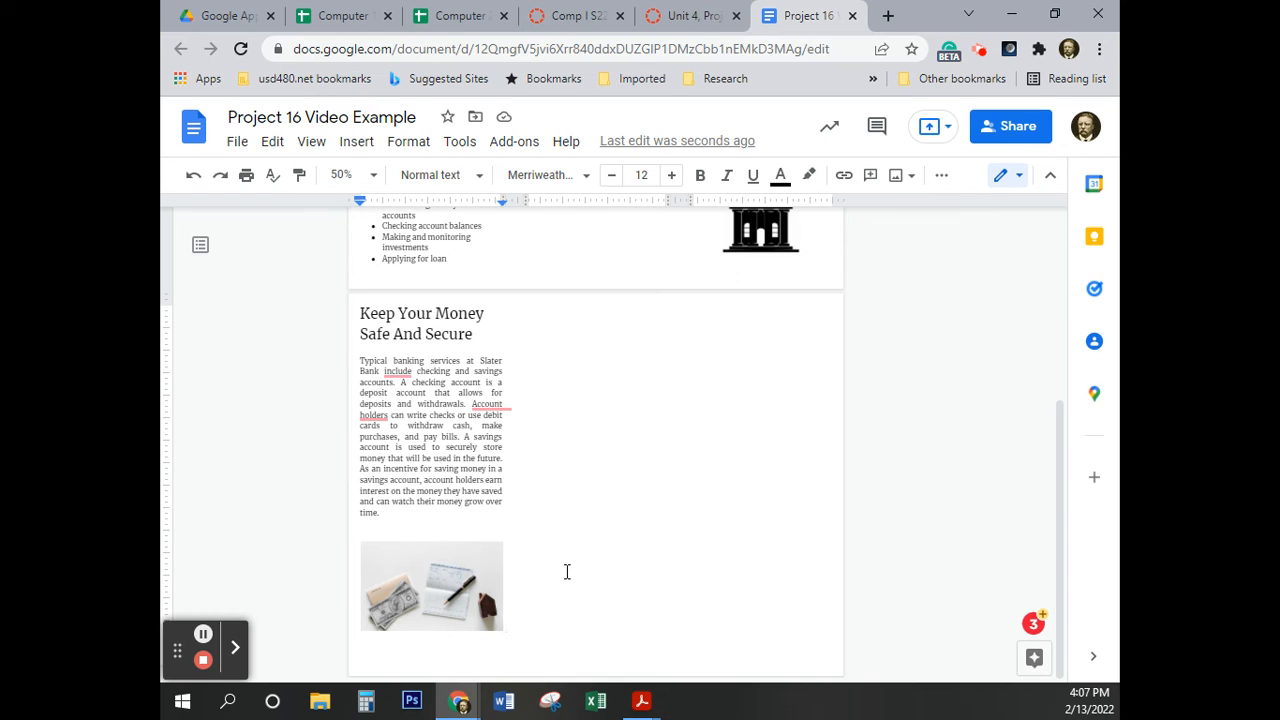
{"action": "key", "text": "Return"}
{"action": "key", "text": "Return"}
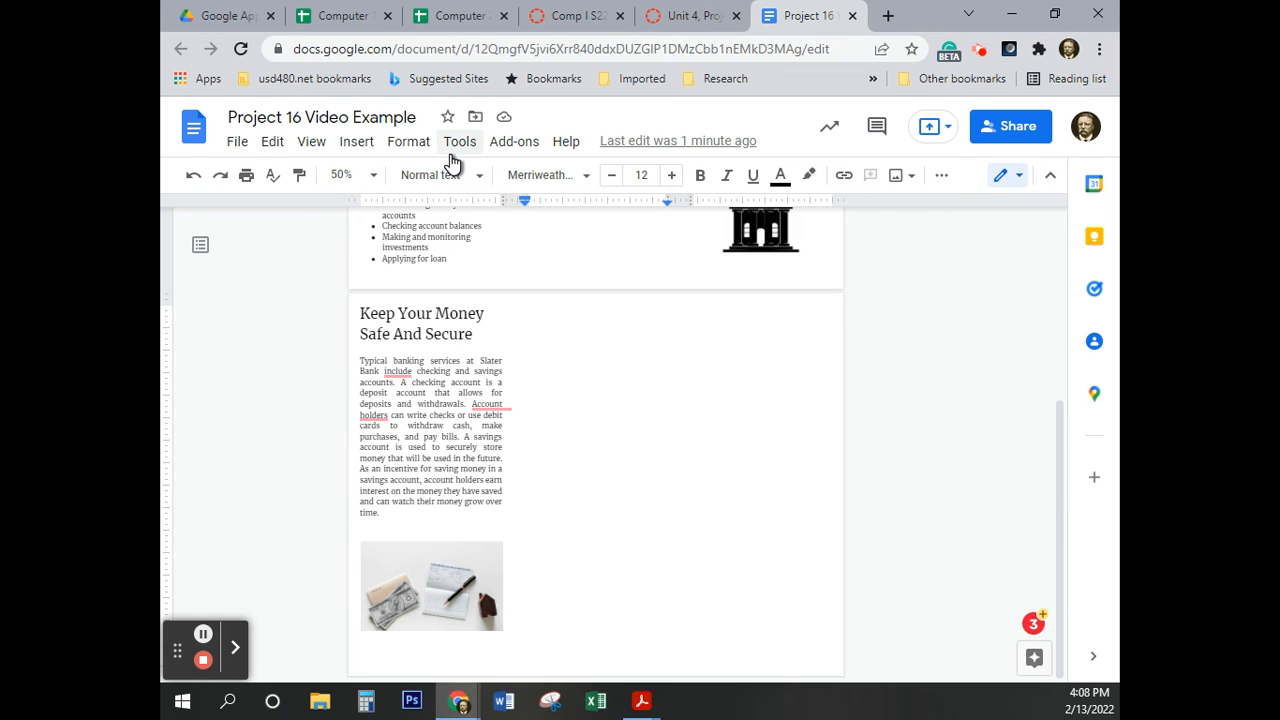
Search the web for an image of a "certificate of deposit" to insert
{"action": "left_click", "coordinate": [356, 143]}
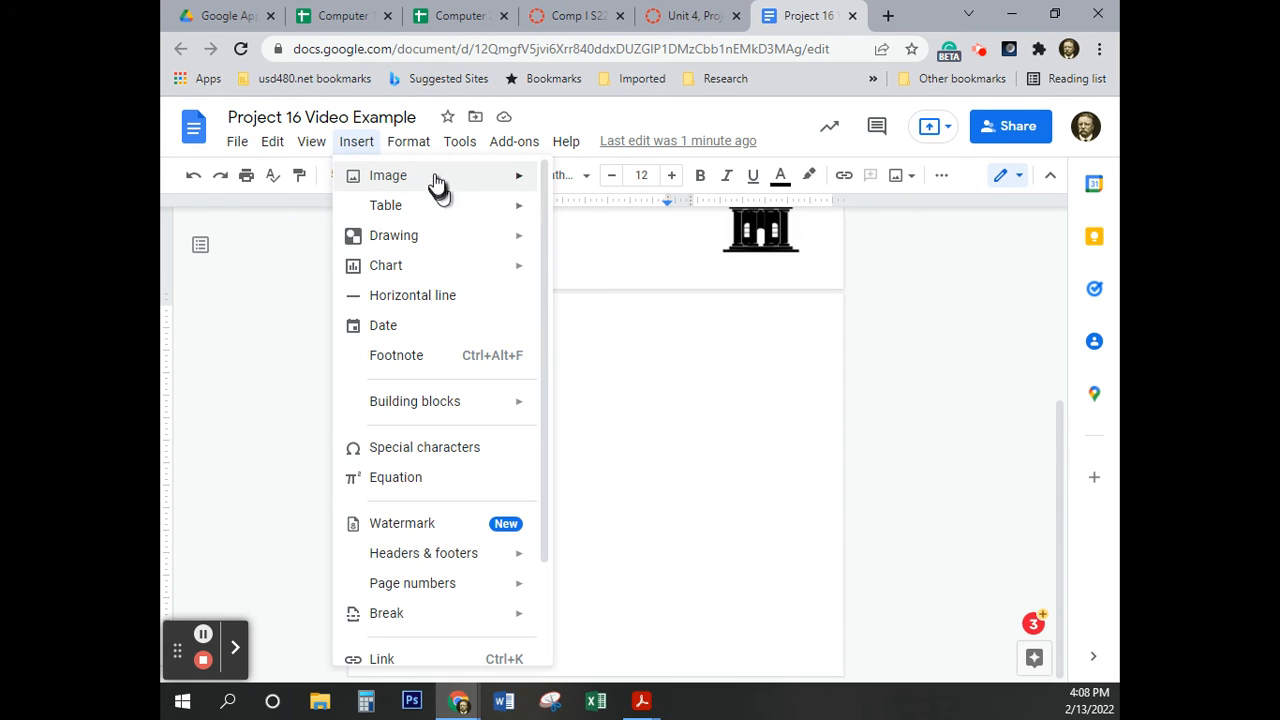
{"action": "mouse_move", "coordinate": [470, 179]}
{"action": "left_click", "coordinate": [655, 220]}
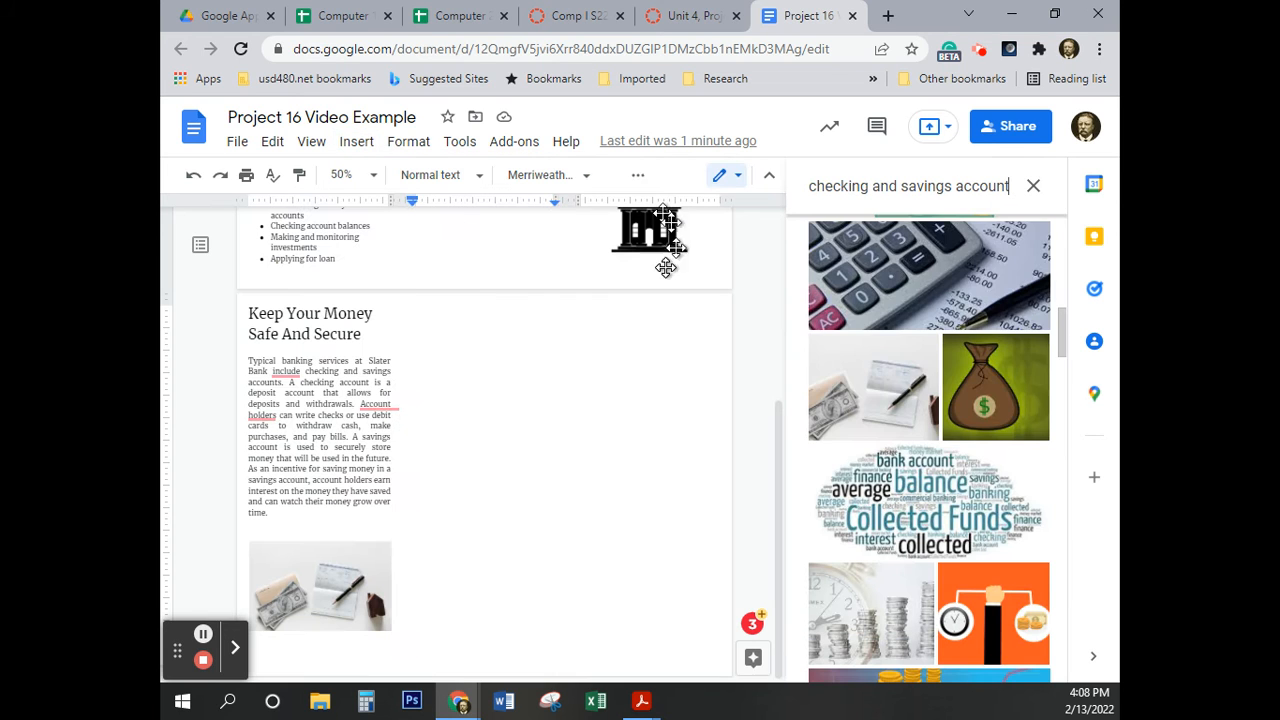
{"action": "left_click", "coordinate": [920, 182]}
{"action": "triple_click", "coordinate": [920, 182]}
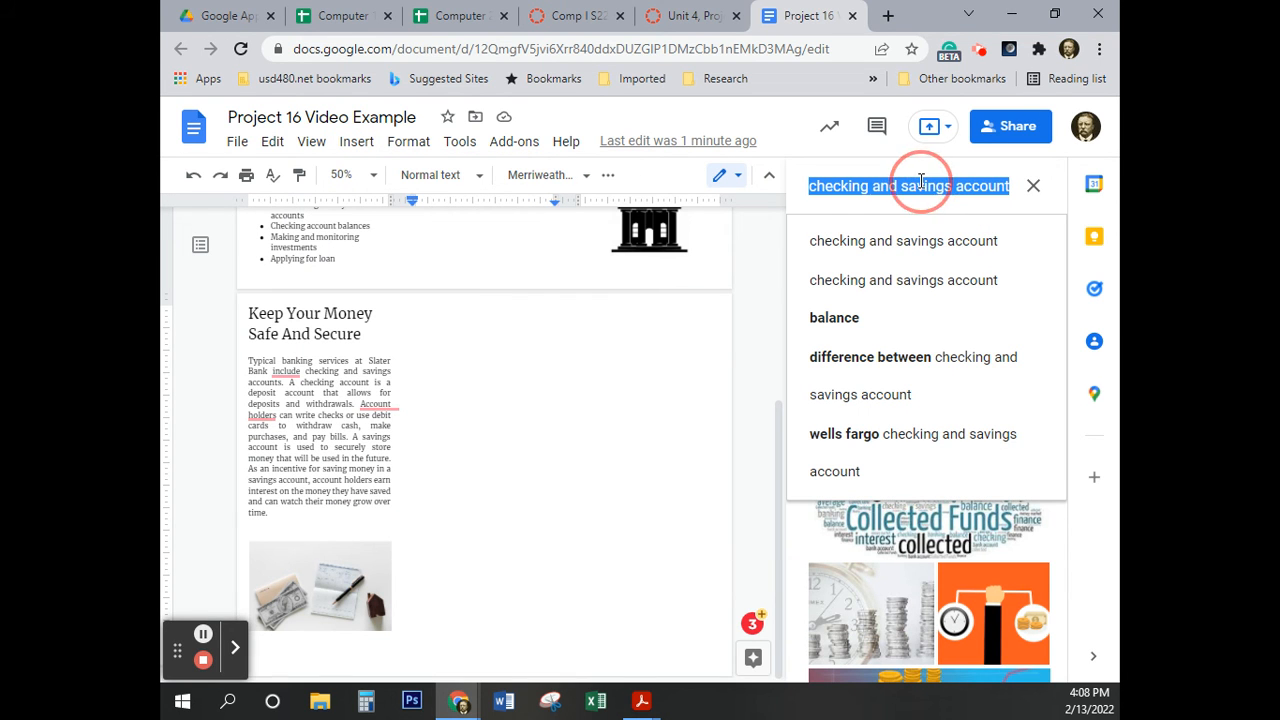
{"action": "type", "text": "certifi"}
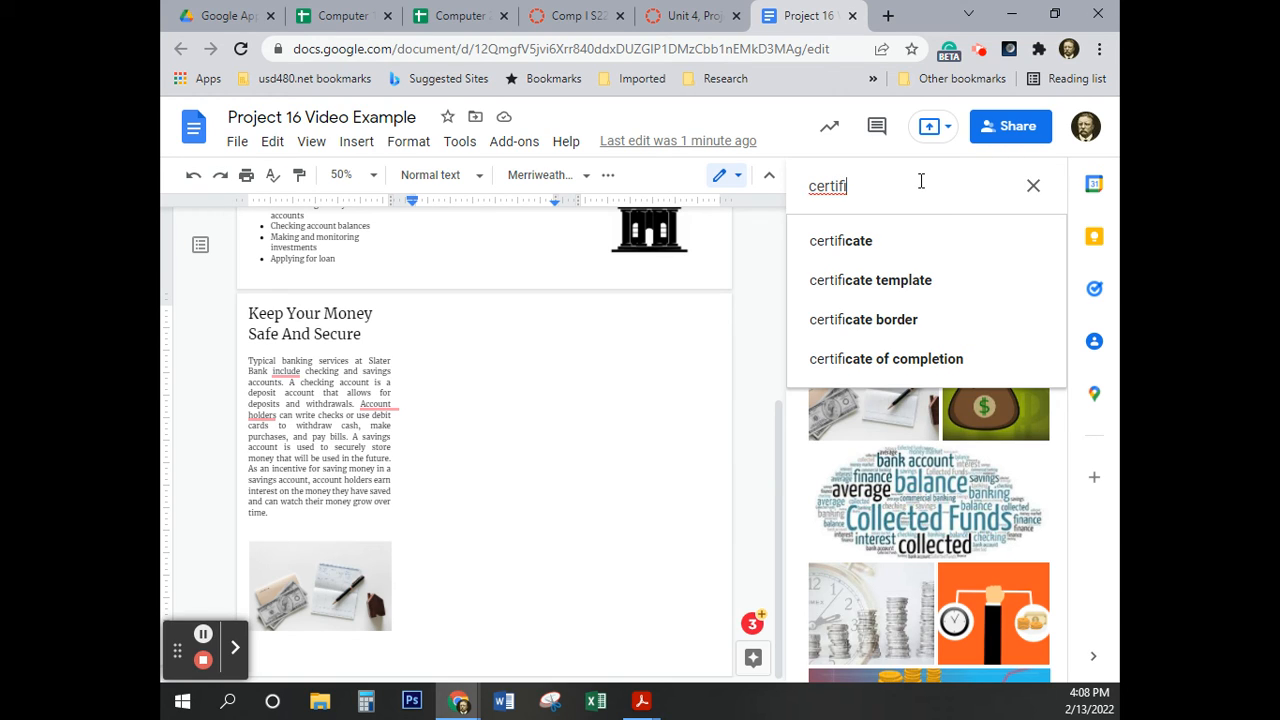
{"action": "type", "text": "cate of dep"}
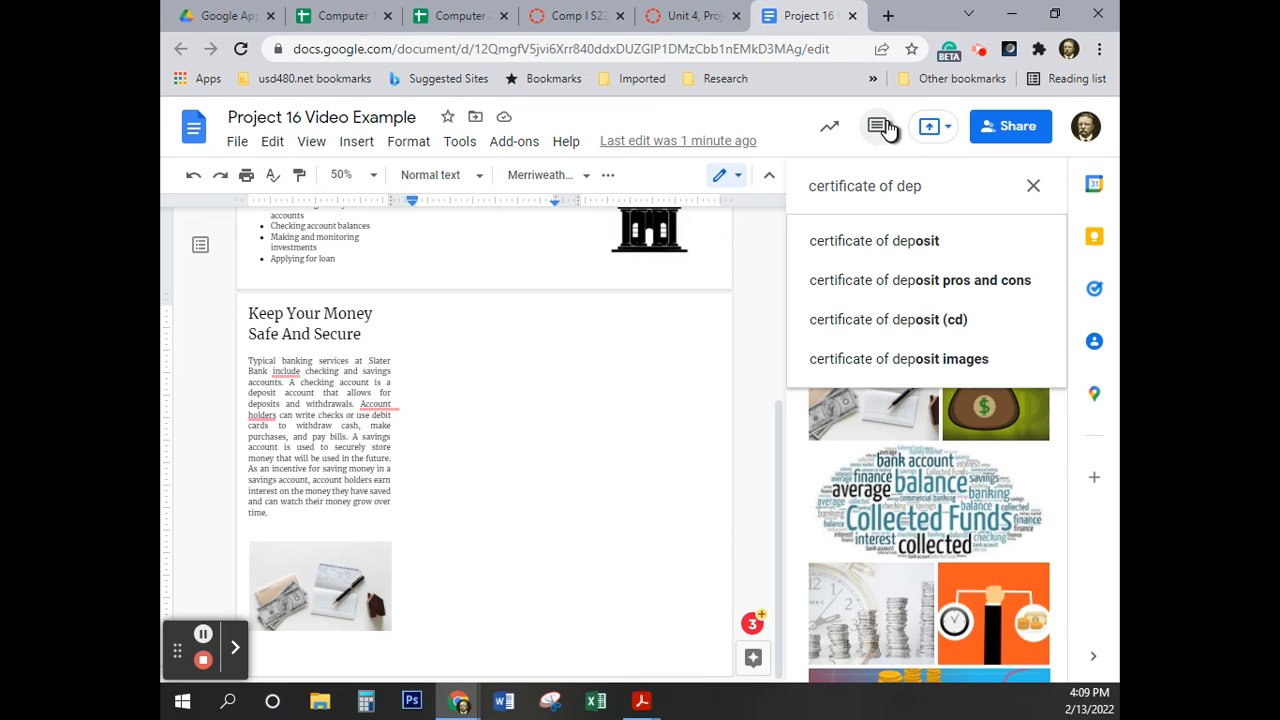
{"action": "left_click", "coordinate": [887, 243]}
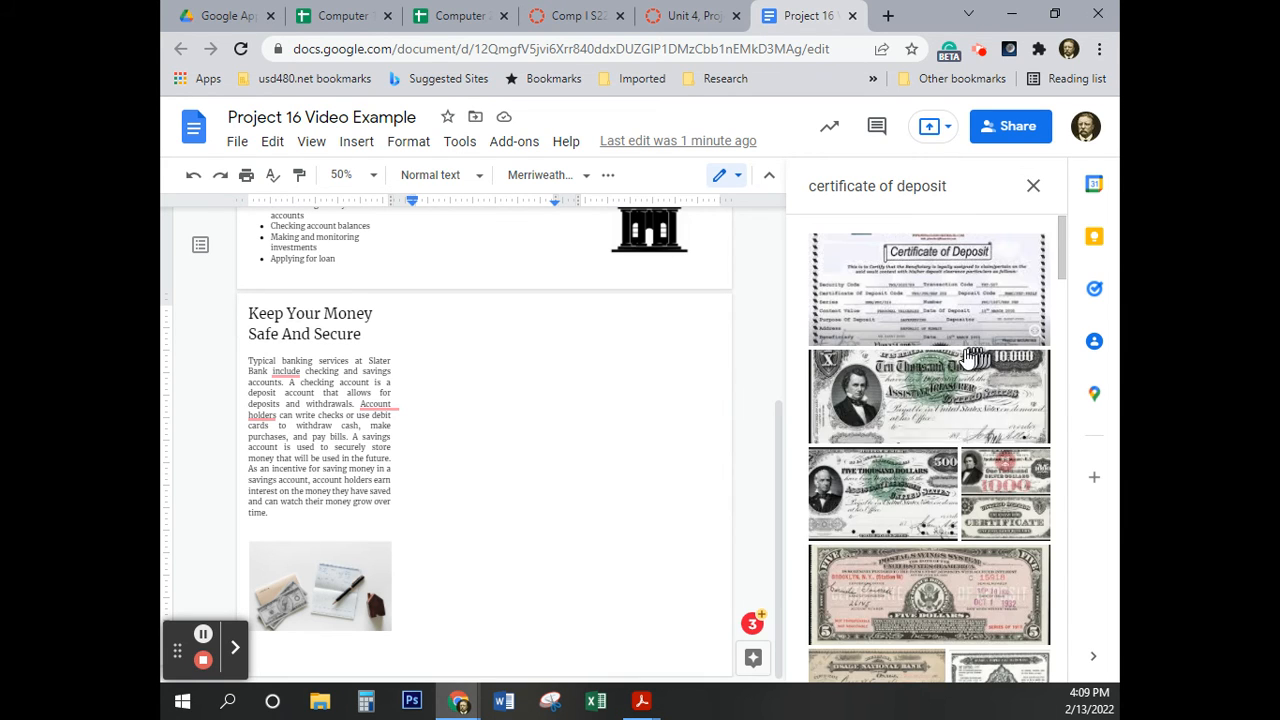
Insert the circled blue certificate image from the results at the top of the second page's middle column
{"action": "scroll", "coordinate": [990, 335], "scroll_direction": "down", "scroll_amount": 5}
{"action": "scroll", "coordinate": [990, 335], "scroll_direction": "down", "scroll_amount": 5}
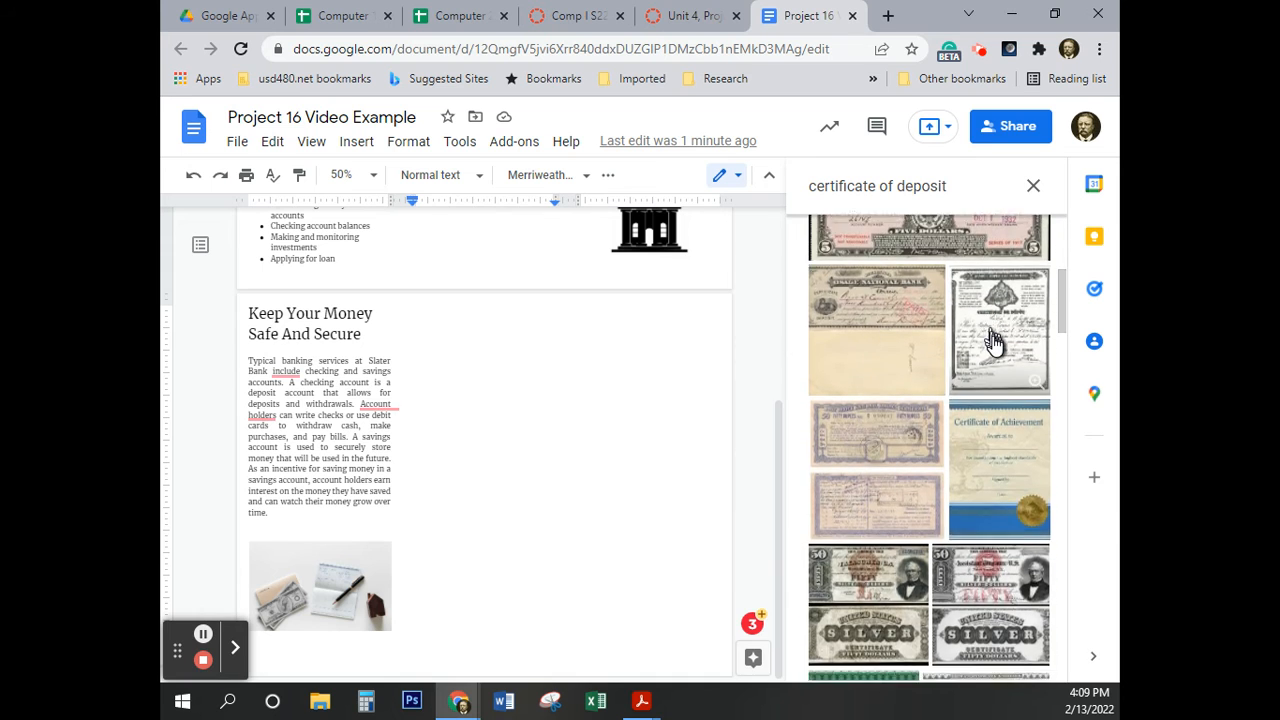
{"action": "scroll", "coordinate": [993, 346], "scroll_direction": "down", "scroll_amount": 5}
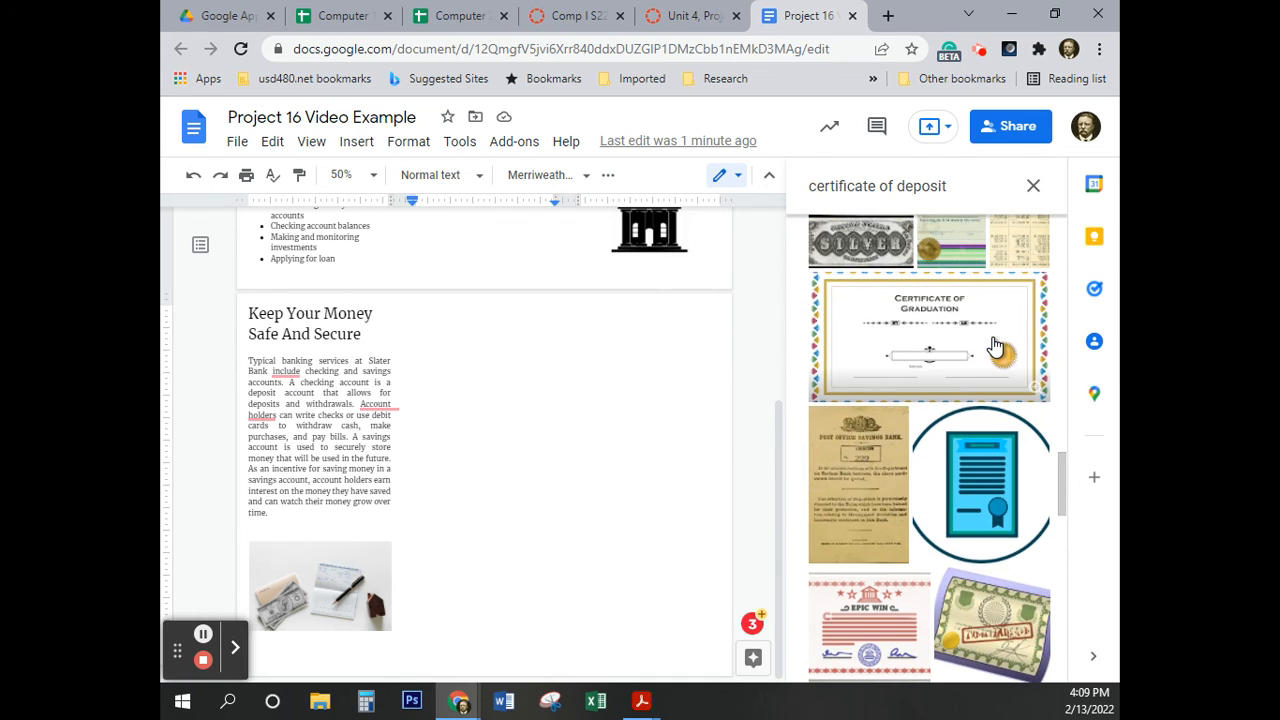
{"action": "scroll", "coordinate": [995, 347], "scroll_direction": "down", "scroll_amount": 2}
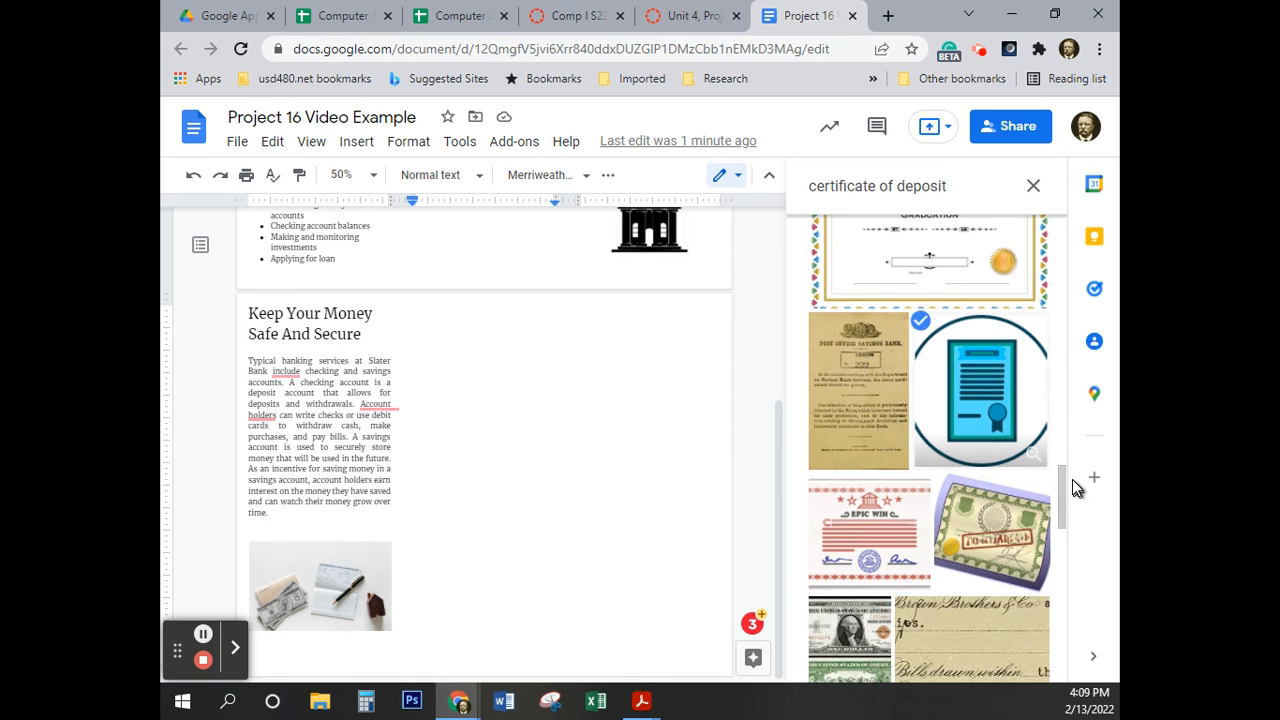
{"action": "left_click", "coordinate": [1018, 660]}
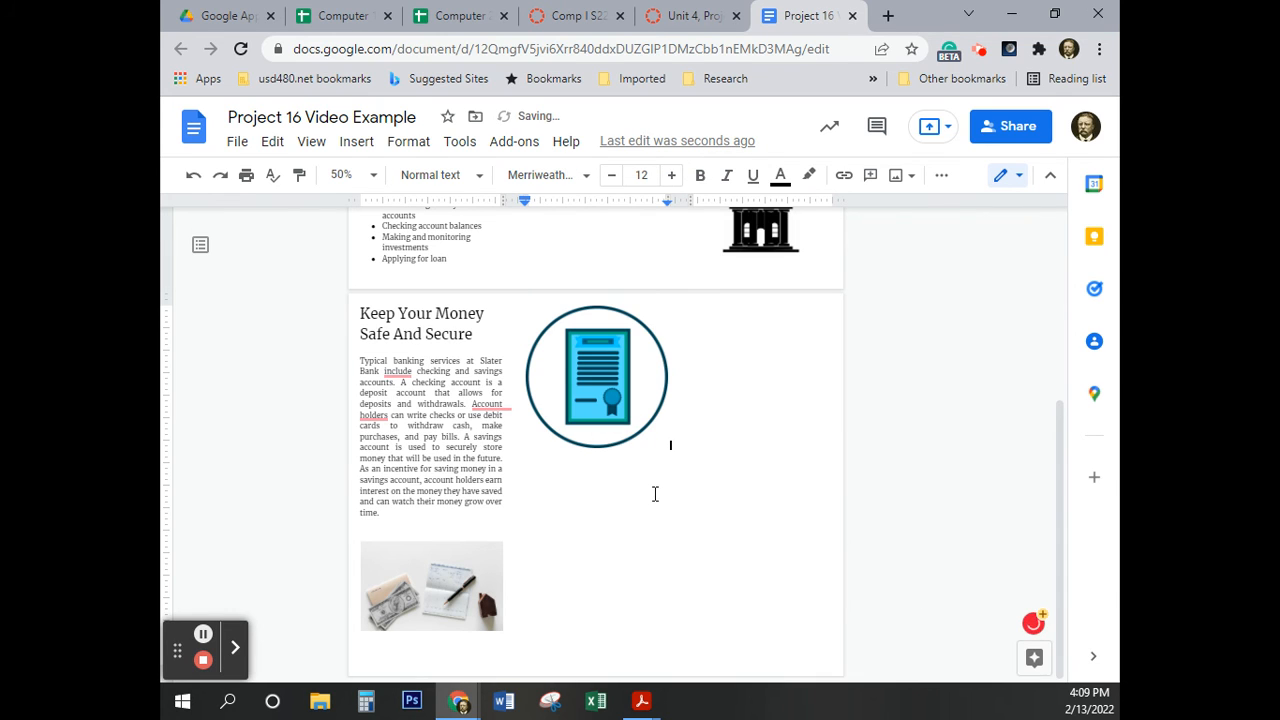
Add the heading "Make your Money Grow" below the certificate image, formatted like the "Keep Your Money Safe And Secure" heading
{"action": "key", "text": "Return"}
{"action": "type", "text": "Make your Money Grow"}
{"action": "left_click", "coordinate": [406, 313]}
{"action": "left_click", "coordinate": [299, 175]}
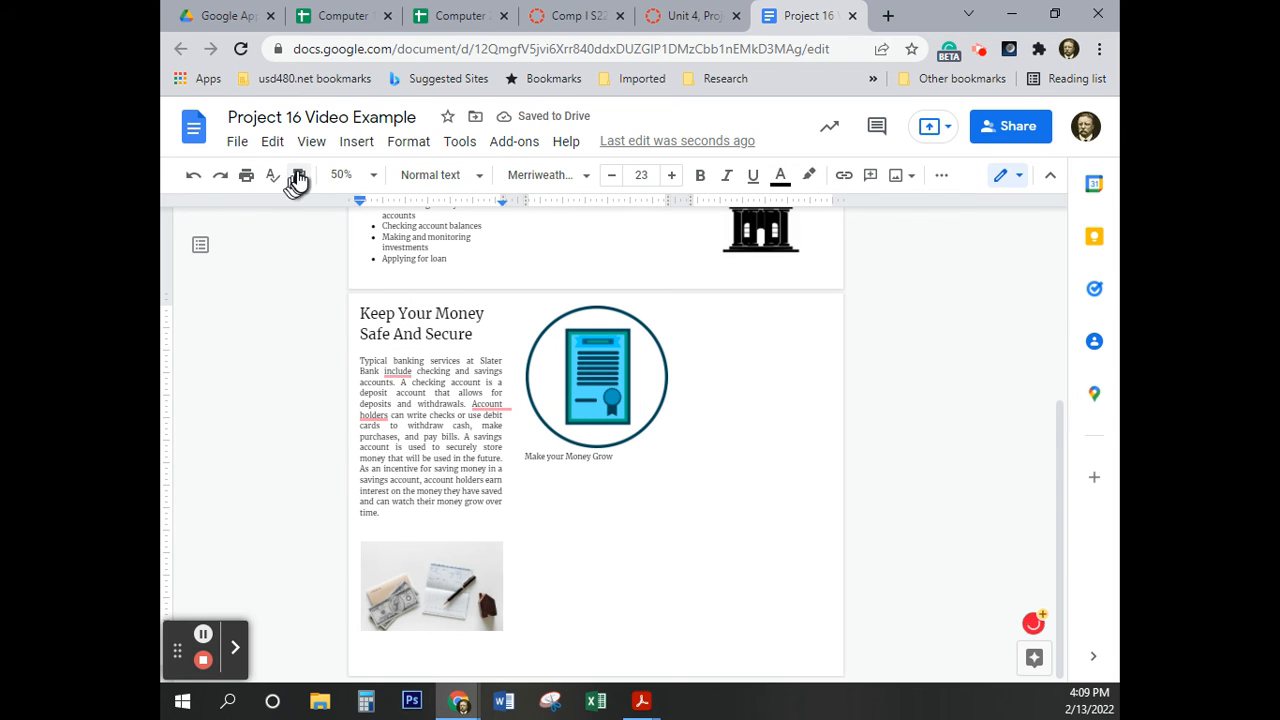
{"action": "left_click_drag", "start_coordinate": [613, 457], "coordinate": [527, 459]}
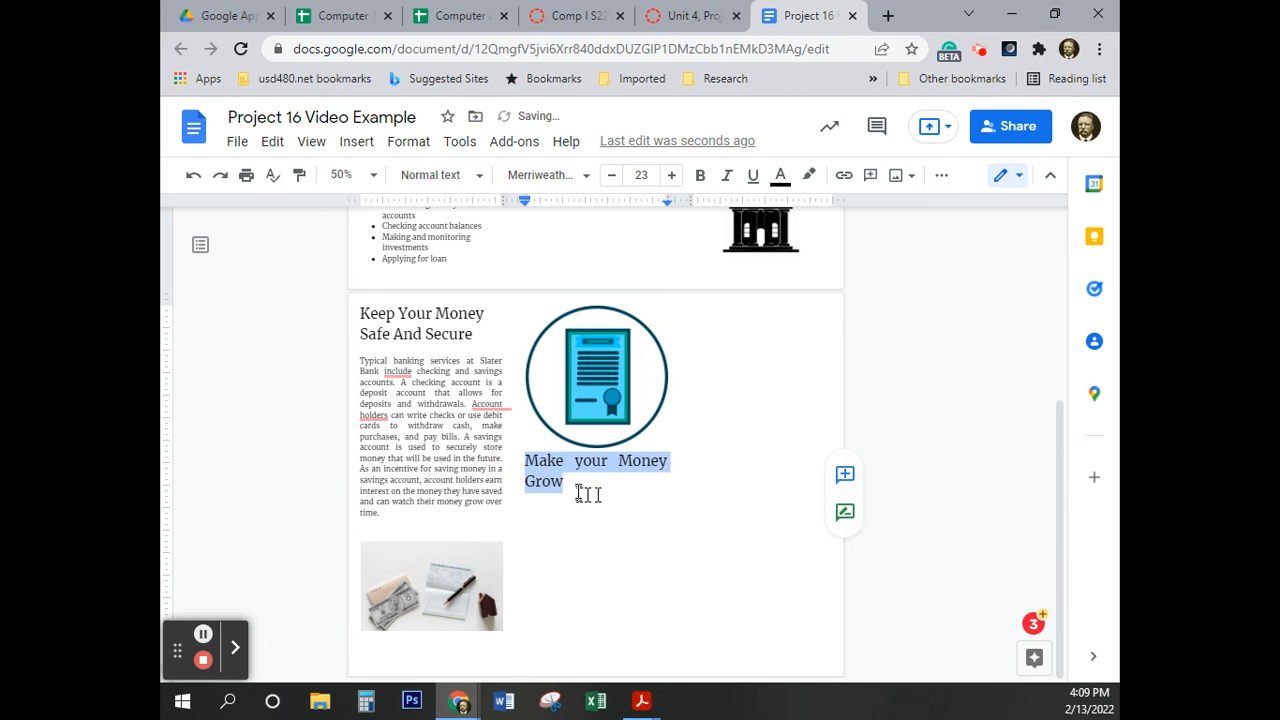
{"action": "left_click", "coordinate": [580, 487]}
Try to copy the certificate of deposit paragraph from the assignment page to below the "Make your Money Grow" heading, leaving a blank line between
{"action": "key", "text": "Return"}
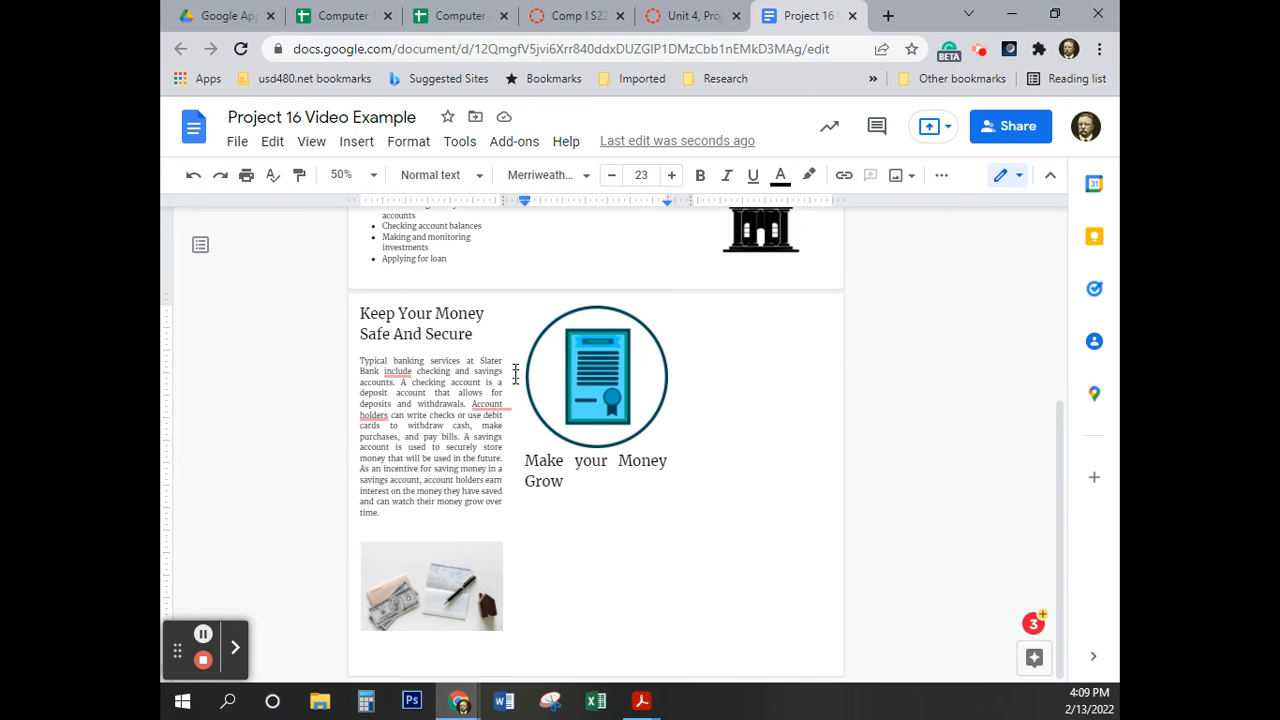
{"action": "key", "text": "Return"}
{"action": "left_click", "coordinate": [690, 16]}
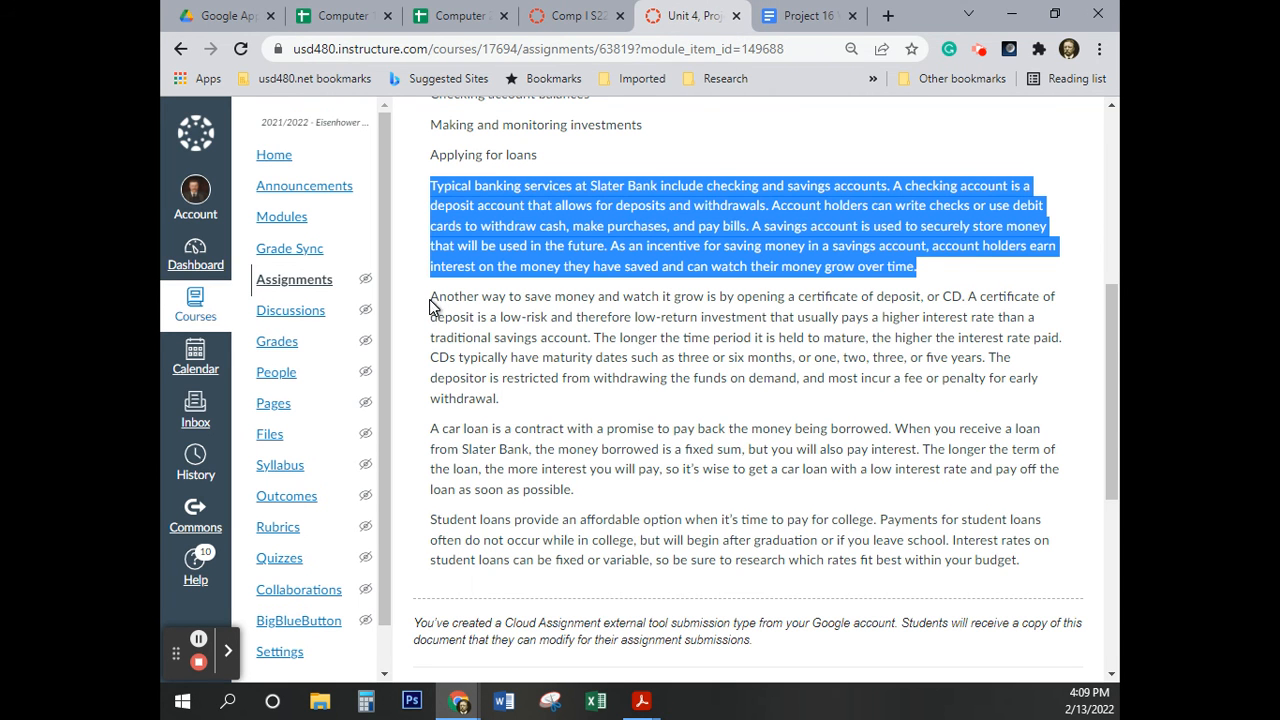
{"action": "left_click_drag", "start_coordinate": [432, 303], "coordinate": [558, 407]}
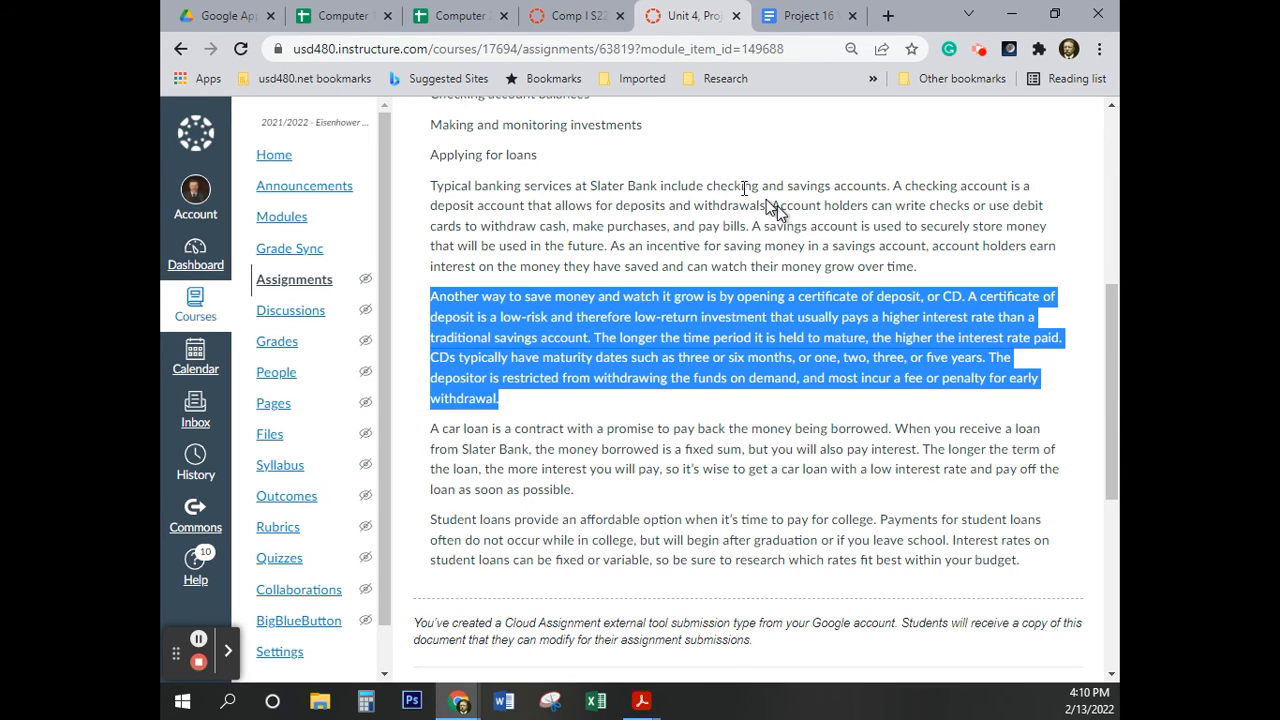
{"action": "left_click", "coordinate": [798, 24]}
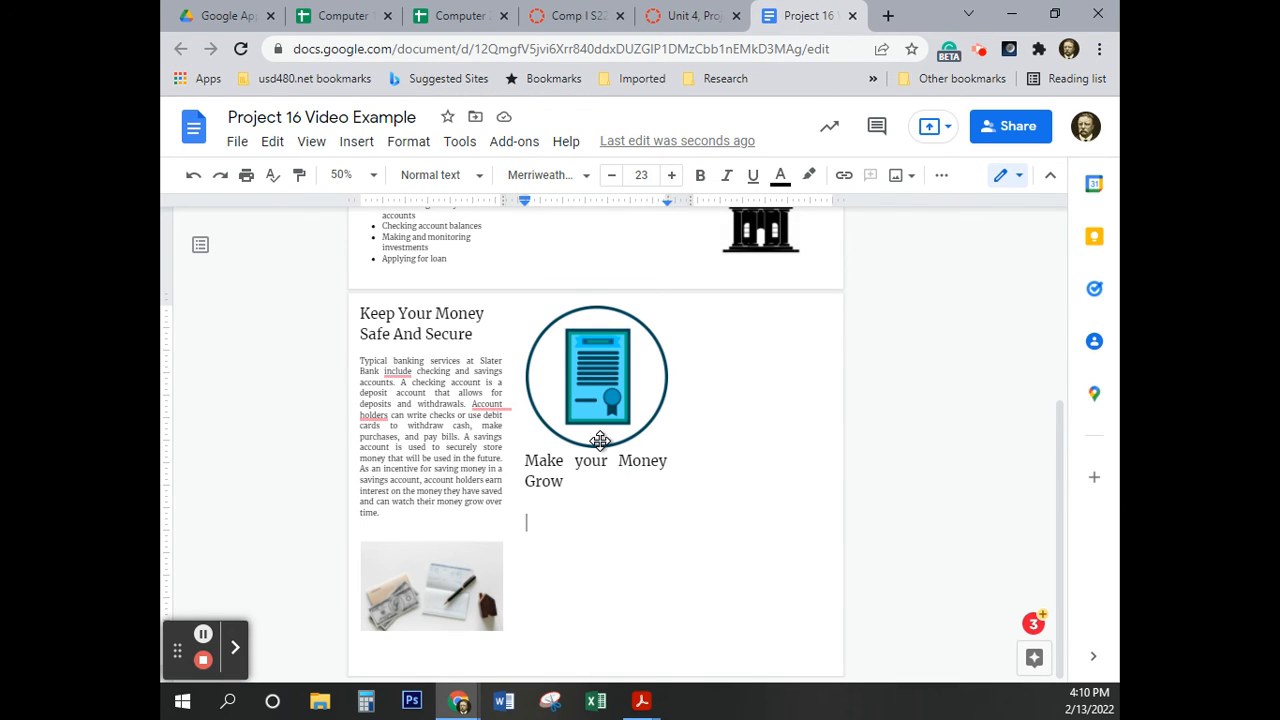
{"action": "type", "text": "Typical banking services at Slater Bank include checking and savings accounts. A checking account is a deposit account that allows for deposits and withdrawals. Account holders can write checks or use debit cards to withdraw cash, make purchases, and pay bills. A savings account is used to securely store money that will be used in the future. As an incentive for saving money in a savings account, account holders earn interest on the money they have saved and can watch their money grow over time."}
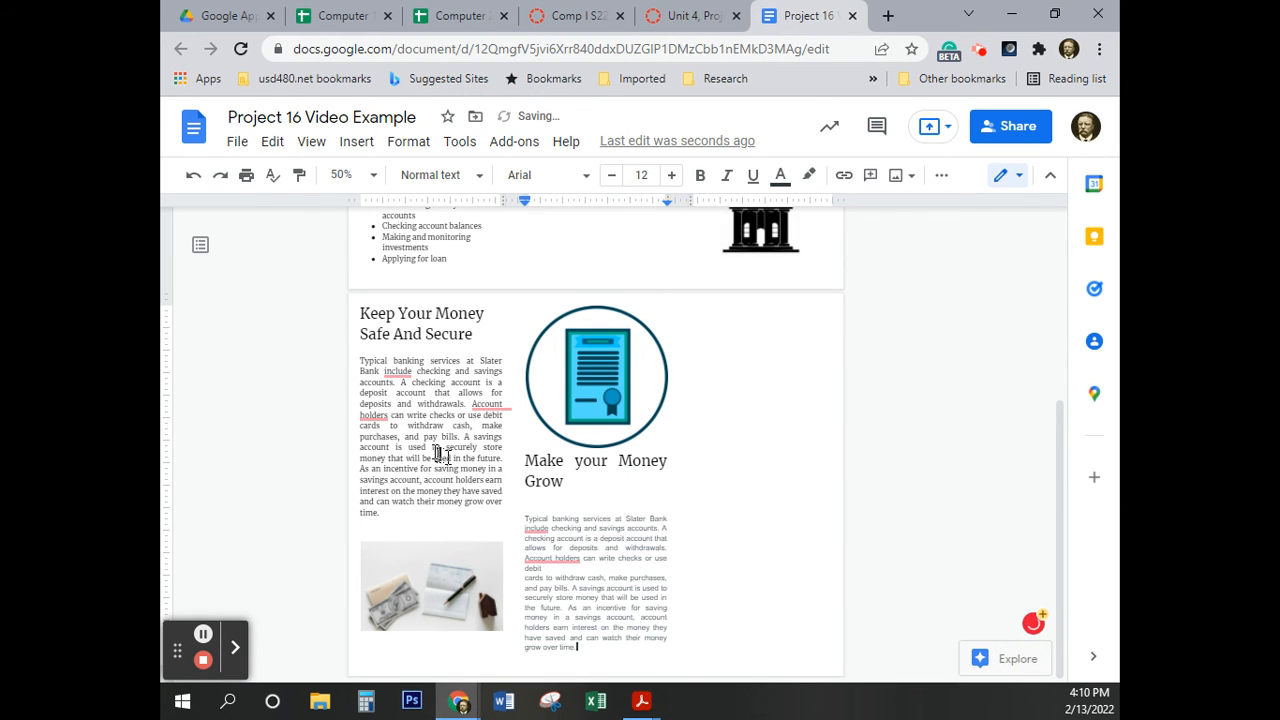
Copy the checking and savings paragraph's formatting onto the pasted middle-column paragraph and remove the blank line above it
{"action": "left_click", "coordinate": [430, 436]}
{"action": "left_click", "coordinate": [299, 175]}
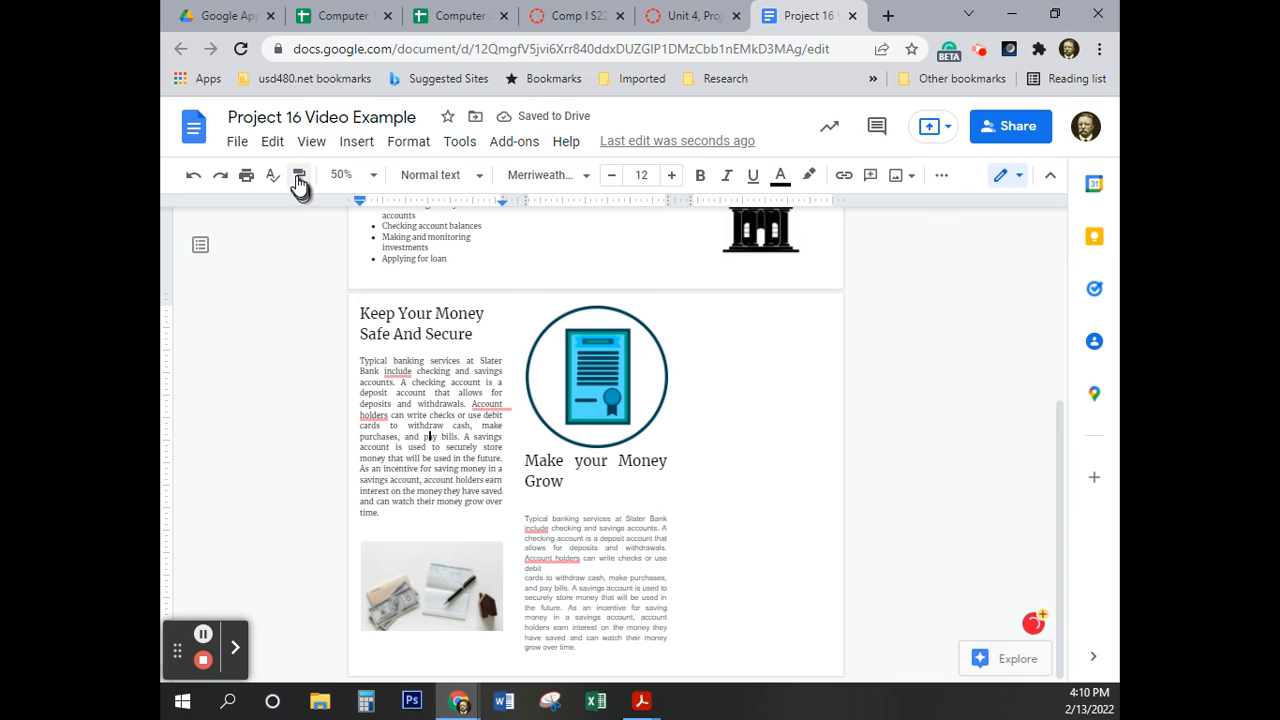
{"action": "left_click_drag", "start_coordinate": [578, 646], "coordinate": [522, 516]}
{"action": "left_click", "coordinate": [626, 592]}
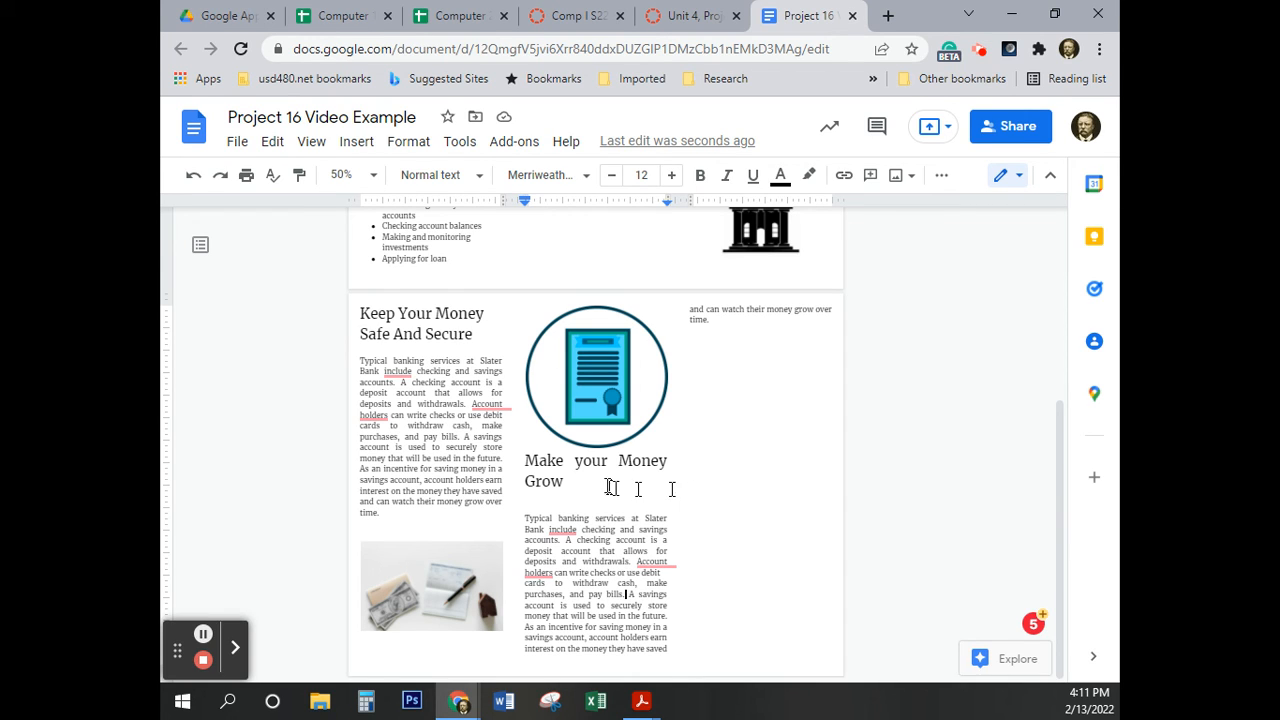
{"action": "left_click", "coordinate": [539, 501]}
{"action": "key", "text": "BackSpace"}
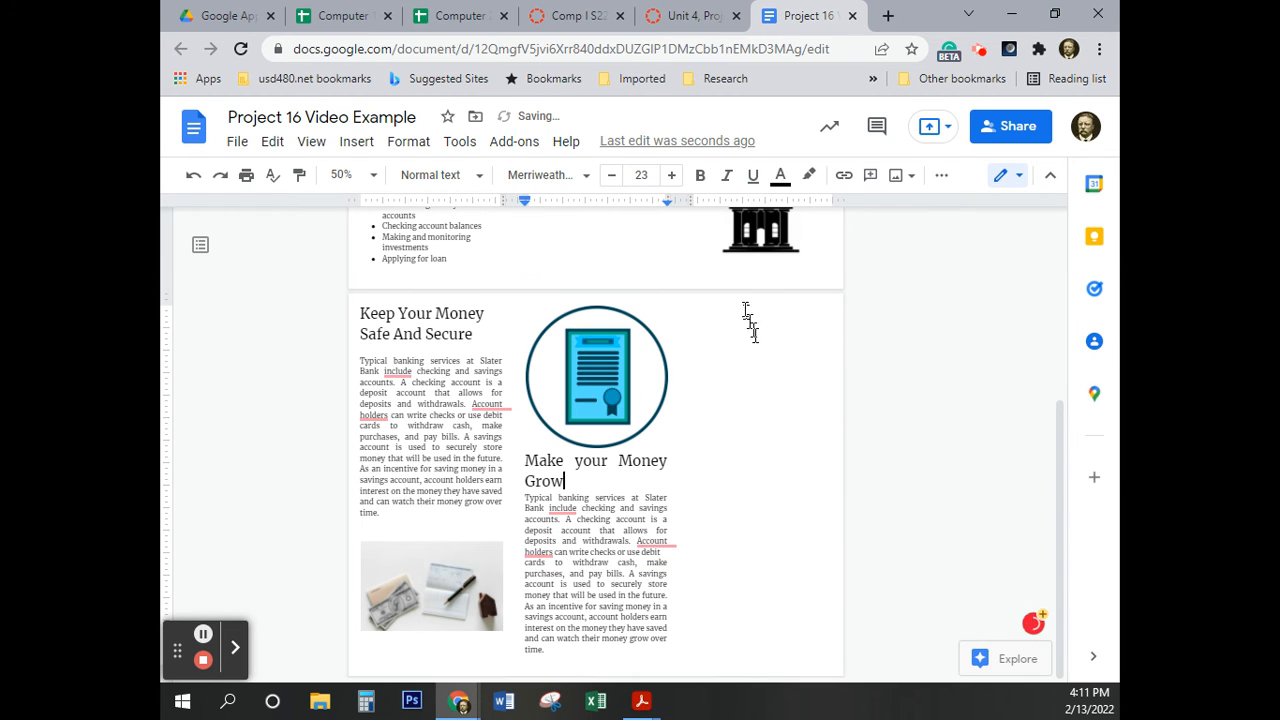
Shrink the circled certificate image slightly and centre it at the top of the second page's middle column
{"action": "left_click", "coordinate": [652, 383]}
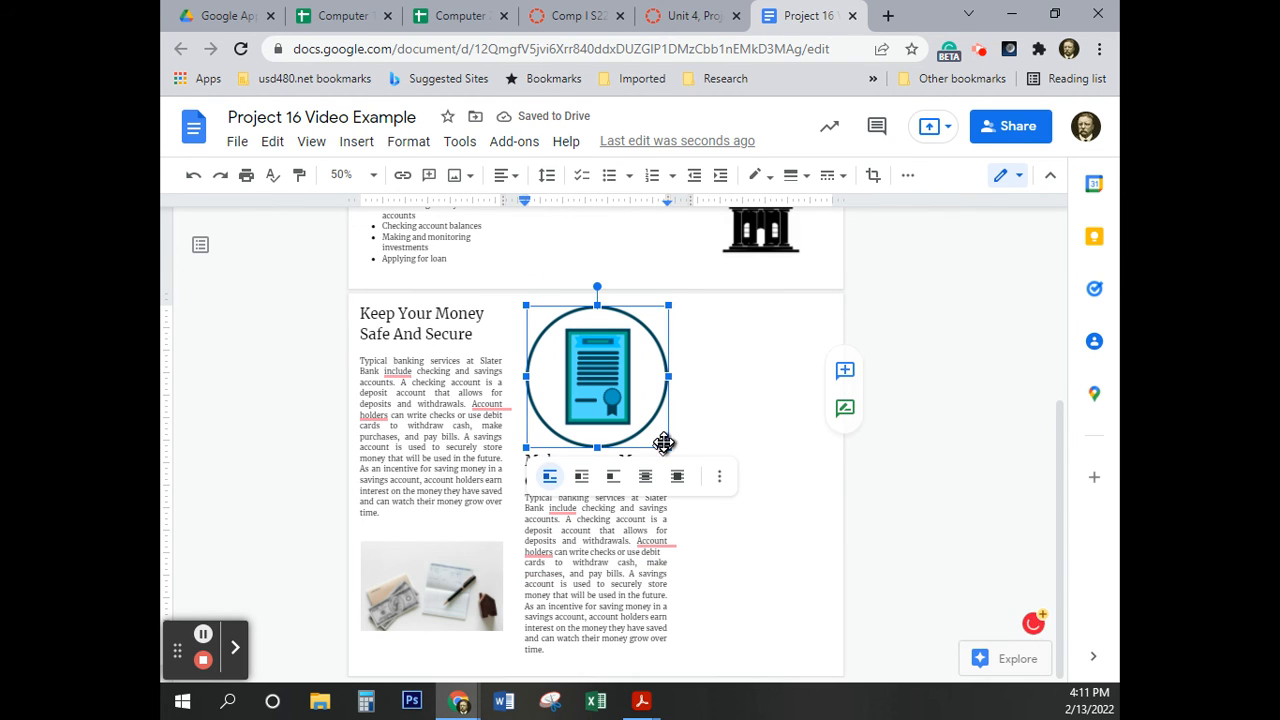
{"action": "left_click", "coordinate": [668, 447]}
{"action": "left_click_drag", "start_coordinate": [668, 447], "coordinate": [640, 418]}
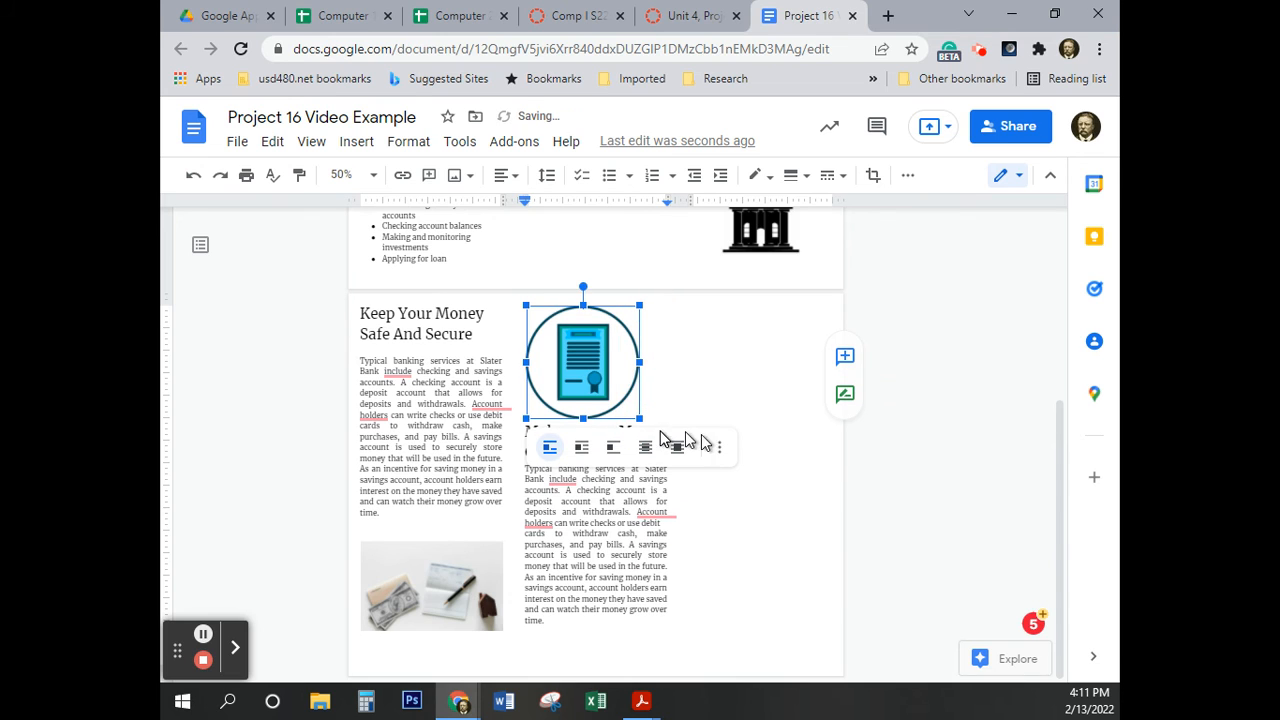
{"action": "left_click", "coordinate": [497, 178]}
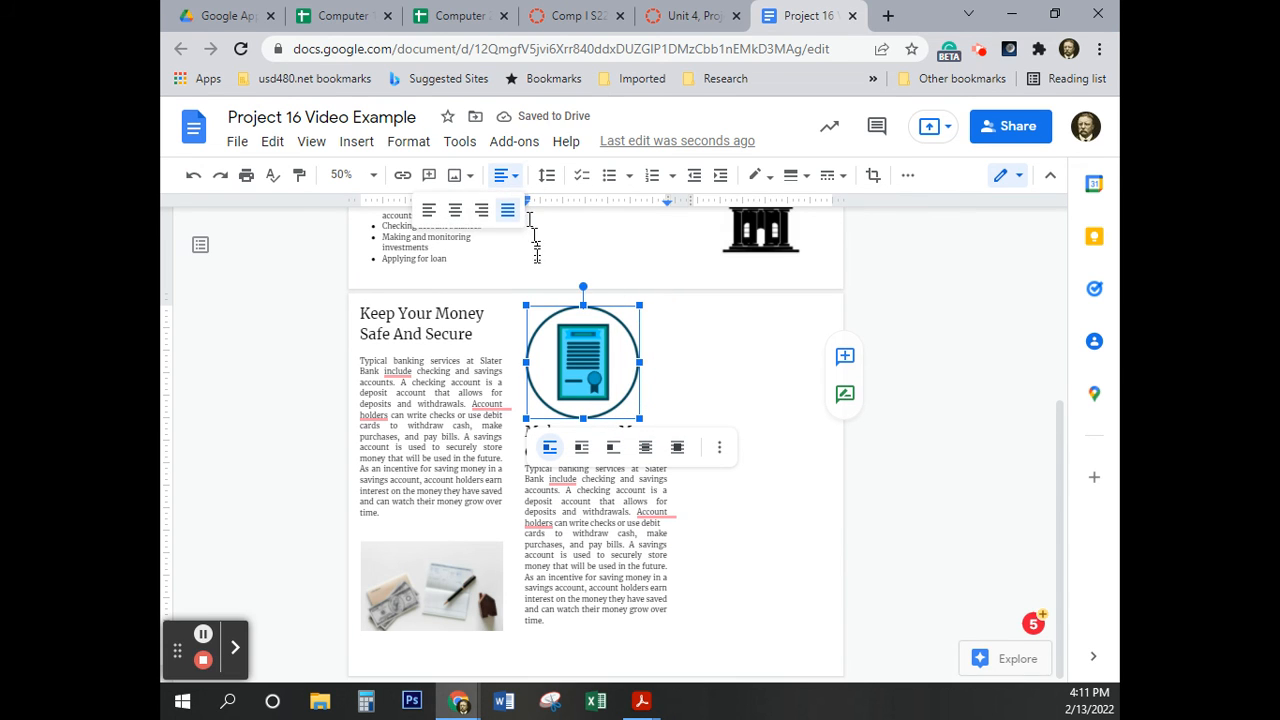
{"action": "left_click", "coordinate": [464, 213]}
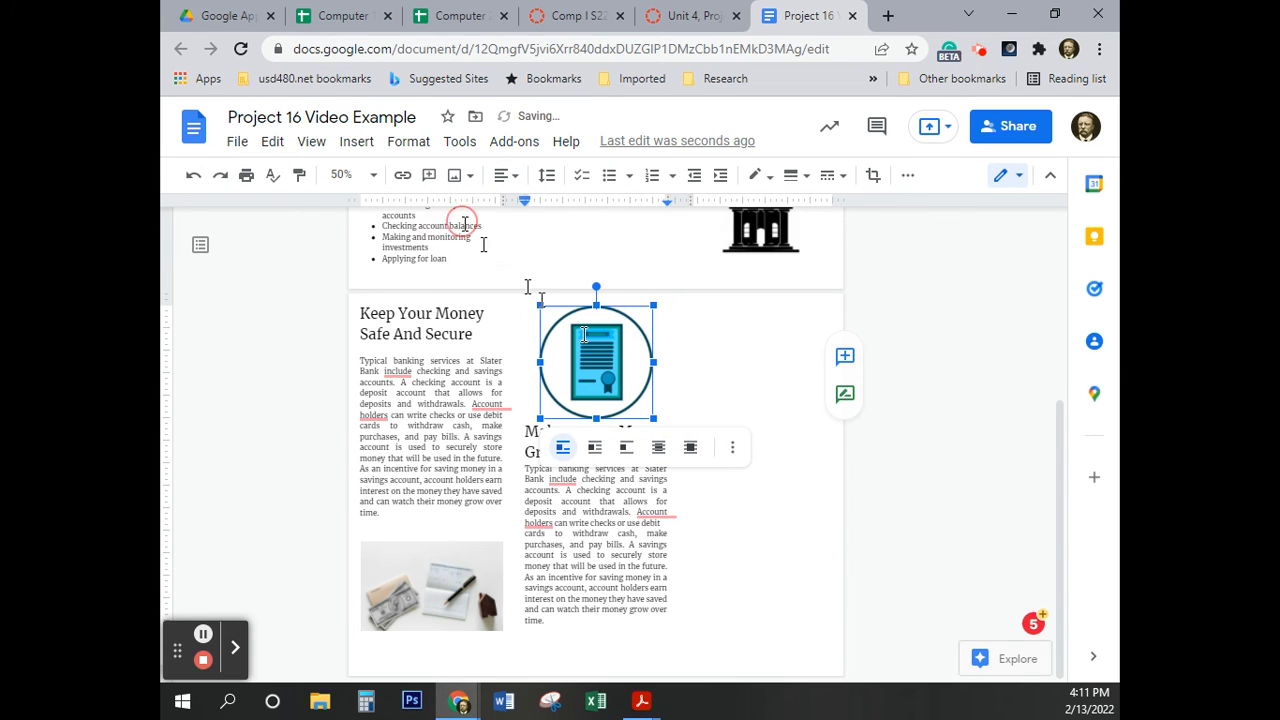
Add a blank line between the "Make your Money Grow" heading and the paragraph below it
{"action": "left_click", "coordinate": [527, 470]}
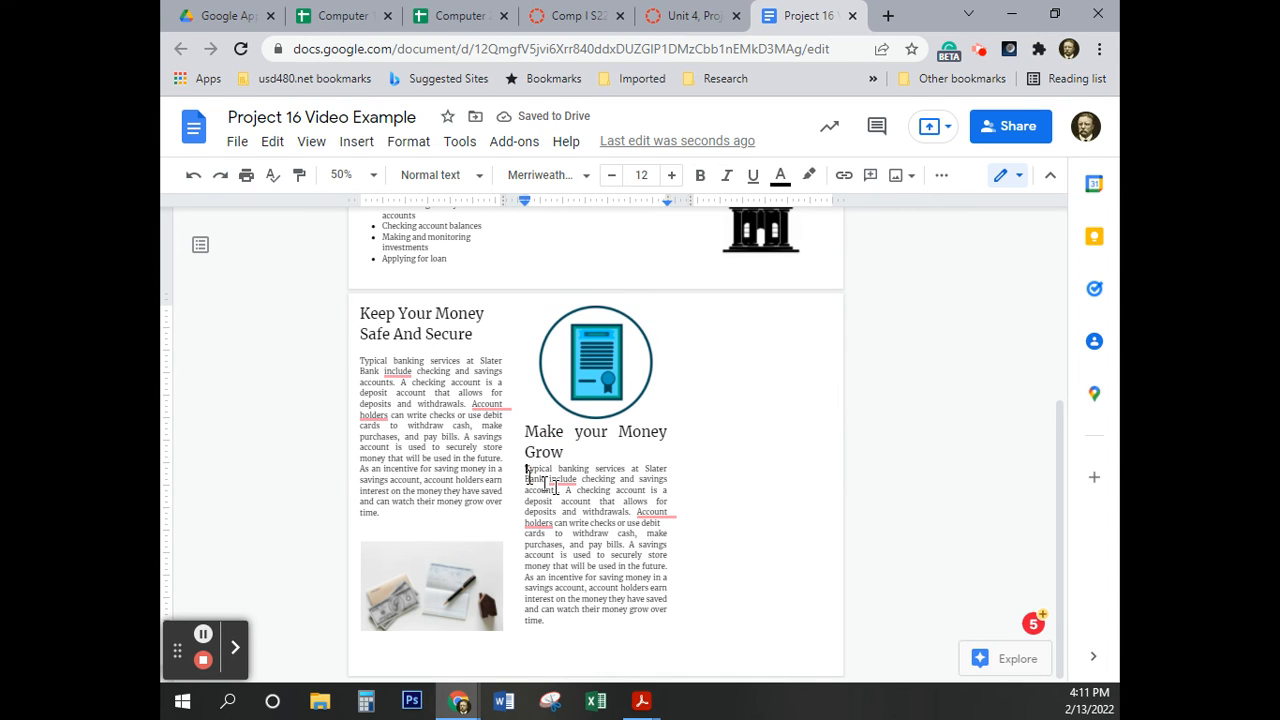
{"action": "key", "text": "Return"}
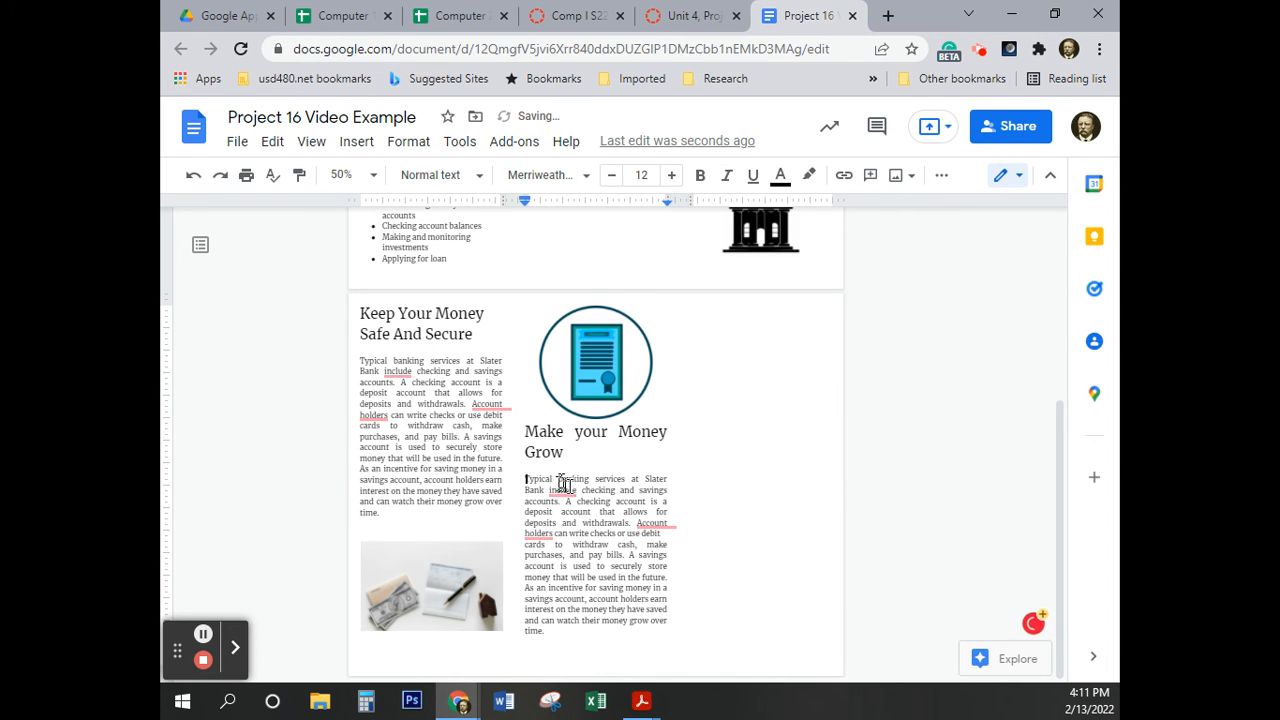
{"action": "left_click", "coordinate": [619, 522]}
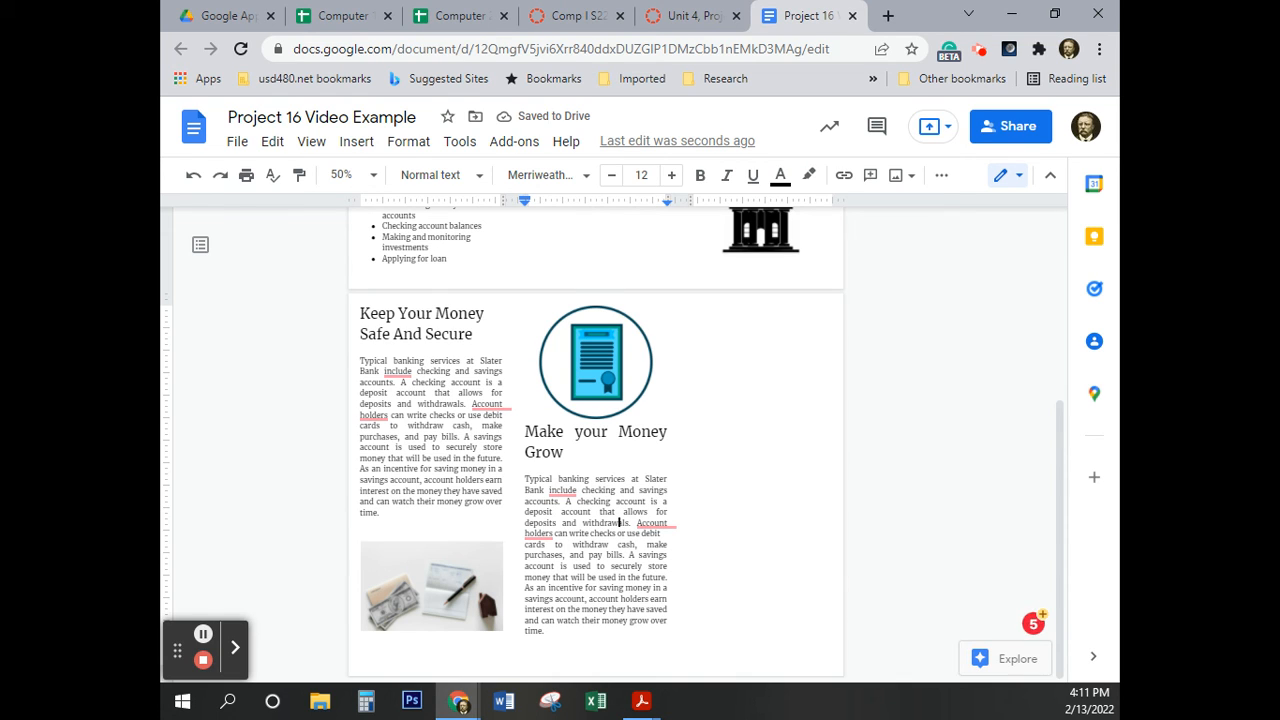
Move on to the second page's third column and enter the heading text "Car Loan" at its top
{"action": "left_click", "coordinate": [832, 379]}
{"action": "left_click", "coordinate": [551, 645]}
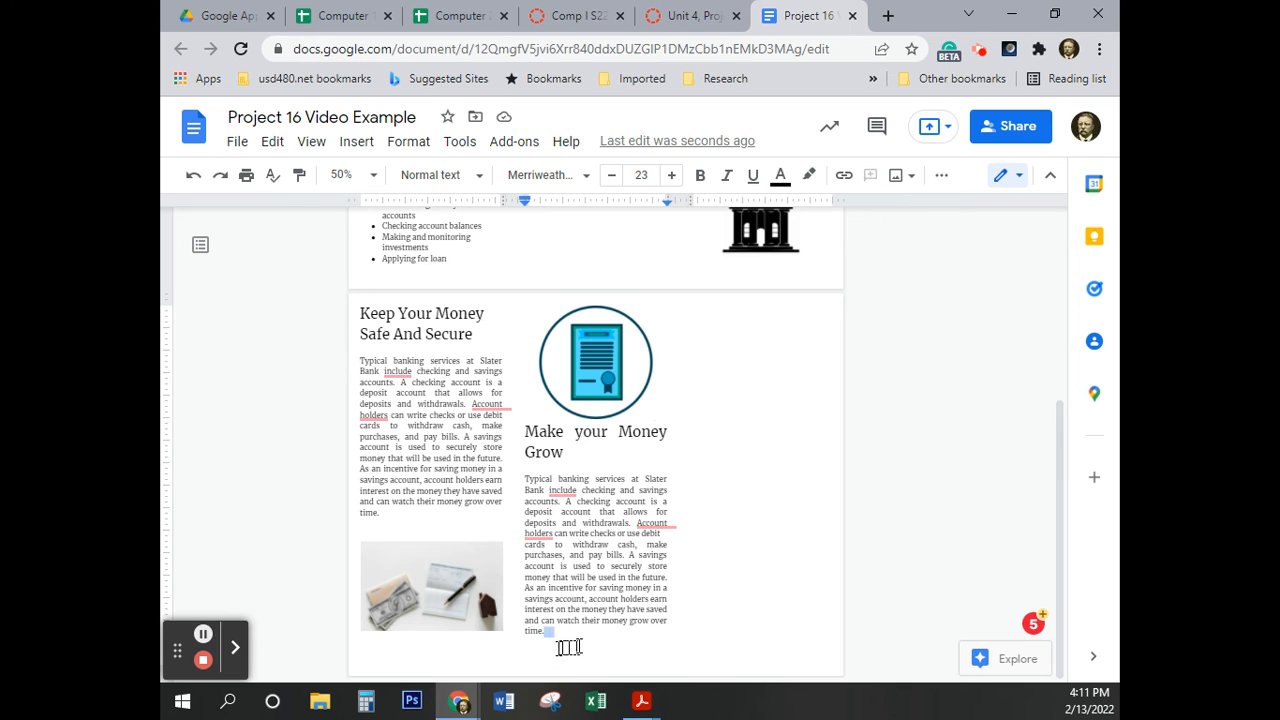
{"action": "key", "text": "Return"}
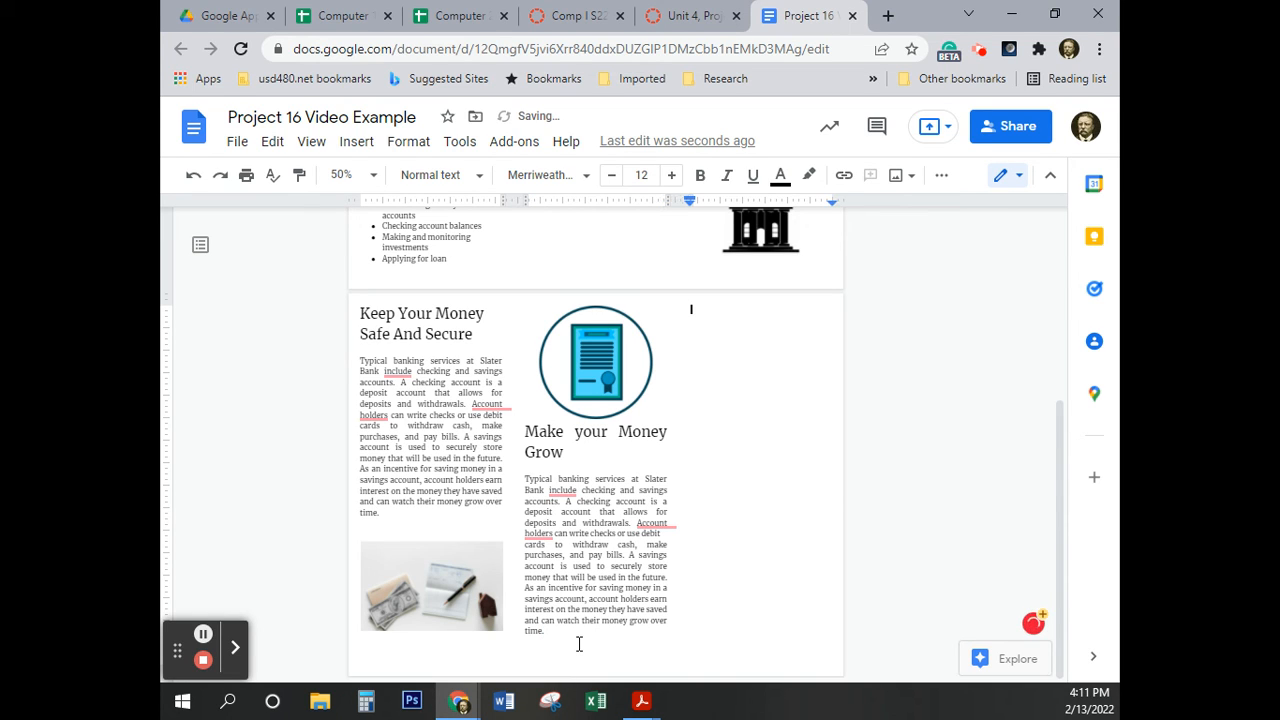
{"action": "type", "text": "Car Loan"}
Try to copy the "Keep Your Money Safe And Secure" heading's formatting onto "Car Loan", and undo the formatting change
{"action": "left_click", "coordinate": [422, 334]}
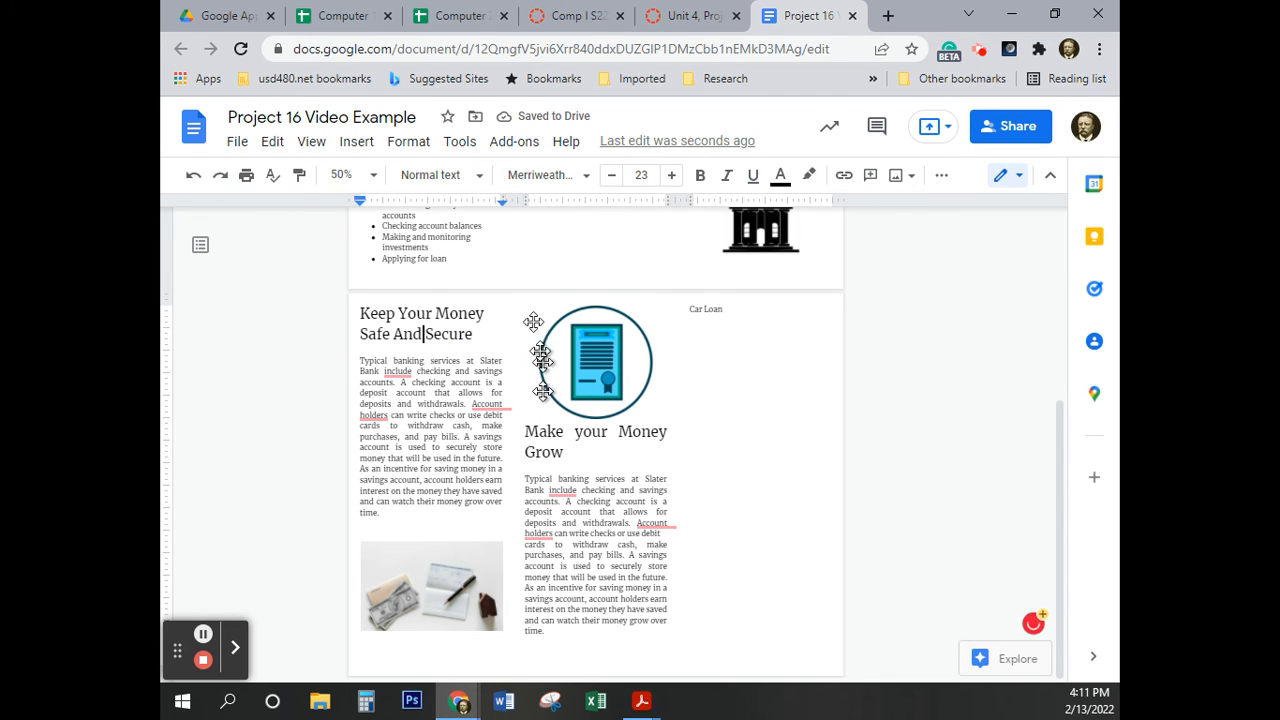
{"action": "left_click", "coordinate": [298, 175]}
{"action": "left_click_drag", "start_coordinate": [727, 311], "coordinate": [680, 311]}
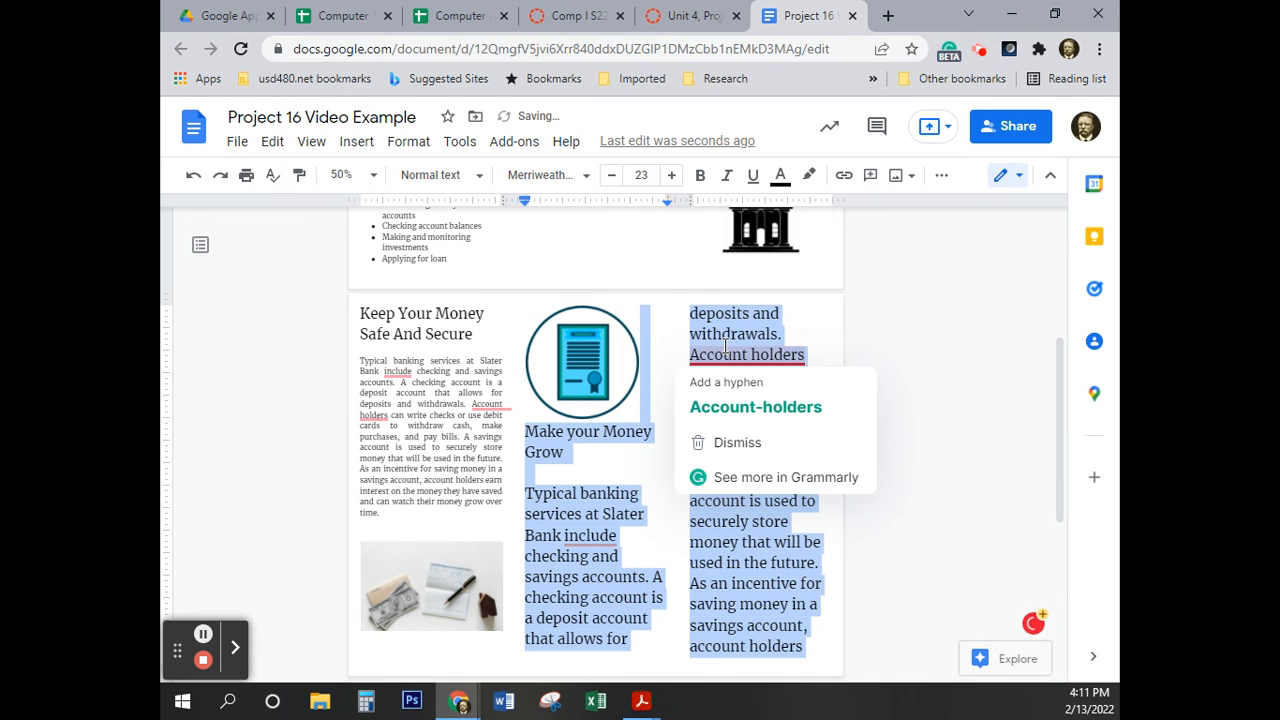
{"action": "key", "text": "ctrl+z"}
{"action": "left_click", "coordinate": [742, 352]}
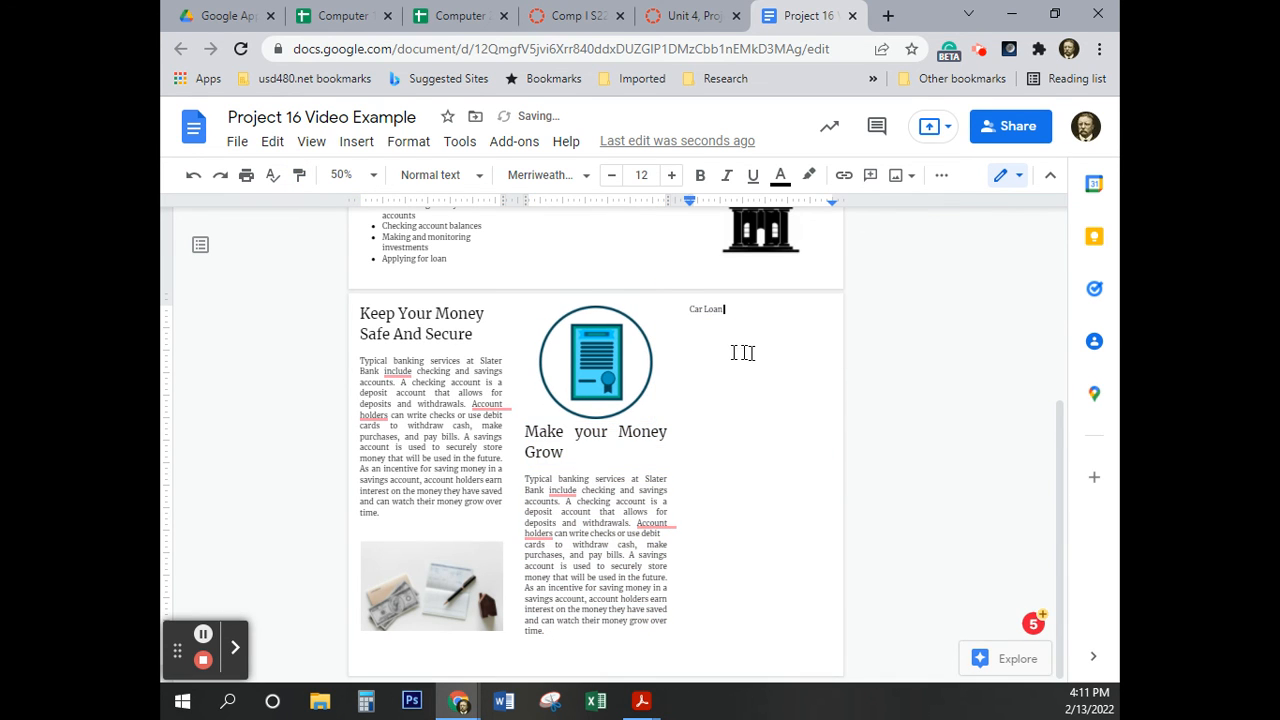
Copy the "Keep Your Money Safe And Secure" heading's formatting onto the "Car Loan" text only
{"action": "left_click", "coordinate": [445, 318]}
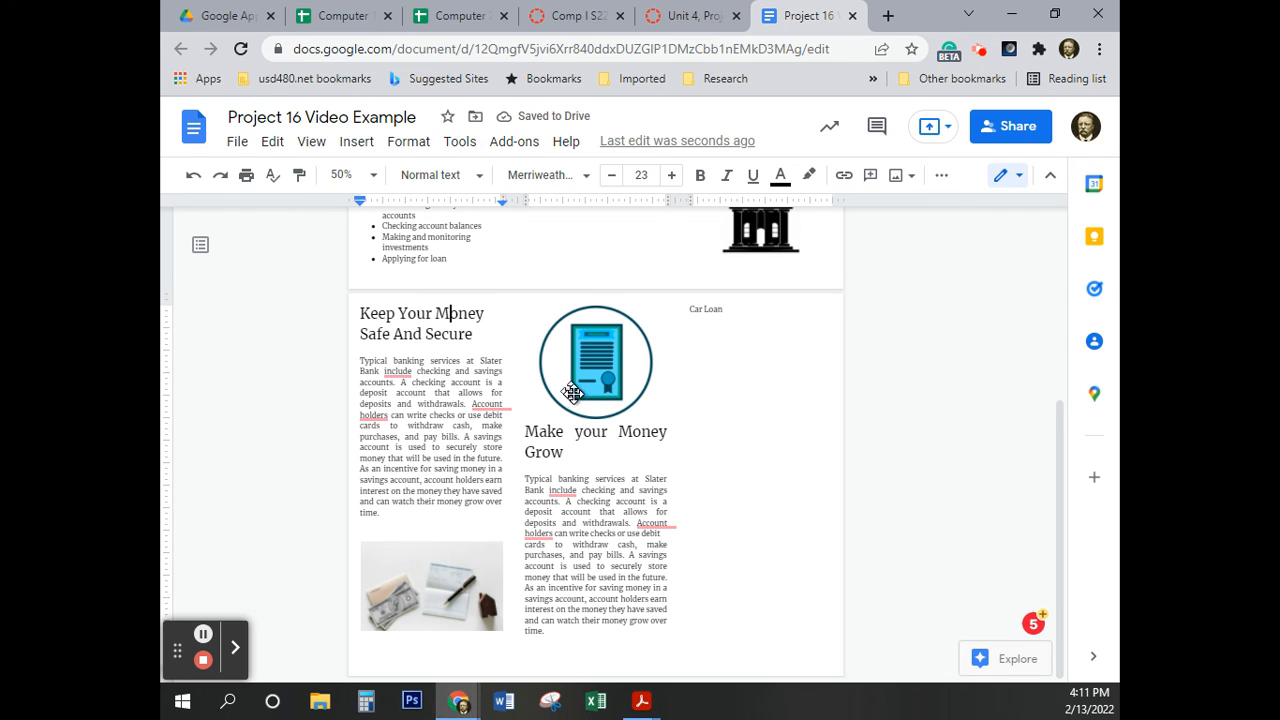
{"action": "left_click", "coordinate": [302, 177]}
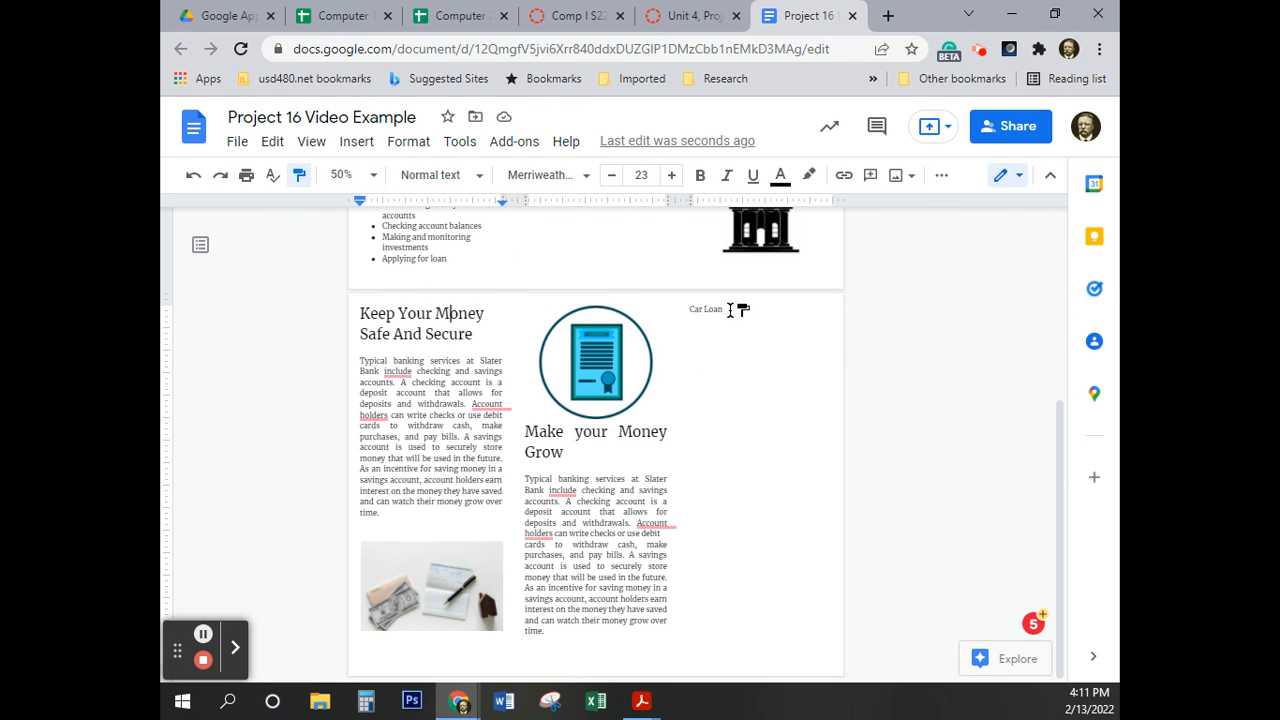
{"action": "left_click_drag", "start_coordinate": [730, 310], "coordinate": [692, 314]}
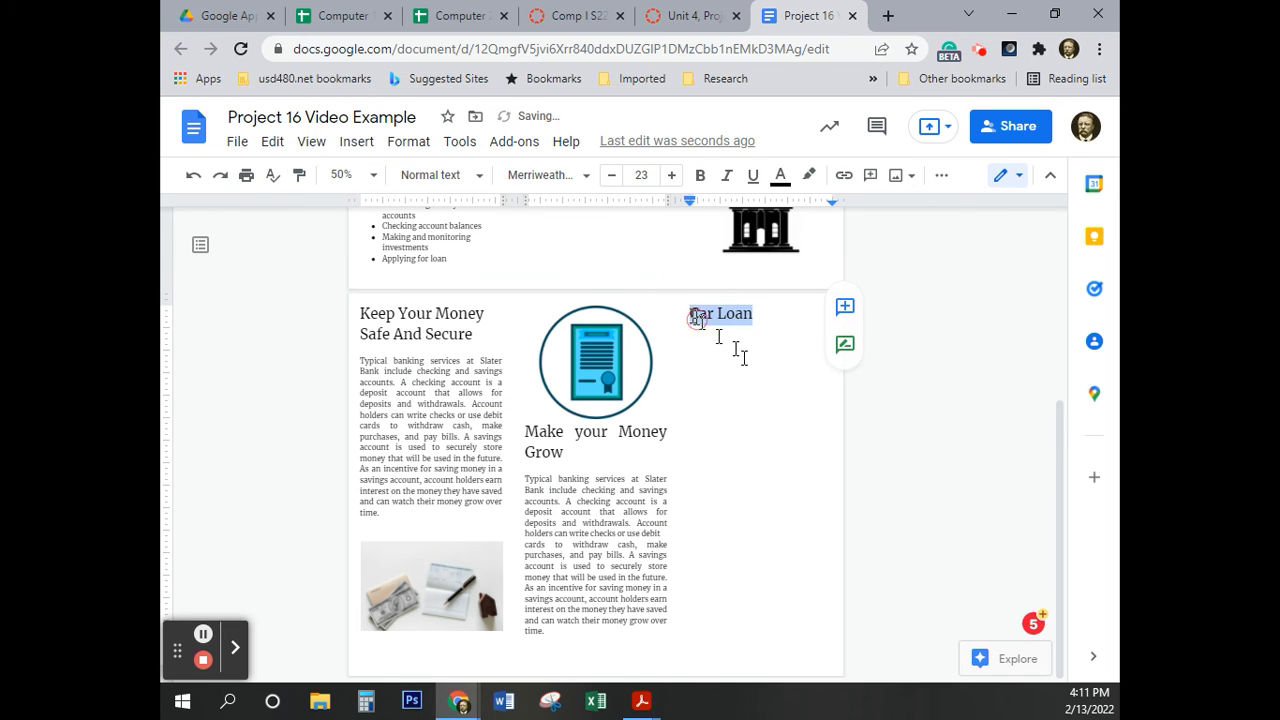
{"action": "left_click", "coordinate": [745, 405]}
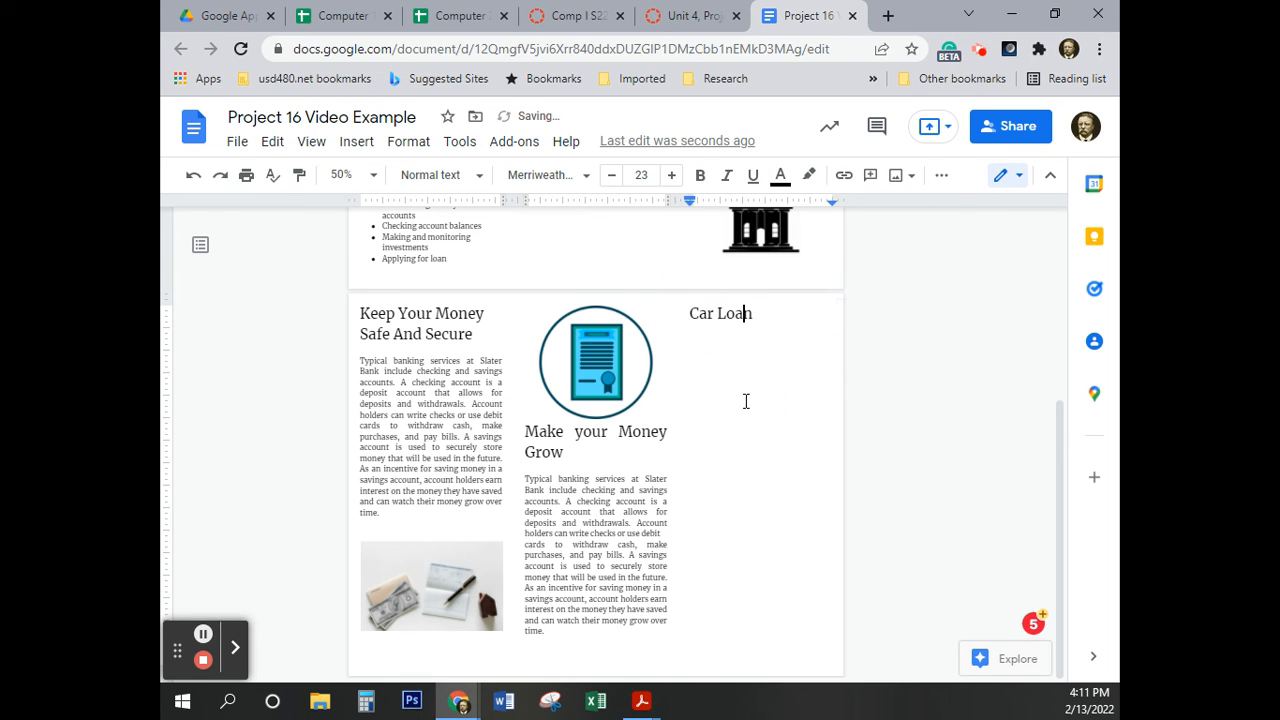
Copy the car loan paragraph from the assignment page to below the "Car Loan" heading, leaving a blank line between
{"action": "double_click", "coordinate": [787, 318]}
{"action": "key", "text": "Return"}
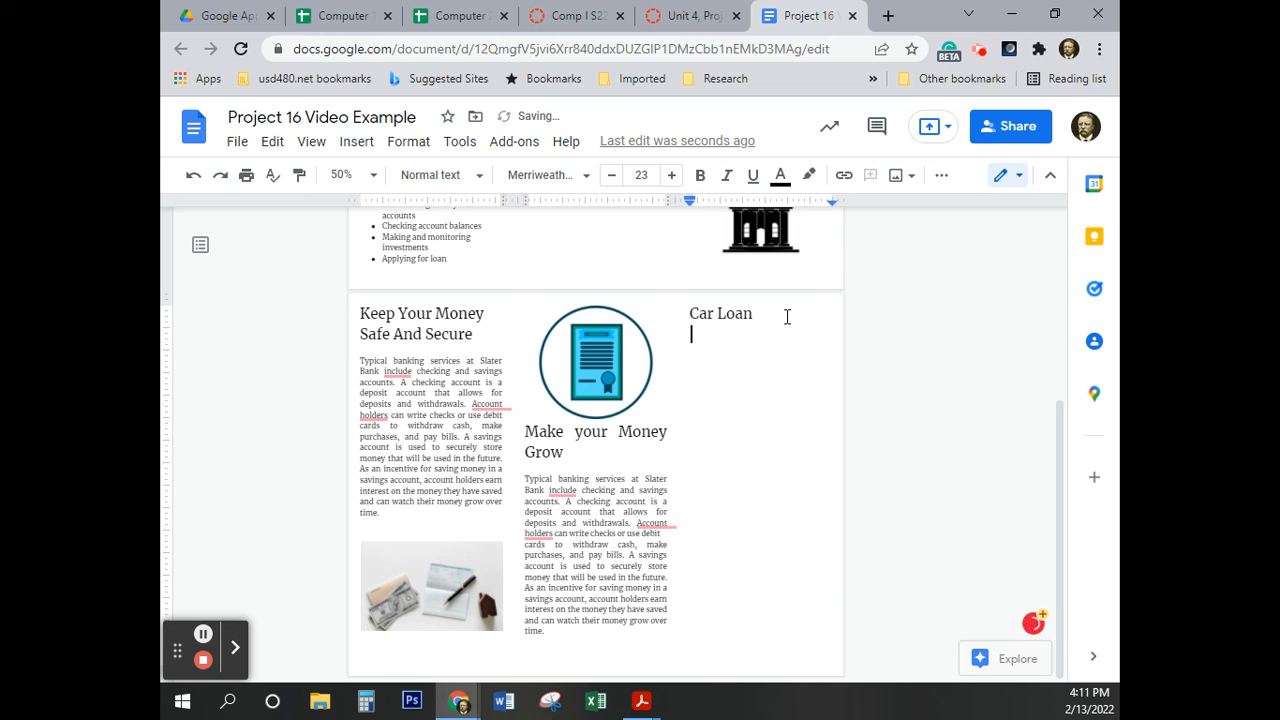
{"action": "left_click", "coordinate": [688, 18]}
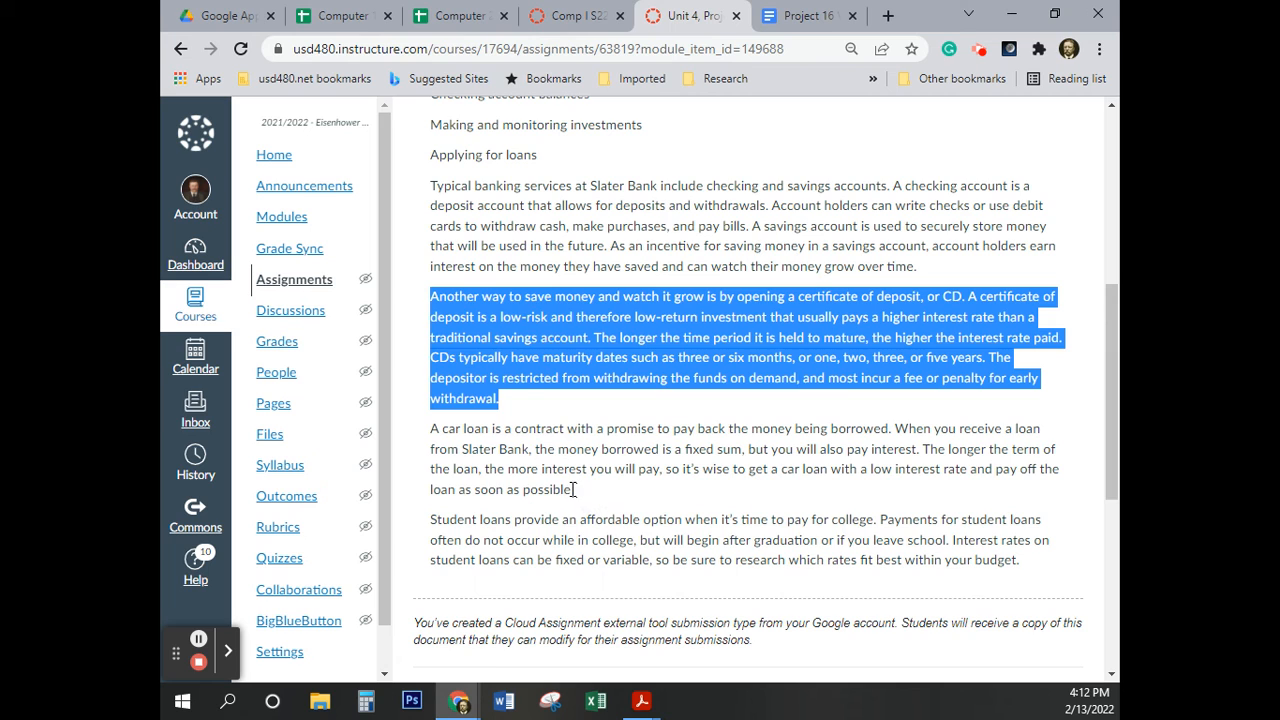
{"action": "left_click_drag", "start_coordinate": [576, 489], "coordinate": [421, 424]}
{"action": "key", "text": "ctrl+c"}
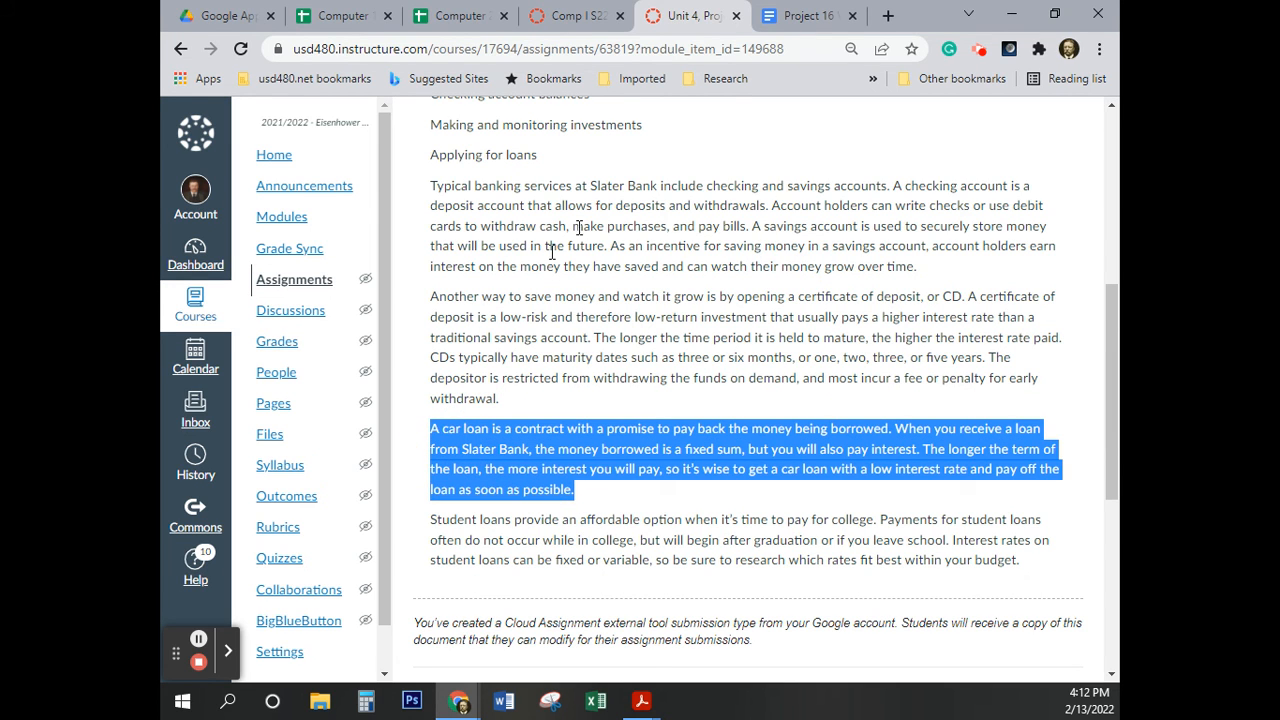
{"action": "left_click", "coordinate": [805, 15]}
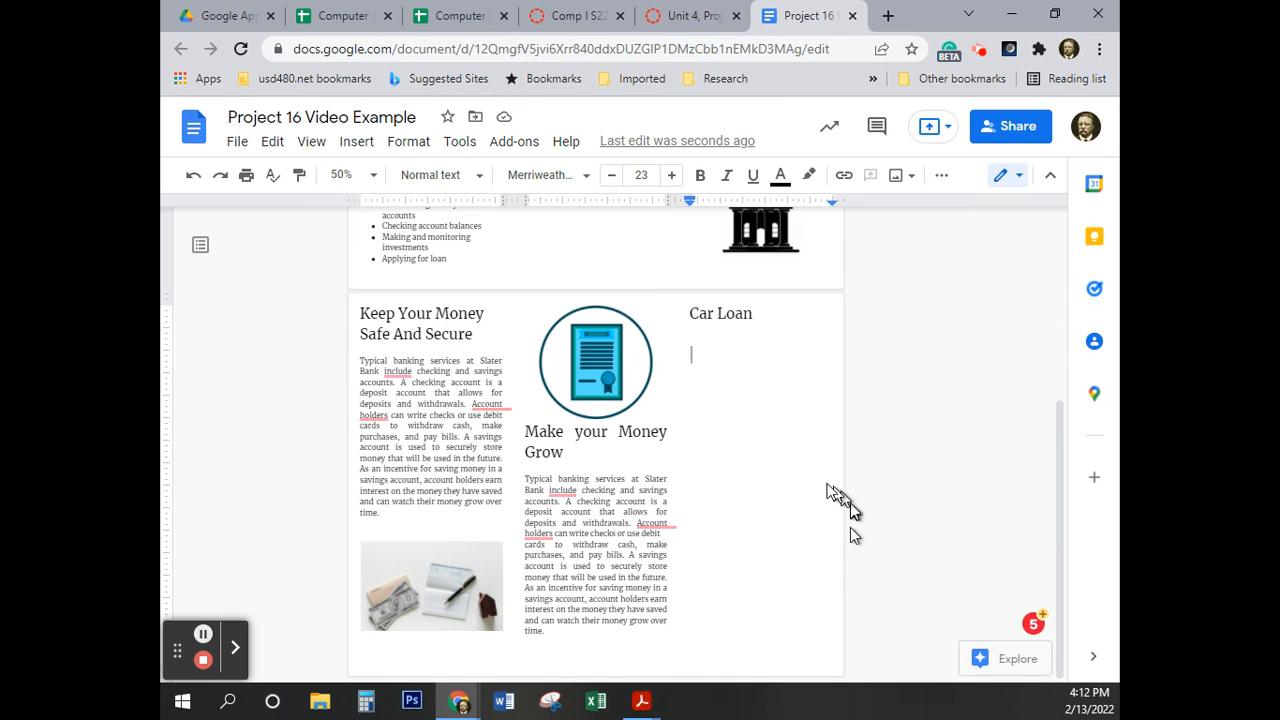
{"action": "key", "text": "ctrl+v"}
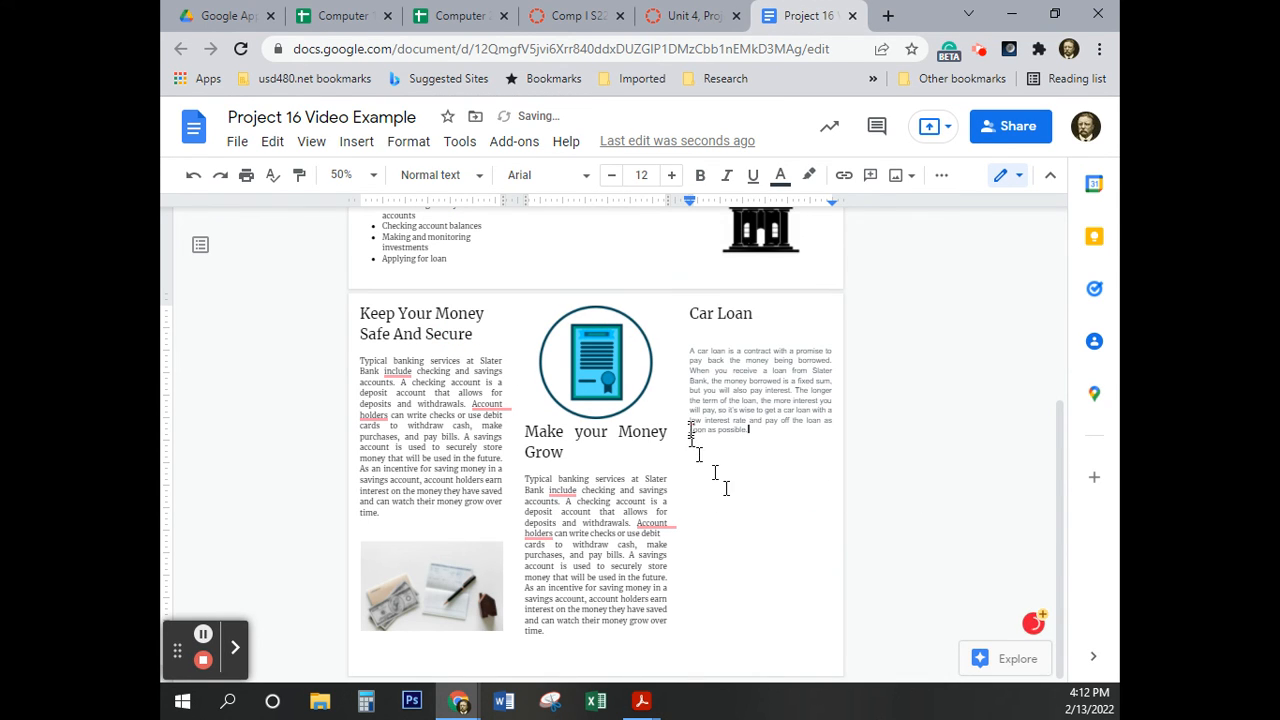
Copy the middle column paragraph's formatting onto the car loan paragraph and start a new line below it, leaving a blank line between
{"action": "left_click", "coordinate": [591, 501]}
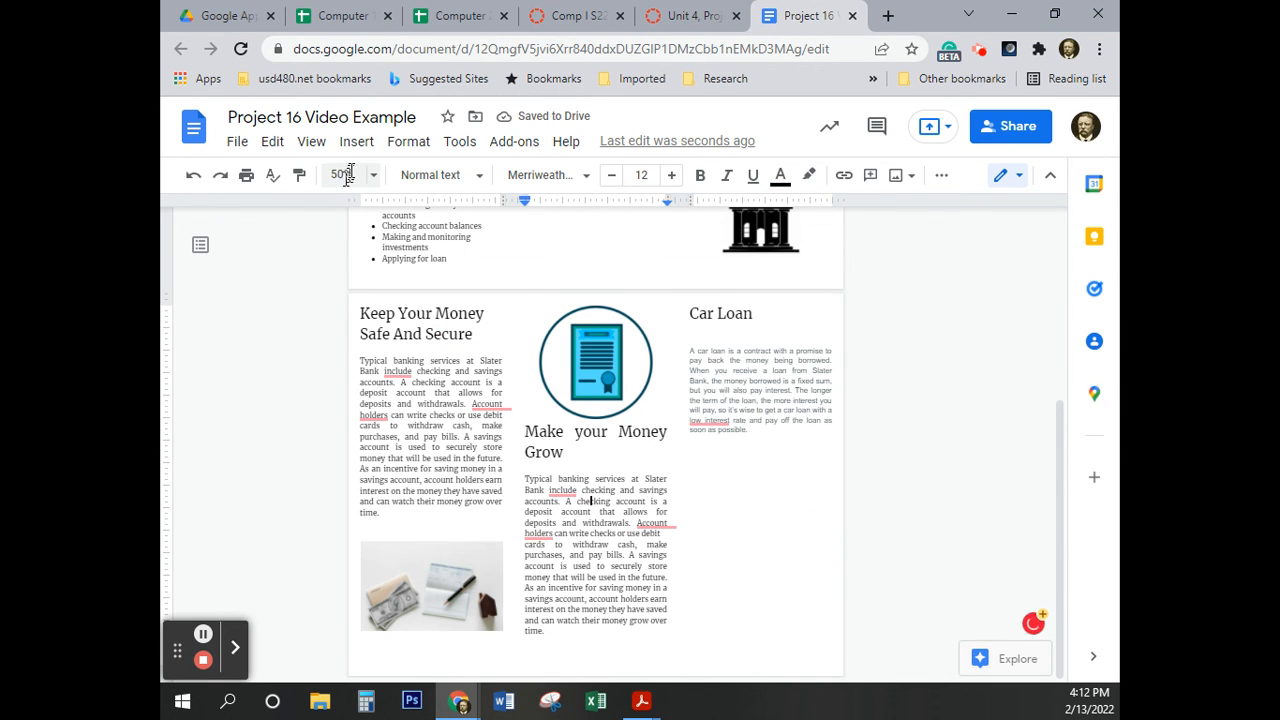
{"action": "left_click", "coordinate": [299, 175]}
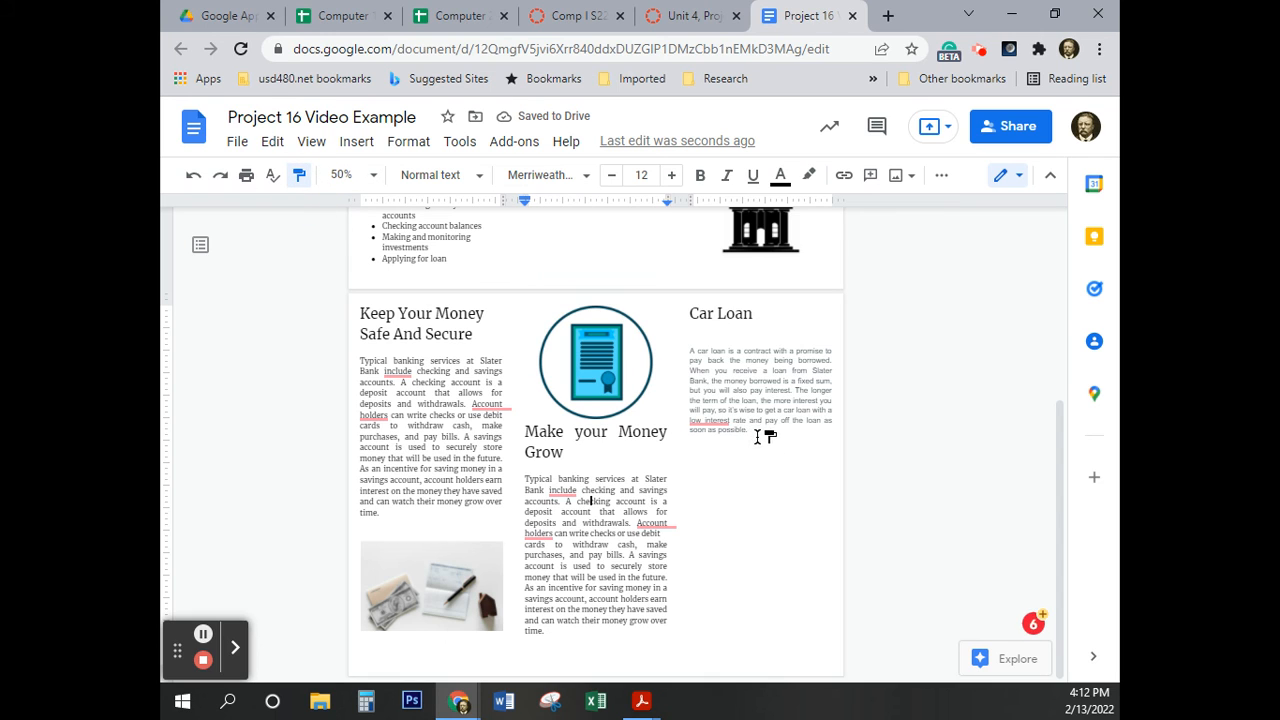
{"action": "mouse_move", "coordinate": [760, 432]}
{"action": "left_mouse_down"}
{"action": "mouse_move", "coordinate": [714, 409]}
{"action": "mouse_move", "coordinate": [689, 350]}
{"action": "left_mouse_up"}
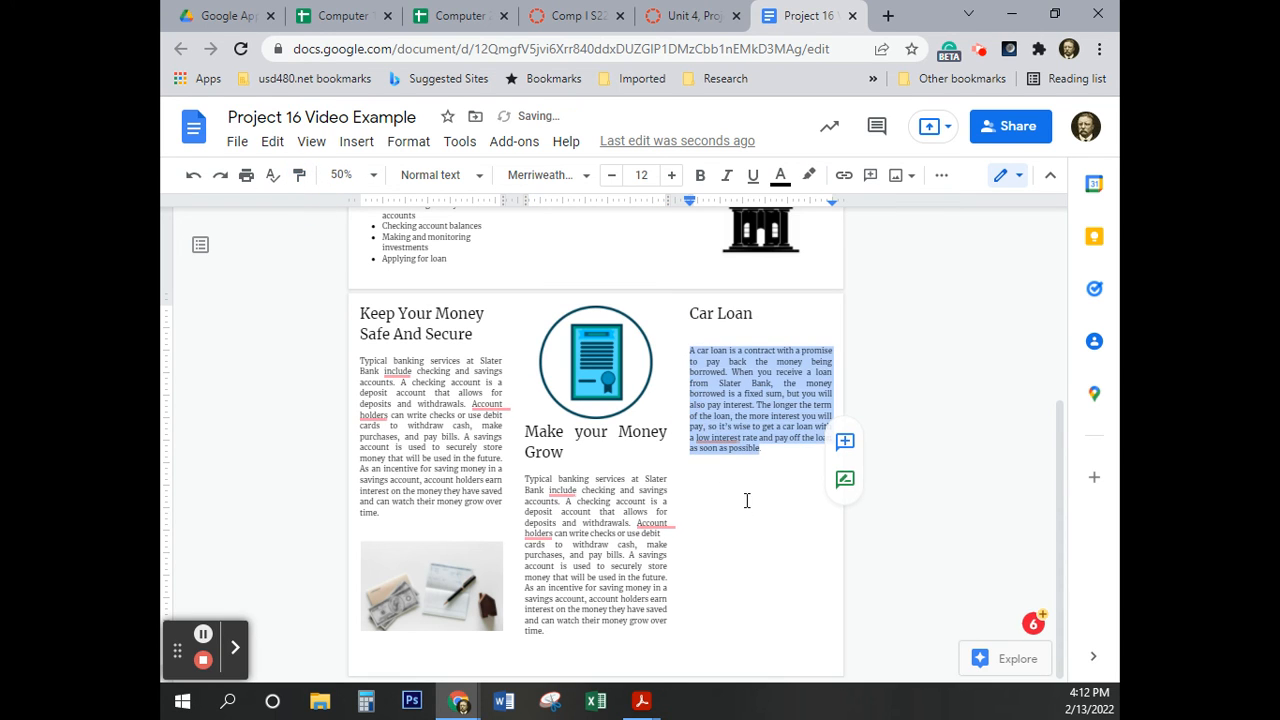
{"action": "left_click", "coordinate": [749, 500]}
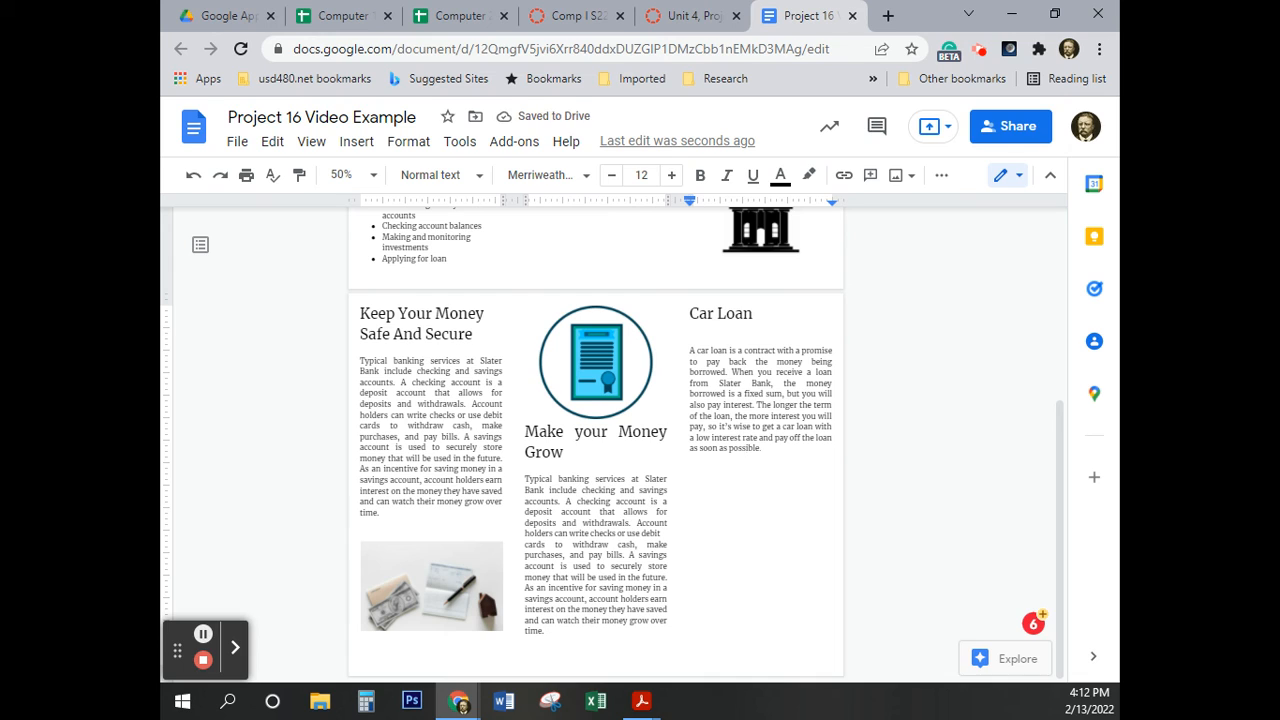
{"action": "left_click", "coordinate": [782, 453]}
{"action": "key", "text": "Return"}
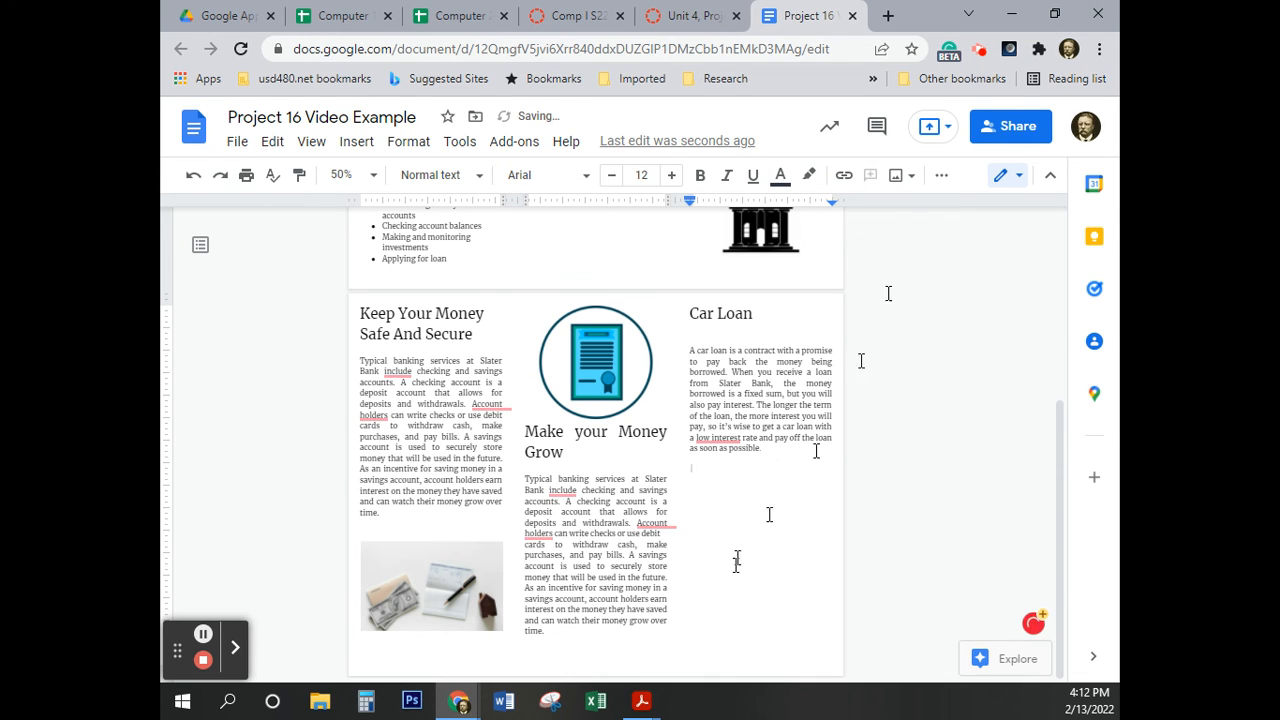
{"action": "left_click", "coordinate": [353, 148]}
{"action": "mouse_move", "coordinate": [368, 178]}
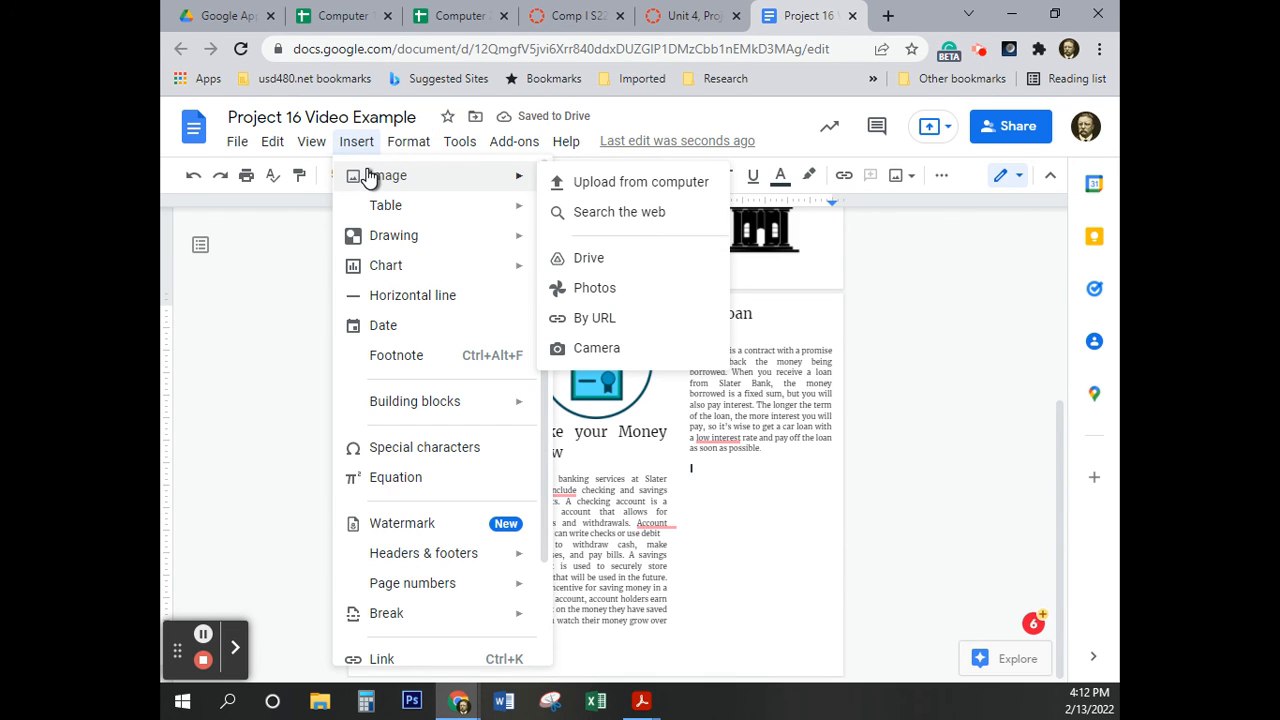
{"action": "left_click", "coordinate": [626, 183]}
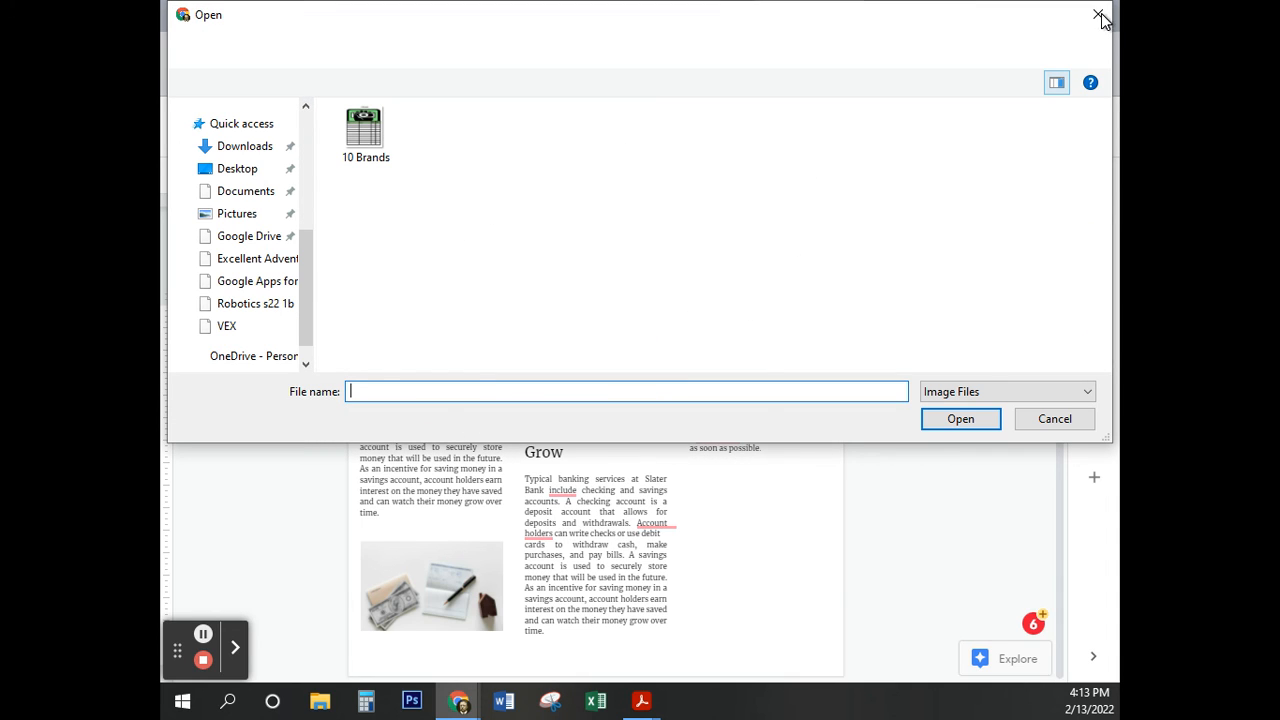
{"action": "left_click", "coordinate": [1060, 420]}
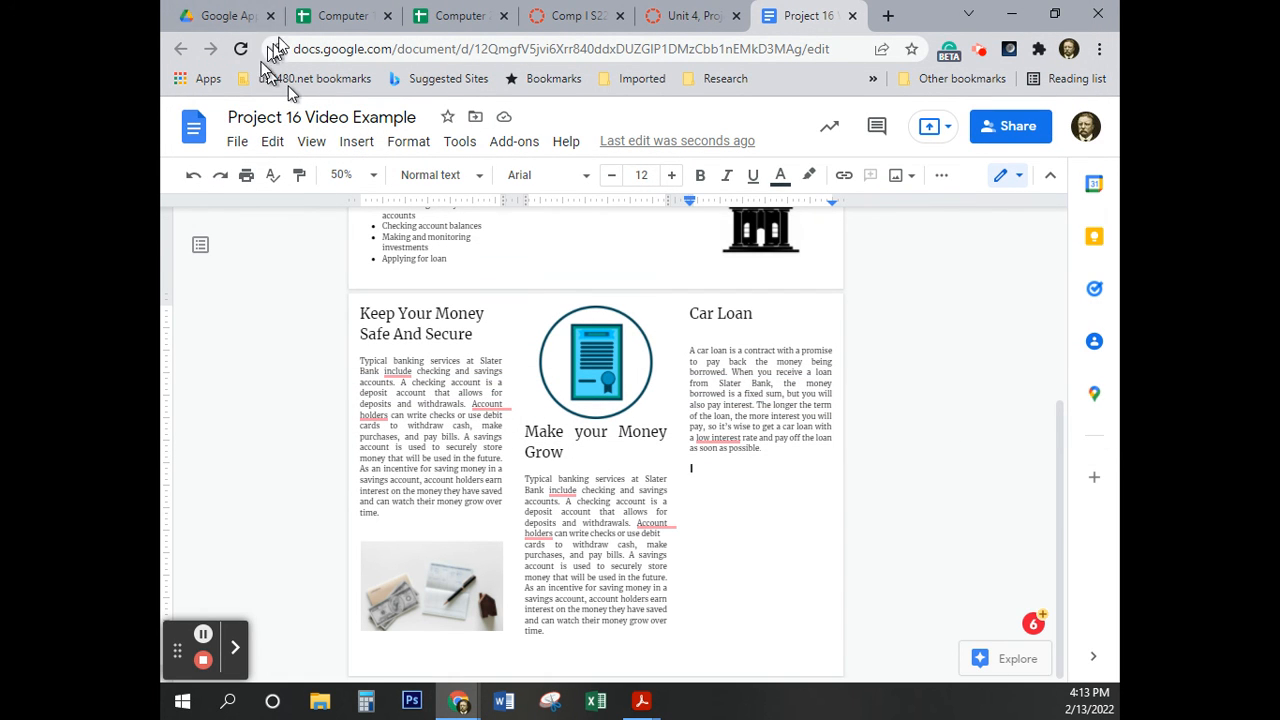
Search the web for "loan services" images to insert below the car loan paragraph
{"action": "left_click", "coordinate": [356, 141]}
{"action": "mouse_move", "coordinate": [470, 178]}
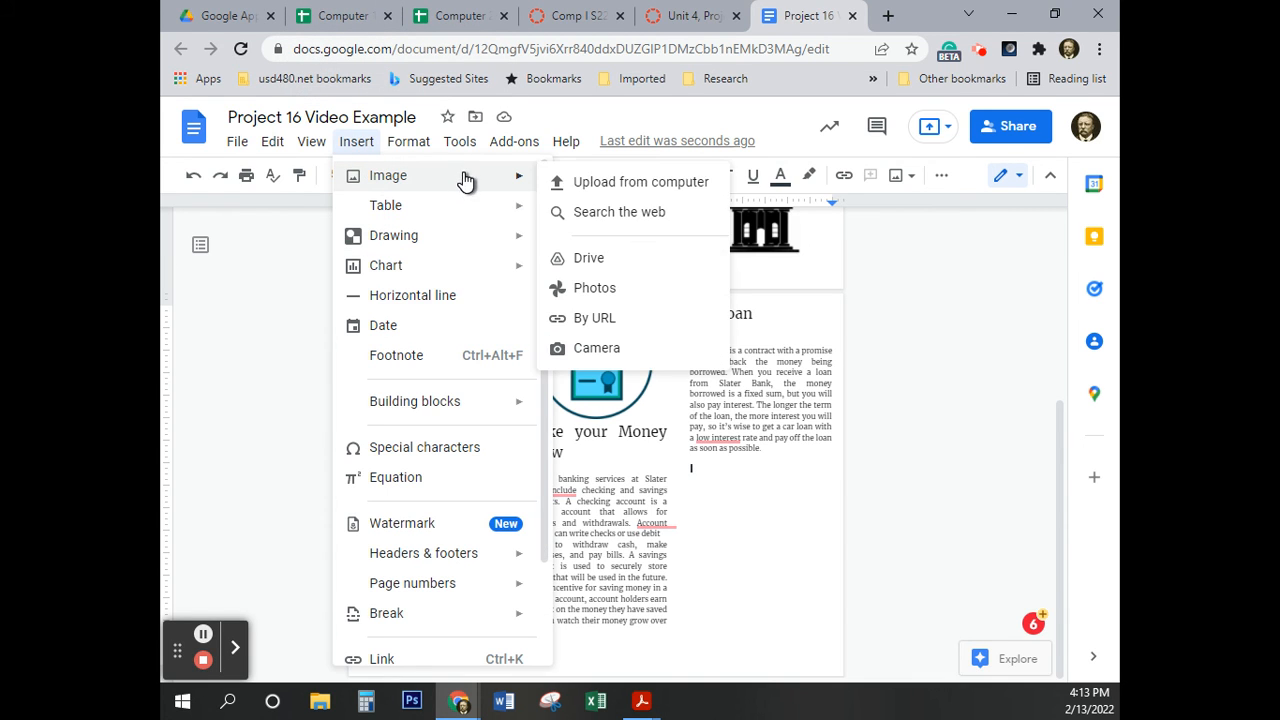
{"action": "left_click", "coordinate": [637, 230]}
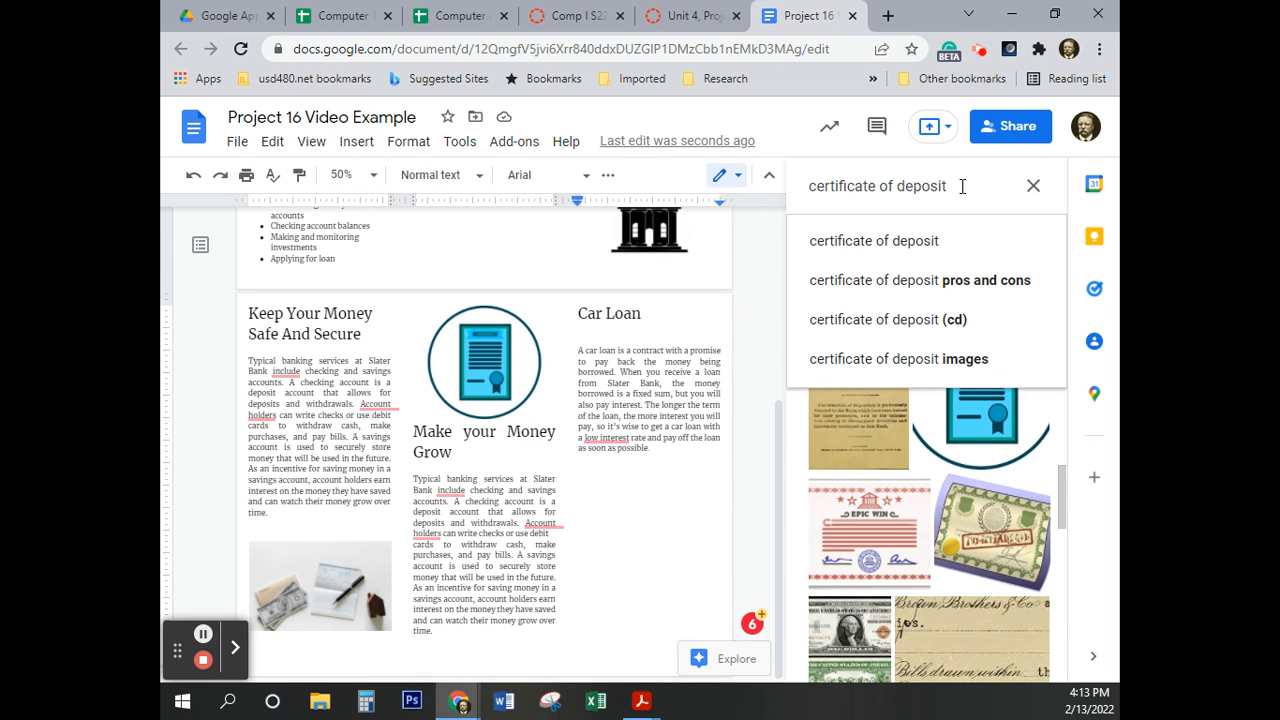
{"action": "left_click_drag", "start_coordinate": [957, 190], "coordinate": [810, 197]}
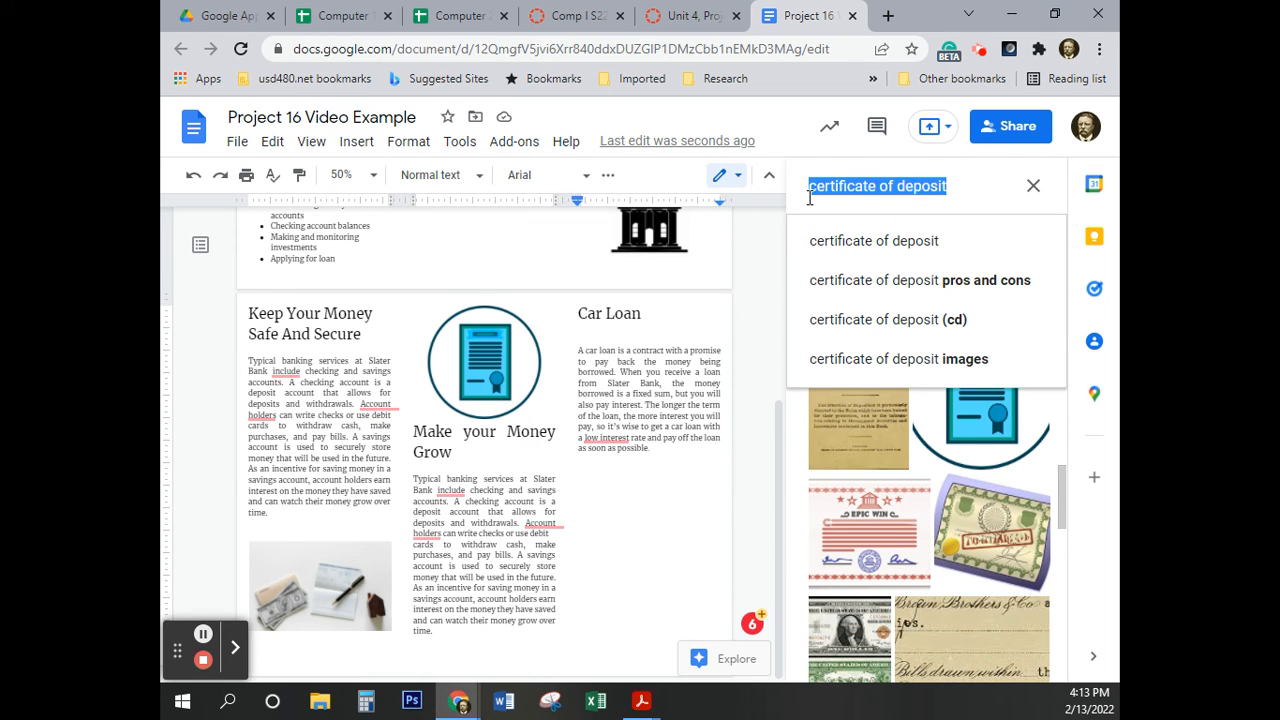
{"action": "type", "text": "loan "}
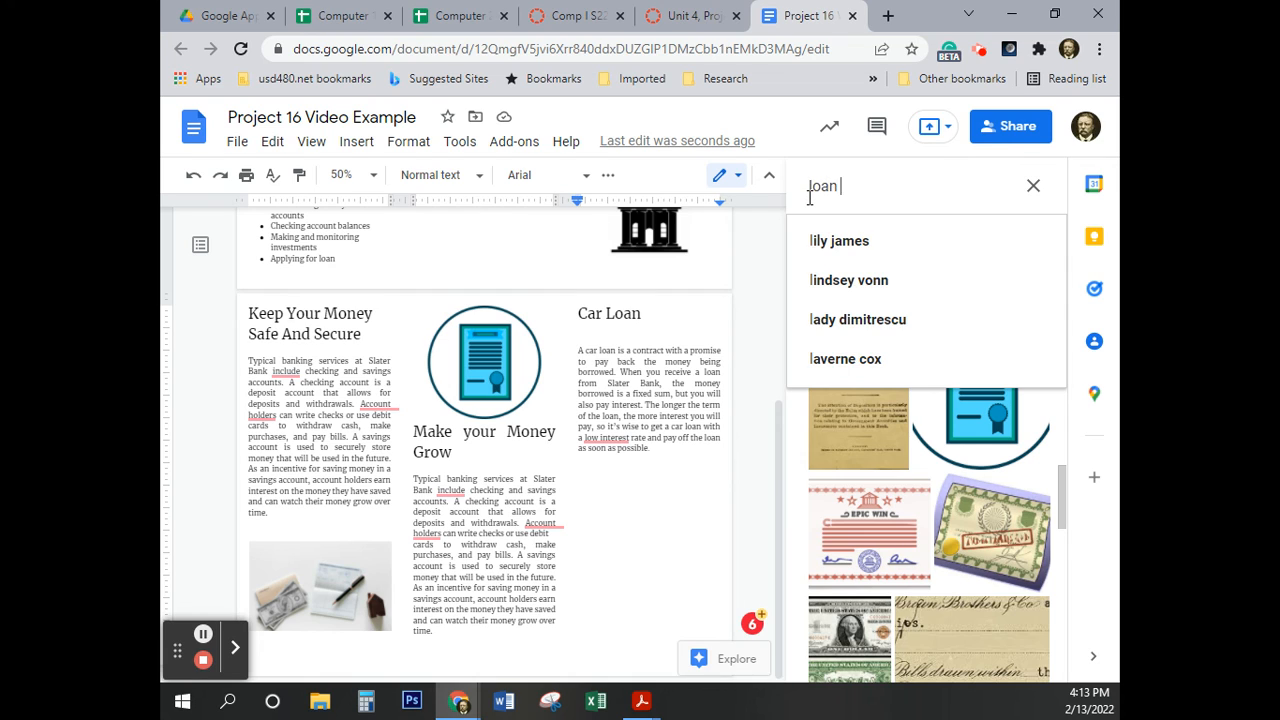
{"action": "type", "text": "services"}
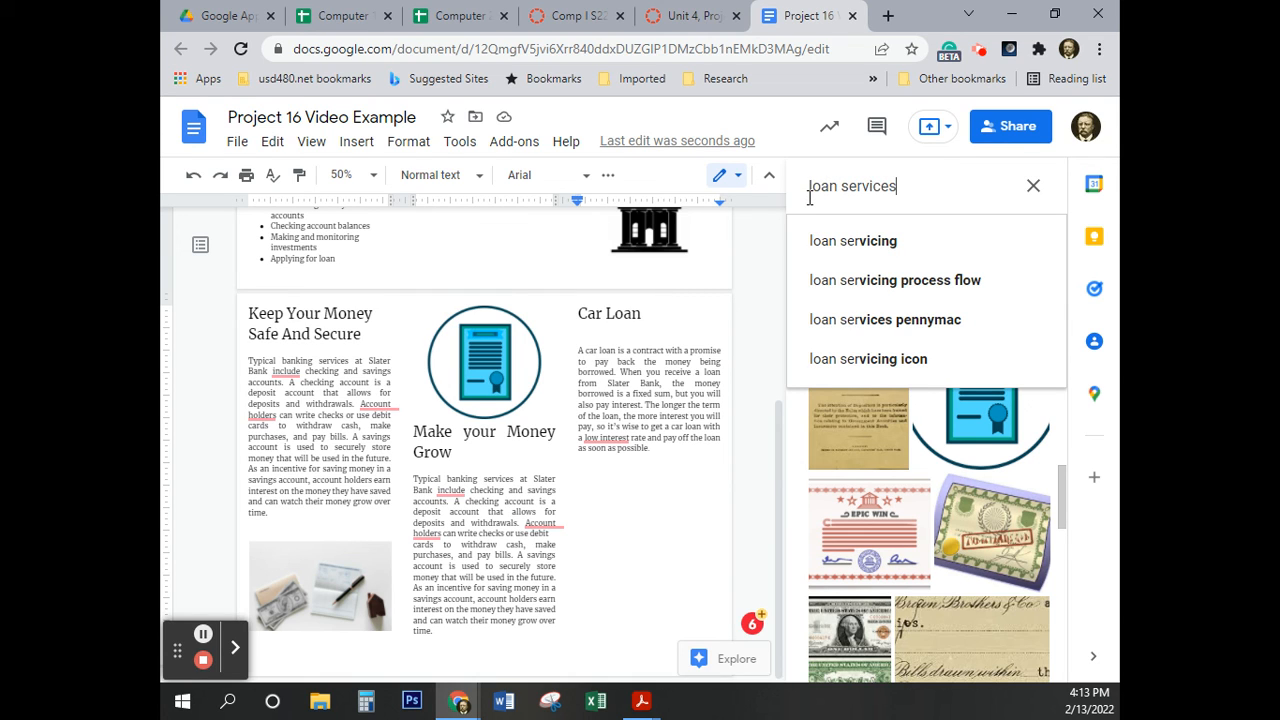
{"action": "key", "text": "Return"}
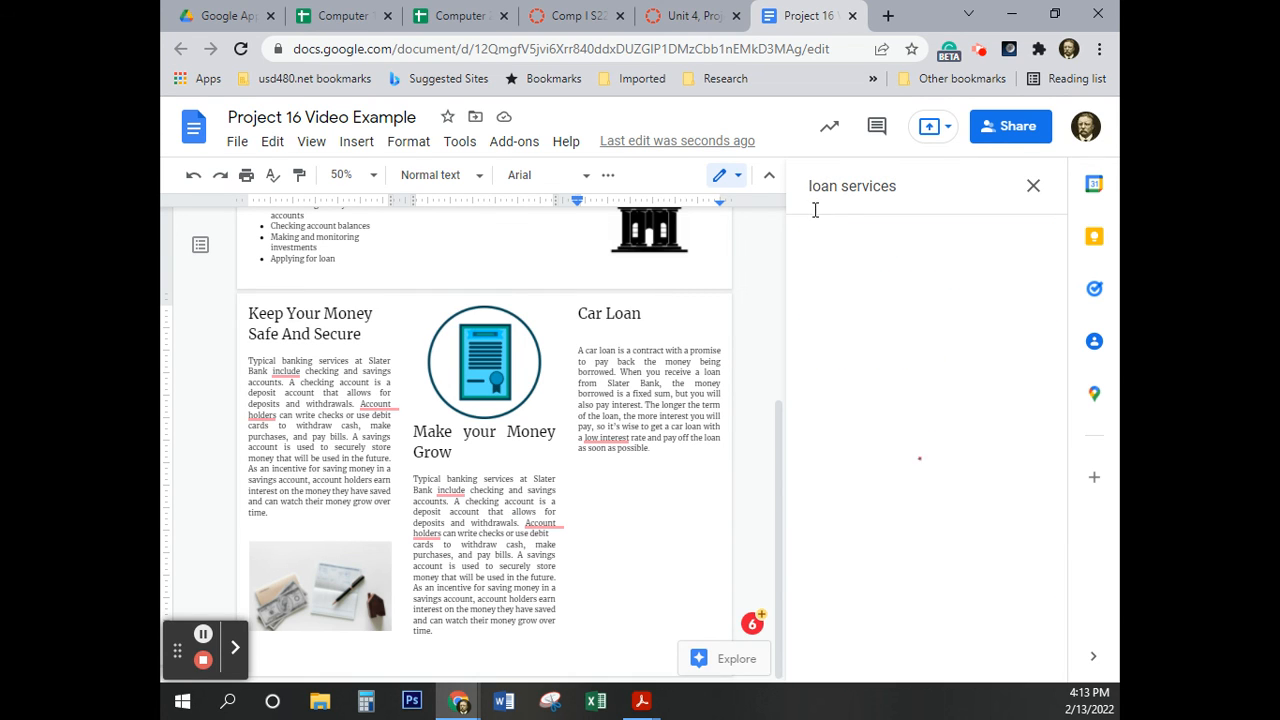
Insert the chalkboard "Loan" image with the piggy bank below the car loan paragraph and enter the heading "Student Loan" beneath it
{"action": "scroll", "coordinate": [960, 320], "scroll_direction": "down", "scroll_amount": 4}
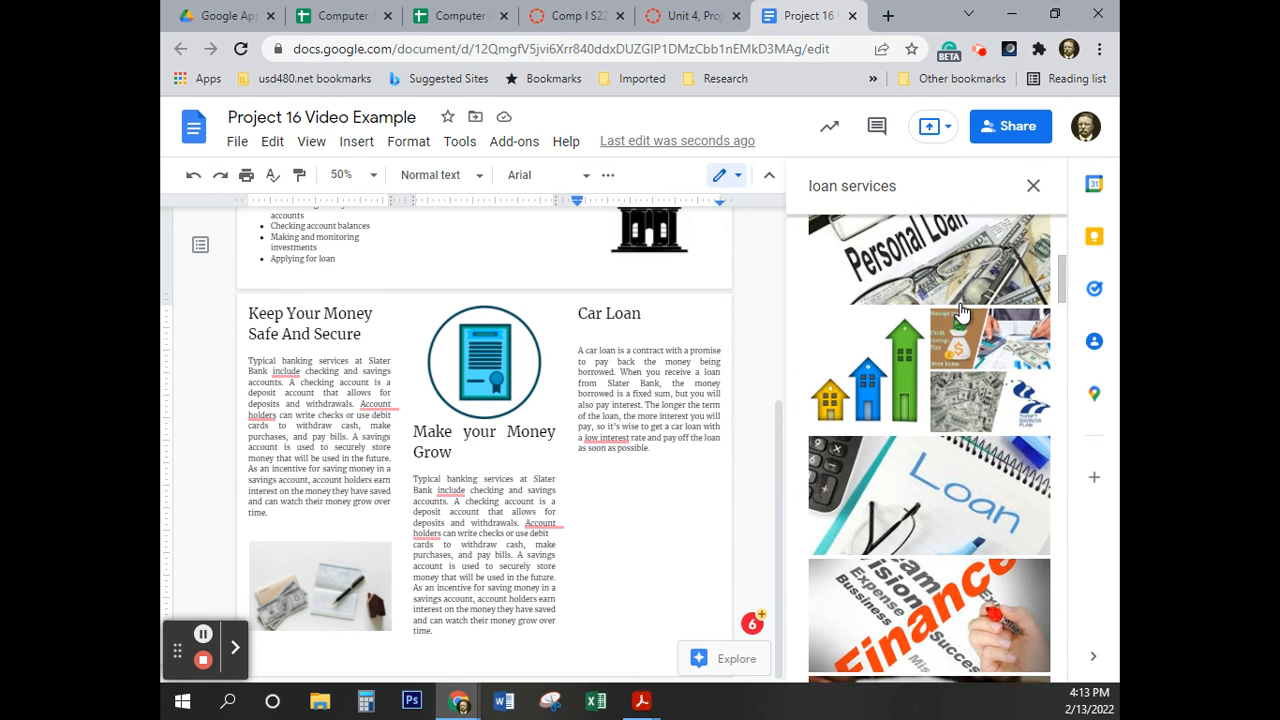
{"action": "scroll", "coordinate": [1068, 380], "scroll_direction": "down", "scroll_amount": 3}
{"action": "scroll", "coordinate": [1072, 395], "scroll_direction": "down", "scroll_amount": 5}
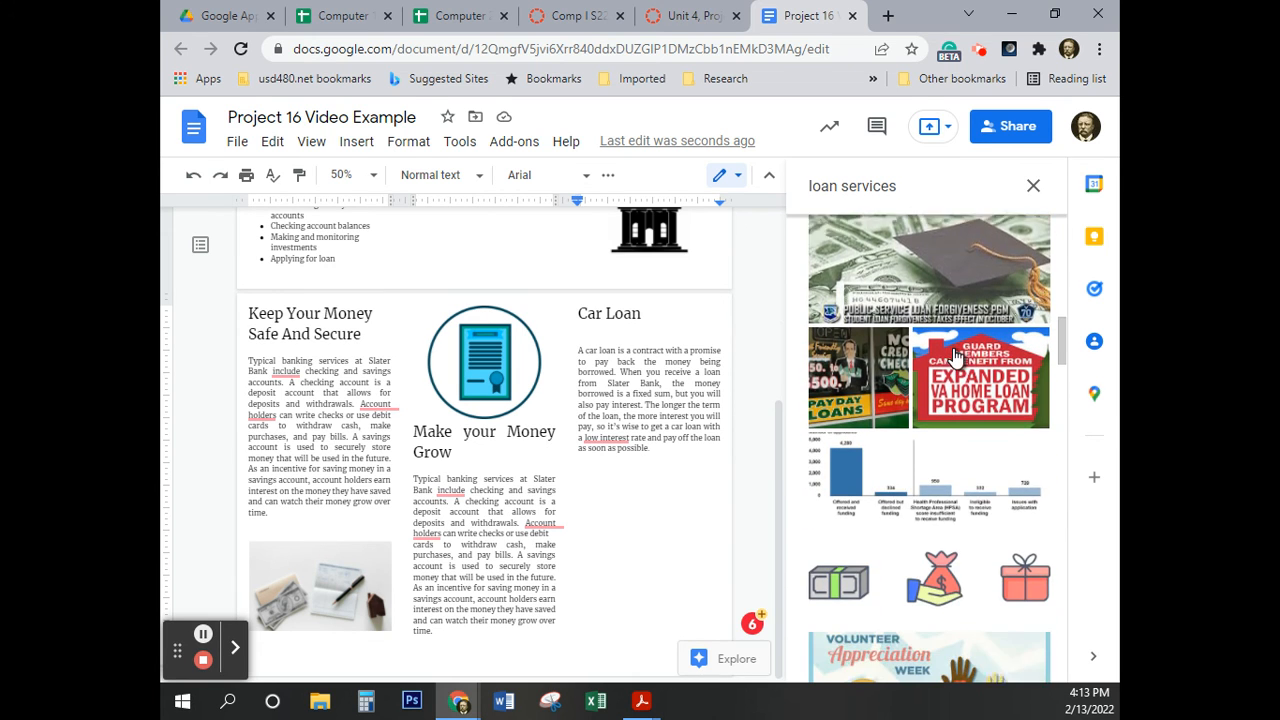
{"action": "scroll", "coordinate": [988, 388], "scroll_direction": "down", "scroll_amount": 3}
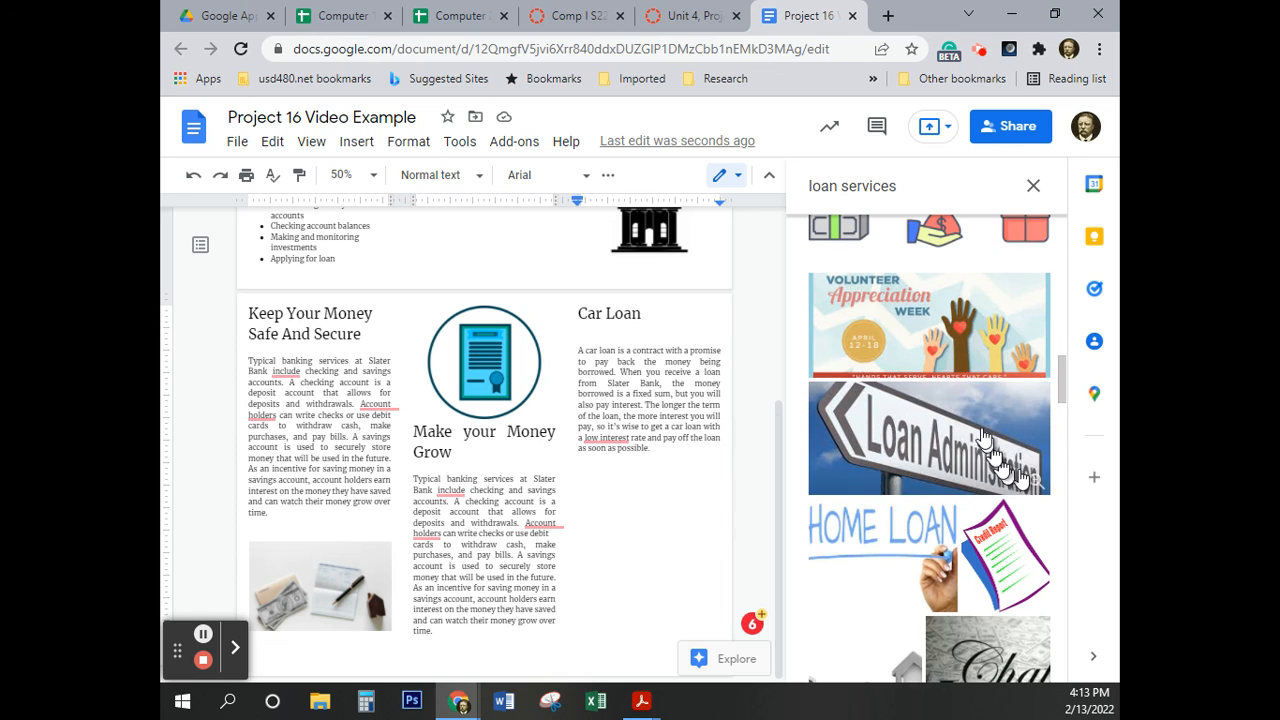
{"action": "scroll", "coordinate": [988, 388], "scroll_direction": "down", "scroll_amount": 1}
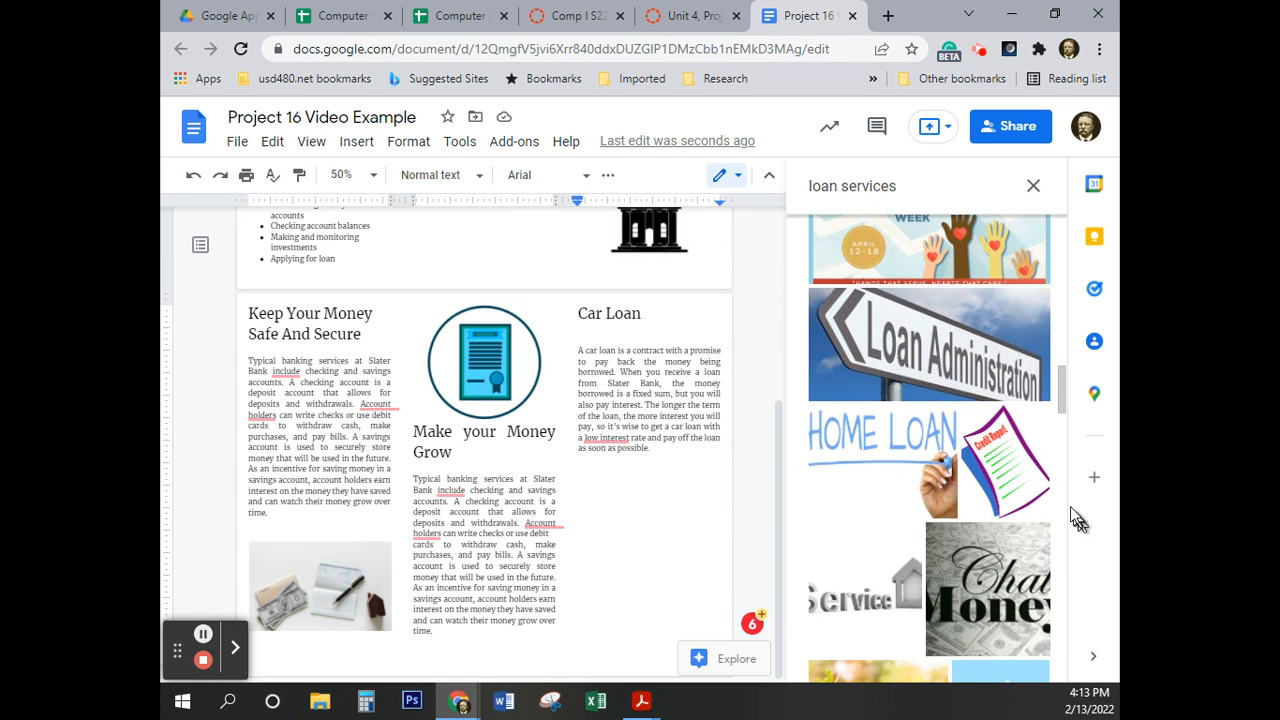
{"action": "scroll", "coordinate": [1038, 468], "scroll_direction": "down", "scroll_amount": 2}
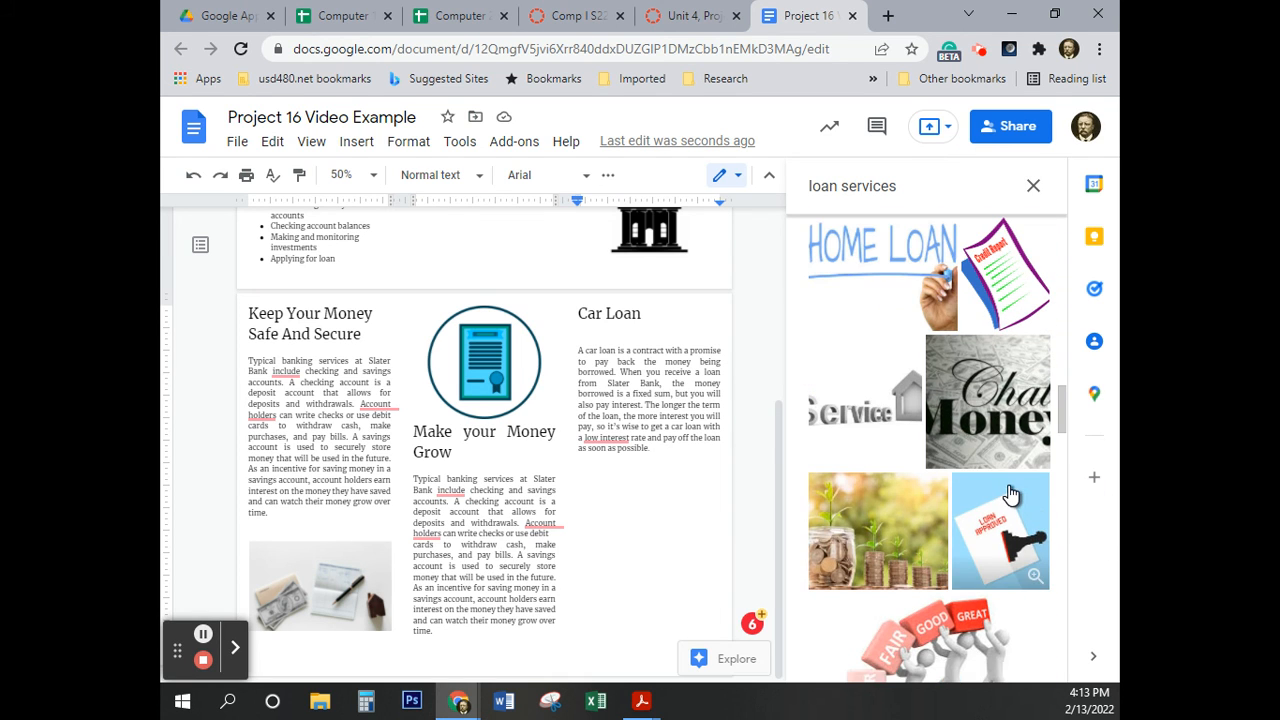
{"action": "scroll", "coordinate": [1013, 493], "scroll_direction": "down", "scroll_amount": 2}
{"action": "scroll", "coordinate": [1015, 498], "scroll_direction": "down", "scroll_amount": 1}
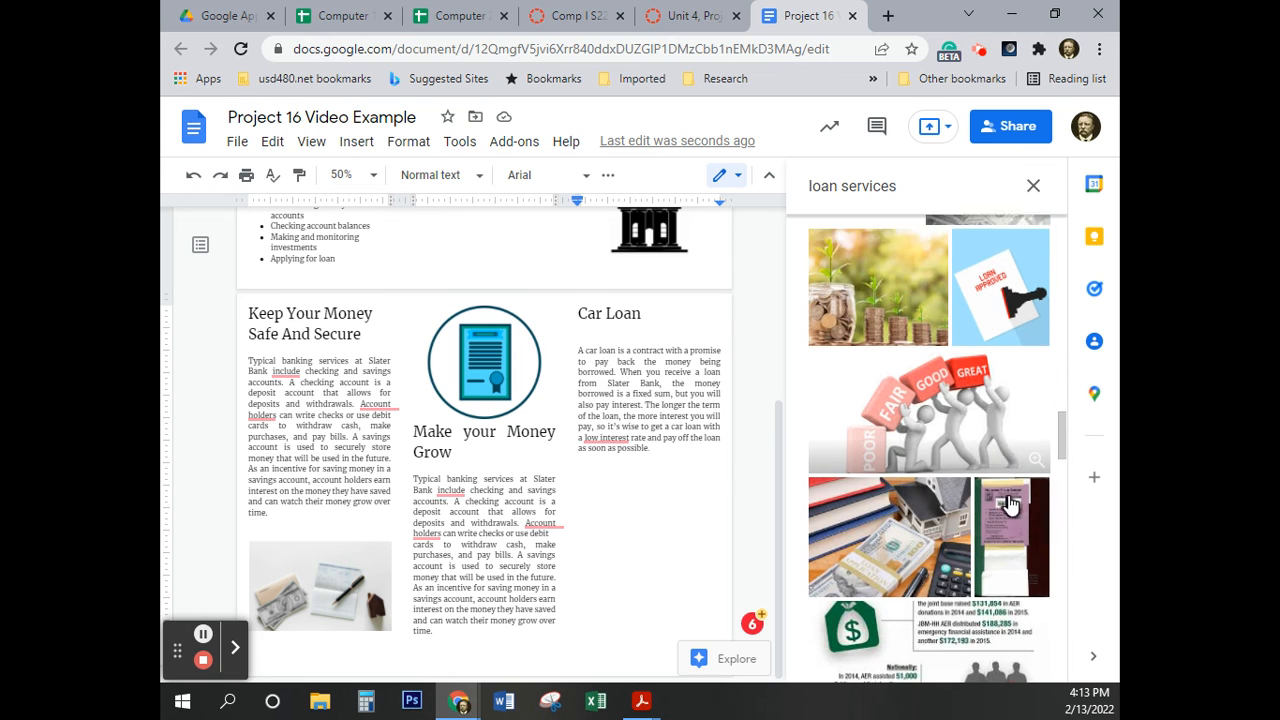
{"action": "scroll", "coordinate": [1010, 490], "scroll_direction": "down", "scroll_amount": 3}
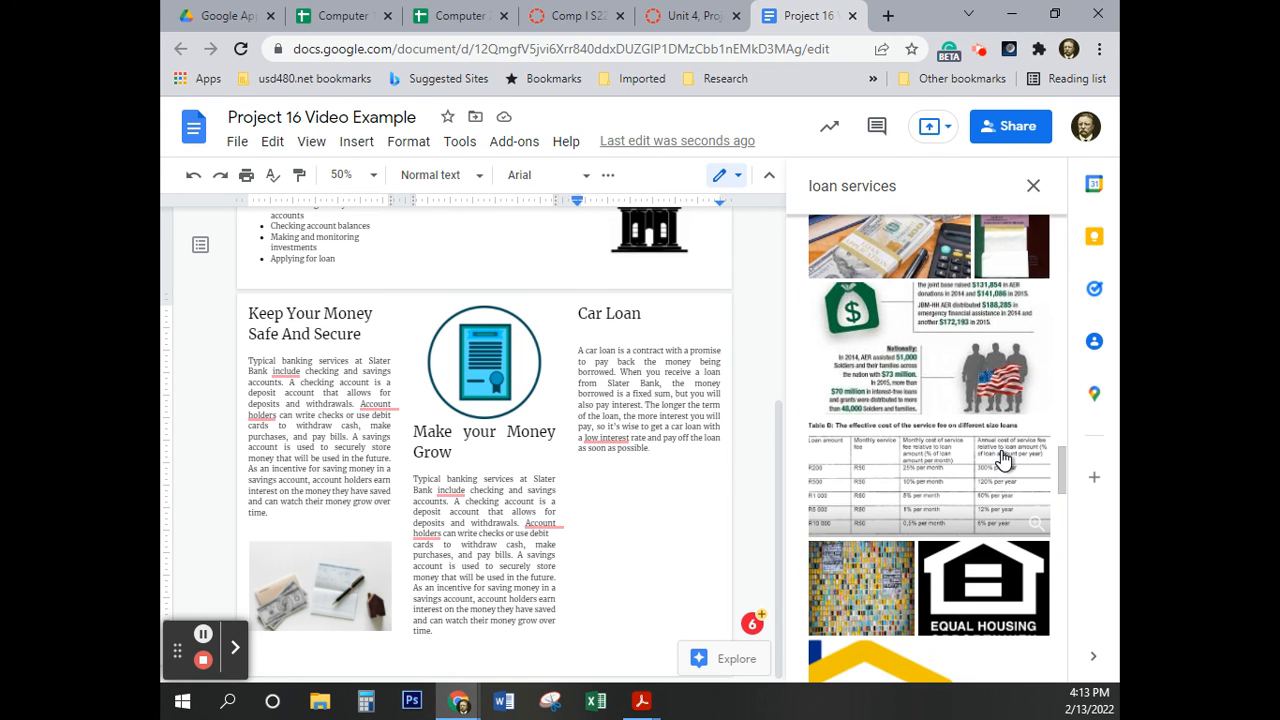
{"action": "scroll", "coordinate": [1003, 458], "scroll_direction": "down", "scroll_amount": 8}
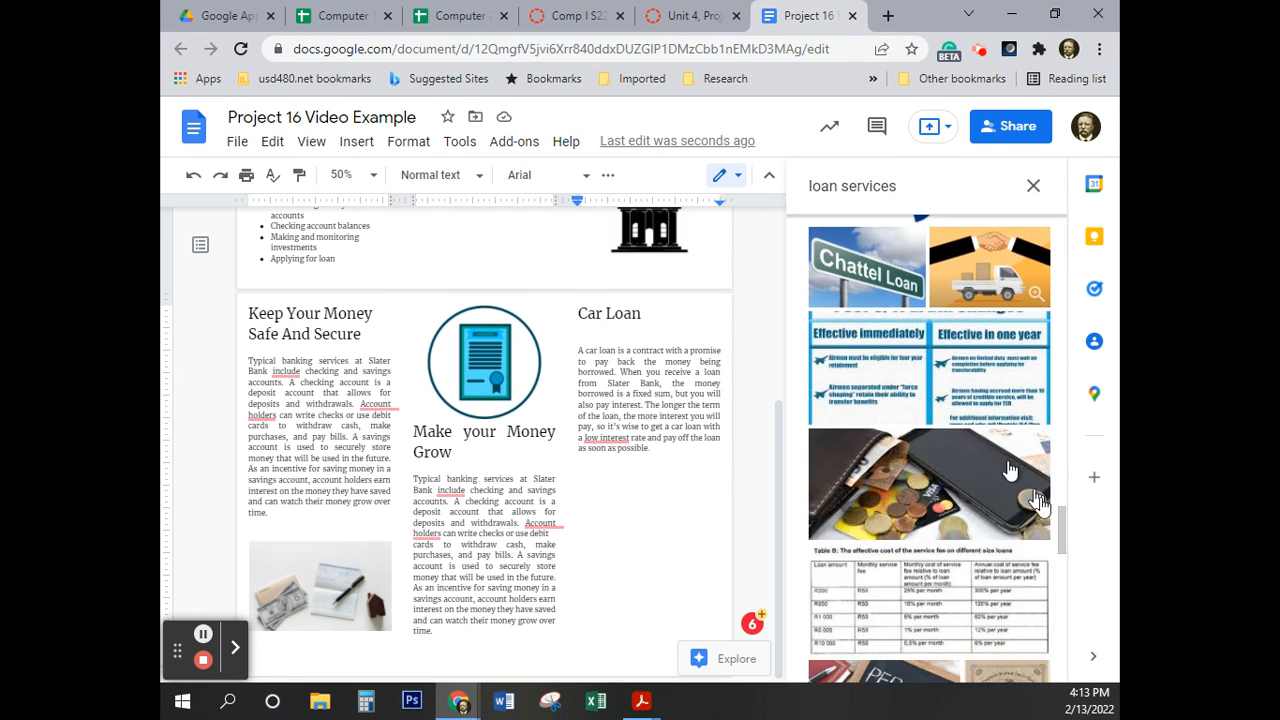
{"action": "scroll", "coordinate": [950, 525], "scroll_direction": "down", "scroll_amount": 5}
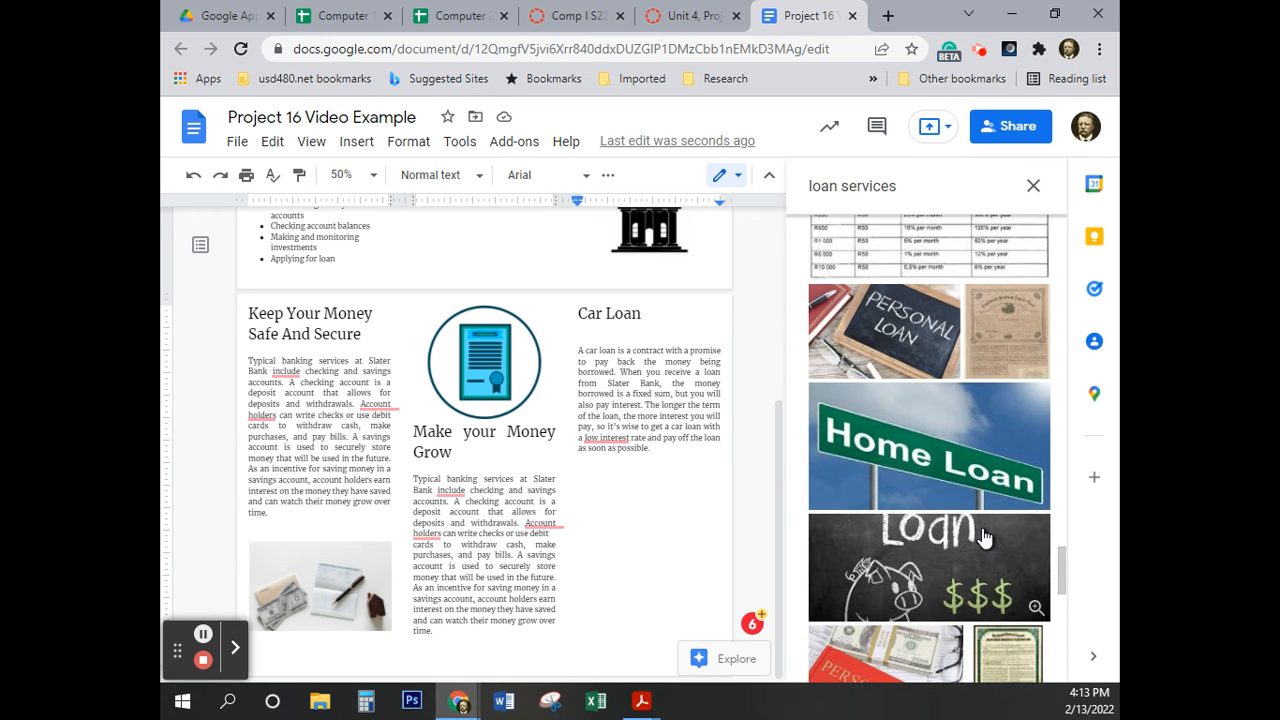
{"action": "scroll", "coordinate": [978, 538], "scroll_direction": "down", "scroll_amount": 1}
{"action": "left_click", "coordinate": [916, 480]}
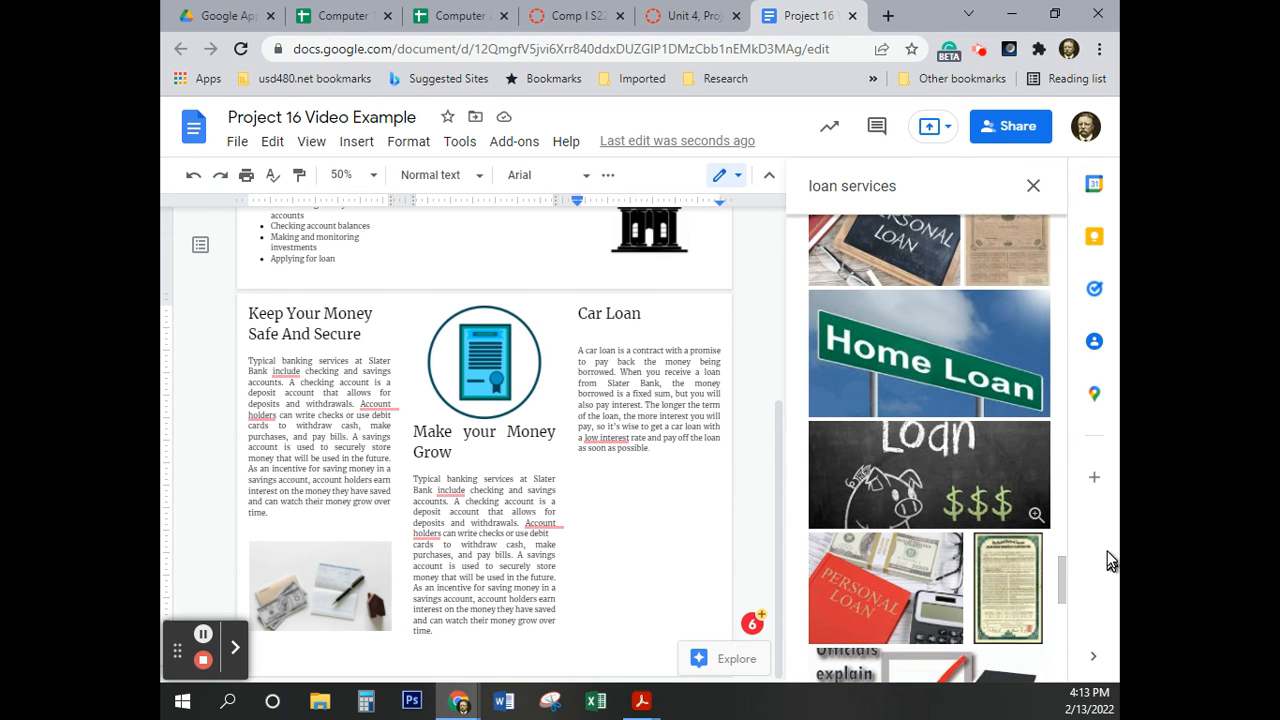
{"action": "left_click", "coordinate": [1017, 659]}
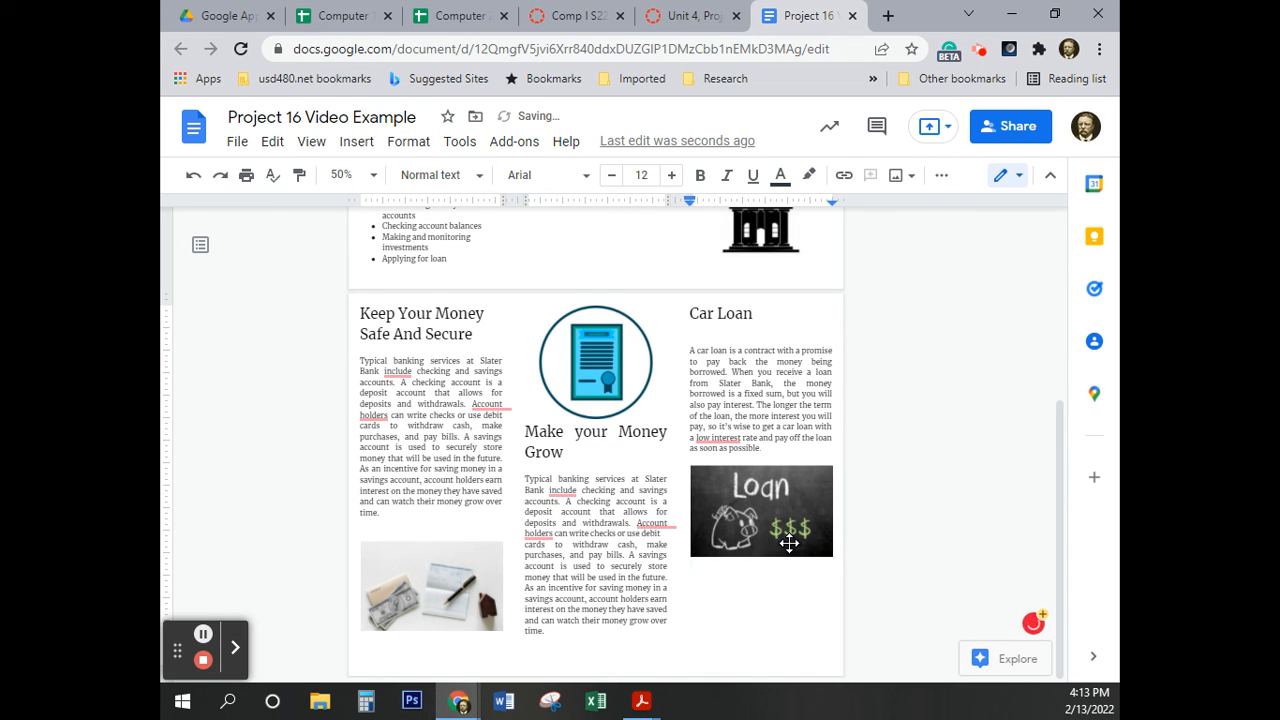
{"action": "key", "text": "Return"}
{"action": "type", "text": "s"}
Shrink the chalkboard "Loan" image proportionally to about half its size and center it in the column
{"action": "left_click", "coordinate": [812, 548]}
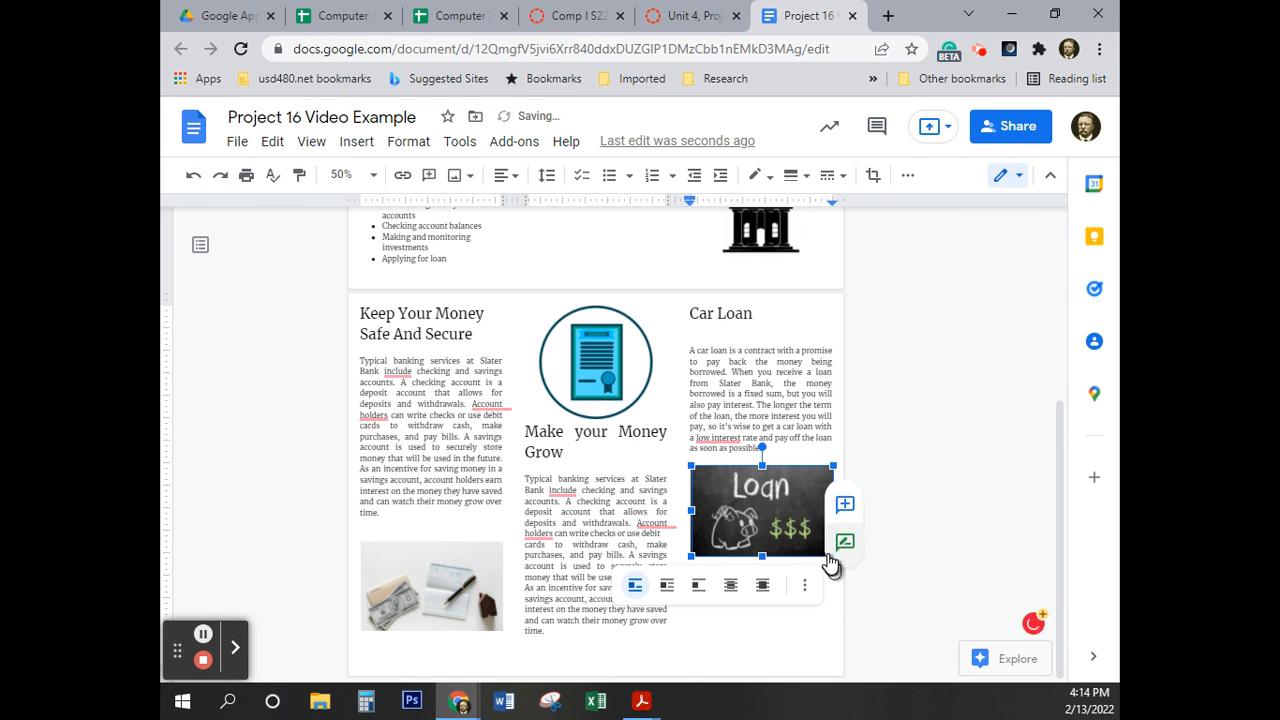
{"action": "left_click_drag", "start_coordinate": [691, 556], "coordinate": [755, 510]}
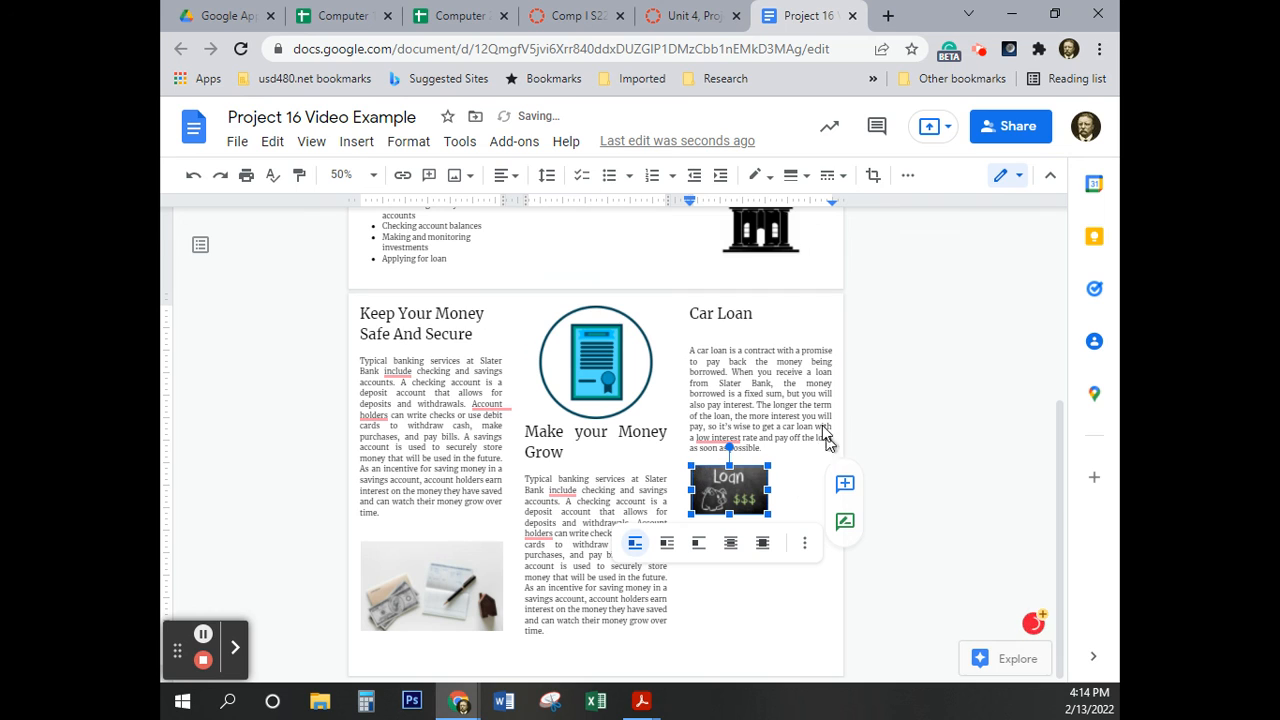
{"action": "left_click", "coordinate": [505, 175]}
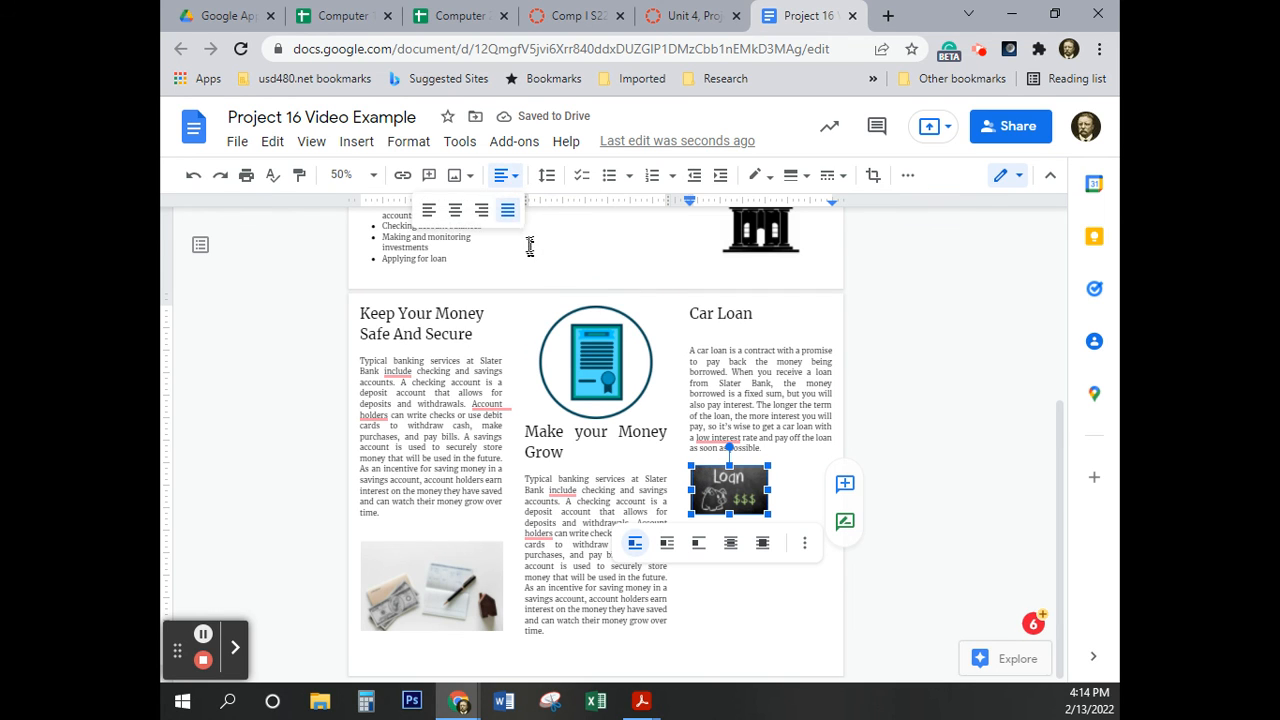
{"action": "left_click", "coordinate": [454, 211]}
{"action": "left_click", "coordinate": [778, 598]}
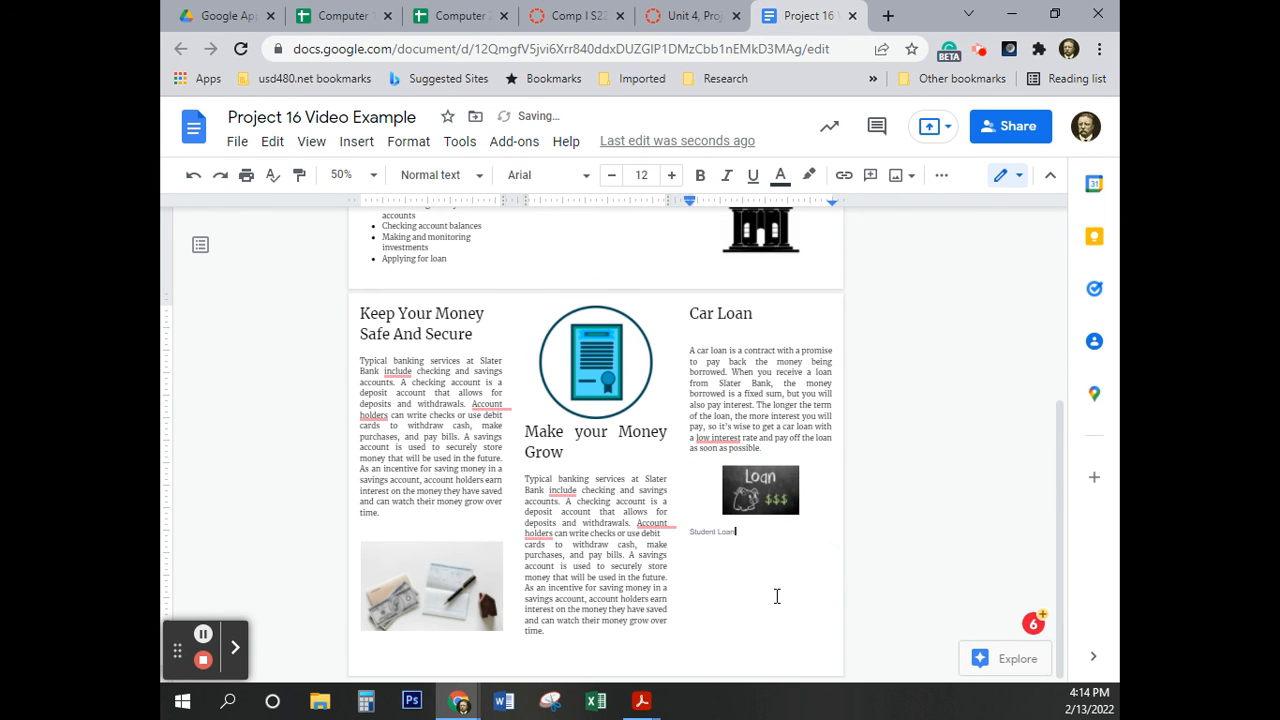
Copy the "Car Loan" heading's formatting onto the whole "Student Loan" heading
{"action": "left_click", "coordinate": [700, 308]}
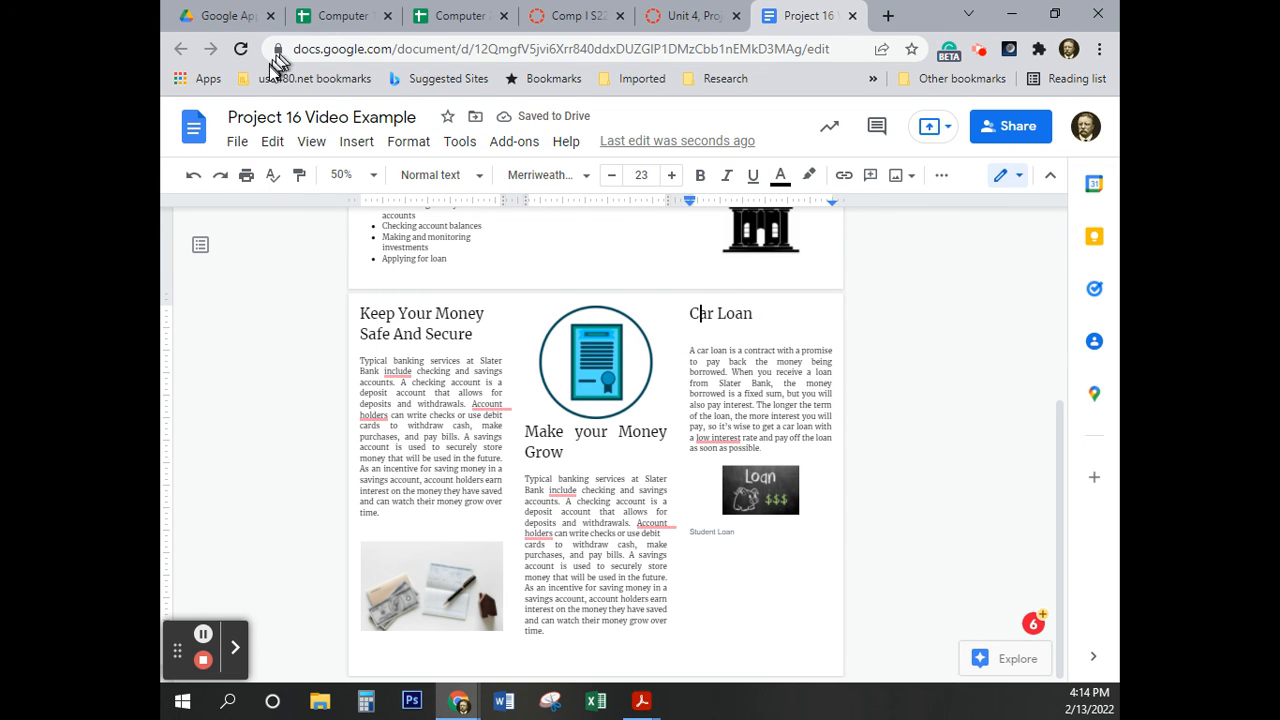
{"action": "left_click", "coordinate": [299, 177]}
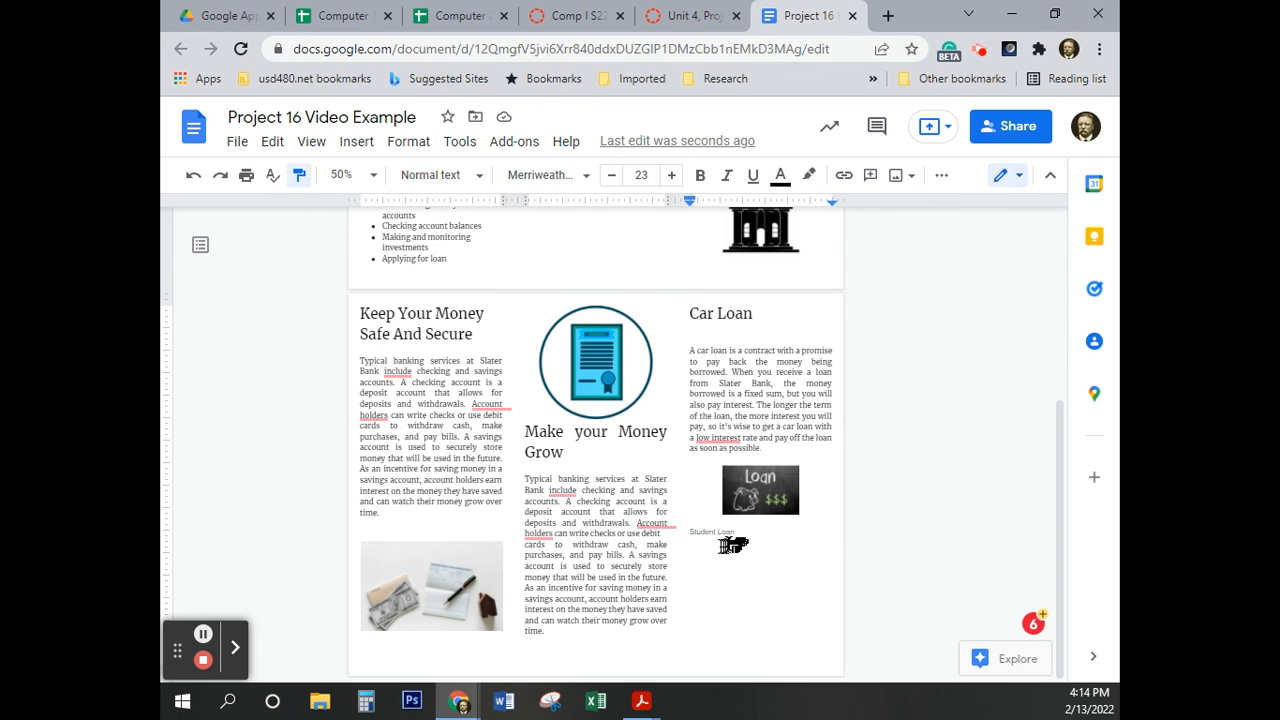
{"action": "left_click", "coordinate": [735, 532]}
{"action": "left_click_drag", "start_coordinate": [735, 532], "coordinate": [690, 531]}
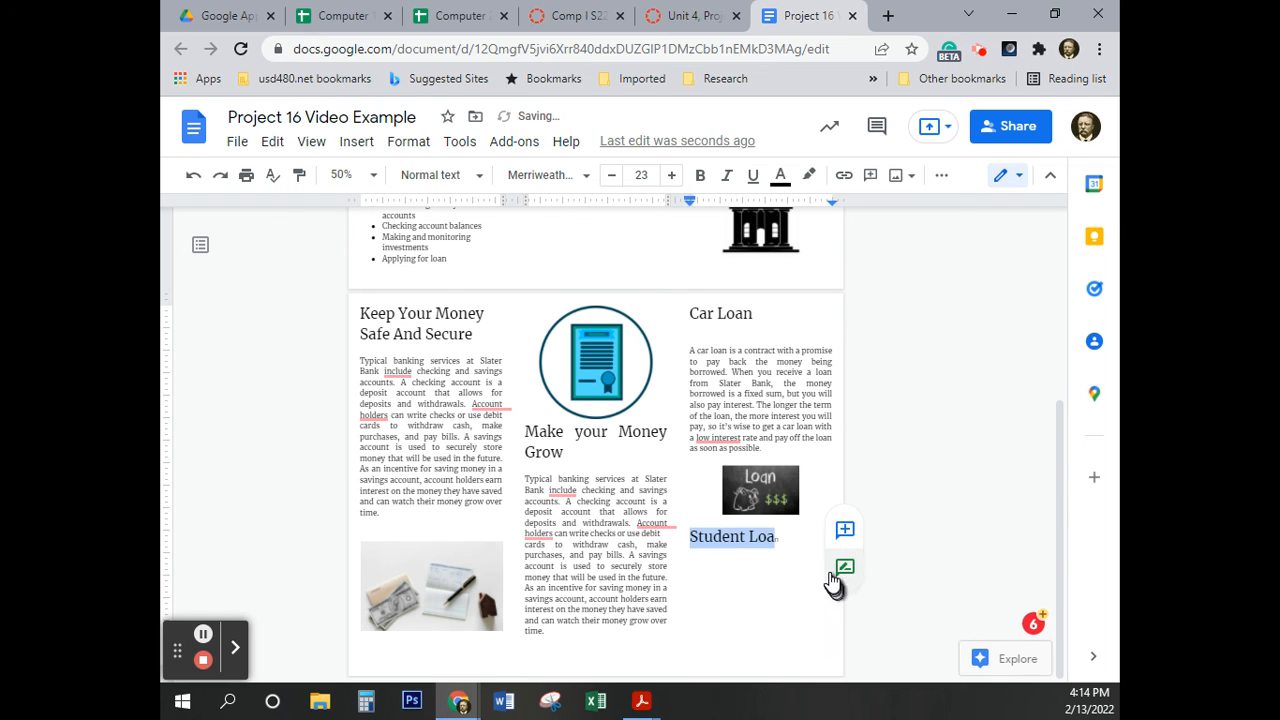
{"action": "left_click", "coordinate": [299, 175]}
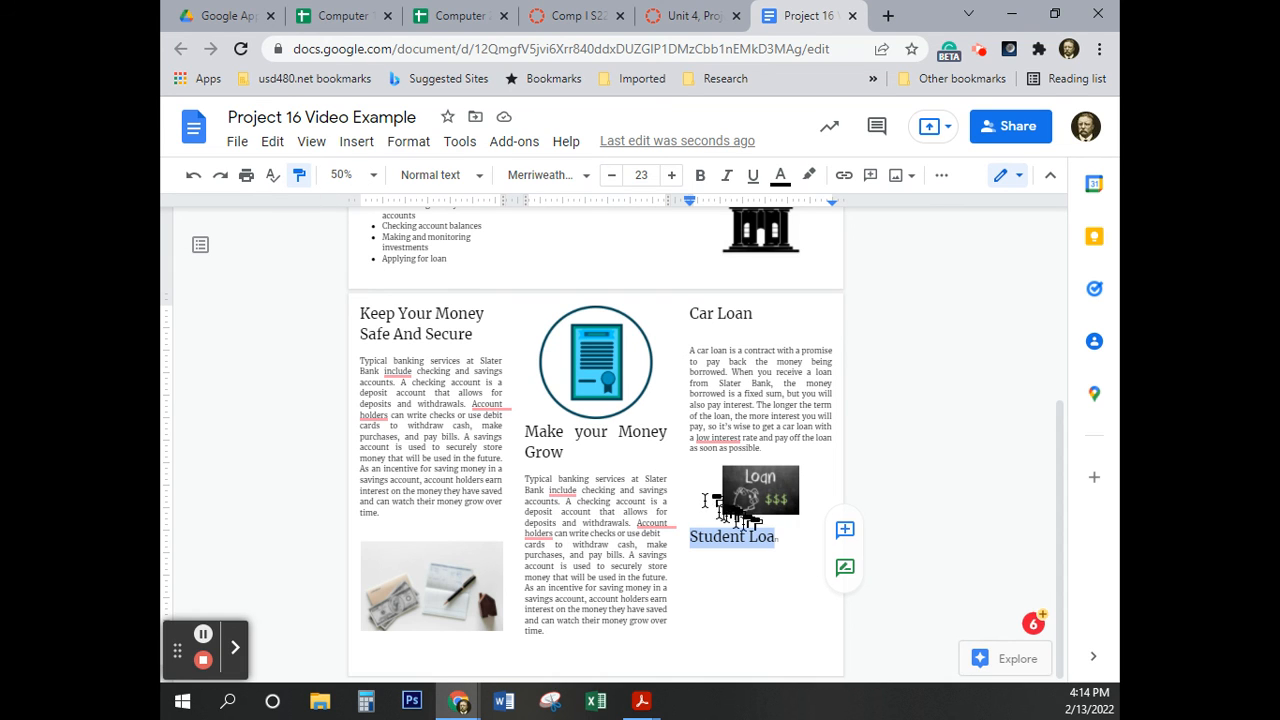
{"action": "left_click_drag", "start_coordinate": [788, 543], "coordinate": [742, 538]}
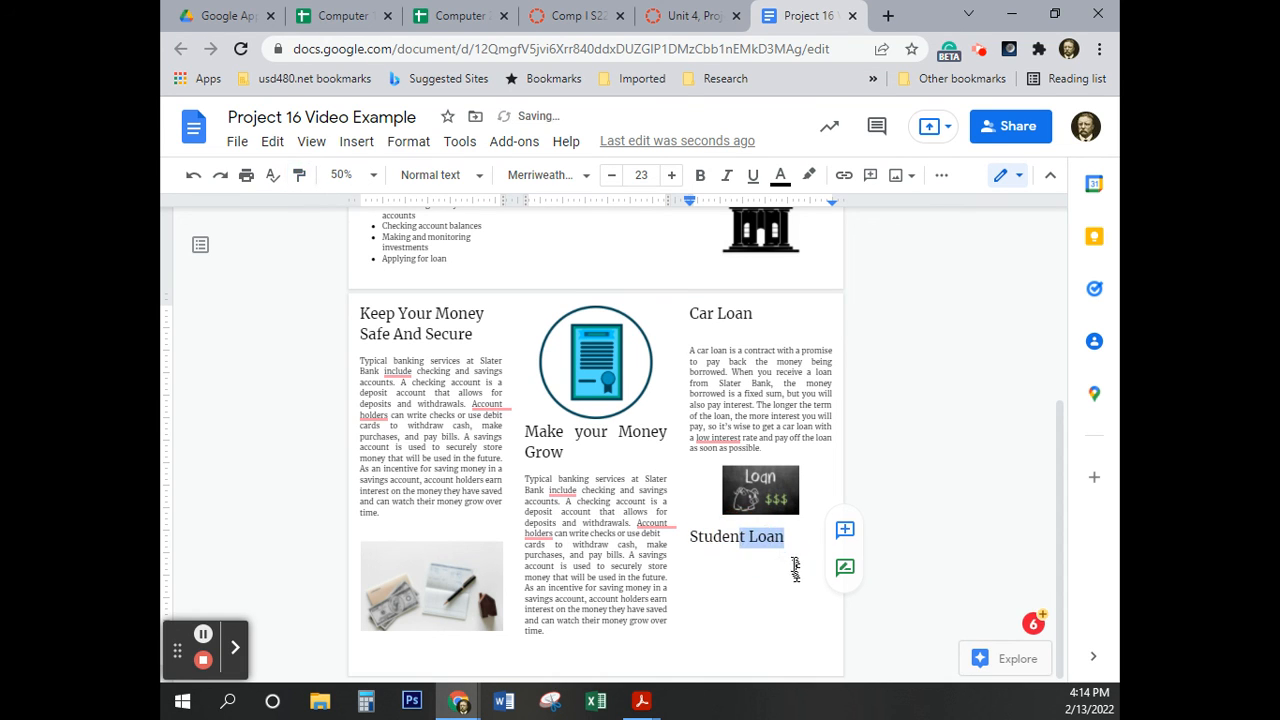
Copy the student loans paragraph from the assignment page to below the "Student Loan" heading, leaving a blank line between
{"action": "left_click", "coordinate": [792, 560]}
{"action": "key", "text": "Return"}
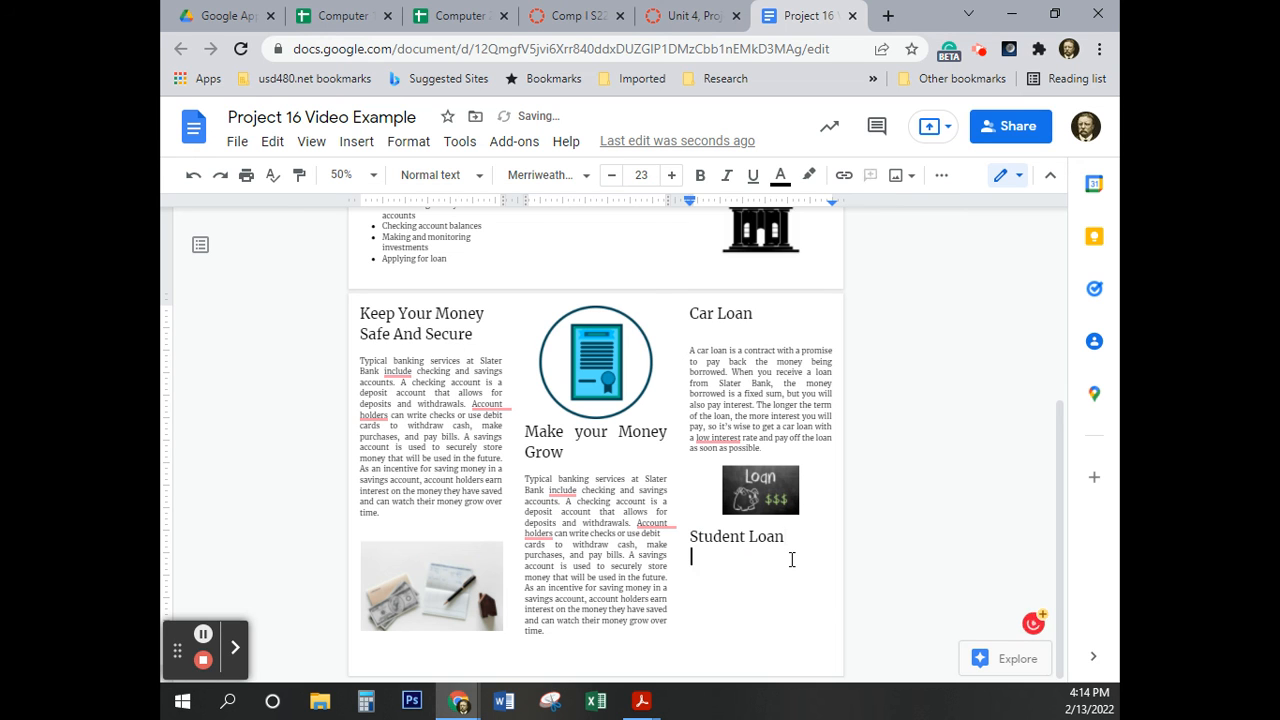
{"action": "left_click", "coordinate": [698, 18]}
{"action": "scroll", "coordinate": [656, 406], "scroll_direction": "down", "scroll_amount": 3}
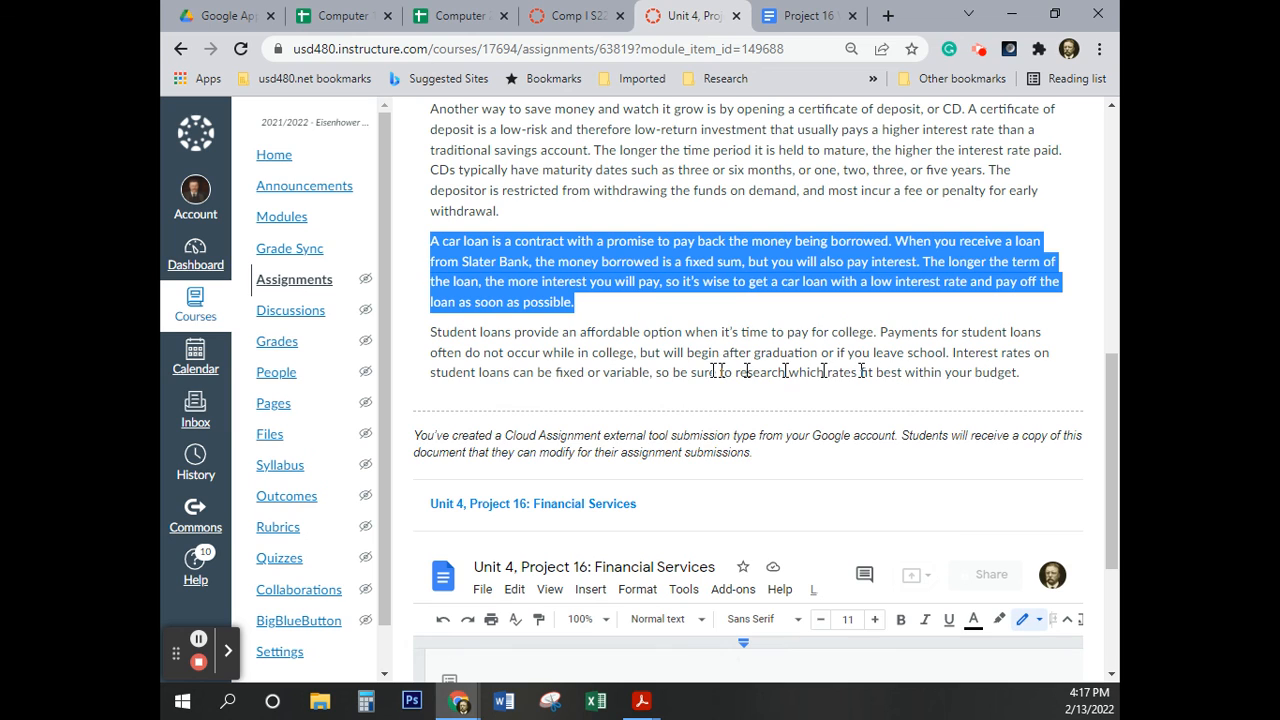
{"action": "left_click_drag", "start_coordinate": [1022, 372], "coordinate": [424, 342]}
{"action": "key", "text": "ctrl+c"}
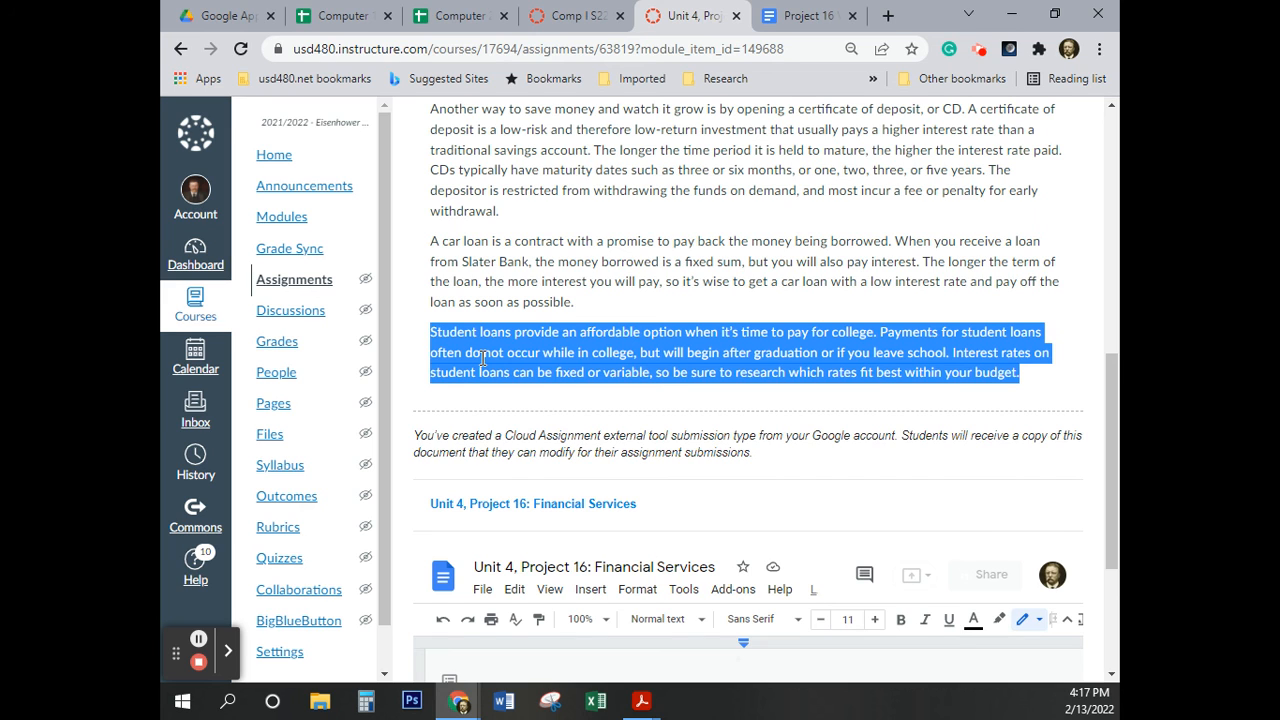
{"action": "left_click", "coordinate": [795, 12]}
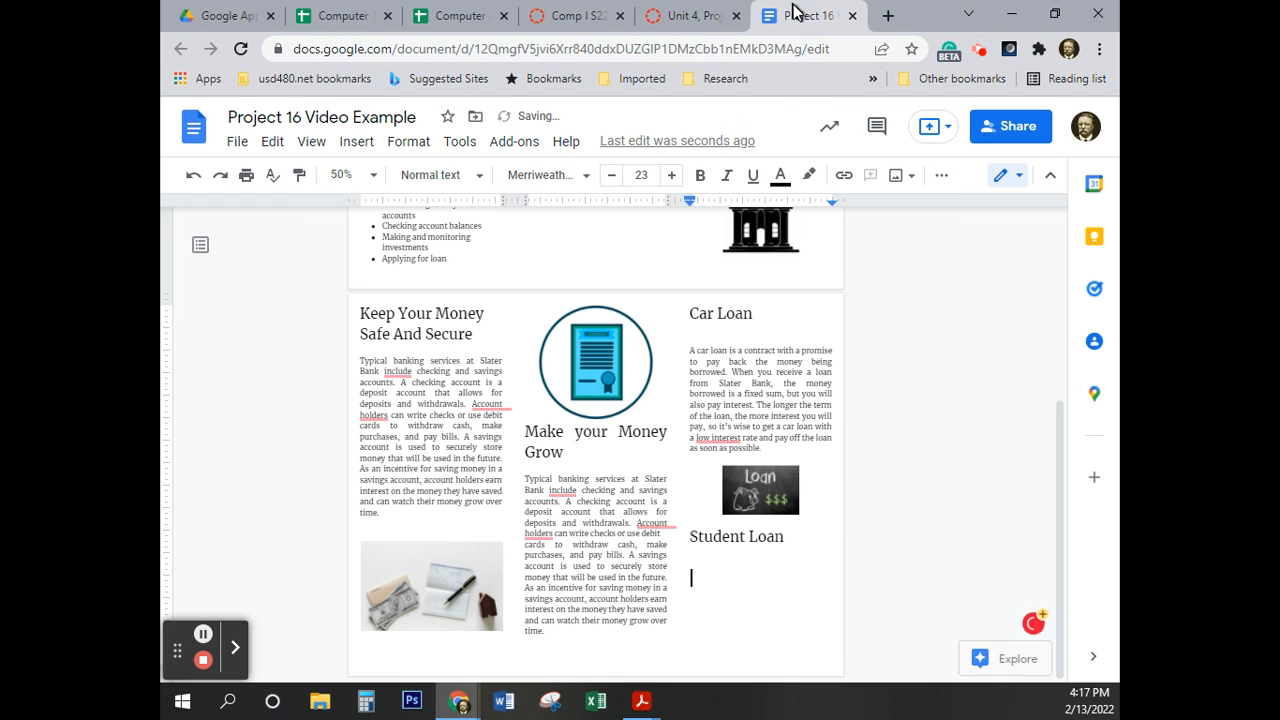
{"action": "left_click", "coordinate": [888, 604]}
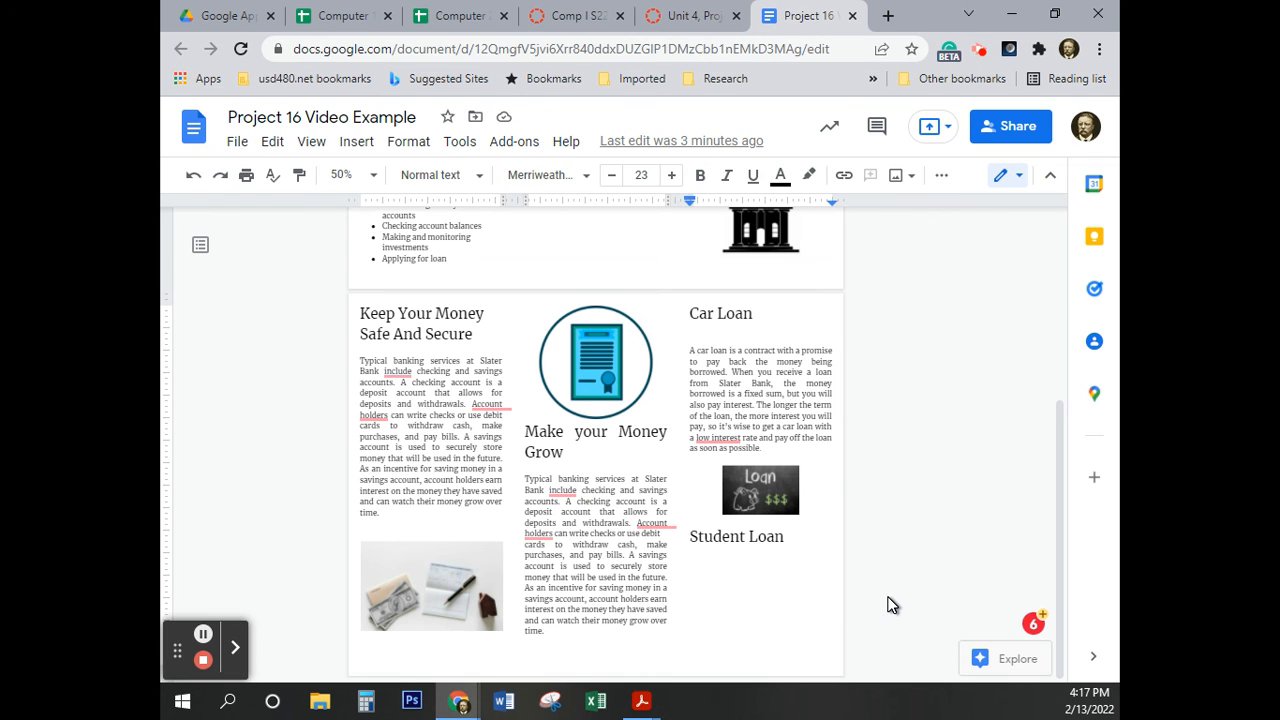
{"action": "key", "text": "ctrl+v"}
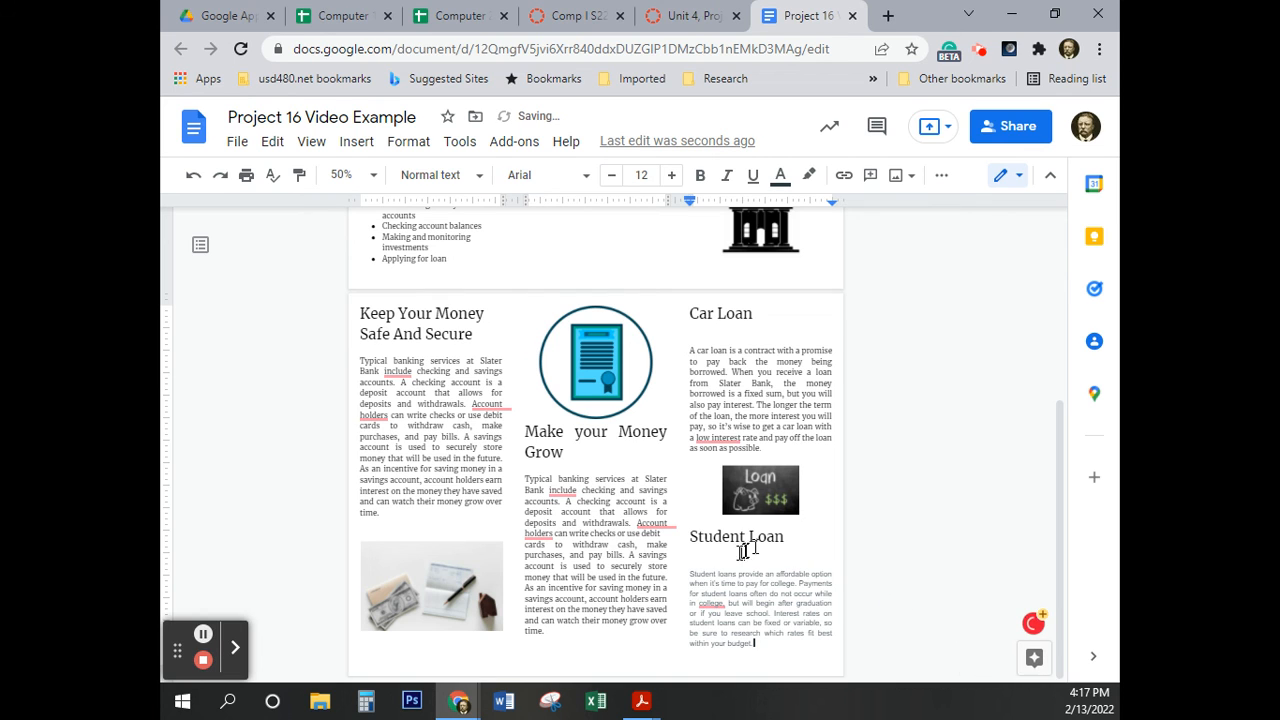
Replace the large blank line below the "Student Loan" heading with a smaller one in the paragraph's 12-point size
{"action": "left_click", "coordinate": [731, 562]}
{"action": "key", "text": "BackSpace"}
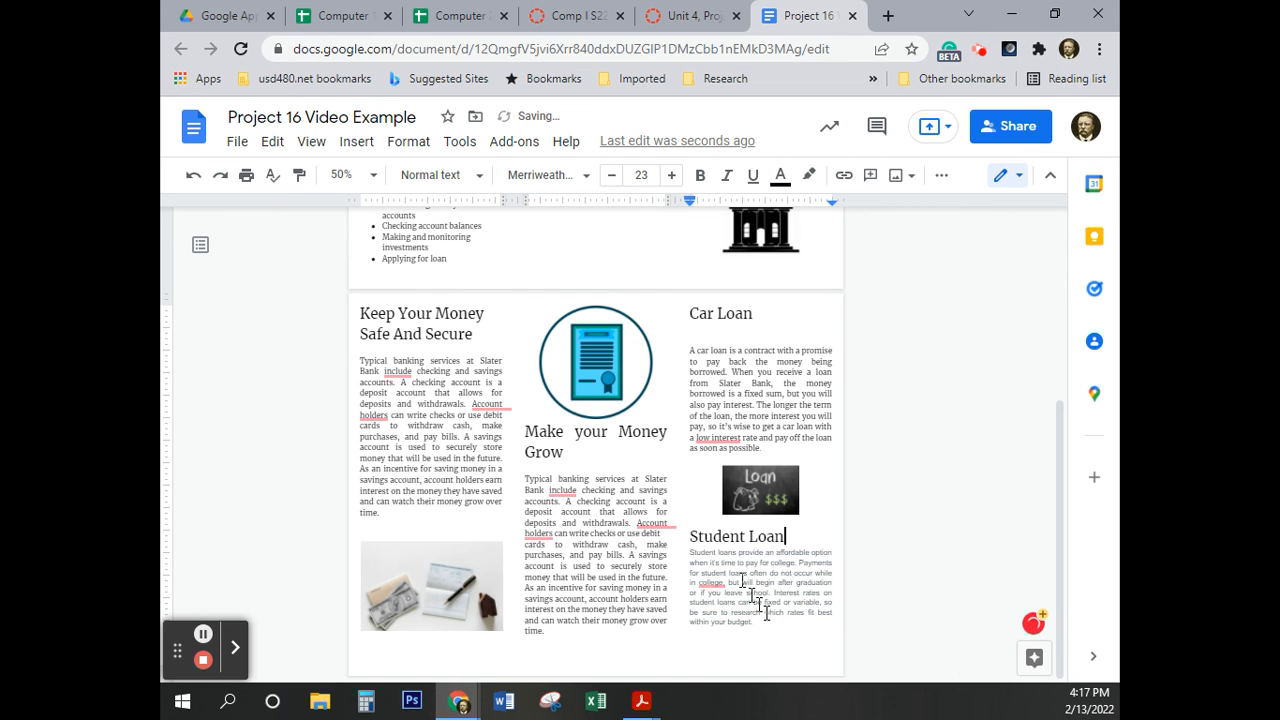
{"action": "left_click", "coordinate": [688, 554]}
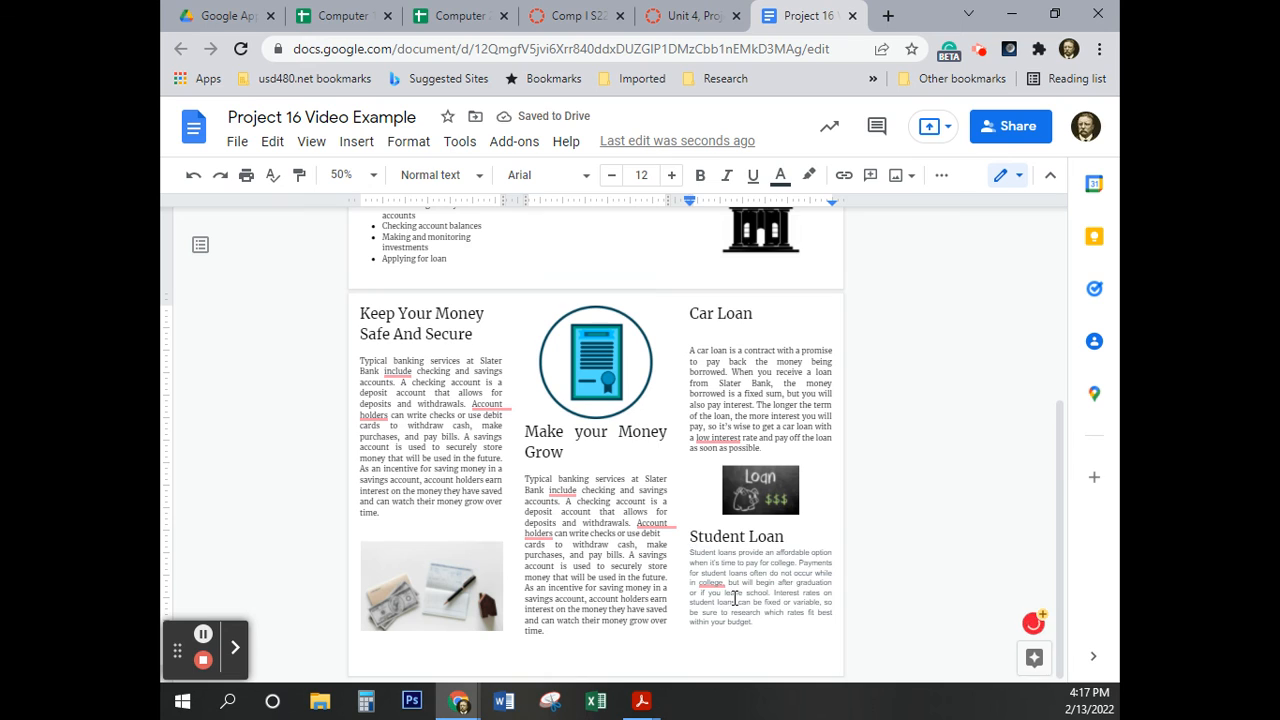
{"action": "key", "text": "Return"}
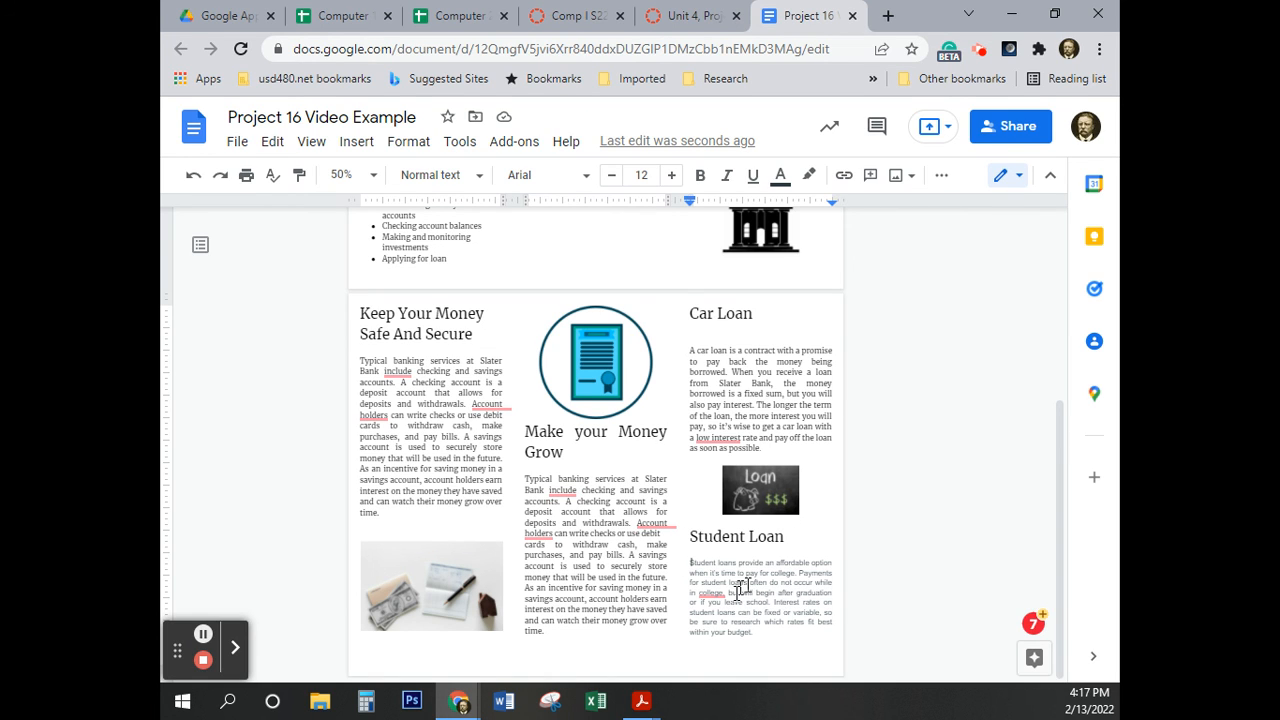
Copy the car loan paragraph's formatting onto the whole student loans paragraph
{"action": "left_click", "coordinate": [752, 405]}
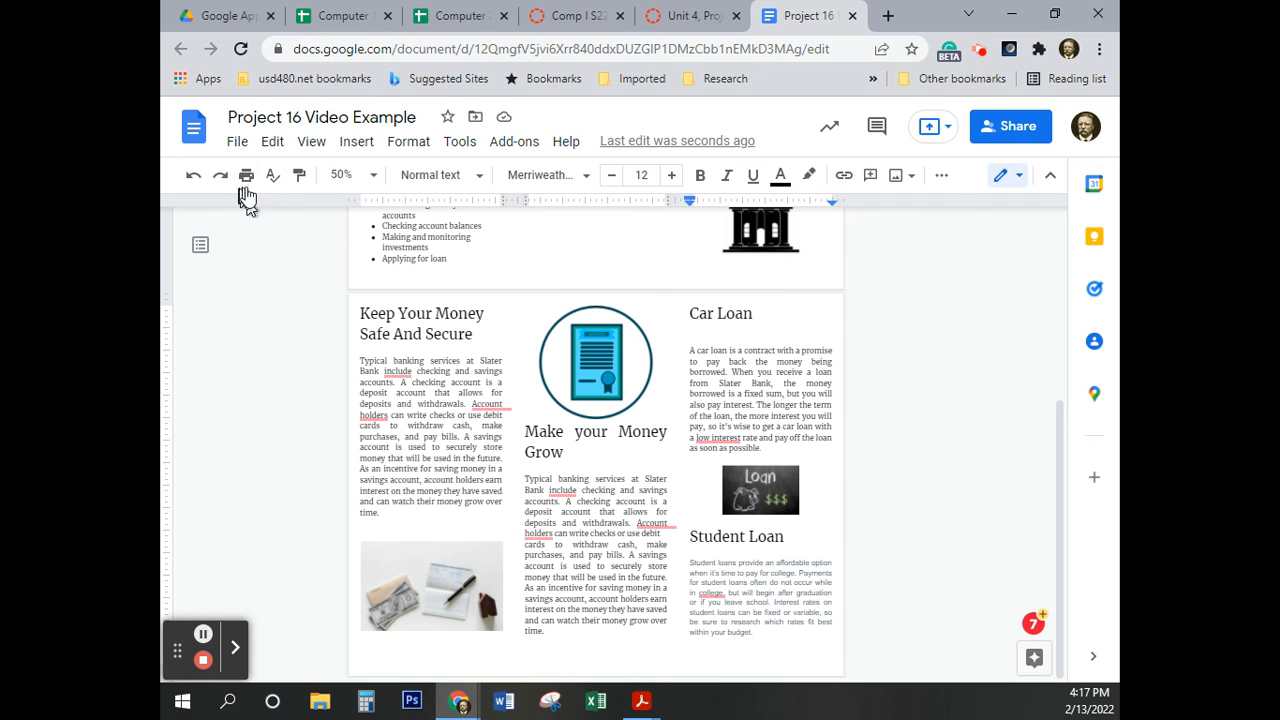
{"action": "left_click", "coordinate": [299, 175]}
{"action": "left_click_drag", "start_coordinate": [757, 634], "coordinate": [690, 562]}
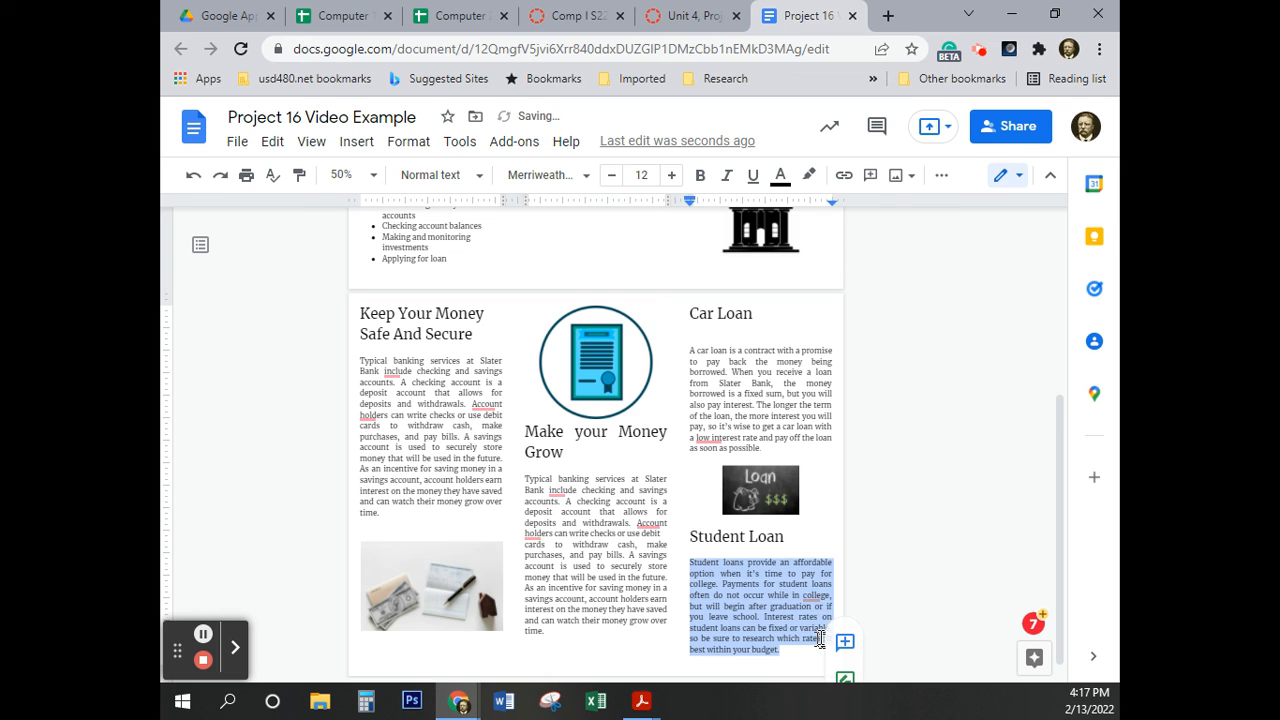
{"action": "left_click", "coordinate": [752, 583]}
Review the layout and content of both brochure pages
{"action": "scroll", "coordinate": [869, 607], "scroll_direction": "down", "scroll_amount": 1}
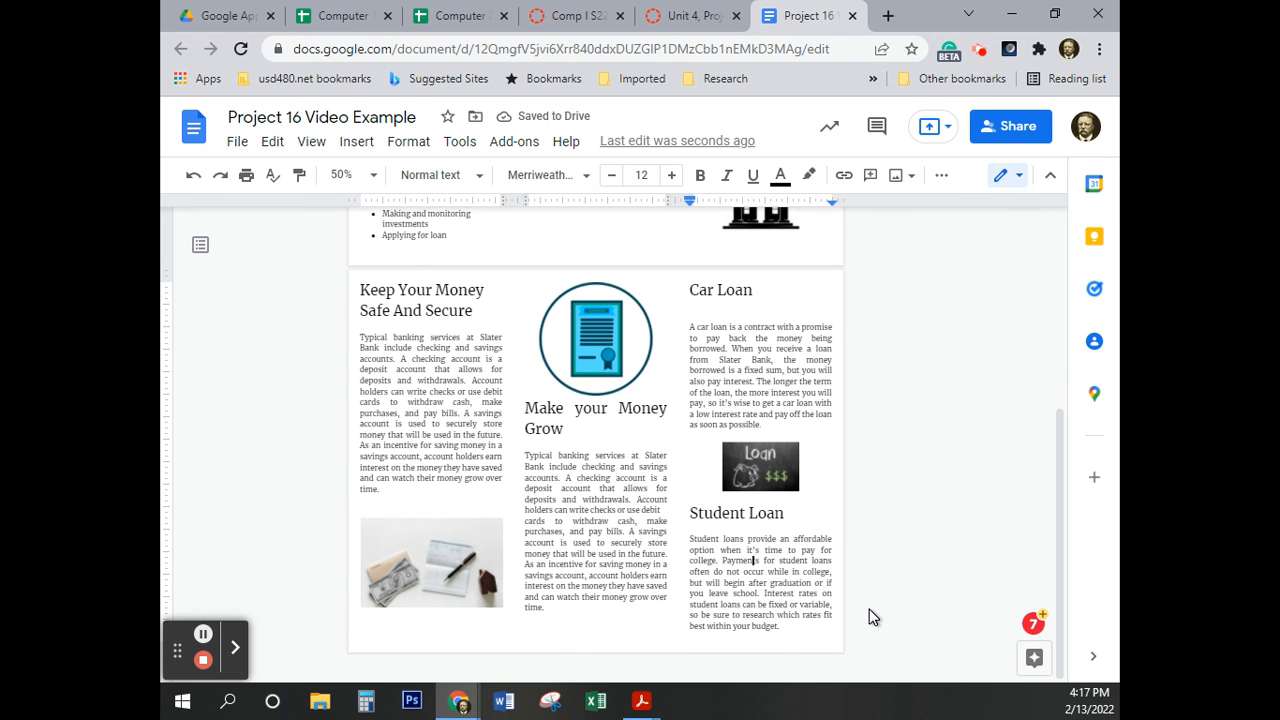
{"action": "scroll", "coordinate": [869, 610], "scroll_direction": "up", "scroll_amount": 4}
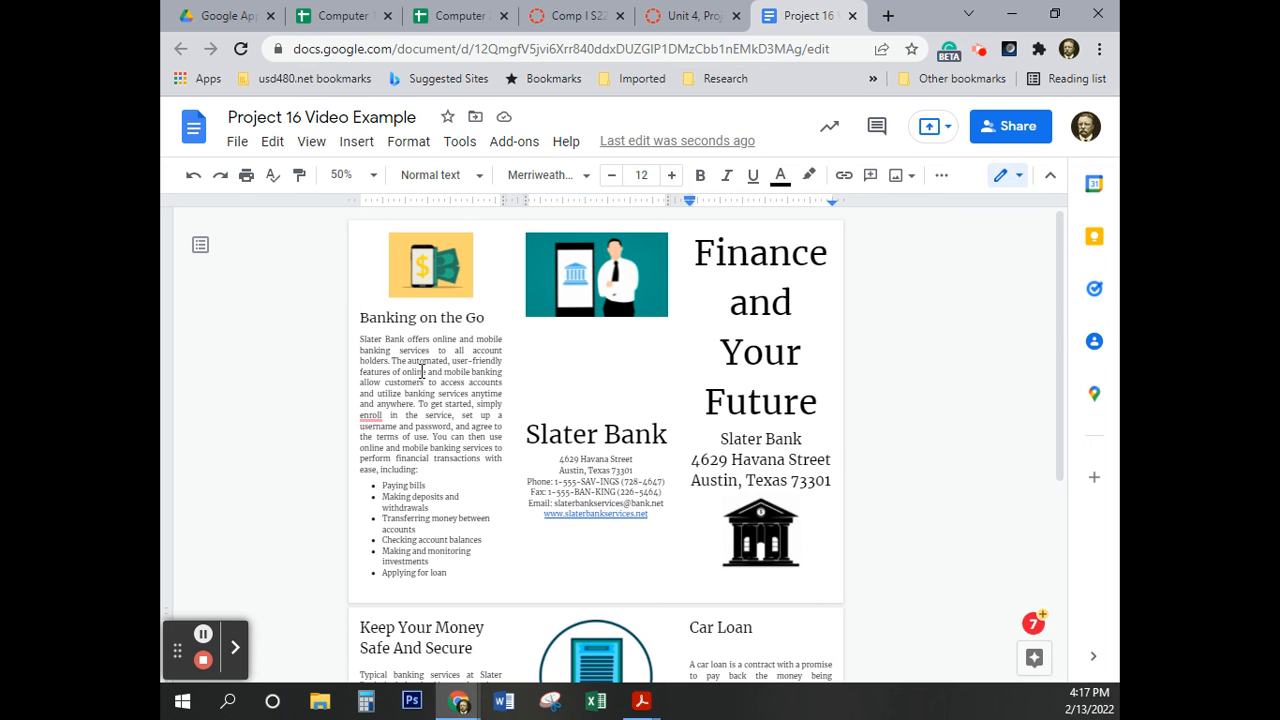
{"action": "scroll", "coordinate": [428, 380], "scroll_direction": "down", "scroll_amount": 3}
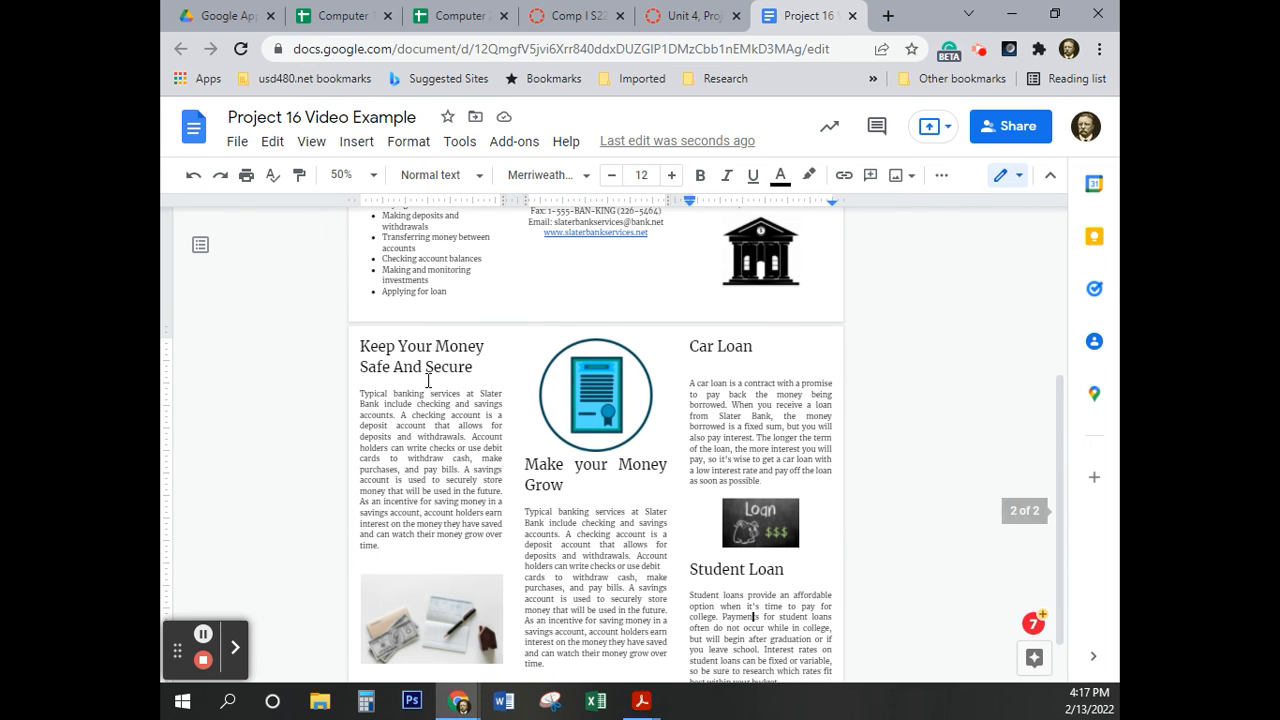
{"action": "scroll", "coordinate": [428, 380], "scroll_direction": "down", "scroll_amount": 1}
{"action": "scroll", "coordinate": [428, 380], "scroll_direction": "up", "scroll_amount": 5}
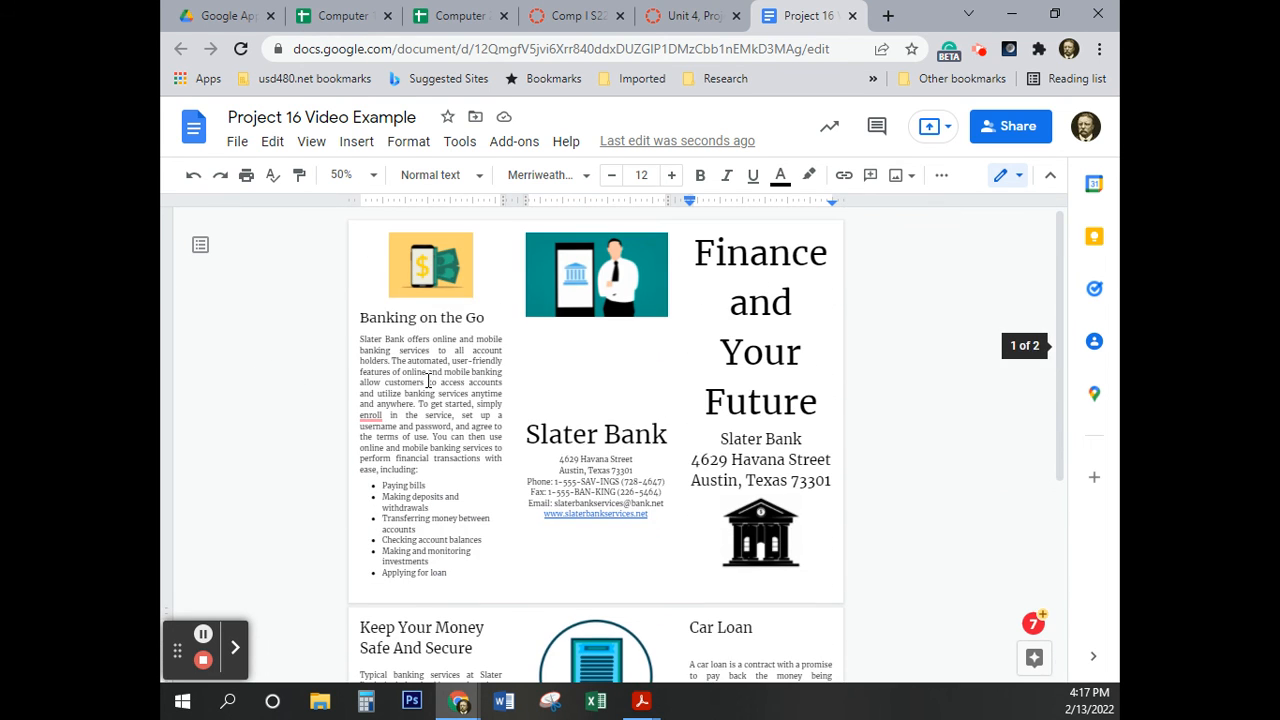
{"action": "scroll", "coordinate": [428, 381], "scroll_direction": "down", "scroll_amount": 4}
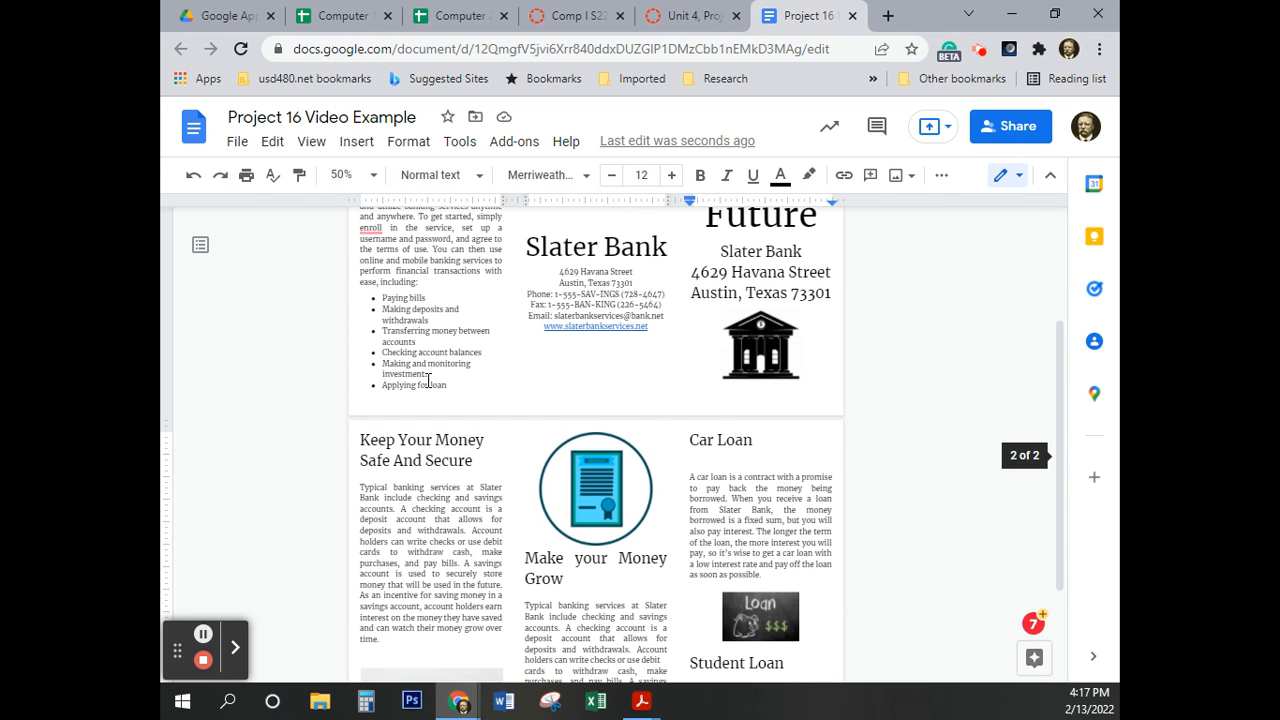